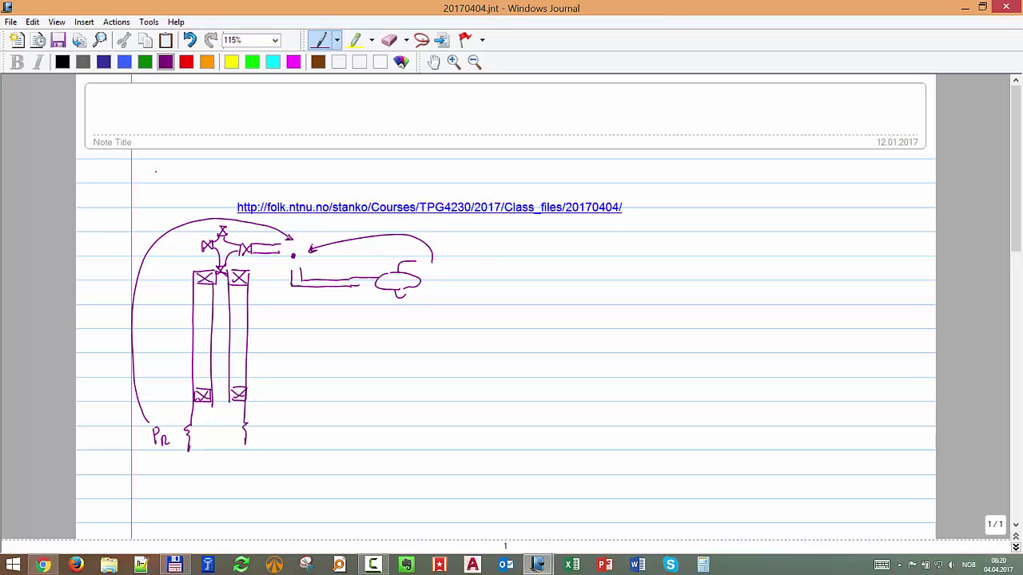
Lasso the whole handwritten well and pipeline sketch and delete it, keeping the class files link.
click(422, 38)
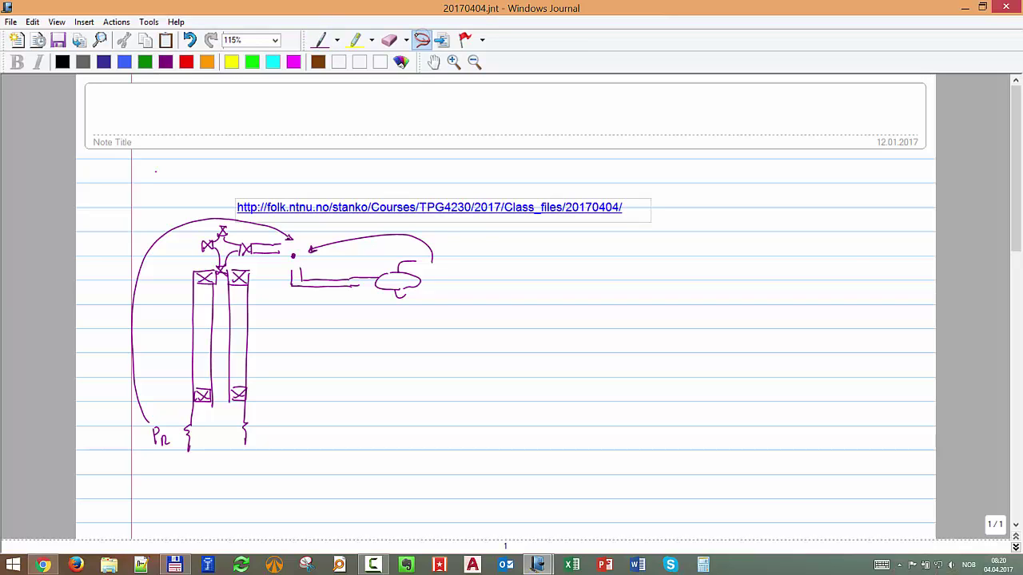
mouse_move(475, 257)
mouse_down()
mouse_move(194, 214)
mouse_move(181, 496)
mouse_move(482, 283)
mouse_move(477, 251)
mouse_up()
key(Delete)
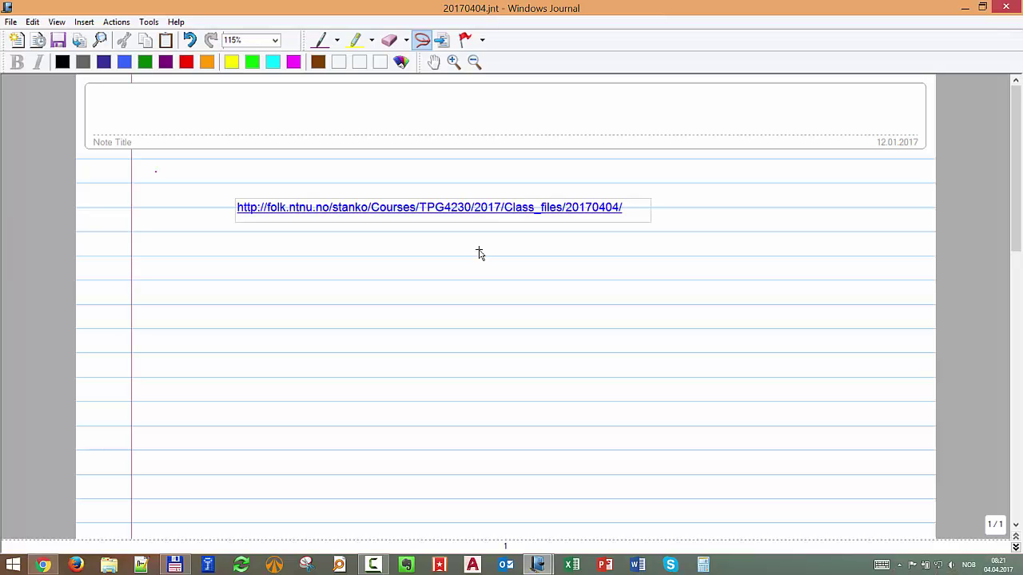
Move the class files link to the first ruled line beside the margin and reduce its text box height to fit the text.
click(370, 204)
drag(340, 195, 245, 159)
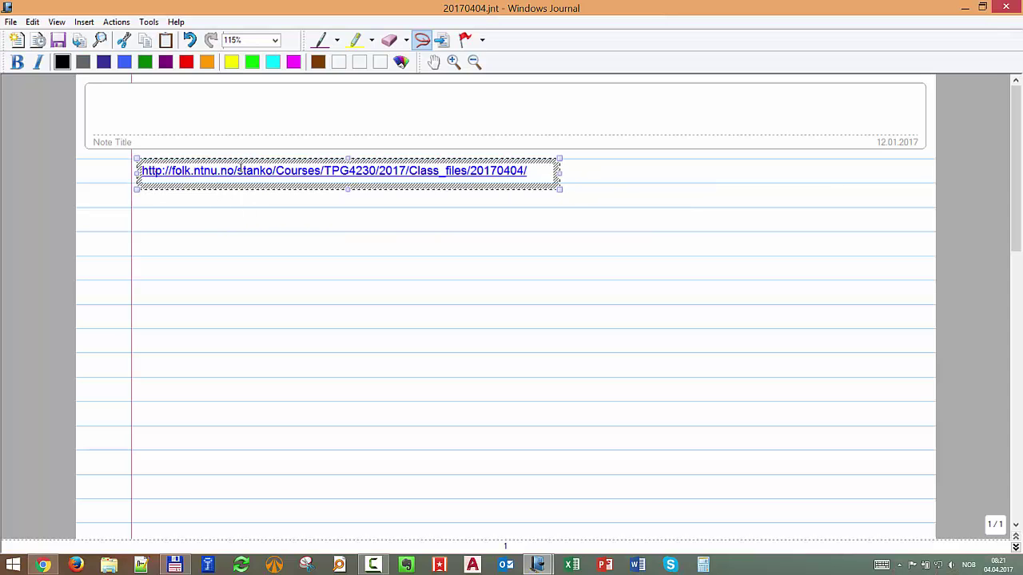
drag(349, 189, 347, 180)
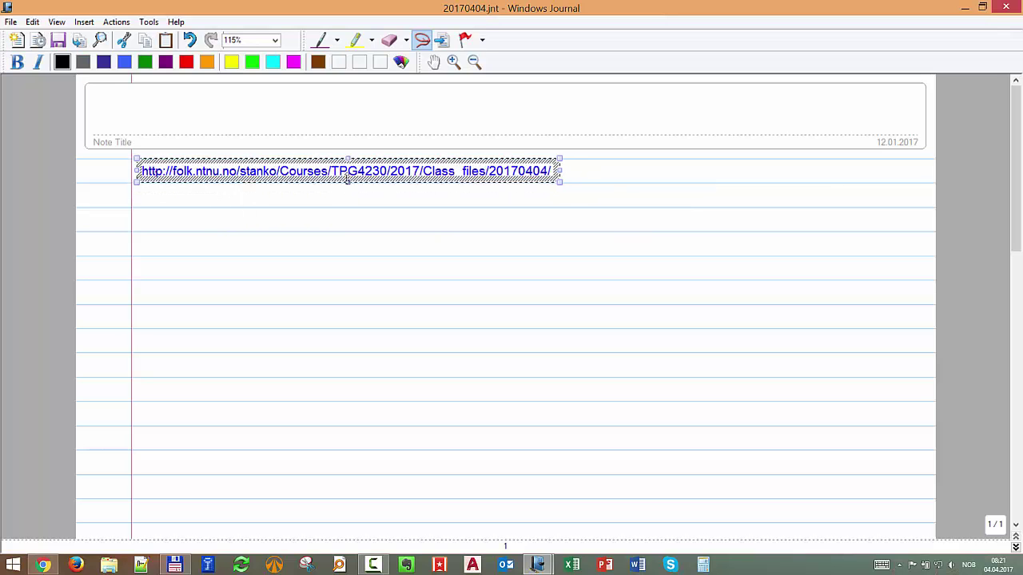
click(415, 198)
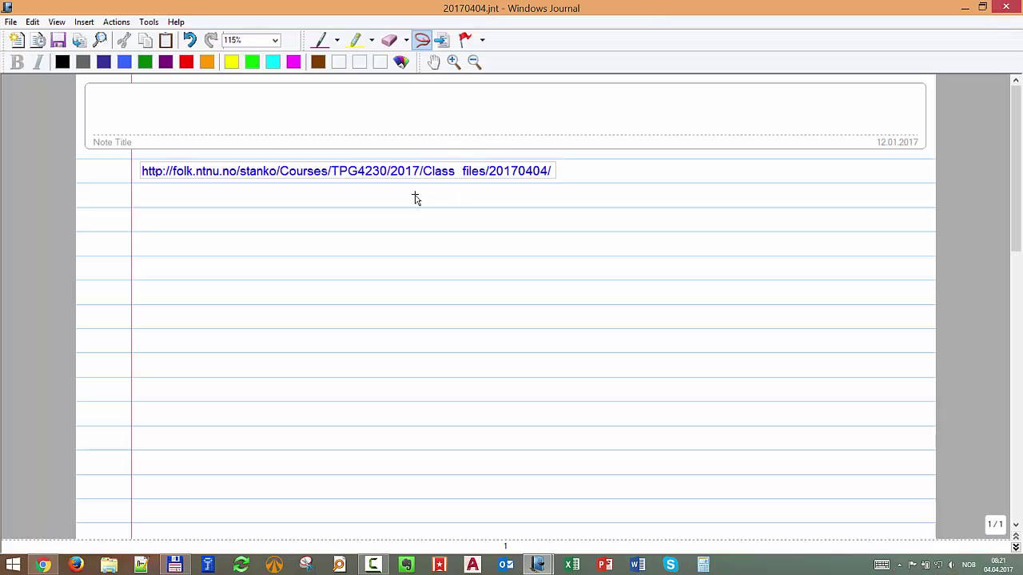
Switch to Total Commander, open Operation_Map_ESP_Peregrino_emulsion_and_visc_ESP_Model_included.xls and examine the formulas in E17 and G17 of the Data sheet.
click(177, 565)
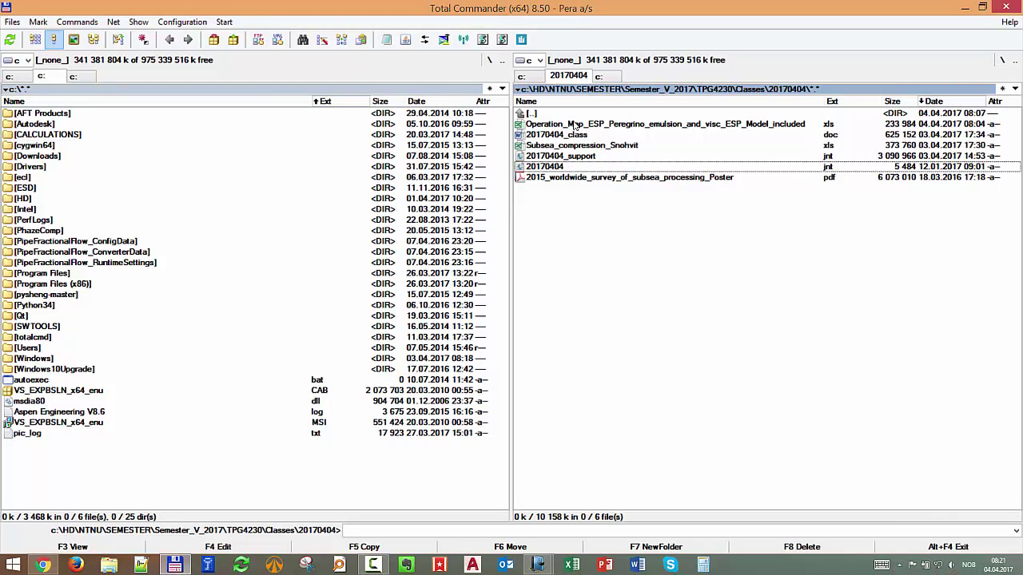
key(Up)
key(Up)
key(Up)
key(Up)
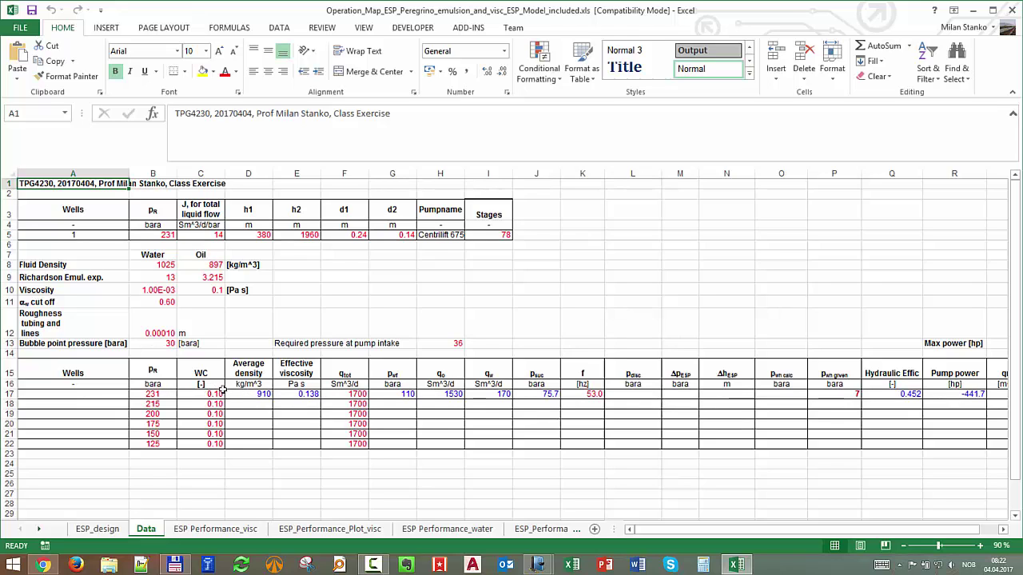
click(310, 395)
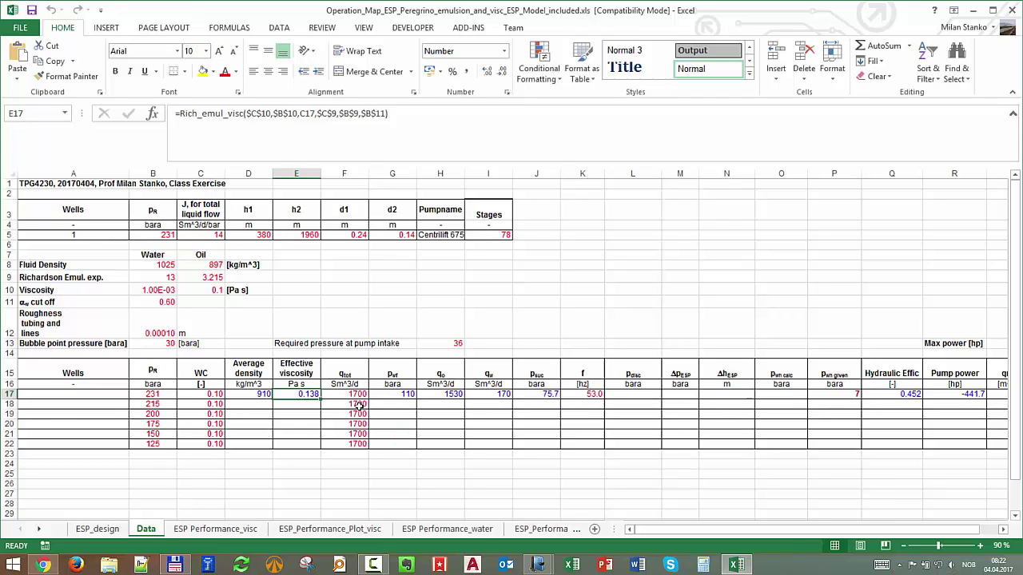
click(391, 394)
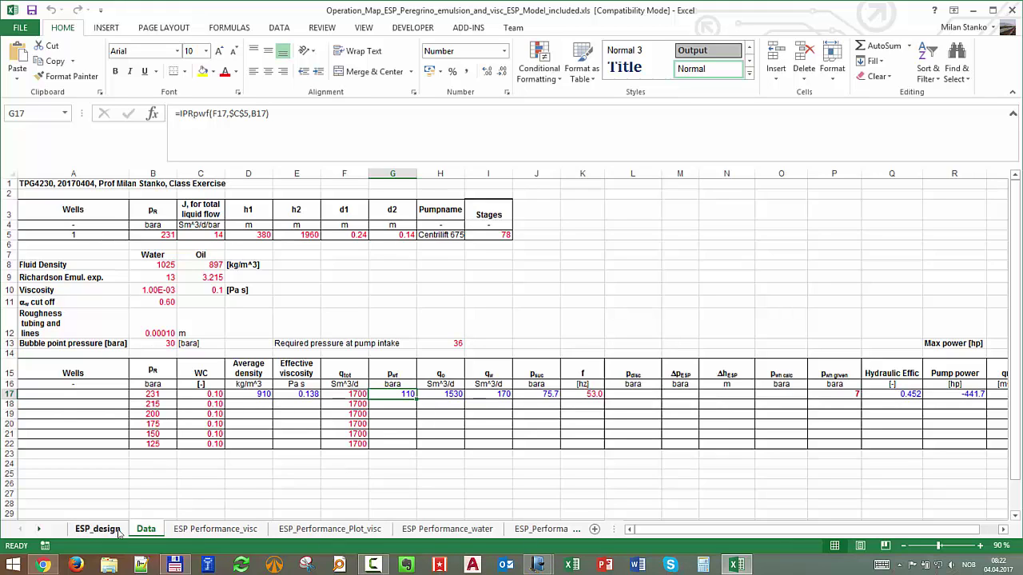
Switch to the 20170404 journal note and sketch the well's left casing wall and tubing with a box labelled ESP at the tubing's lower end.
mouse_move(549, 569)
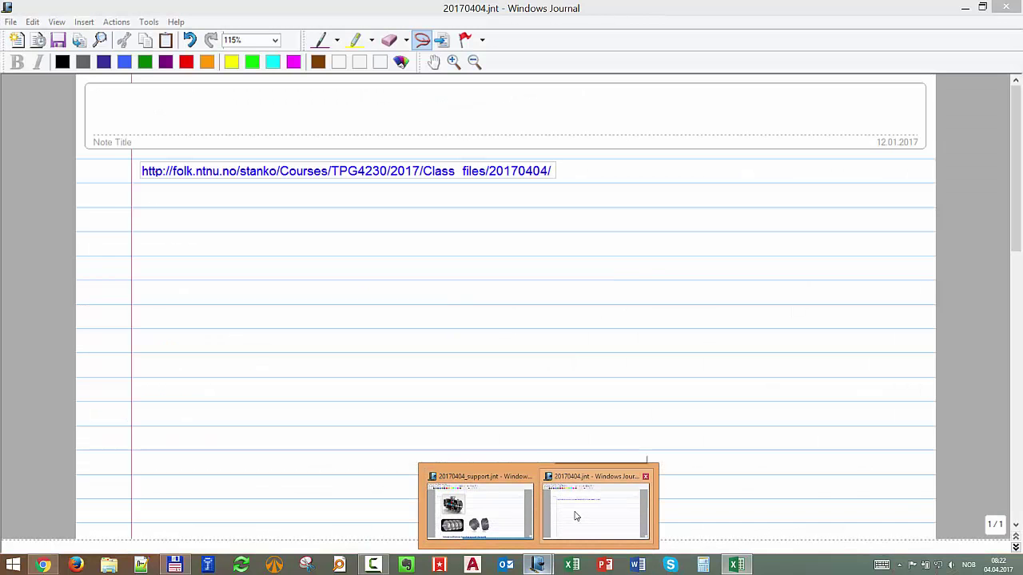
click(575, 517)
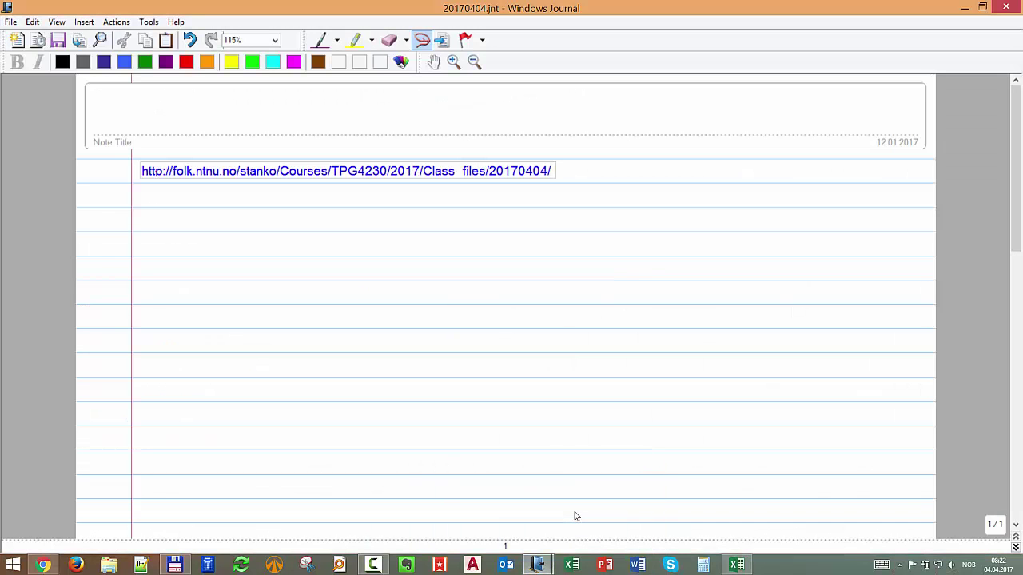
click(320, 40)
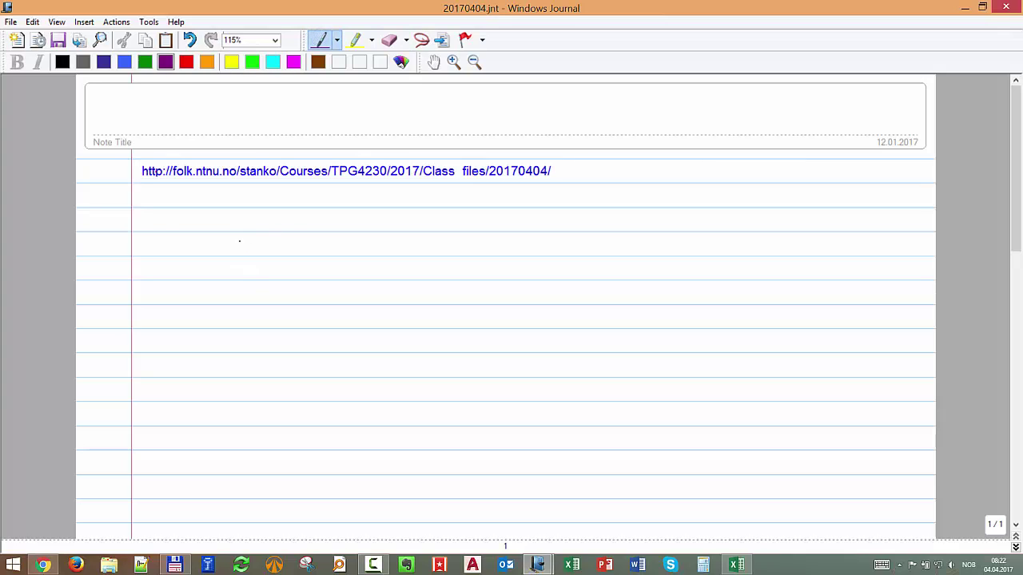
drag(256, 223, 250, 373)
mouse_move(285, 226)
mouse_down()
mouse_move(277, 347)
mouse_move(307, 335)
mouse_move(292, 333)
mouse_move(298, 226)
mouse_up()
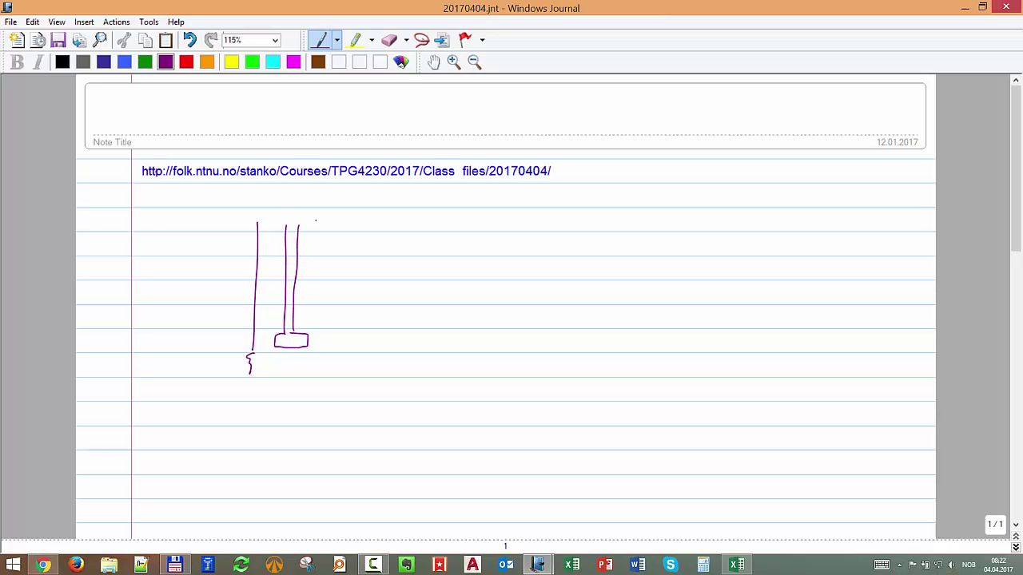
mouse_move(274, 349)
mouse_down()
mouse_move(281, 335)
mouse_move(309, 344)
mouse_move(289, 328)
mouse_move(297, 319)
mouse_move(288, 328)
mouse_move(305, 314)
mouse_move(285, 323)
mouse_move(300, 316)
mouse_up()
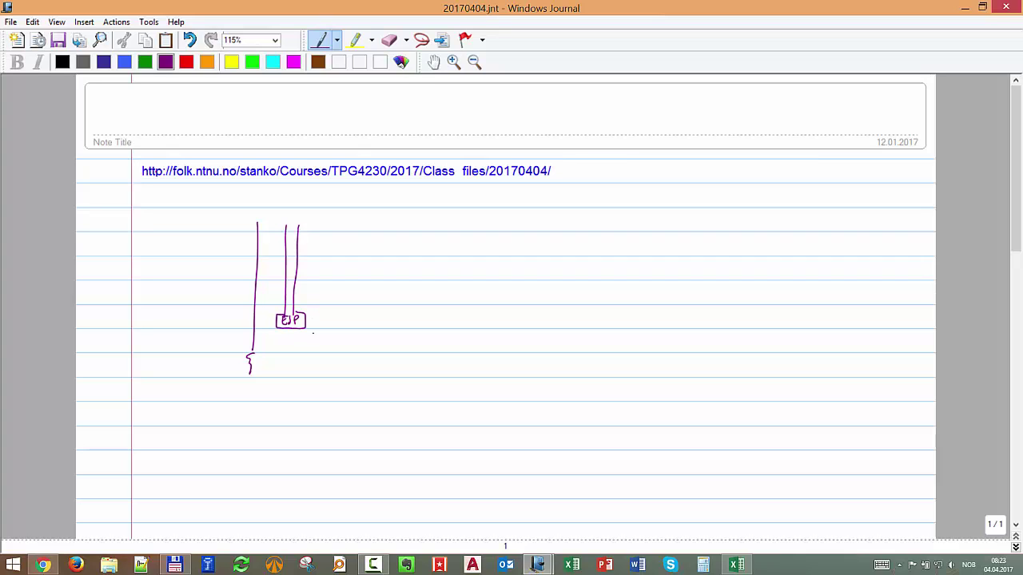
Draw the right casing wall, crossed packer boxes on both sides of the tubing at two depths, and the Pwh label above it.
drag(327, 212, 325, 374)
mouse_move(303, 294)
mouse_down()
mouse_move(322, 294)
mouse_move(320, 310)
mouse_up()
drag(256, 296, 281, 295)
drag(281, 294, 283, 309)
drag(257, 307, 277, 295)
mouse_move(260, 217)
mouse_down()
mouse_move(284, 216)
mouse_move(267, 231)
mouse_up()
mouse_move(264, 218)
mouse_down()
mouse_move(283, 232)
mouse_move(323, 216)
mouse_move(303, 234)
mouse_move(320, 233)
mouse_move(286, 227)
mouse_up()
mouse_move(301, 186)
mouse_down()
mouse_move(304, 196)
mouse_move(329, 200)
mouse_up()
Sketch four well circles joined to a central node beside the well drawing and write Pwh = 7 bara next to the node.
mouse_move(474, 220)
mouse_down()
mouse_move(505, 243)
mouse_move(473, 276)
mouse_move(482, 270)
mouse_up()
drag(485, 269, 505, 243)
mouse_move(511, 284)
mouse_down()
mouse_move(513, 246)
mouse_move(559, 281)
mouse_move(547, 277)
mouse_up()
mouse_move(523, 239)
mouse_down()
mouse_move(528, 225)
mouse_move(525, 233)
mouse_up()
drag(533, 234, 551, 241)
drag(553, 235, 562, 235)
mouse_move(553, 238)
mouse_down()
mouse_move(610, 232)
mouse_move(566, 238)
mouse_up()
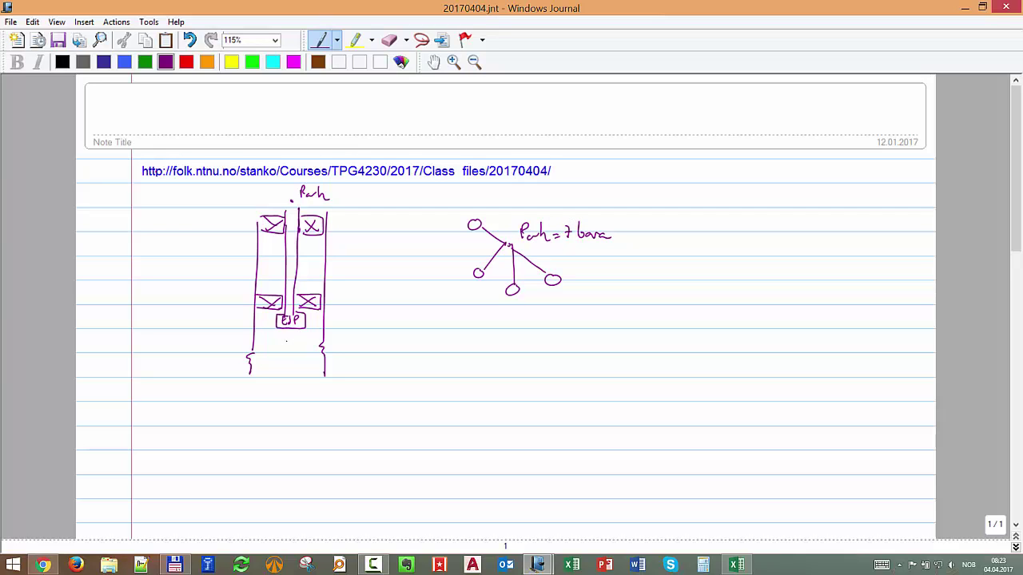
Draw an upward flow arrow below the ESP box and mark a dot near each end of the arrow.
drag(287, 359, 289, 339)
click(295, 361)
click(295, 334)
Return to the Excel workbook and examine the suction pressure formula in J17.
click(965, 8)
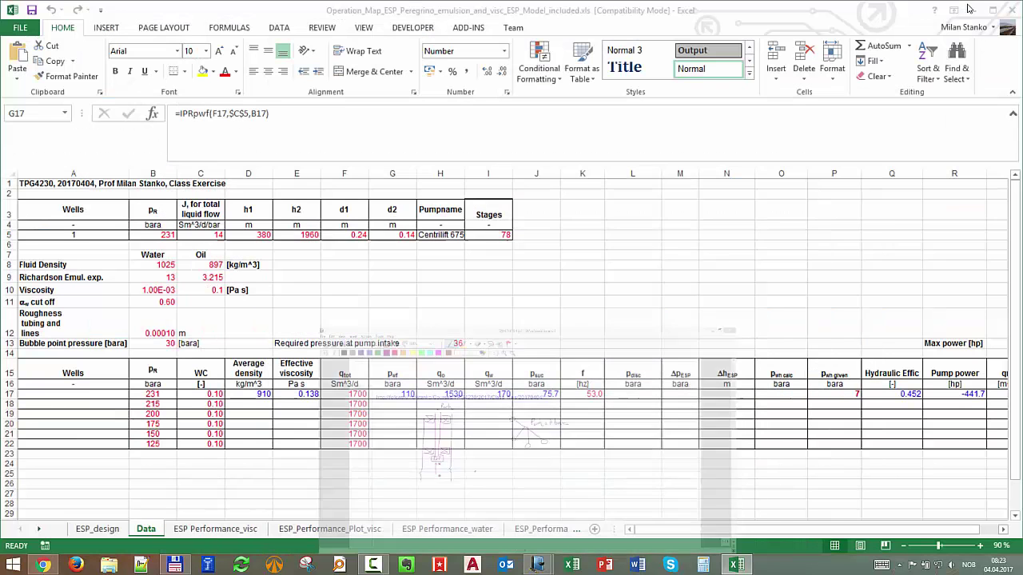
click(533, 394)
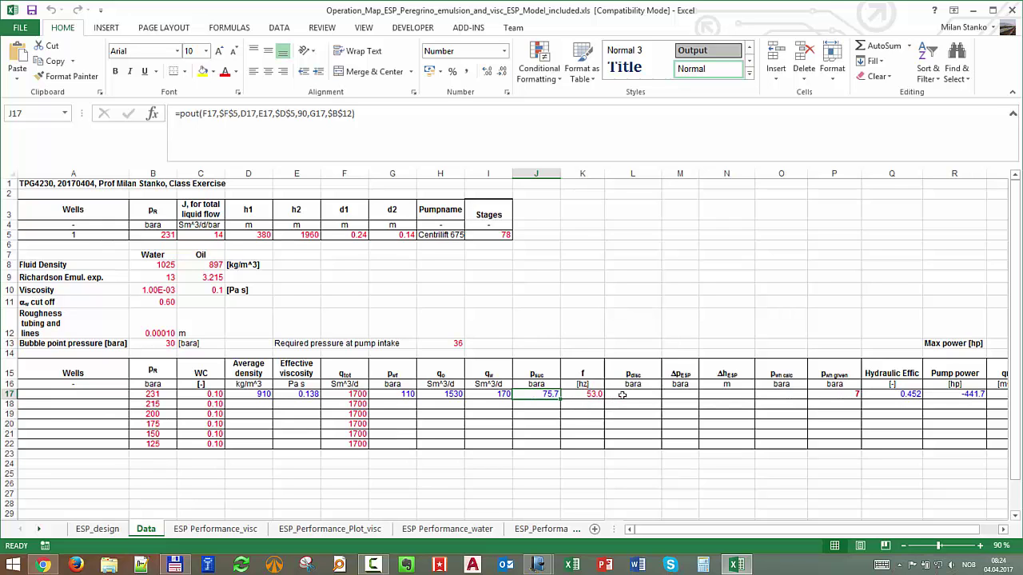
Switch back to the 20170404 journal note and handwrite the value beside the Pwh label above the well.
click(972, 10)
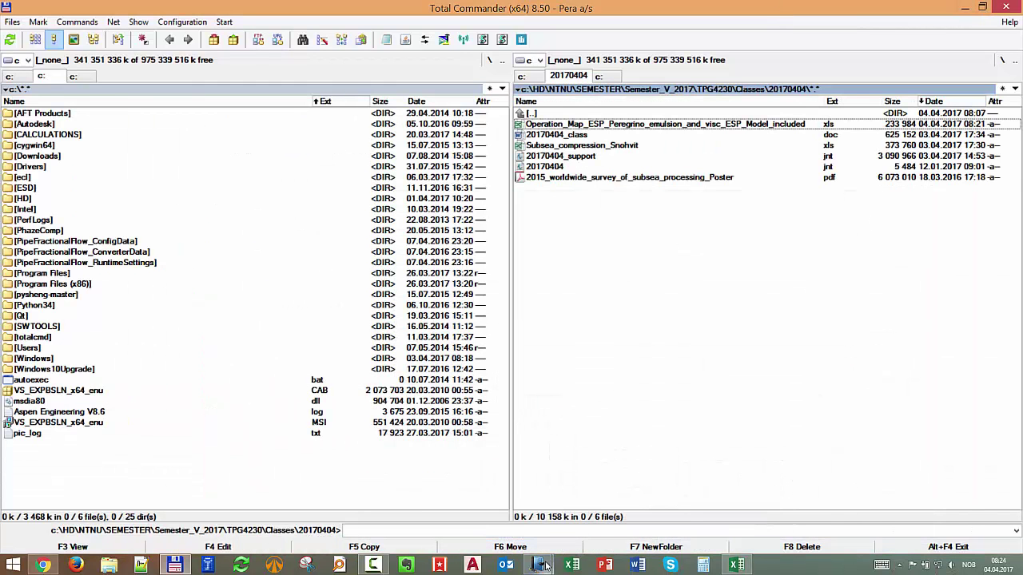
mouse_move(540, 549)
click(596, 509)
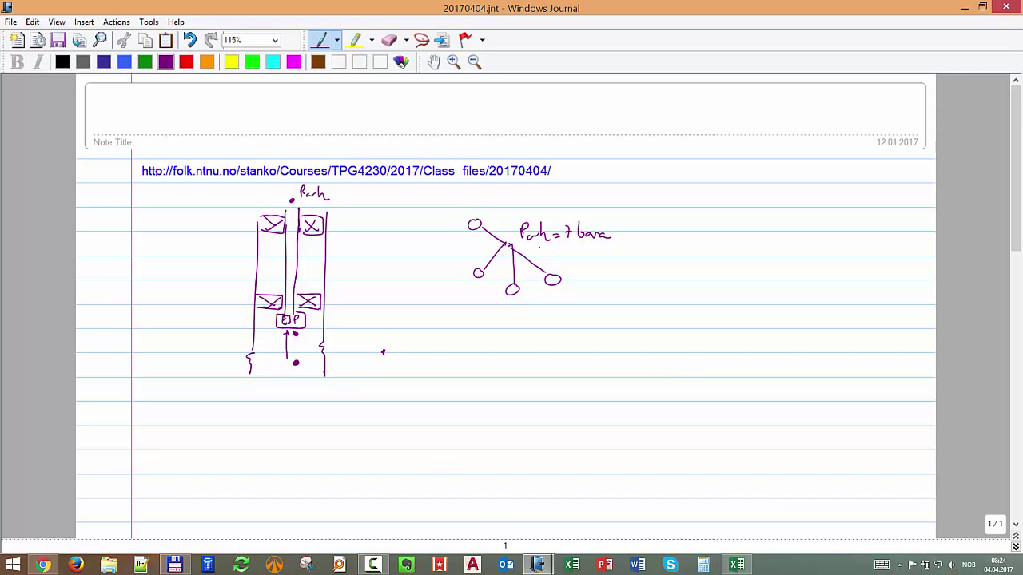
drag(336, 196, 344, 196)
drag(348, 190, 396, 198)
Switch to the Excel workbook and select the discharge pressure cell L17 on the Data sheet.
click(964, 7)
click(965, 7)
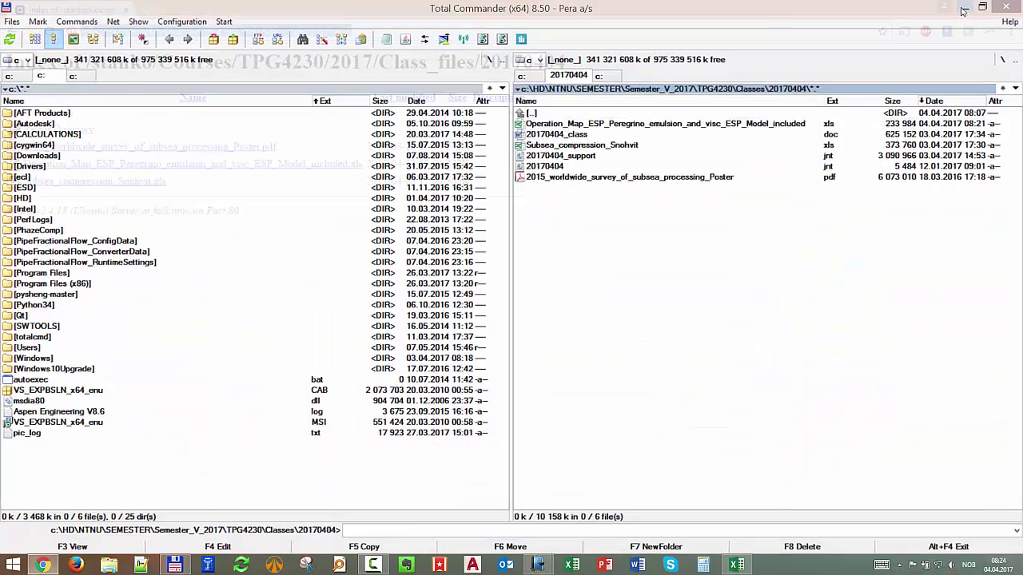
click(736, 565)
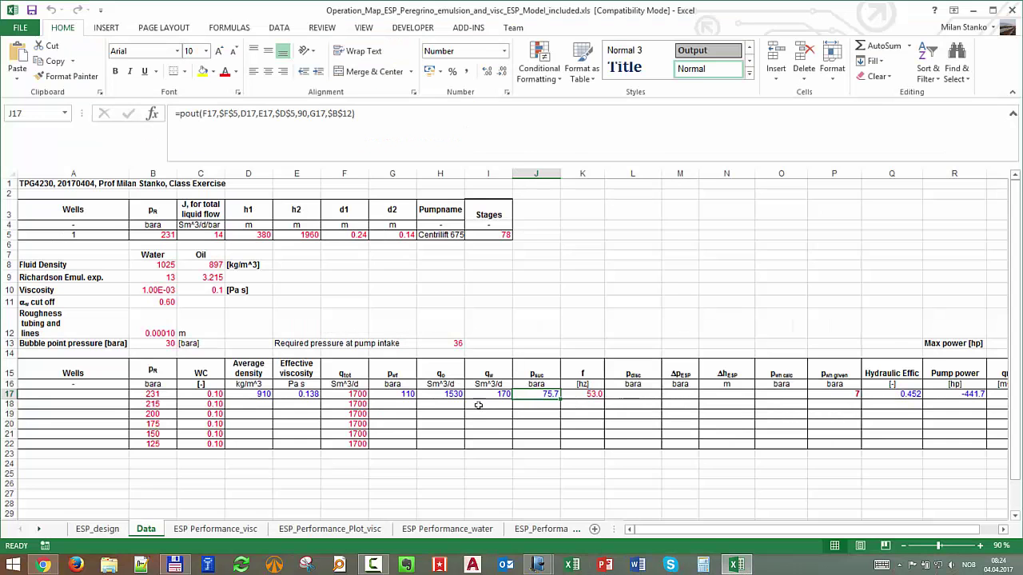
key(Right)
key(Right)
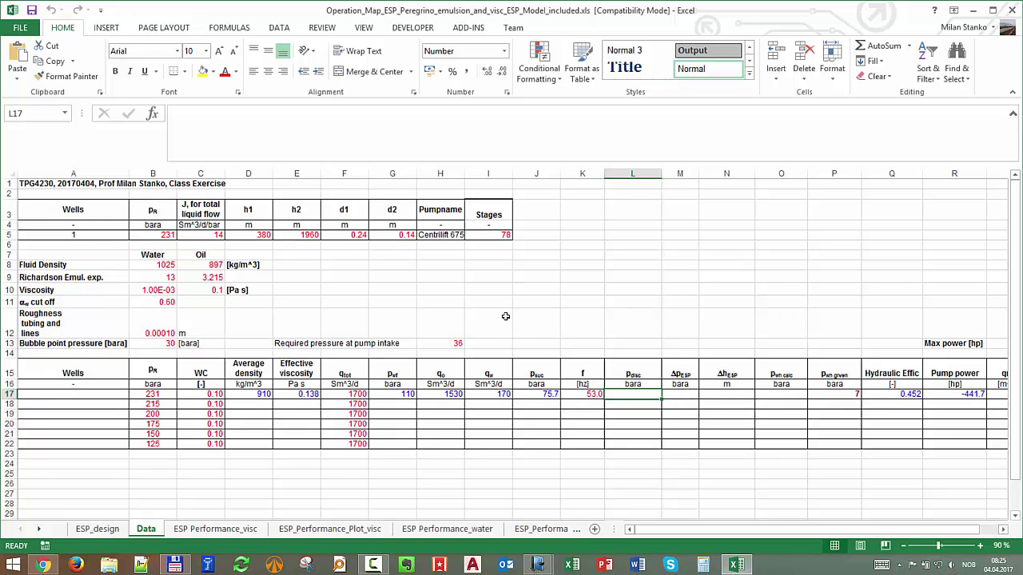
Examine the Pdischargepump and Pdischargepump_visc functions in the espcalculations module of the VBA editor, then return to the worksheet.
key(alt+F11)
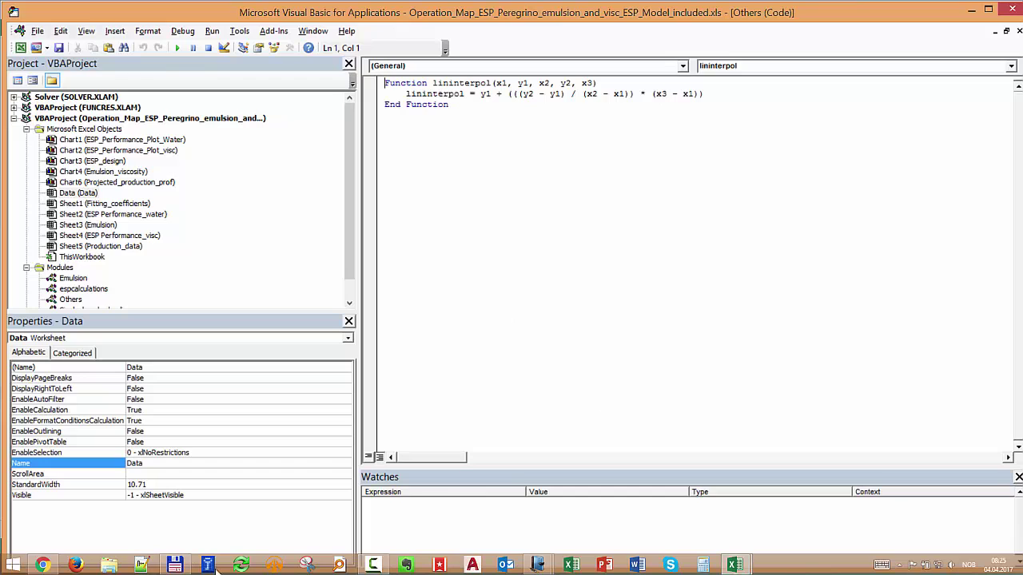
double_click(83, 289)
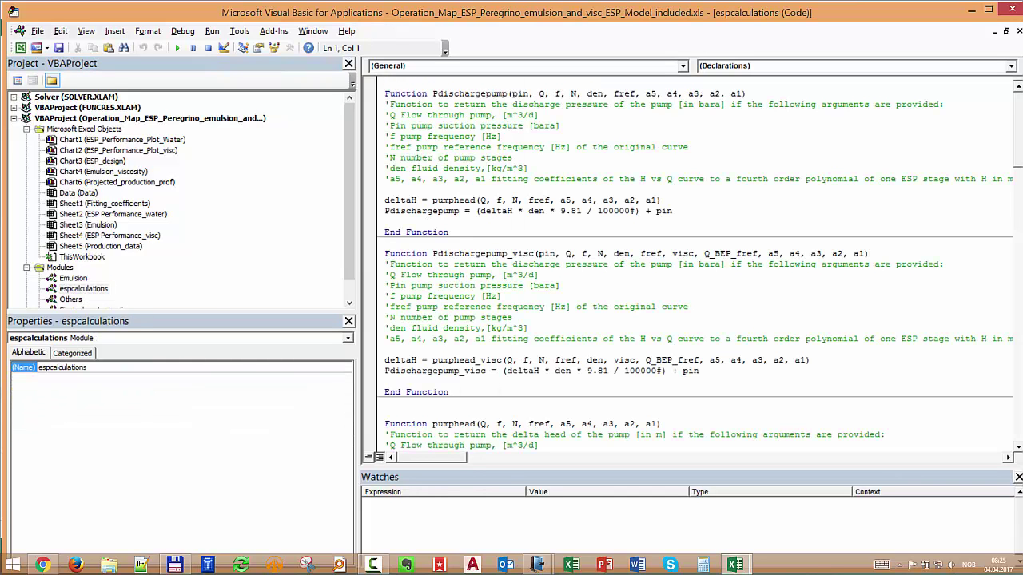
scroll(491, 211, down, 2)
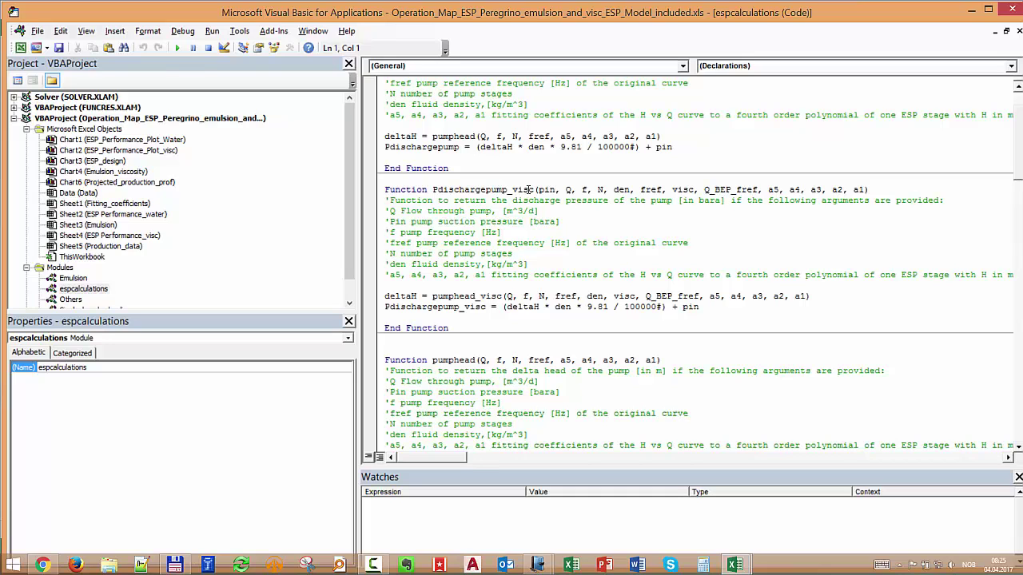
scroll(529, 189, up, 2)
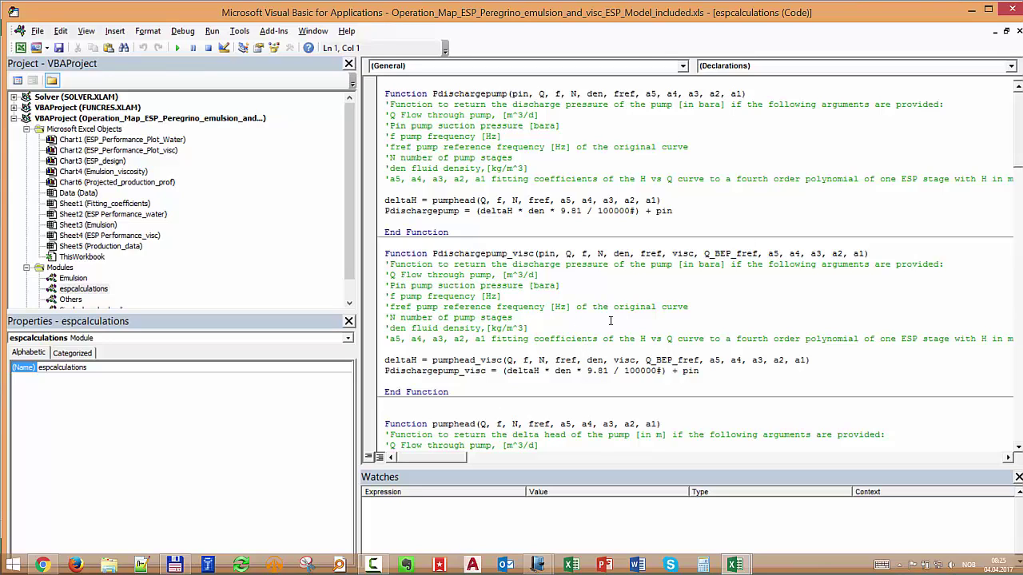
click(970, 9)
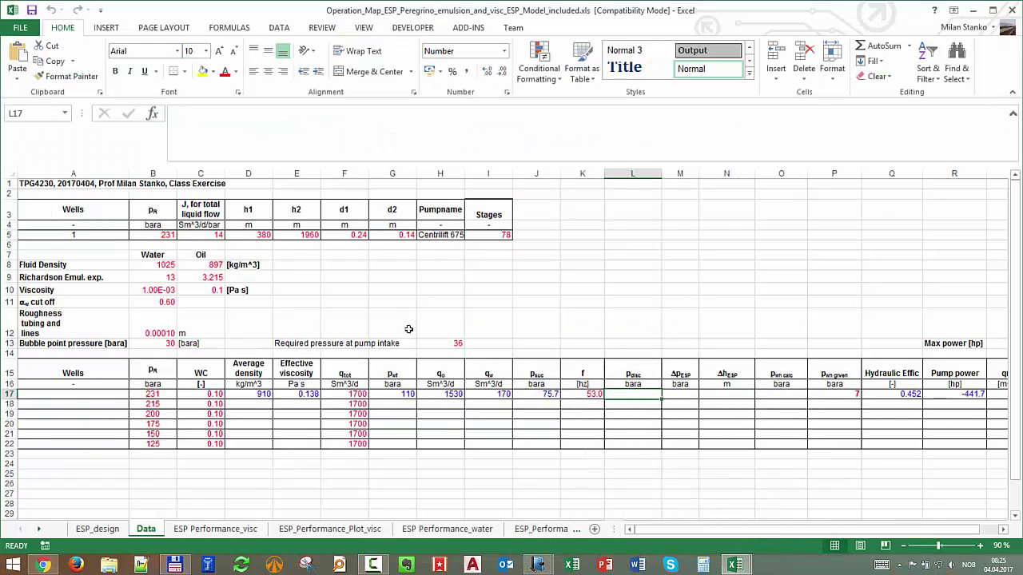
text(=pum)
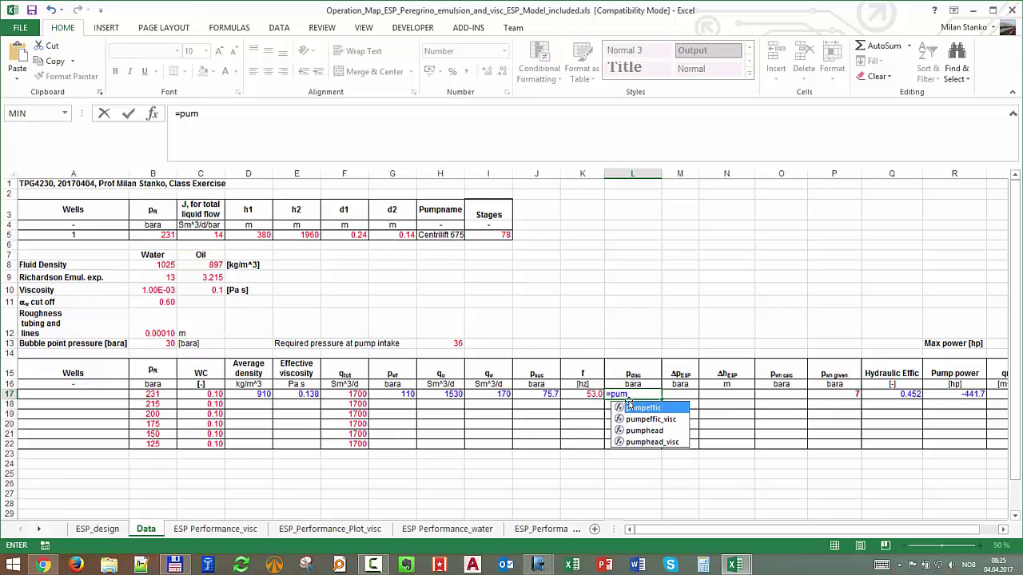
key(BackSpace)
key(BackSpace)
text(re)
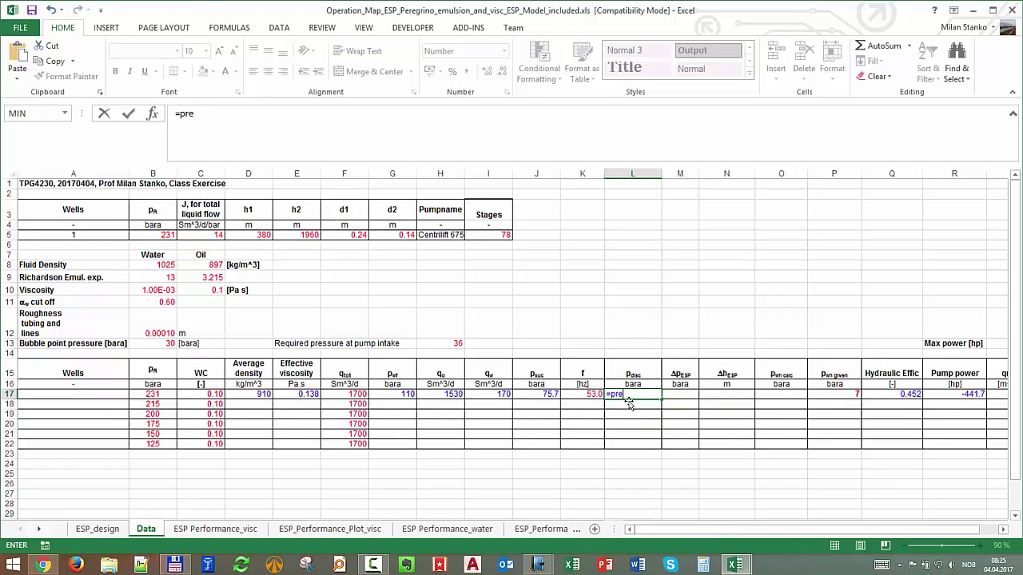
key(BackSpace)
key(BackSpace)
key(BackSpace)
key(BackSpace)
key(Escape)
mouse_move(731, 566)
mouse_move(783, 519)
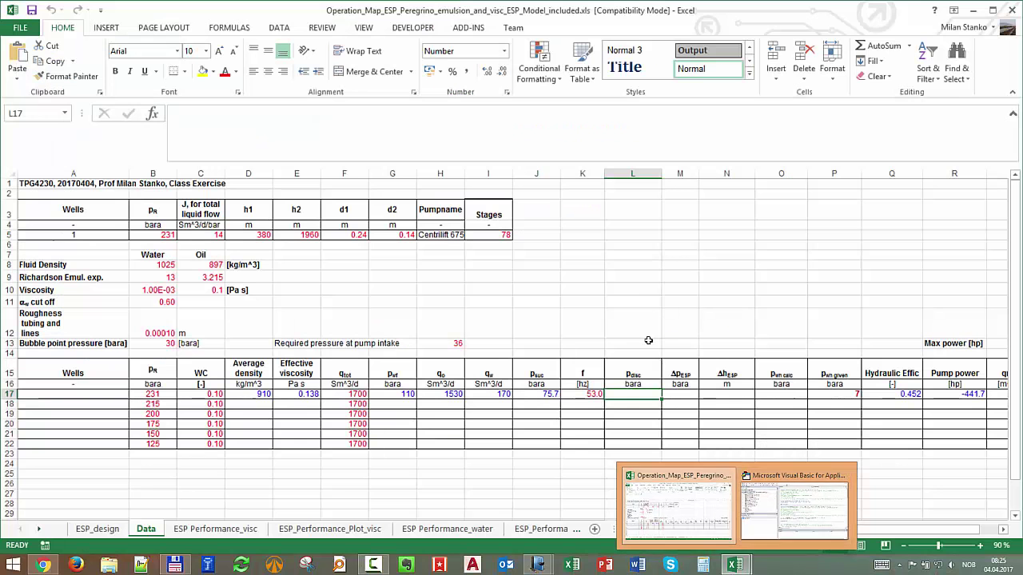
Start a Pdischargepump_visc formula in L17 and open its function arguments clear of the data table.
text(=pdis)
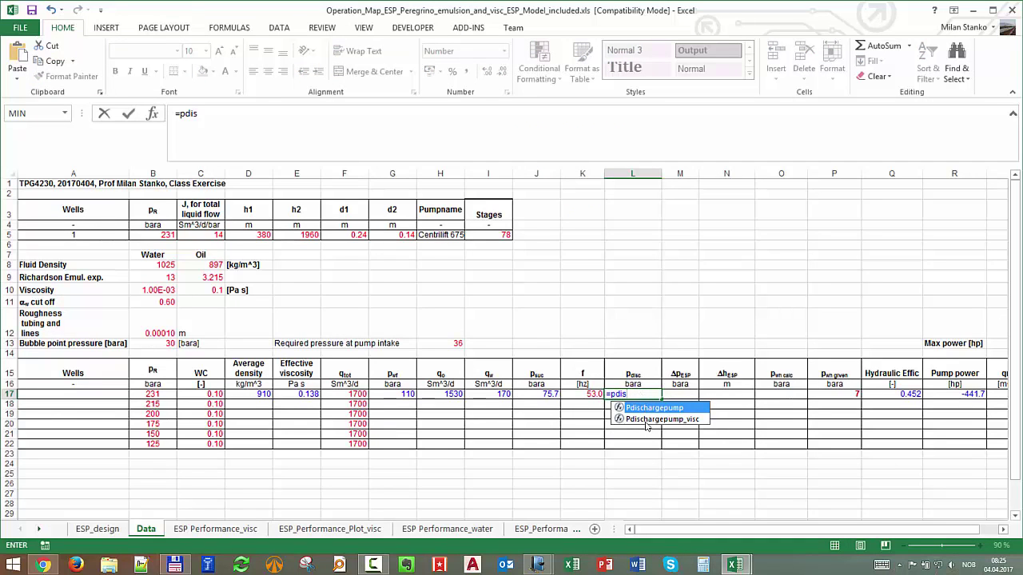
double_click(651, 420)
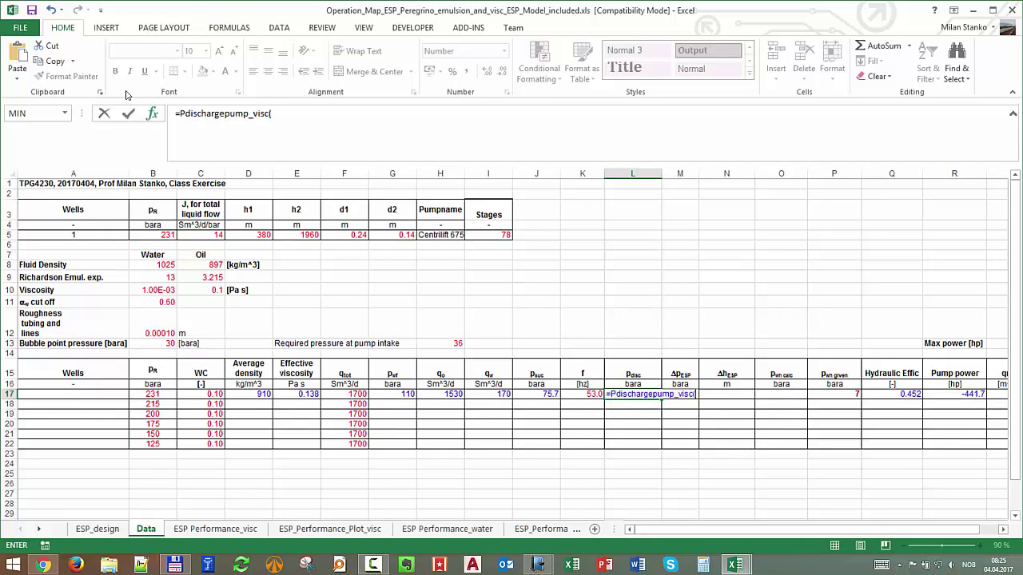
click(151, 113)
drag(578, 340, 705, 127)
Set the Pdischargepump_visc arguments Pin to J17, Q to F17 and F to K17 from the Data sheet.
click(548, 396)
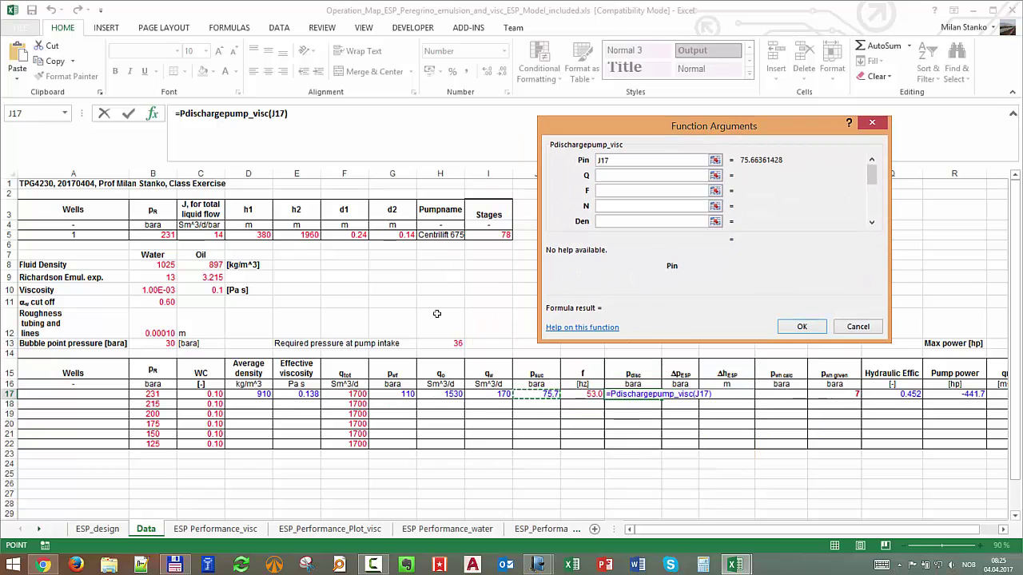
click(609, 175)
click(354, 393)
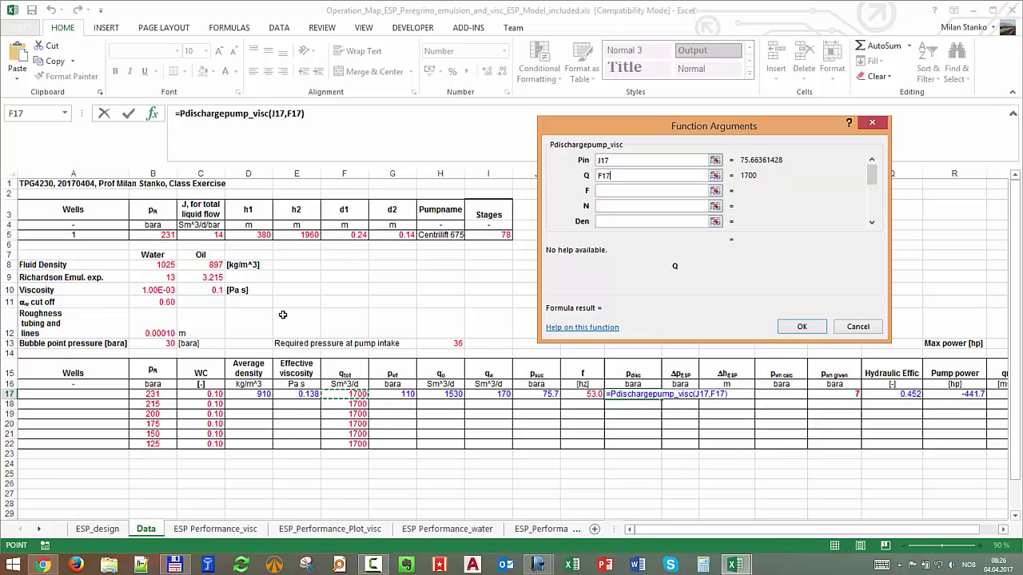
click(614, 191)
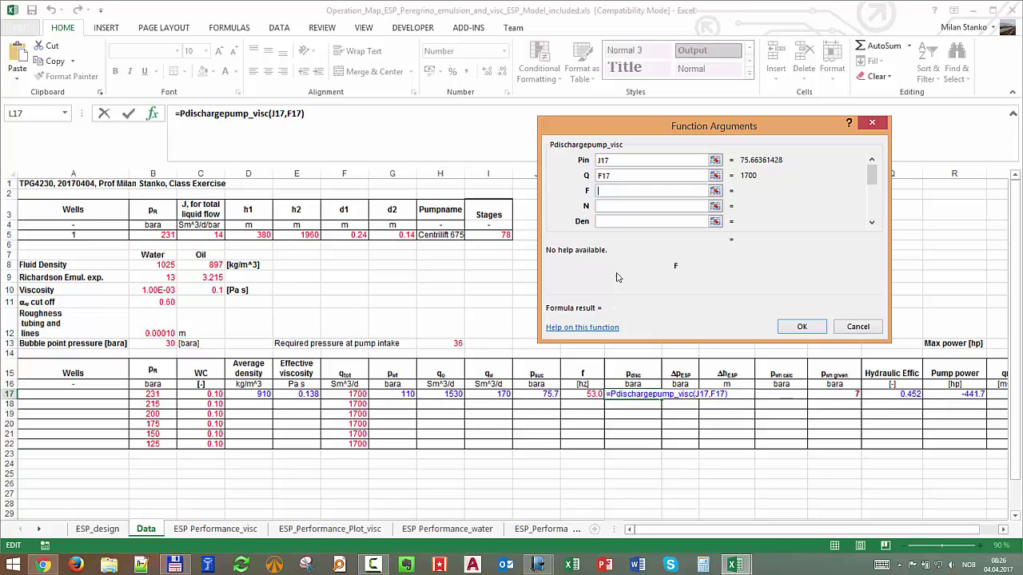
click(596, 394)
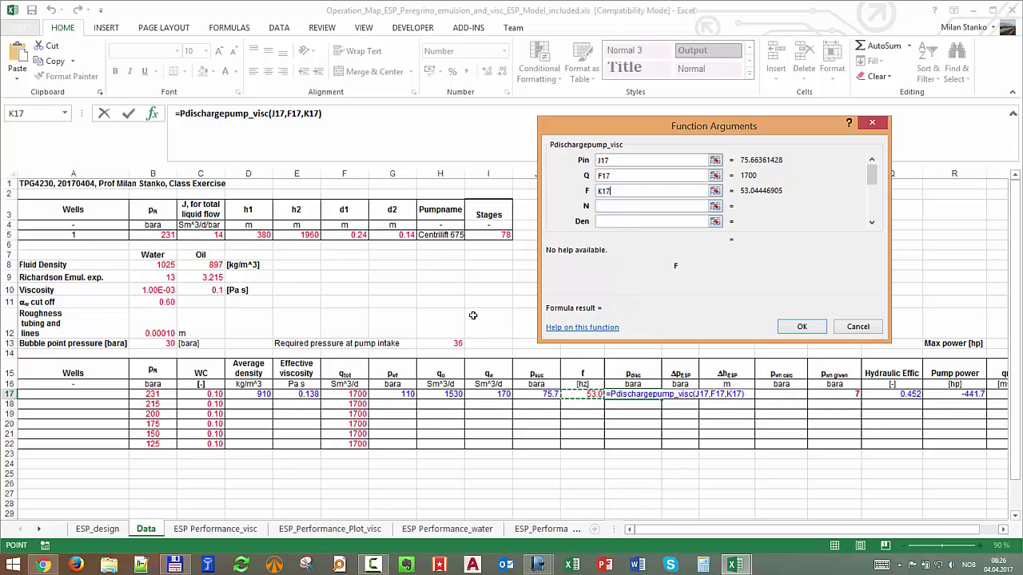
Set argument N to the stage count as absolute reference $I$5 and Den to the average density in D17.
click(609, 207)
click(505, 234)
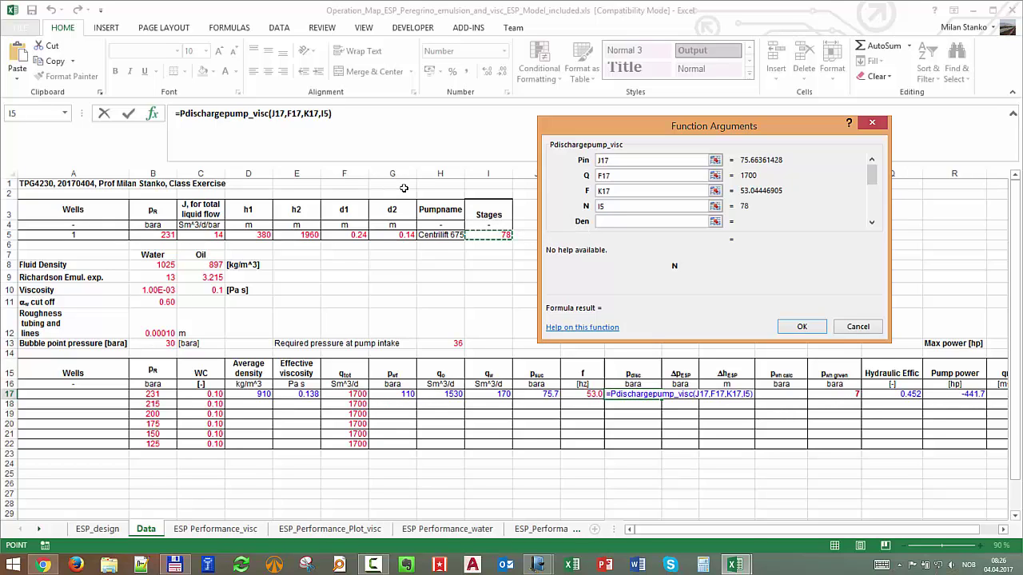
key(F4)
click(715, 221)
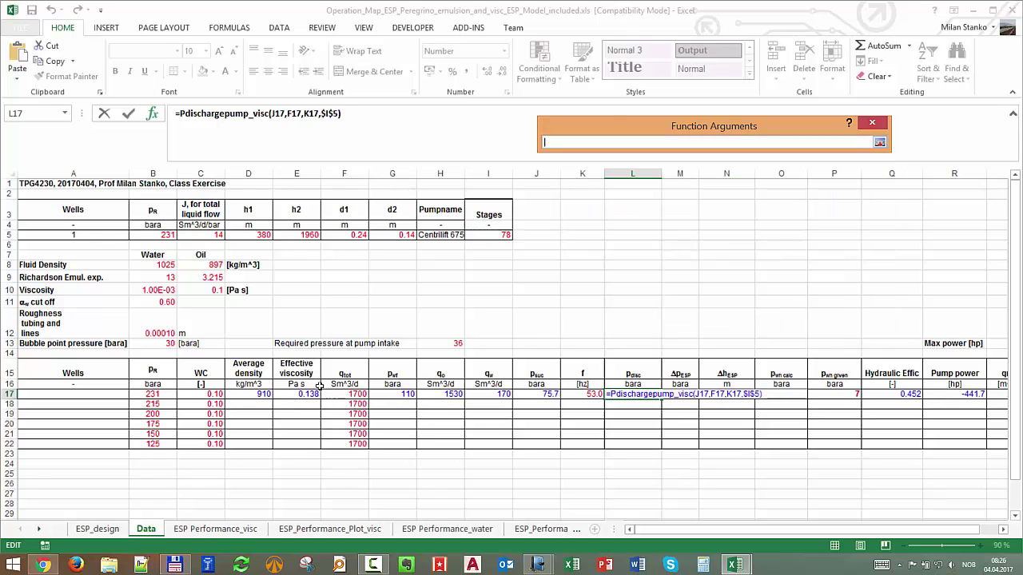
click(252, 394)
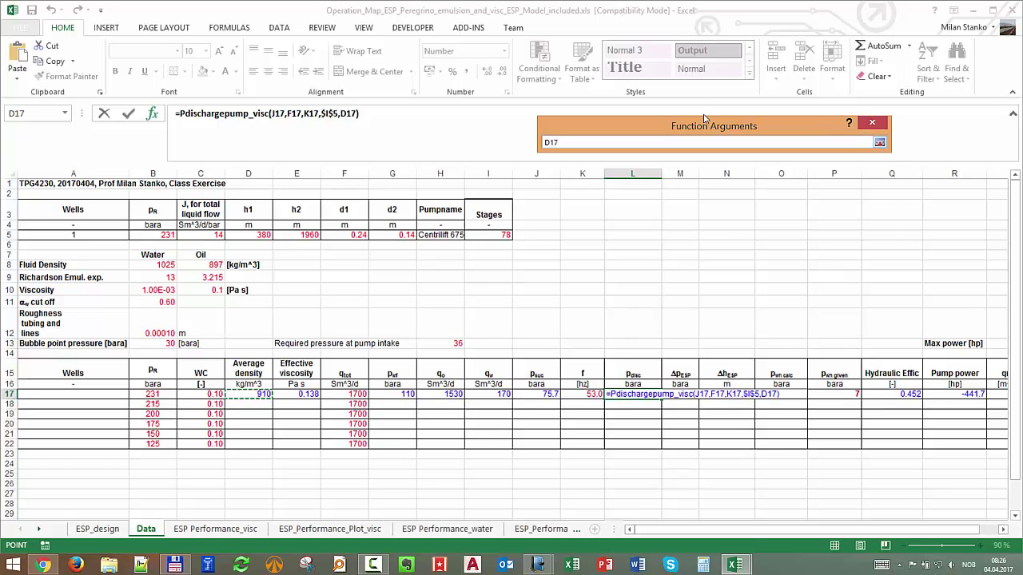
click(879, 143)
Set Fref to the BEP frequency 'ESP Performance_water'!$B$9 and Visc to the effective viscosity in E17 on the Data sheet.
key(Tab)
key(Tab)
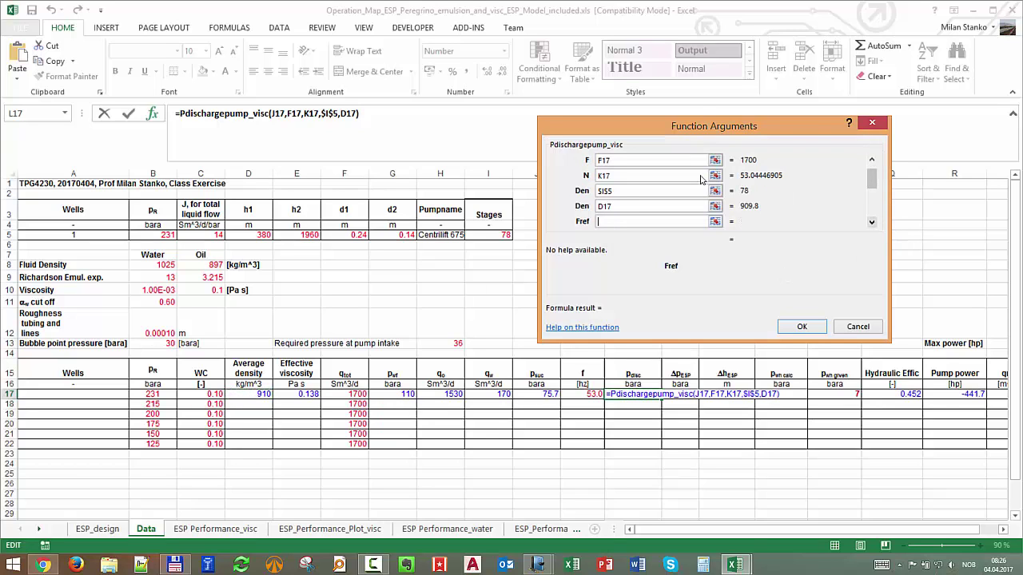
key(Tab)
click(605, 190)
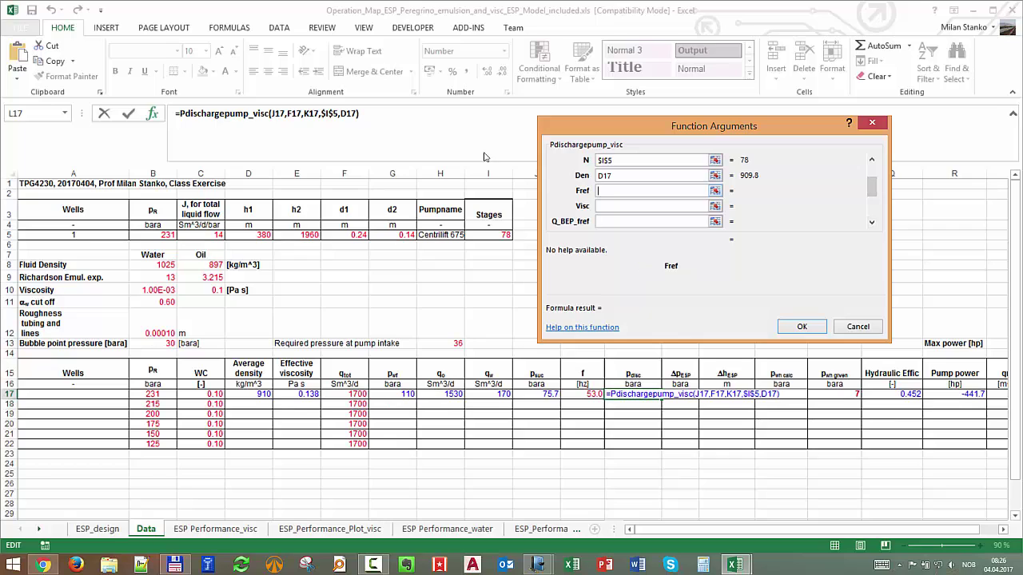
click(465, 531)
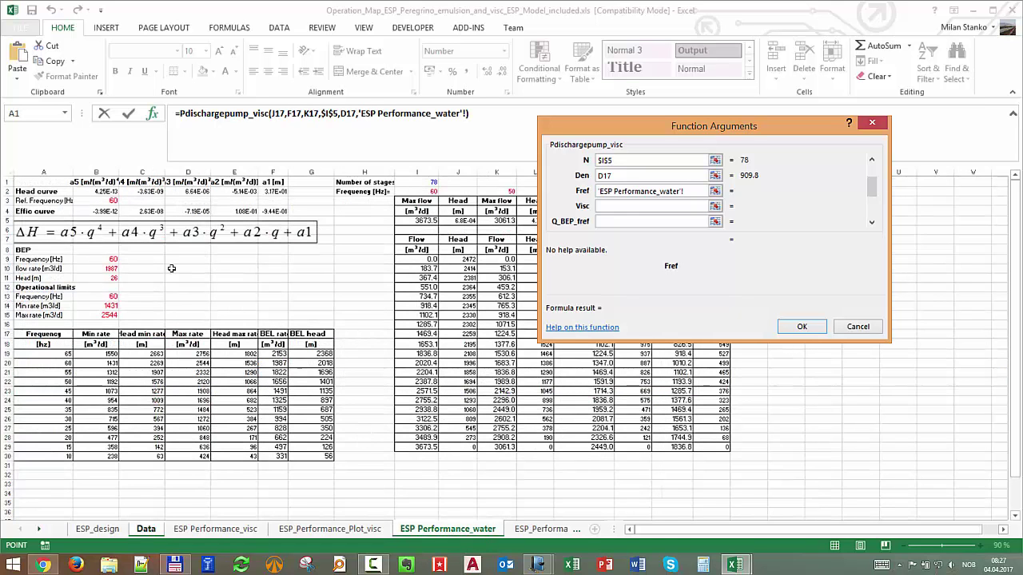
click(97, 258)
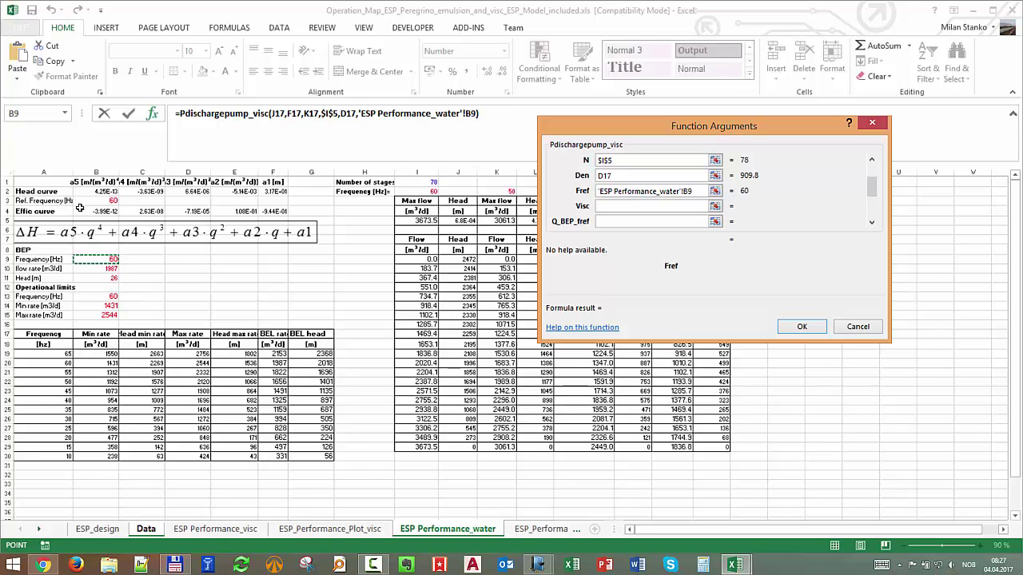
key(F4)
click(715, 207)
click(308, 395)
click(881, 142)
Set Q_BEP_fref to the BEP flow rate as absolute reference 'ESP Performance_water'!$B$10.
click(715, 222)
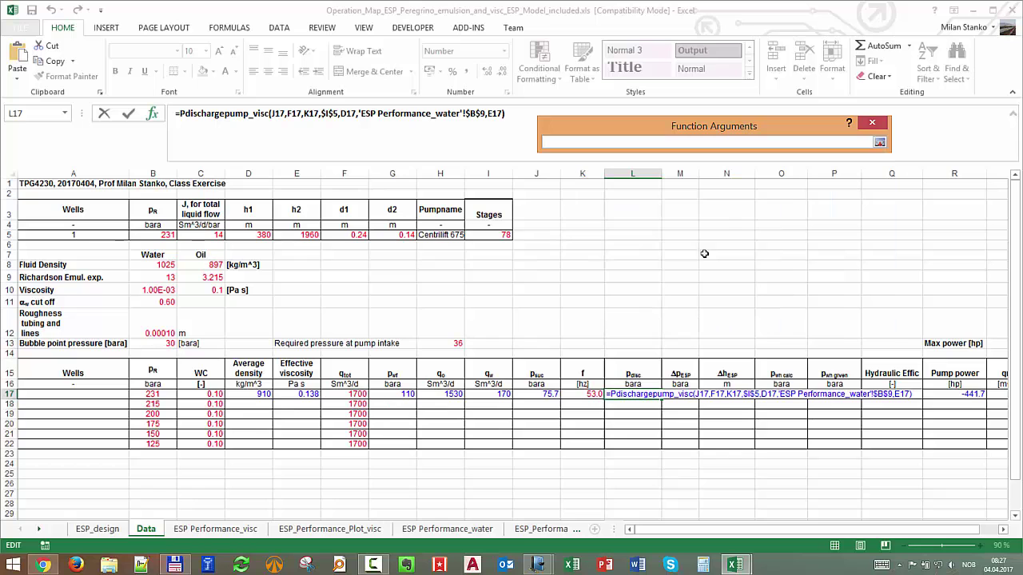
click(448, 529)
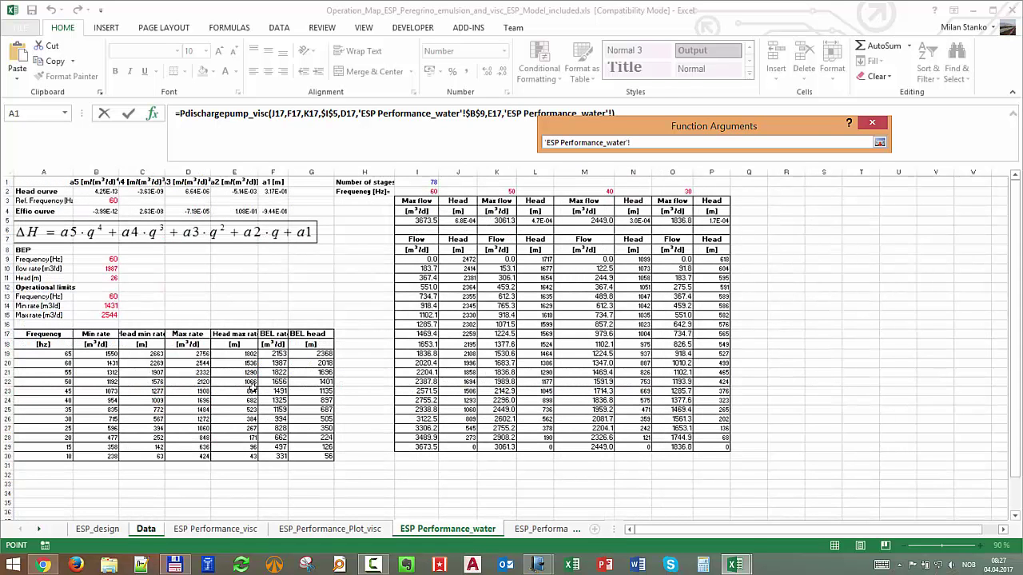
click(102, 268)
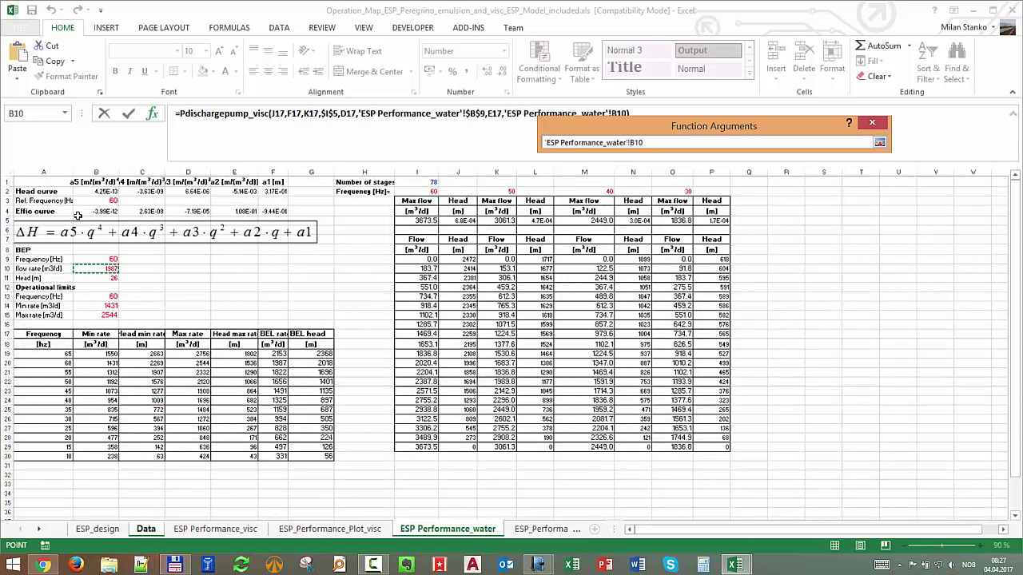
key(F4)
click(879, 143)
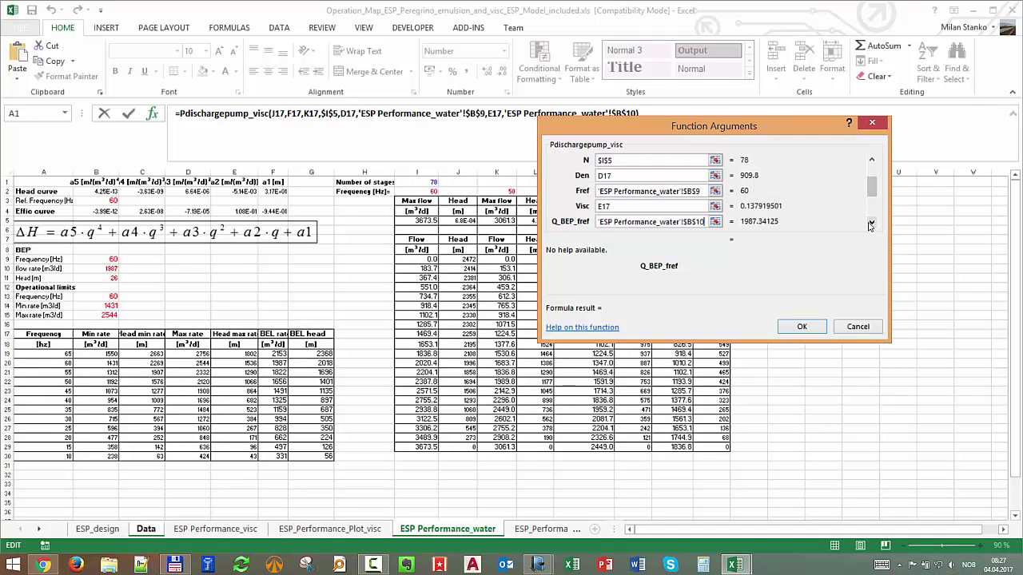
Set argument A5 to the head curve's a5 coefficient as absolute reference 'ESP Performance_water'!$B$2.
key(Tab)
key(Tab)
key(Tab)
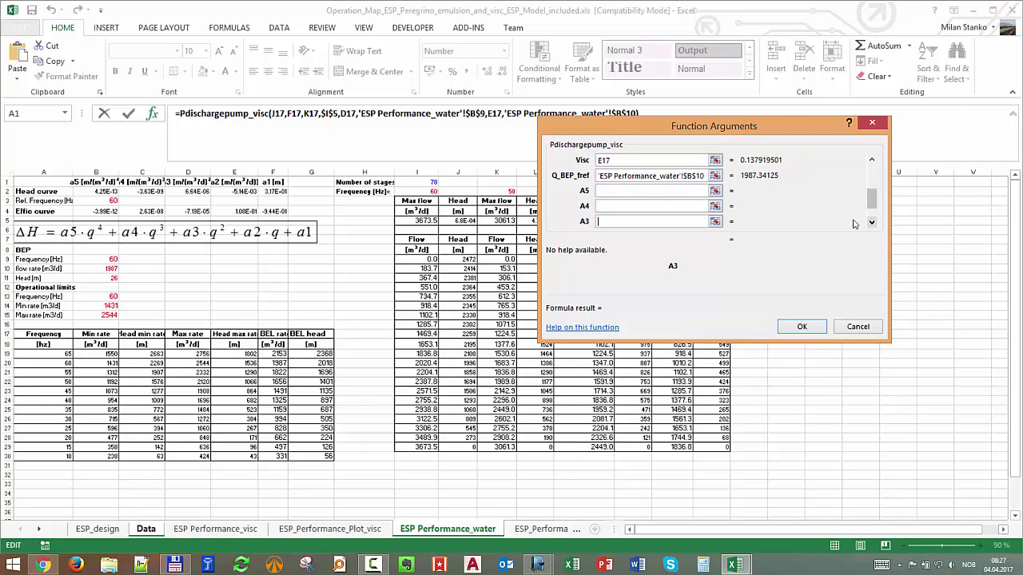
click(715, 191)
click(469, 531)
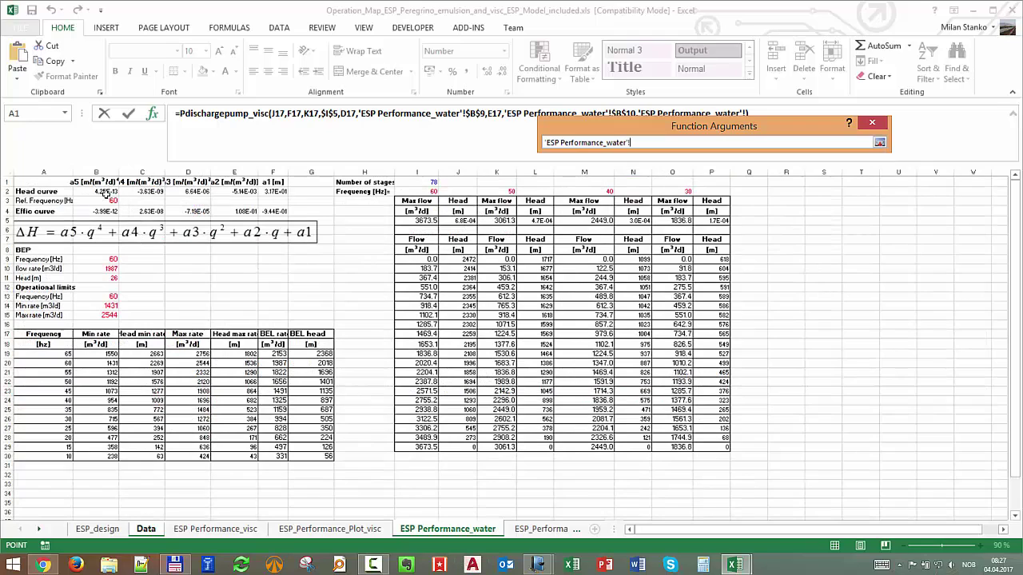
click(97, 190)
key(F4)
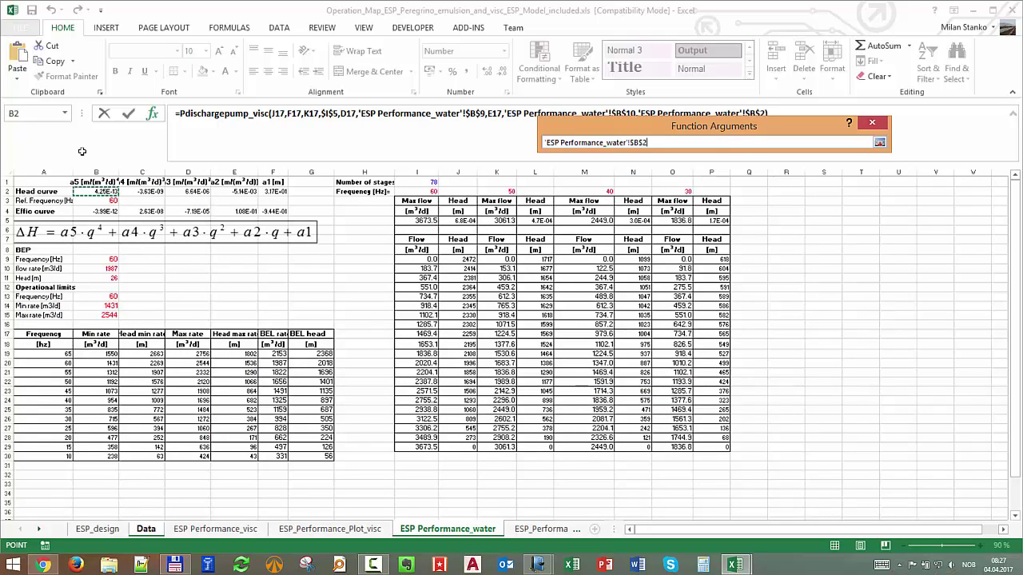
click(880, 142)
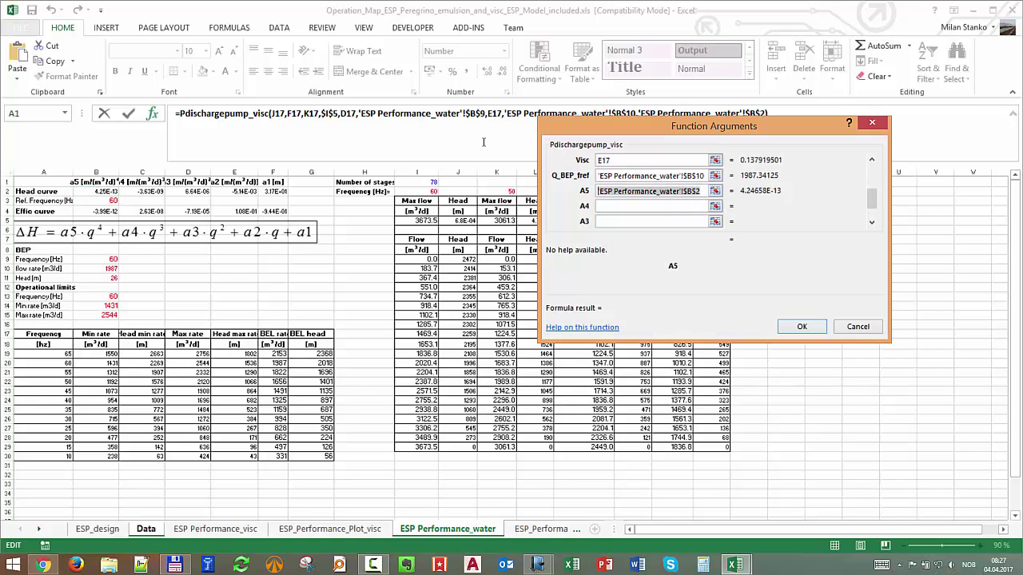
Reuse the A5 reference for the next two coefficients, setting A4 to 'ESP Performance_water'!$C$2 and A3 to 'ESP Performance_water'!$D$2.
click(624, 206)
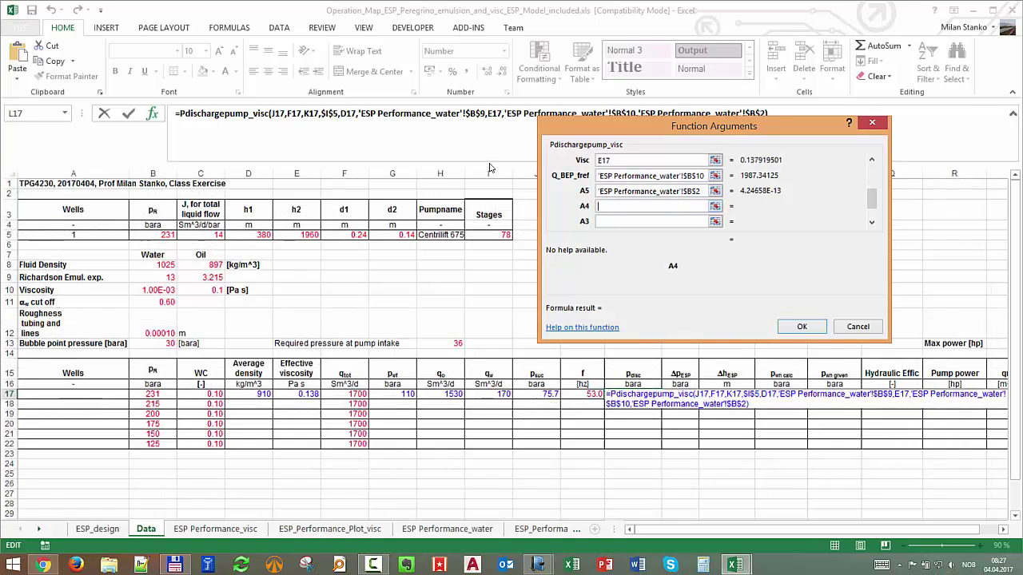
key(ctrl+v)
click(692, 206)
key(BackSpace)
text(C)
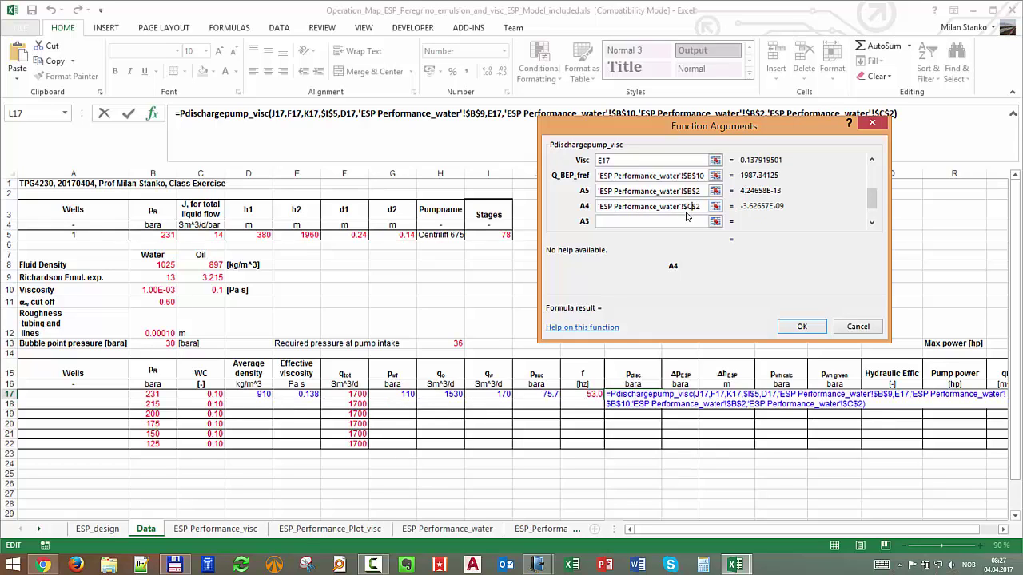
click(684, 221)
key(ctrl+v)
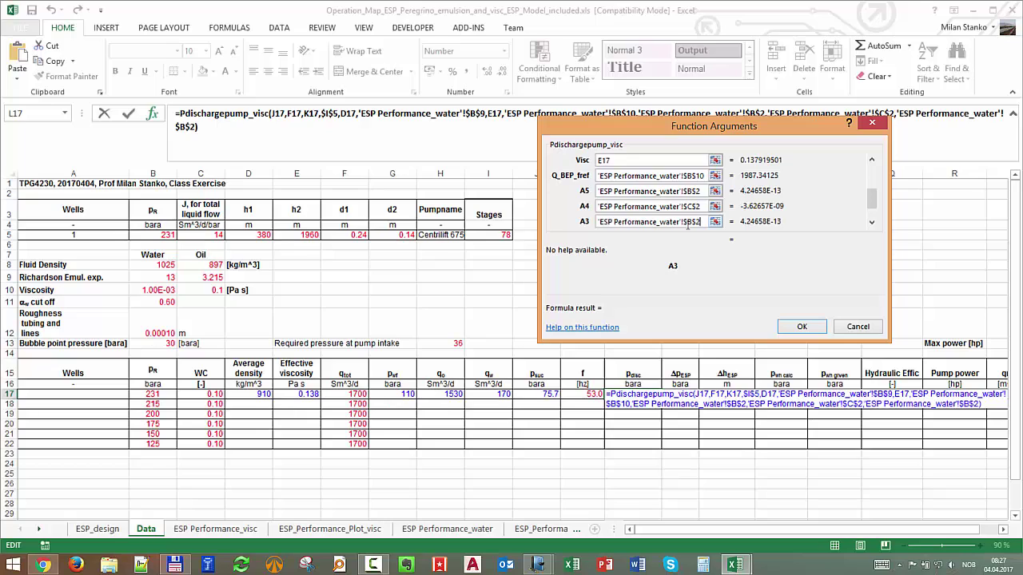
click(692, 222)
key(BackSpace)
text(D)
Set A2 to 'ESP Performance_water'!$E$2 and A1 to 'ESP Performance_water'!$F$2, and accept the completed formula in L17.
click(871, 222)
click(871, 221)
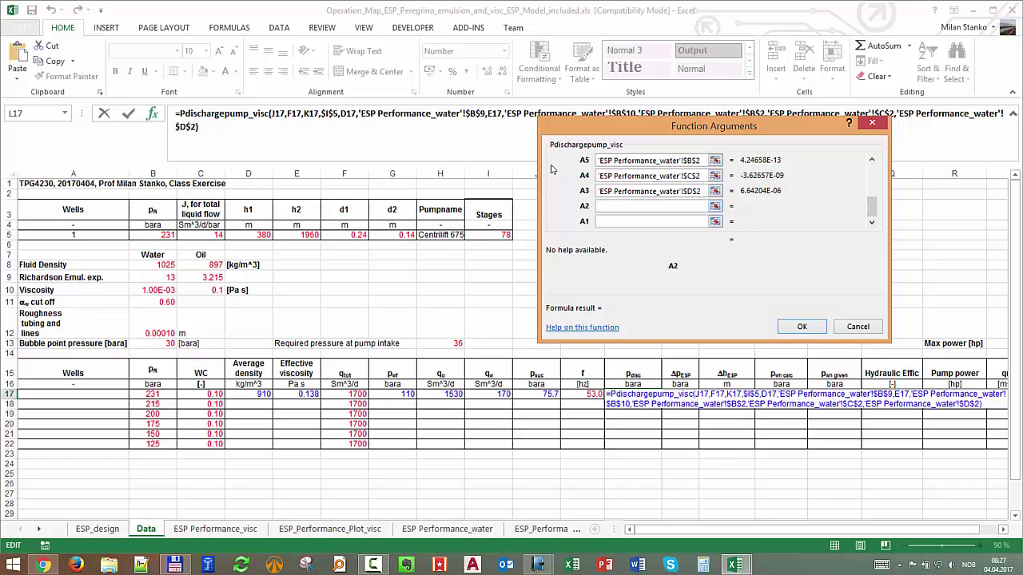
key(ctrl+v)
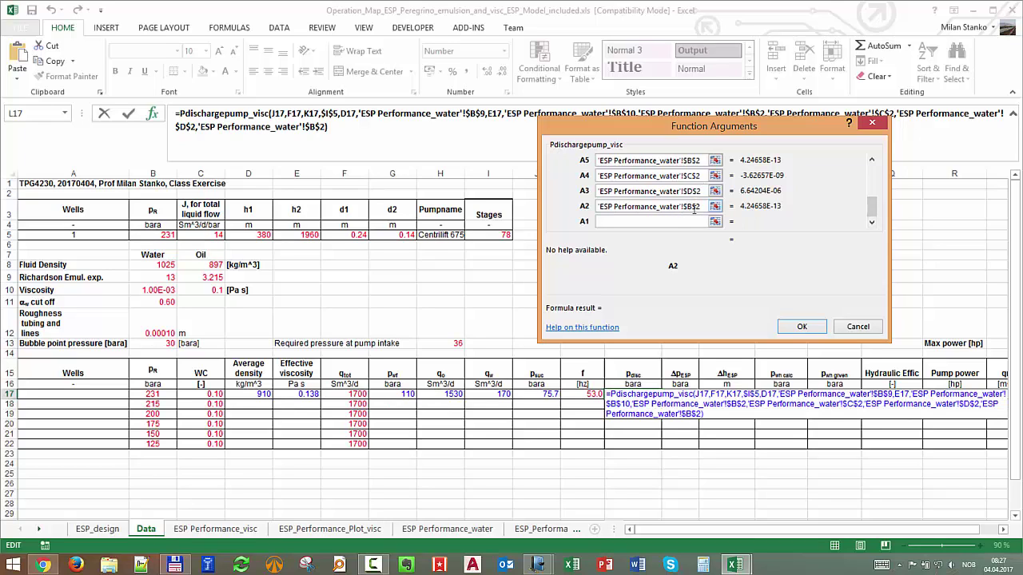
click(692, 206)
key(BackSpace)
text(E)
key(ctrl+v)
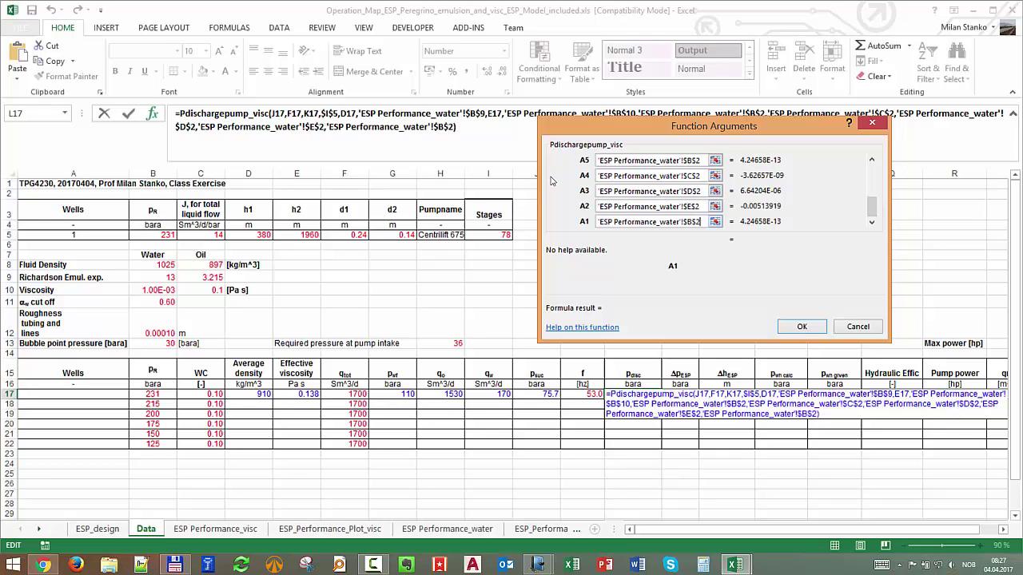
click(698, 224)
key(BackSpace)
text(F)
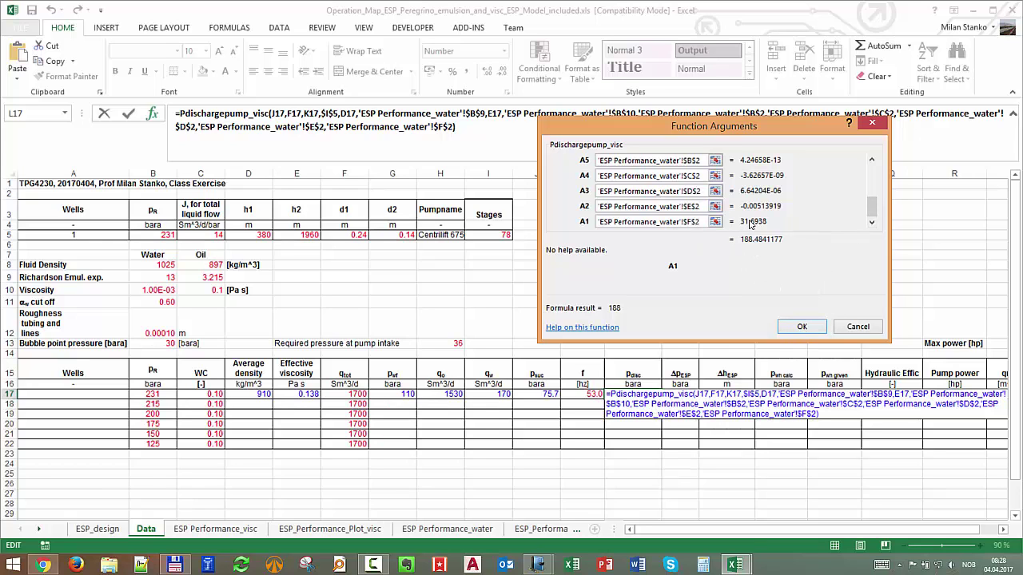
click(801, 327)
Review the ESP Performance_water sheet and, back on Data, compute the ESP pressure difference in M17 with =L17-J17.
click(447, 529)
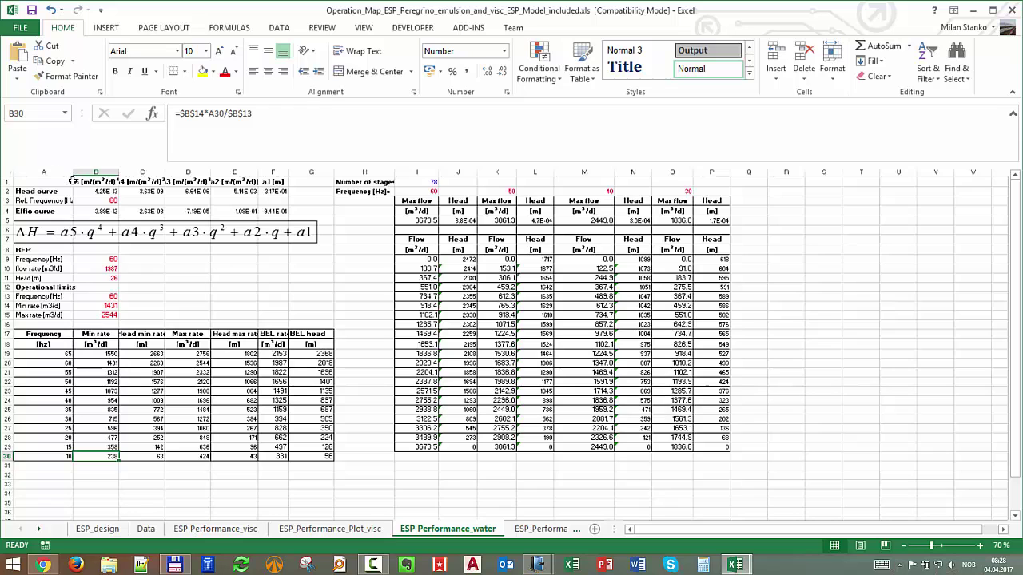
click(146, 530)
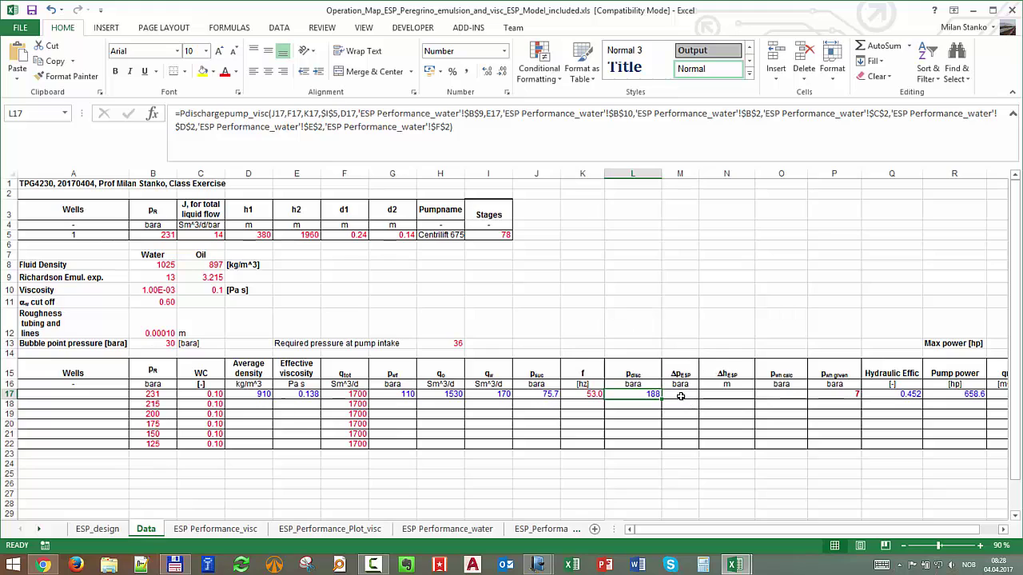
key(Right)
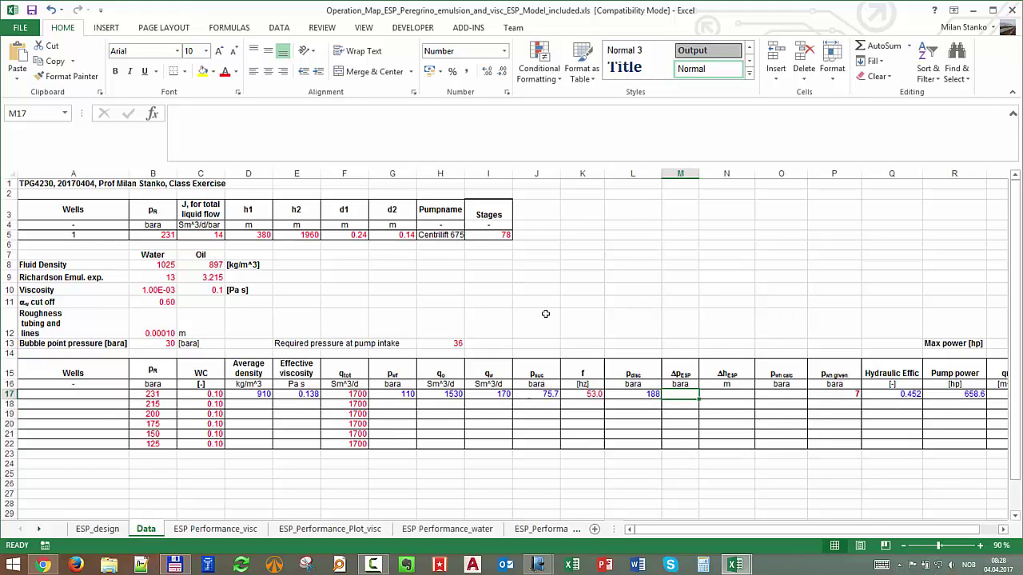
text(=)
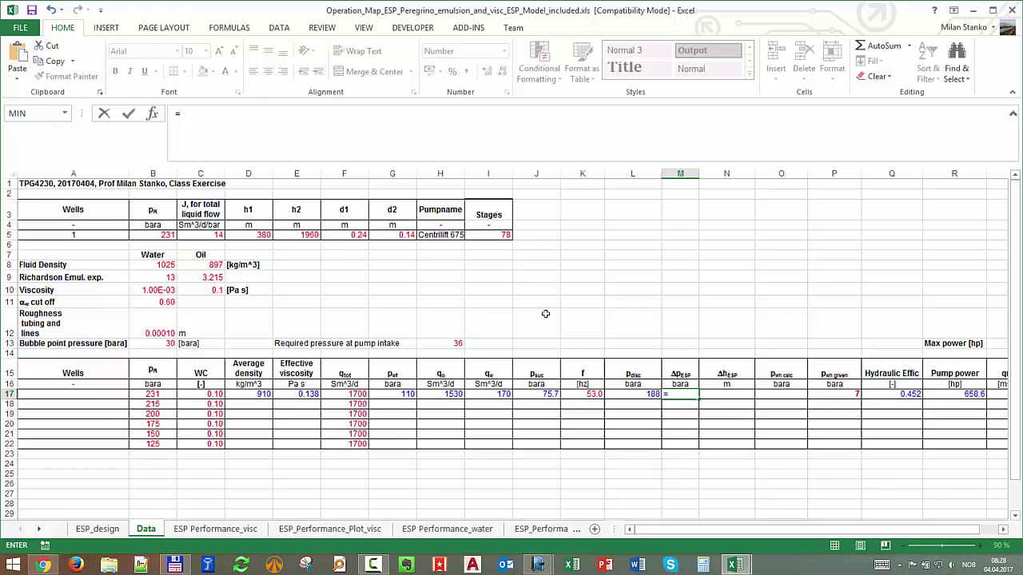
click(636, 396)
text(-)
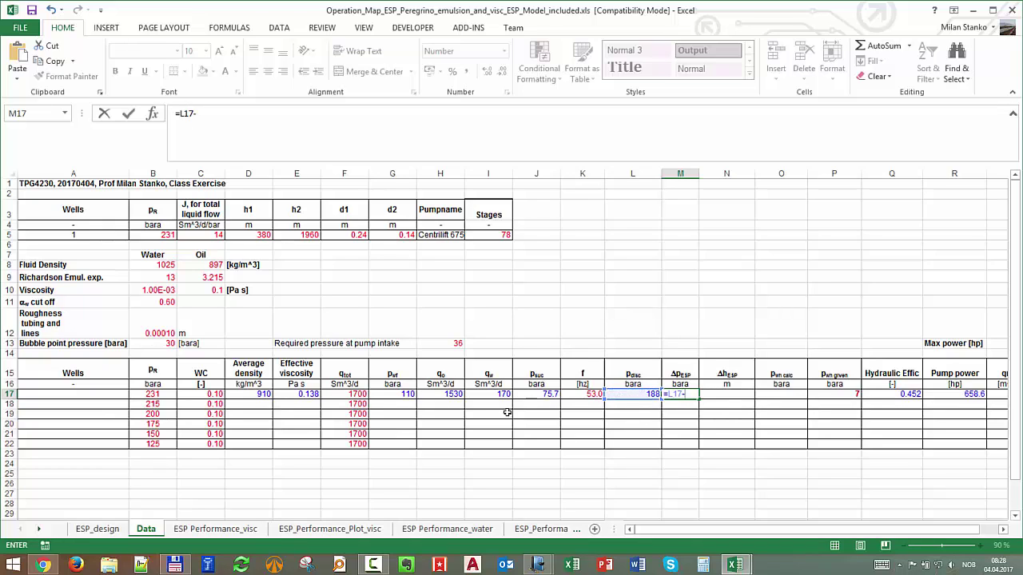
click(538, 392)
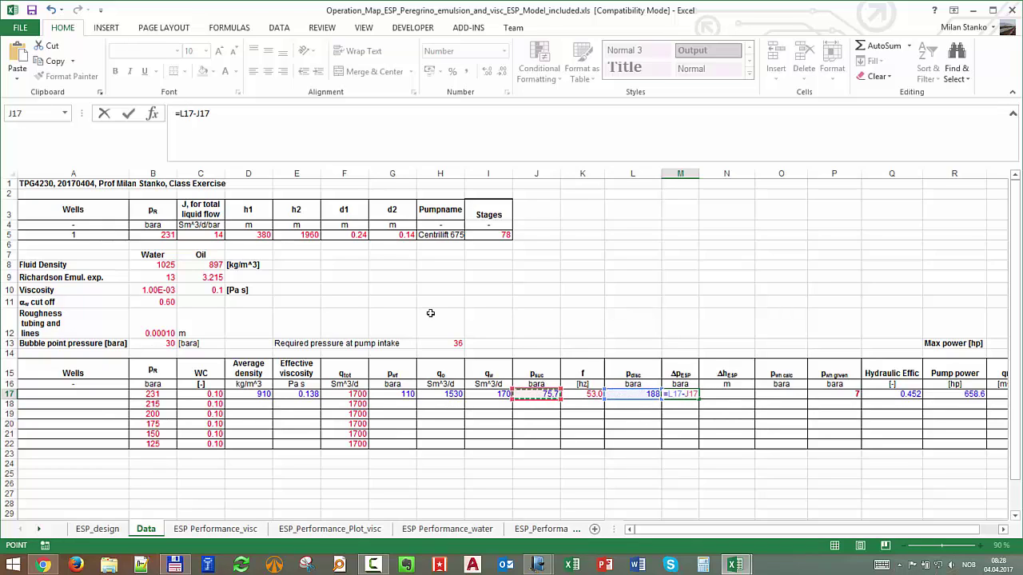
key(Return)
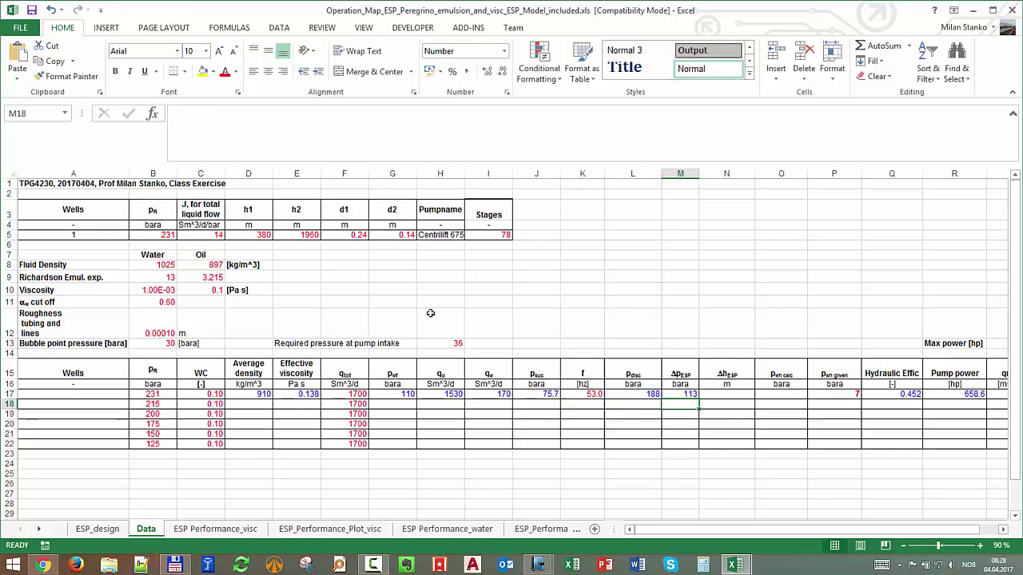
Compute the ESP head in N17 from the pressure difference and average density with =M17/(D17*9.81).
click(722, 393)
text(=)
key(Left)
text(/)
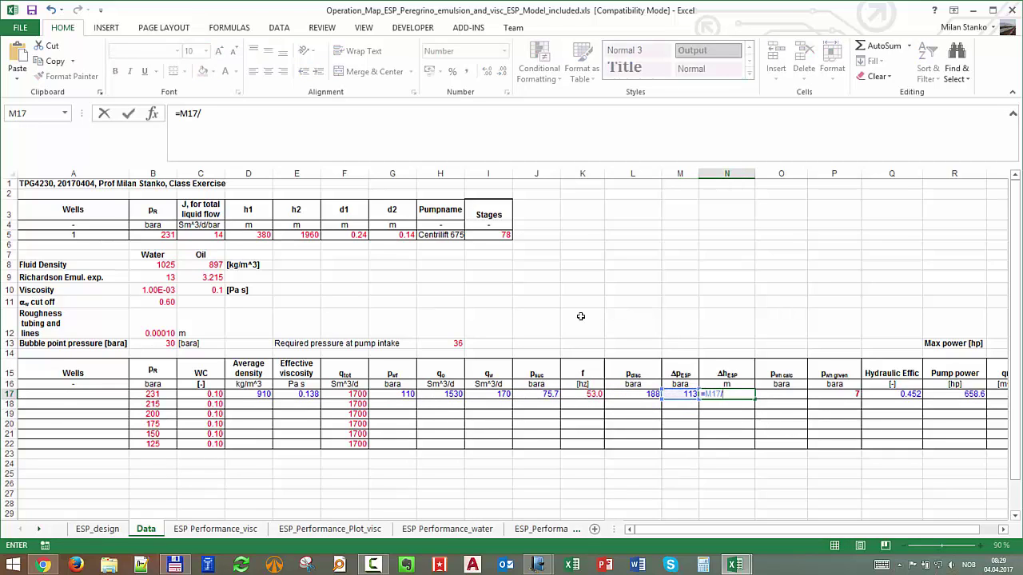
click(255, 395)
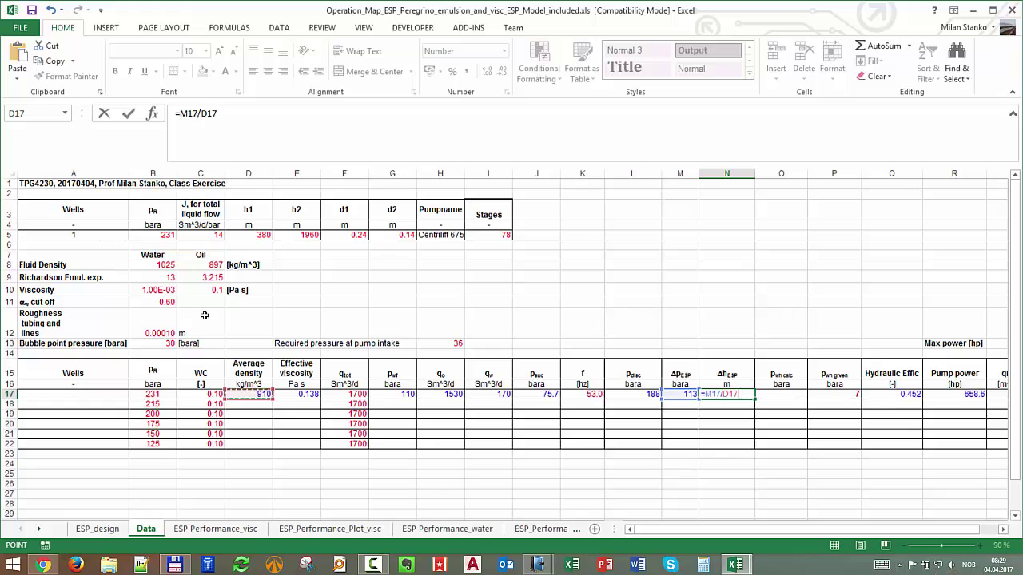
key(F2)
key(Left)
key(Left)
key(Left)
text(()
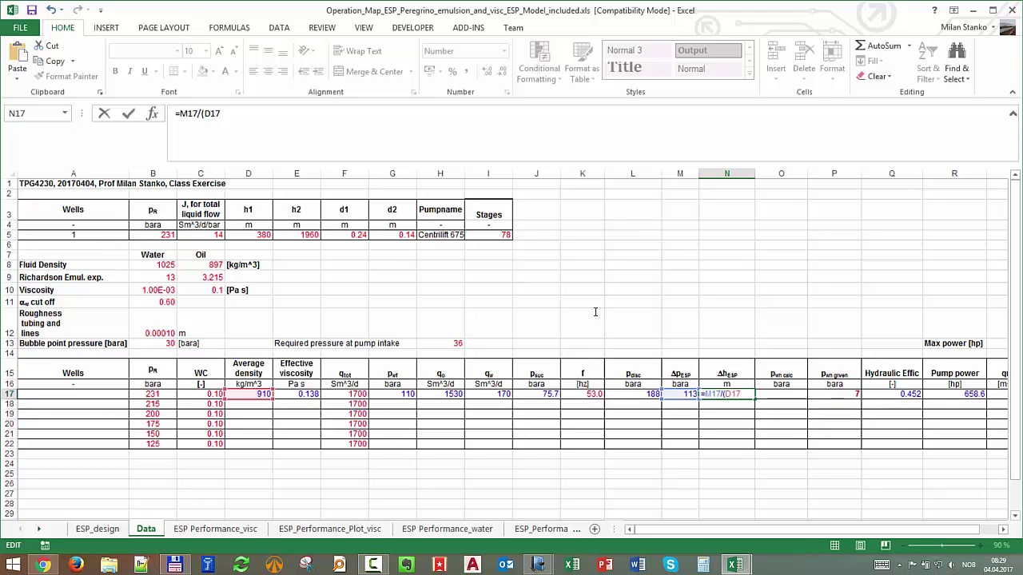
text(*9.81))
key(Return)
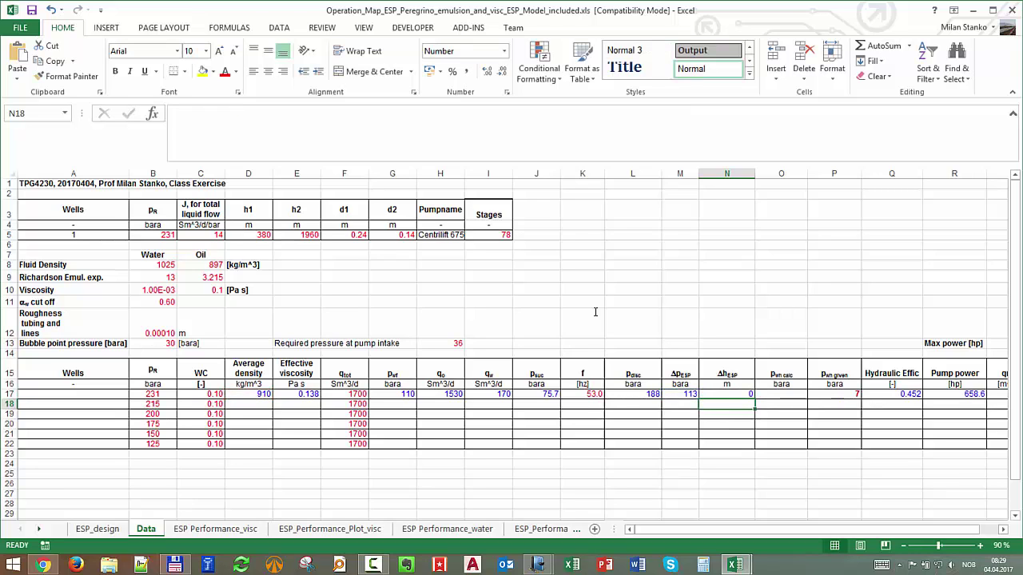
Add the bar-to-pascal factor to the ESP head formula in N17, making it =M17*1e5/(D17*9.81).
key(Up)
click(212, 114)
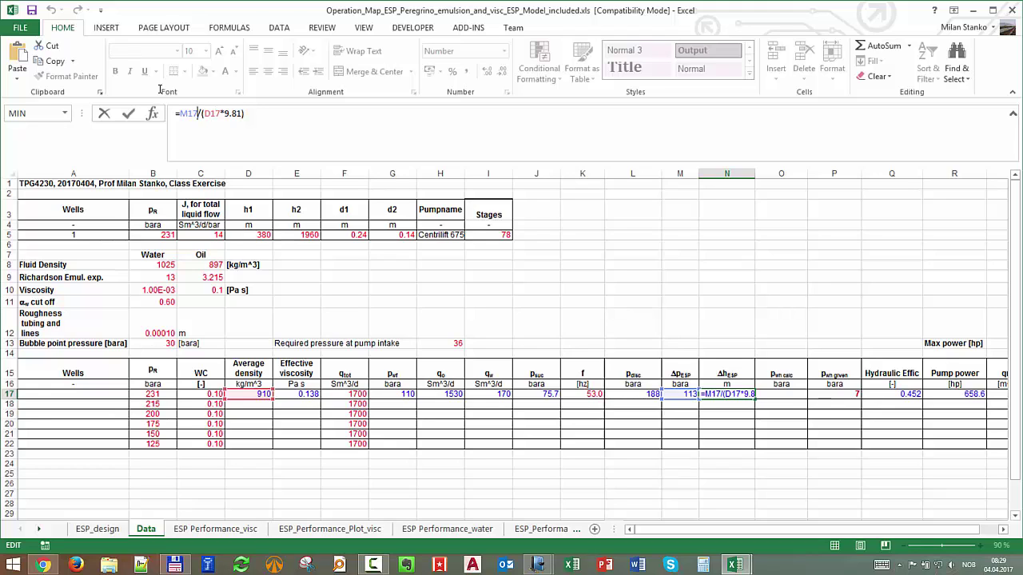
text(*1e5)
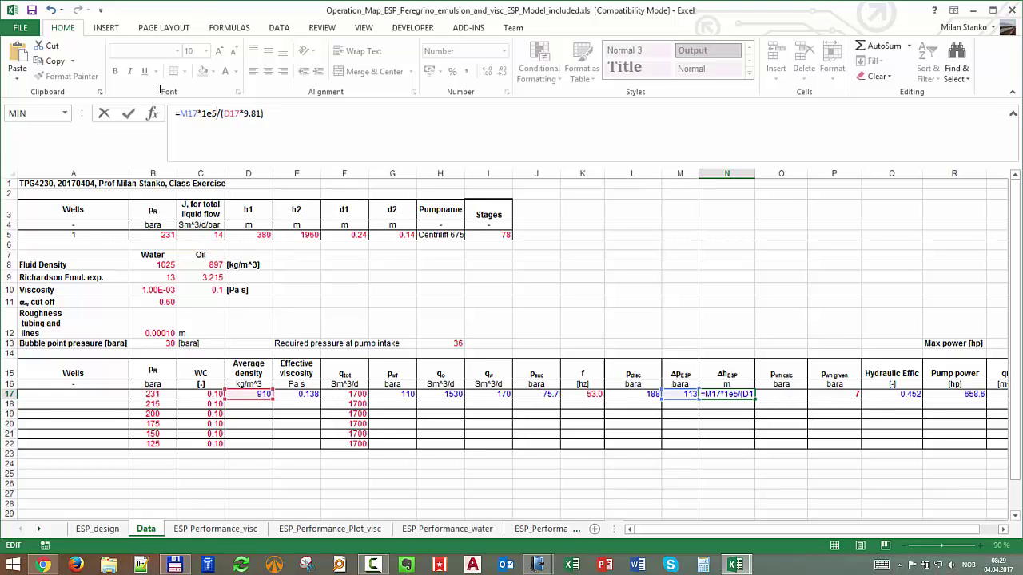
key(Return)
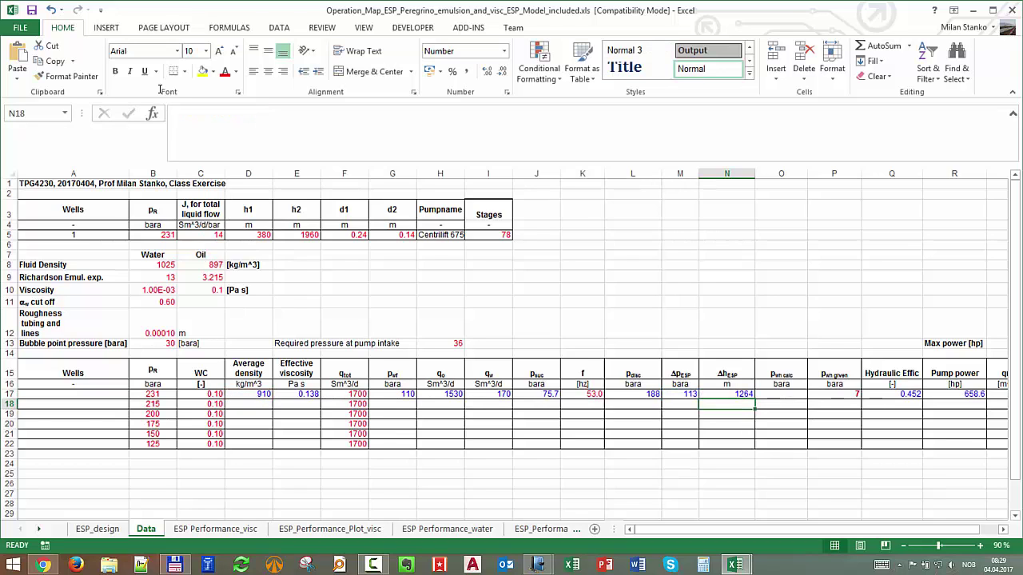
Select O17, consult the well sketch in the Windows Journal note 20170404.jnt for the wellhead pressure, and return to the Data sheet.
click(781, 394)
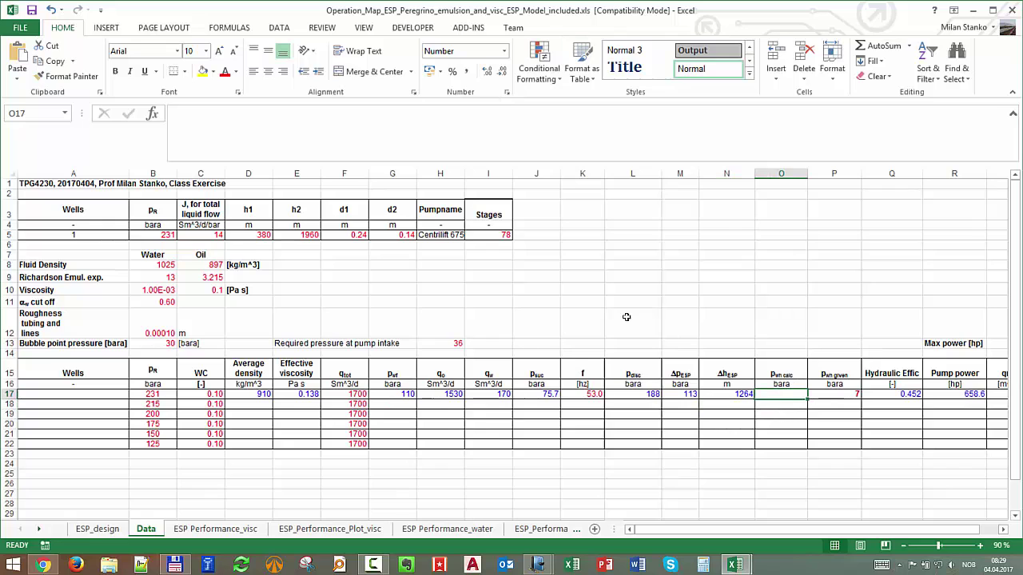
mouse_move(536, 566)
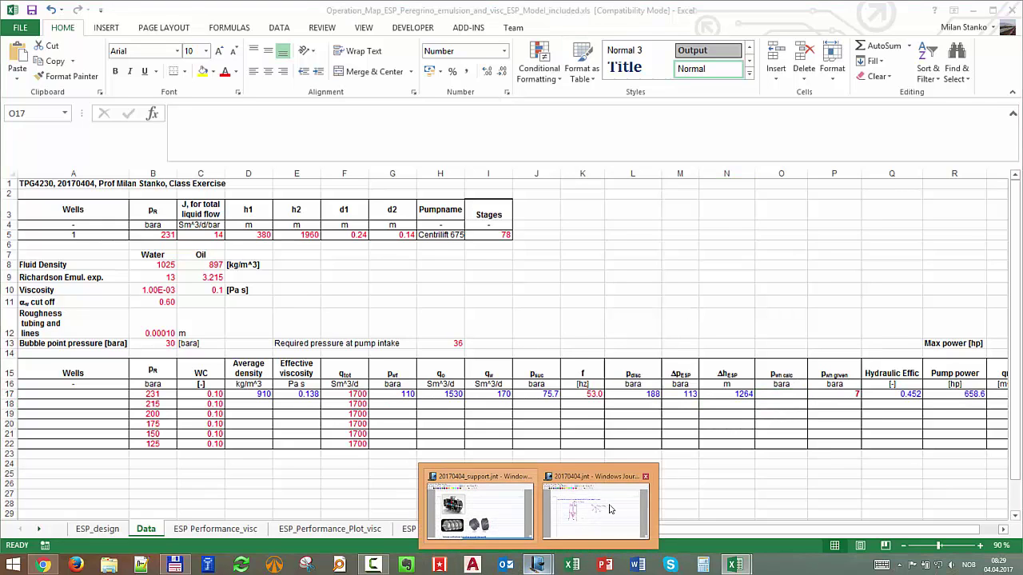
click(594, 514)
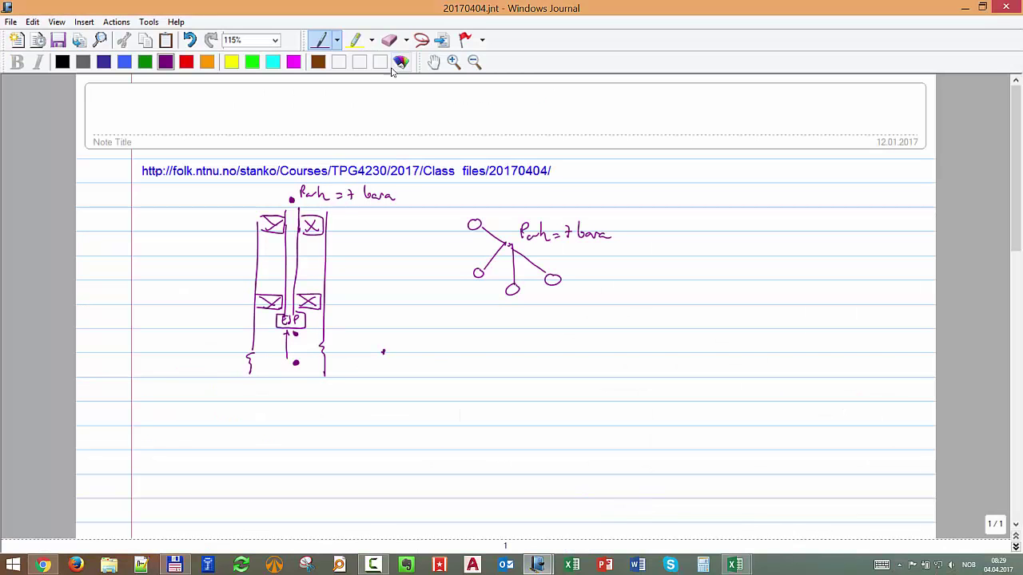
click(433, 61)
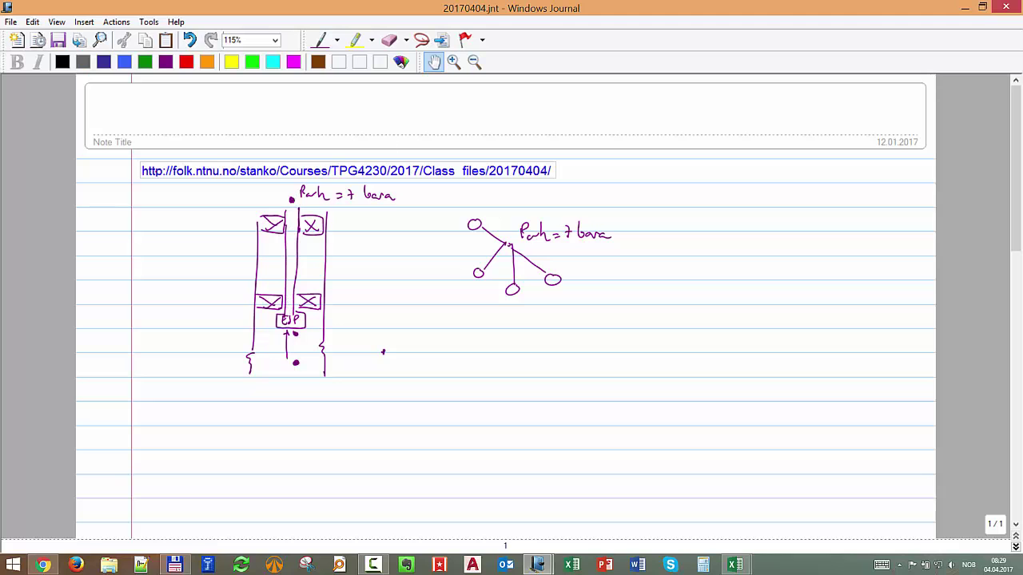
click(967, 10)
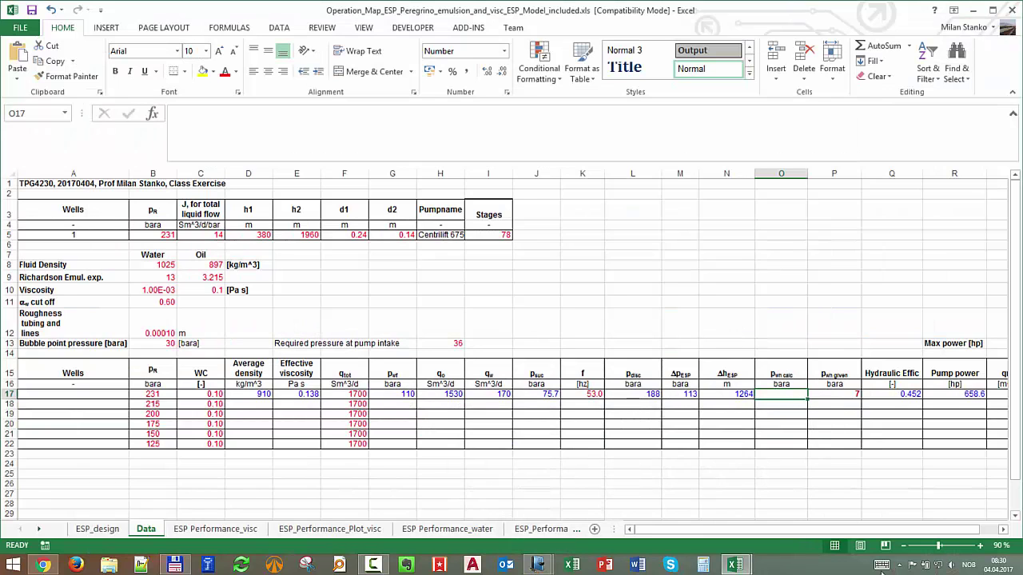
Switch to the Visual Basic editor, examine the Pout function in the Singlephasehydraulic module, and return to the workbook.
mouse_move(734, 565)
click(765, 525)
scroll(127, 282, down, 1)
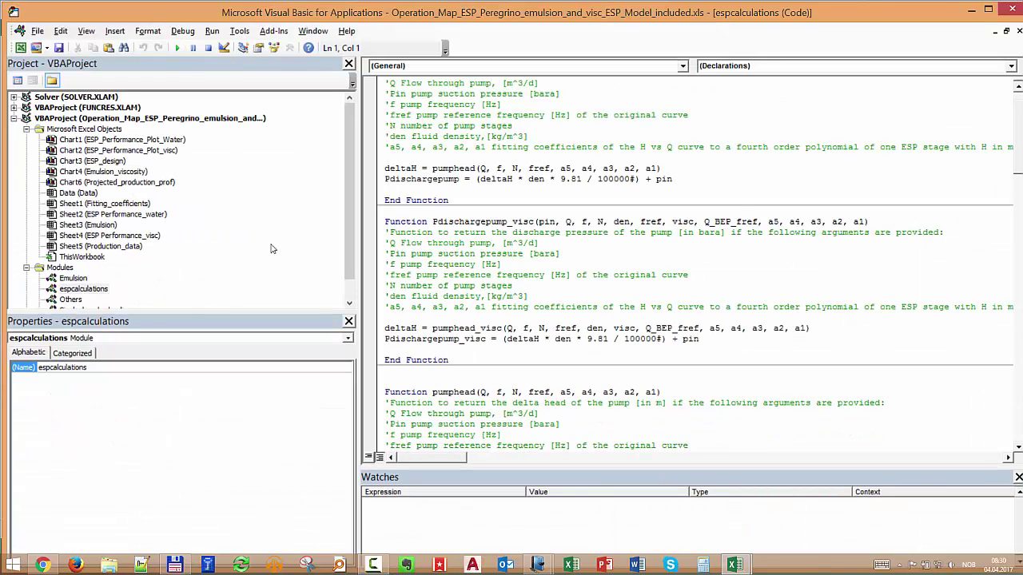
drag(350, 246, 349, 266)
double_click(93, 289)
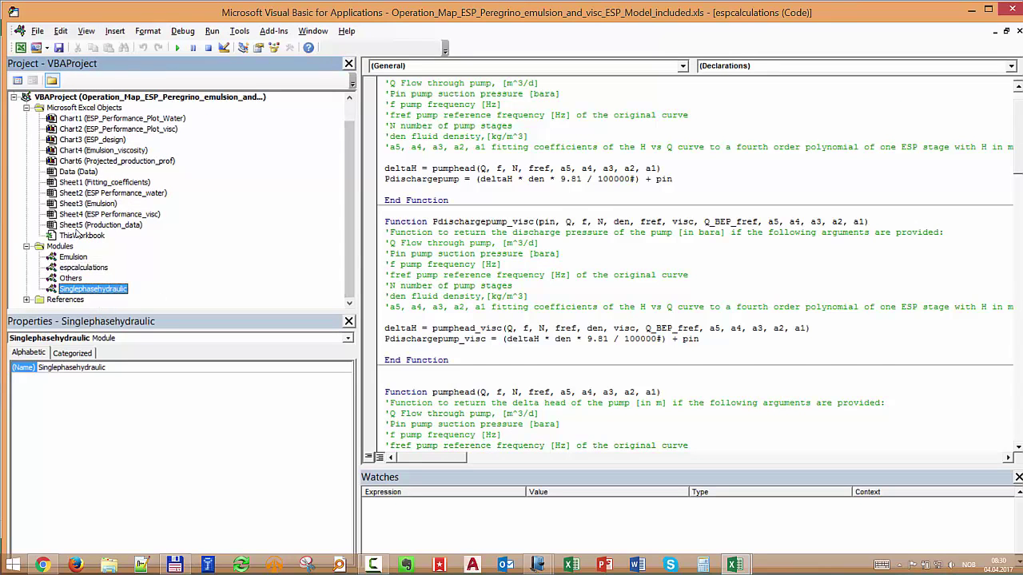
scroll(438, 242, down, 13)
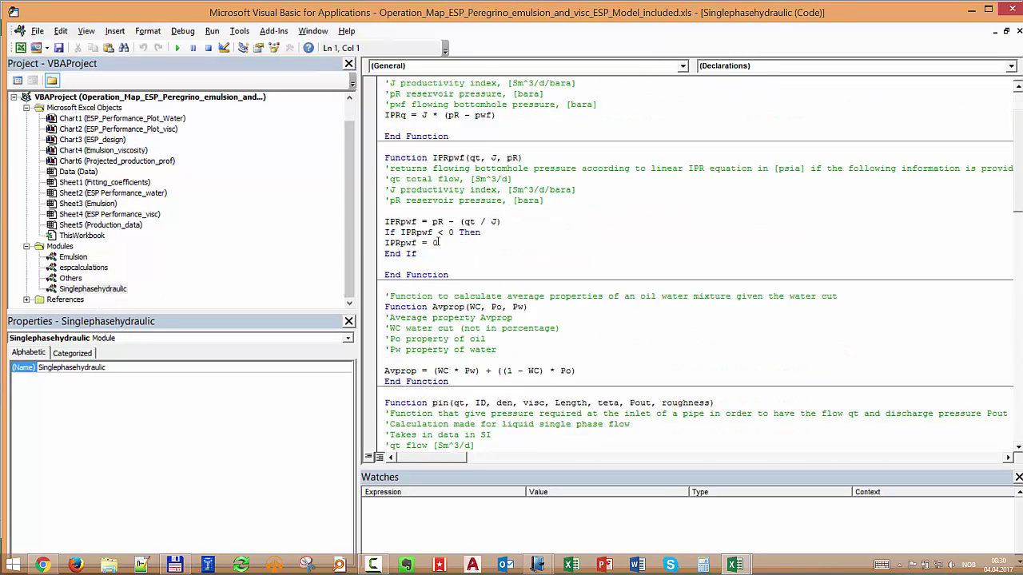
scroll(438, 252, down, 2)
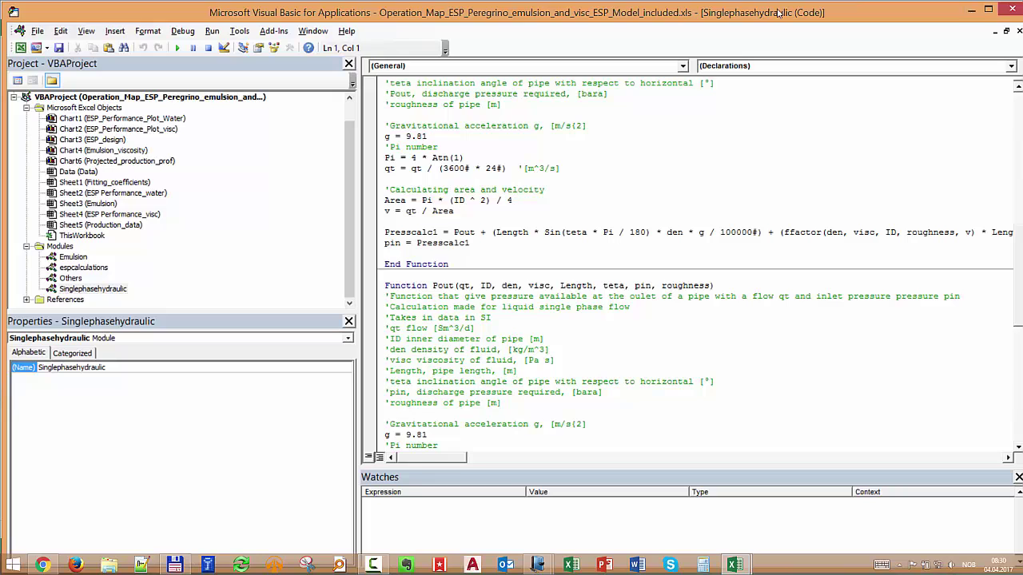
click(971, 12)
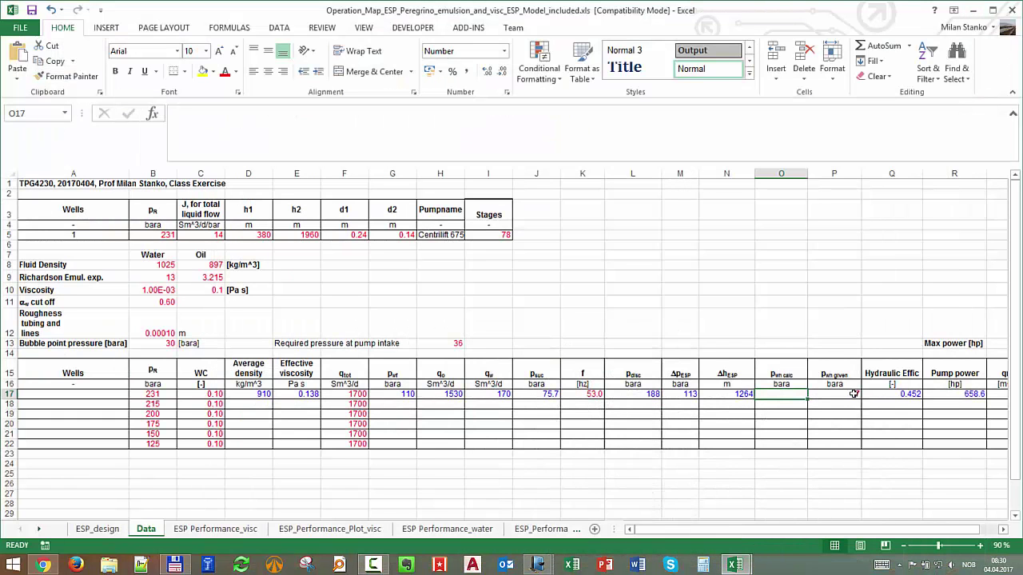
Start a pout function in O17 with Qt set to F17 and ID to the tubing diameter $G$5.
text(=pout)
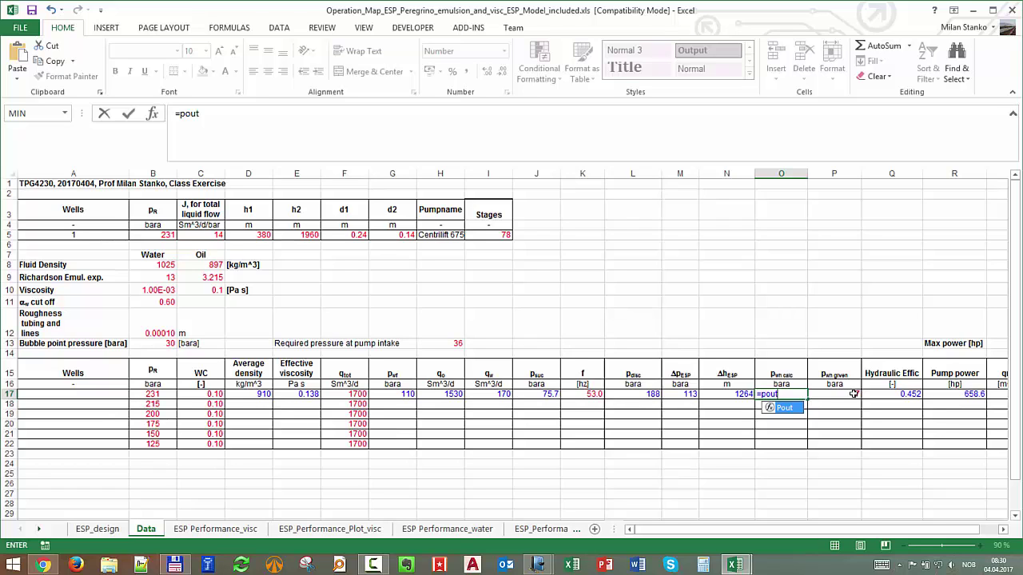
text(()
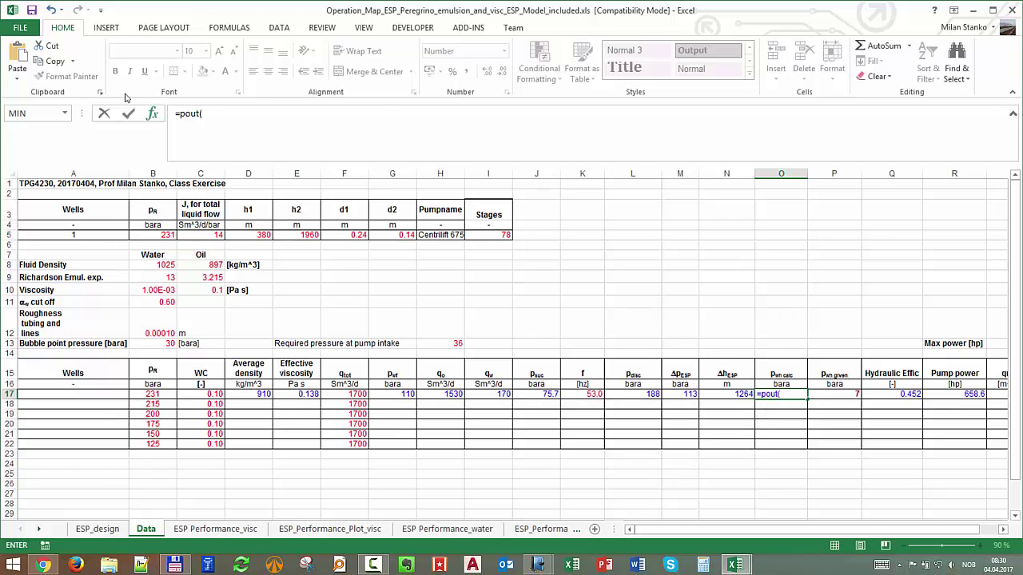
click(155, 117)
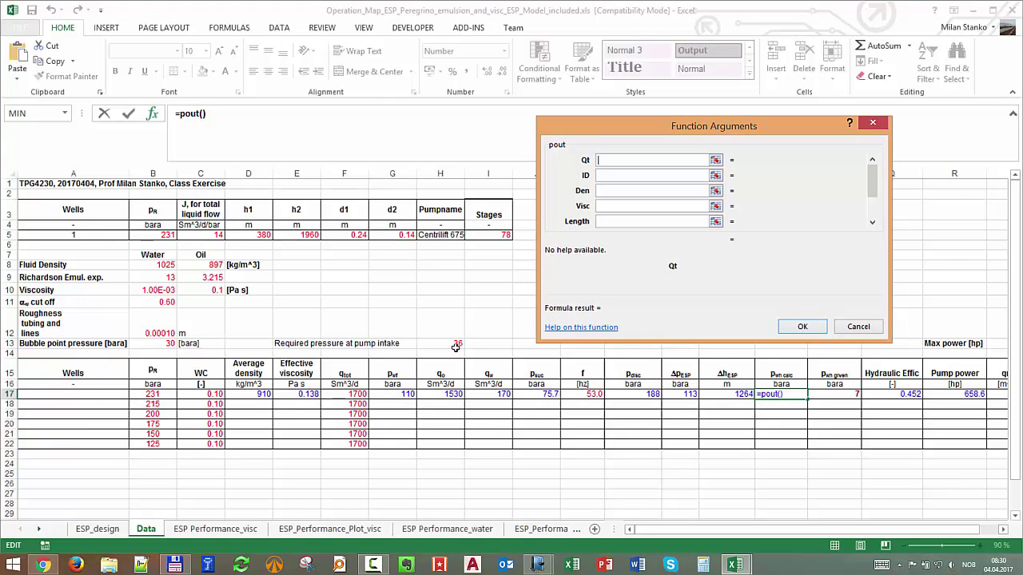
click(347, 395)
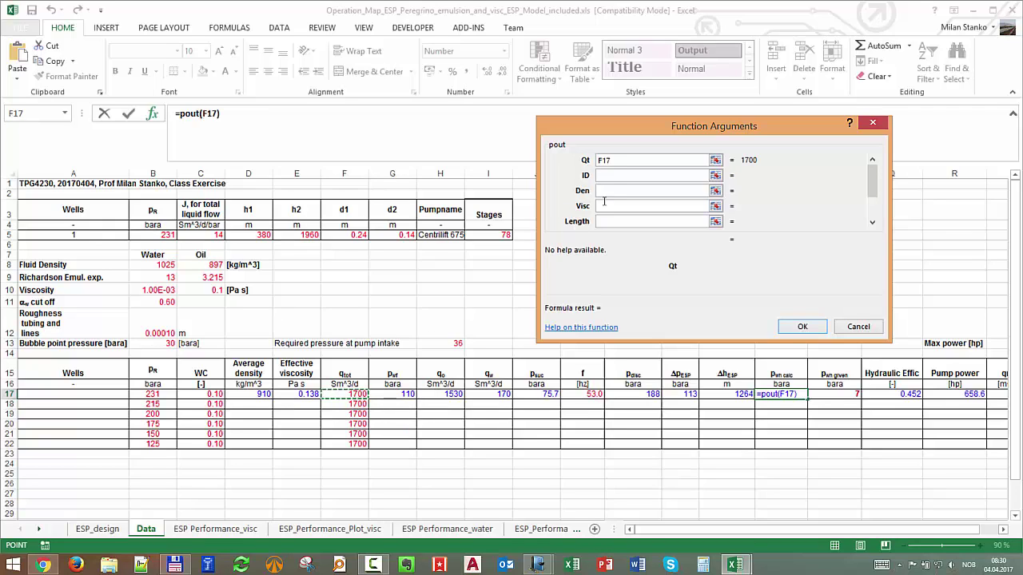
key(Tab)
click(401, 234)
scroll(401, 232, down, 1)
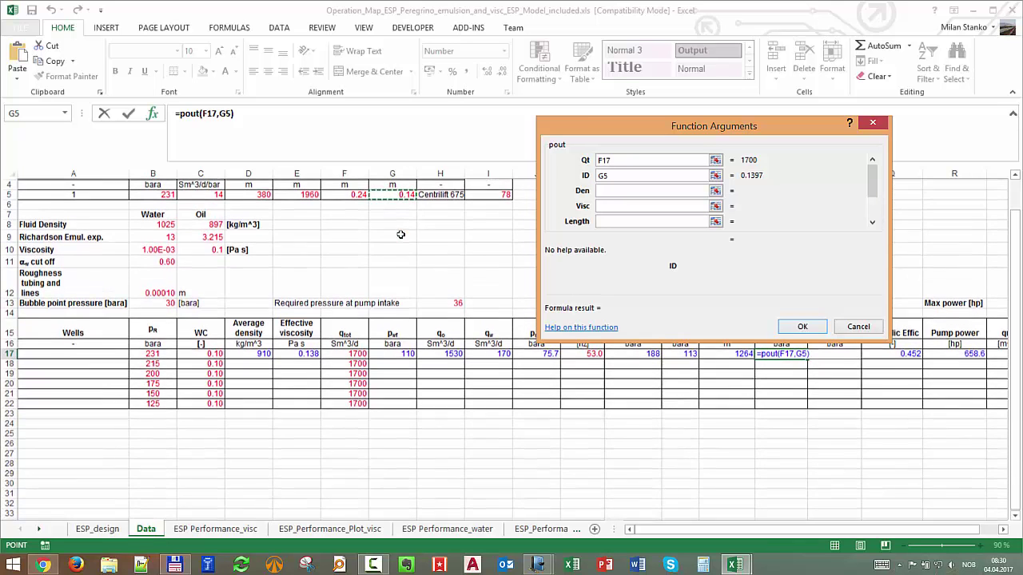
key(F4)
key(Tab)
Set the Den argument to the average density D17 and Visc to the effective viscosity E17.
click(248, 353)
click(614, 205)
click(287, 353)
key(Tab)
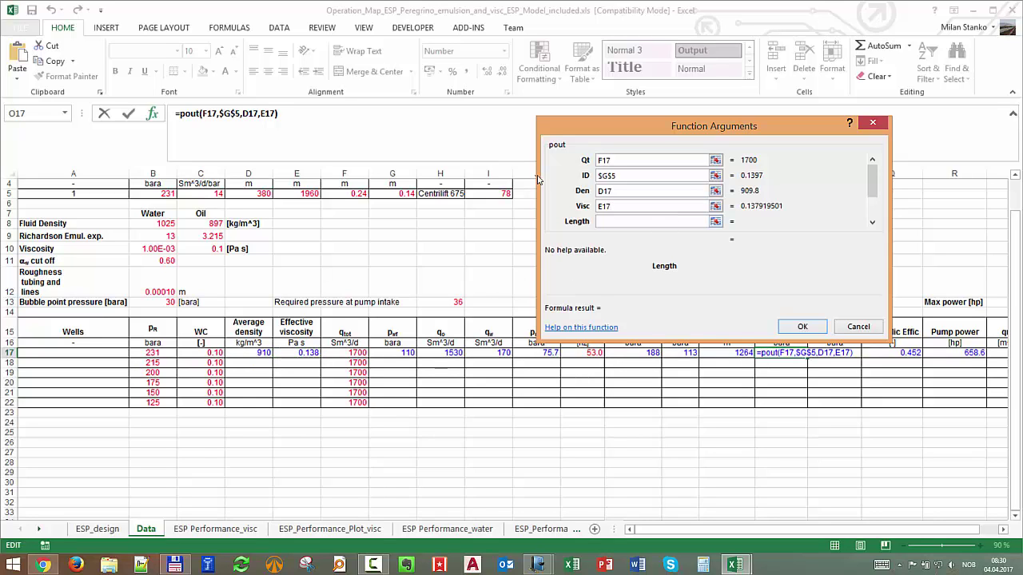
Set the Length argument to the h2 value as absolute reference $E$5.
scroll(423, 206, up, 1)
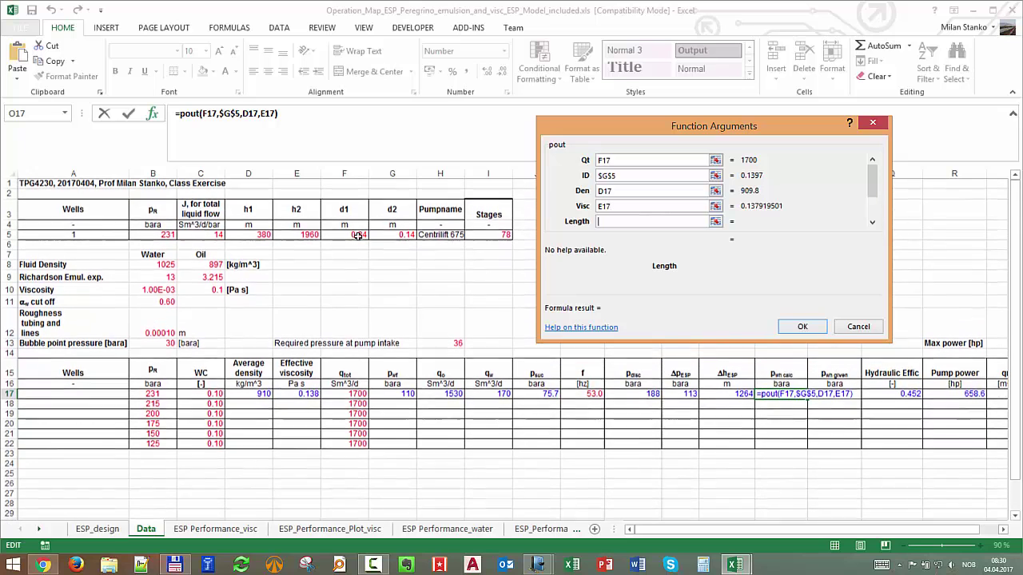
click(305, 236)
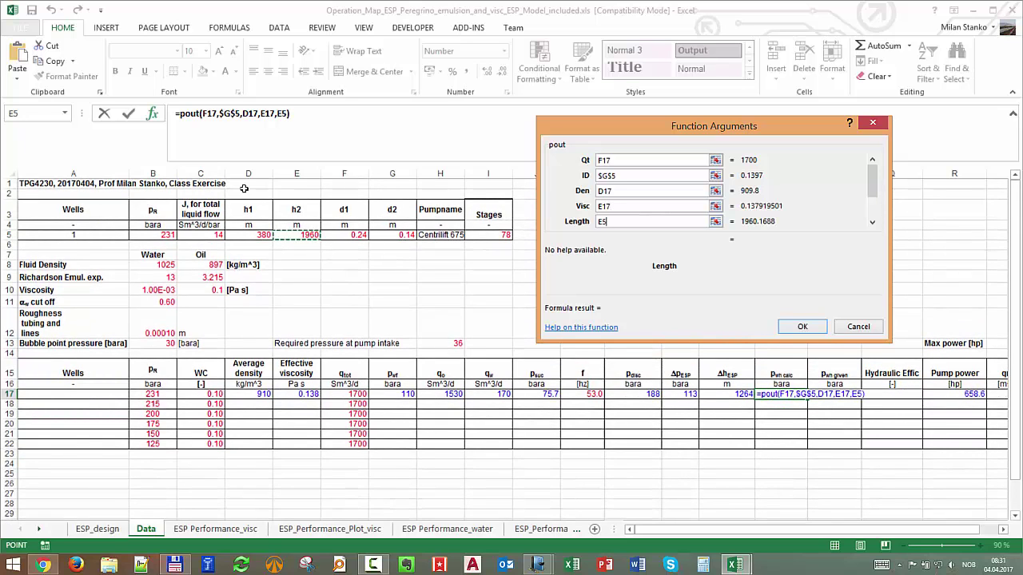
click(873, 223)
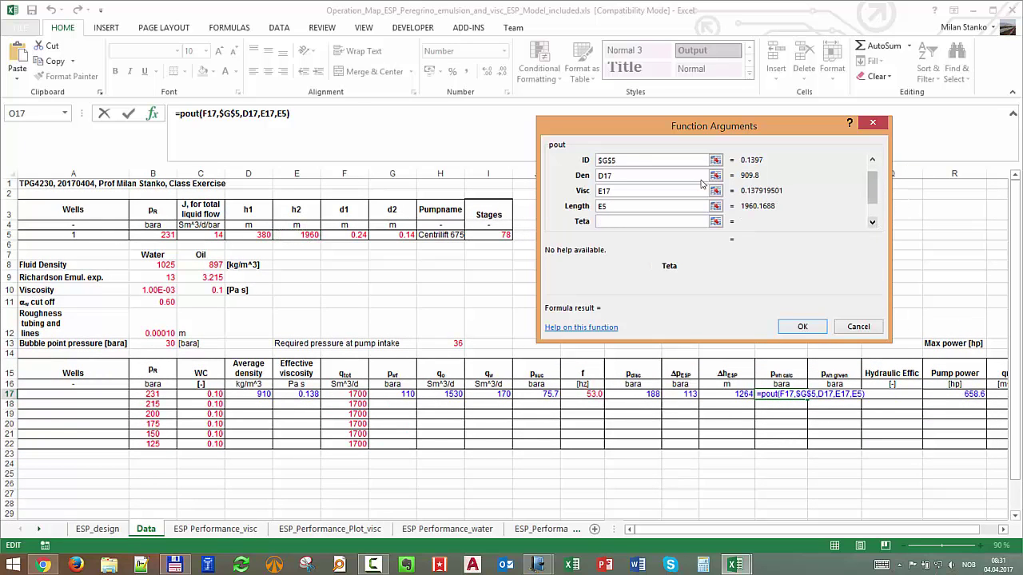
click(615, 206)
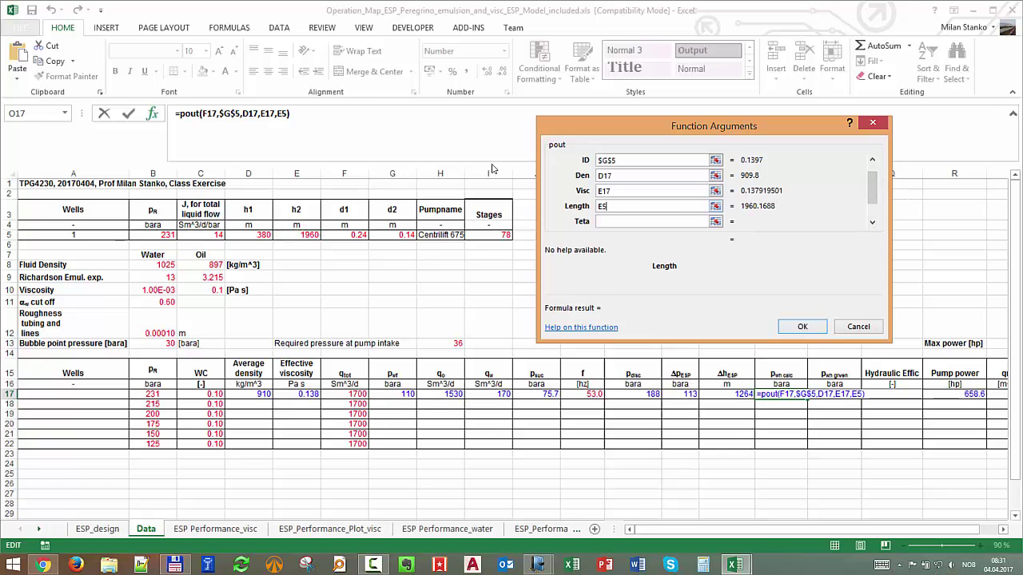
key(F4)
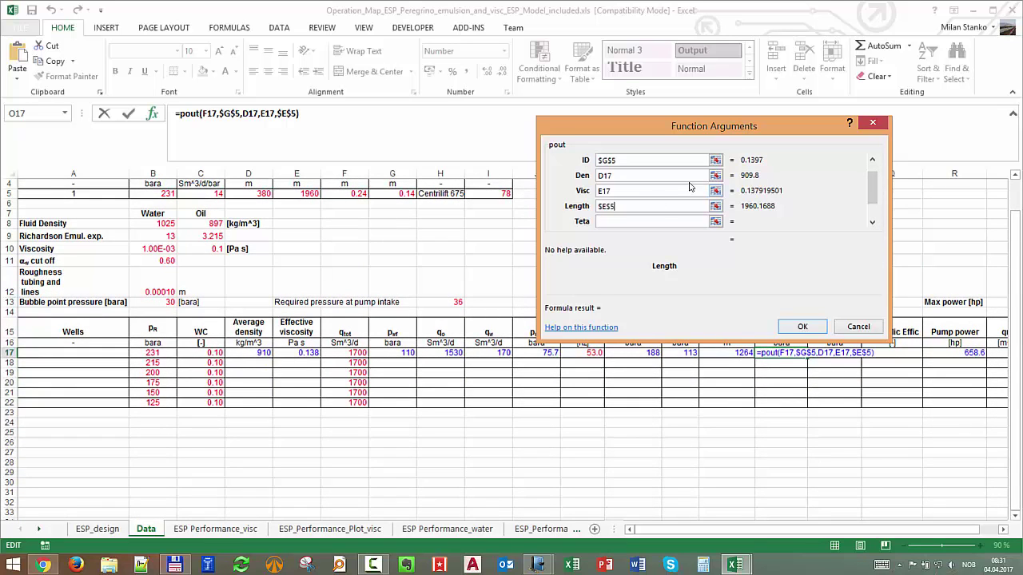
Set the Teta inclination argument of the pout function to 90.
click(873, 160)
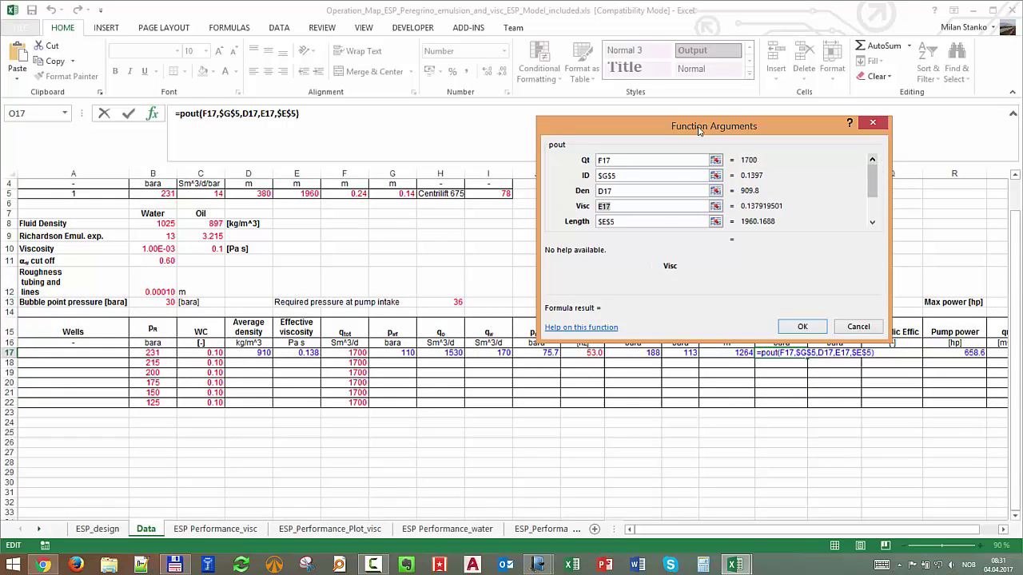
key(Tab)
key(Tab)
key(Tab)
click(612, 188)
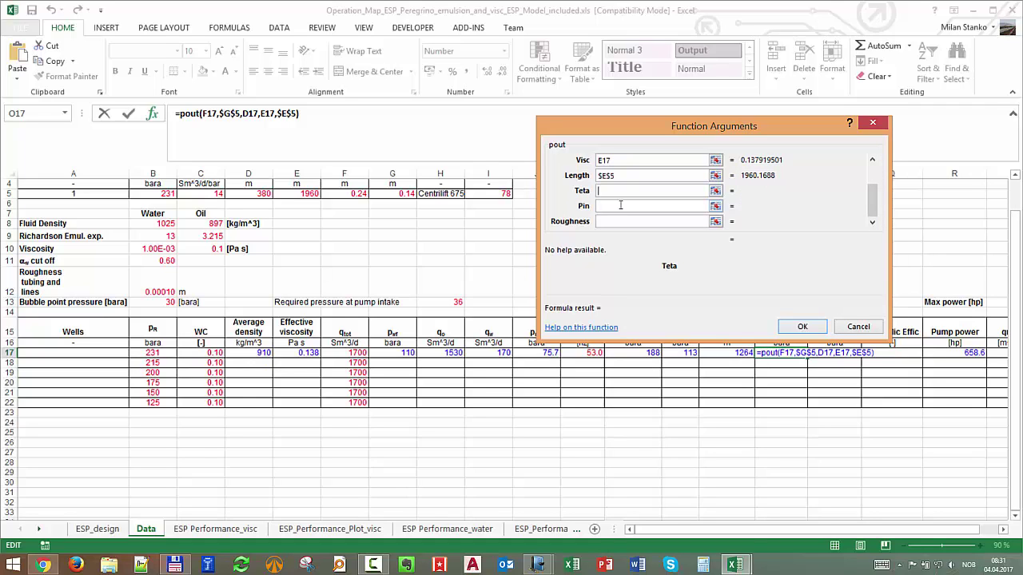
text(90)
key(Tab)
Set Pin to the discharge pressure L17 and Roughness to $B$12, and accept the completed pout formula in O17.
drag(726, 126, 644, 70)
click(639, 357)
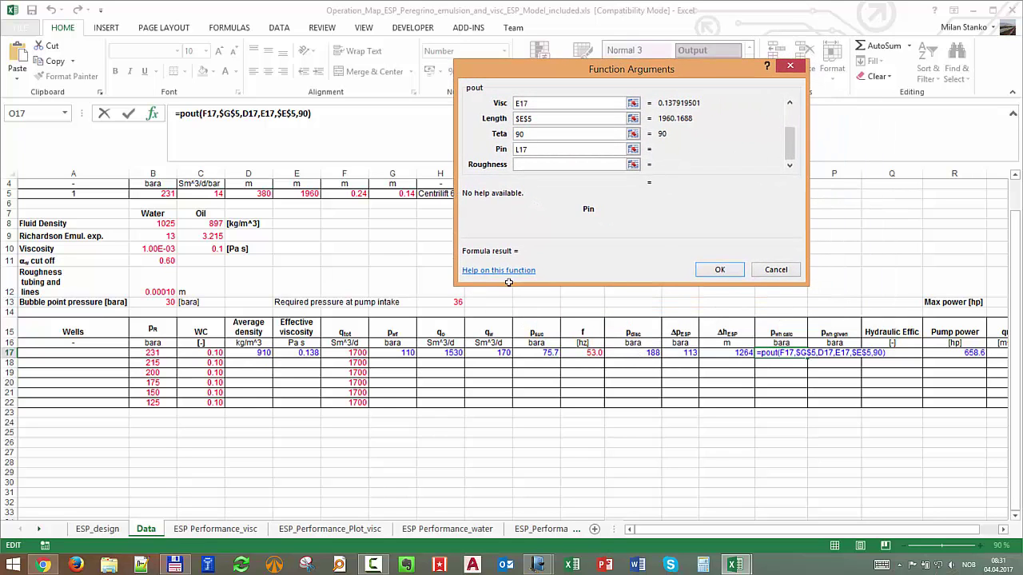
click(600, 165)
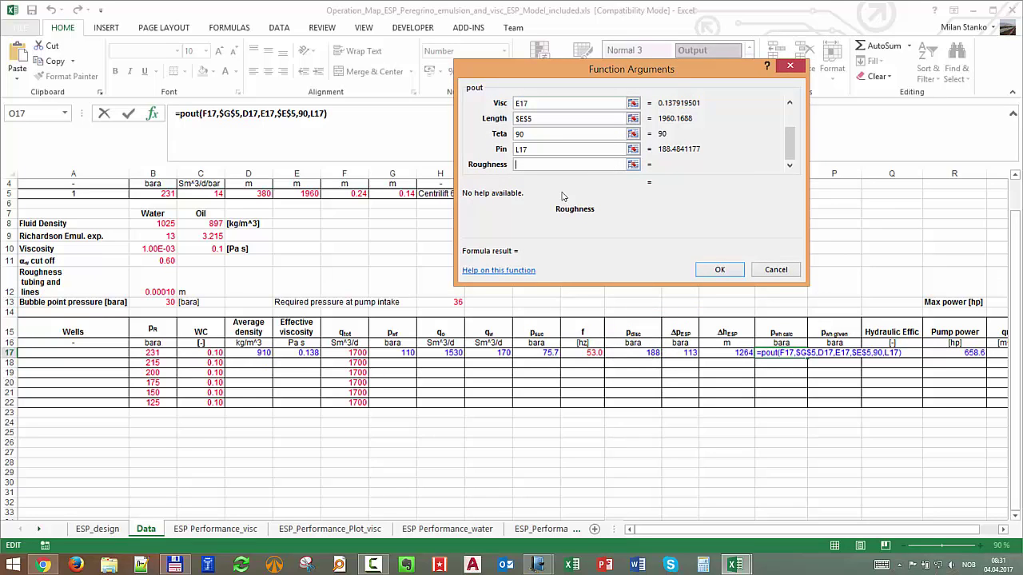
click(160, 288)
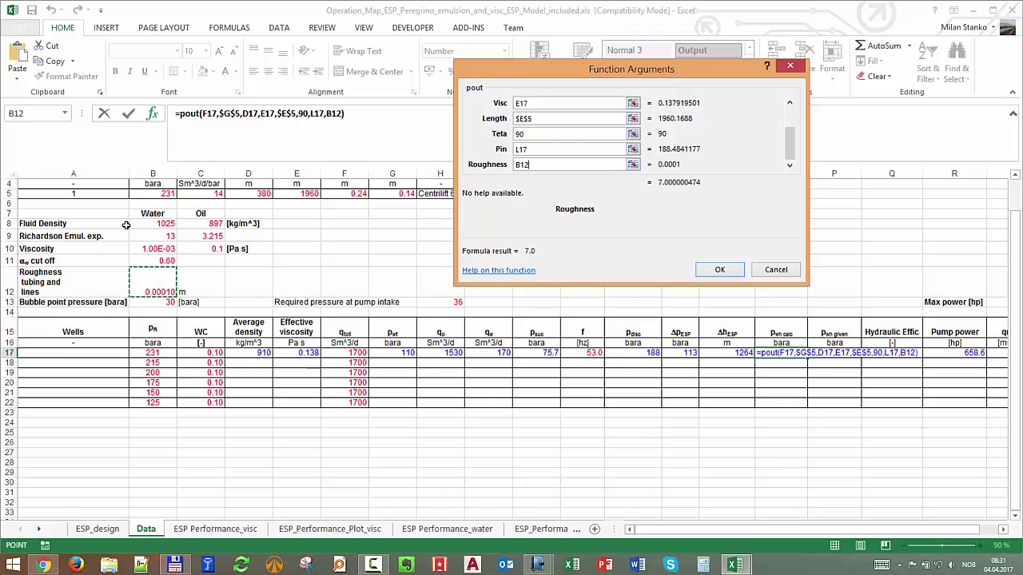
key(F4)
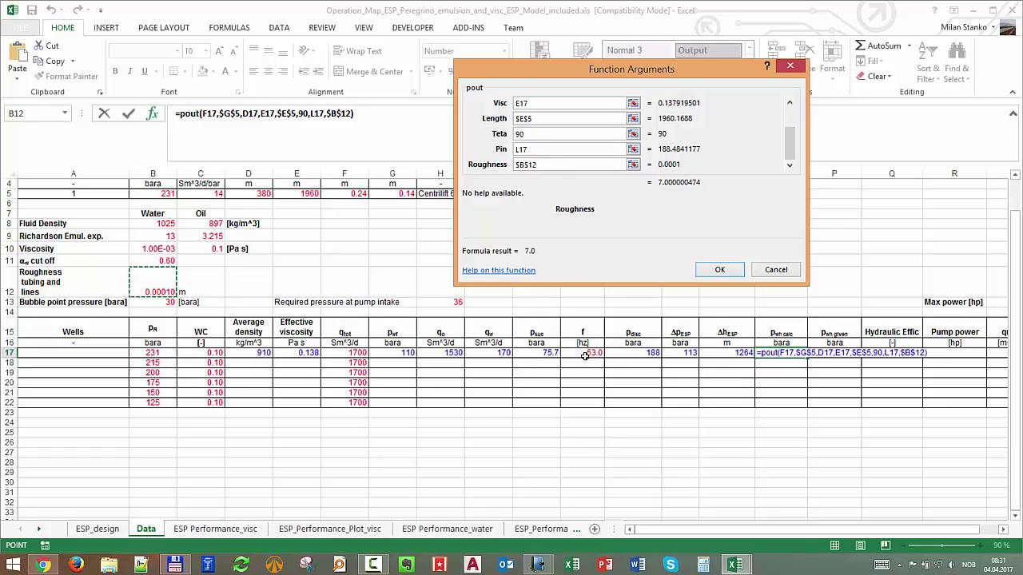
click(711, 270)
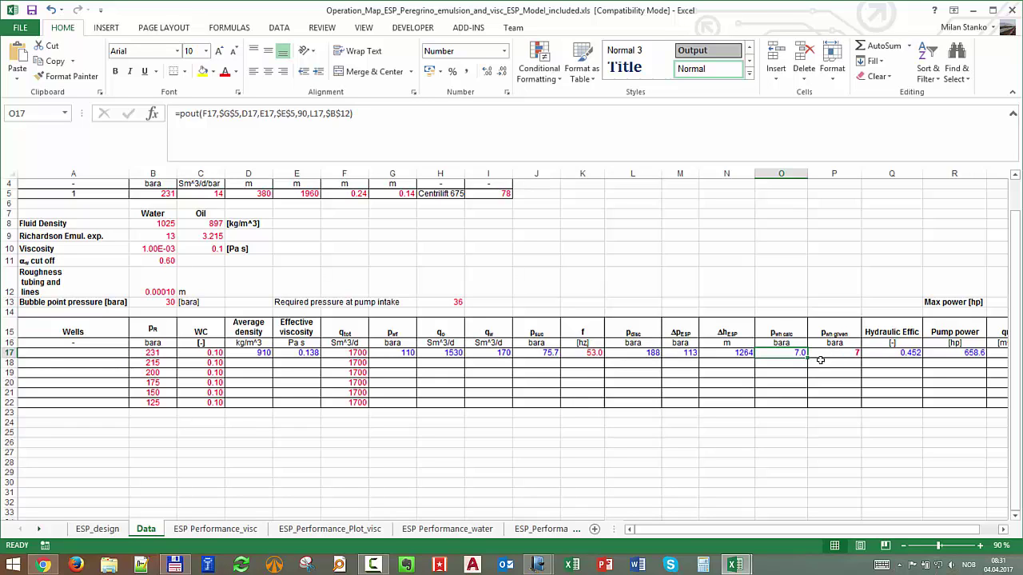
Try pump frequencies of 30, 40, 50 and 60 Hz for the first well row in K17.
click(586, 352)
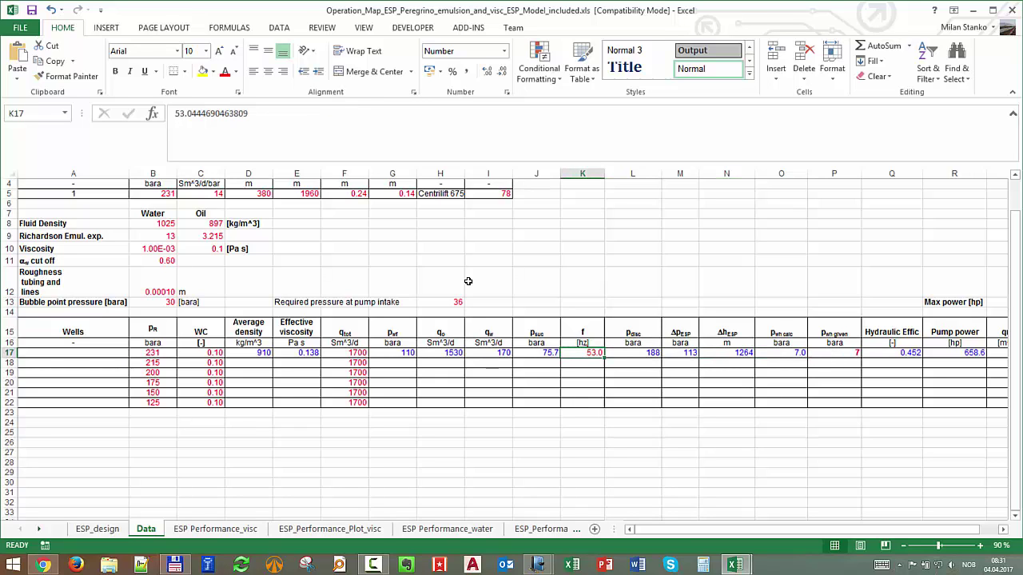
text(30)
key(Return)
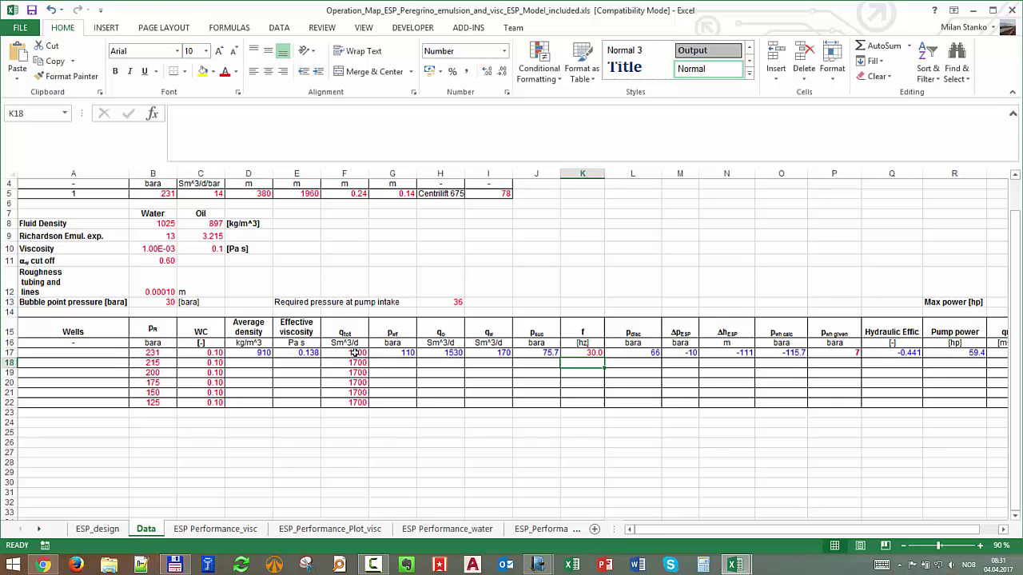
click(590, 353)
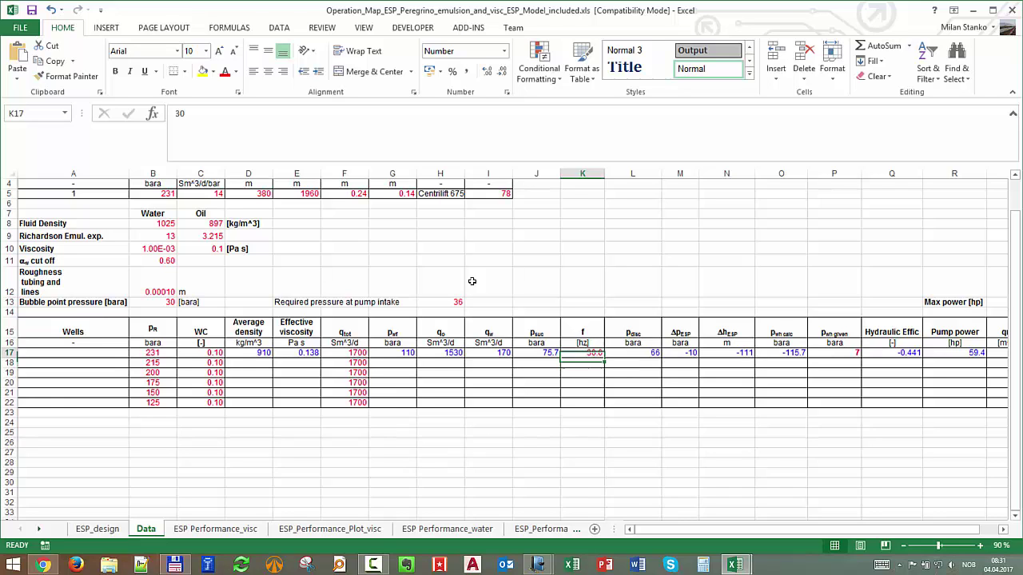
text(40)
key(Return)
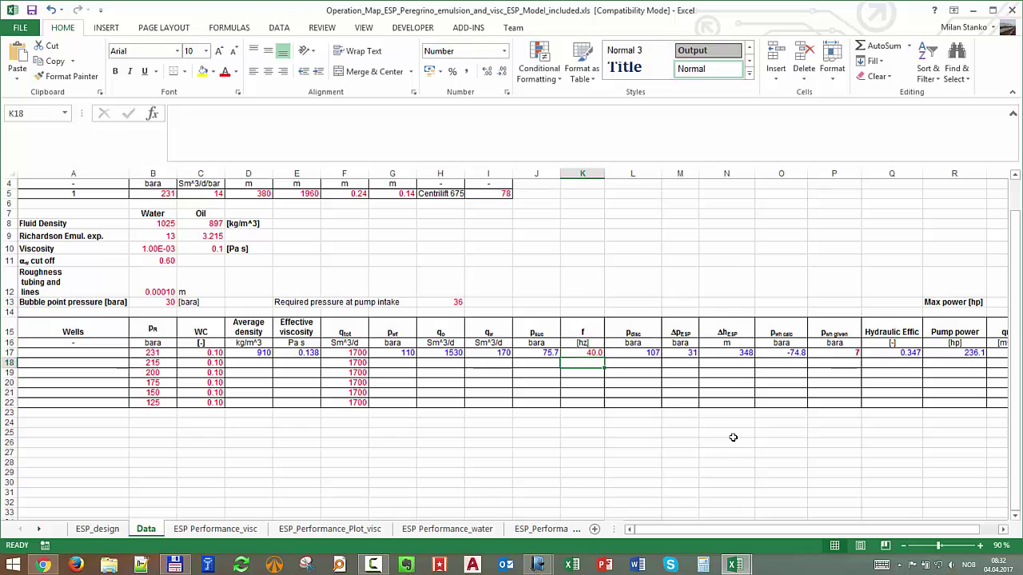
key(Up)
text(50)
key(Return)
key(Up)
text(60)
key(Return)
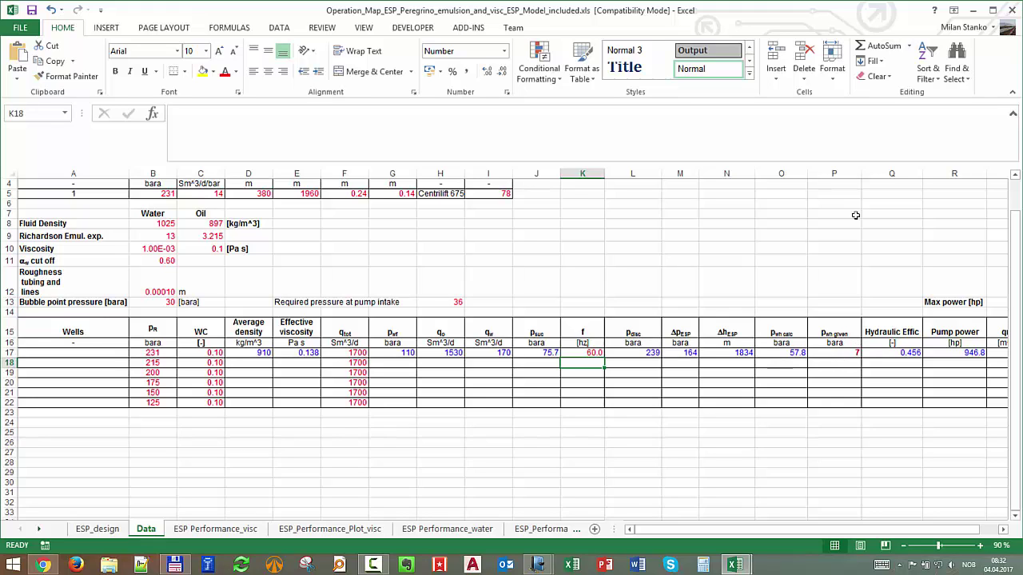
Open Solver and set the objective to the calculated wellhead pressure O17 with a target value of 7.
click(279, 27)
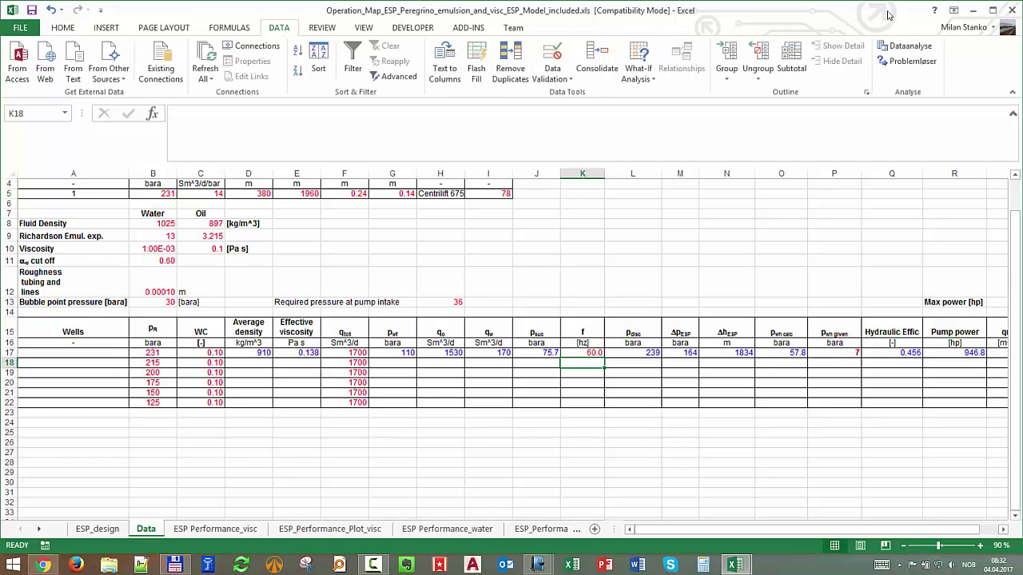
click(911, 60)
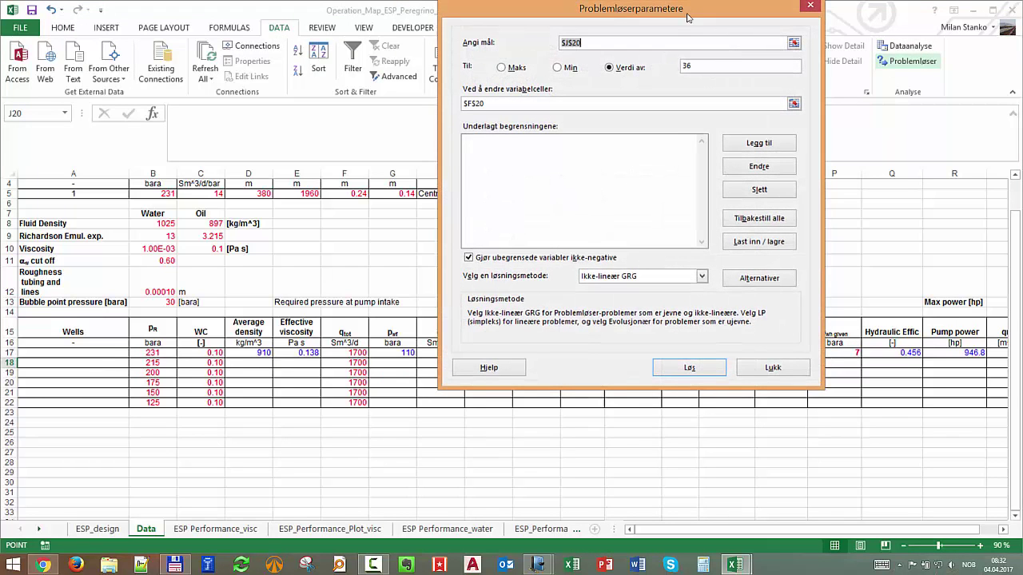
drag(653, 16, 319, 94)
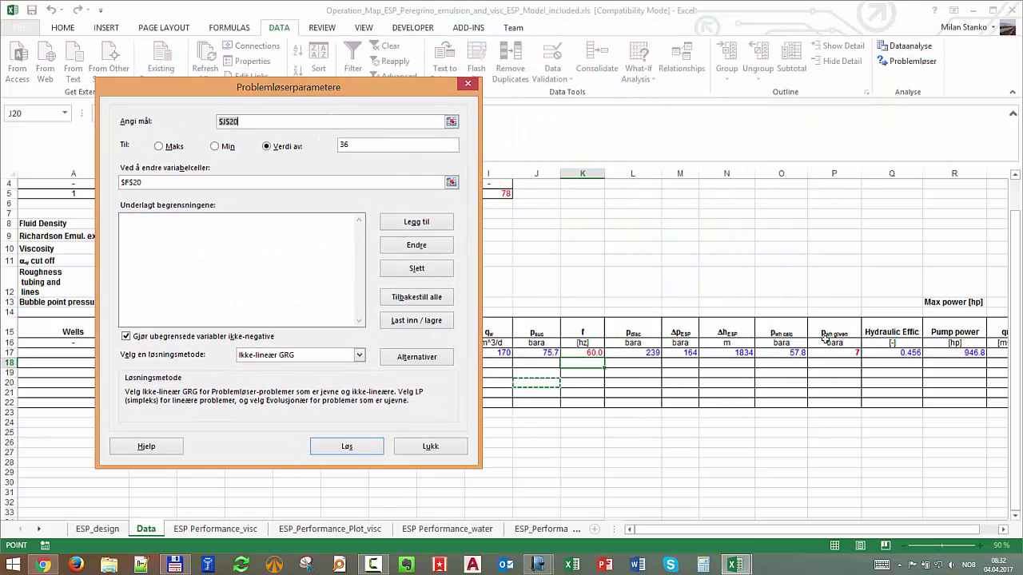
click(778, 352)
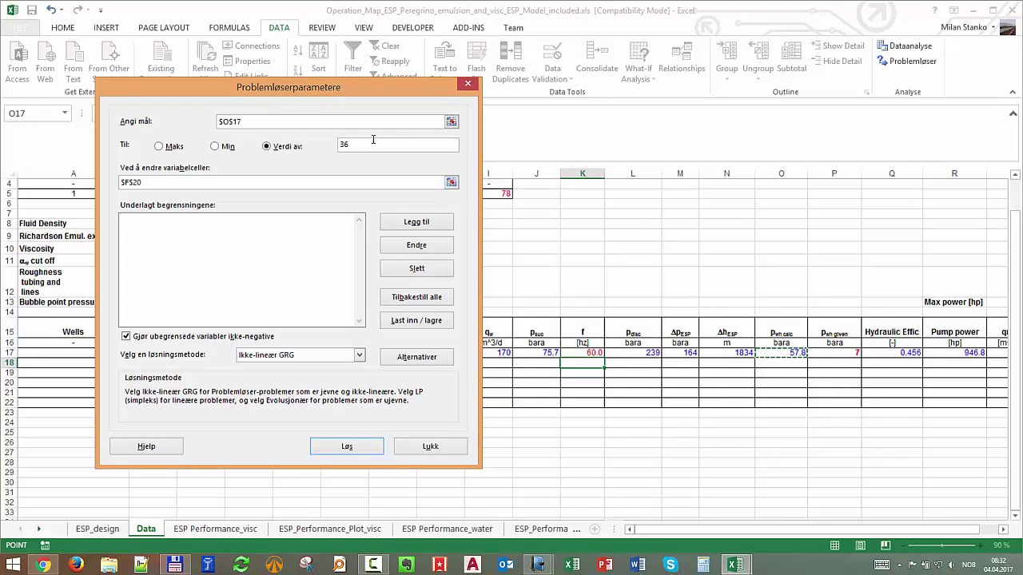
click(338, 146)
key(Delete)
key(Delete)
text(7)
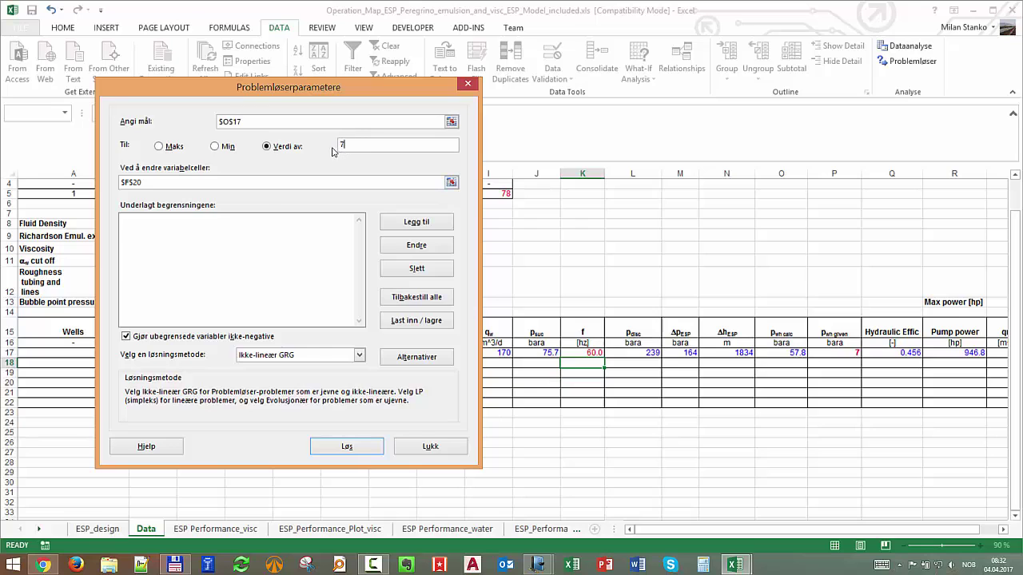
Set the Solver variable cell to the frequency $K$17, solve, and keep the solution.
click(451, 182)
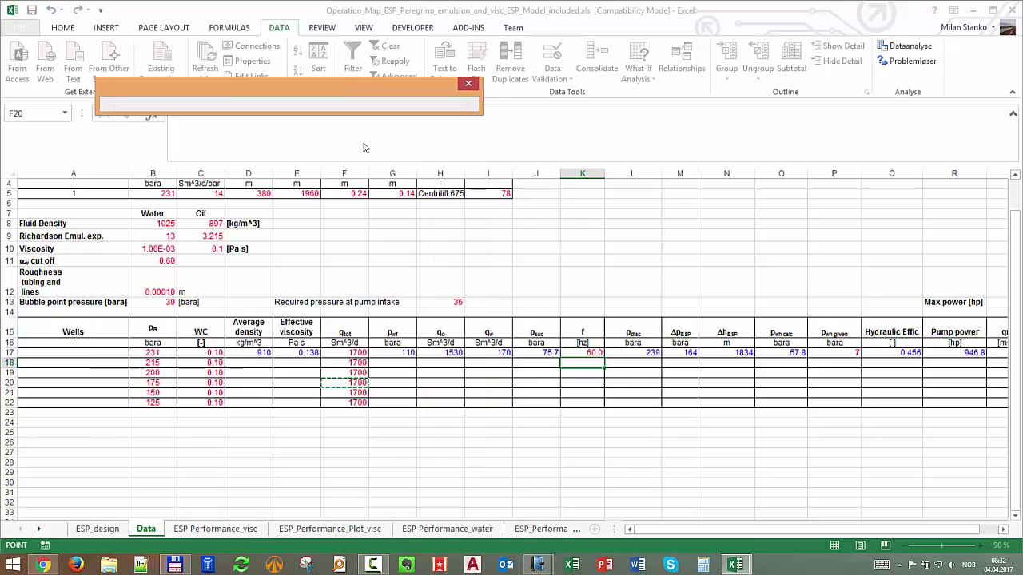
text($K$17)
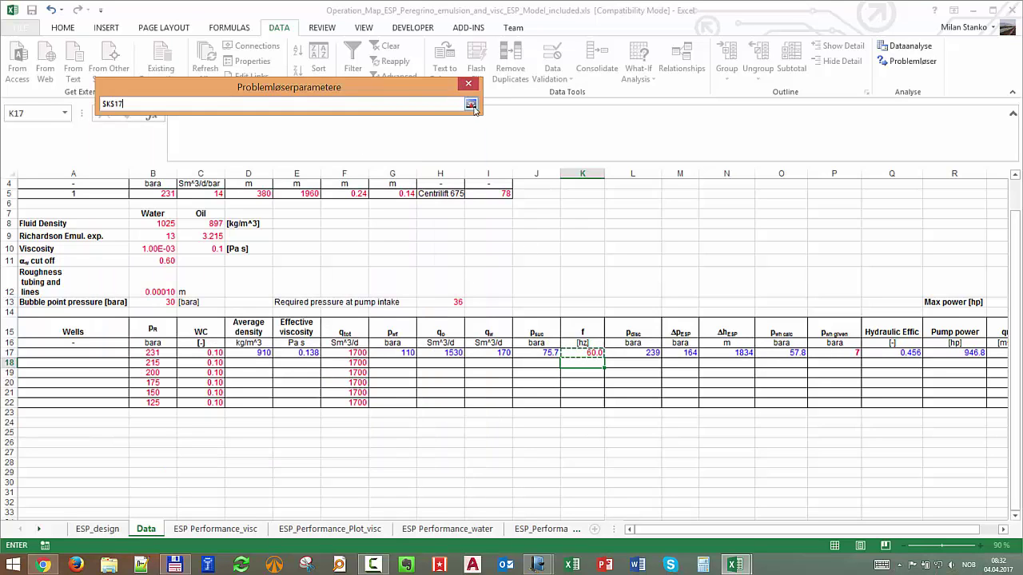
click(471, 104)
click(350, 453)
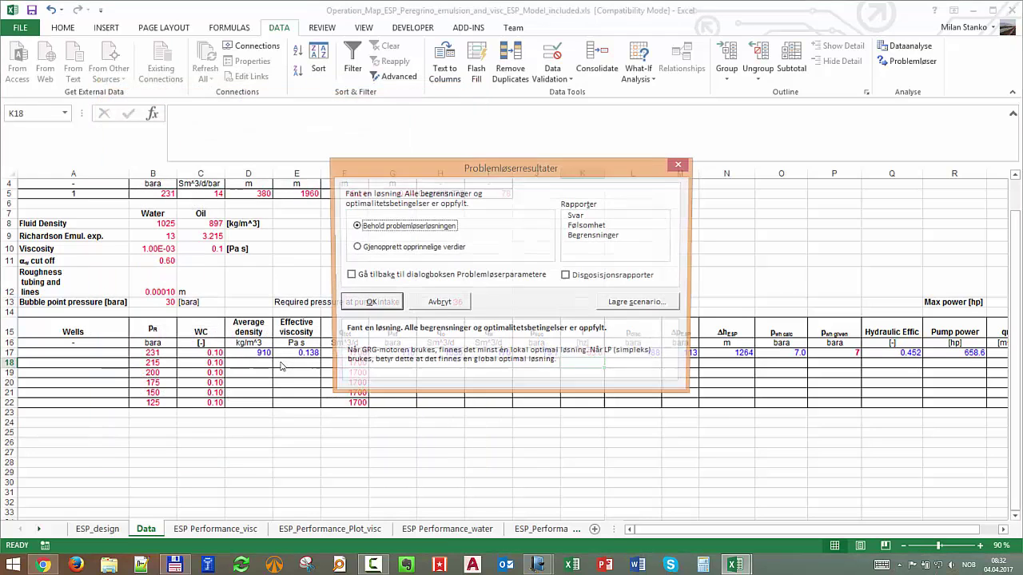
click(369, 304)
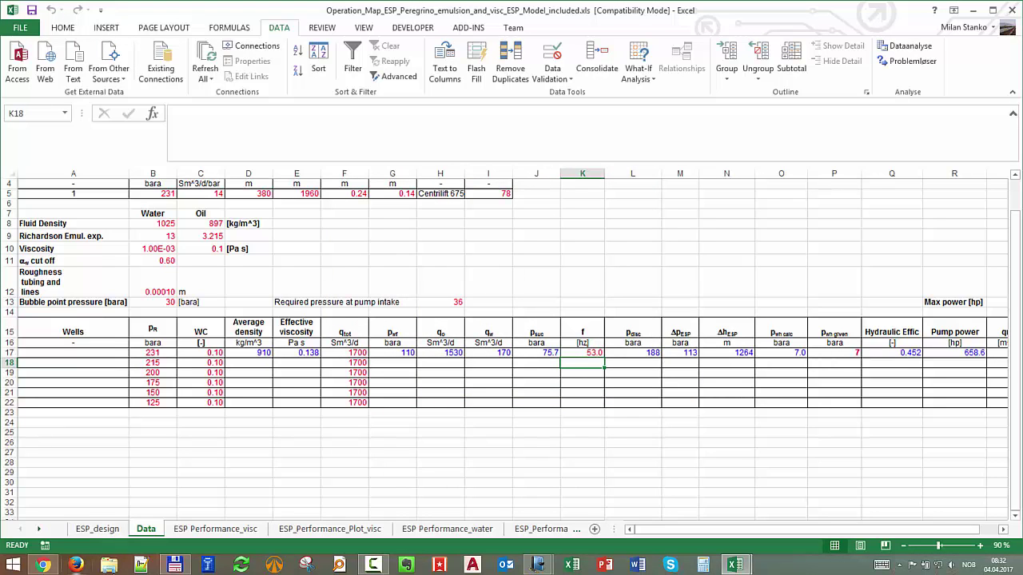
Switch to Total Commander and open the Operation_Map_ESP_Peregrino_emulsion_and_visc_Visual_inspection_solved workbook from the 20170330 class folder.
click(174, 565)
double_click(551, 117)
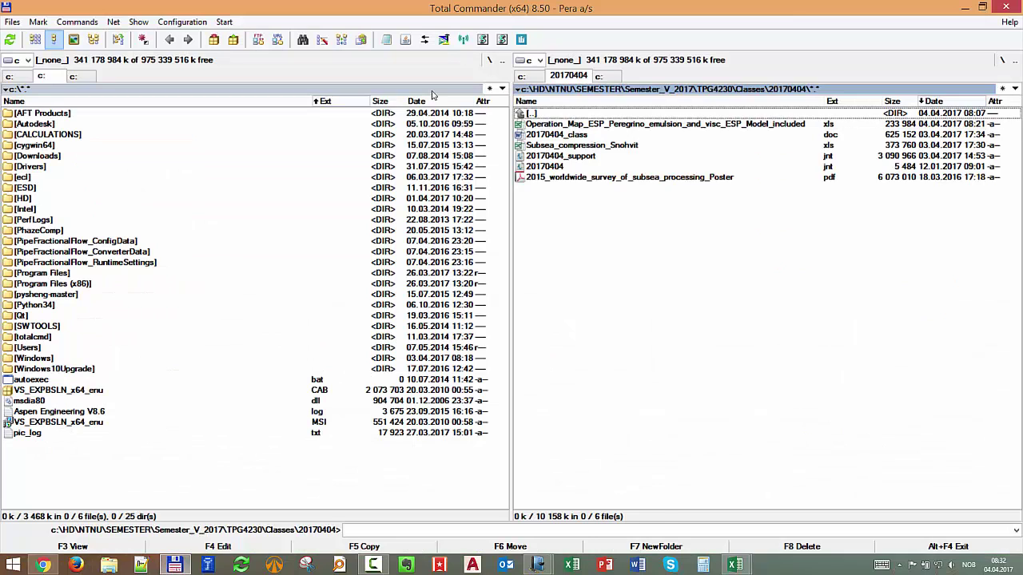
click(554, 349)
double_click(552, 348)
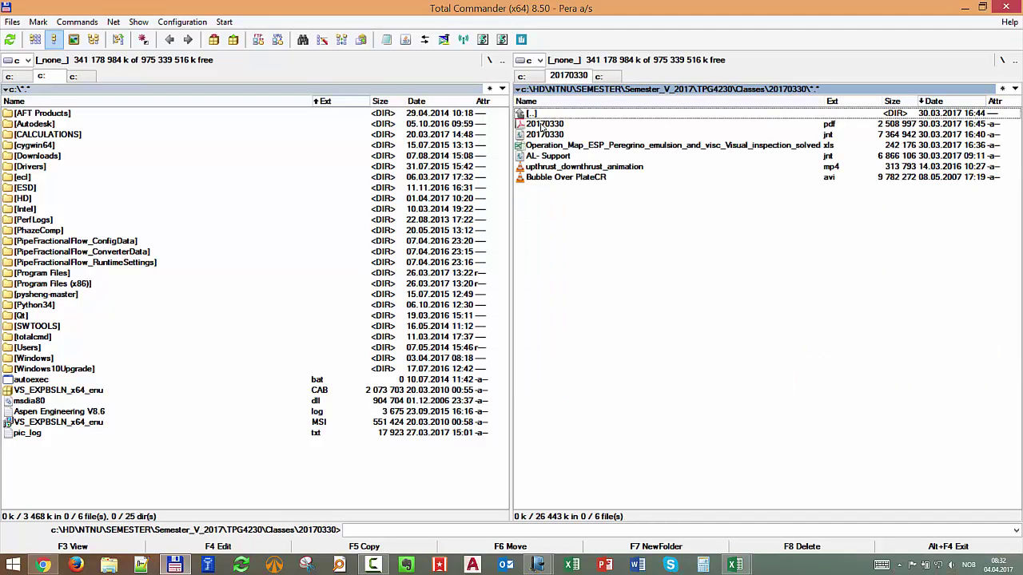
double_click(552, 145)
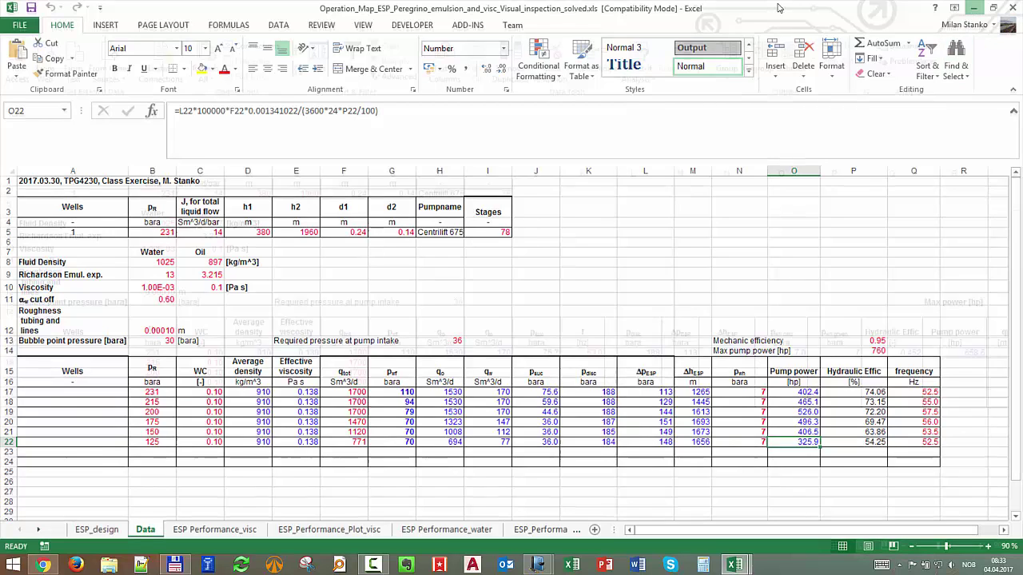
Return to the ESP_Model_included workbook and inspect the row 17 formulas for hydraulic efficiency, pump power, qmin and qmax.
click(971, 8)
drag(870, 531, 886, 532)
click(795, 353)
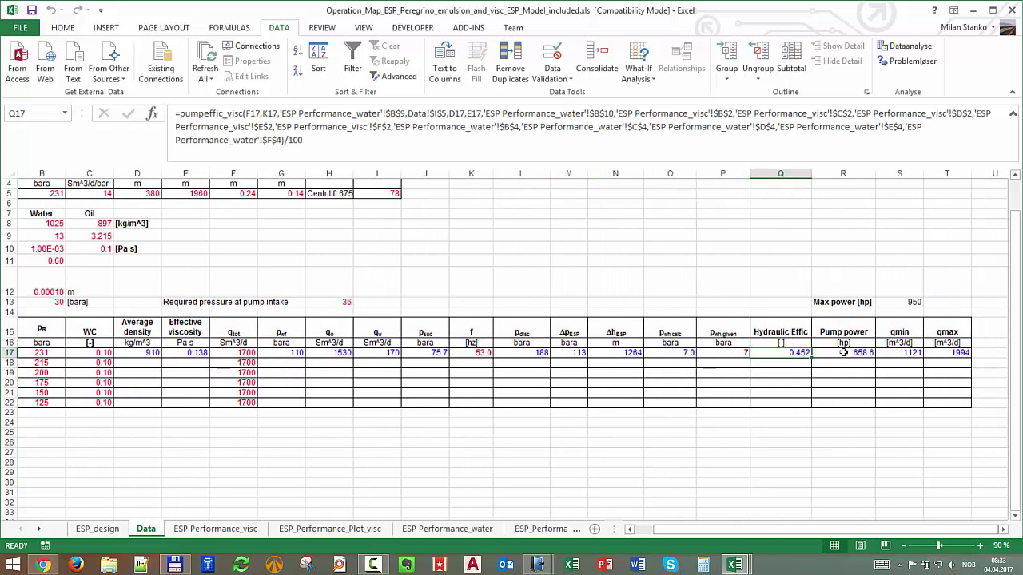
click(842, 353)
key(Right)
key(Right)
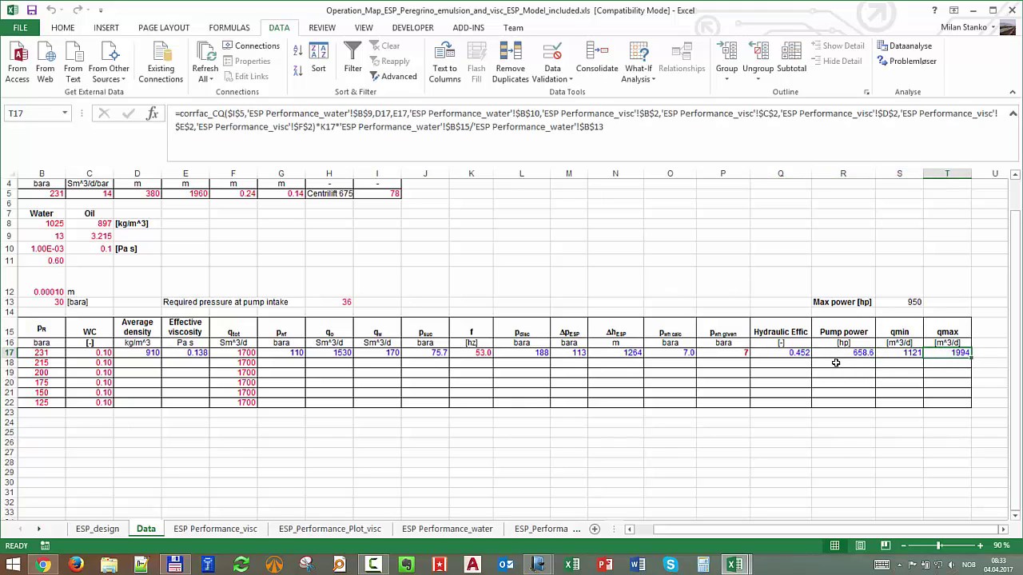
click(845, 354)
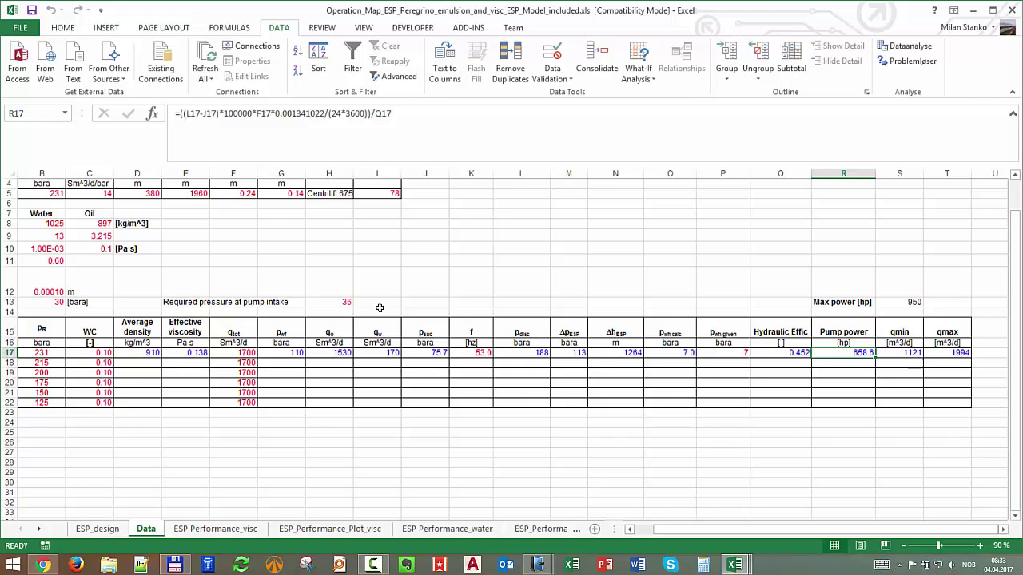
Examine the solved workbook's Data sheet and ESP_Performance_Plot_visc chart, and return to the ESP_Model_included Data sheet.
mouse_move(746, 565)
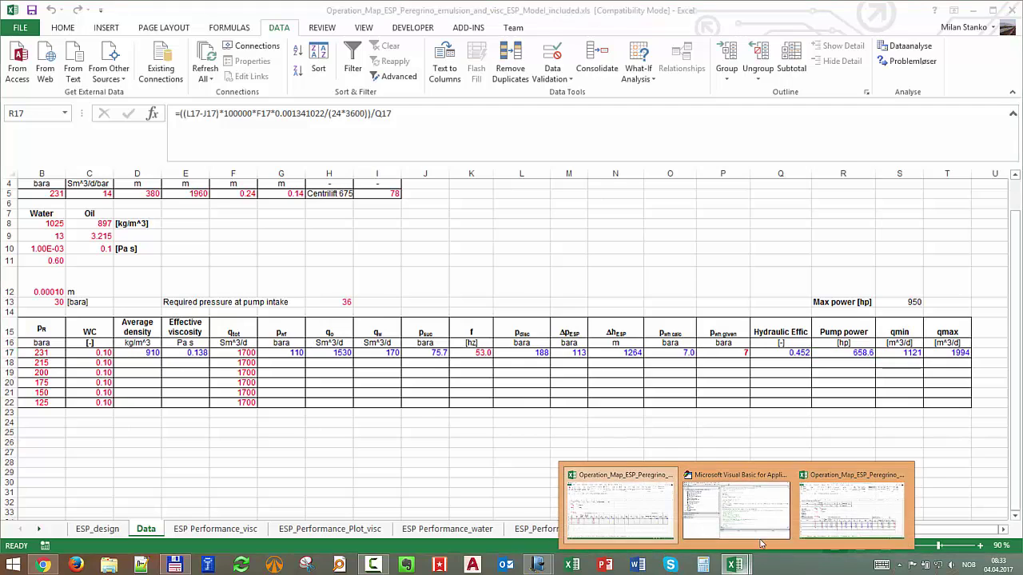
click(845, 485)
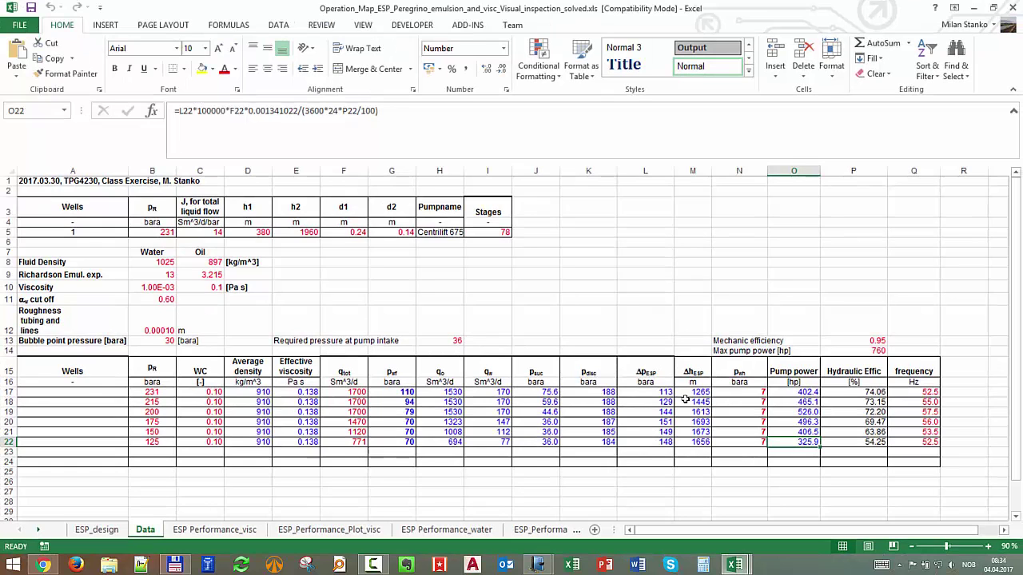
click(214, 529)
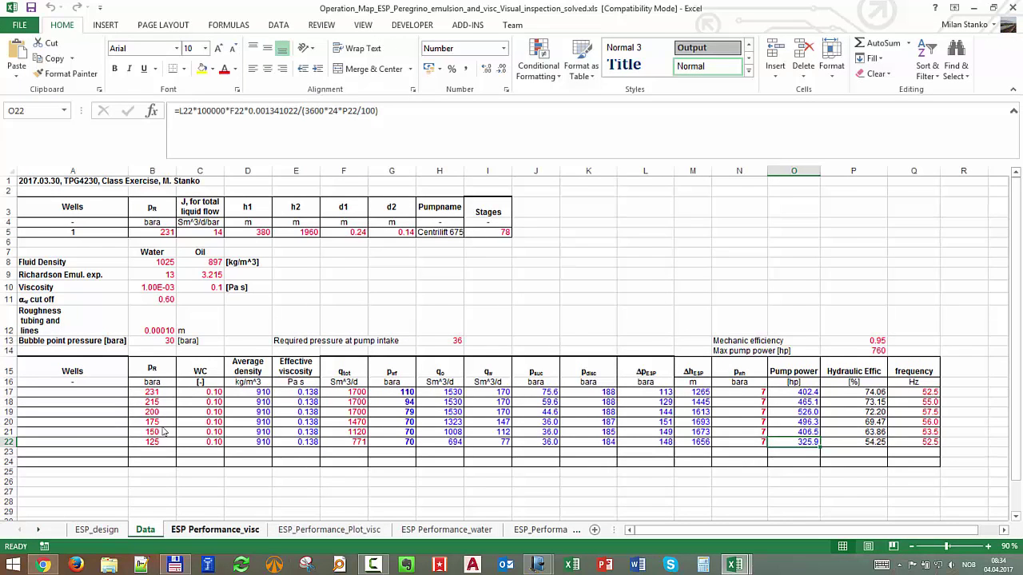
click(329, 530)
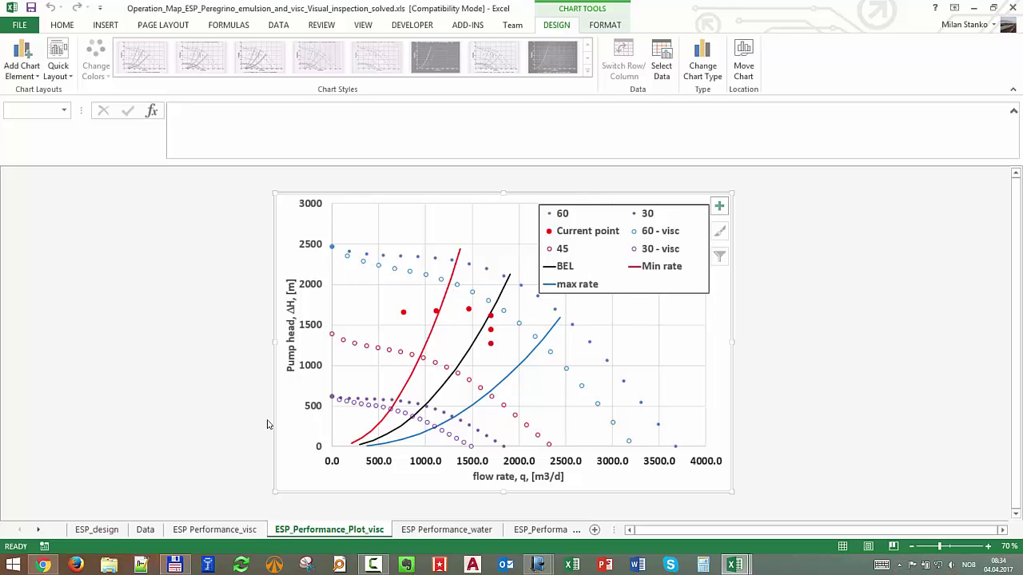
mouse_move(731, 565)
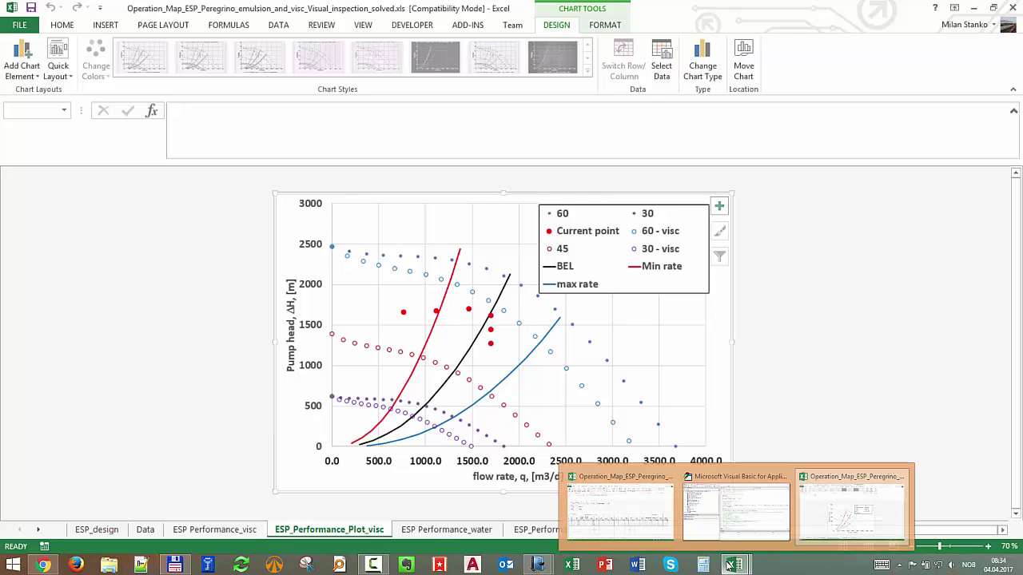
click(601, 516)
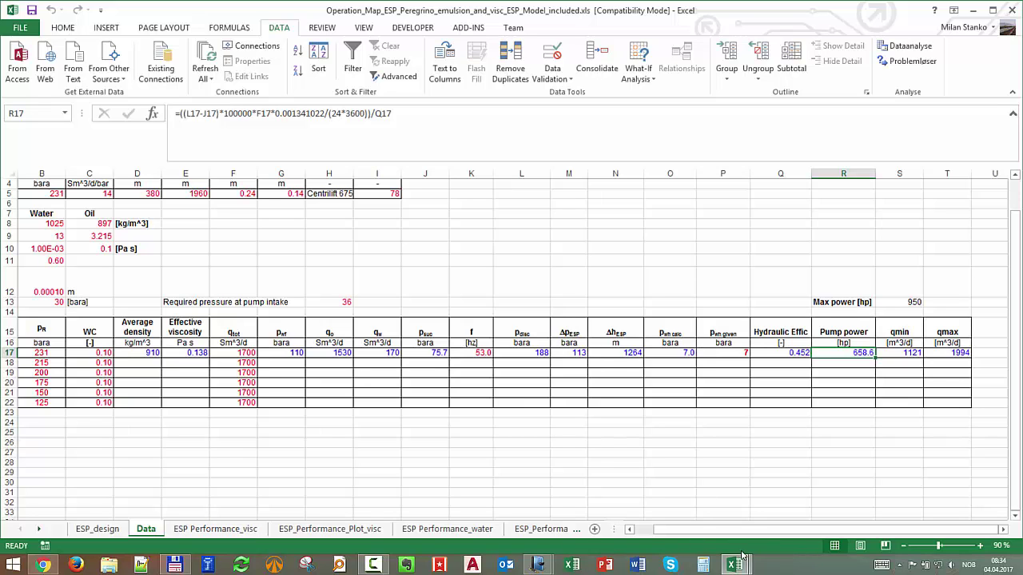
mouse_move(739, 568)
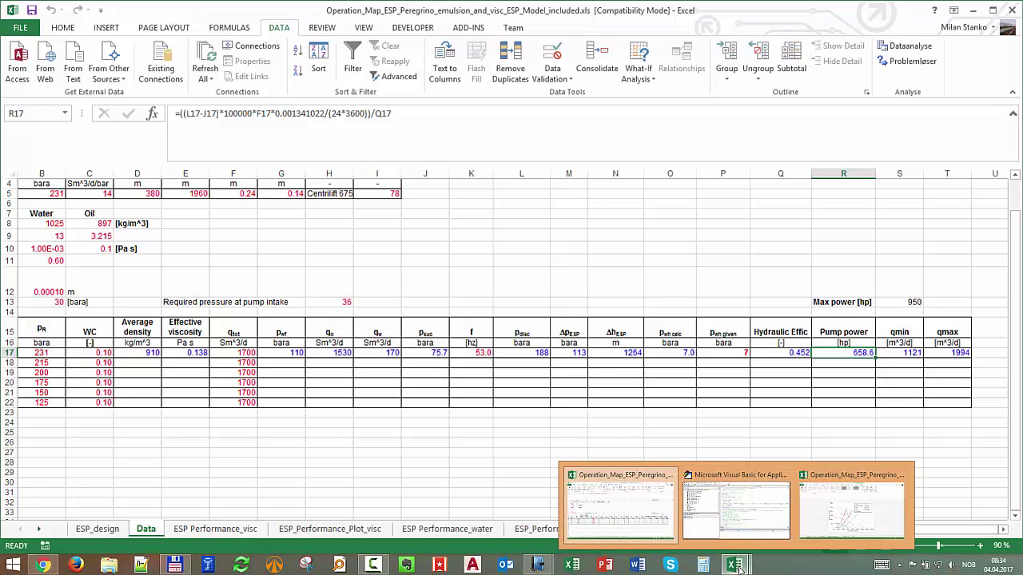
click(475, 433)
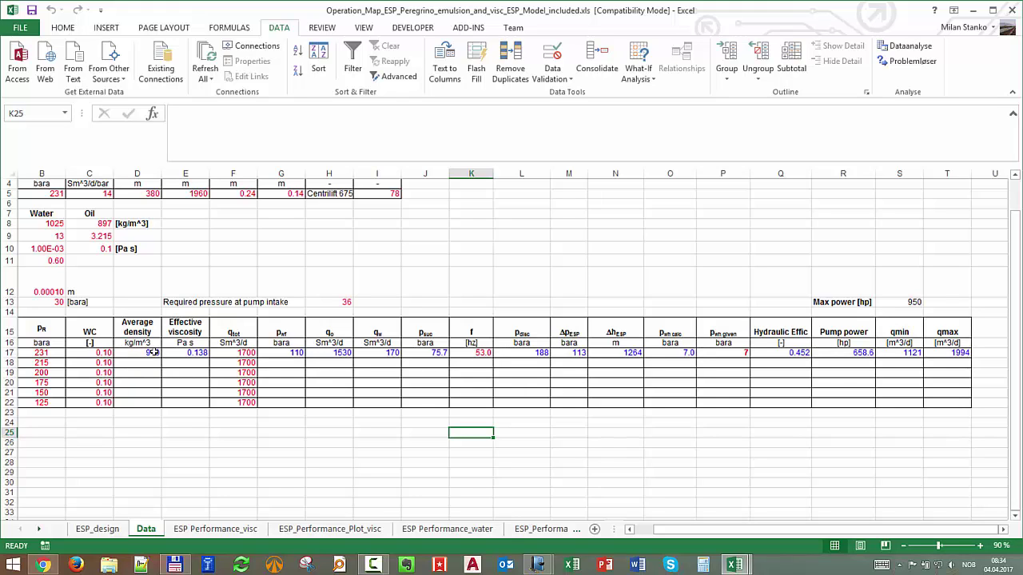
Fill the average density and effective viscosity formulas D17:E17 and the row cells G17:T17 down to row 22.
drag(152, 352, 210, 405)
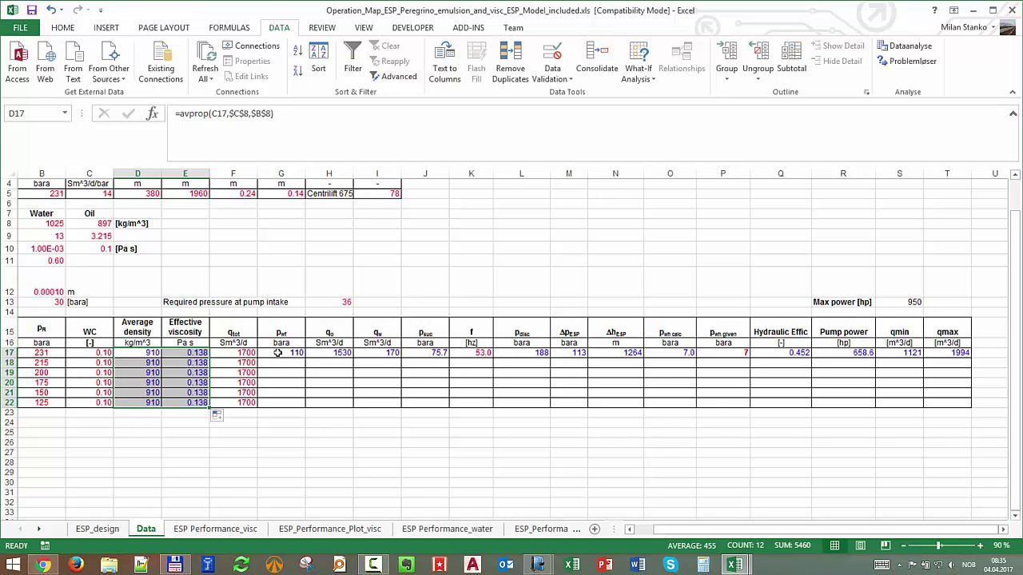
drag(277, 354, 973, 359)
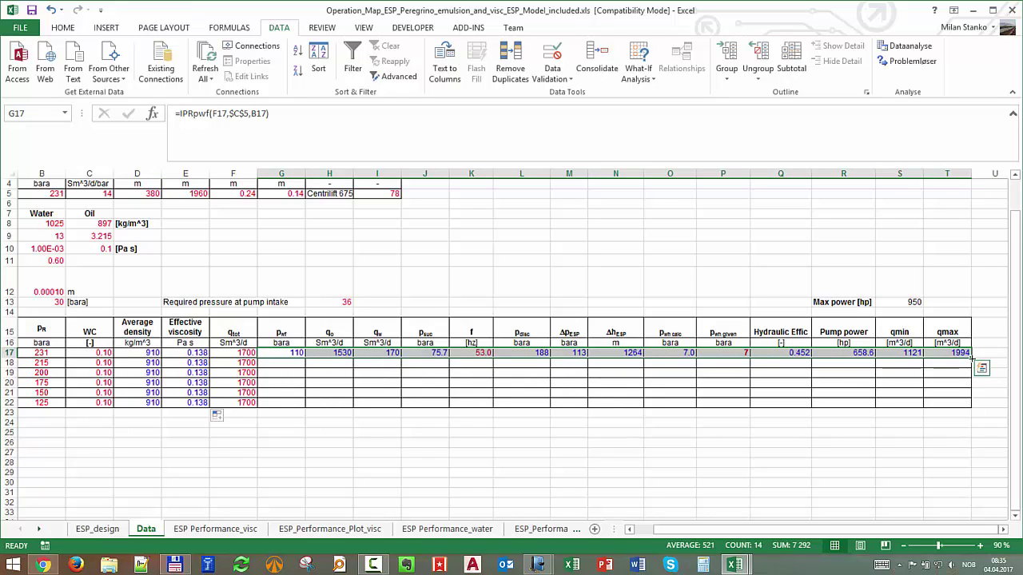
drag(971, 359, 973, 409)
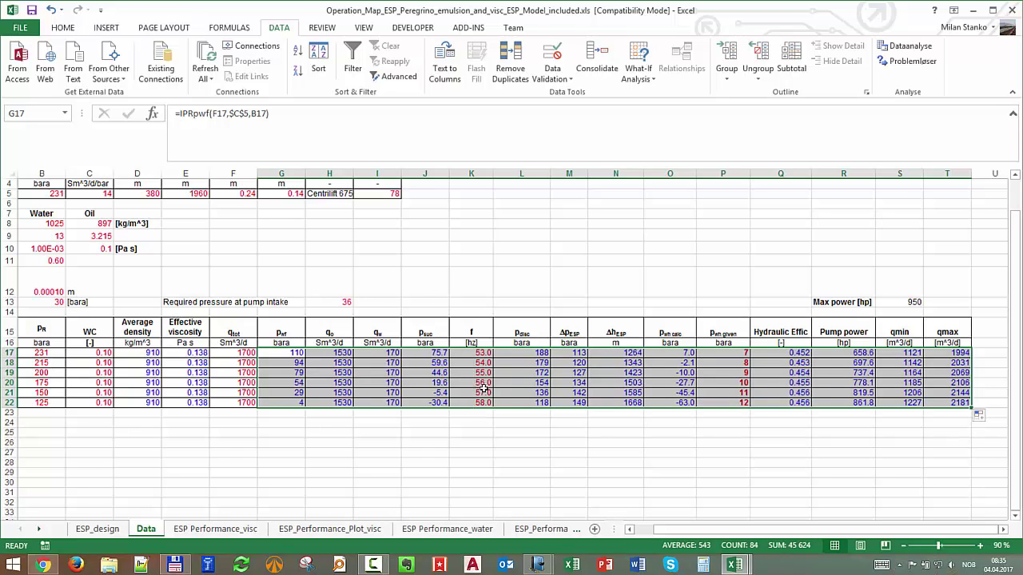
Set the given wellhead pressure to 7 bara in each of the cells P18 to P22.
click(746, 364)
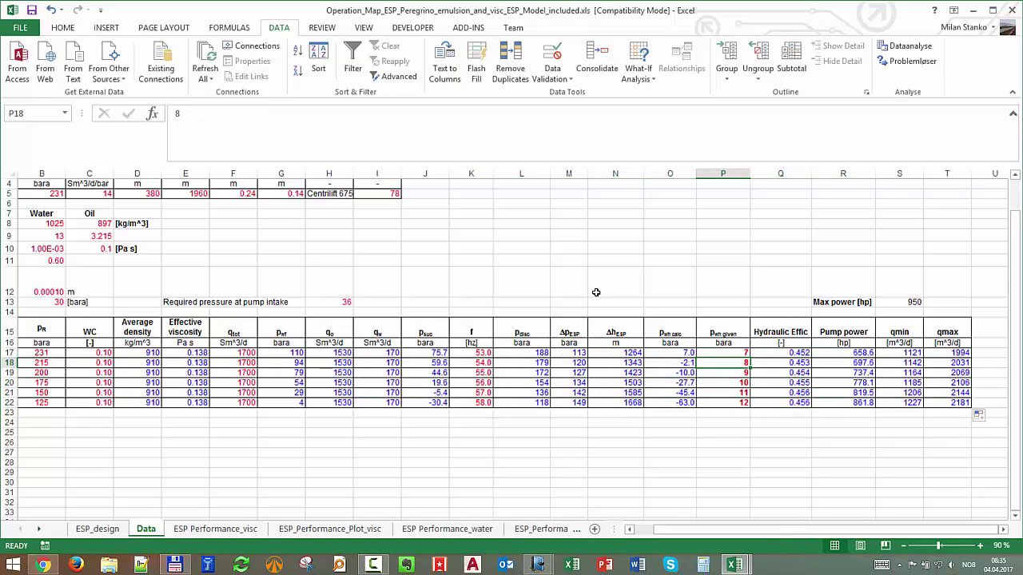
text(7)
key(Return)
text(7)
key(Return)
text(7)
key(Return)
text(7)
key(Return)
text(7)
key(Return)
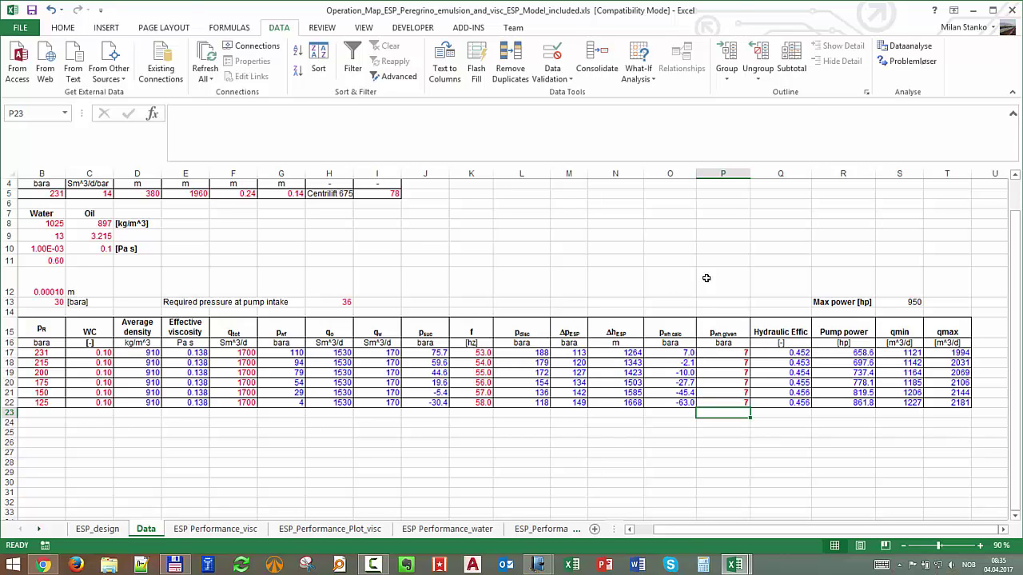
Solve for the pump frequency in K18 that brings the calculated wellhead pressure in O18 to 7, keeping the Solver solution.
click(907, 61)
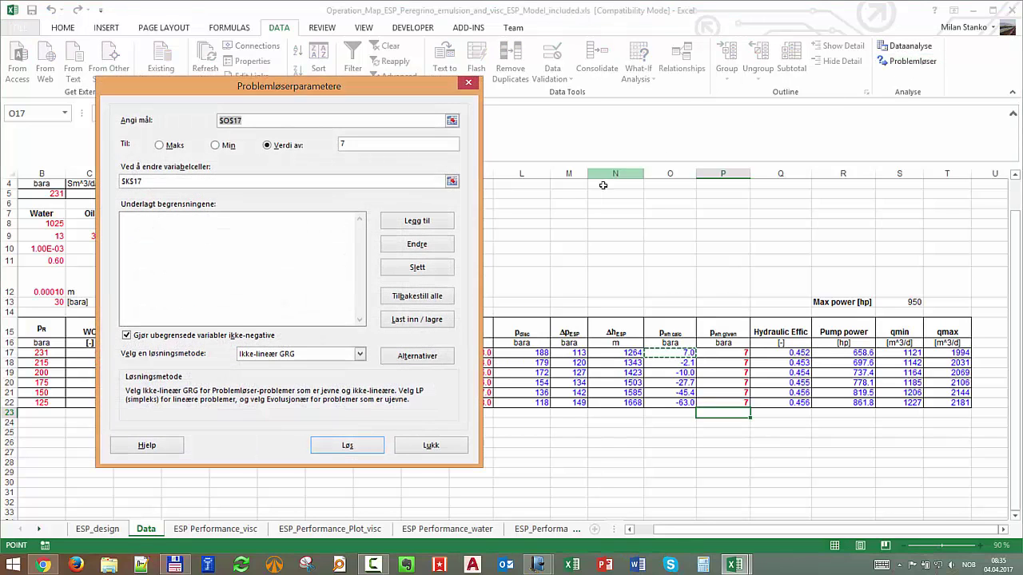
click(675, 363)
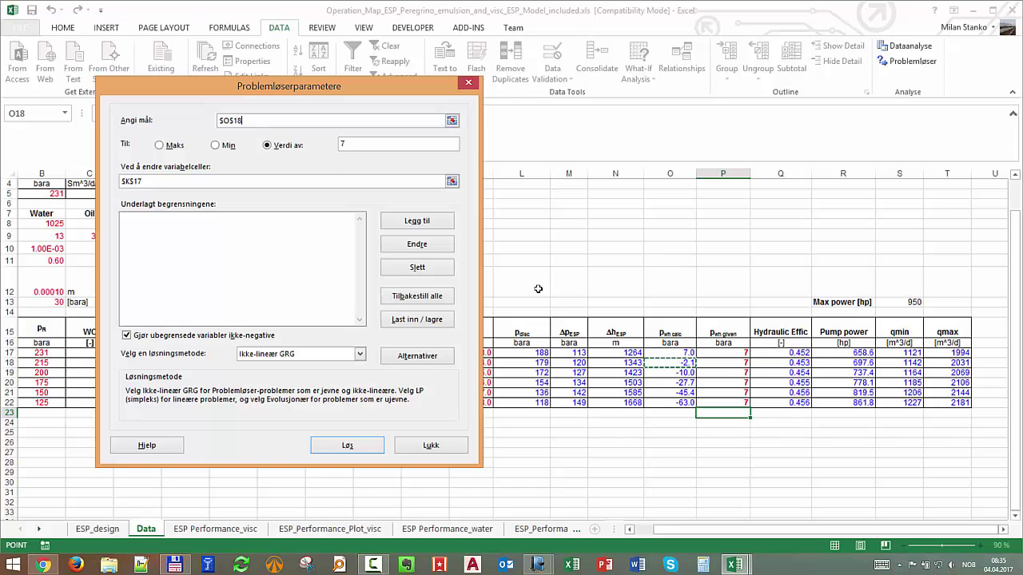
click(452, 181)
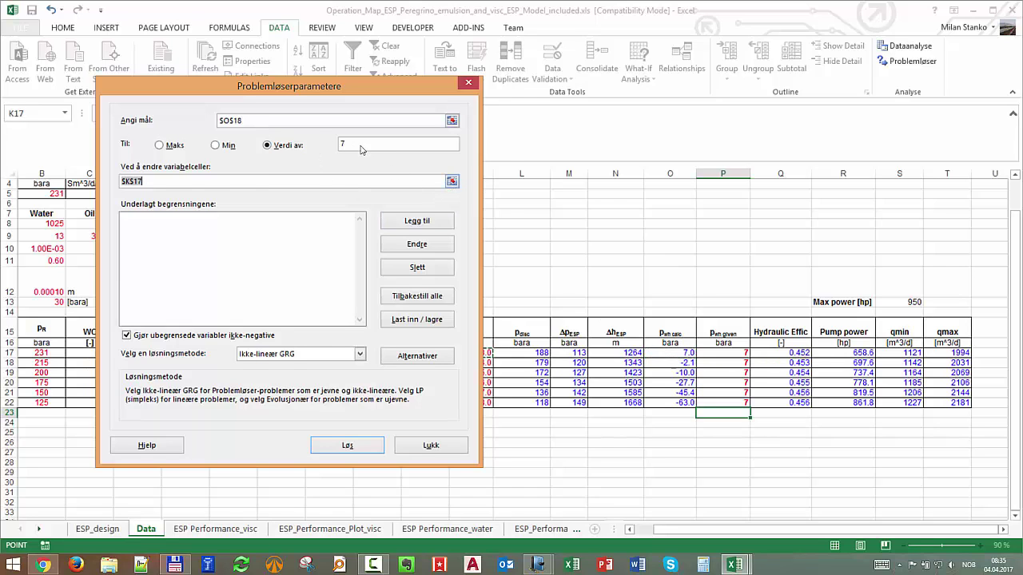
click(487, 362)
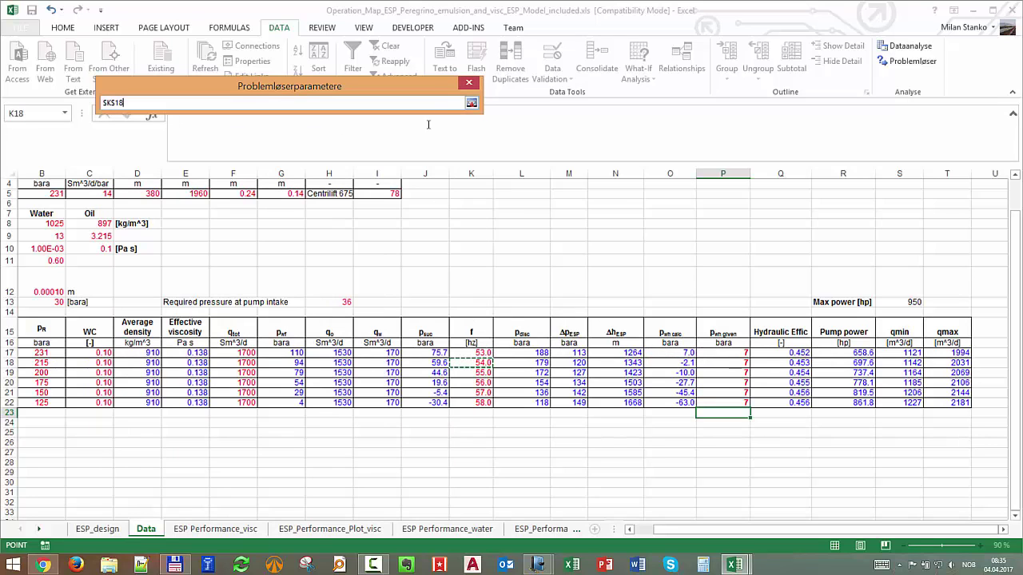
click(472, 102)
click(360, 445)
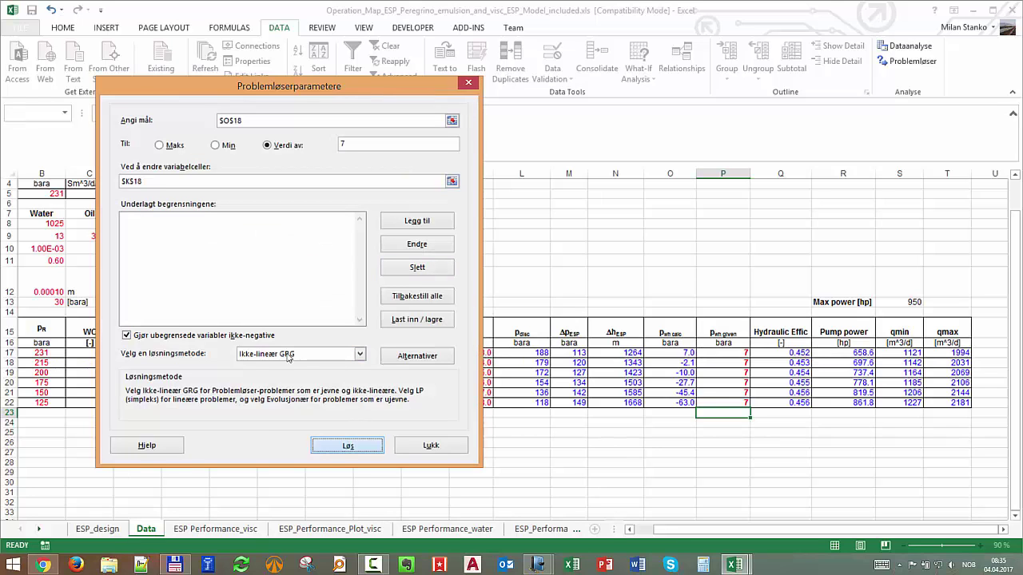
key(Return)
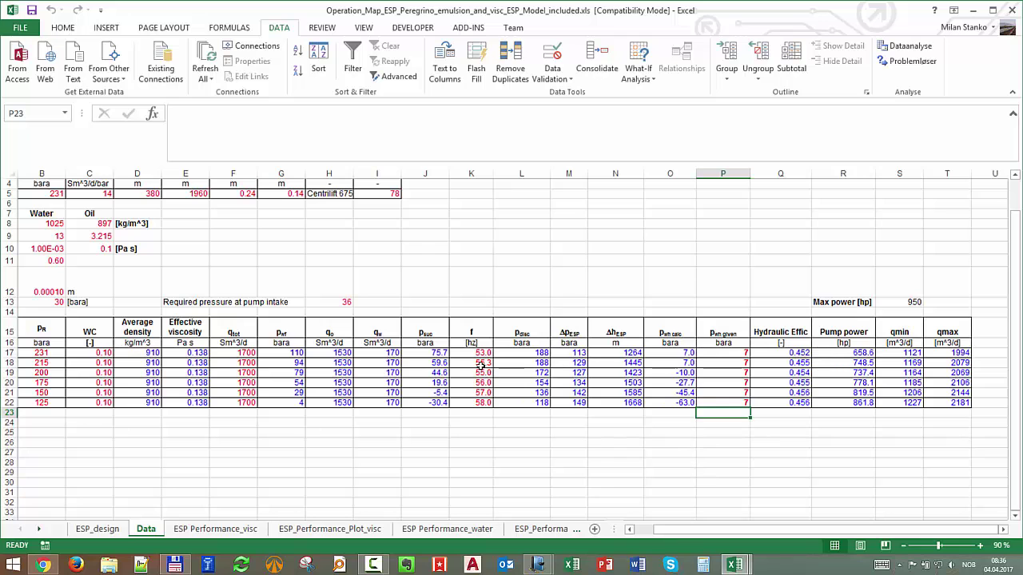
Examine the row values on the solved workbook's Data sheet, and return to the ESP_Model_included workbook.
click(734, 565)
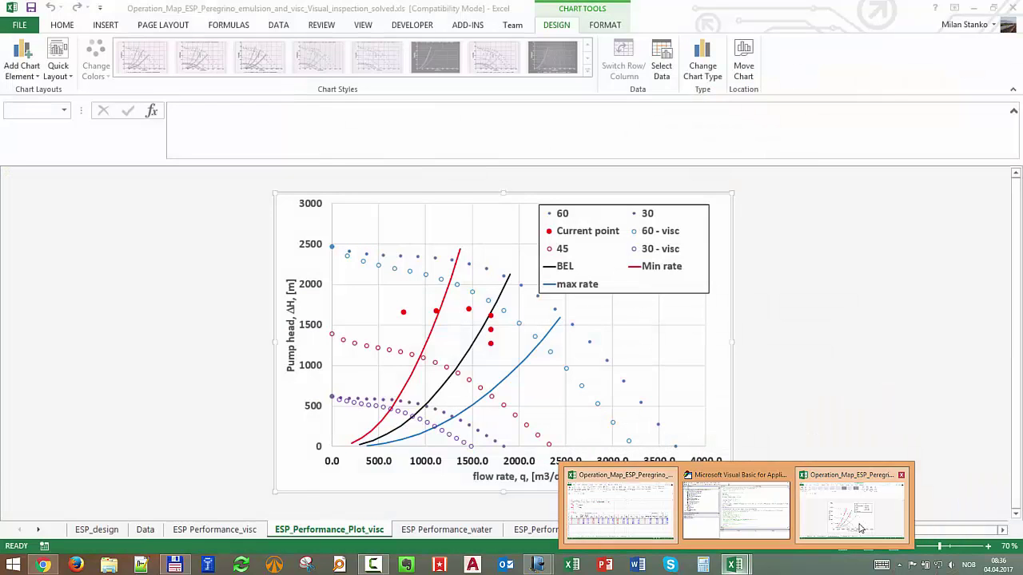
click(871, 541)
click(146, 529)
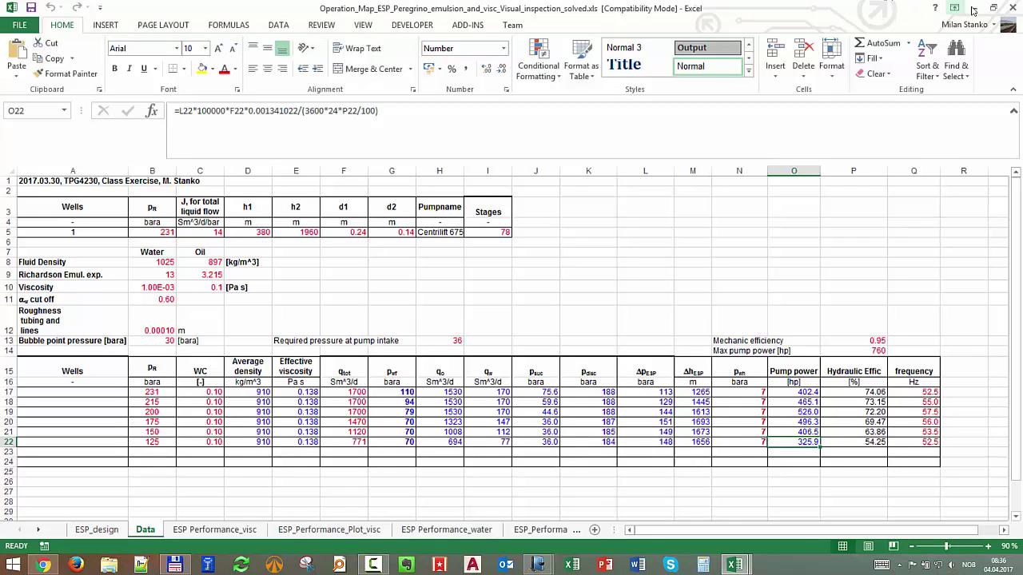
click(970, 9)
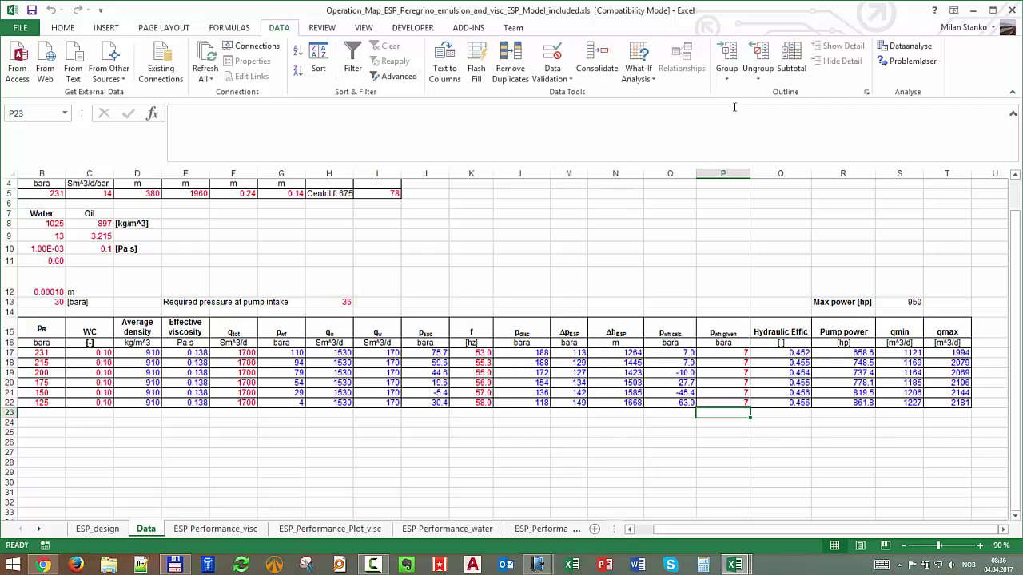
Solve for the pump frequency in K19 that brings the calculated wellhead pressure in O19 to 7, keeping the Solver solution.
click(907, 61)
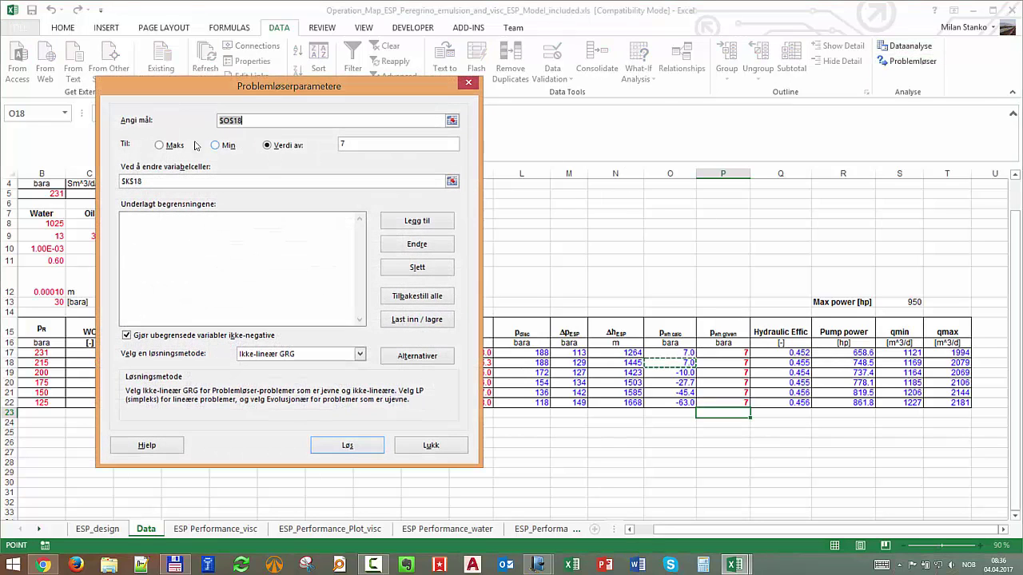
key(BackSpace)
text(9)
click(146, 184)
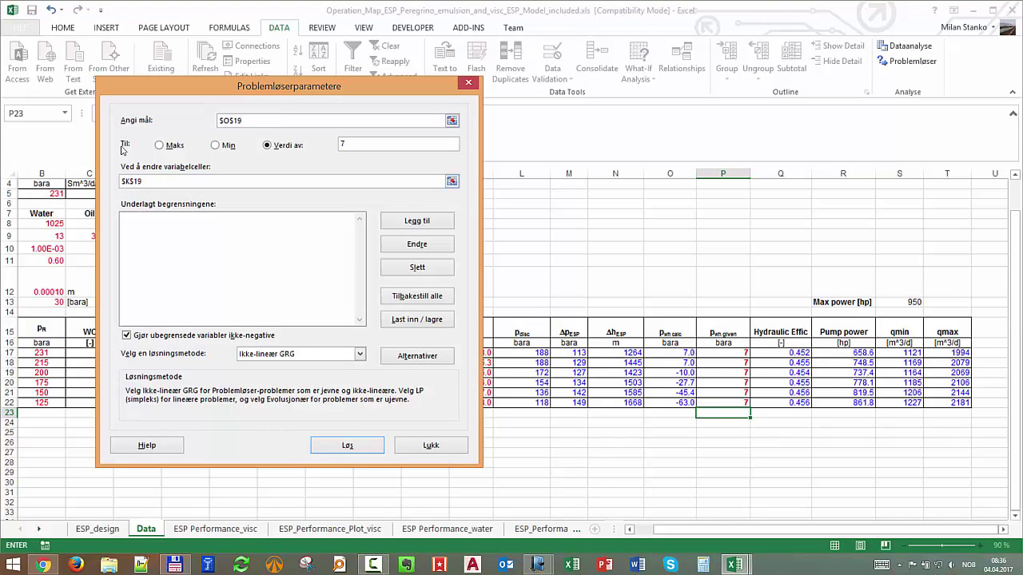
click(343, 450)
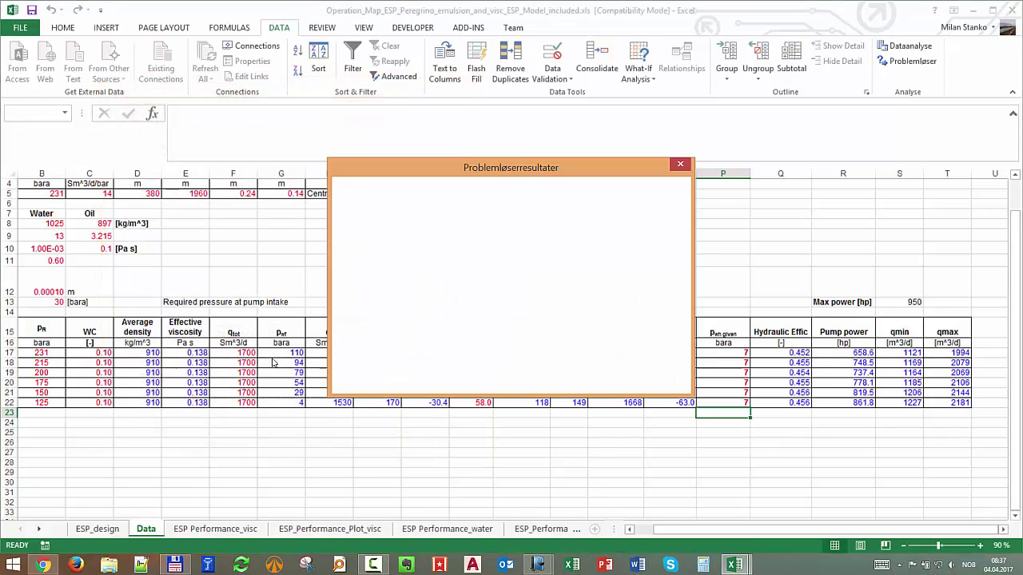
click(369, 304)
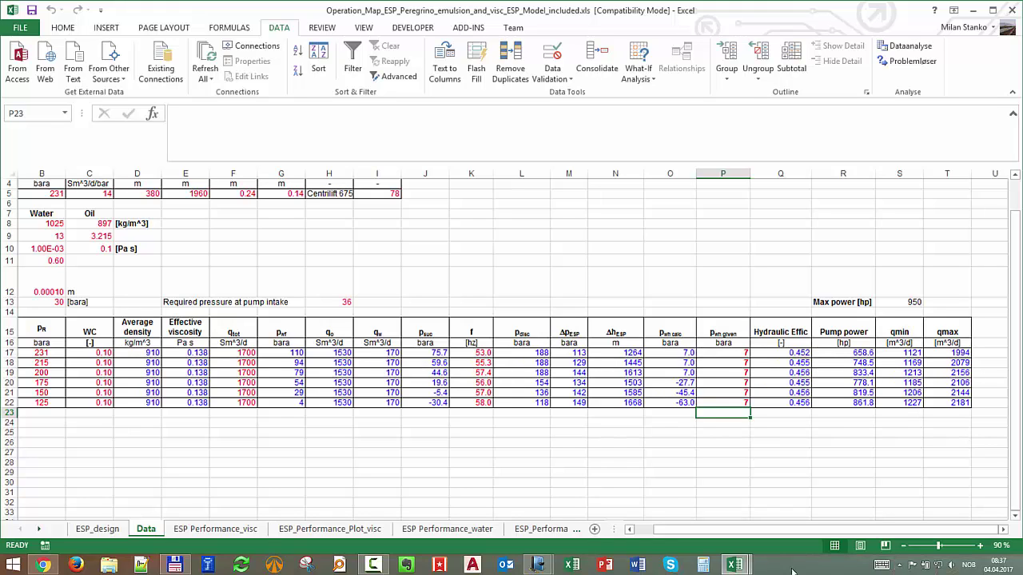
Compare the solved workbook's ESP_Performance_Plot_visc chart and Data sheet frequencies with the frequency in K19 of the ESP_Model_included workbook.
mouse_move(735, 566)
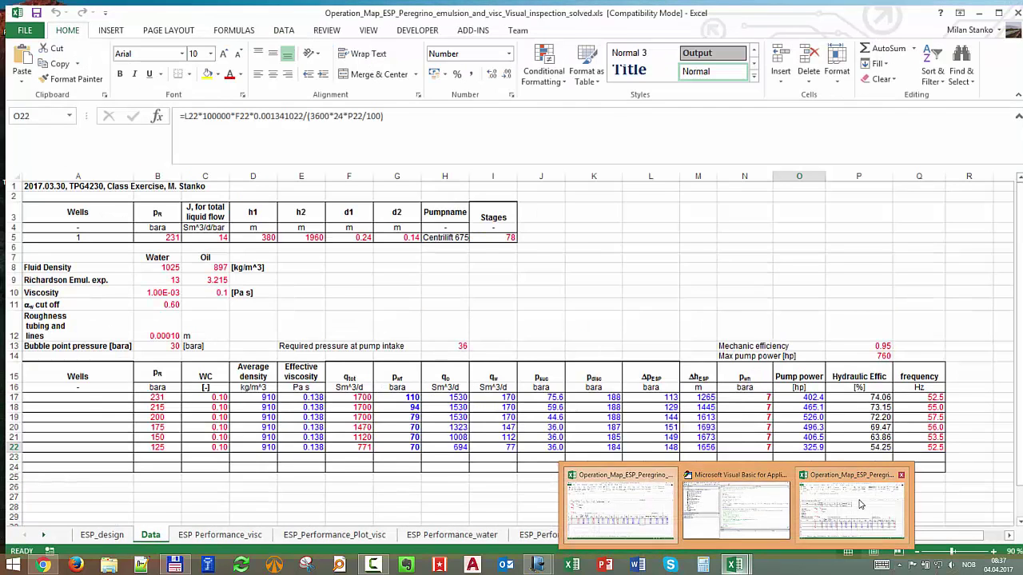
click(879, 447)
click(227, 534)
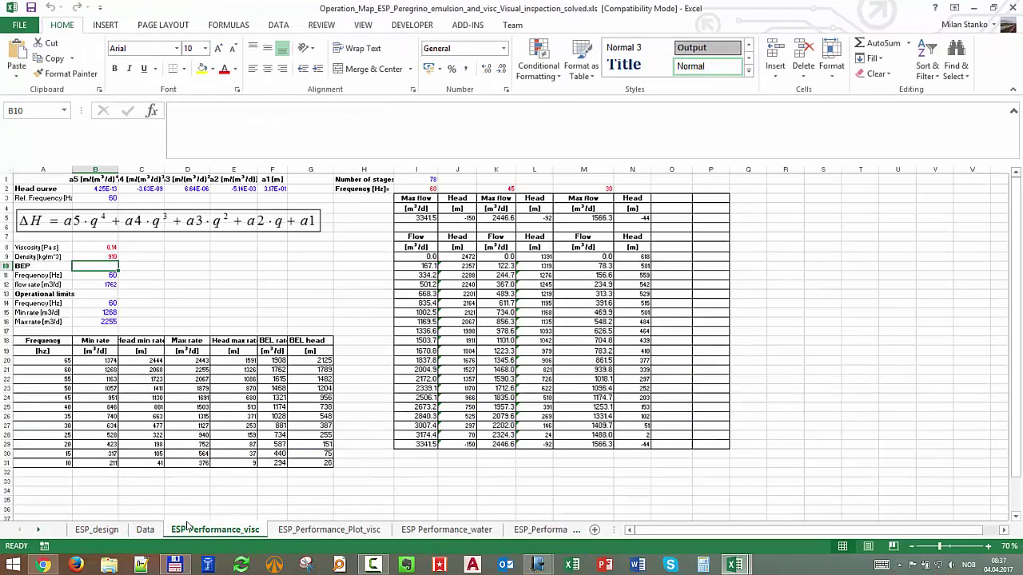
click(295, 533)
mouse_move(491, 318)
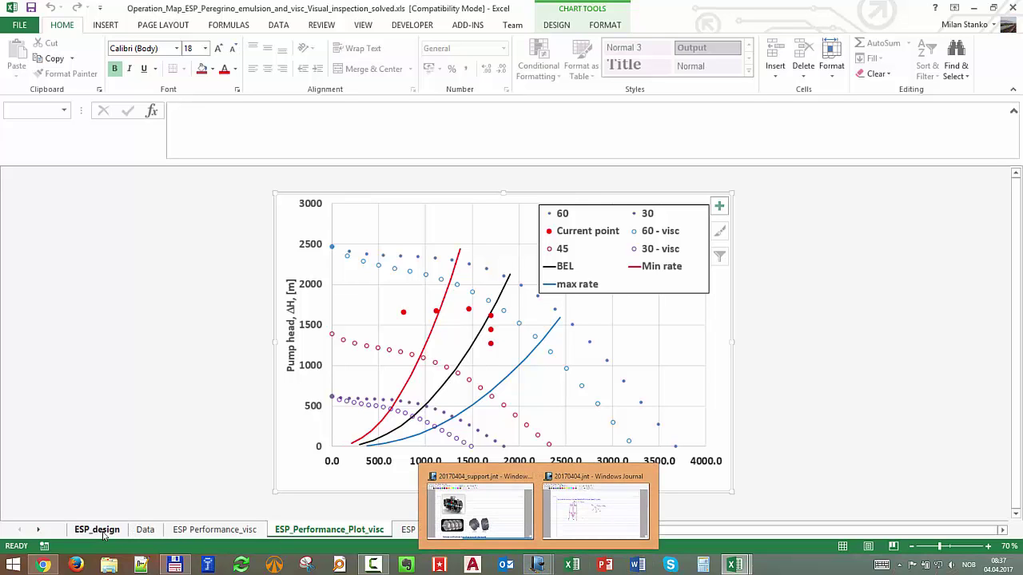
click(144, 530)
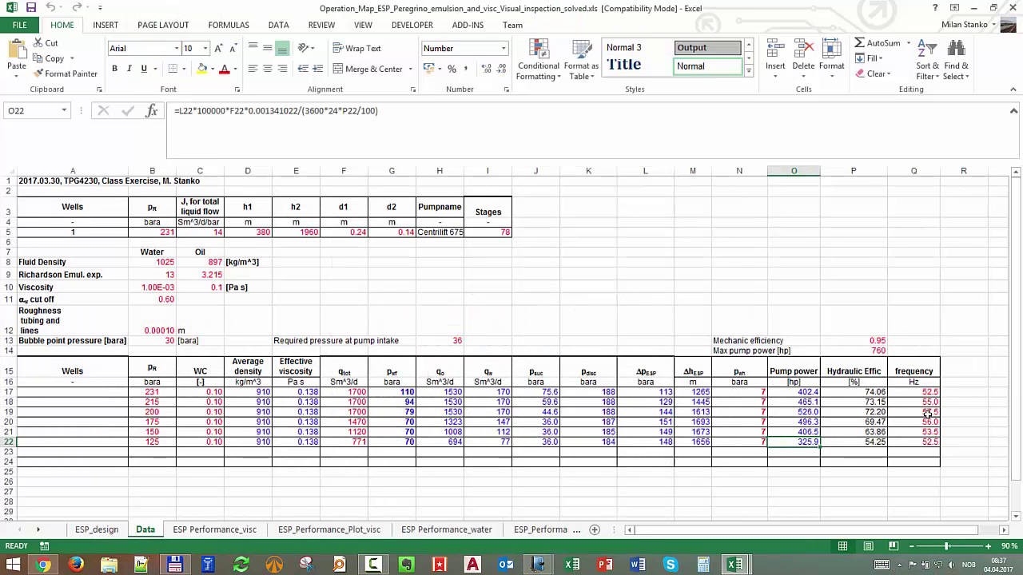
click(537, 566)
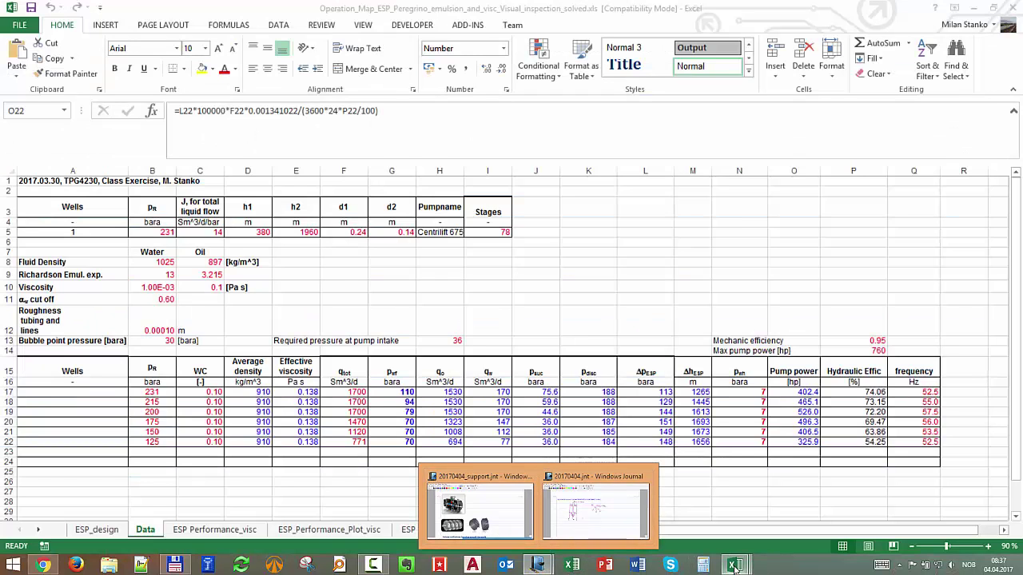
mouse_move(734, 565)
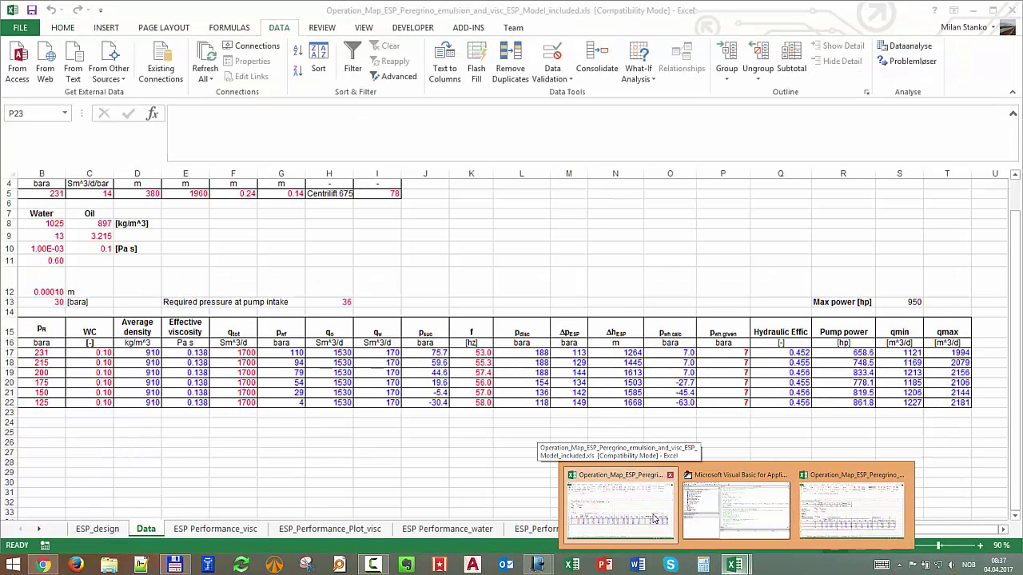
click(654, 520)
click(485, 373)
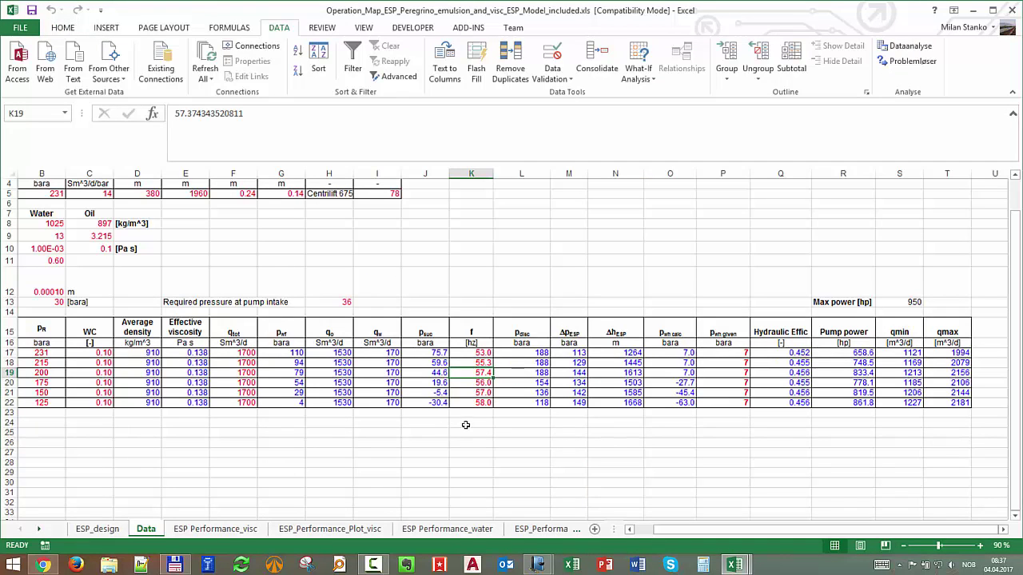
Solve for the pump frequency in K20 that brings the calculated wellhead pressure in O20 to 7, keeping the Solver solution.
click(466, 383)
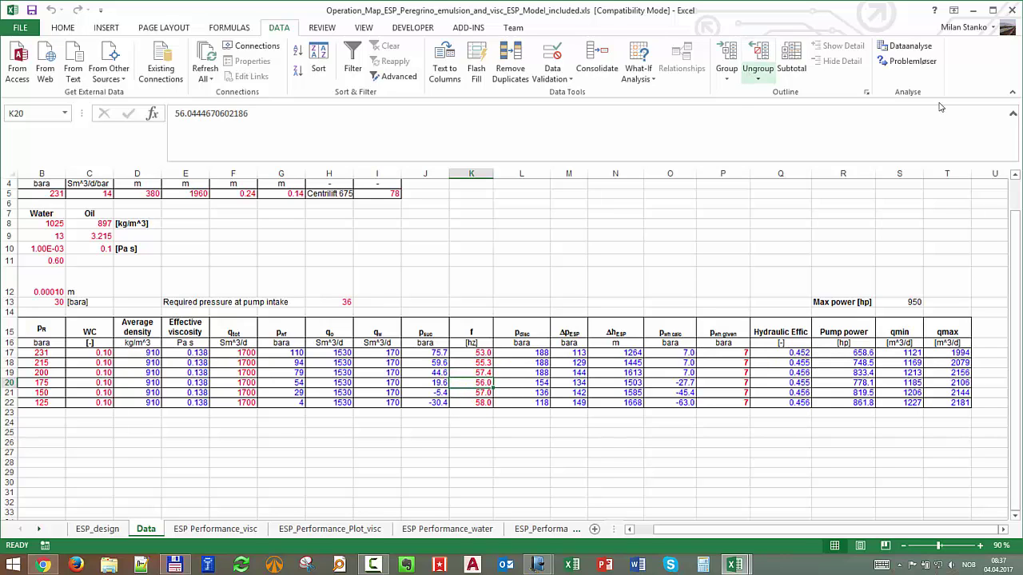
click(907, 61)
click(268, 121)
key(BackSpace)
key(BackSpace)
text(2)
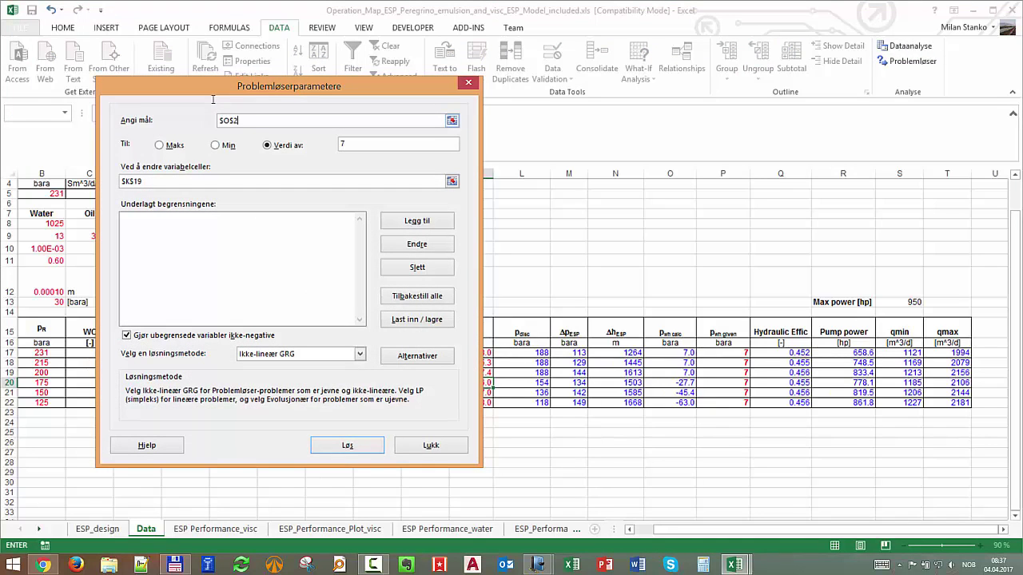
key(Tab)
key(Tab)
key(Tab)
key(shift+Left)
key(shift+Left)
click(327, 444)
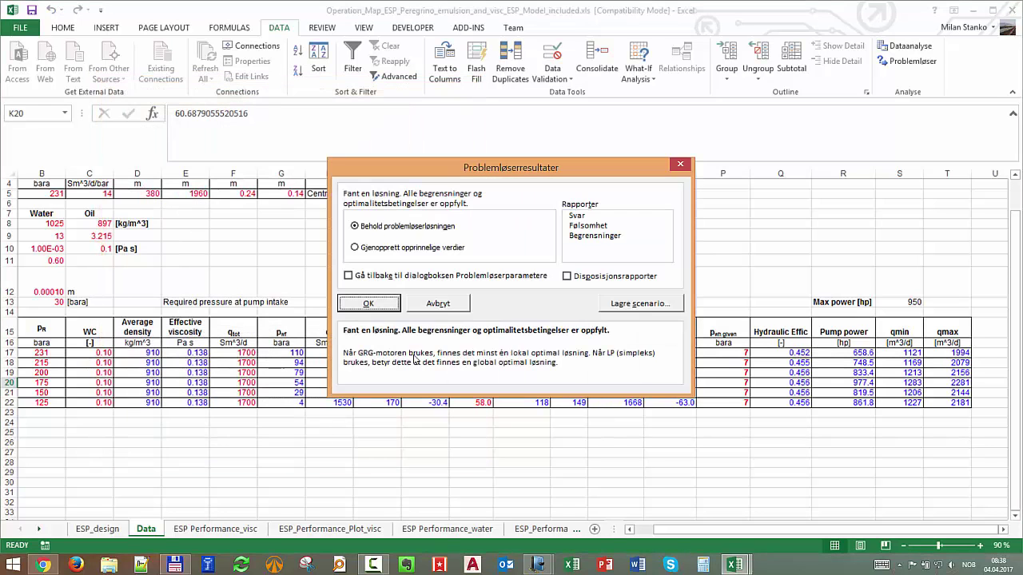
key(Return)
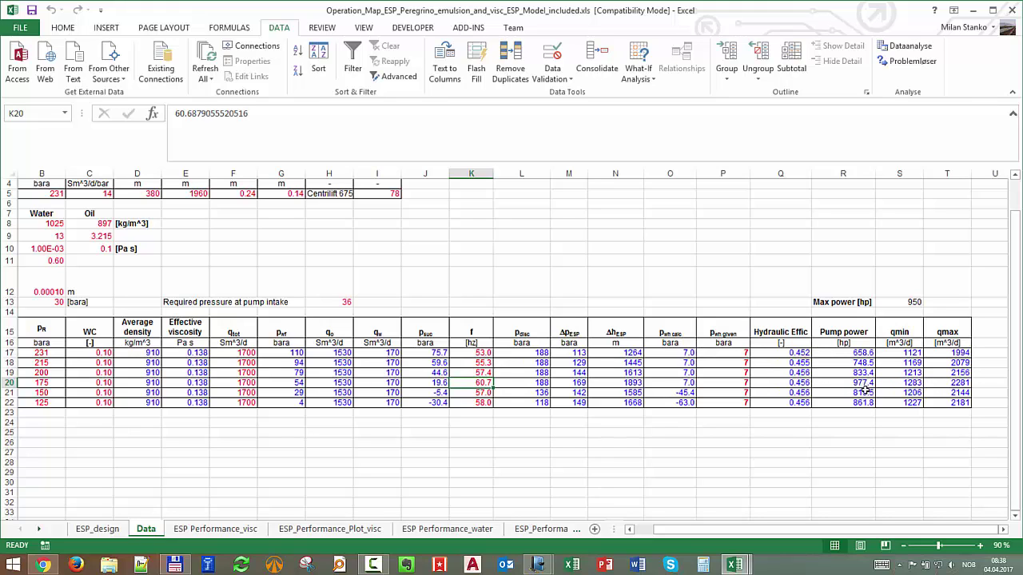
Inspect row 20's pump power formula and total flow rate, view the well sketch in the 20170404 journal note, and return to the workbook.
click(852, 382)
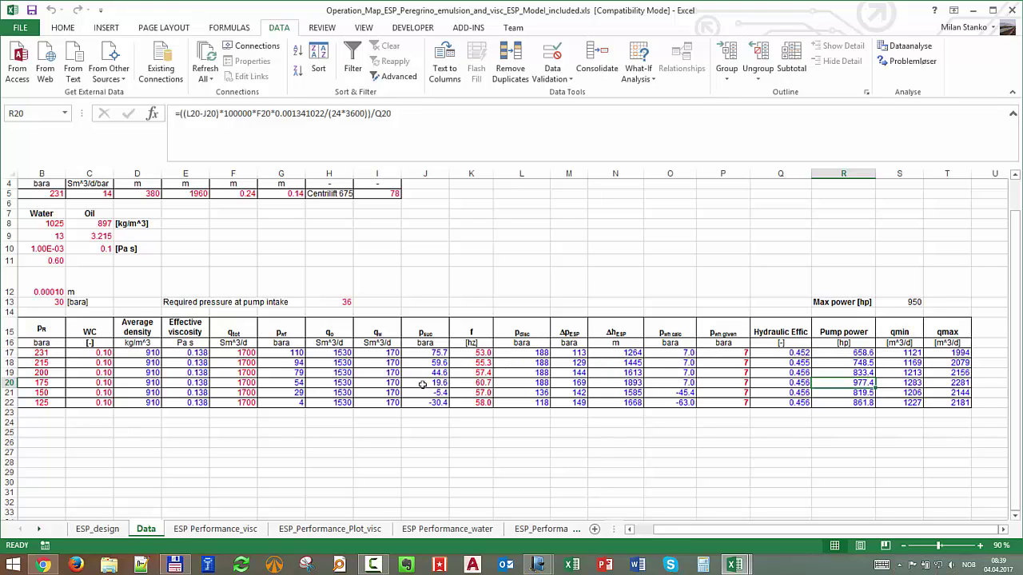
click(238, 385)
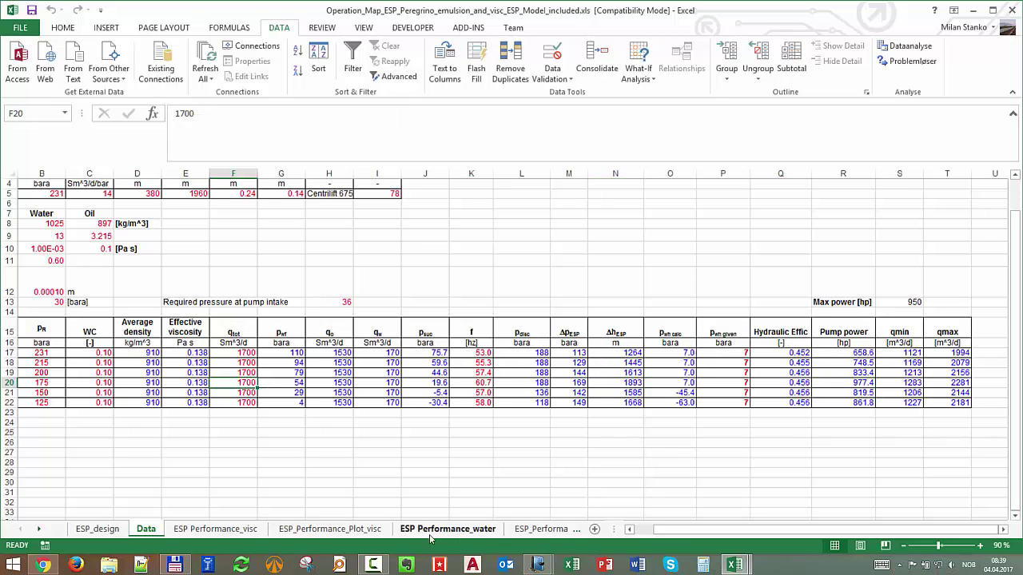
click(537, 565)
click(639, 477)
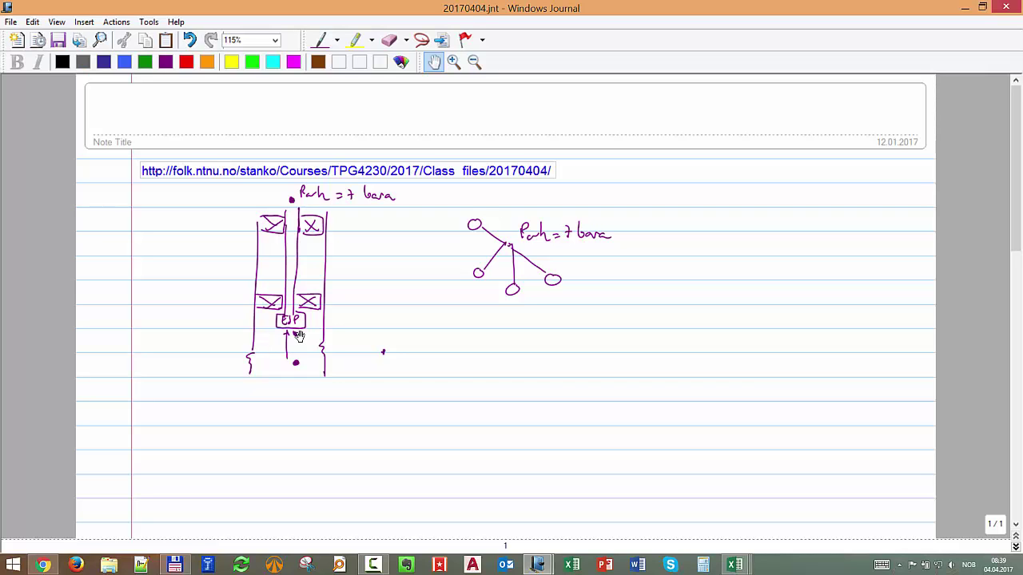
click(964, 7)
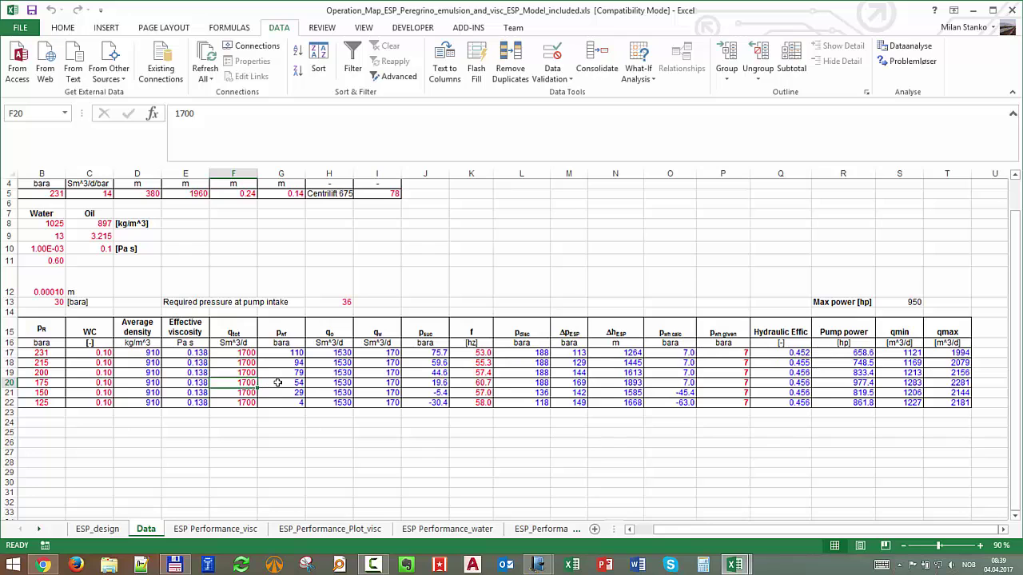
Solve for the total flow rate in F20 that brings the suction pressure in J20 to 36, keeping the Solver solution.
click(907, 66)
drag(390, 89, 789, 80)
click(440, 382)
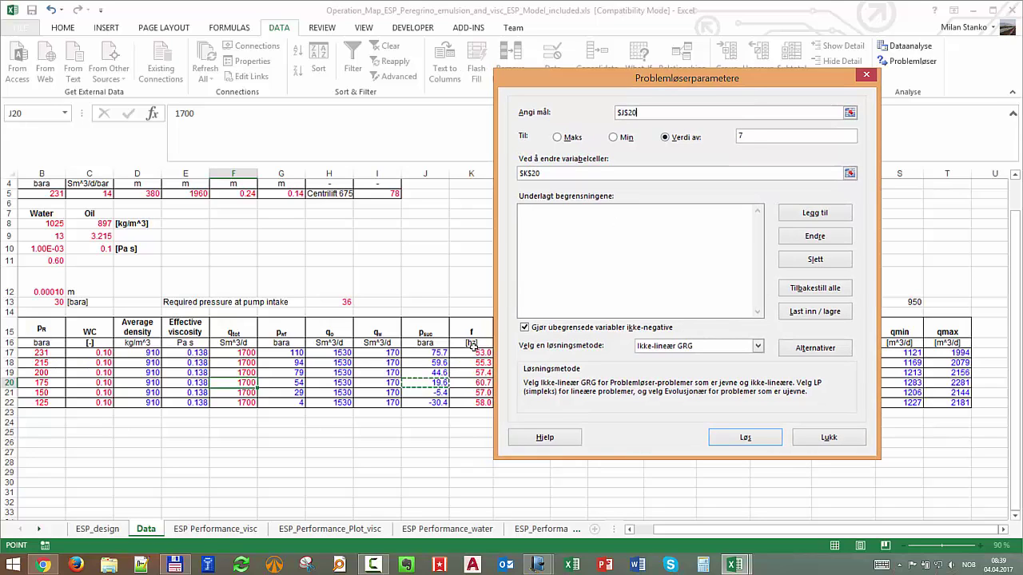
click(749, 137)
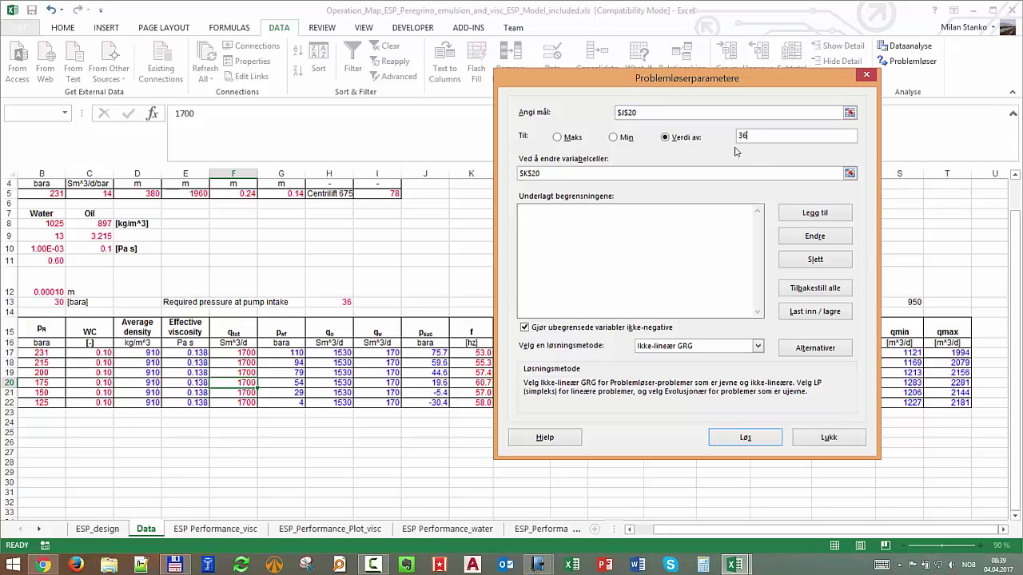
click(849, 173)
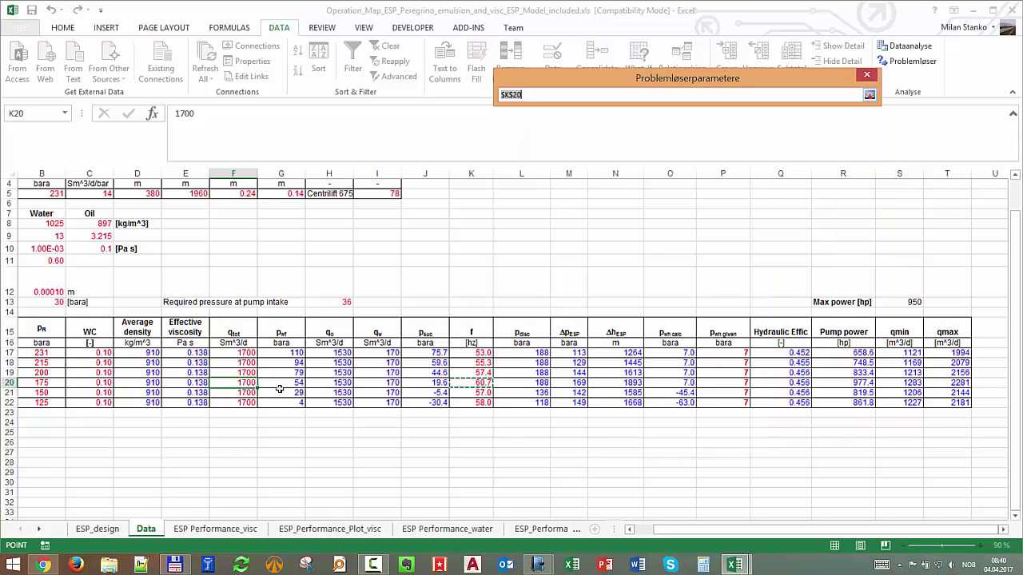
click(239, 382)
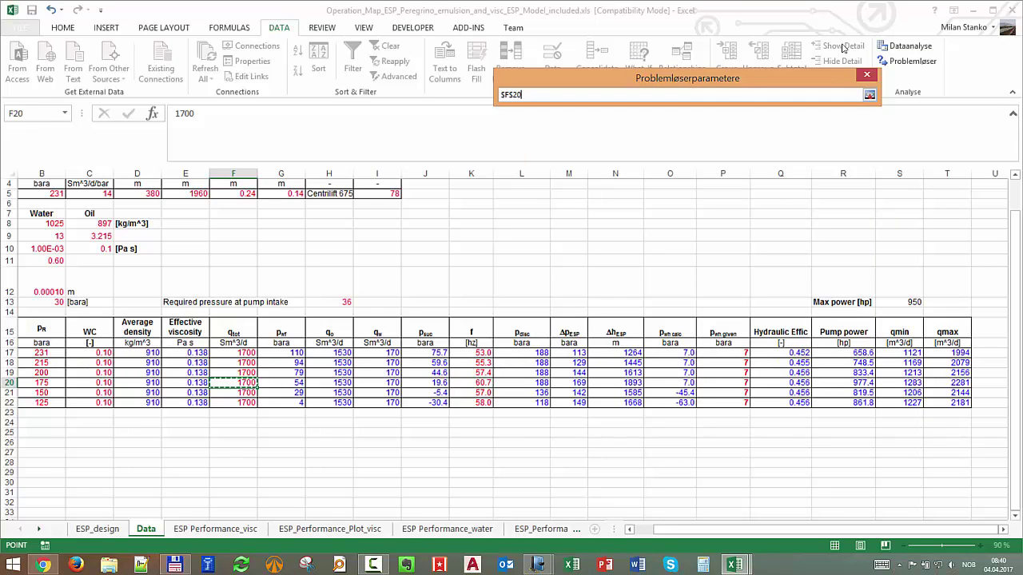
click(868, 96)
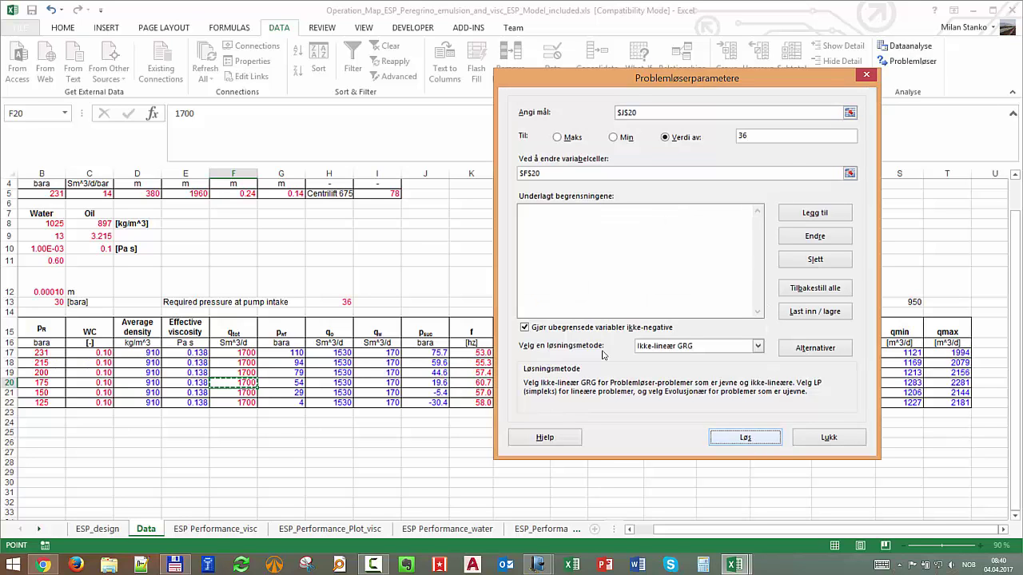
key(Return)
click(368, 302)
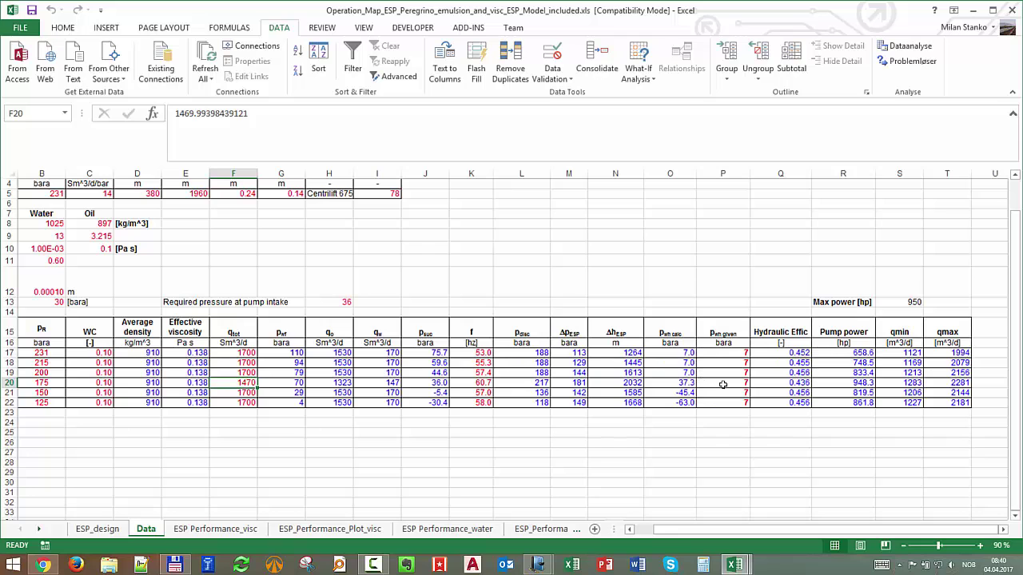
Solve for the pump frequency in K20 that brings the calculated wellhead pressure in O20 to 7, keeping the Solver solution.
click(910, 61)
drag(708, 79, 284, 68)
click(679, 385)
double_click(316, 126)
text(7)
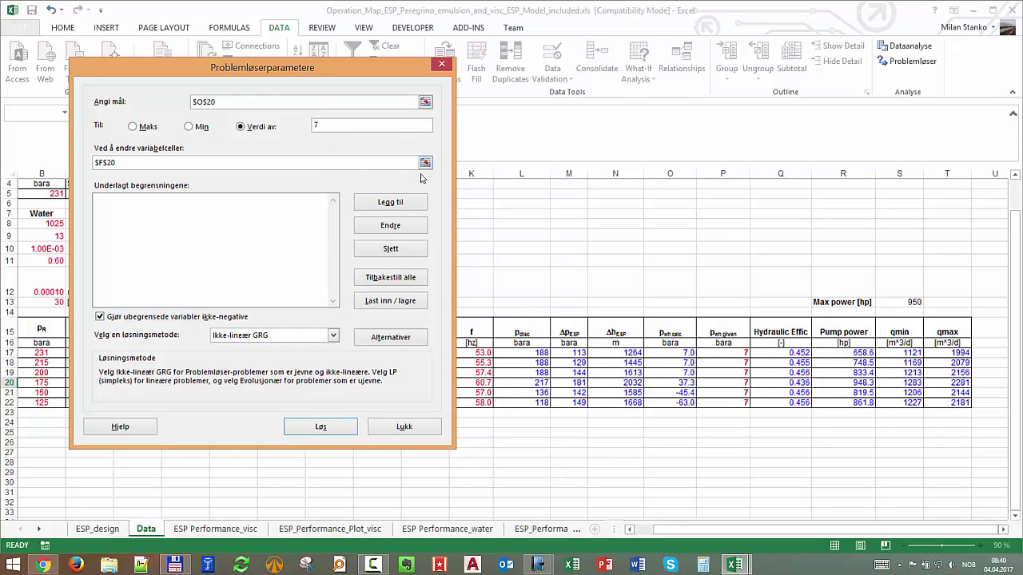
click(425, 163)
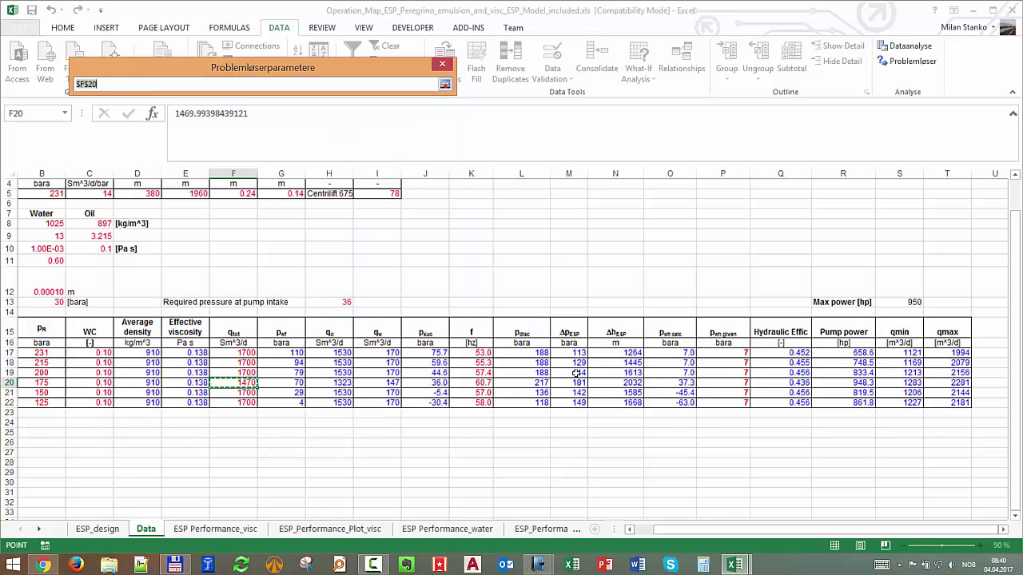
click(482, 386)
key(Return)
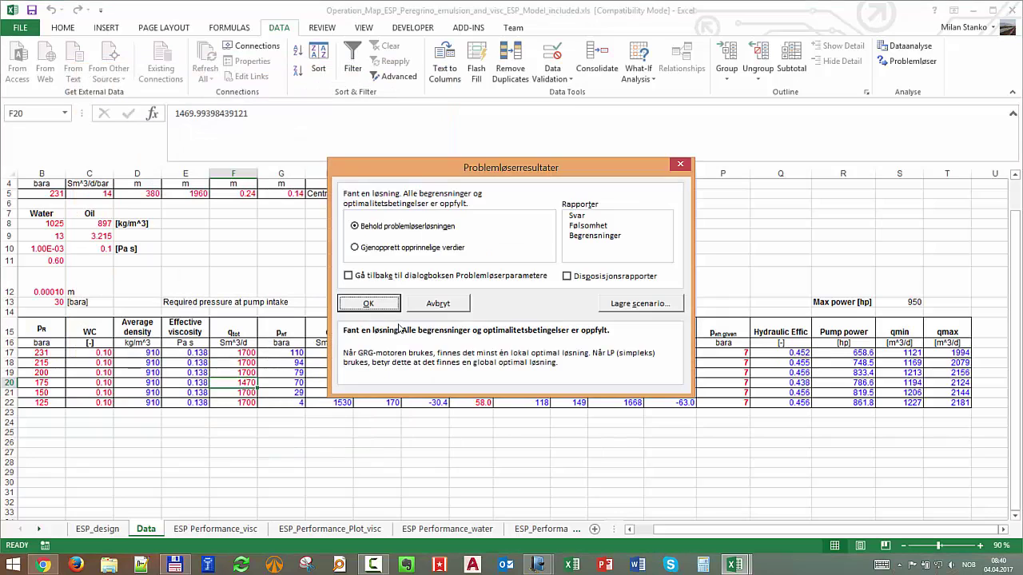
click(388, 310)
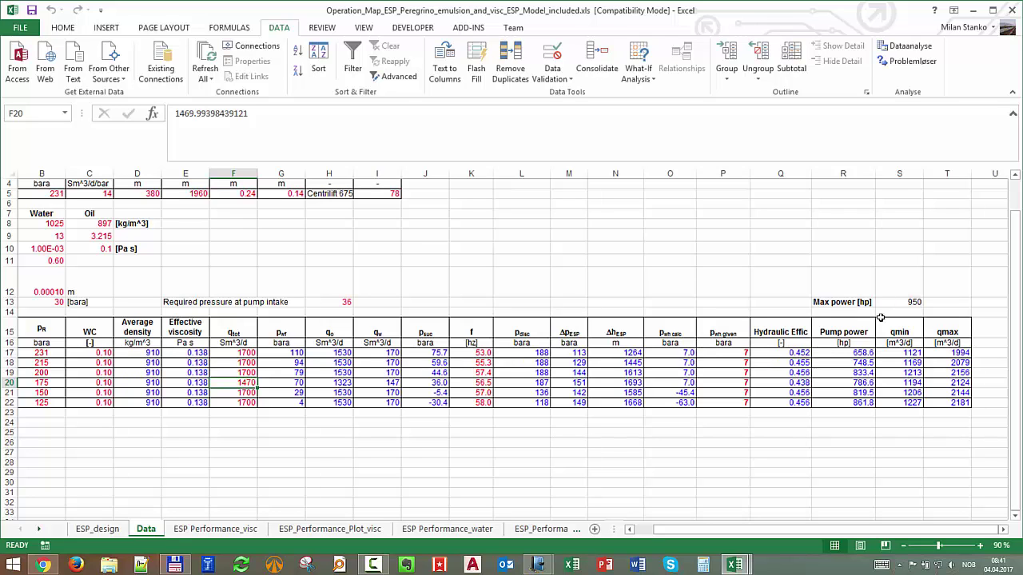
Compare the solved workbook's 175 bara row with the flow rate and frequency in row 20 of the ESP_Model_included workbook.
mouse_move(736, 568)
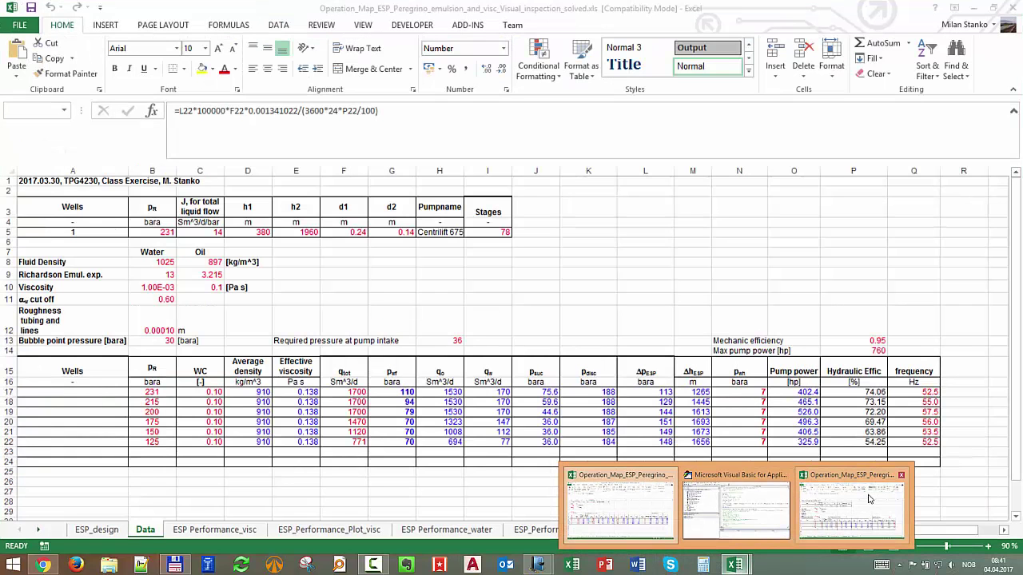
click(855, 504)
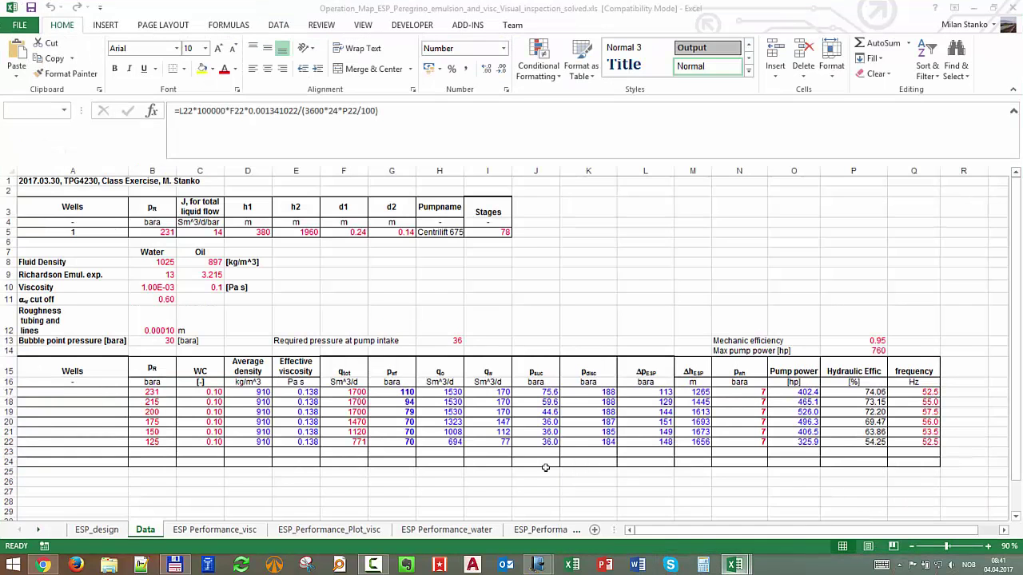
click(357, 421)
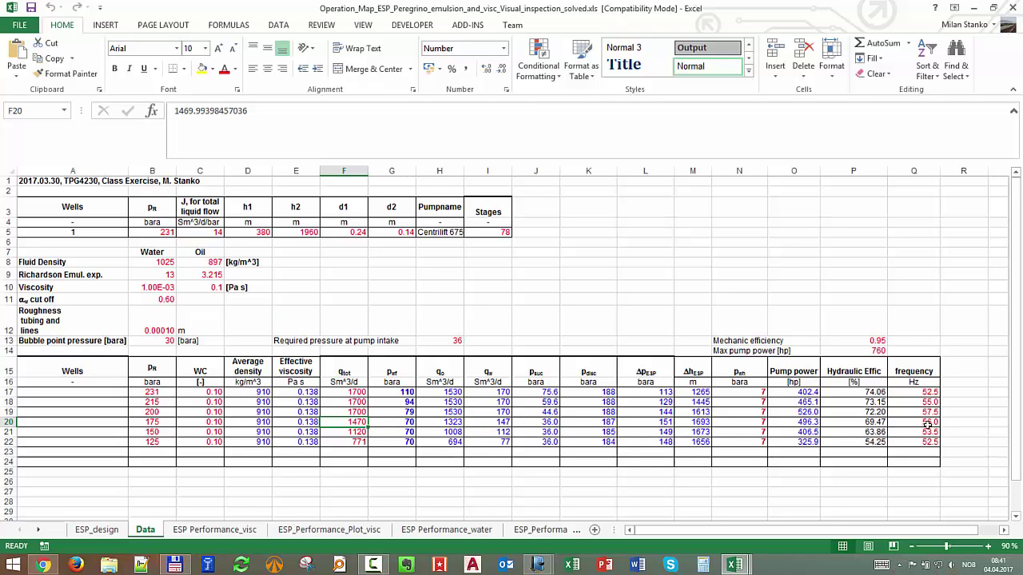
click(733, 564)
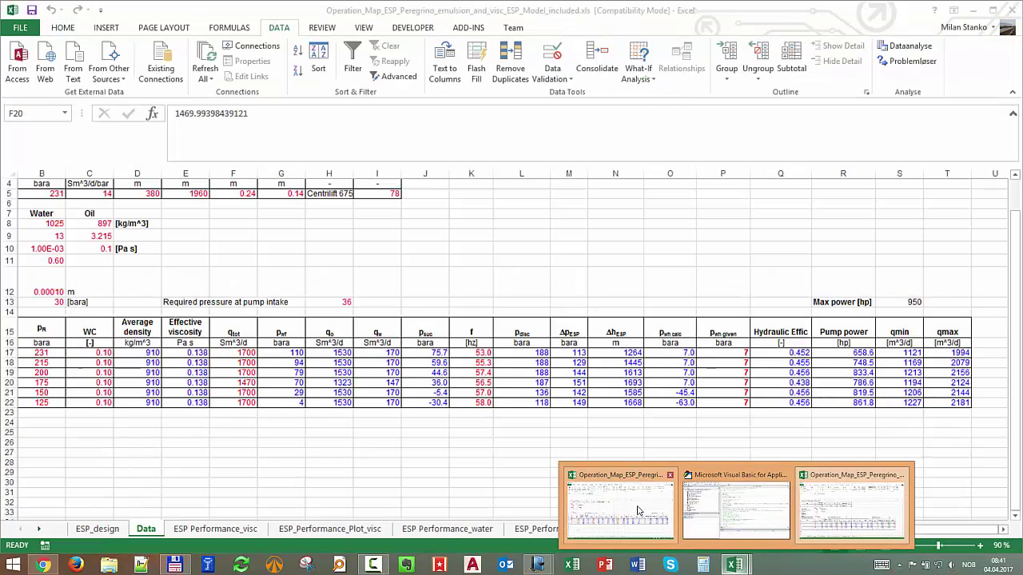
click(617, 509)
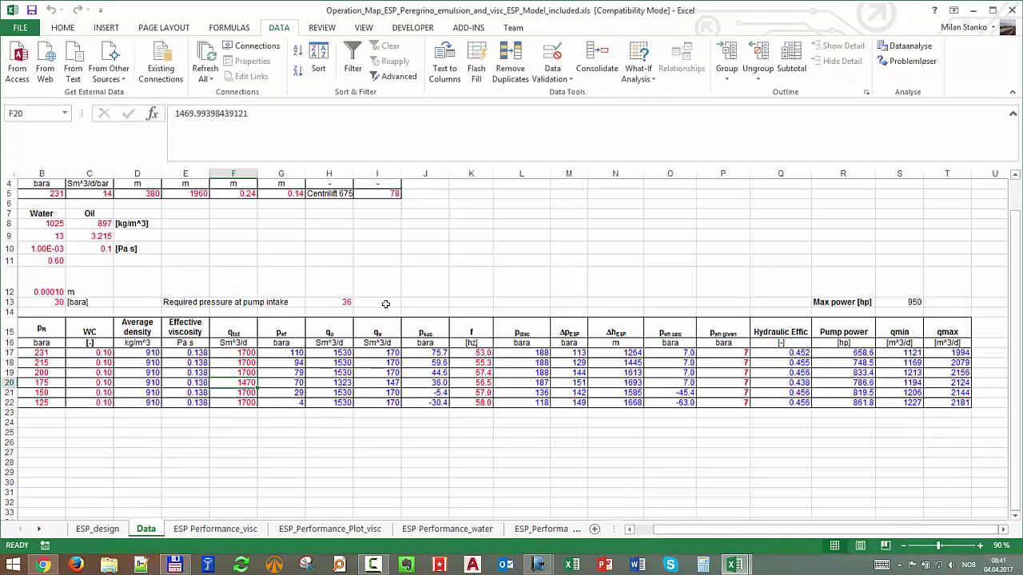
click(483, 382)
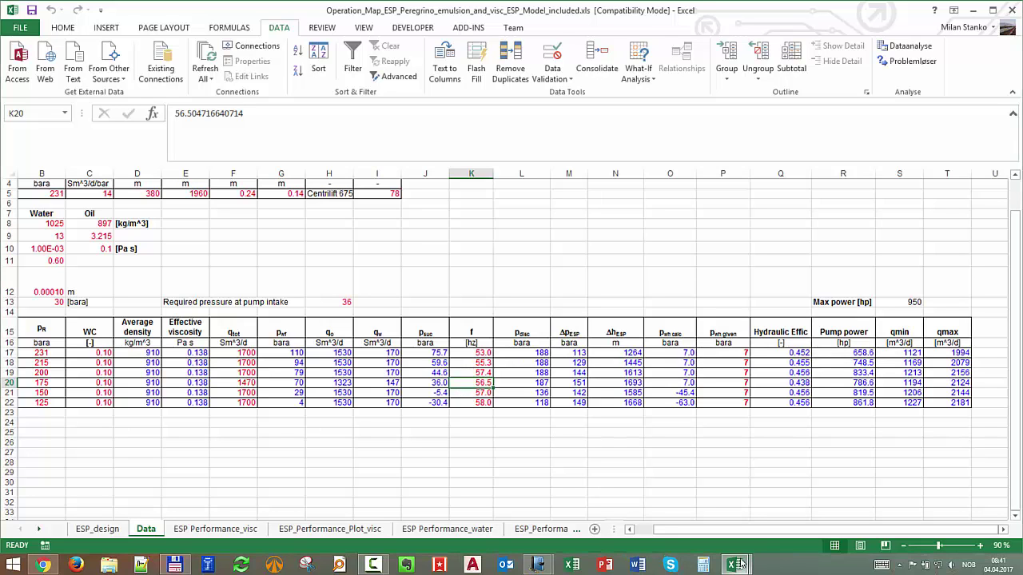
Examine the current operating points against the minimum rate curve in the solved workbook's ESP_Performance_Plot_visc chart, and return to the ESP_Model_included workbook.
mouse_move(735, 565)
click(851, 503)
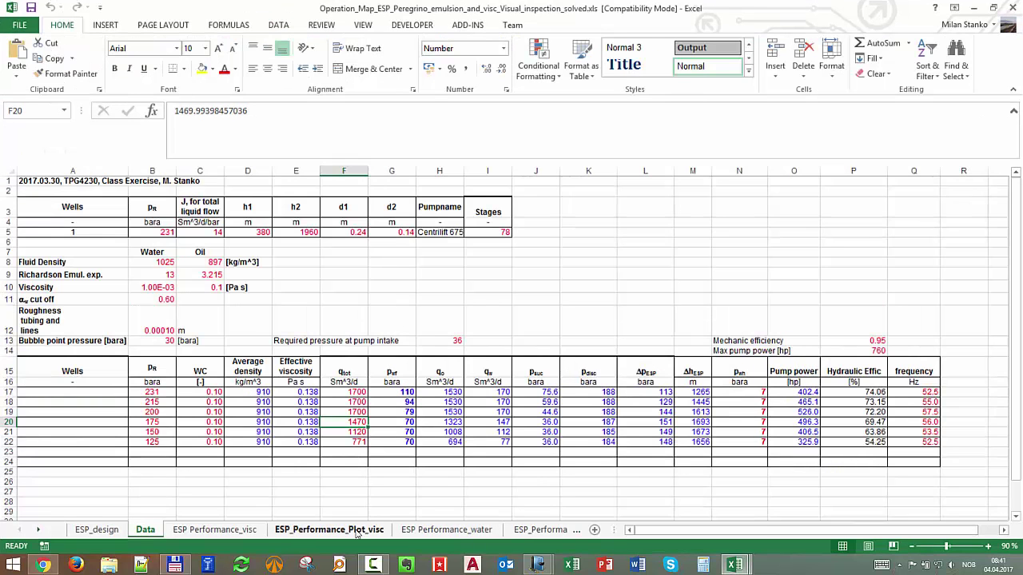
click(329, 530)
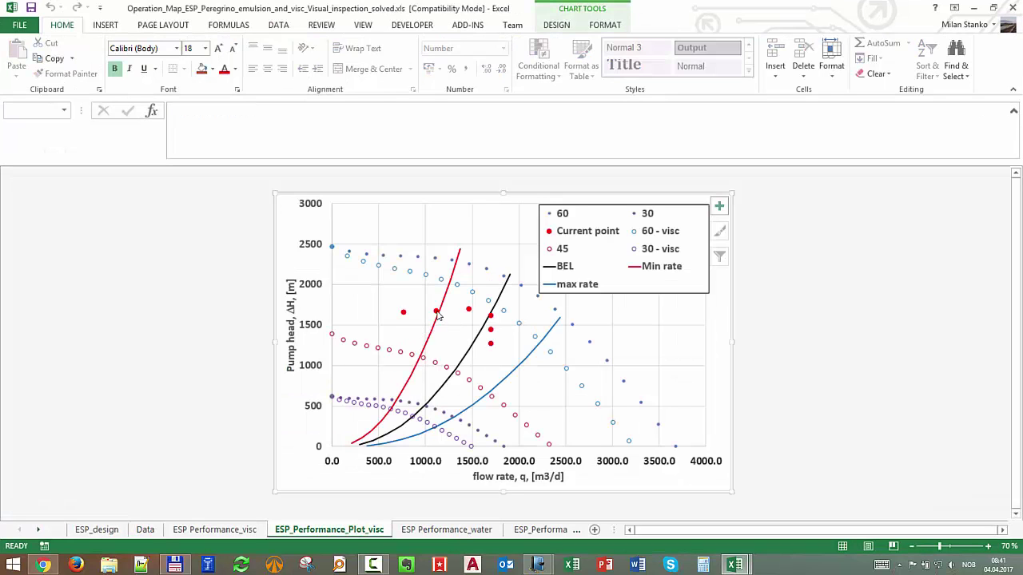
mouse_move(437, 314)
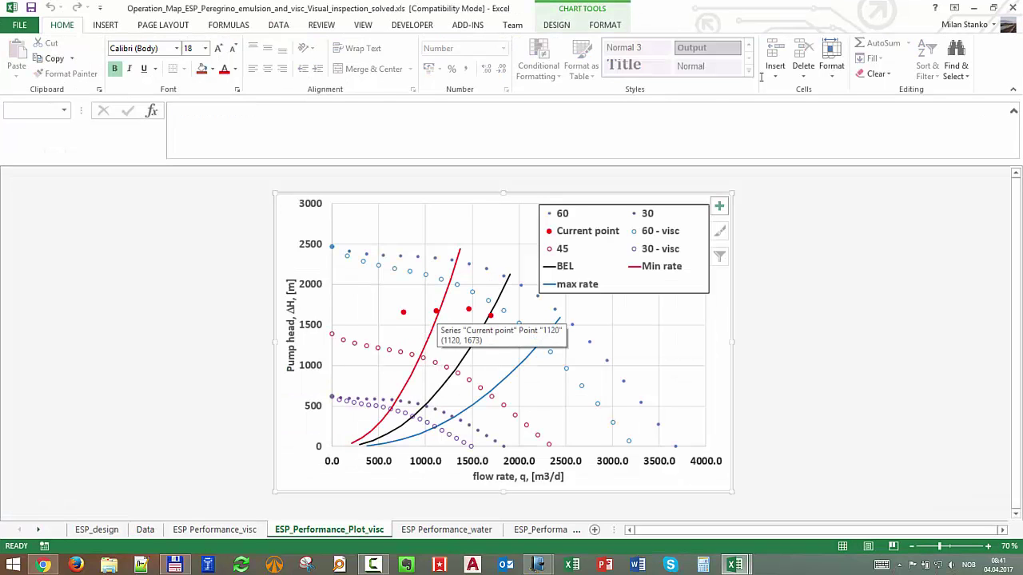
click(974, 7)
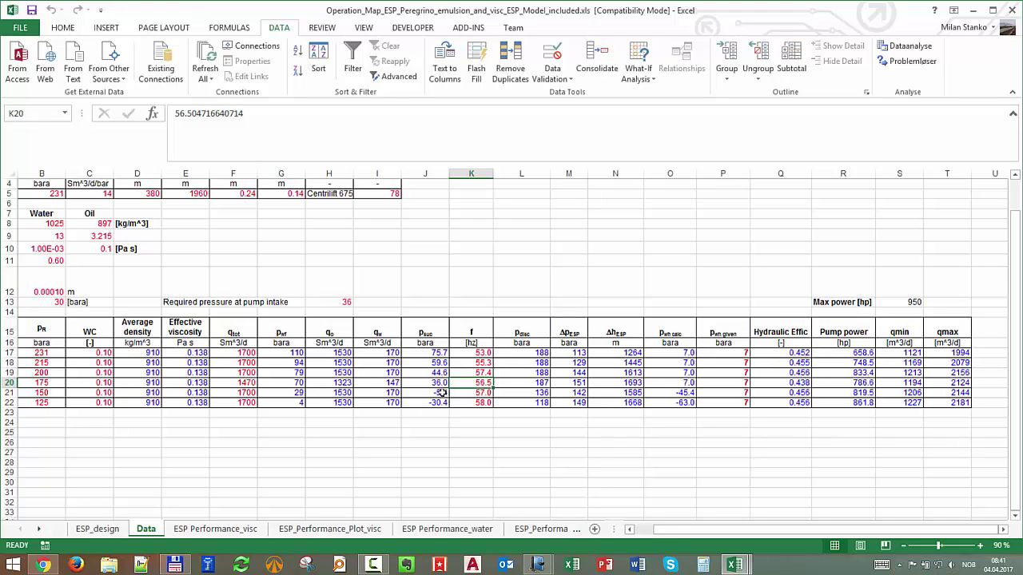
Solve for the total flow rate in F21 that brings the suction pressure in J21 to 36, keeping the Solver solution.
click(901, 69)
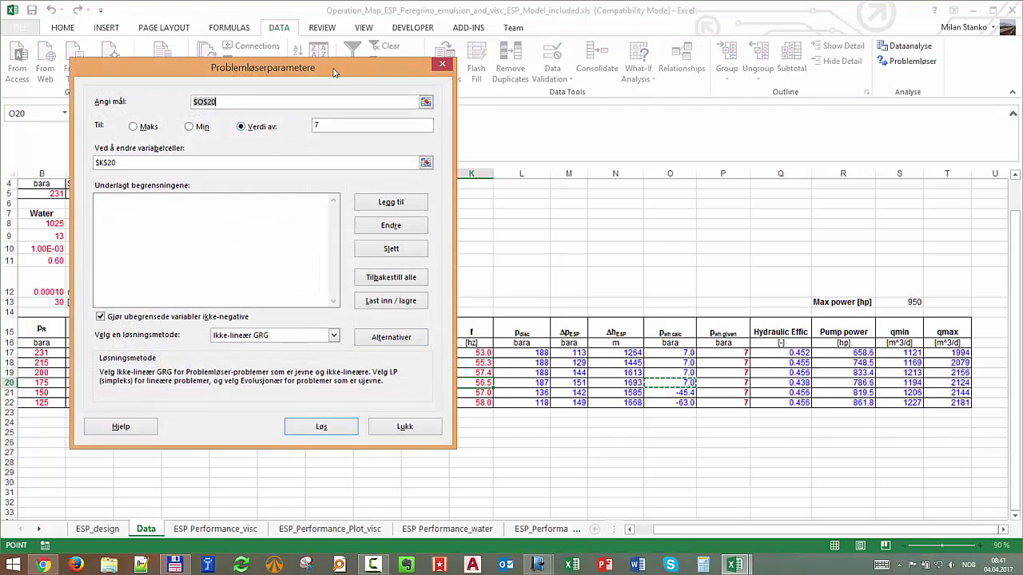
click(438, 387)
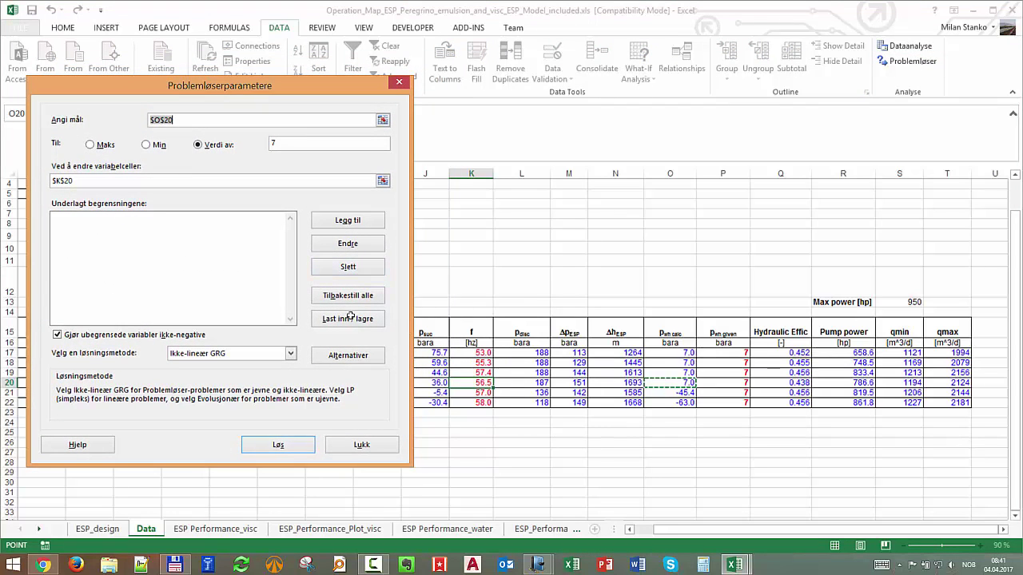
click(279, 142)
key(BackSpace)
text(36)
key(Tab)
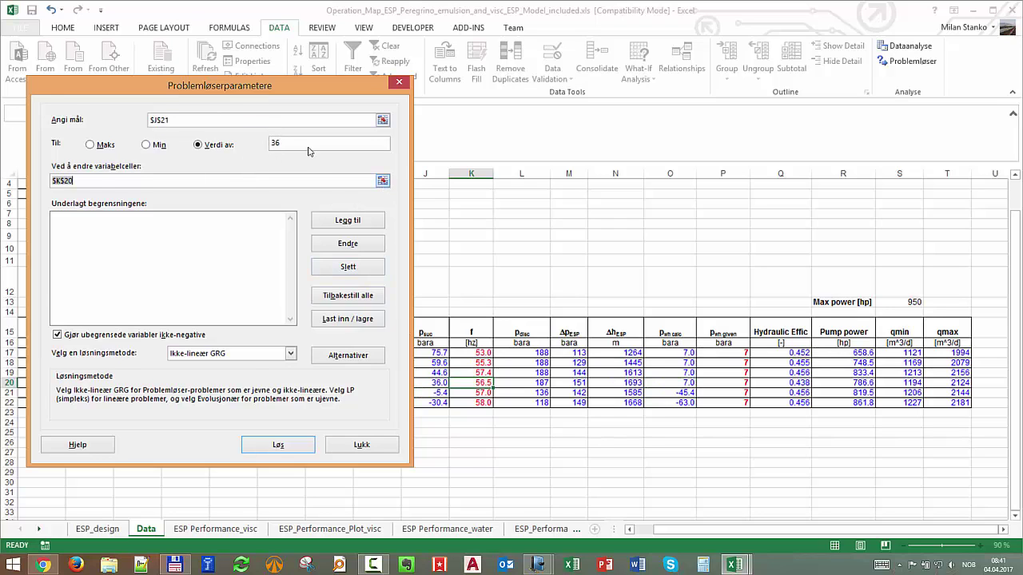
click(383, 181)
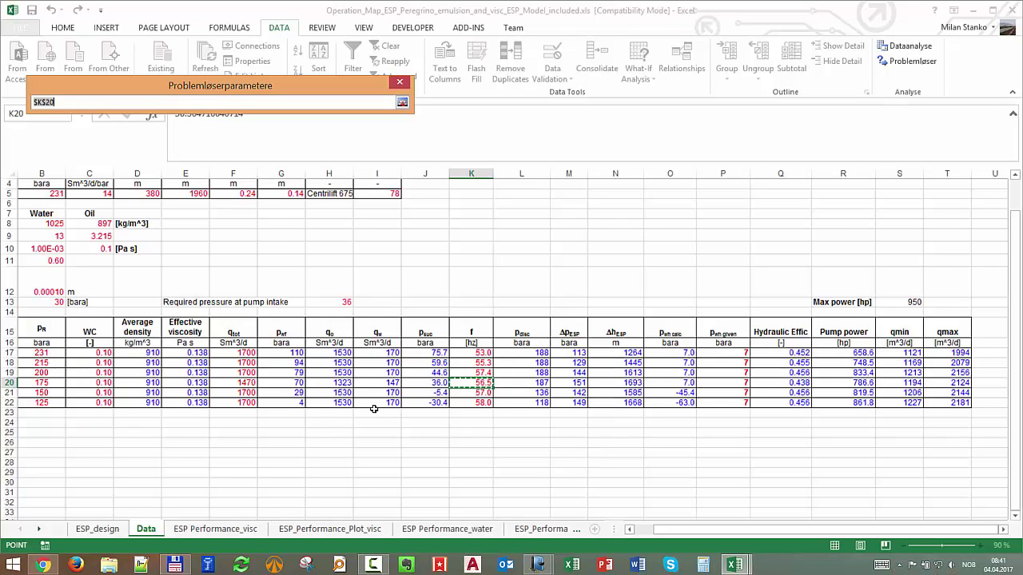
click(234, 394)
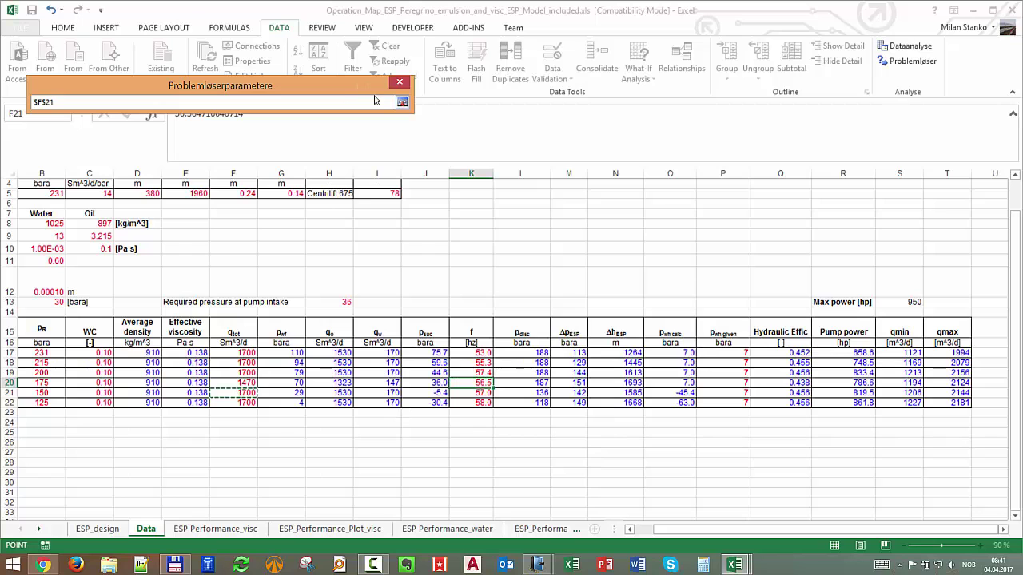
click(402, 103)
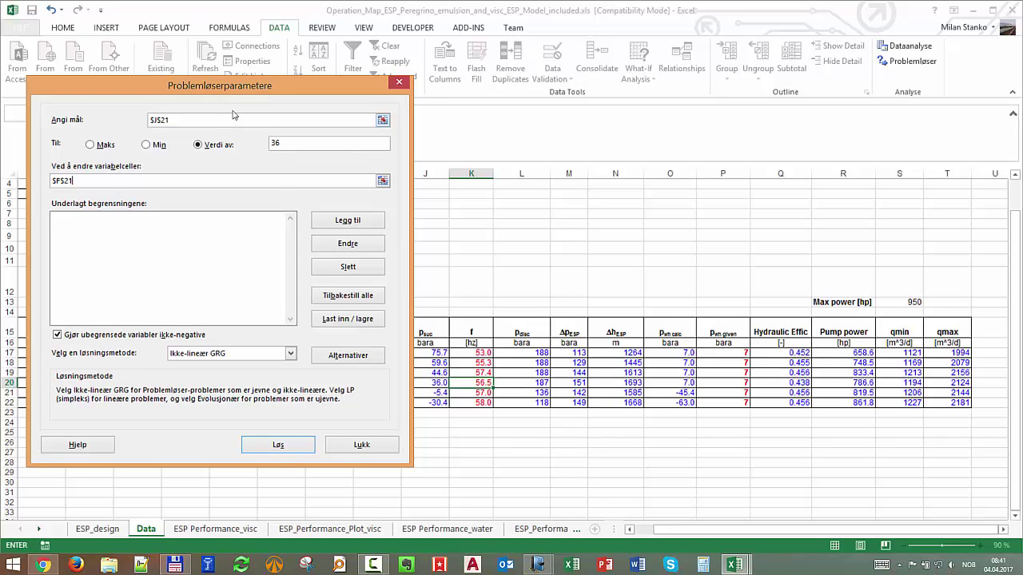
drag(249, 91, 242, 114)
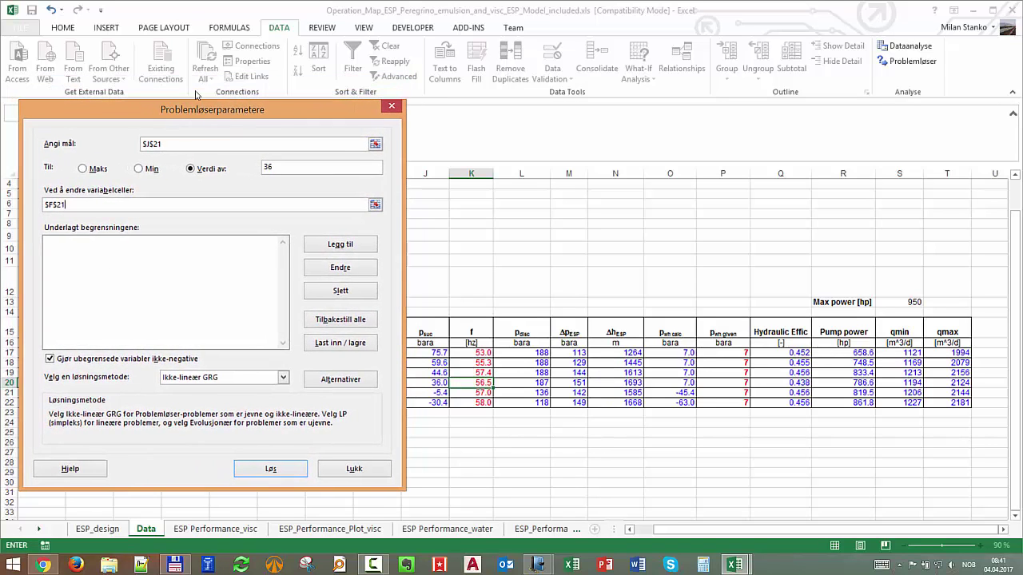
click(271, 468)
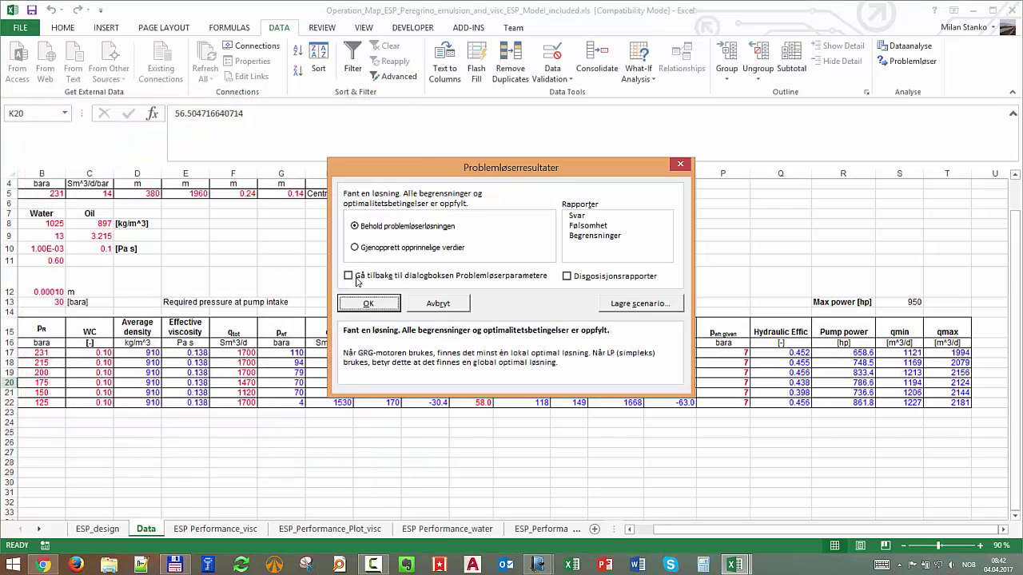
click(369, 303)
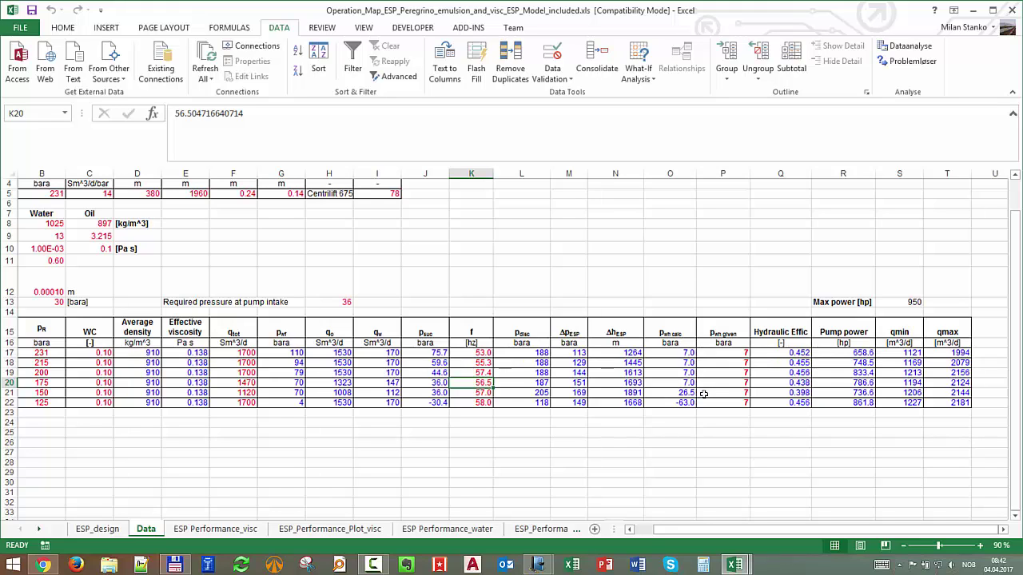
Mark the lower-left branch of the well network sketch in the 20170404 journal note with two short pen strokes, and return to the workbook.
click(482, 393)
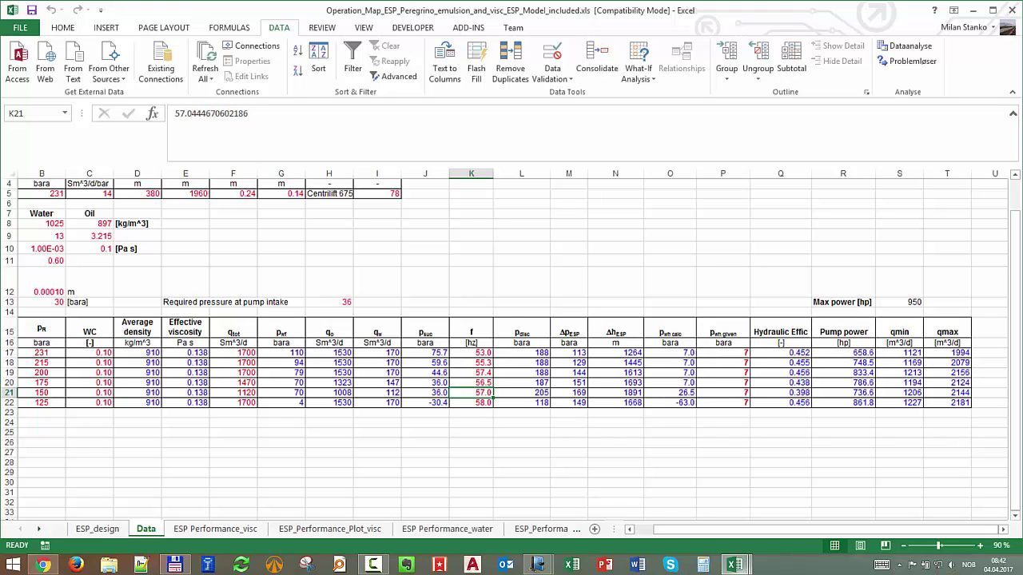
mouse_move(535, 565)
click(570, 507)
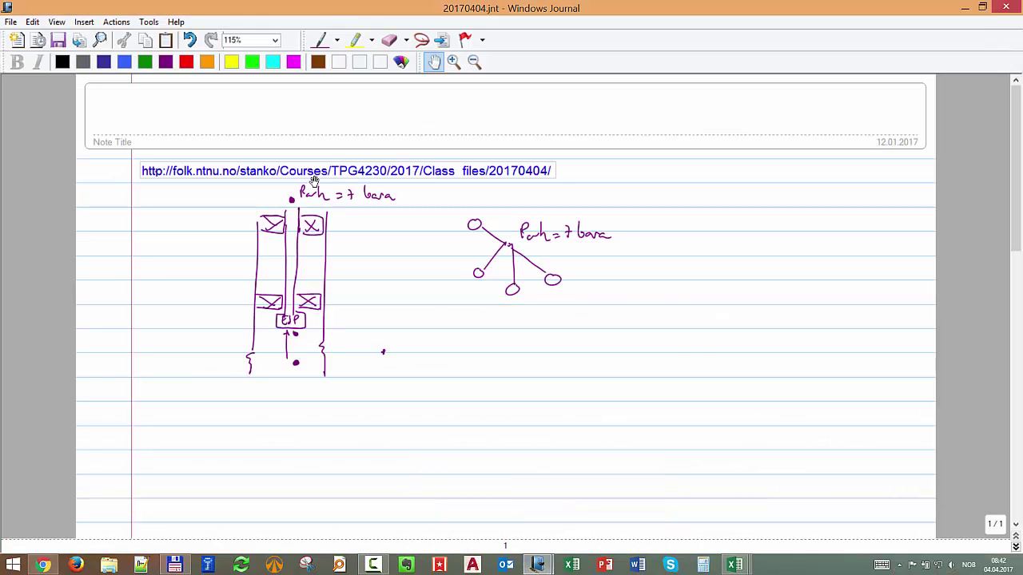
click(321, 39)
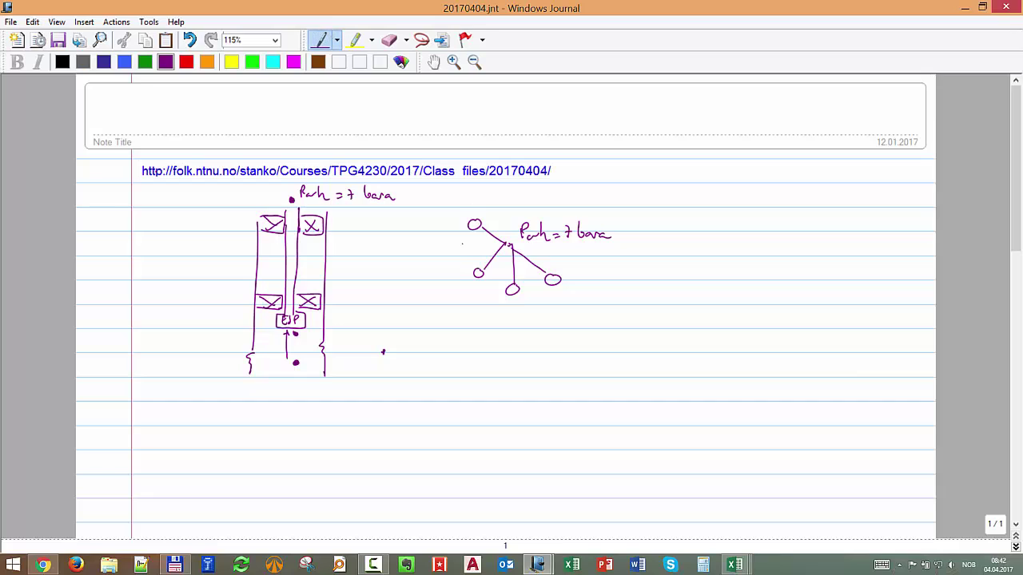
drag(488, 252, 481, 261)
mouse_move(490, 255)
mouse_down()
mouse_move(485, 265)
mouse_move(497, 261)
mouse_up()
click(965, 8)
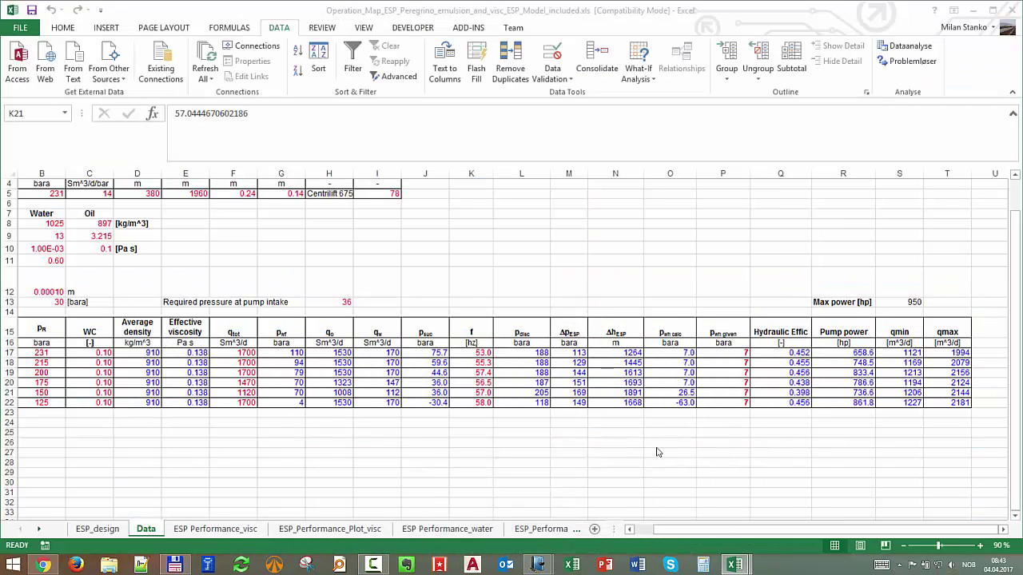
Inspect row 21 from the pump frequency to the given wellhead pressure, including the calculated wellhead pressure formula in O21.
click(484, 383)
key(Down)
key(Right)
key(Right)
key(Right)
key(Right)
key(Right)
key(Left)
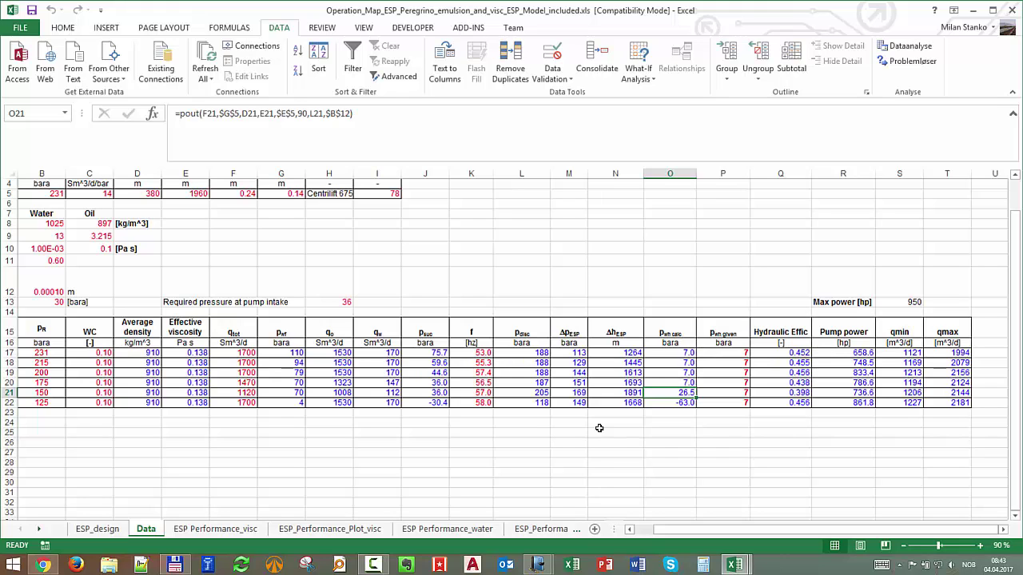
Solve for the pump frequency in K21 that brings the calculated wellhead pressure in O21 to 7, keeping the Solver solution.
click(907, 62)
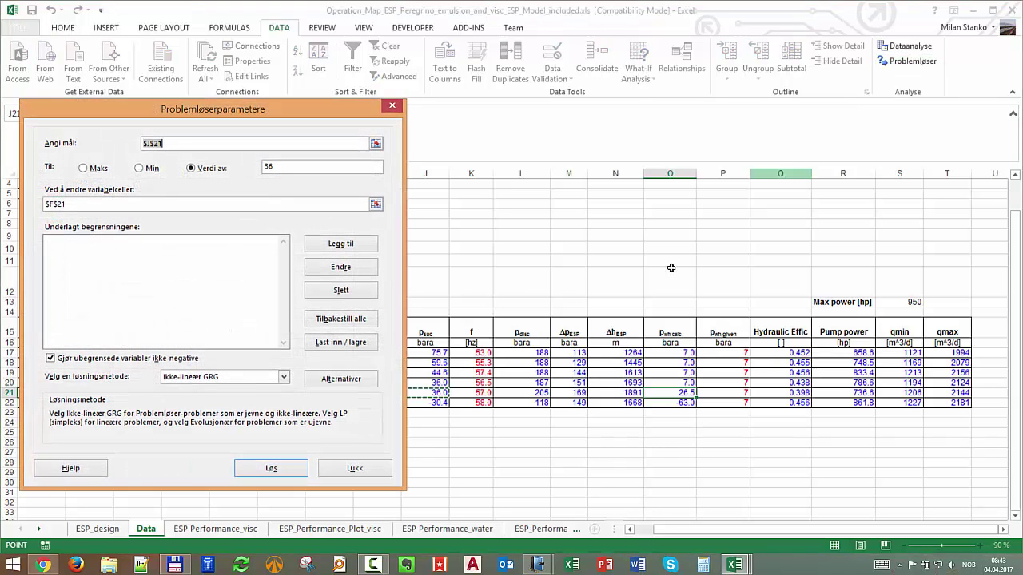
click(682, 394)
click(289, 171)
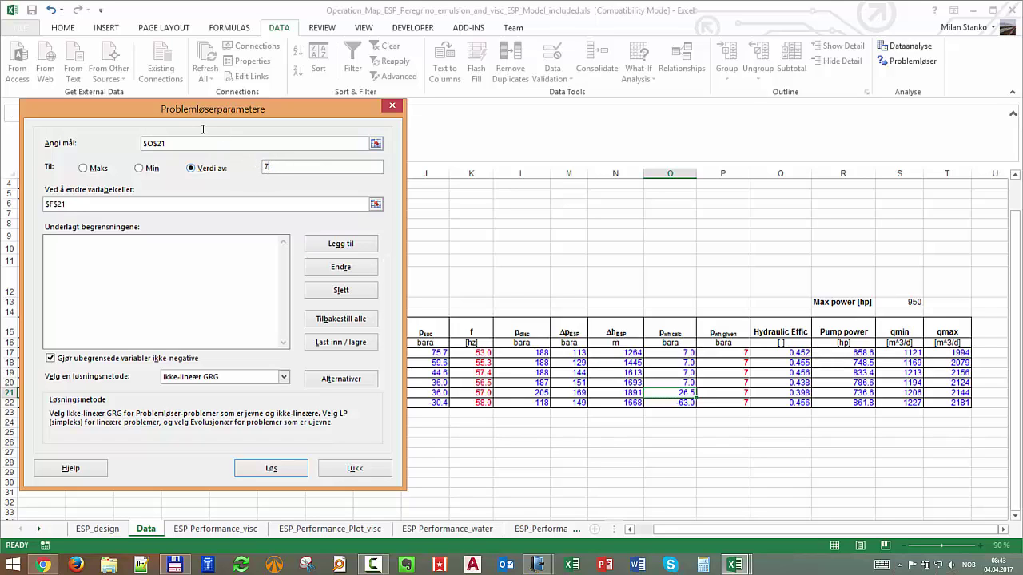
drag(85, 204, 42, 205)
click(473, 393)
click(256, 471)
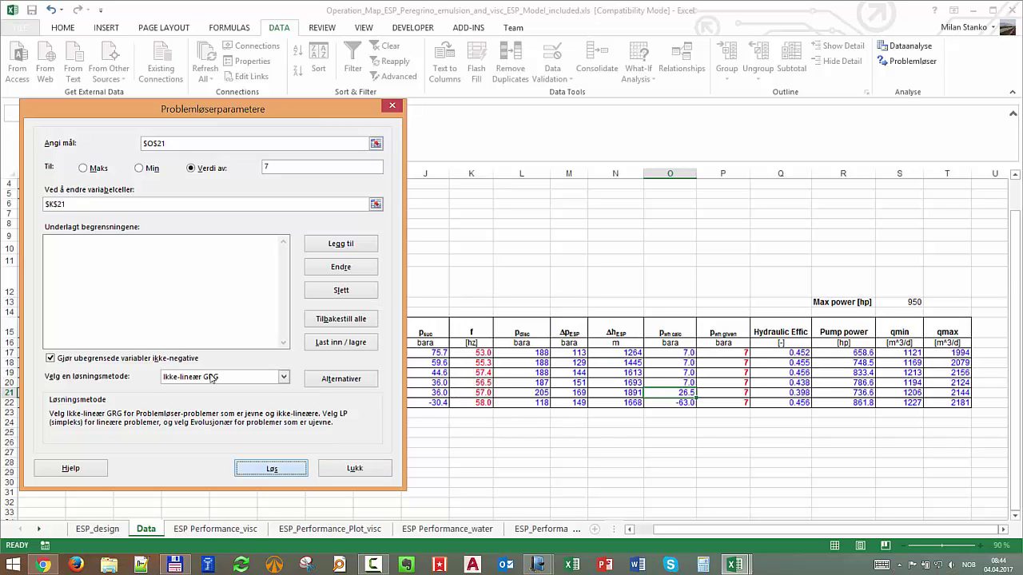
click(374, 306)
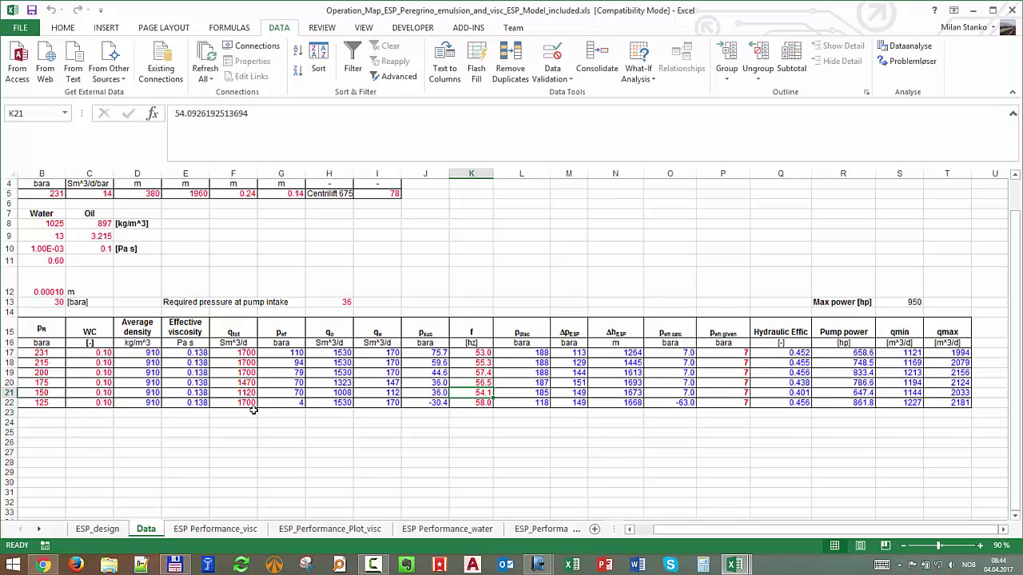
click(904, 62)
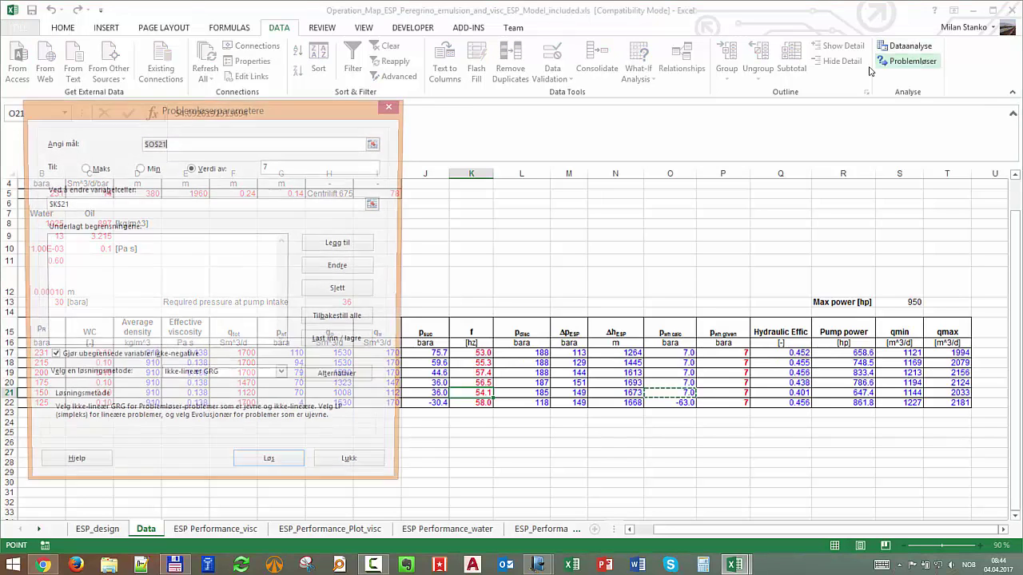
drag(267, 111, 739, 70)
click(428, 403)
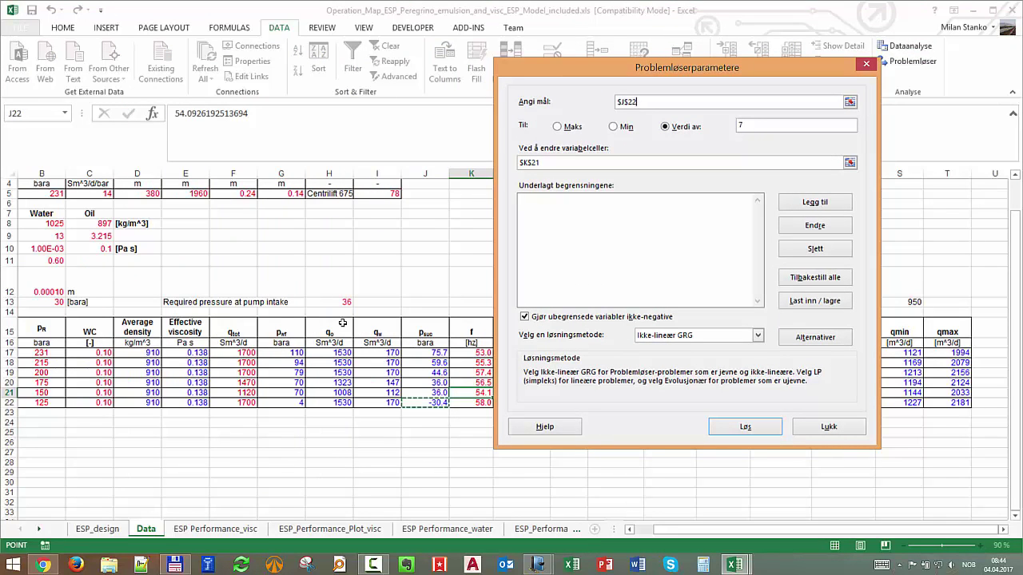
click(846, 432)
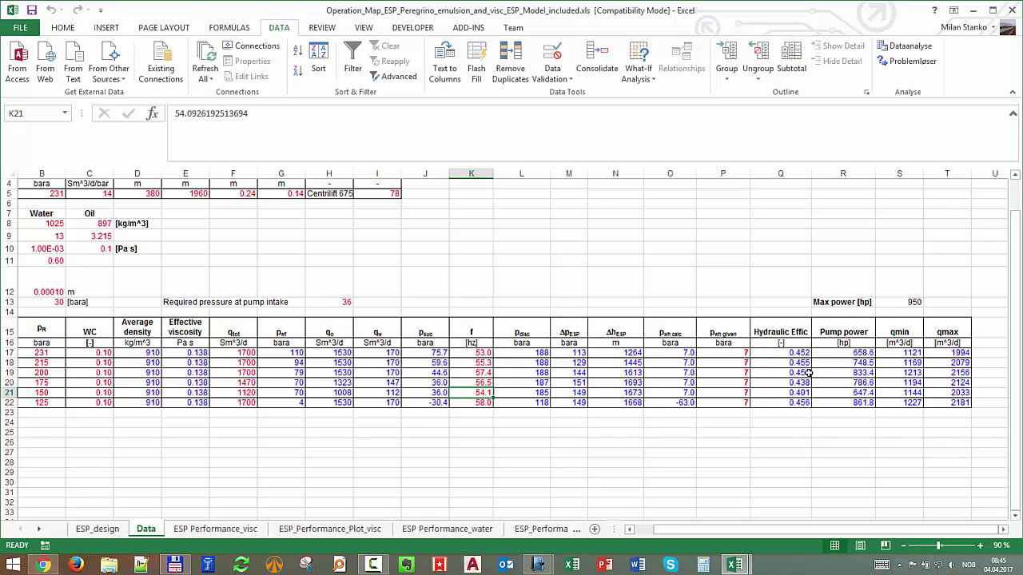
Reset all Solver parameters, then enter F21 as the objective and F21 and K21 as the variable cells.
click(904, 61)
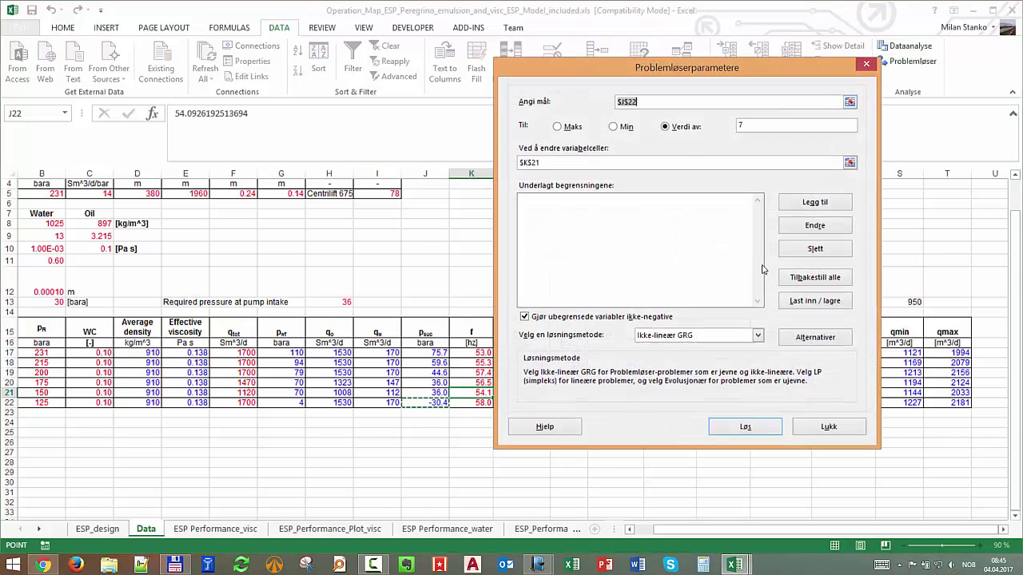
click(815, 277)
click(466, 327)
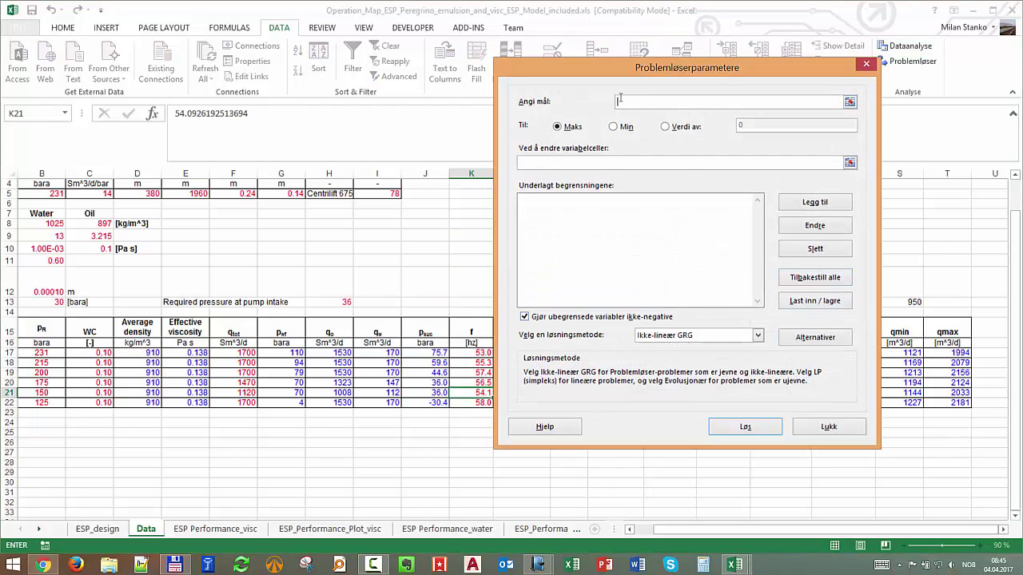
click(233, 392)
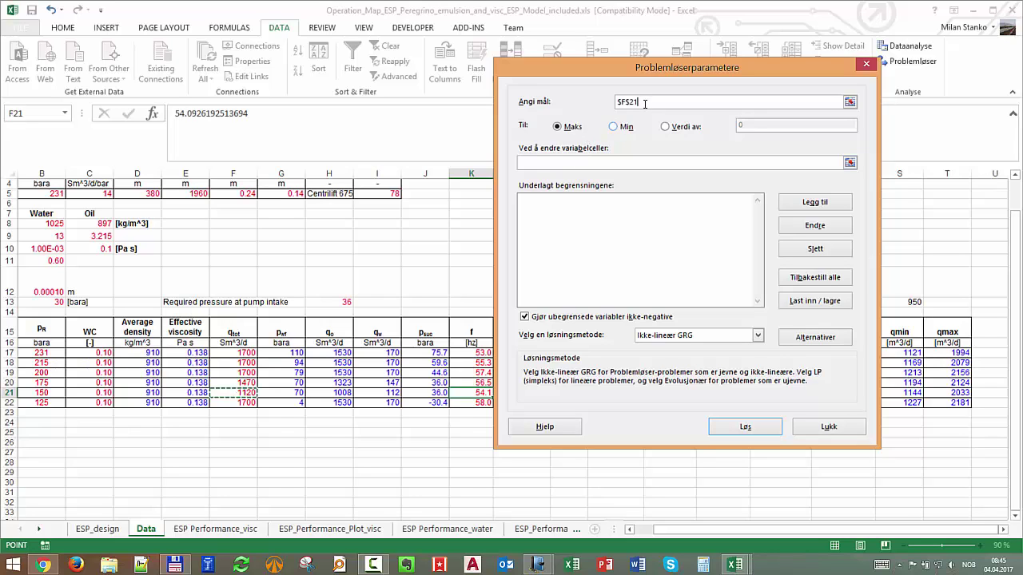
click(573, 163)
click(233, 393)
ctrl+click(472, 392)
Set the Solver objective to the calculated wellhead pressure in O22 with a target value of 7.
drag(662, 78, 214, 92)
click(180, 117)
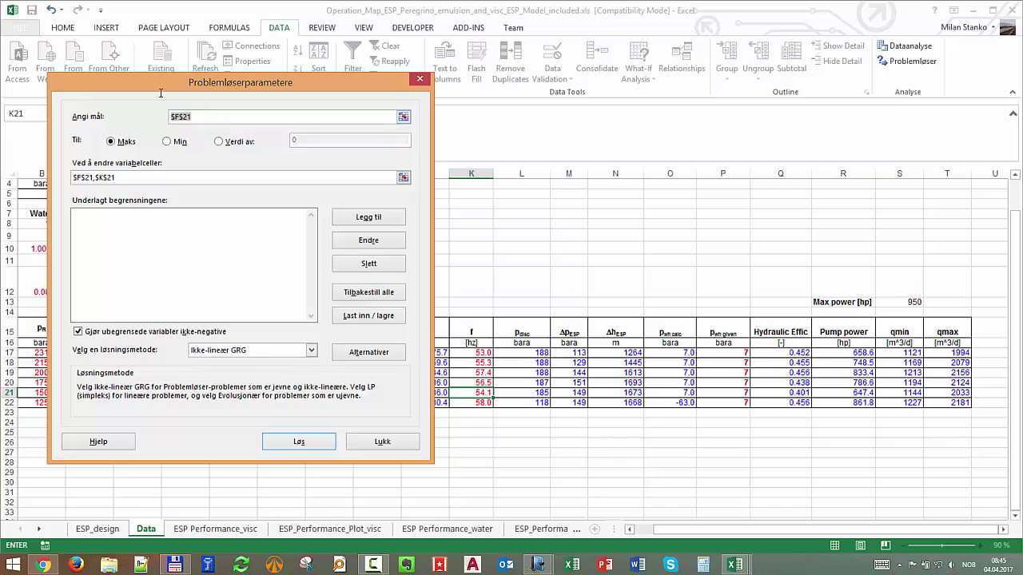
click(678, 402)
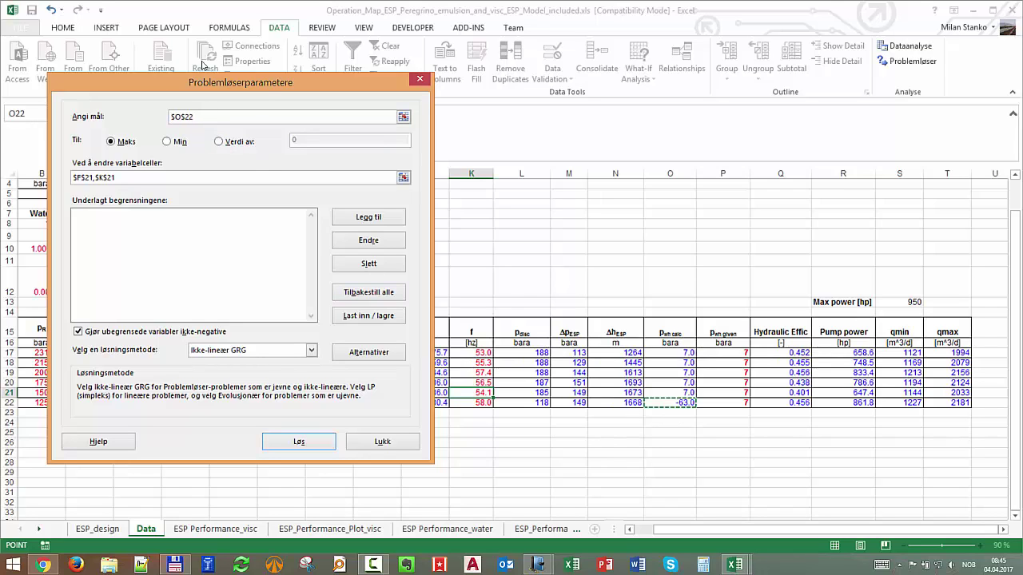
click(220, 142)
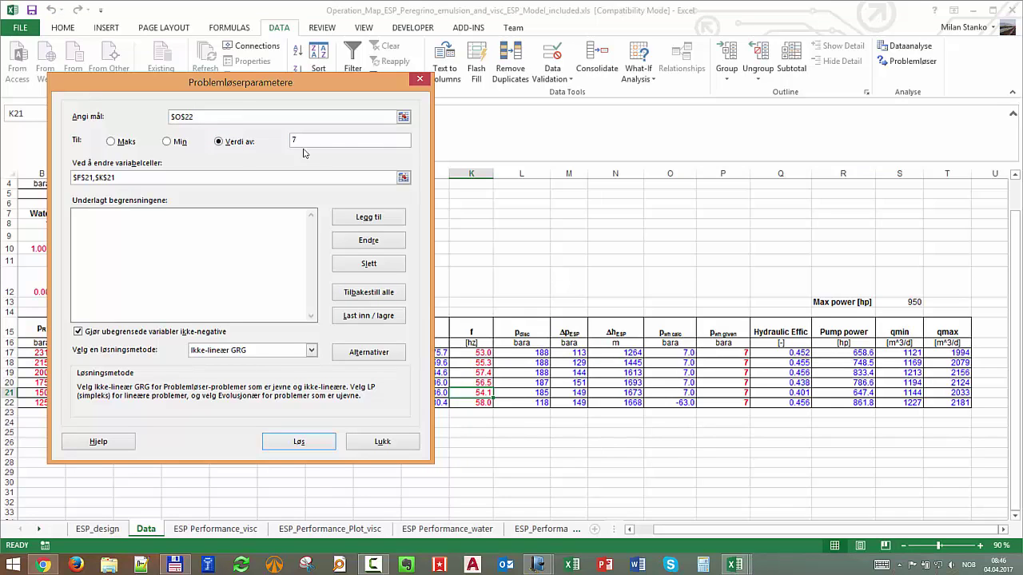
drag(274, 85, 731, 46)
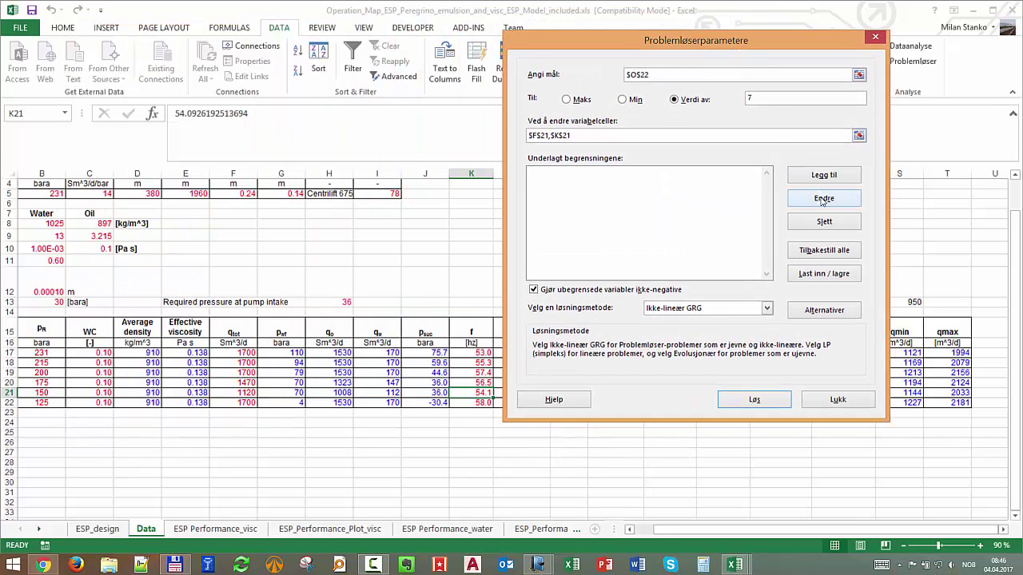
Add a Solver constraint keeping the suction pressure J22 at or above the required intake pressure in H13.
click(823, 178)
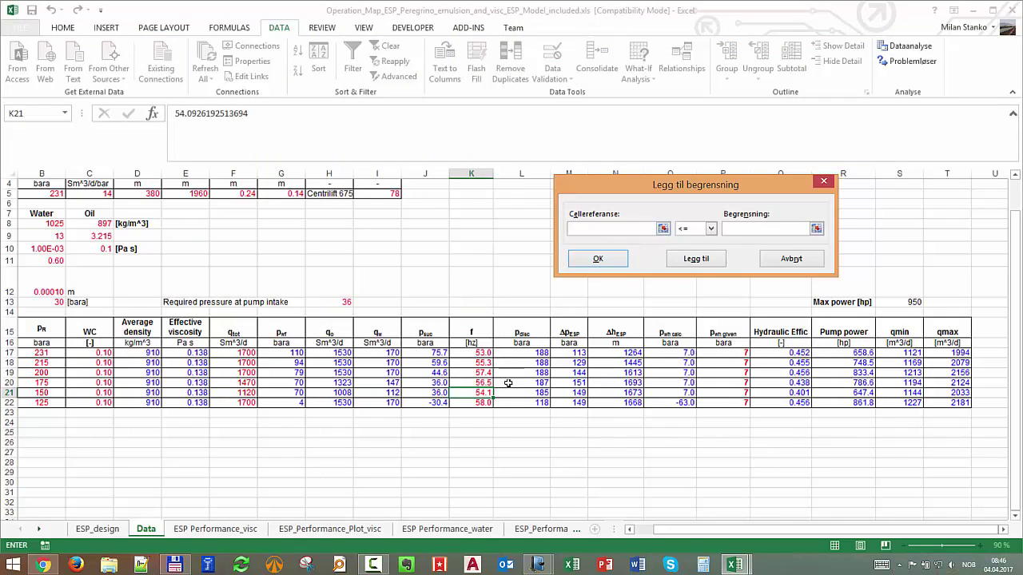
click(423, 403)
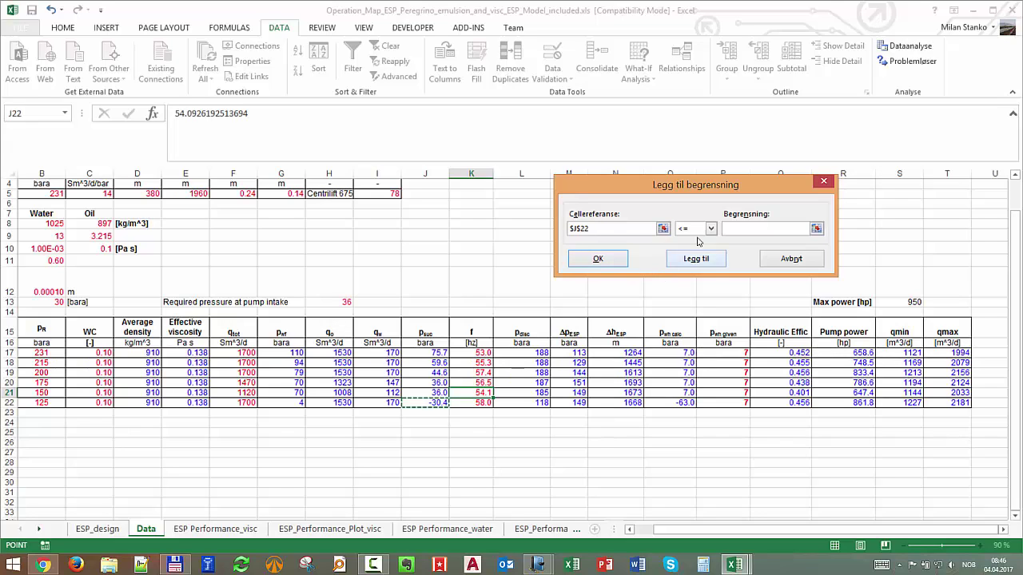
click(710, 229)
click(696, 258)
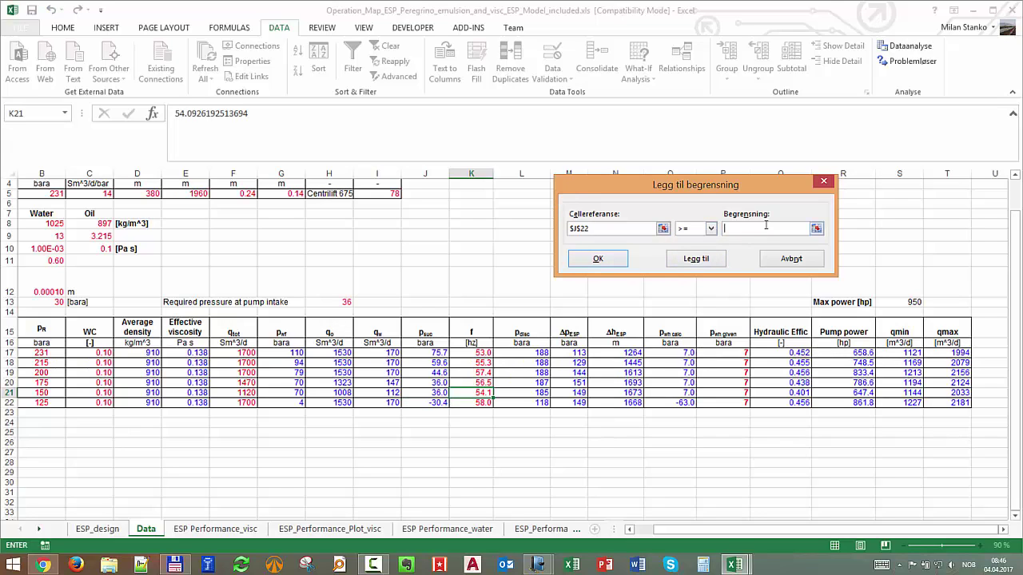
click(343, 299)
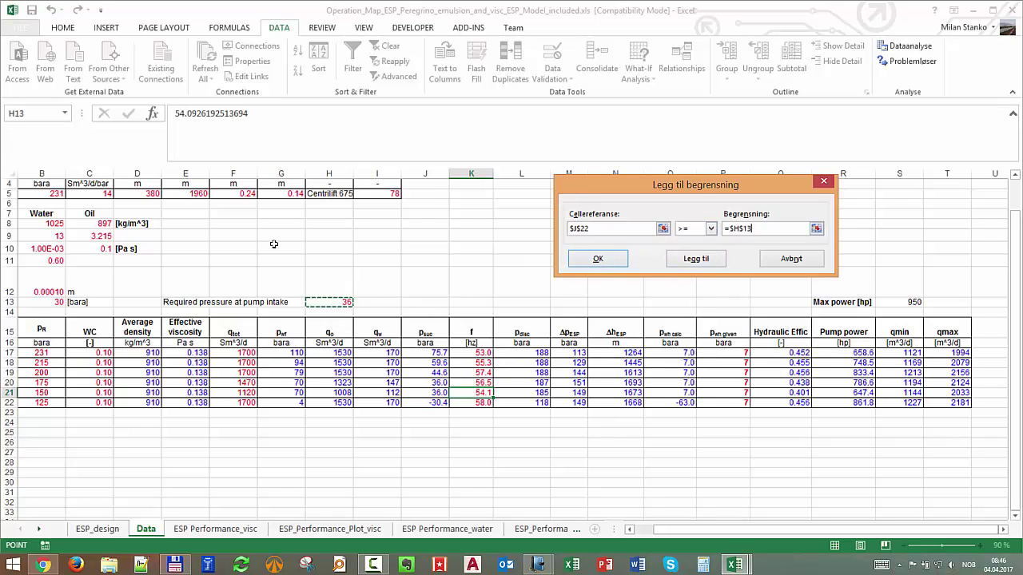
click(704, 260)
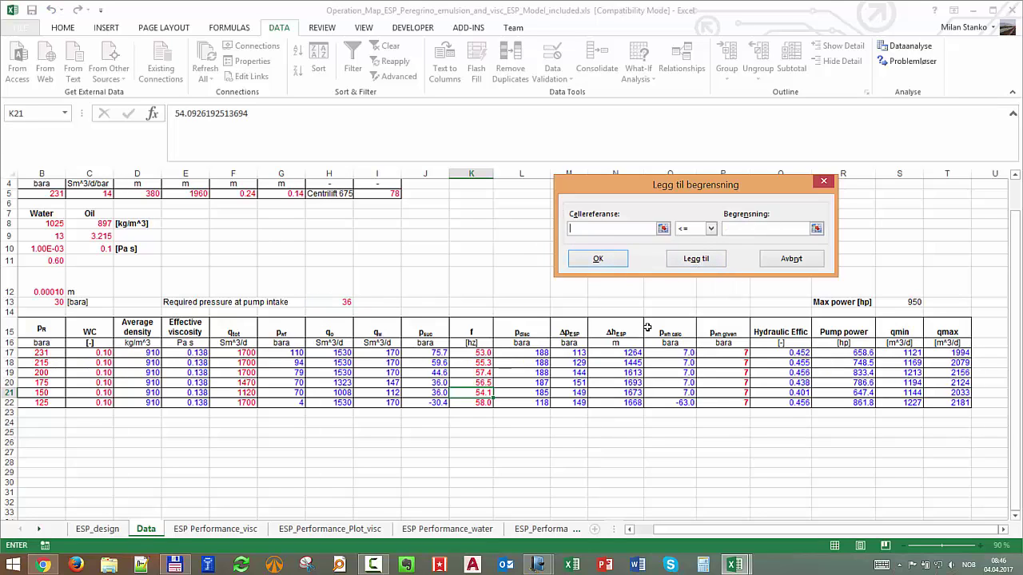
Add a Solver constraint limiting the pump power in R22 to at most the maximum power in S13.
click(835, 402)
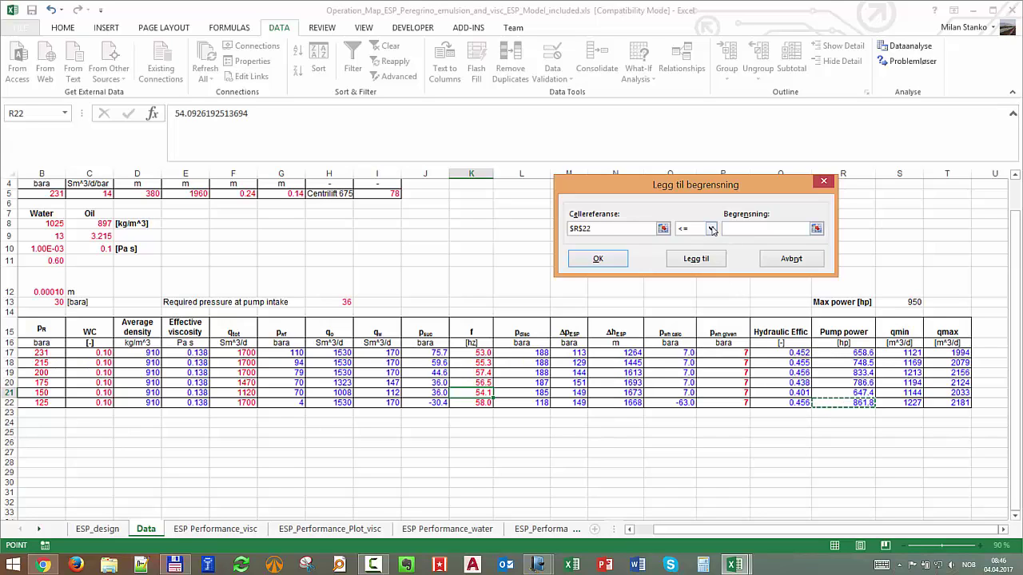
click(779, 231)
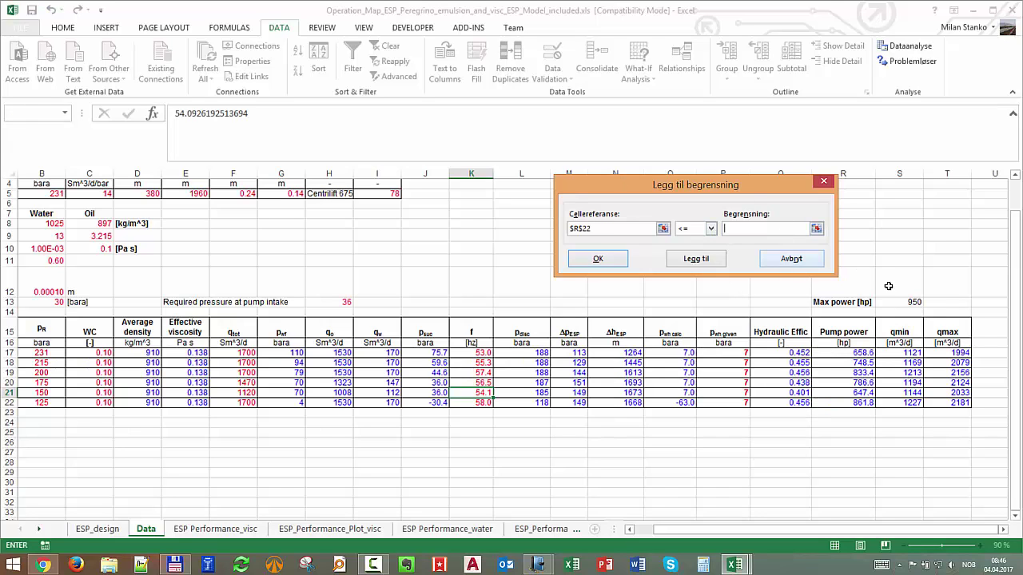
click(911, 303)
click(694, 260)
click(696, 258)
Try to cap the total flow rate at the maximum flow, adding the constraint as T22 <= T22.
click(232, 403)
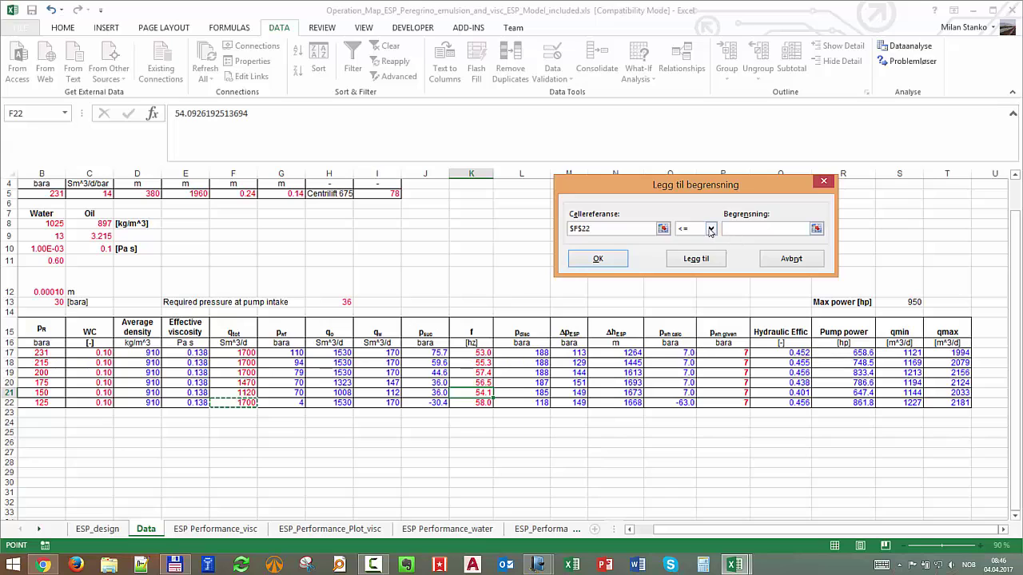
click(944, 403)
click(692, 258)
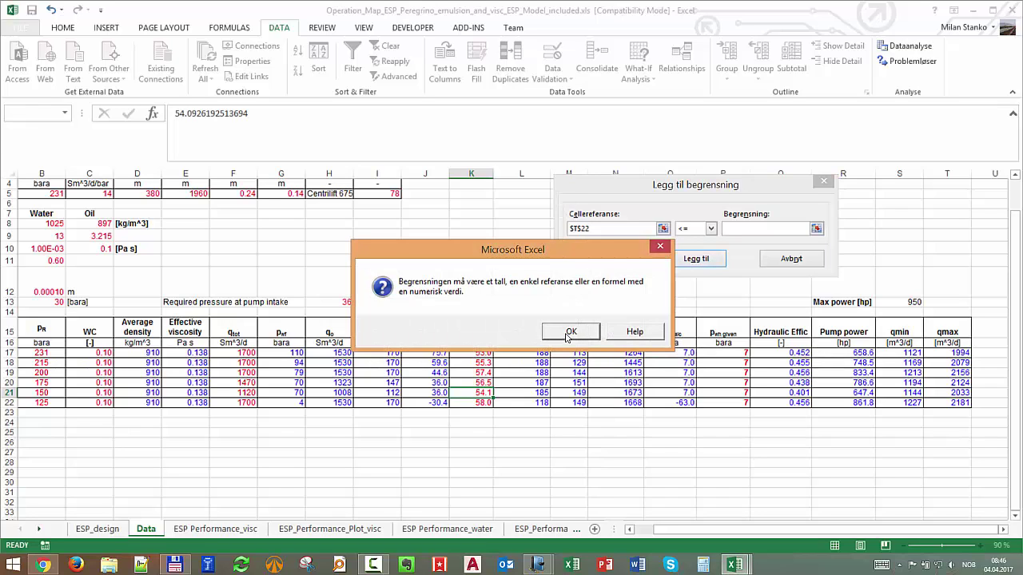
click(571, 333)
click(945, 404)
click(696, 259)
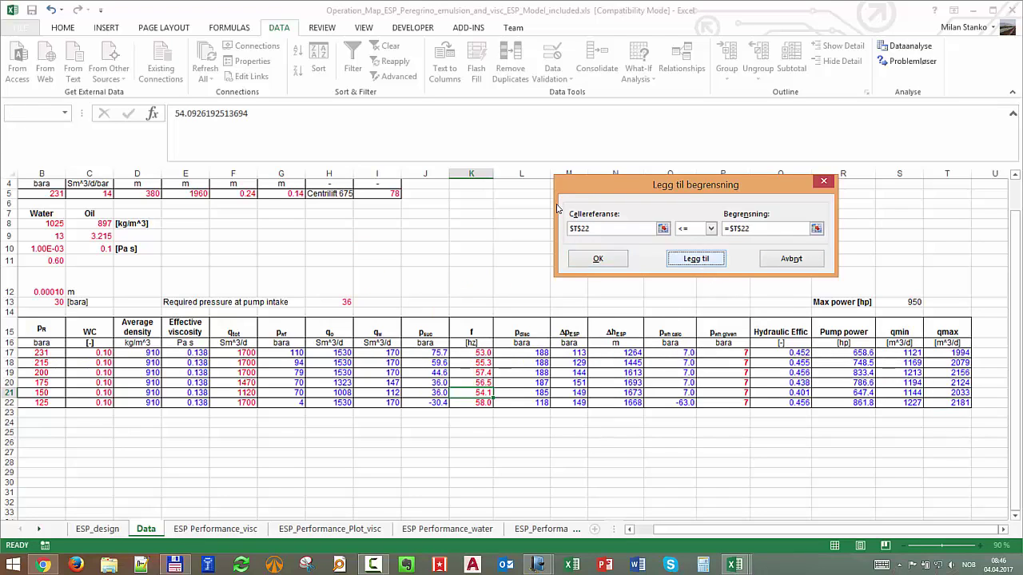
Add a constraint keeping the total flow rate F22 at or above the minimum flow in S22, and finish adding constraints.
click(233, 402)
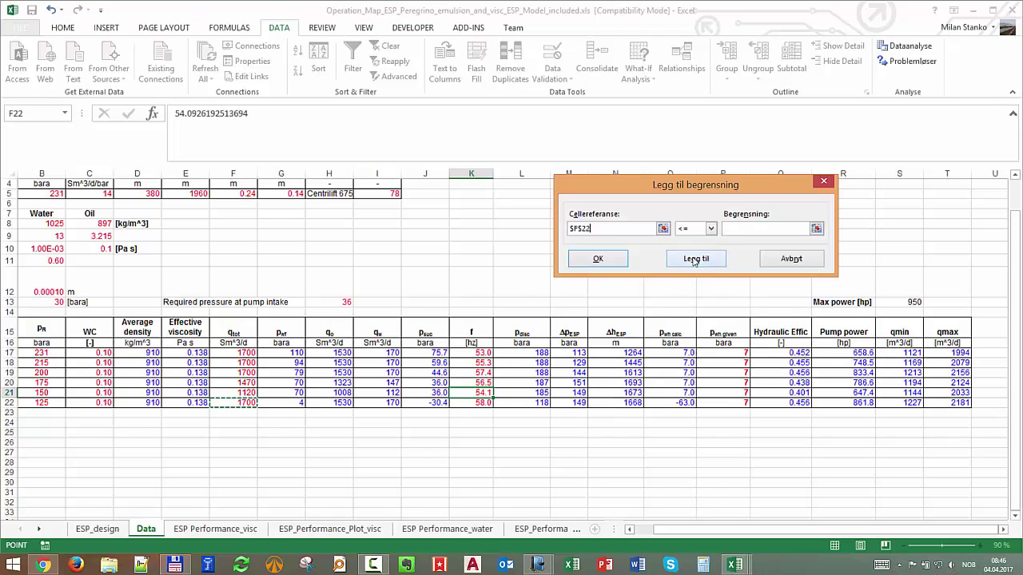
click(711, 229)
click(689, 261)
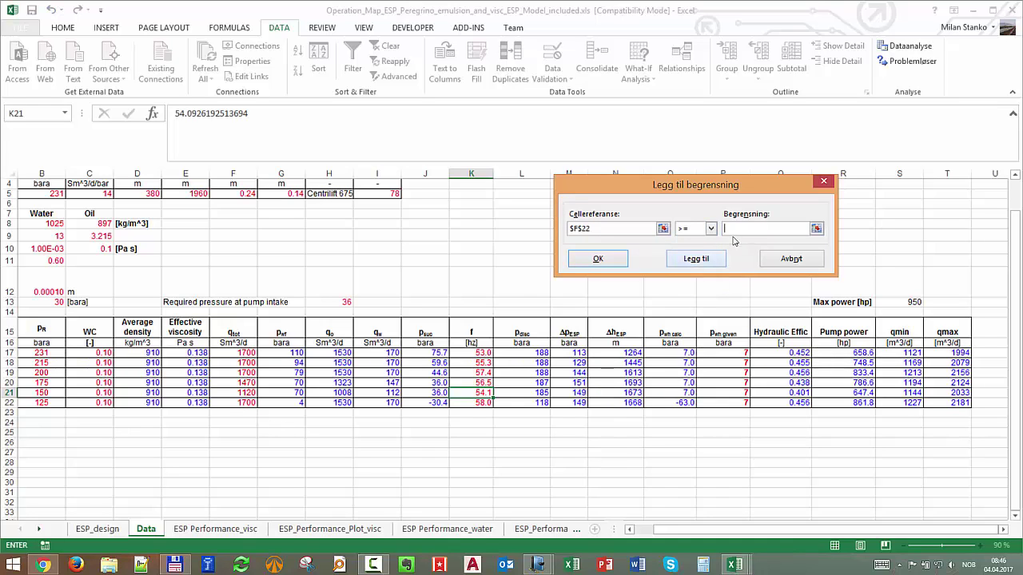
click(898, 402)
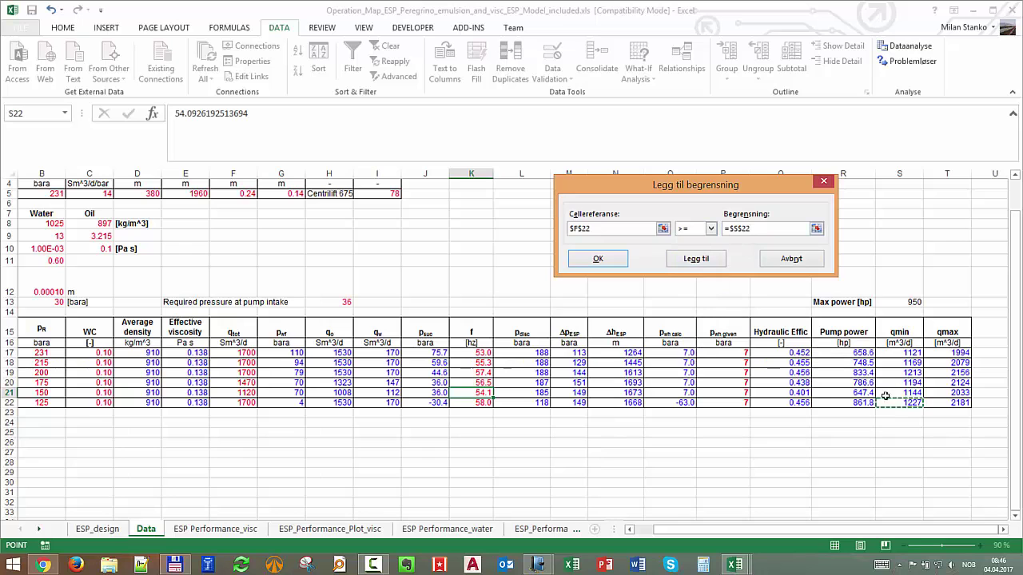
click(600, 259)
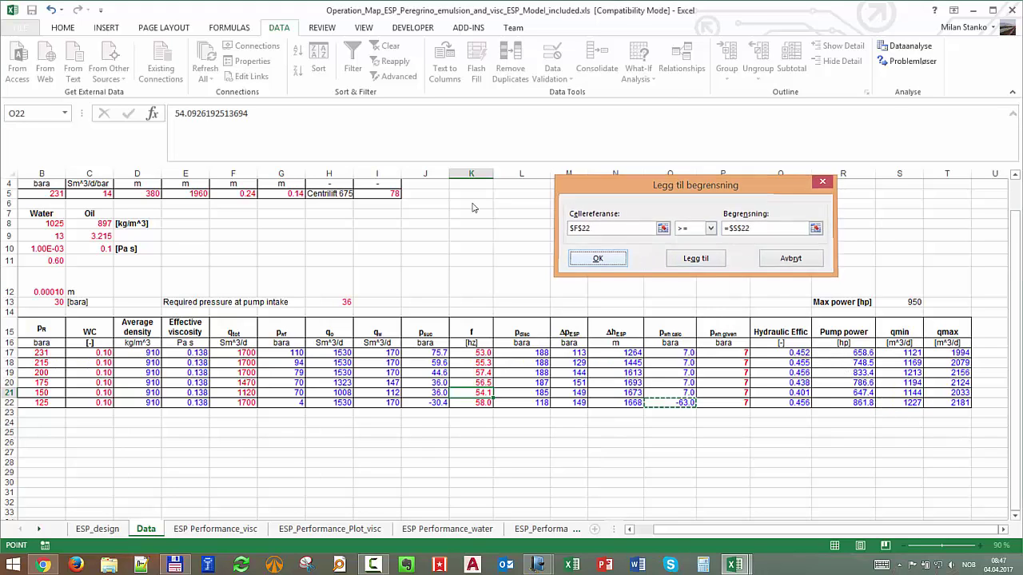
Add a Solver constraint limiting the pump frequency in K22 to at most 60.
drag(748, 40, 675, 84)
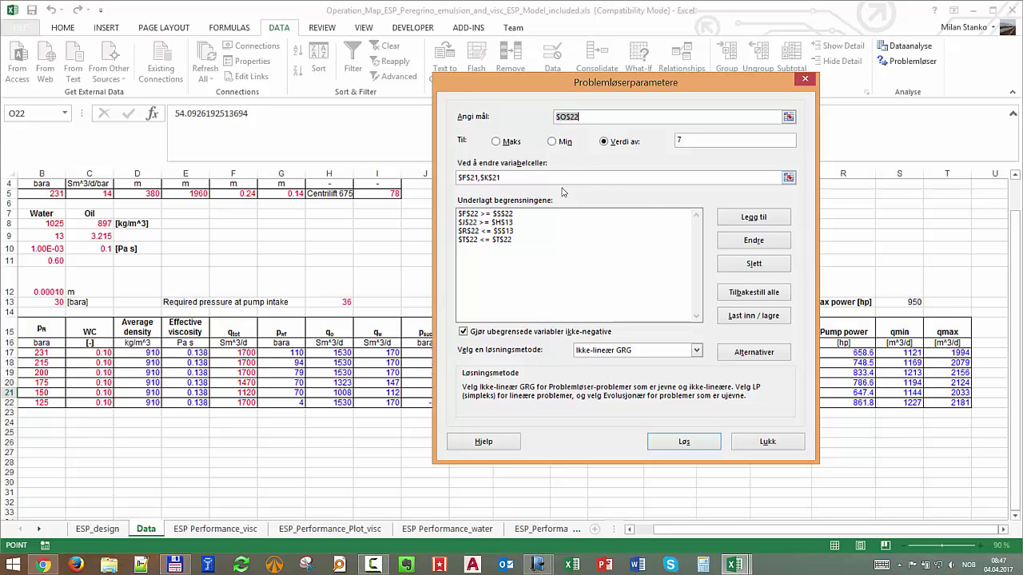
click(754, 217)
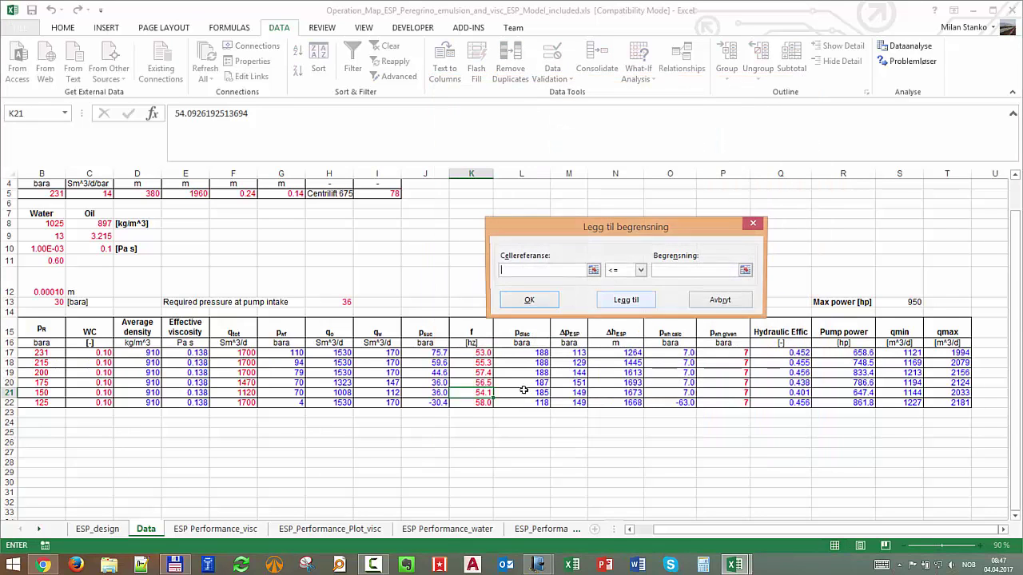
click(474, 405)
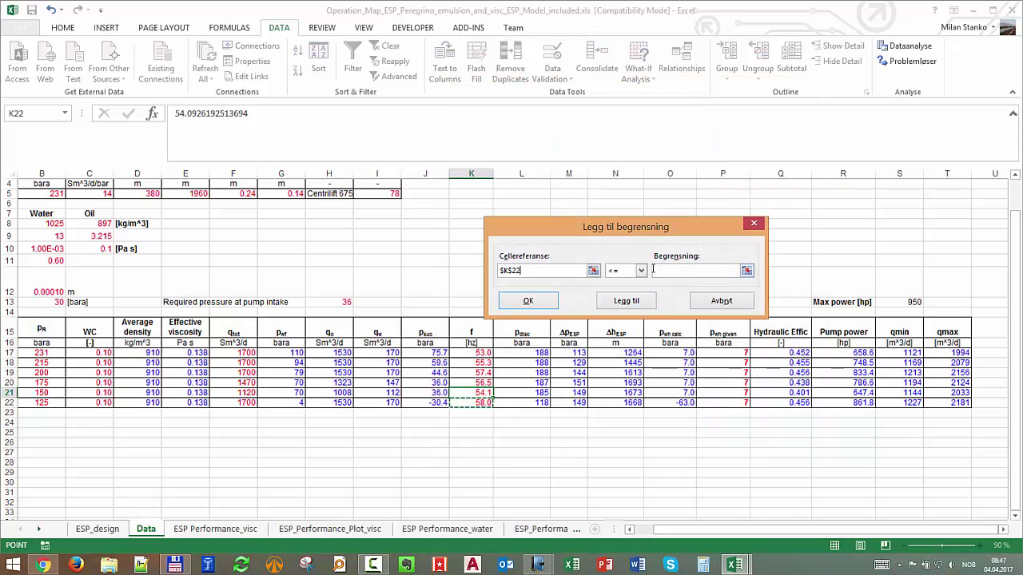
text(65)
click(626, 300)
Add a Solver constraint keeping the pump frequency in K22 at or above 30.
click(479, 403)
click(640, 272)
click(629, 300)
click(677, 271)
text(30)
click(528, 301)
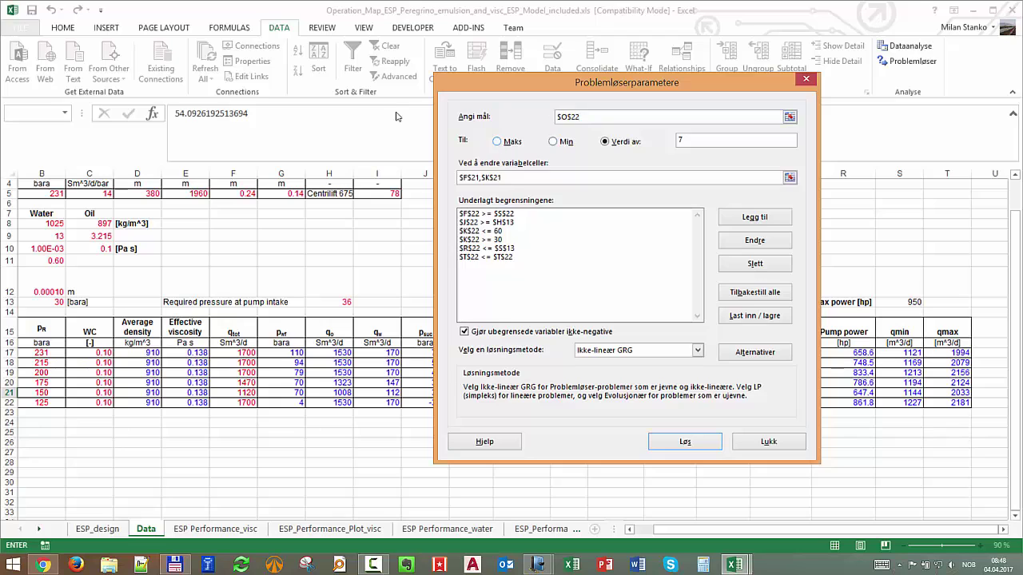
Make the Solver maximize the total flow rate F22, and add a constraint that O22 equals the given wellhead pressure P22.
click(497, 142)
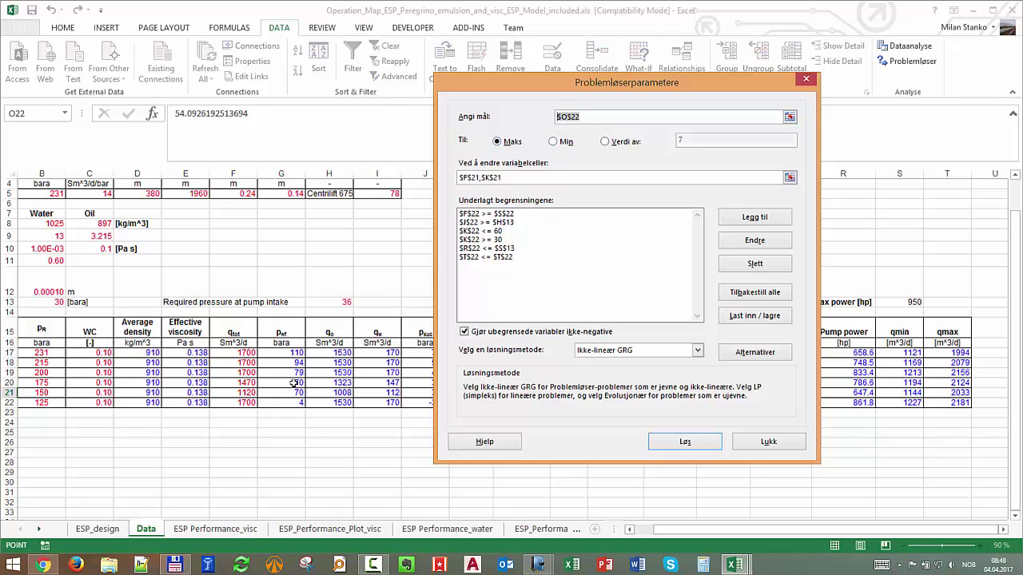
click(244, 403)
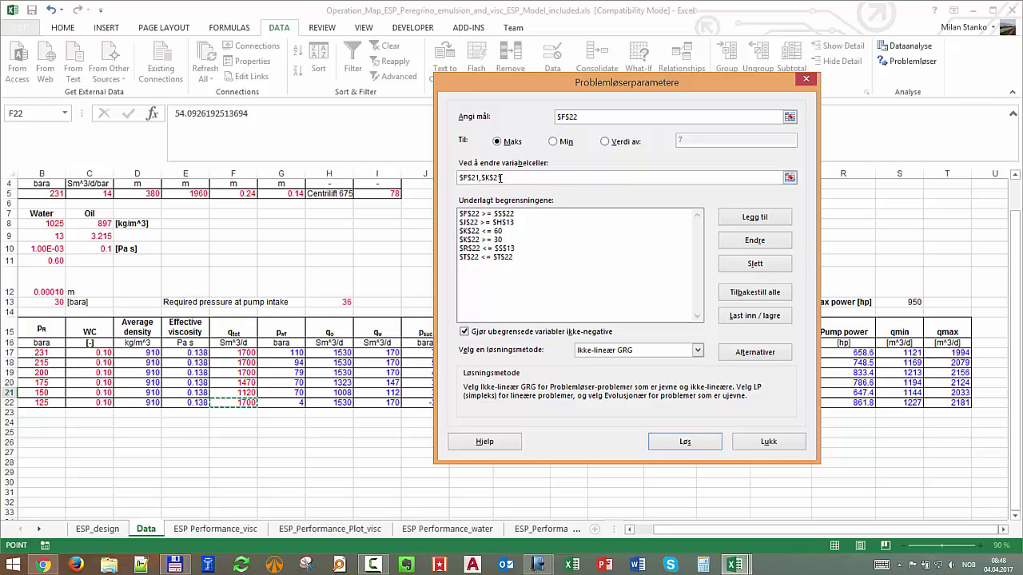
click(747, 223)
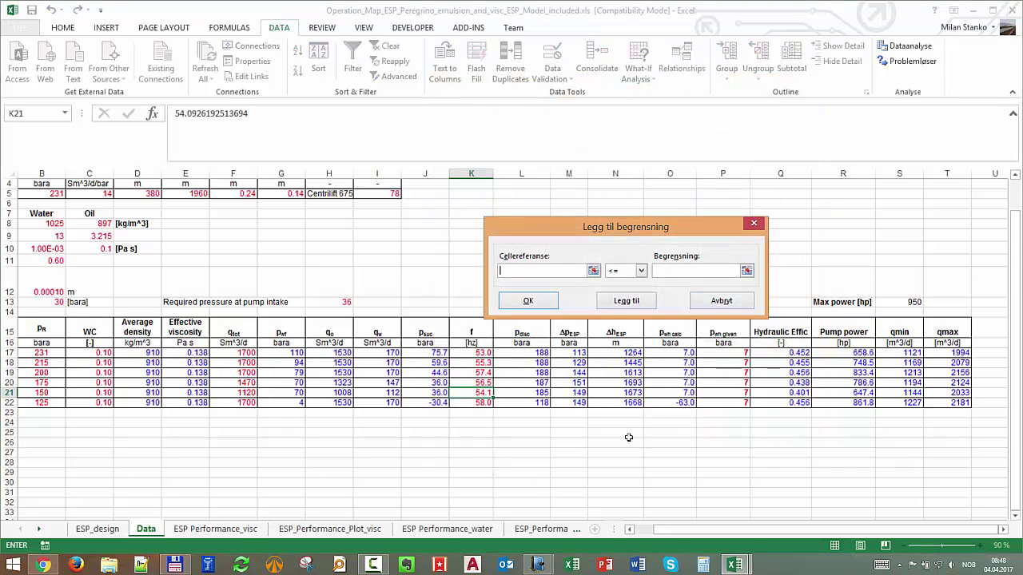
click(687, 403)
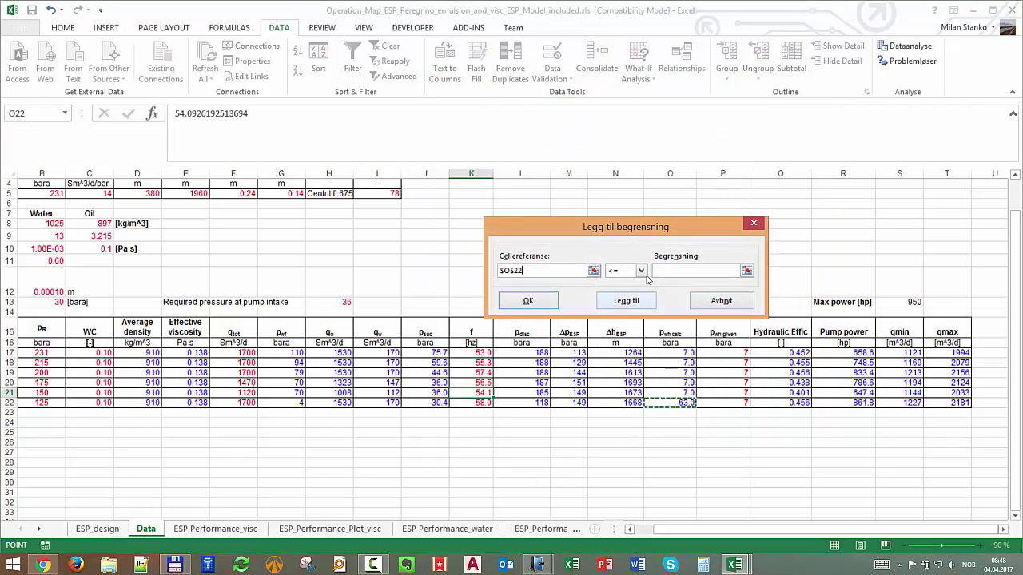
click(641, 271)
click(627, 294)
click(732, 403)
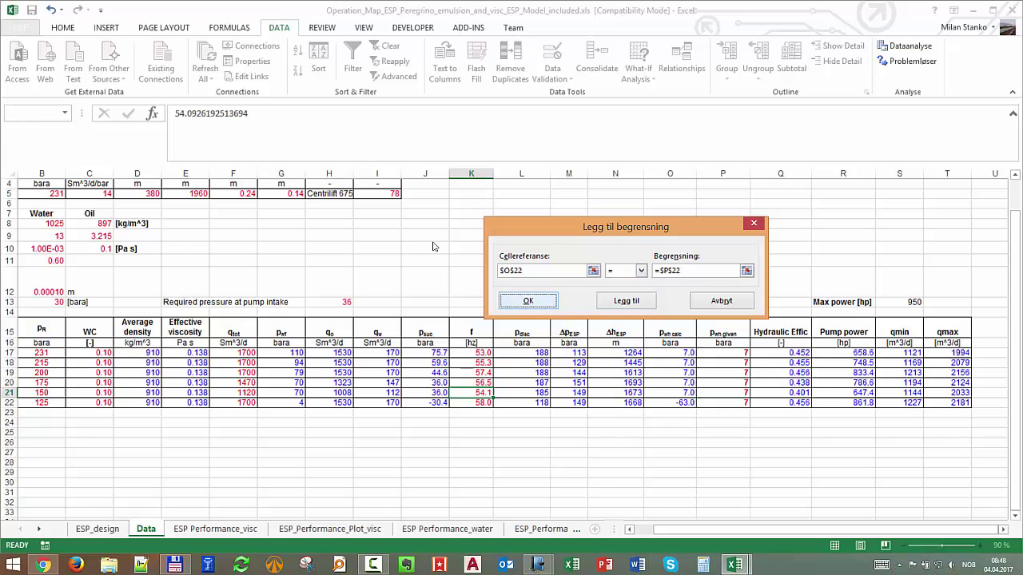
key(Return)
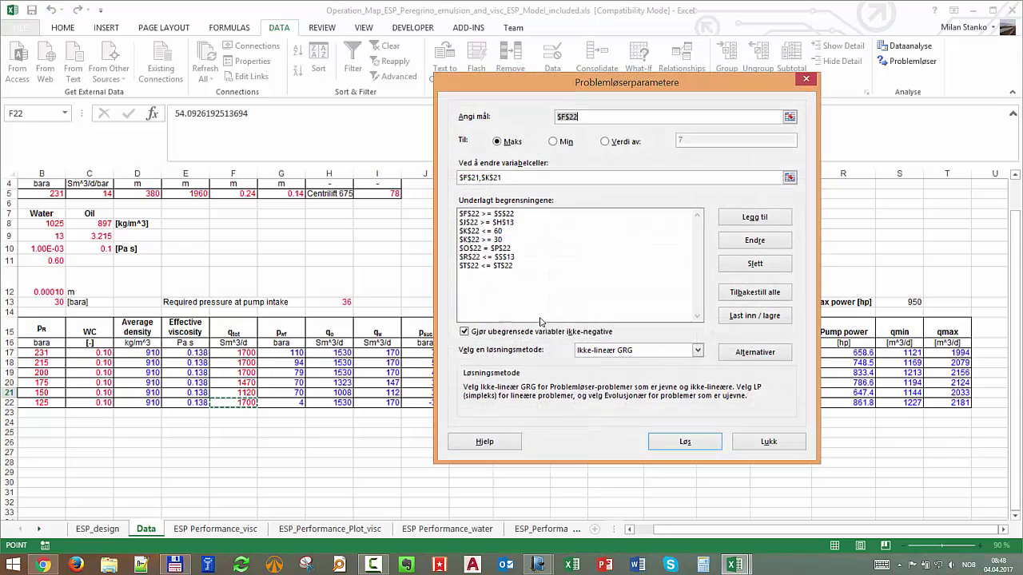
Add a Solver constraint limiting the total flow rate in F22 to at most 1700.
click(751, 222)
click(245, 404)
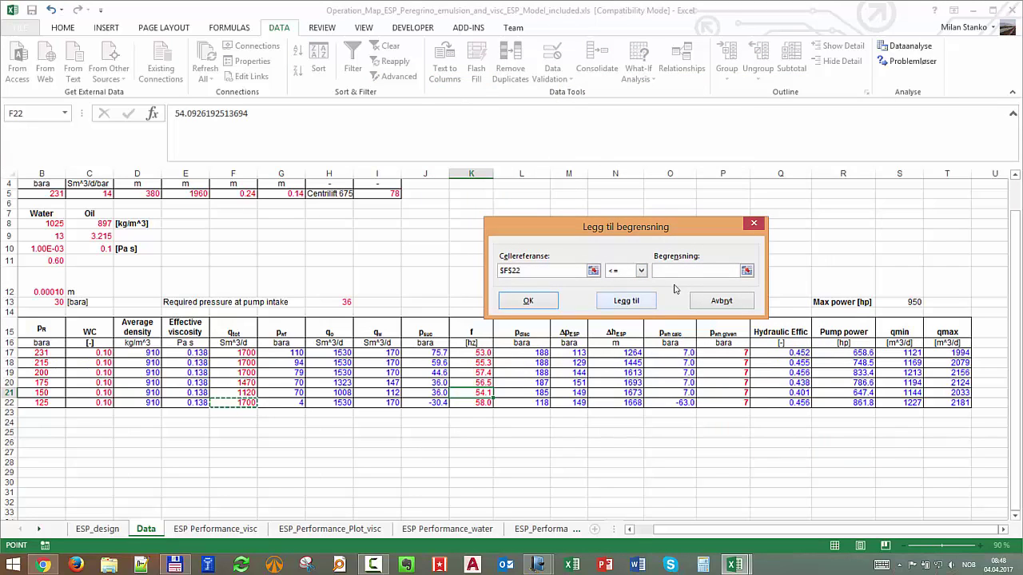
click(682, 273)
text(1700)
click(528, 301)
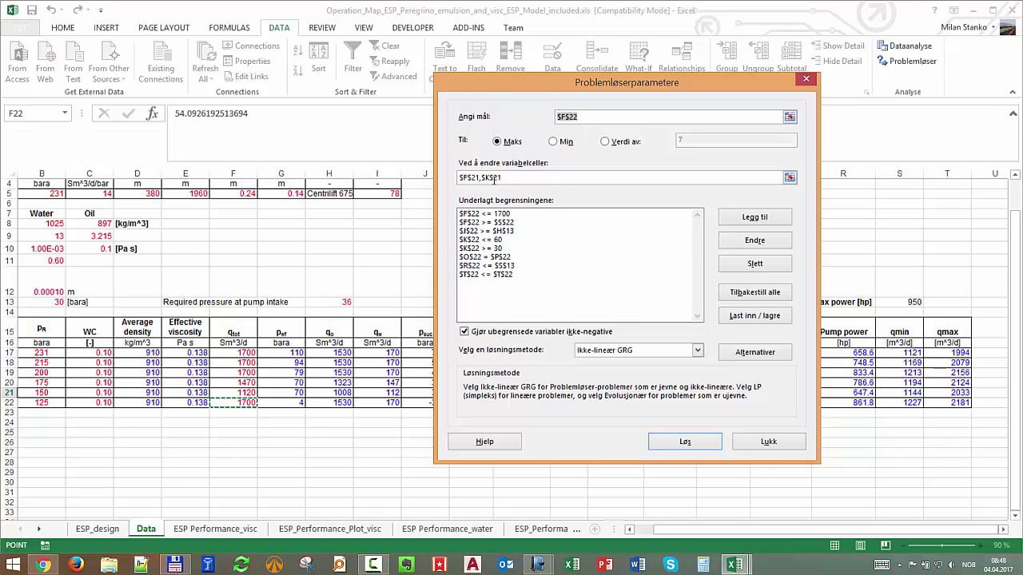
Change the Solver variable cells to F22 and K22.
drag(468, 77, 611, 91)
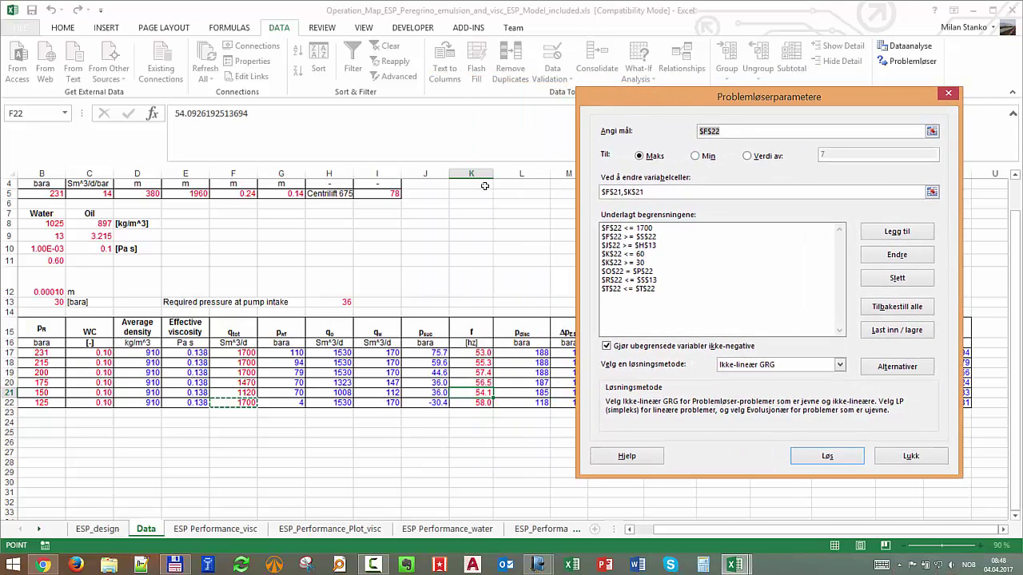
click(624, 193)
key(BackSpace)
text(2)
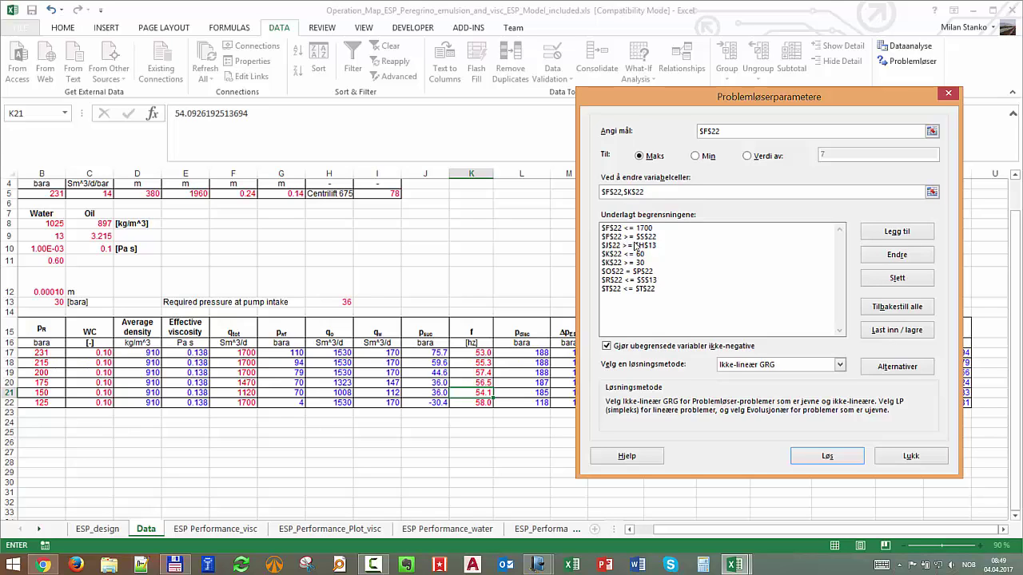
Correct the Solver constraint on T22 so that F22 is at most T22, and solve the model.
drag(787, 103, 533, 67)
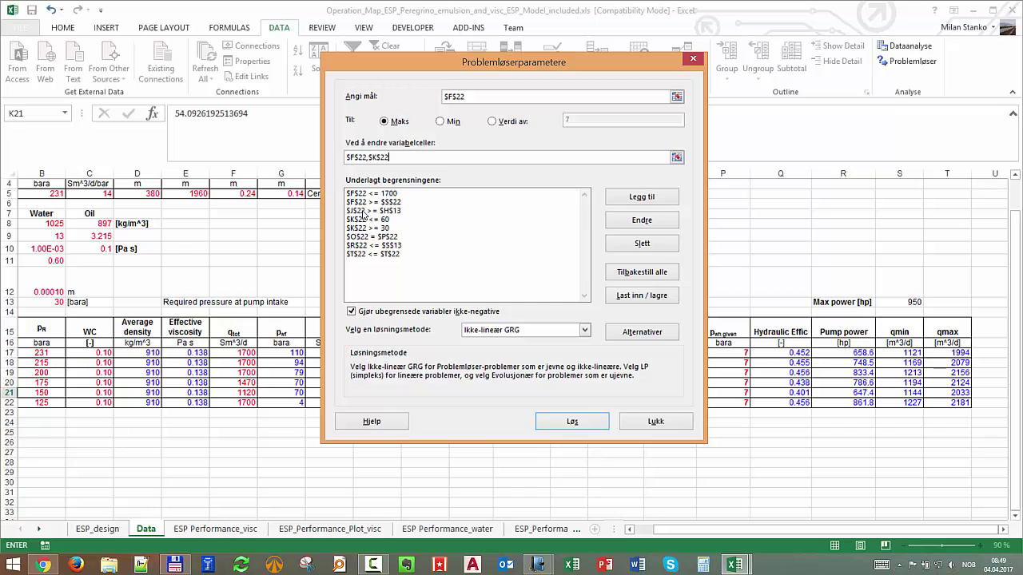
drag(510, 68, 645, 125)
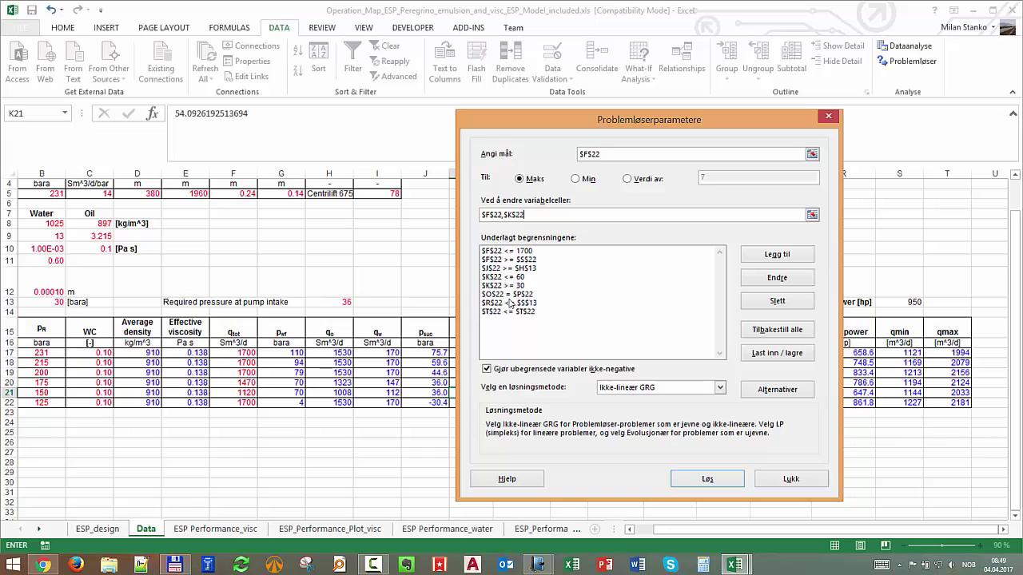
drag(692, 127, 490, 102)
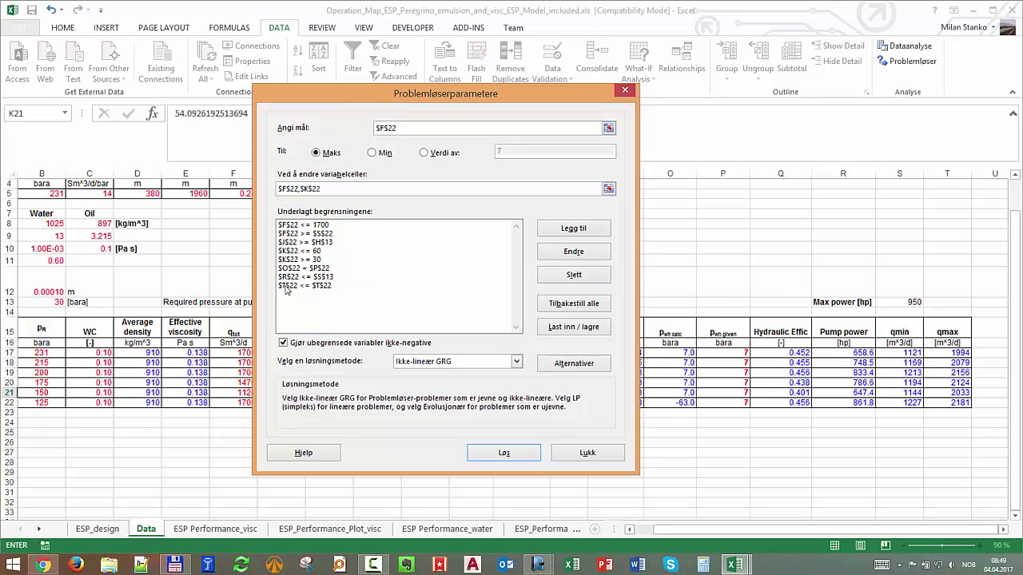
drag(412, 99, 512, 99)
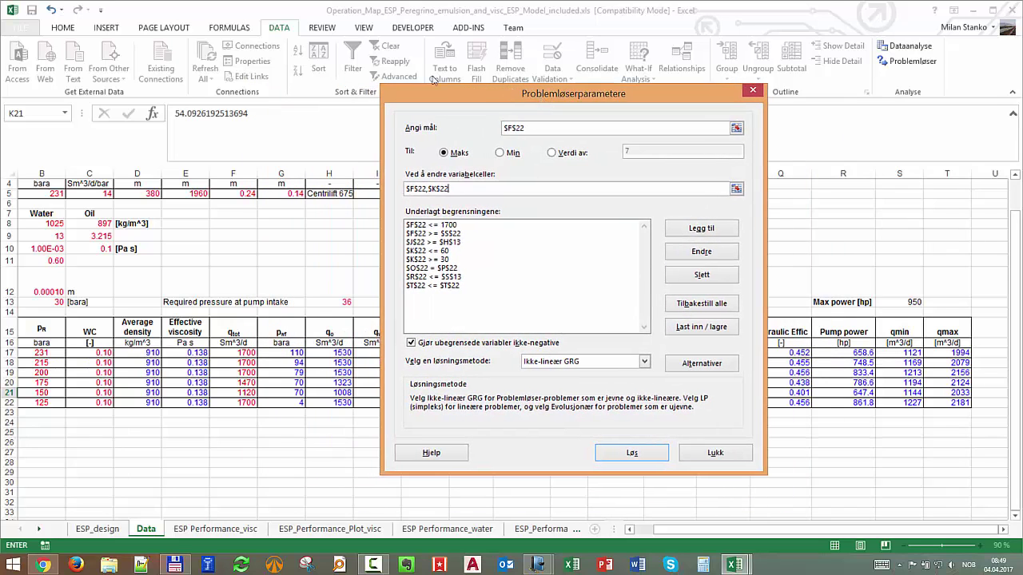
click(431, 288)
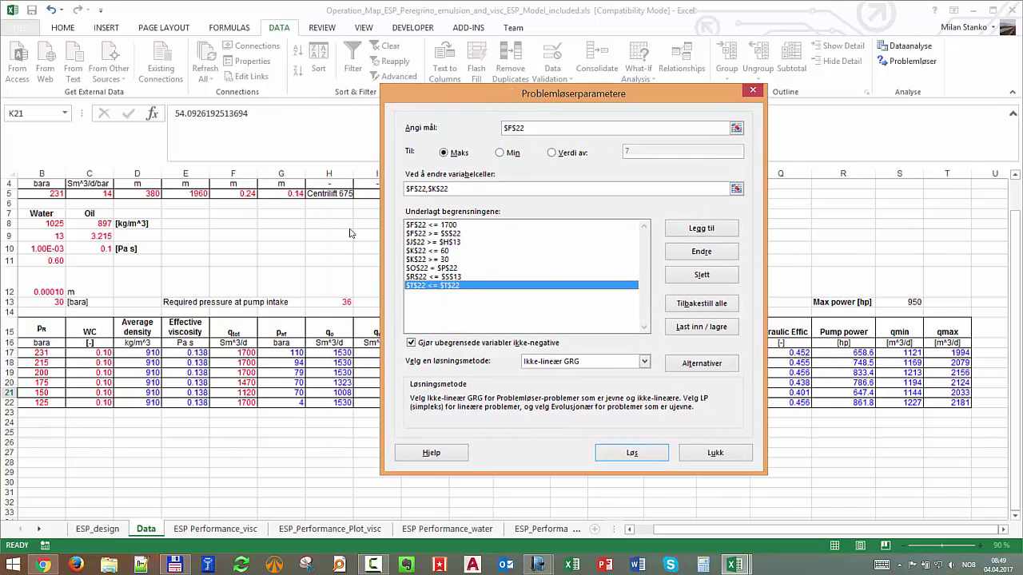
click(704, 252)
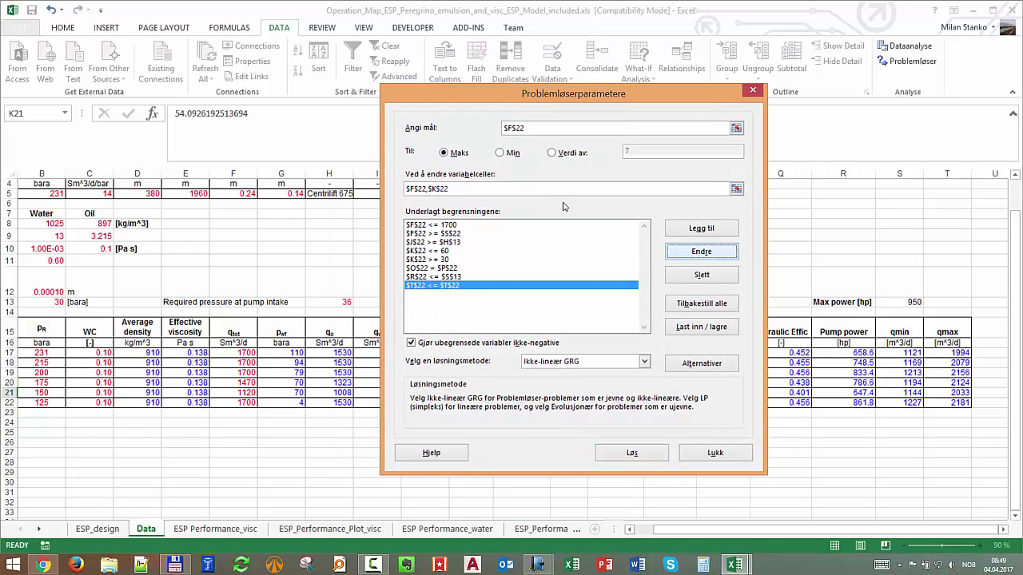
click(232, 402)
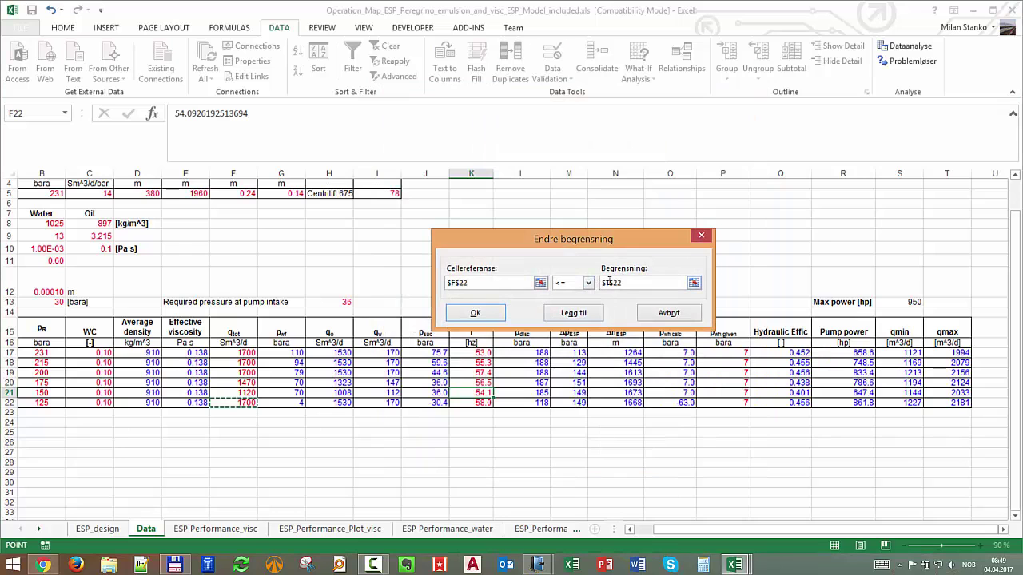
click(476, 313)
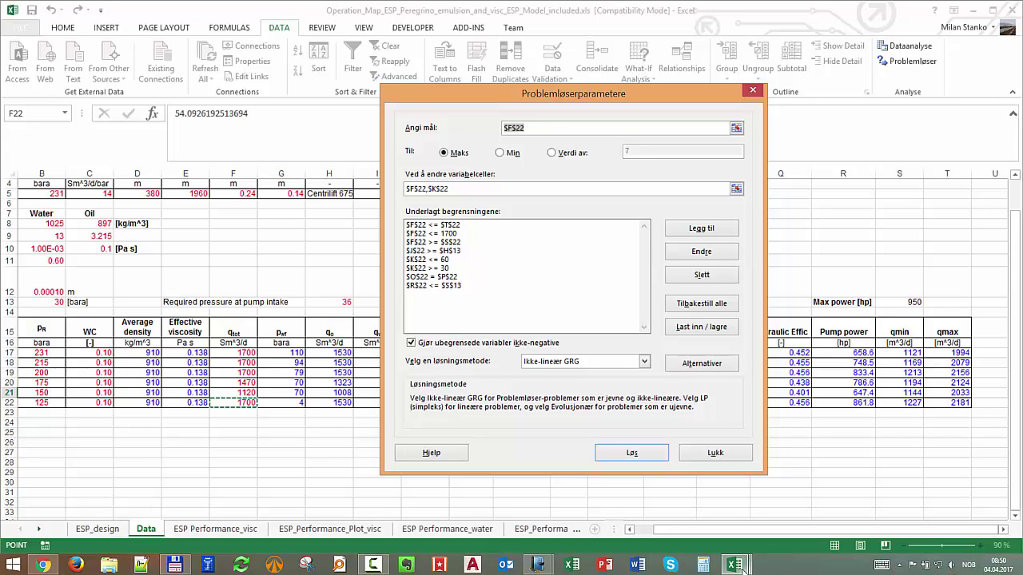
click(634, 457)
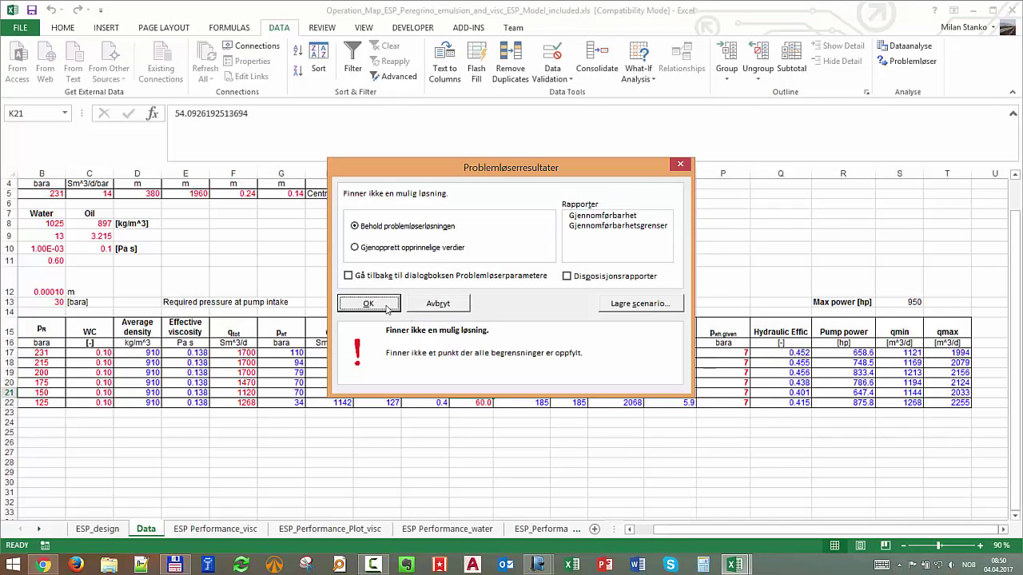
click(382, 304)
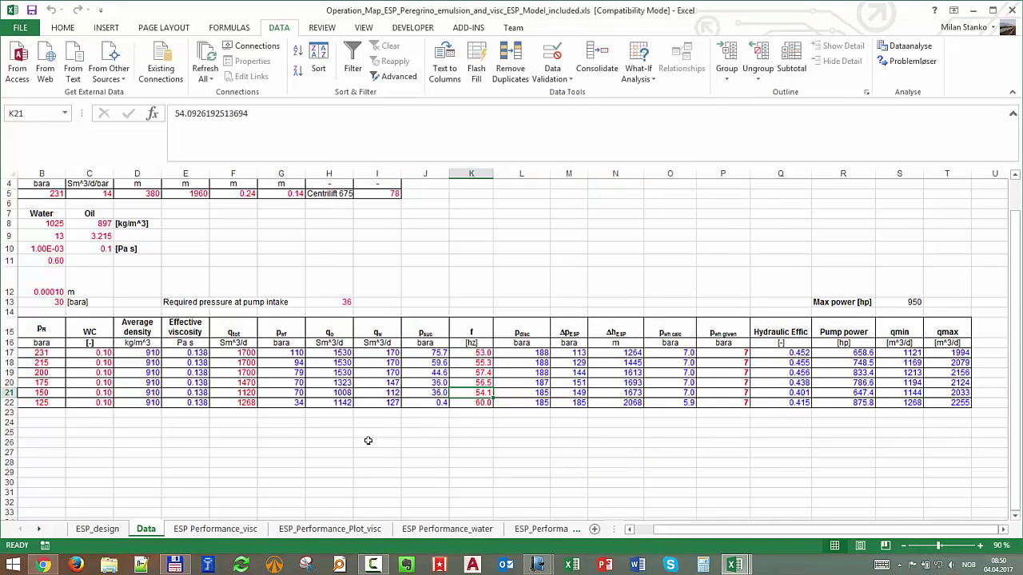
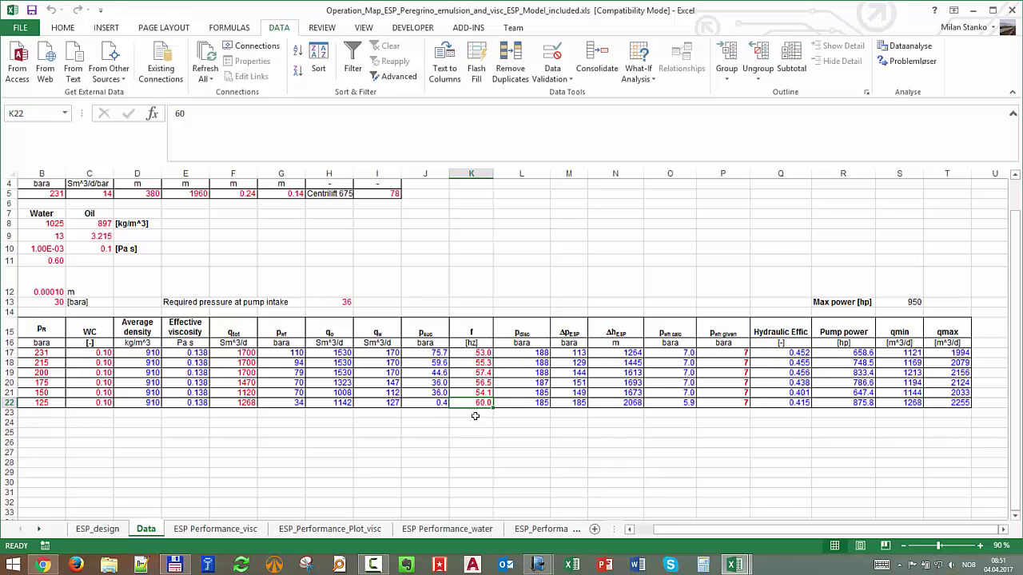
Reset the Solver model, clearing its objective, variable cells and all constraints.
click(430, 403)
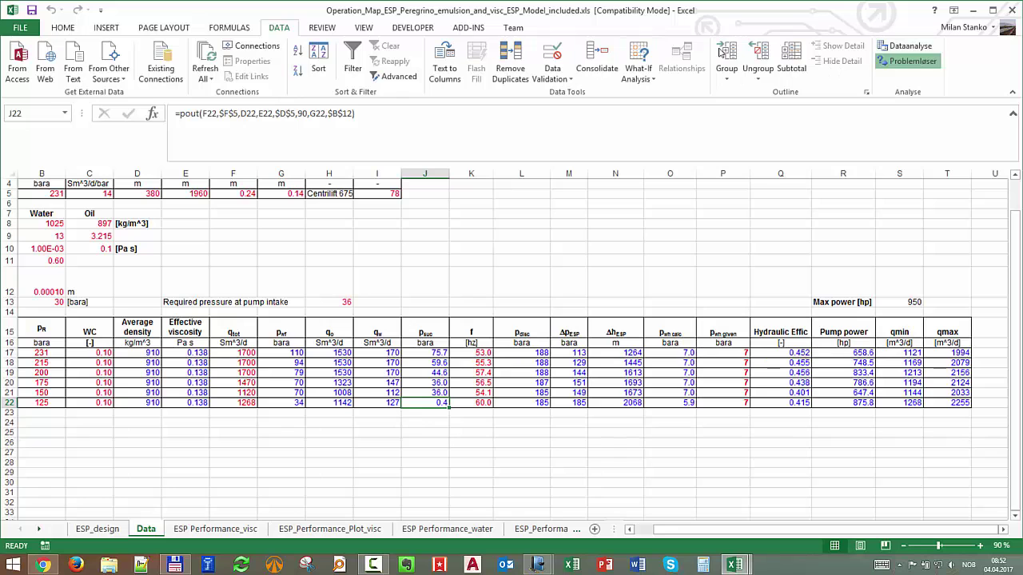
click(908, 61)
click(701, 303)
click(562, 331)
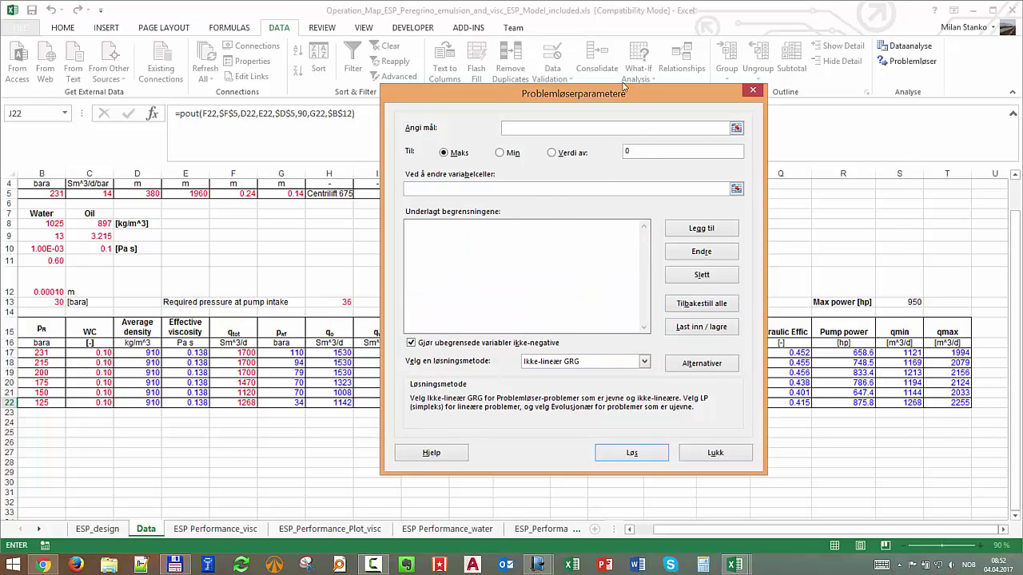
Solve for a suction pressure J22 of 36 by changing the total flow rate F22, and keep the solution.
drag(540, 93, 714, 81)
click(429, 405)
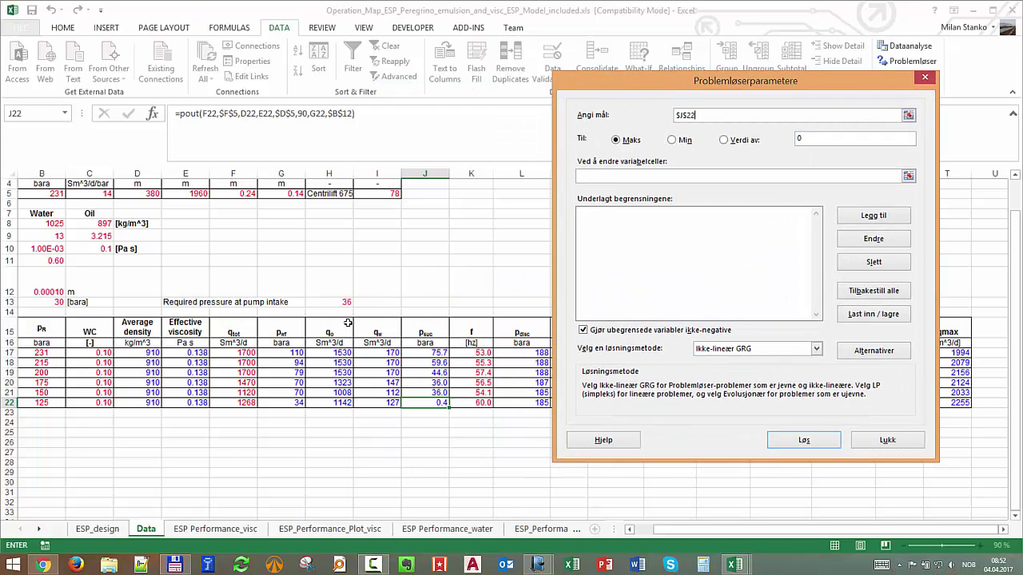
click(724, 139)
click(812, 146)
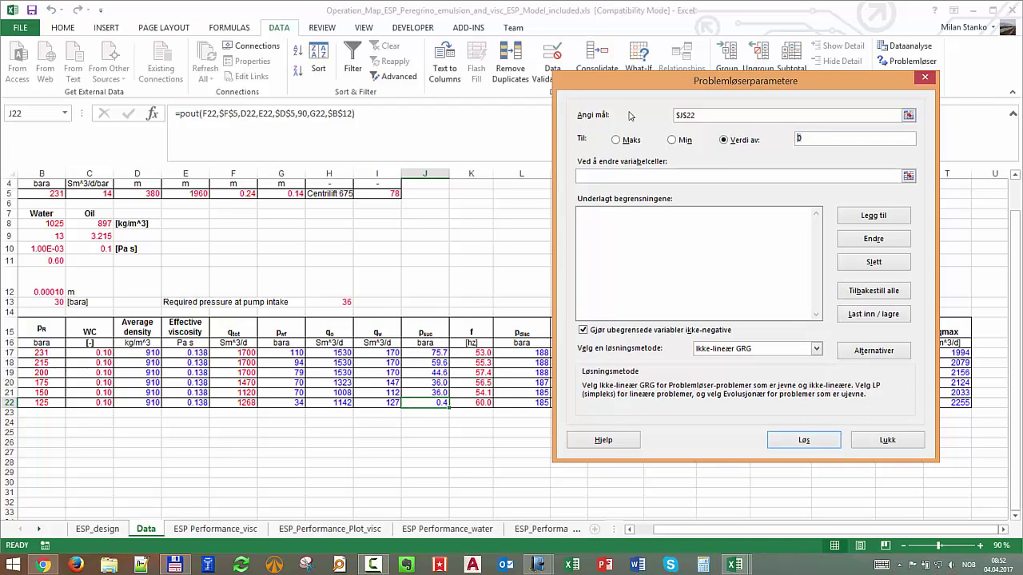
text(36)
click(908, 175)
click(238, 403)
click(927, 98)
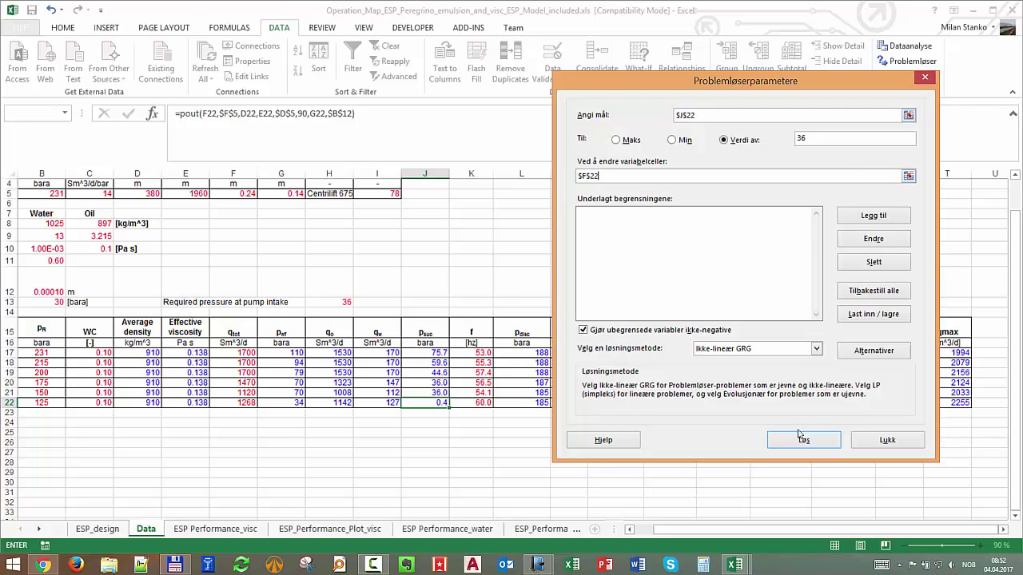
click(802, 441)
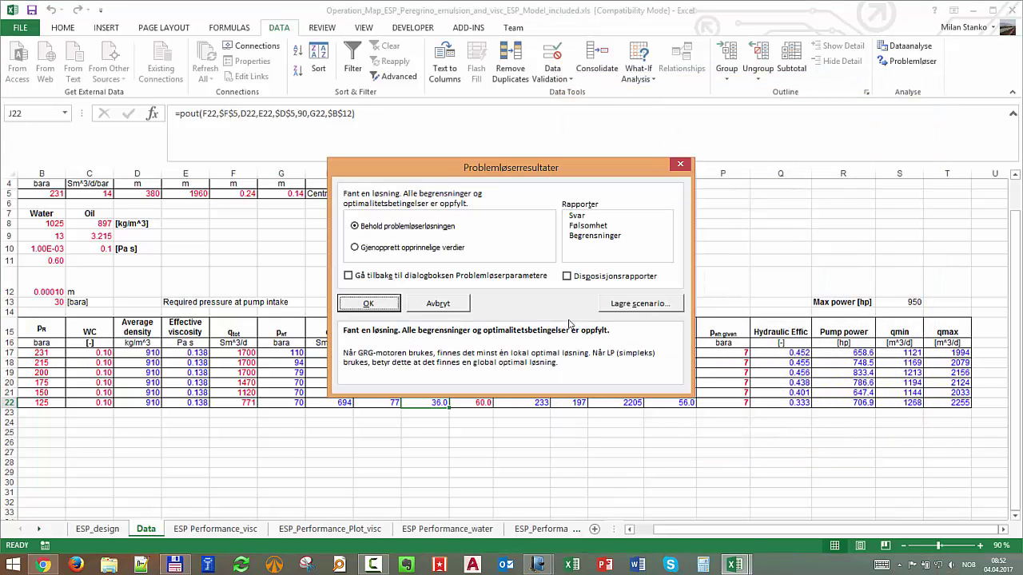
click(382, 306)
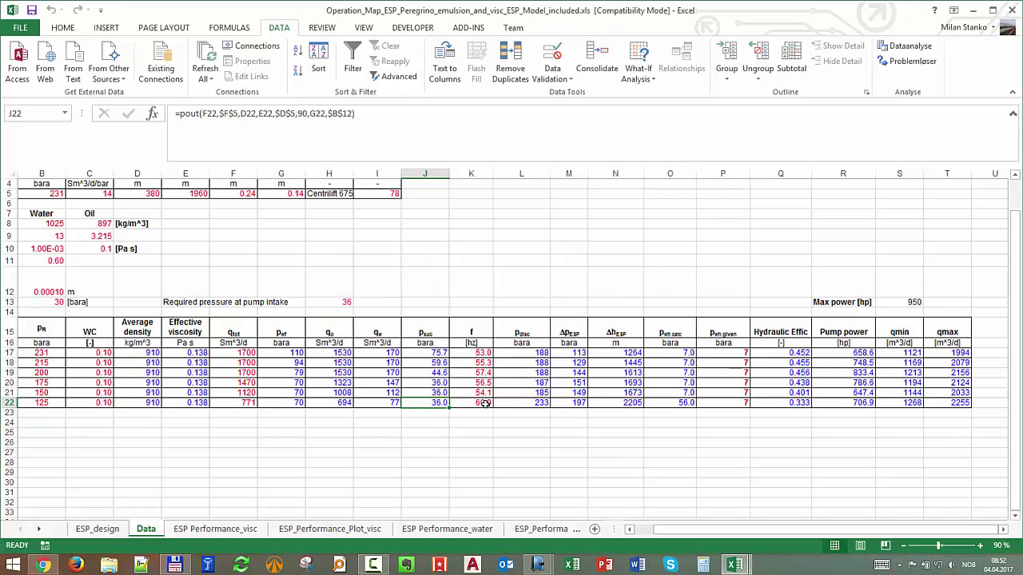
Solve for a calculated wellhead pressure O22 of 7 by changing the frequency K22, and keep the solution.
click(480, 403)
click(907, 61)
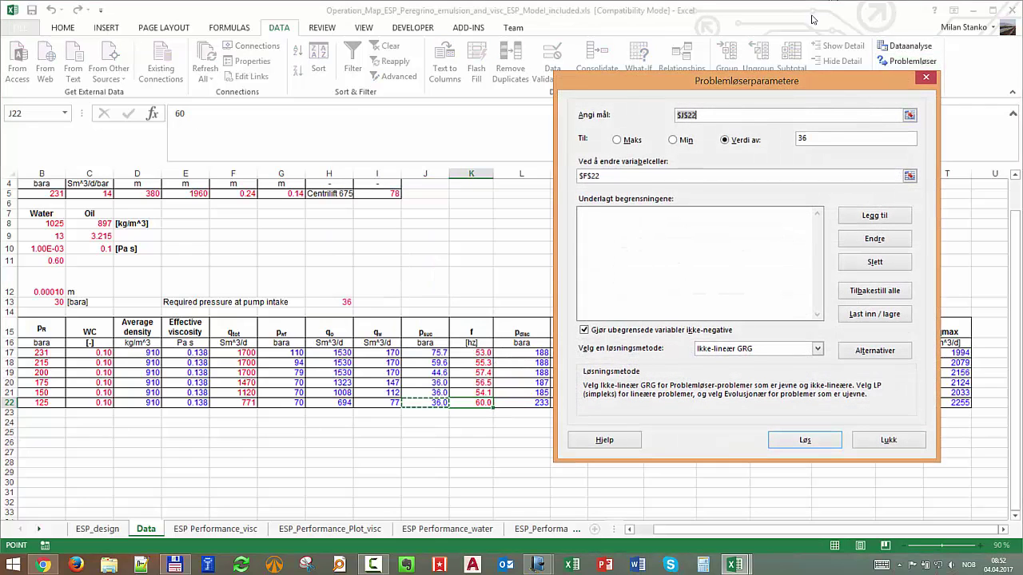
drag(789, 76, 393, 43)
click(670, 402)
double_click(452, 106)
text(7)
key(Tab)
drag(396, 55, 237, 68)
click(478, 403)
click(305, 424)
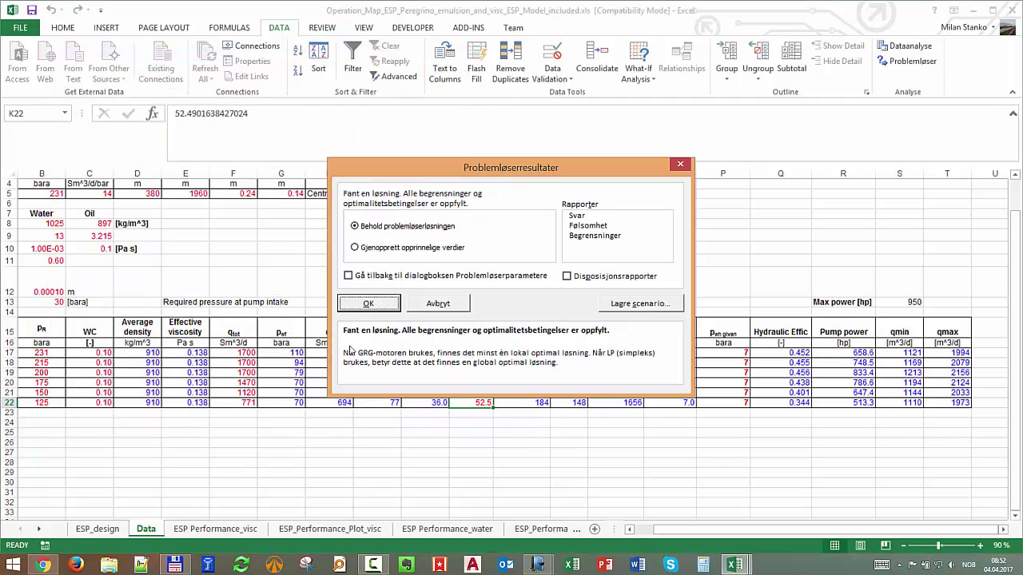
click(376, 308)
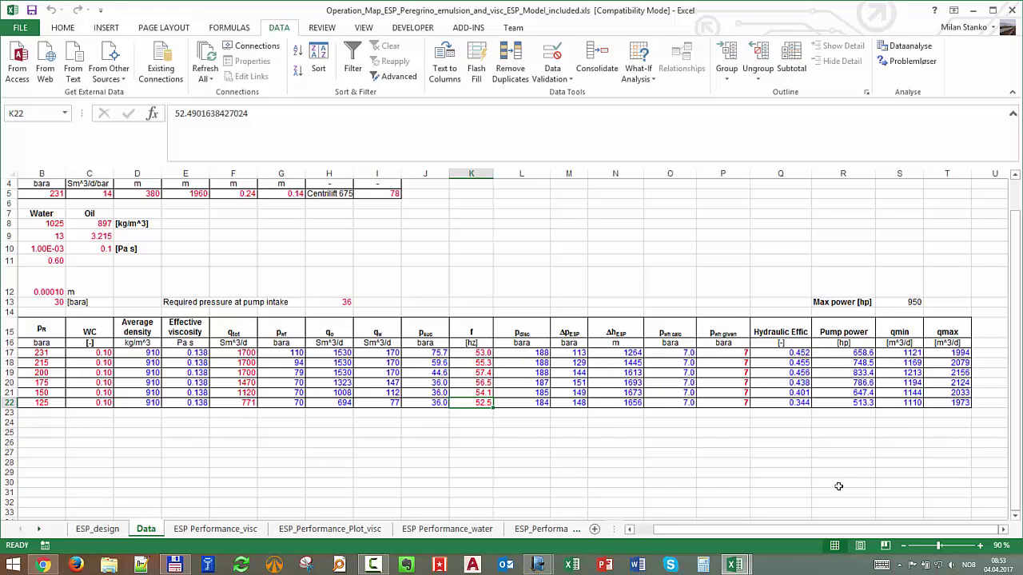
mouse_move(538, 565)
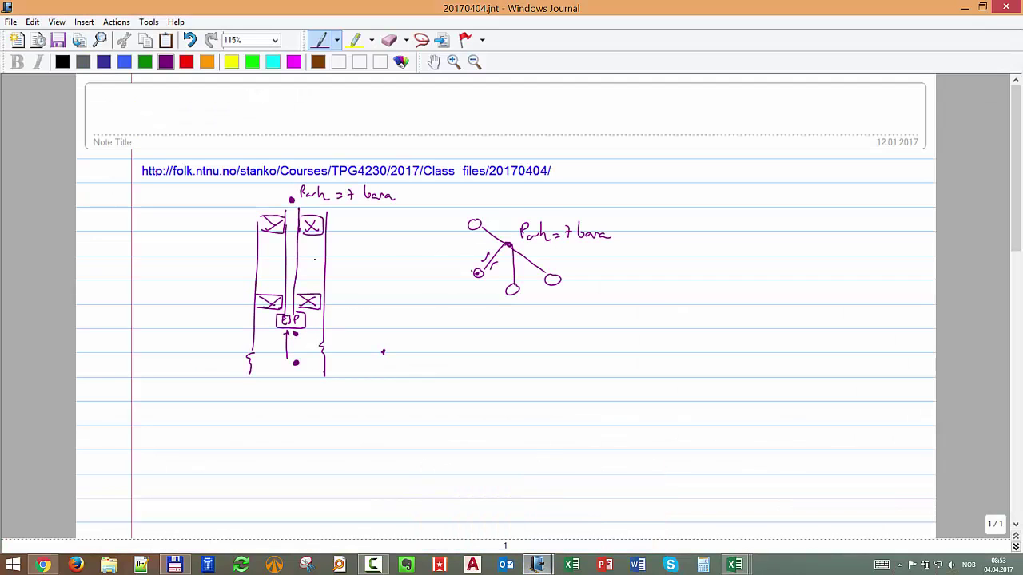
click(592, 515)
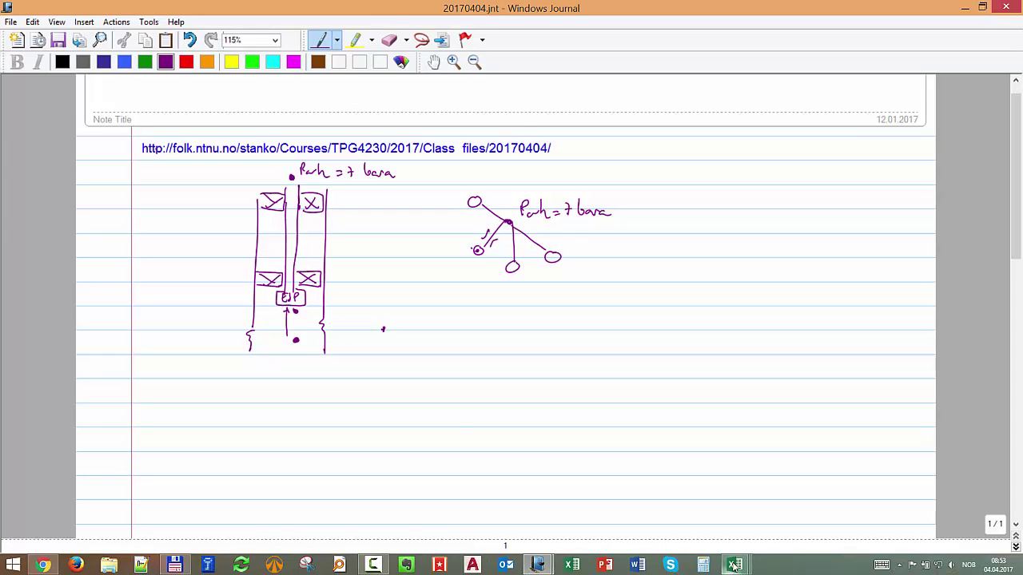
mouse_move(734, 565)
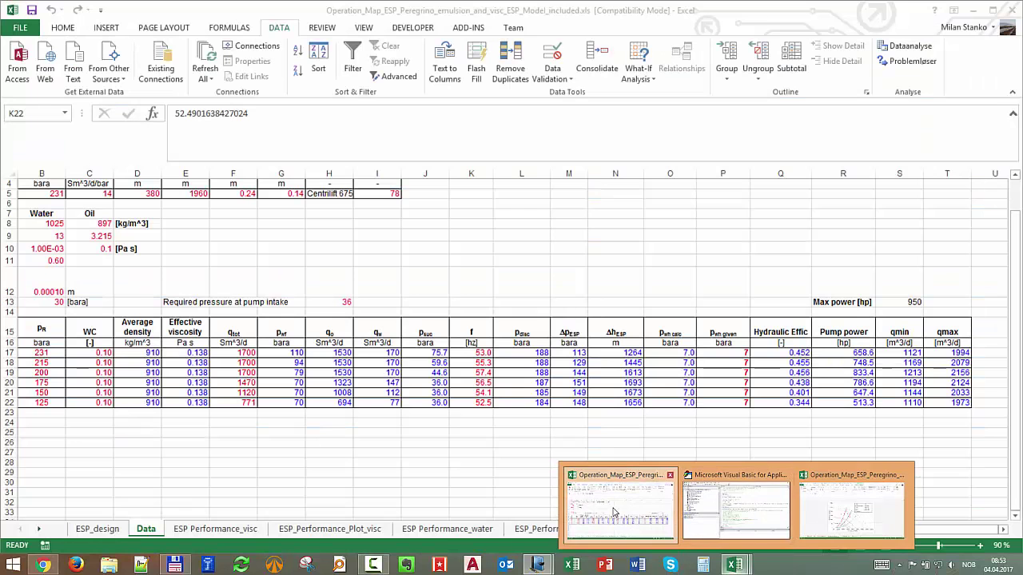
click(619, 505)
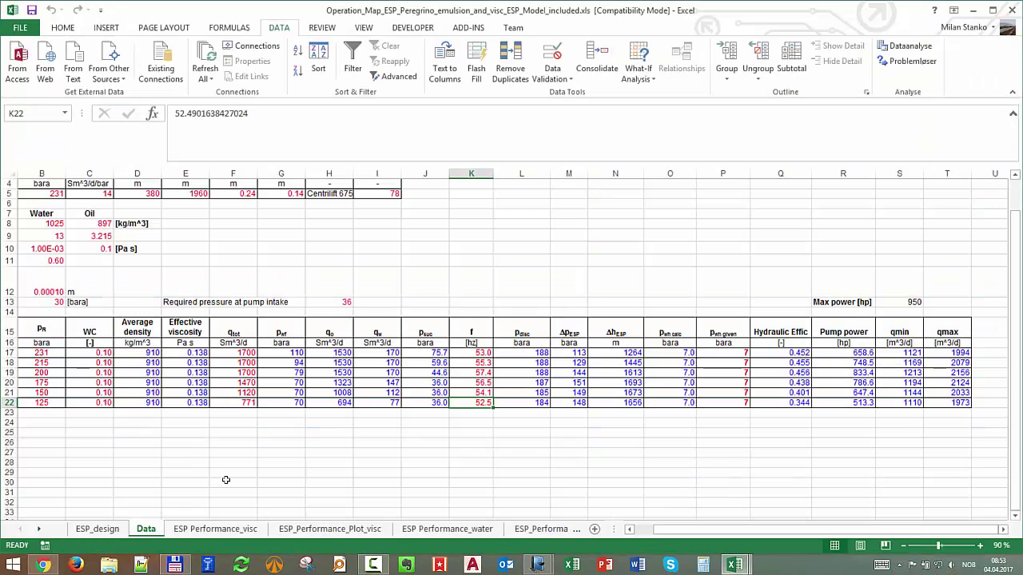
scroll(198, 441, up, 2)
scroll(198, 441, down, 1)
mouse_move(660, 529)
mouse_down()
mouse_move(646, 529)
mouse_move(670, 531)
mouse_up()
Capture the results table, from row 13 down to row 22, with Snipping Tool and copy the capture.
click(306, 565)
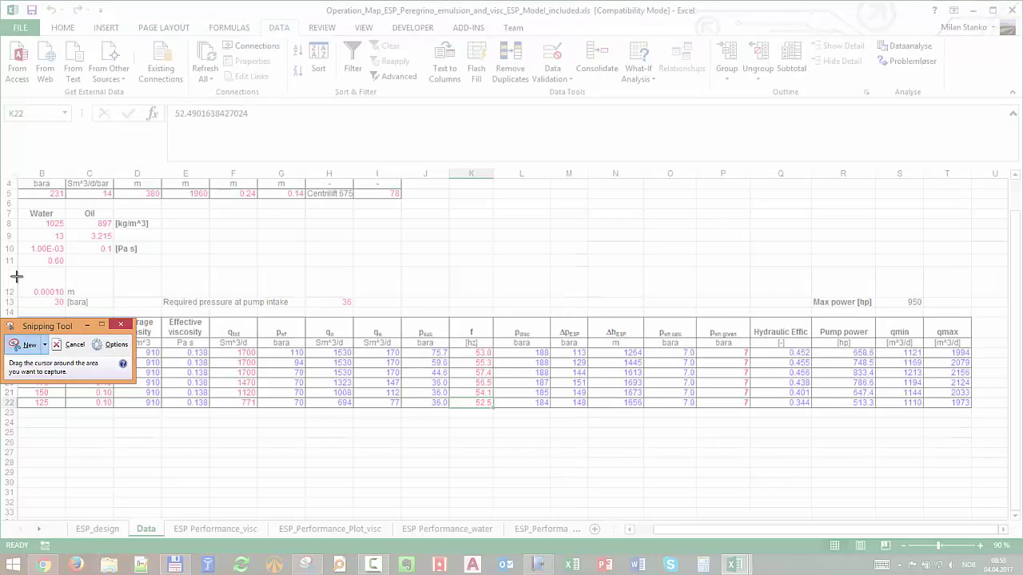
drag(18, 296, 981, 416)
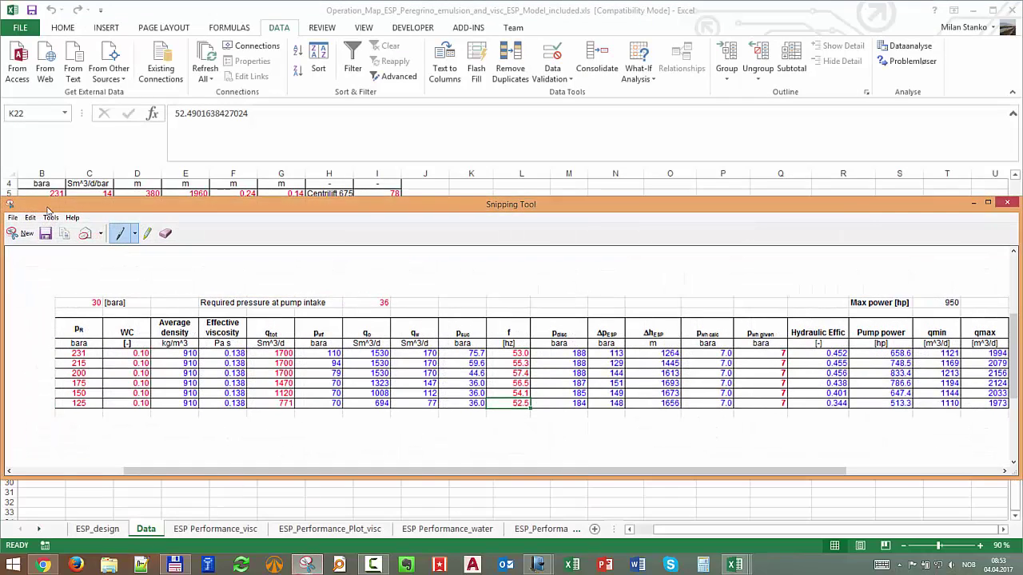
click(29, 217)
click(26, 232)
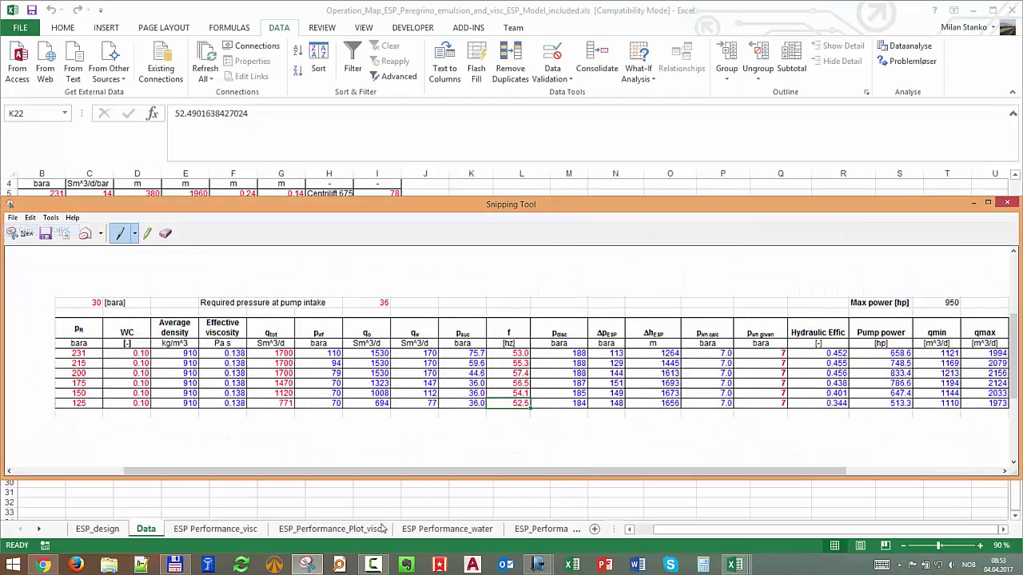
Switch to Windows Journal, paste the captured table below the well sketch and fit it across the page width.
click(538, 565)
click(576, 519)
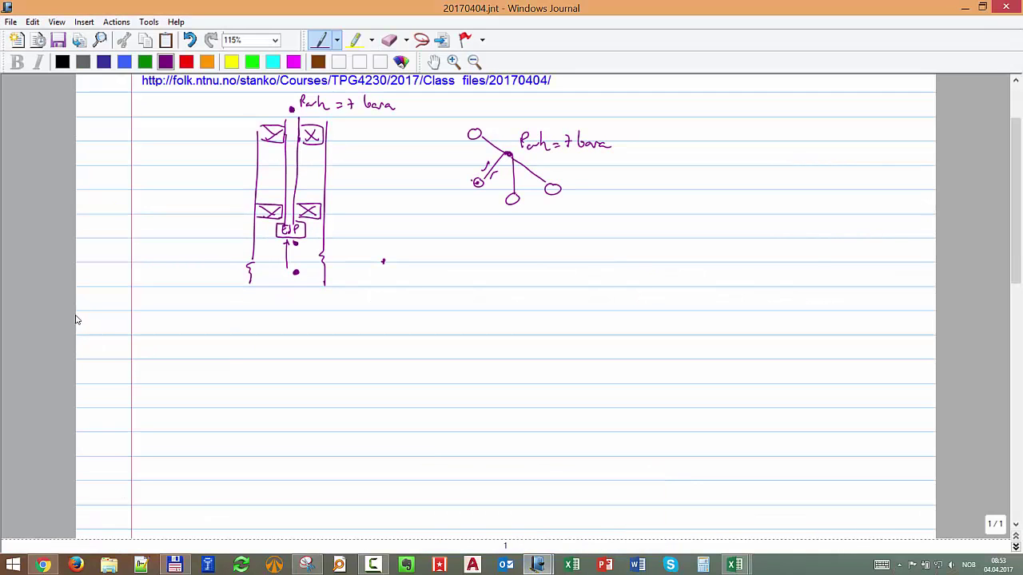
key(ctrl+v)
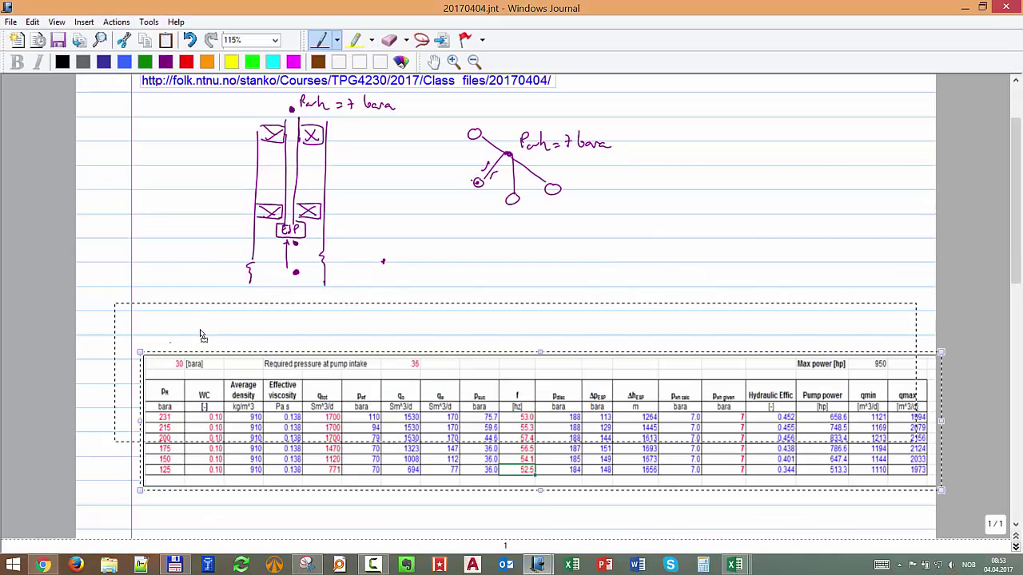
drag(904, 367, 920, 368)
drag(386, 336, 378, 340)
drag(908, 372, 925, 370)
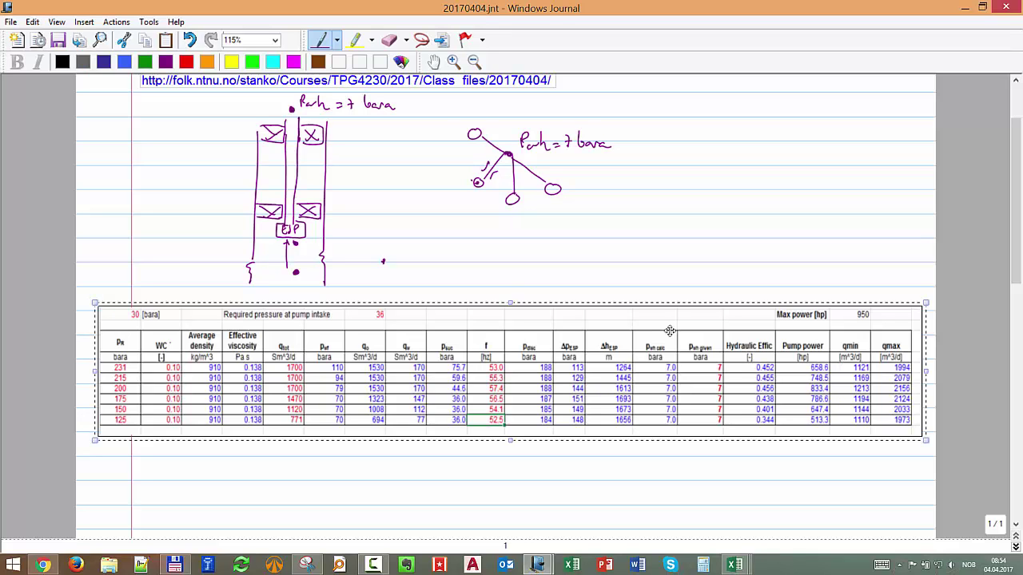
Draw a page-wide horizontal divider line with a double slash under the pasted table.
scroll(648, 342, down, 5)
click(478, 418)
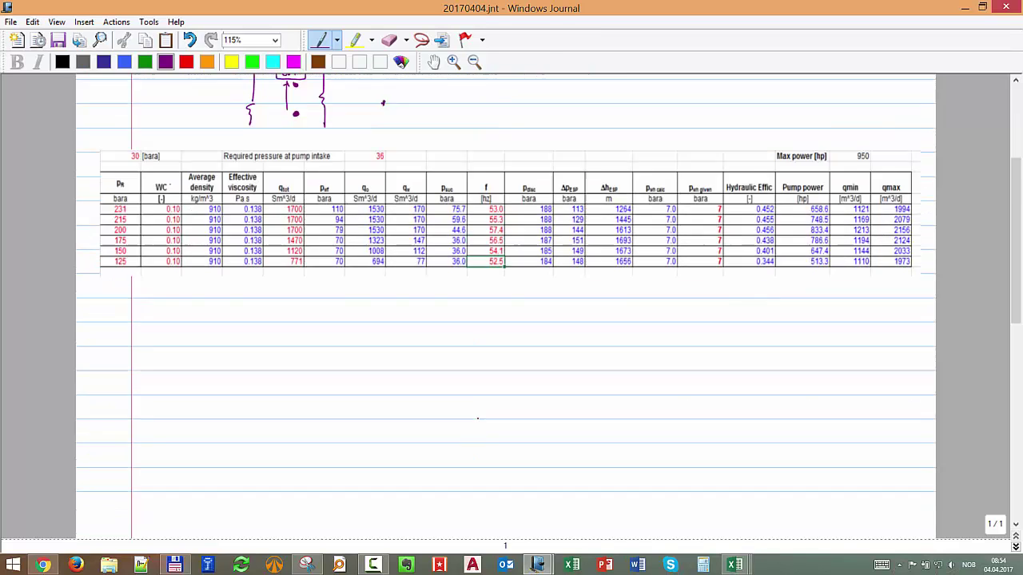
scroll(477, 418, down, 1)
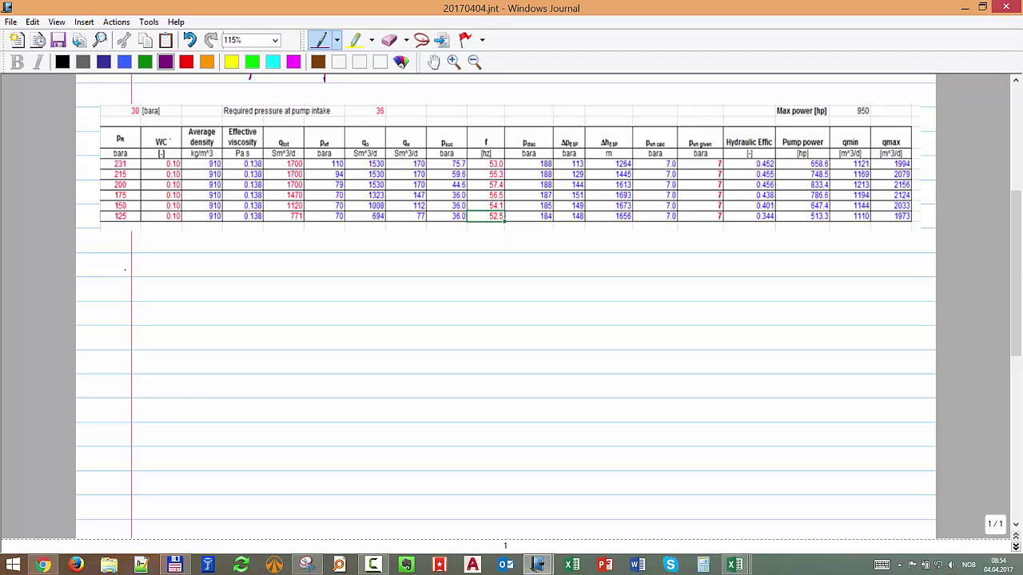
drag(101, 270, 339, 266)
drag(339, 273, 354, 257)
drag(356, 269, 918, 263)
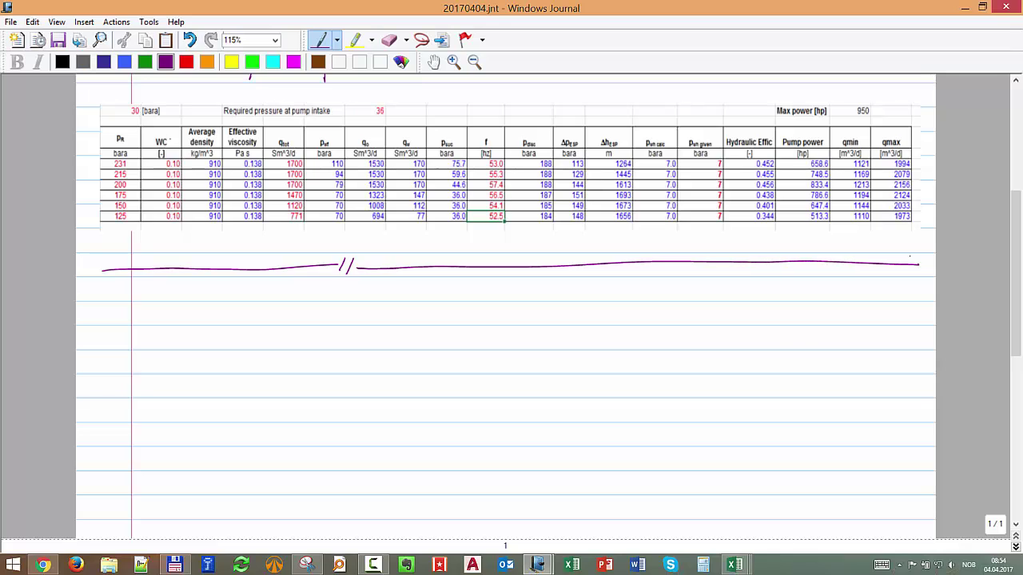
Handwrite "Snohvit, B2 Tanzania" in black ink below the divider line.
click(62, 61)
mouse_move(159, 301)
mouse_down()
mouse_move(150, 318)
mouse_move(197, 318)
mouse_move(207, 303)
mouse_move(225, 331)
mouse_move(284, 316)
mouse_up()
mouse_move(279, 302)
mouse_down()
mouse_move(292, 301)
mouse_move(307, 325)
mouse_up()
drag(311, 312, 346, 318)
click(348, 312)
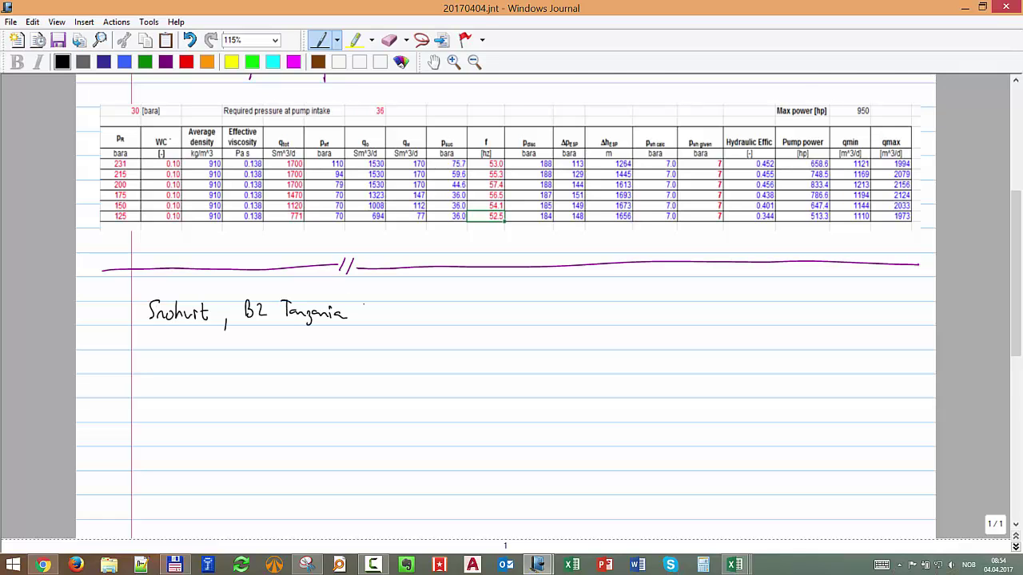
Handwrite "what can we do to prolong plateau?" after "Snohvit, B2 Tanzania" on the same line.
scroll(358, 302, down, 5)
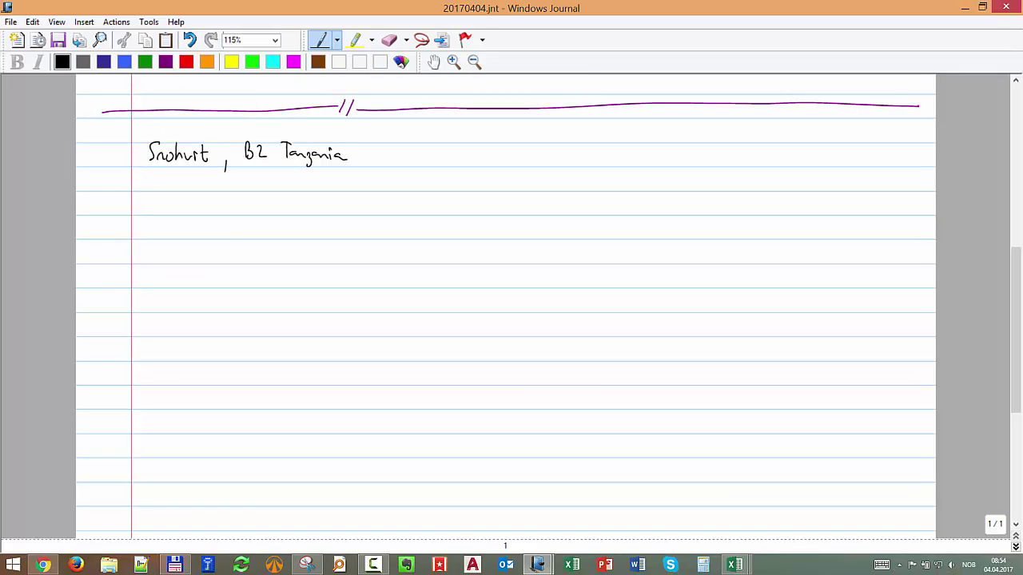
drag(176, 151, 168, 165)
mouse_move(396, 152)
mouse_down()
mouse_move(577, 163)
mouse_move(628, 155)
mouse_move(676, 175)
mouse_move(699, 166)
mouse_up()
mouse_move(692, 157)
mouse_down()
mouse_move(729, 165)
mouse_move(744, 153)
mouse_move(750, 165)
mouse_up()
click(743, 159)
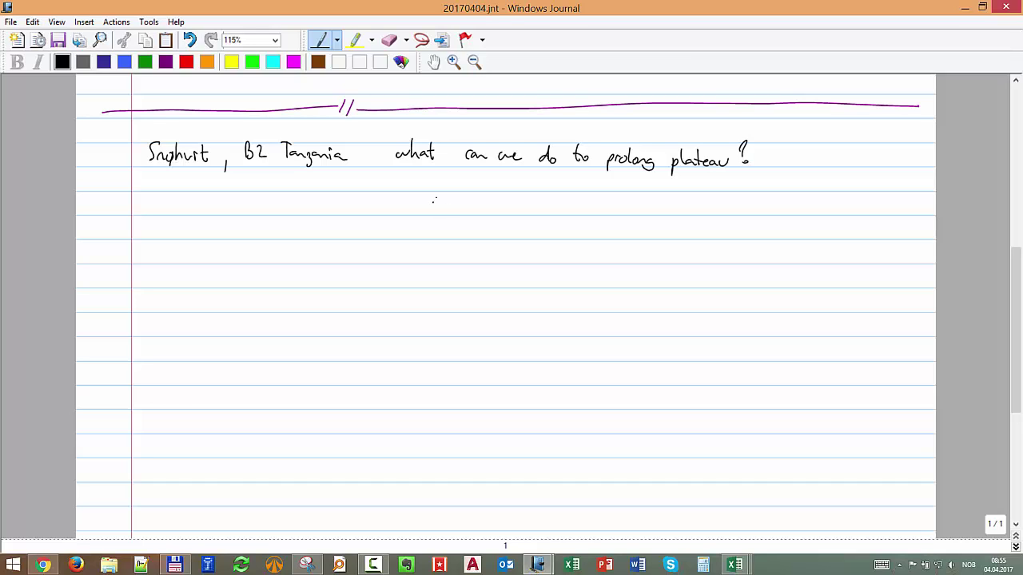
Below the question, draw an opening brace and handwrite "increase available pressure Pwh avail" and "decrease required pressure Pwh req".
mouse_move(455, 177)
mouse_down()
mouse_move(438, 207)
mouse_move(448, 238)
mouse_up()
mouse_move(471, 179)
mouse_down()
mouse_move(484, 189)
mouse_move(611, 181)
mouse_move(708, 183)
mouse_move(731, 195)
mouse_move(733, 186)
mouse_up()
drag(736, 182, 758, 188)
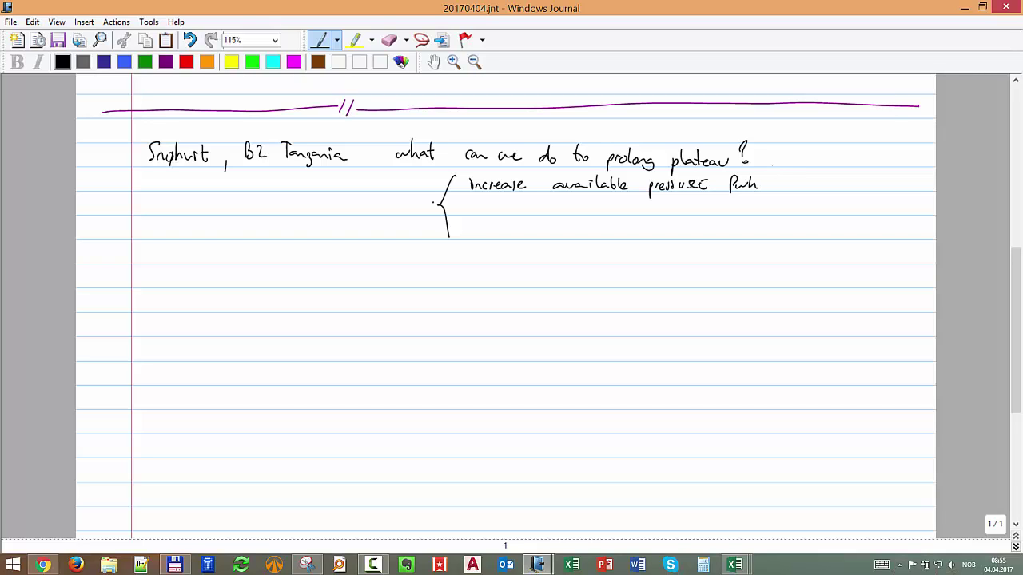
mouse_move(466, 224)
mouse_down()
mouse_move(572, 233)
mouse_move(581, 245)
mouse_move(620, 227)
mouse_move(639, 249)
mouse_move(655, 233)
mouse_move(722, 236)
mouse_up()
drag(722, 231, 744, 240)
drag(767, 184, 778, 190)
drag(778, 185, 787, 192)
drag(792, 177, 799, 194)
drag(755, 238, 780, 252)
Sketch a Pwh versus q graph with falling available and rising required curves, marking q plateau and the pressure gap between them.
mouse_move(685, 273)
mouse_down()
mouse_move(685, 334)
mouse_move(770, 361)
mouse_move(829, 362)
mouse_move(688, 278)
mouse_up()
drag(834, 375, 834, 390)
mouse_move(684, 285)
mouse_down()
mouse_move(733, 294)
mouse_move(802, 362)
mouse_up()
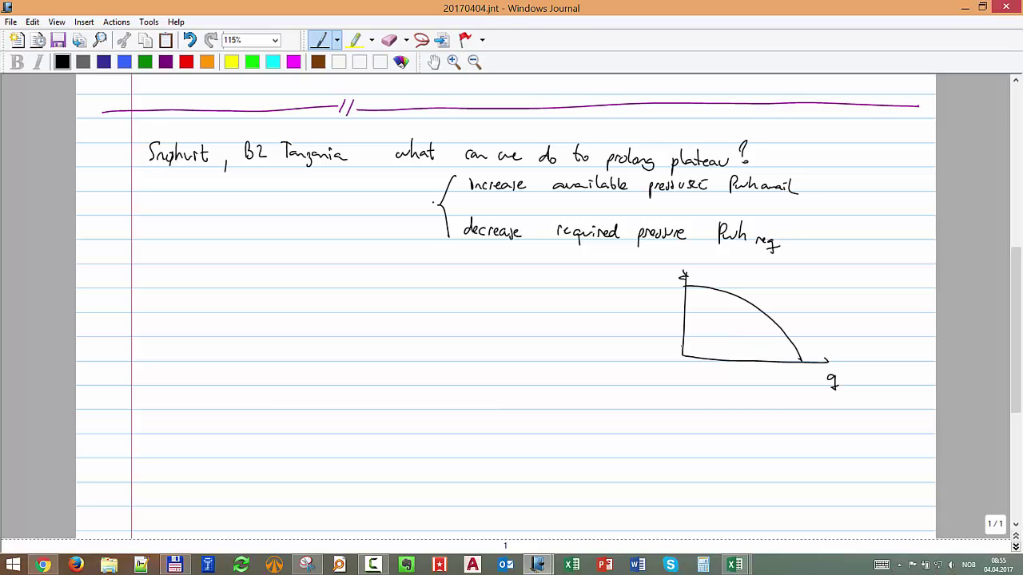
mouse_move(682, 346)
mouse_down()
mouse_move(735, 337)
mouse_move(839, 276)
mouse_up()
drag(746, 334, 741, 390)
drag(745, 391, 786, 387)
drag(648, 297, 677, 309)
drag(748, 305, 746, 330)
drag(743, 322, 754, 309)
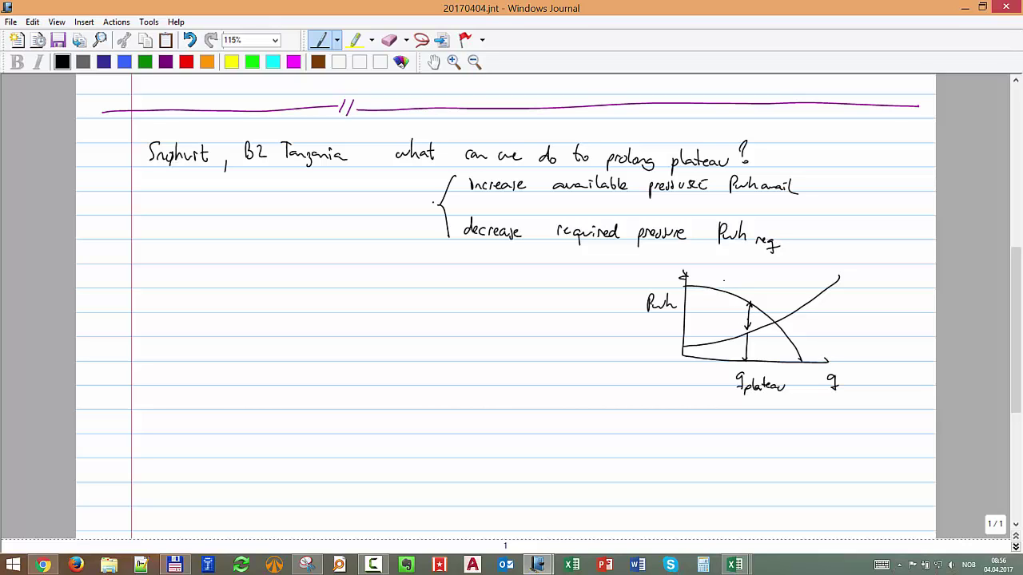
Add a raised dashed red available-pressure curve and a lowered dashed purple required-pressure curve to the graph, and mark their intersection.
click(187, 61)
drag(724, 284, 770, 292)
click(165, 62)
drag(720, 348, 831, 312)
drag(841, 305, 865, 284)
click(806, 327)
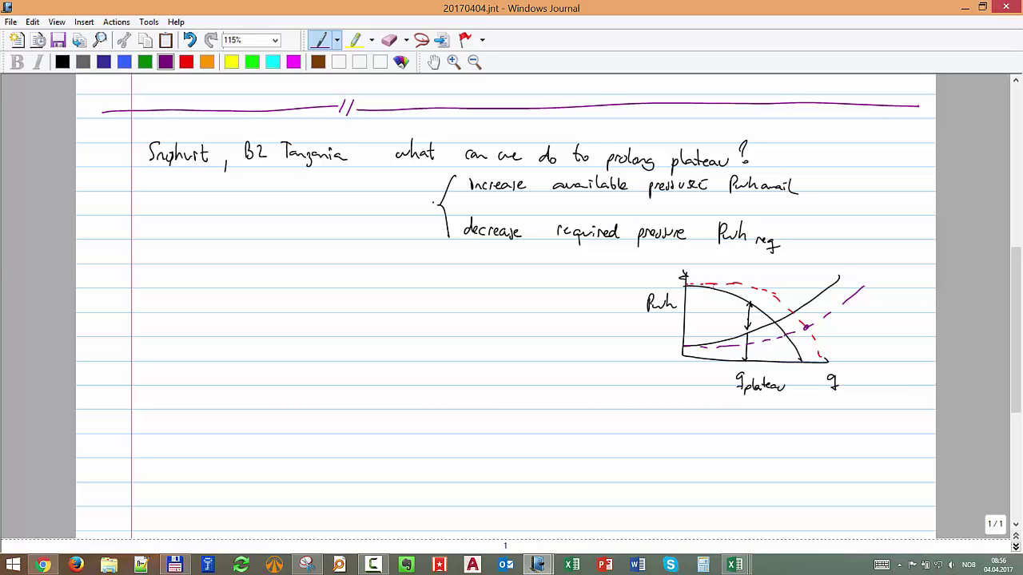
Draw a series of progressively lower dashed red available-pressure curves on the Pwh graph.
click(186, 61)
drag(794, 330, 805, 346)
mouse_move(691, 306)
mouse_down()
mouse_move(746, 315)
mouse_move(796, 352)
mouse_move(689, 321)
mouse_up()
drag(710, 323, 728, 326)
drag(739, 329, 753, 332)
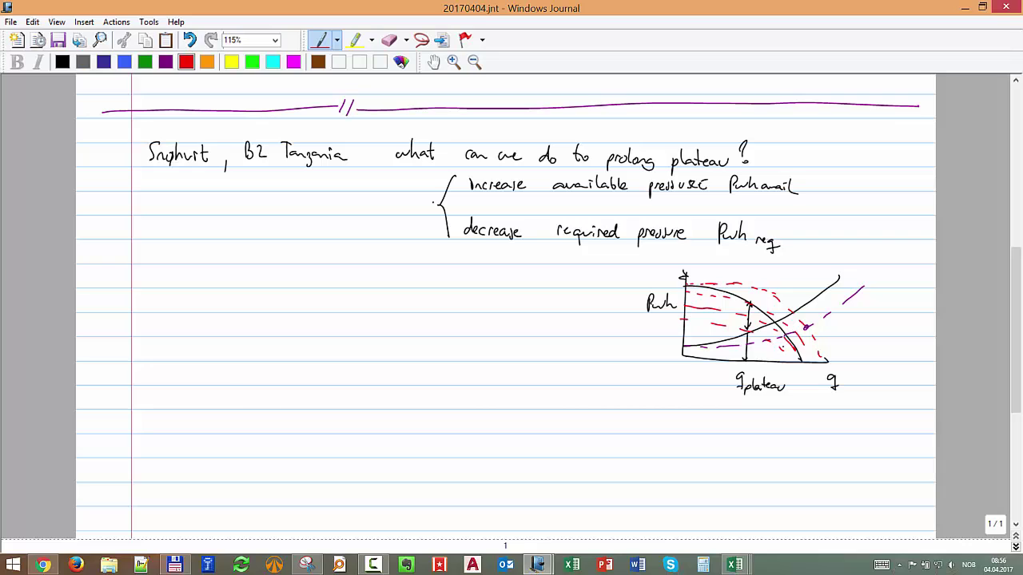
Handwrite the heading "methods to increase available pressure:" in black at the left margin and add a bullet below it.
click(63, 62)
mouse_move(136, 352)
mouse_down()
mouse_move(185, 349)
mouse_move(190, 361)
mouse_move(345, 348)
mouse_move(450, 360)
mouse_up()
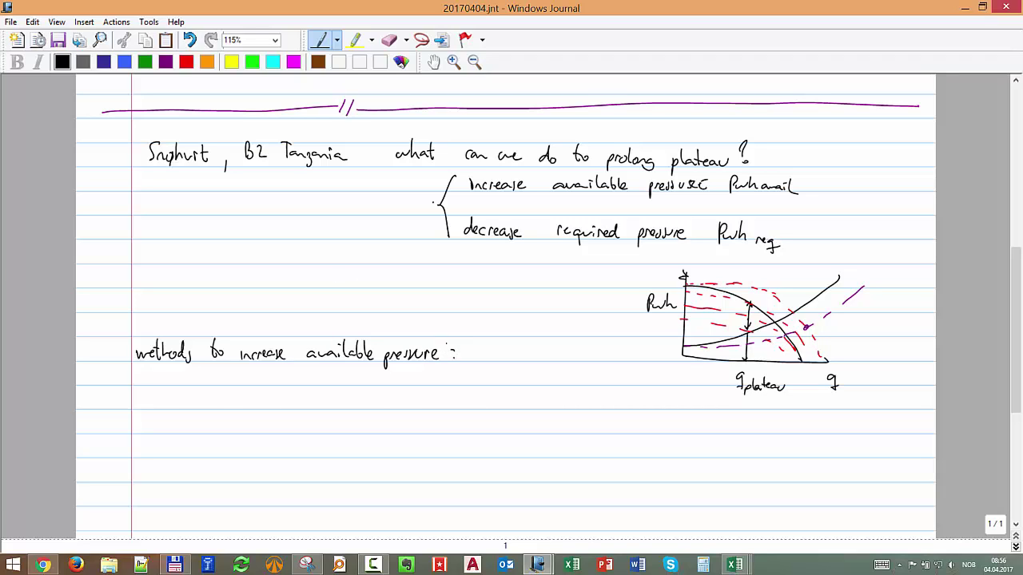
drag(146, 420, 149, 422)
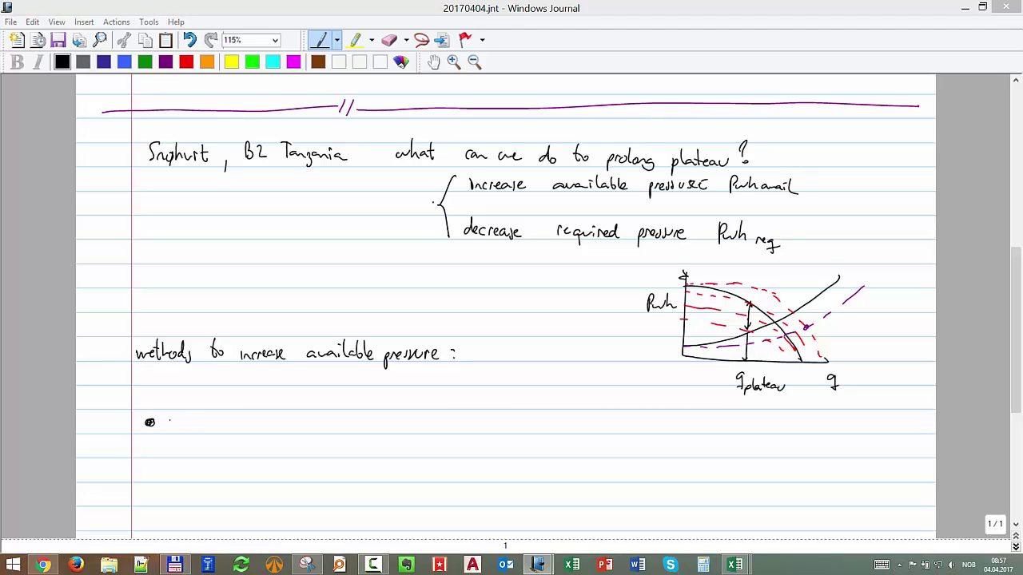
Handwrite the equation q = C_R (p_R² − p_wf²)^n beside the bullet, and circle and underline C_R.
mouse_move(205, 409)
mouse_down()
mouse_move(204, 430)
mouse_move(238, 414)
mouse_move(250, 433)
mouse_move(274, 432)
mouse_move(283, 419)
mouse_up()
drag(288, 422, 316, 423)
drag(321, 410, 320, 428)
mouse_move(320, 411)
mouse_down()
mouse_move(338, 433)
mouse_move(354, 413)
mouse_move(361, 433)
mouse_move(371, 394)
mouse_move(377, 402)
mouse_up()
click(382, 396)
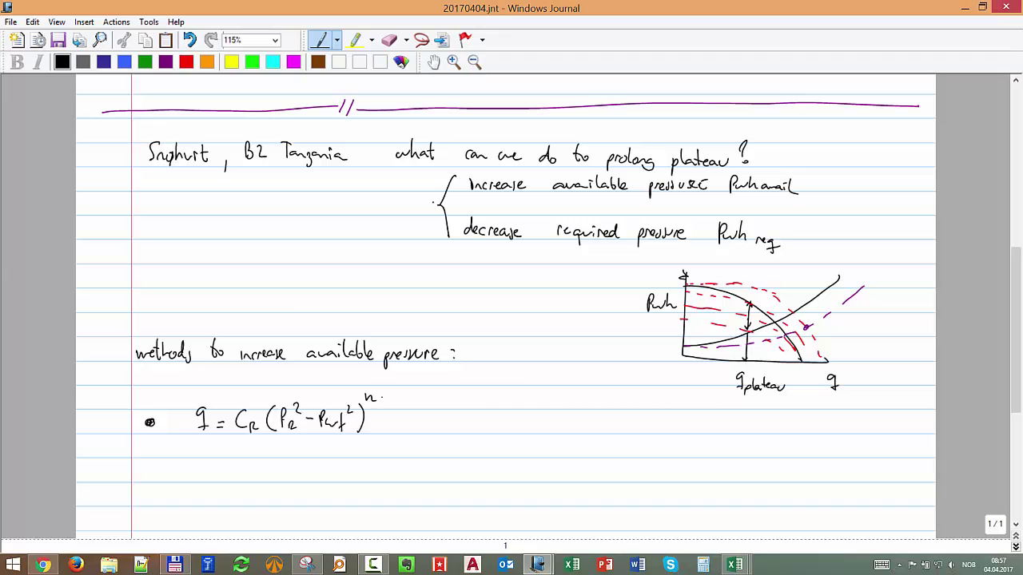
drag(232, 441, 262, 445)
mouse_move(246, 402)
mouse_down()
mouse_move(258, 436)
mouse_move(254, 403)
mouse_up()
Handwrite "Increase reservoir deliverability:" to the right of the inflow equation.
mouse_move(408, 415)
mouse_down()
mouse_move(408, 430)
mouse_move(414, 413)
mouse_up()
drag(417, 429, 428, 430)
drag(431, 429, 441, 429)
drag(449, 423, 581, 428)
drag(582, 426, 592, 429)
drag(595, 423, 605, 426)
drag(607, 426, 618, 427)
drag(621, 426, 665, 441)
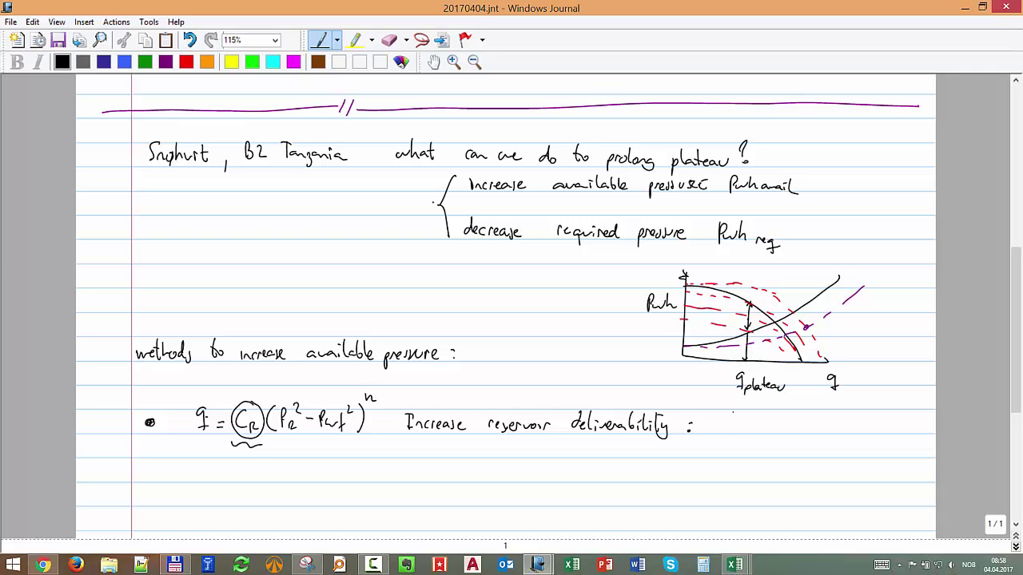
After "Increase reservoir deliverability:", handwrite "acidizing" and "injecting chemical" on two lines.
drag(728, 424, 735, 430)
drag(742, 424, 760, 430)
mouse_move(762, 425)
mouse_down()
mouse_move(768, 438)
mouse_move(772, 430)
mouse_up()
drag(774, 425, 783, 440)
mouse_move(717, 449)
mouse_down()
mouse_move(731, 466)
mouse_move(754, 452)
mouse_move(809, 455)
mouse_up()
drag(807, 453, 831, 457)
drag(835, 451, 834, 455)
drag(845, 450, 855, 457)
Continue the chemical injection note with "to improve permeability of near wellbore region" on the two lines beneath.
mouse_move(714, 466)
mouse_down()
mouse_move(716, 479)
mouse_move(847, 478)
mouse_move(860, 467)
mouse_move(864, 478)
mouse_up()
mouse_move(871, 462)
mouse_down()
mouse_move(870, 478)
mouse_move(885, 471)
mouse_up()
drag(883, 473, 887, 487)
drag(709, 499, 776, 501)
drag(783, 499, 861, 498)
click(855, 503)
mouse_move(864, 502)
mouse_down()
mouse_move(875, 512)
mouse_move(882, 499)
mouse_up()
drag(887, 500, 885, 501)
drag(890, 505, 896, 503)
click(902, 476)
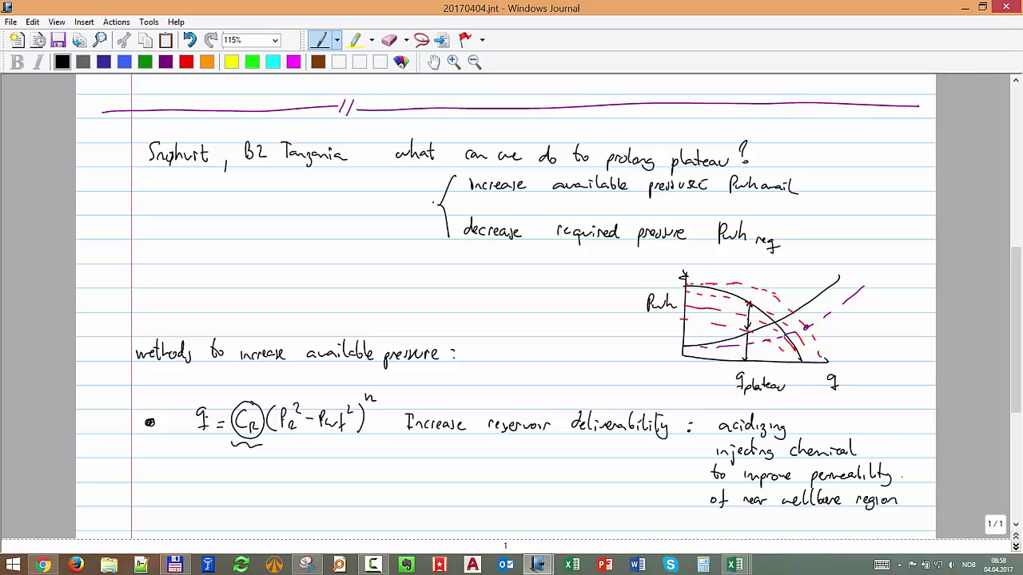
Add a bullet "fracturing" below the chemical injection note.
scroll(901, 476, up, 1)
scroll(902, 477, down, 4)
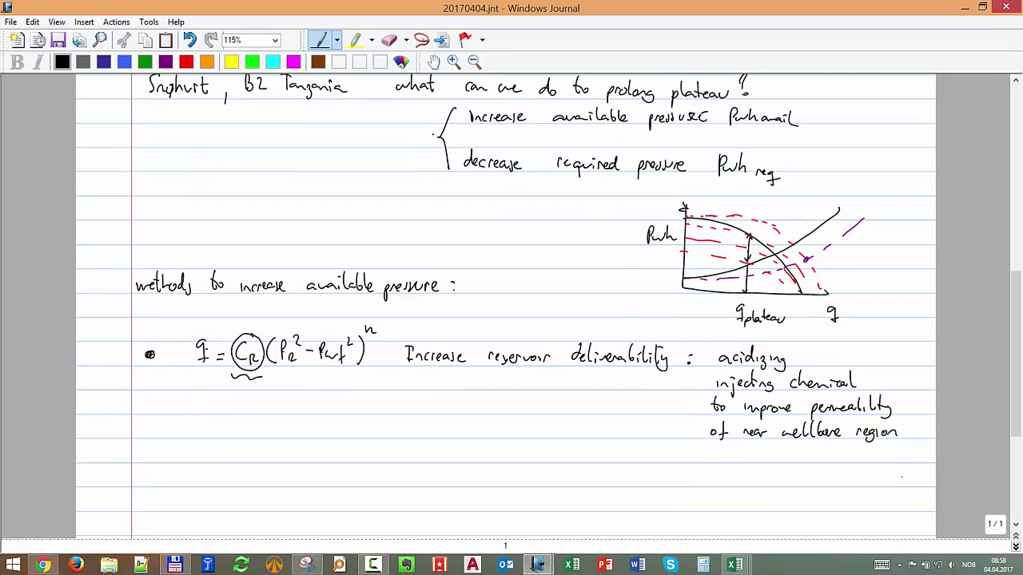
mouse_move(688, 476)
mouse_down()
mouse_move(708, 485)
mouse_move(715, 473)
mouse_up()
mouse_move(718, 484)
mouse_down()
mouse_move(724, 475)
mouse_move(743, 484)
mouse_up()
mouse_move(744, 484)
mouse_down()
mouse_move(745, 466)
mouse_move(783, 493)
mouse_up()
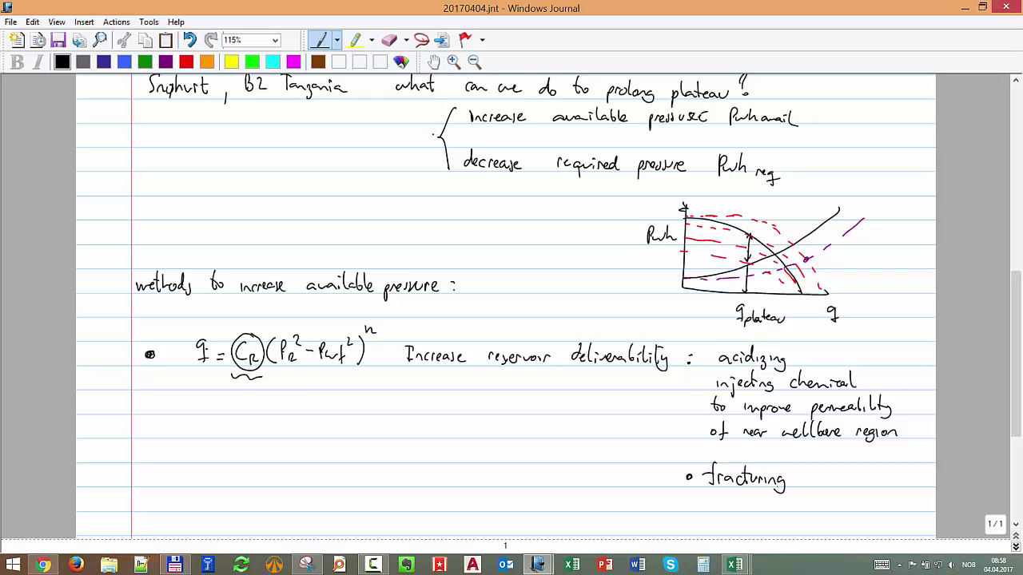
Sketch a cylindrical wellbore with a fracture plane extending from each side below the "fracturing" bullet.
scroll(784, 492, down, 4)
mouse_move(751, 364)
mouse_down()
mouse_move(742, 372)
mouse_move(749, 361)
mouse_up()
drag(735, 396, 736, 421)
drag(762, 365, 762, 422)
mouse_move(738, 363)
mouse_down()
mouse_move(669, 370)
mouse_move(733, 368)
mouse_up()
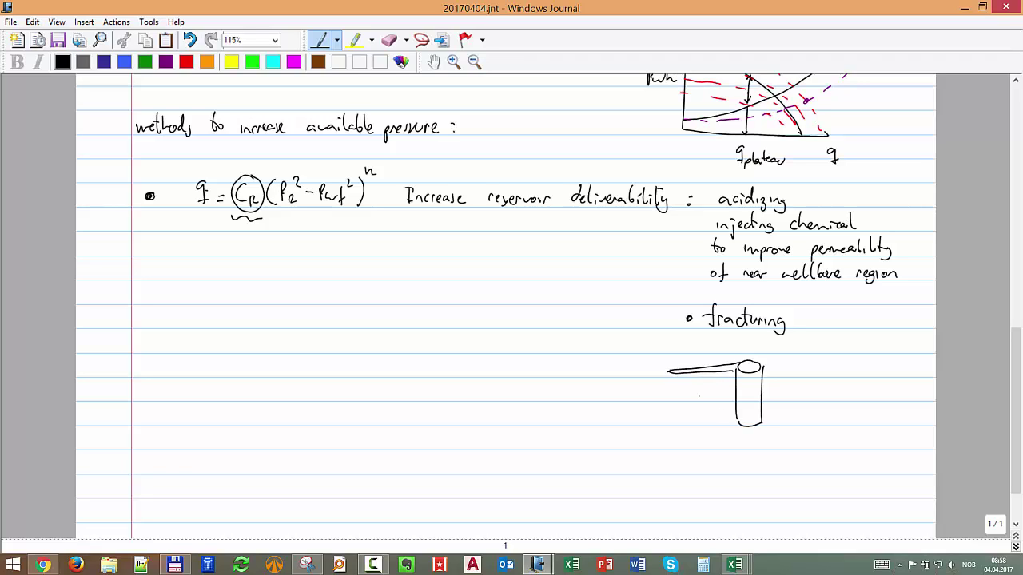
mouse_move(667, 373)
mouse_down()
mouse_move(669, 436)
mouse_move(735, 426)
mouse_up()
mouse_move(763, 363)
mouse_down()
mouse_move(833, 361)
mouse_move(794, 369)
mouse_move(831, 362)
mouse_move(832, 416)
mouse_up()
drag(763, 422, 832, 412)
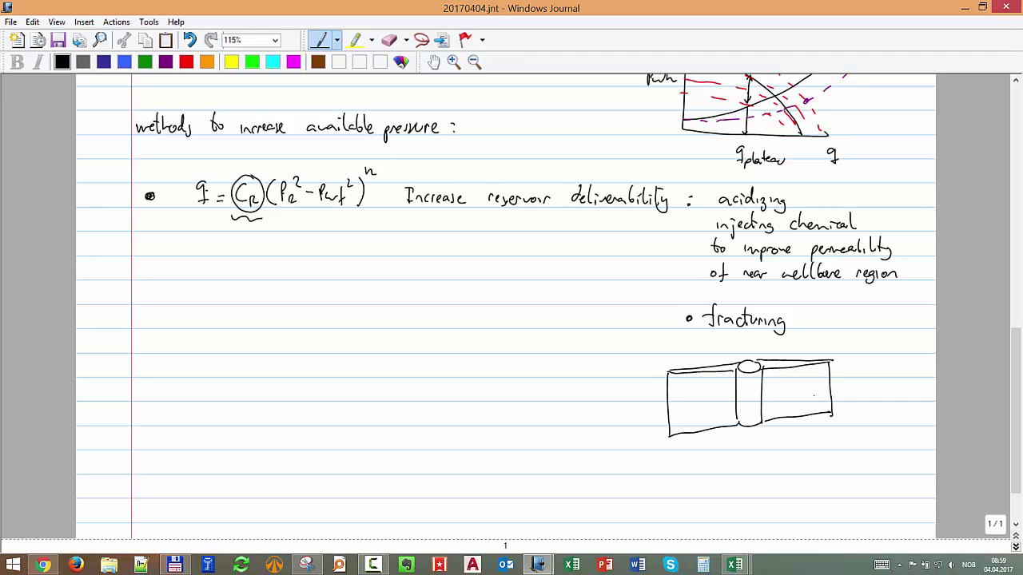
Handwrite "increase wellbore-formation exposure" beside the "fracturing" bullet.
drag(807, 317, 864, 320)
drag(804, 339, 873, 344)
mouse_move(878, 330)
mouse_down()
mouse_move(877, 351)
mouse_move(884, 340)
mouse_up()
drag(883, 343, 925, 348)
drag(842, 370, 908, 373)
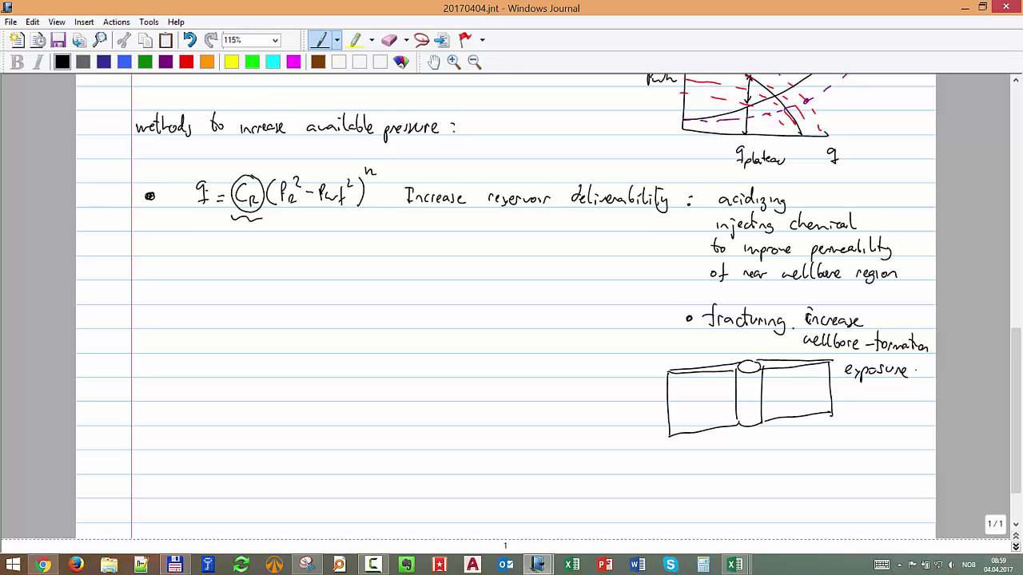
Add the bullets "multilaterals" and "multilayer (perforate in another segment)" below the fracture sketch.
scroll(915, 370, down, 1)
mouse_move(660, 433)
mouse_down()
mouse_move(697, 423)
mouse_move(706, 432)
mouse_move(727, 417)
mouse_move(739, 431)
mouse_move(787, 432)
mouse_move(749, 438)
mouse_up()
click(658, 461)
click(656, 469)
mouse_move(668, 469)
mouse_down()
mouse_move(698, 464)
mouse_move(743, 478)
mouse_move(756, 468)
mouse_move(781, 484)
mouse_move(799, 462)
mouse_move(878, 462)
mouse_up()
drag(794, 477, 919, 486)
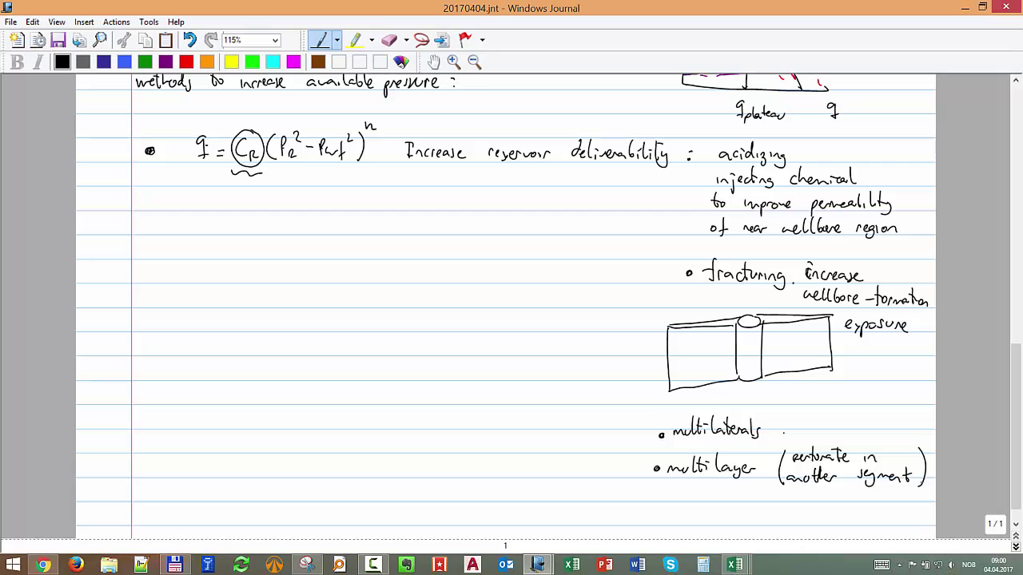
Add a bullet "Inflow control devices" below the multilayer bullet.
scroll(920, 485, down, 1)
scroll(922, 488, up, 3)
scroll(924, 492, down, 3)
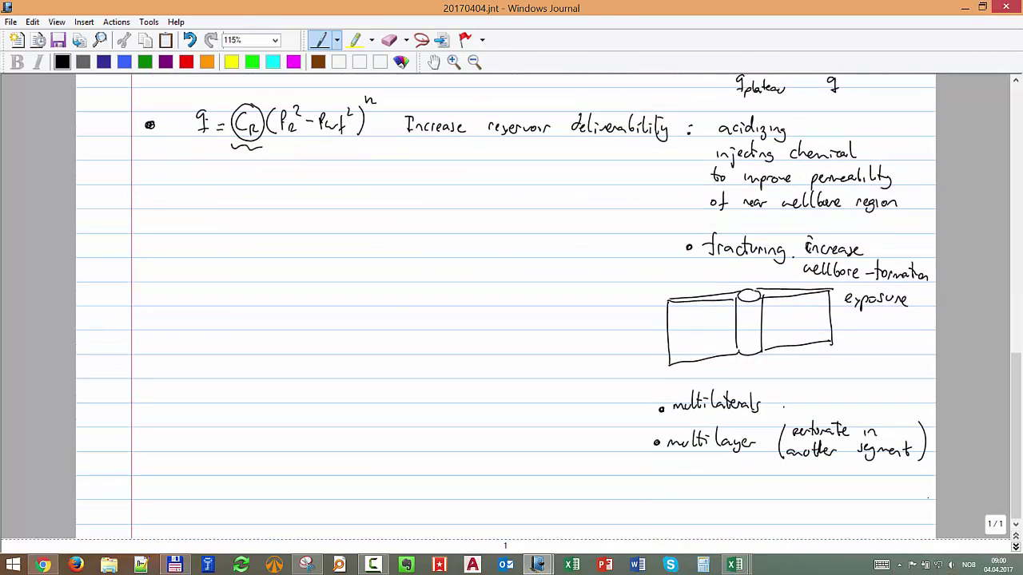
drag(653, 485, 655, 488)
mouse_move(676, 481)
mouse_down()
mouse_move(675, 500)
mouse_move(700, 498)
mouse_up()
drag(707, 489, 766, 497)
drag(769, 497, 780, 495)
mouse_move(788, 480)
mouse_down()
mouse_move(789, 497)
mouse_move(818, 497)
mouse_up()
drag(824, 492, 850, 495)
drag(856, 489, 852, 498)
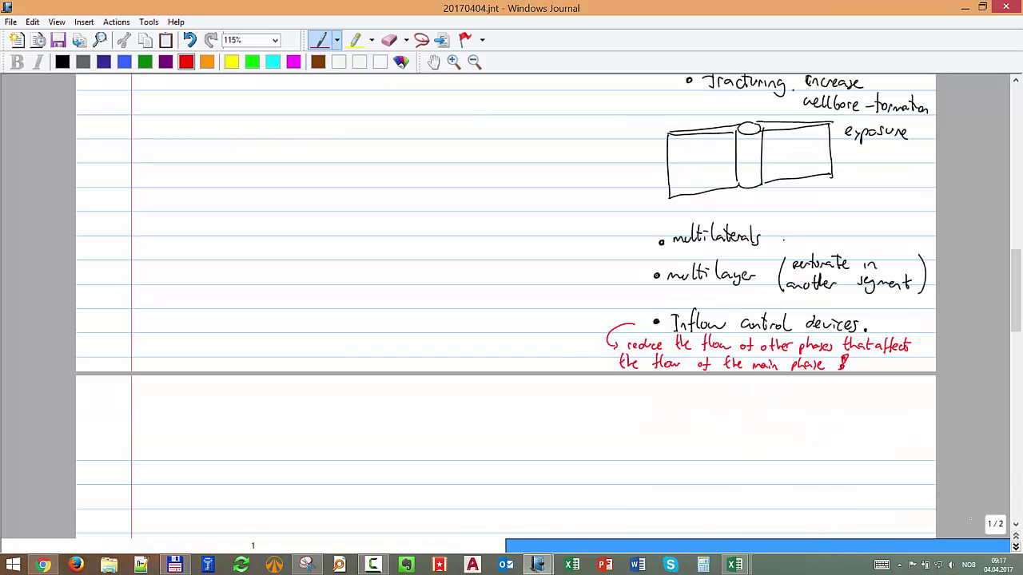
Start the second page with a black bullet and handwrite "pressure support in reservoir:".
scroll(506, 303, down, 5)
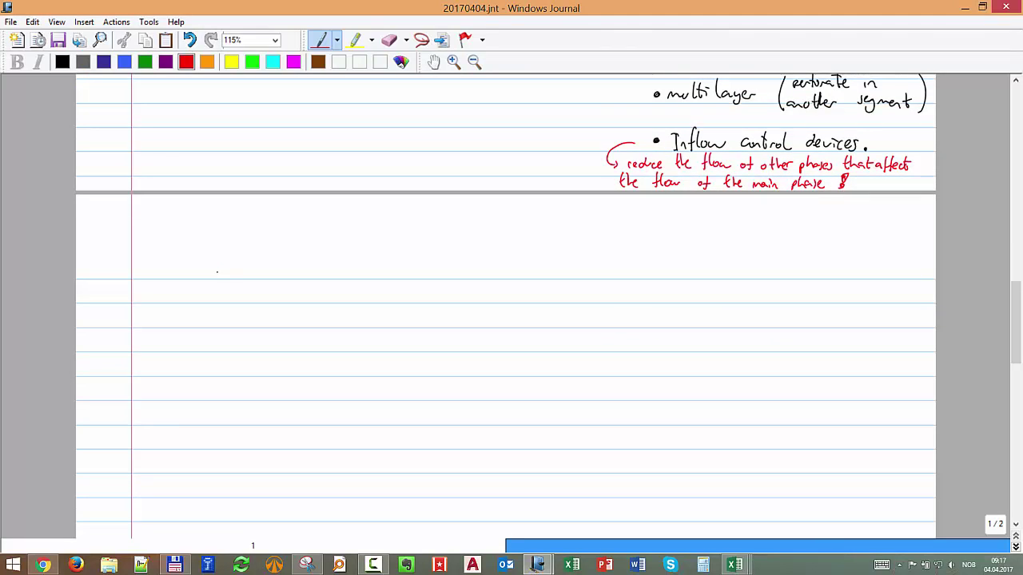
click(213, 277)
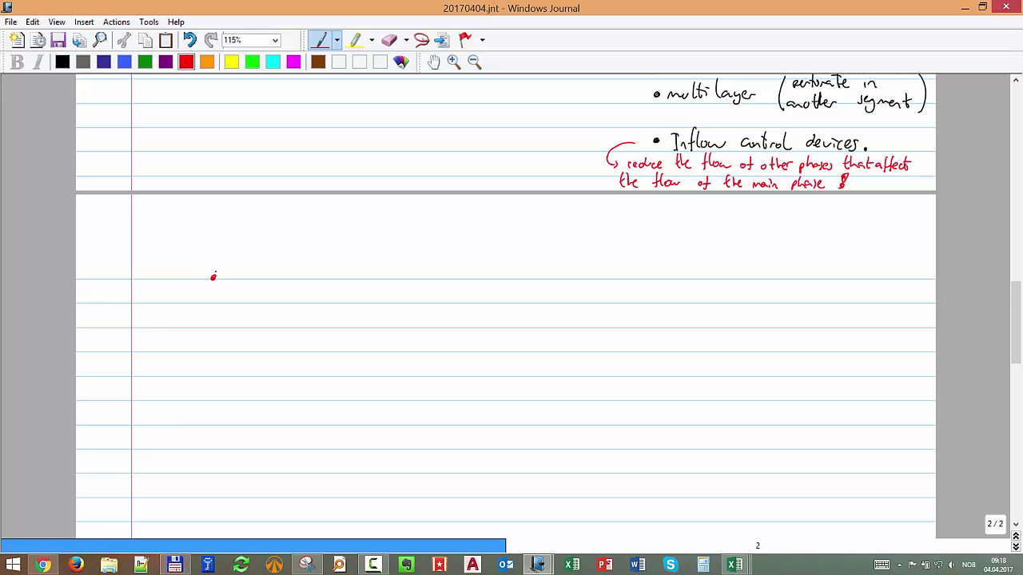
click(62, 61)
click(213, 278)
mouse_move(237, 275)
mouse_down()
mouse_move(236, 290)
mouse_move(243, 279)
mouse_move(348, 279)
mouse_up()
click(253, 279)
drag(345, 271, 445, 281)
drag(448, 280, 454, 275)
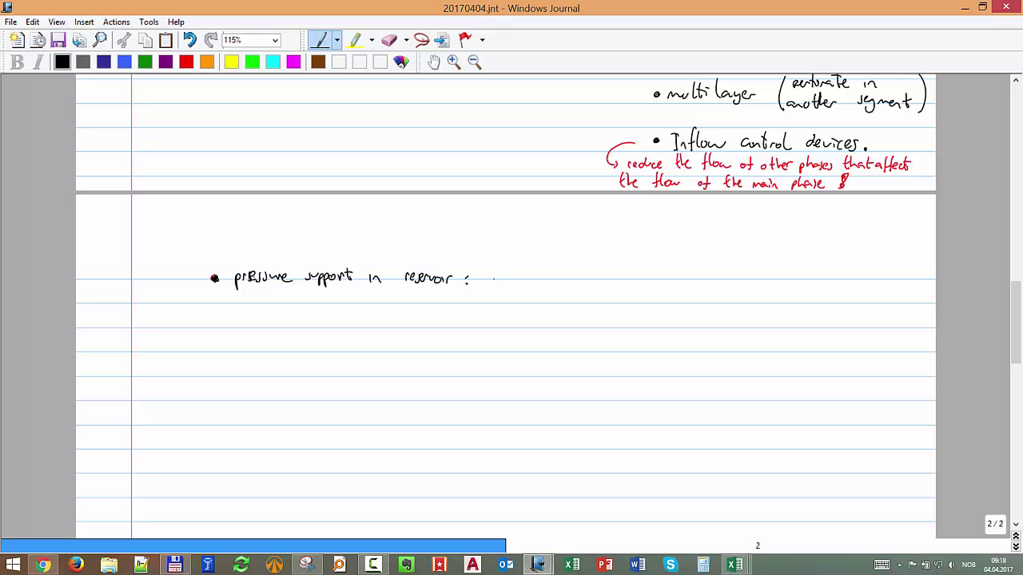
Handwrite "water injection, gas injection" after "pressure support in reservoir:".
mouse_move(490, 276)
mouse_down()
mouse_move(610, 279)
mouse_move(628, 292)
mouse_move(679, 283)
mouse_up()
mouse_move(679, 277)
mouse_down()
mouse_move(676, 294)
mouse_move(695, 285)
mouse_up()
mouse_move(705, 267)
mouse_down()
mouse_move(704, 283)
mouse_move(711, 275)
mouse_up()
drag(713, 278, 729, 283)
click(729, 270)
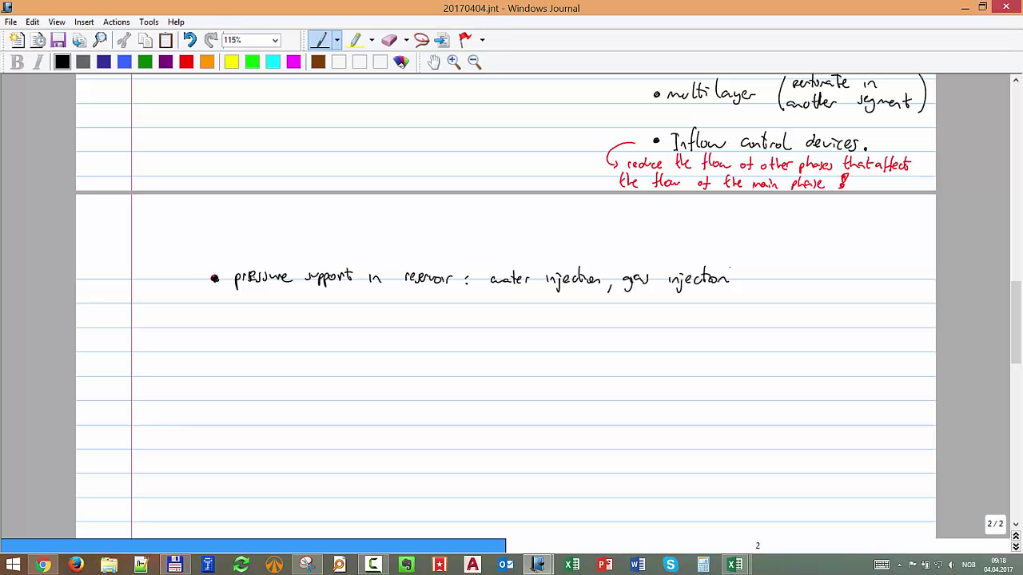
Draw red dollar signs beside the acidizing, fracturing and multilaterals entries on the first page.
scroll(508, 307, up, 10)
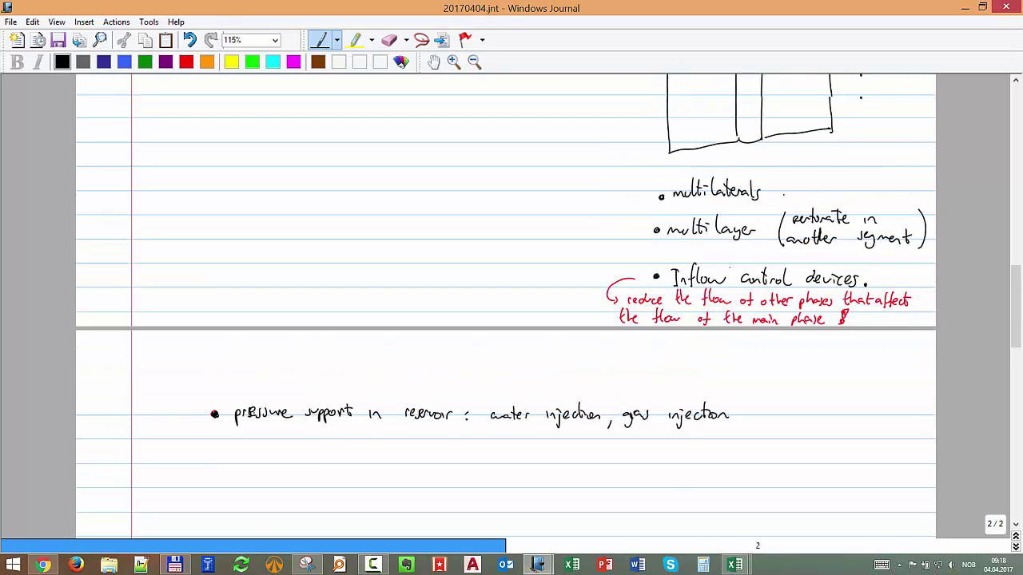
scroll(508, 307, down, 1)
scroll(508, 306, up, 1)
scroll(508, 307, down, 1)
click(187, 61)
mouse_move(899, 142)
mouse_down()
mouse_move(909, 140)
mouse_move(899, 152)
mouse_up()
drag(900, 133, 905, 158)
drag(912, 252, 906, 268)
drag(910, 248, 910, 271)
drag(903, 406, 898, 422)
drag(901, 405, 900, 425)
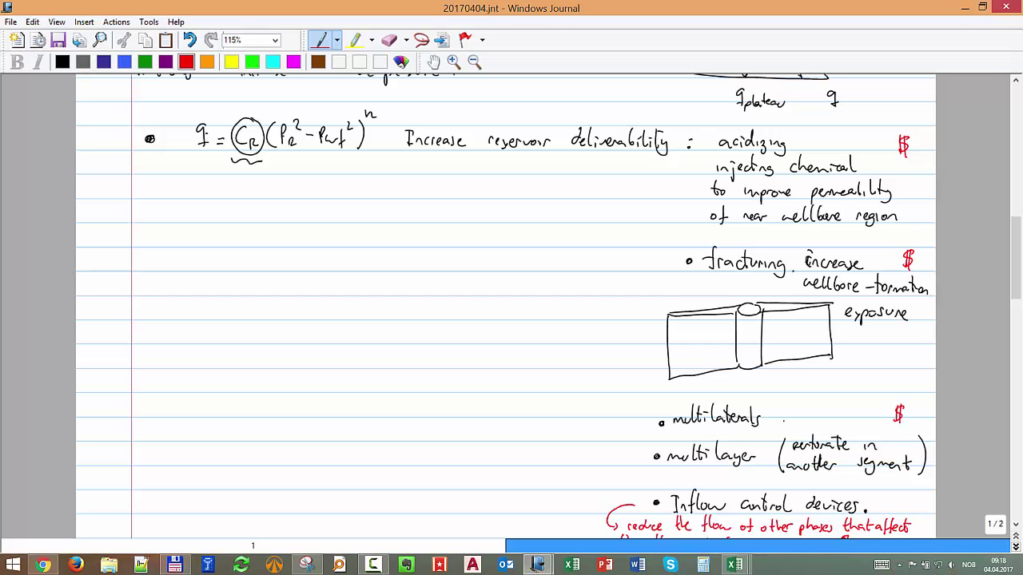
Draw a red dollar sign after the water and gas injection entry on the second page.
scroll(505, 304, down, 3)
drag(783, 359, 778, 375)
drag(781, 356, 781, 377)
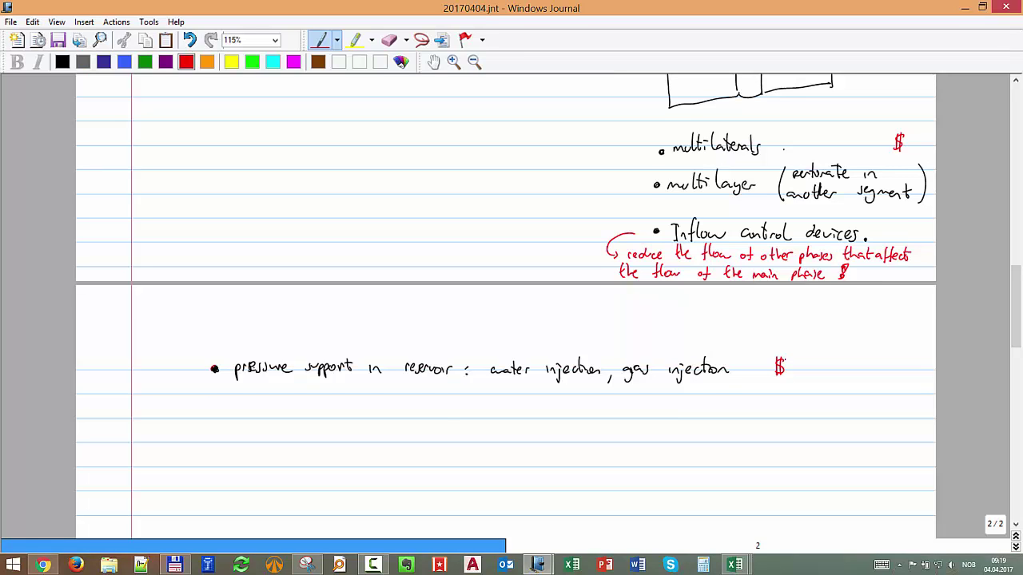
scroll(505, 304, up, 3)
scroll(505, 303, down, 3)
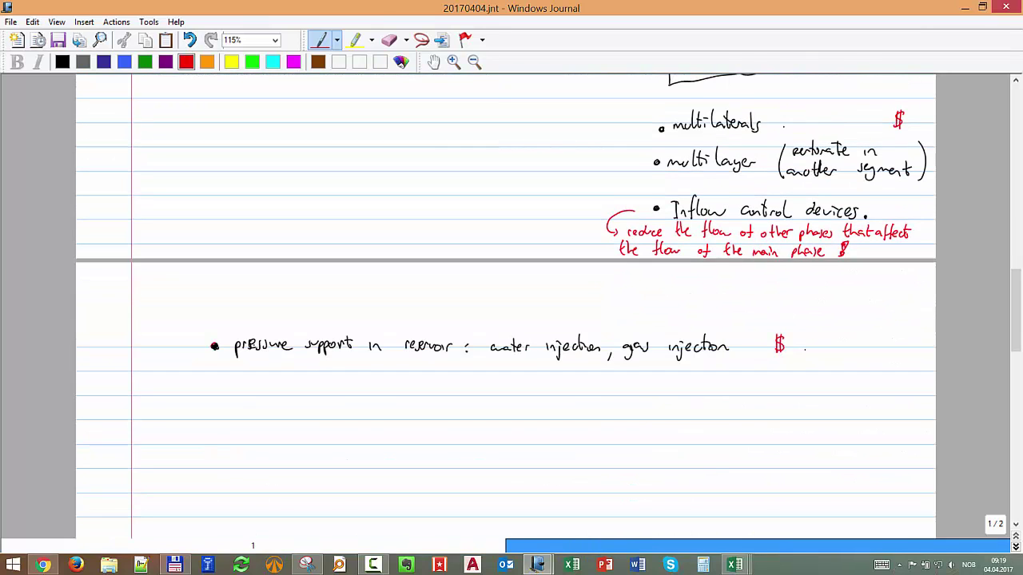
Handwrite a black bullet "tubing:" below the pressure support line, with the sub-bullet "increase tubing ID".
scroll(505, 304, down, 1)
click(62, 61)
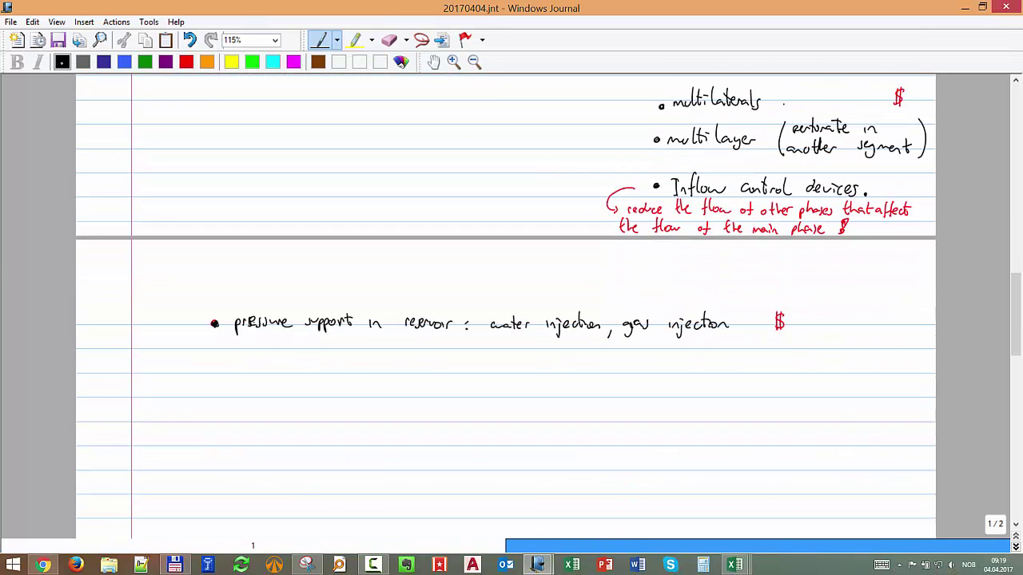
mouse_move(162, 389)
mouse_down()
mouse_move(208, 385)
mouse_move(213, 398)
mouse_up()
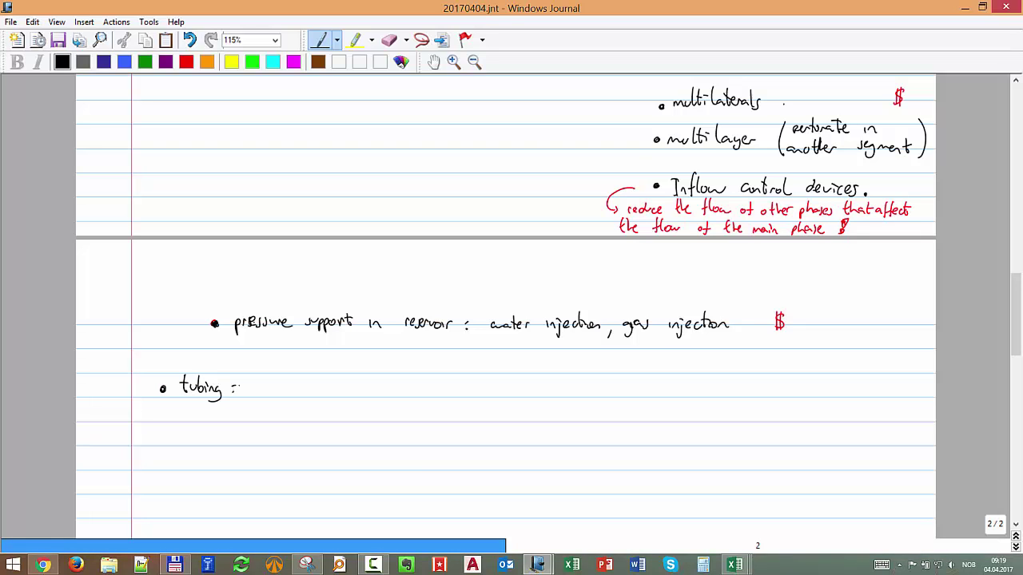
scroll(218, 417, down, 3)
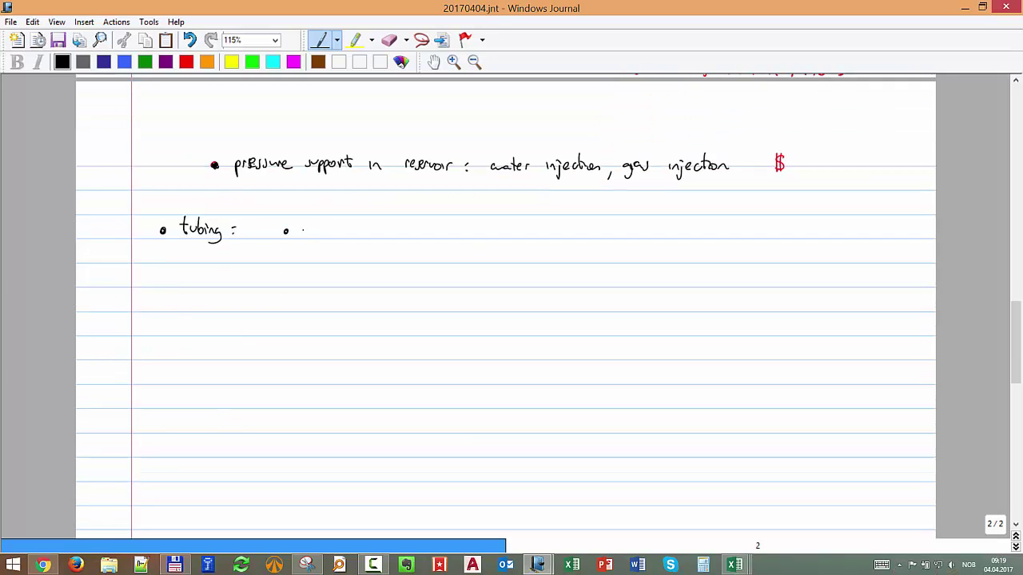
drag(313, 231, 440, 236)
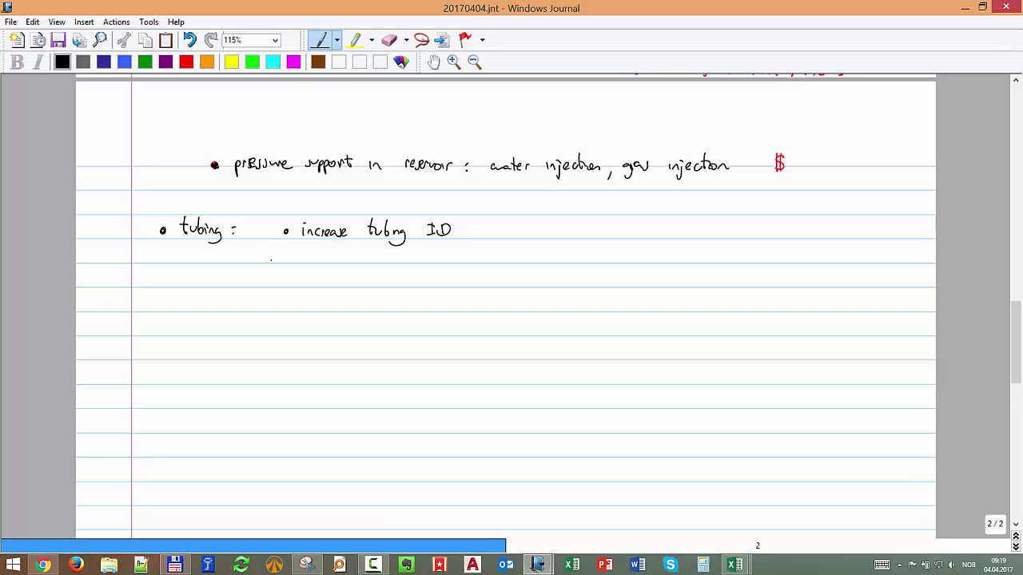
Add the sub-bullet "install artificial lift" with an opening brace listing "ESP" and "PCP".
mouse_move(284, 278)
mouse_down()
mouse_move(380, 272)
mouse_move(452, 283)
mouse_move(470, 269)
mouse_up()
mouse_move(470, 267)
mouse_down()
mouse_move(498, 287)
mouse_move(509, 310)
mouse_up()
mouse_move(521, 257)
mouse_down()
mouse_move(523, 267)
mouse_move(531, 254)
mouse_move(527, 267)
mouse_move(545, 258)
mouse_move(519, 297)
mouse_move(542, 297)
mouse_up()
drag(540, 283, 509, 326)
drag(505, 265, 509, 250)
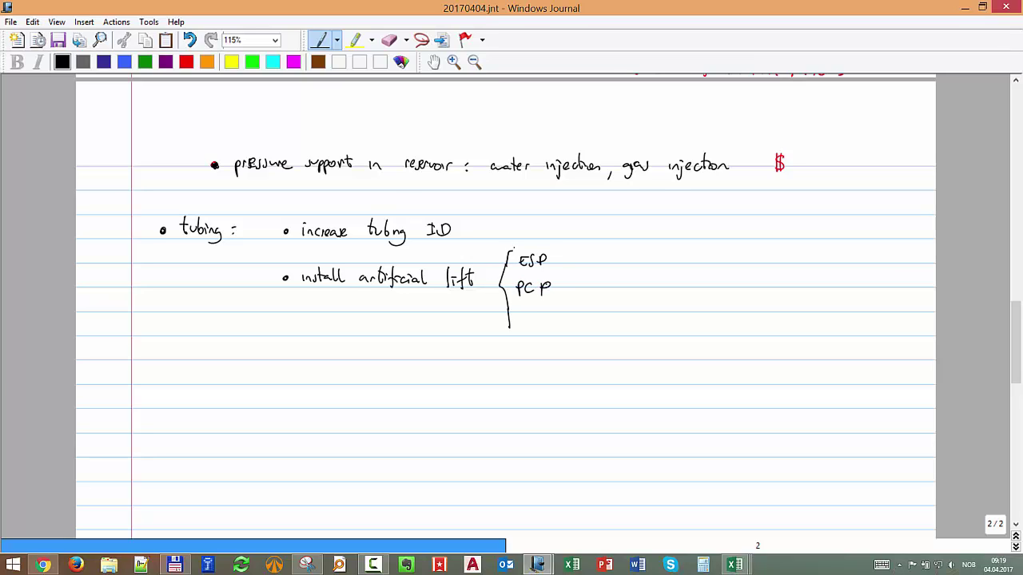
Add "jet pump" and "gas lift" to the artificial lift options and draw the closing brace.
mouse_move(520, 310)
mouse_down()
mouse_move(518, 324)
mouse_move(528, 308)
mouse_move(532, 322)
mouse_move(566, 318)
mouse_up()
mouse_move(568, 315)
mouse_down()
mouse_move(569, 331)
mouse_move(576, 321)
mouse_up()
drag(607, 261, 601, 272)
drag(608, 260, 648, 265)
mouse_move(654, 250)
mouse_down()
mouse_move(654, 268)
mouse_move(662, 267)
mouse_up()
drag(656, 259, 666, 257)
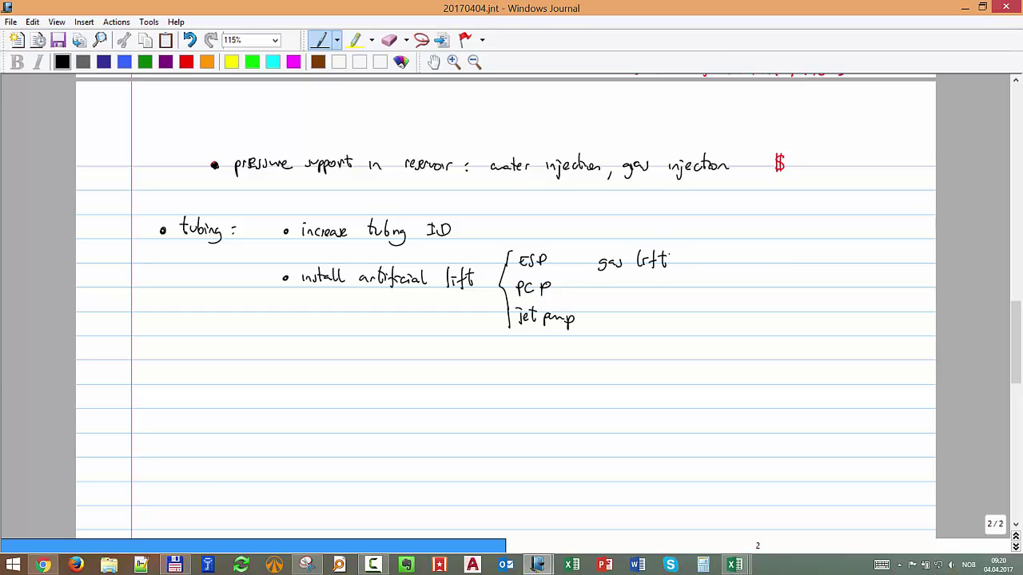
drag(679, 249, 686, 321)
Handwrite "reduce μ of fluid" with an arrow to "demulsifiers", and sketch a peaked black μm versus αw curve from 0 to 1 beside it.
mouse_move(291, 386)
mouse_down()
mouse_move(399, 374)
mouse_move(402, 387)
mouse_move(447, 388)
mouse_move(458, 372)
mouse_move(509, 385)
mouse_move(547, 372)
mouse_move(578, 387)
mouse_move(602, 367)
mouse_move(623, 380)
mouse_up()
mouse_move(687, 351)
mouse_down()
mouse_move(689, 421)
mouse_move(812, 419)
mouse_move(828, 435)
mouse_move(845, 430)
mouse_up()
drag(683, 358, 693, 356)
drag(799, 433, 803, 445)
drag(692, 432, 689, 433)
mouse_move(656, 374)
mouse_down()
mouse_move(680, 389)
mouse_move(752, 344)
mouse_move(802, 396)
mouse_up()
Draw a lower, flatter red curve under the viscosity peak and set the pen back to black ink.
click(186, 62)
mouse_move(690, 404)
mouse_down()
mouse_move(750, 382)
mouse_move(798, 394)
mouse_up()
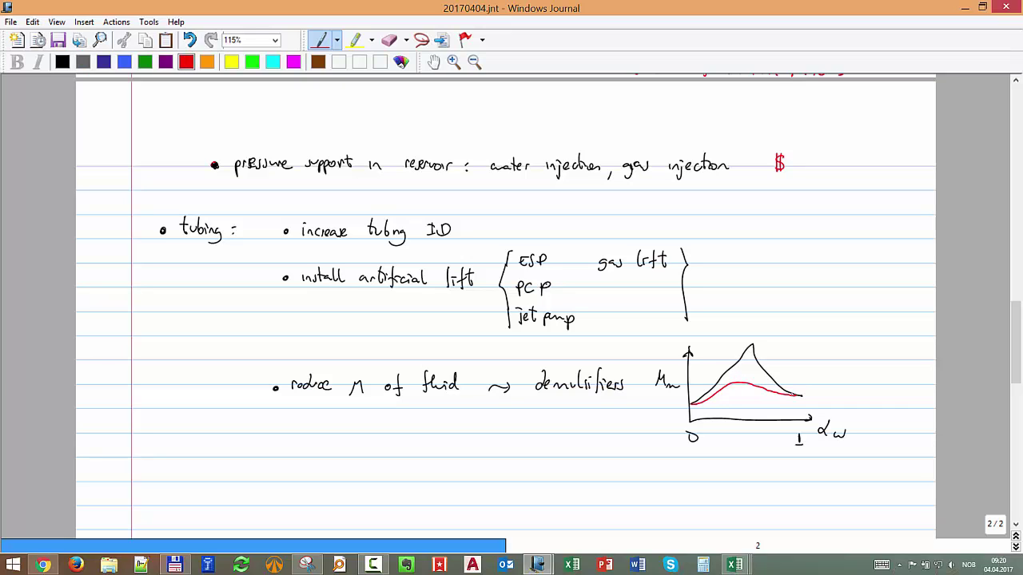
scroll(505, 303, down, 1)
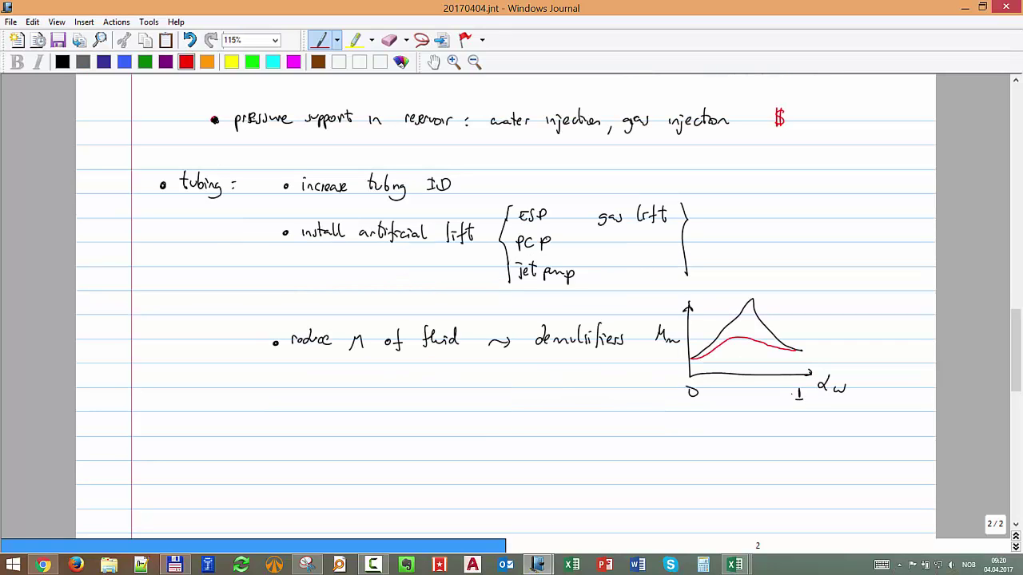
click(62, 62)
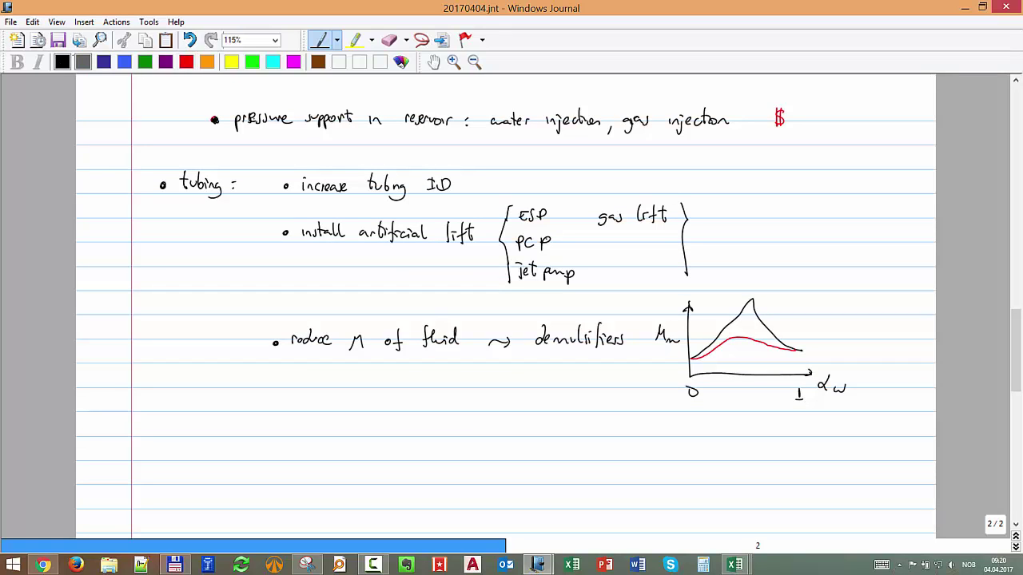
Start a new bullet below and branch an arrow from "reduce μ of fluid" to "diluent", with a sub-arrow to "lighter API oil".
drag(277, 442, 277, 446)
mouse_move(486, 354)
mouse_down()
mouse_move(506, 377)
mouse_move(568, 382)
mouse_move(572, 372)
mouse_up()
mouse_move(510, 392)
mouse_down()
mouse_move(516, 413)
mouse_move(555, 398)
mouse_move(609, 411)
mouse_up()
drag(602, 406, 612, 397)
drag(612, 396, 624, 410)
drag(541, 416, 541, 433)
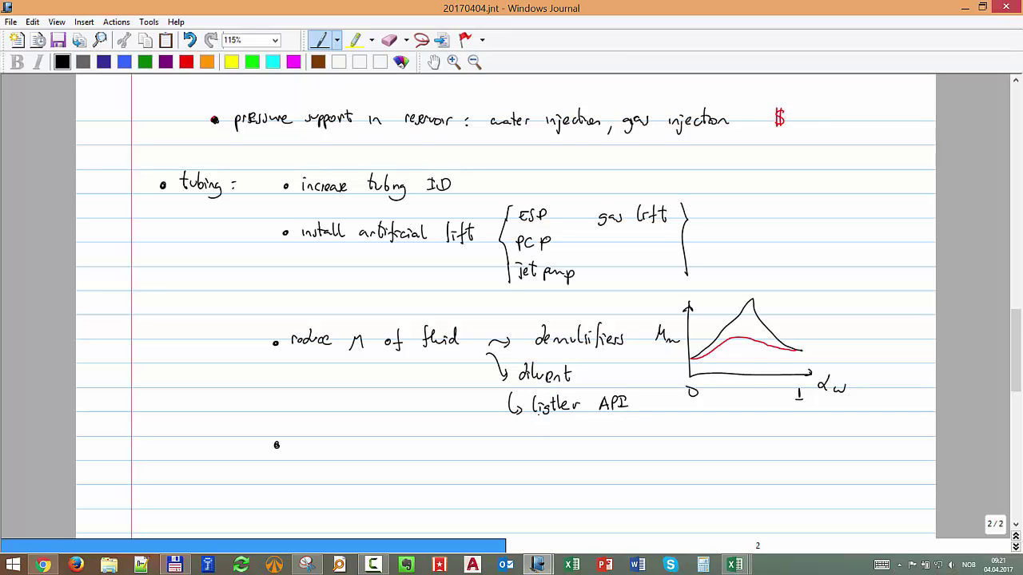
drag(536, 427, 534, 428)
drag(541, 428, 541, 433)
Handwrite "increase the number of wells" beside the empty bullet below the fluid viscosity notes.
scroll(559, 423, down, 3)
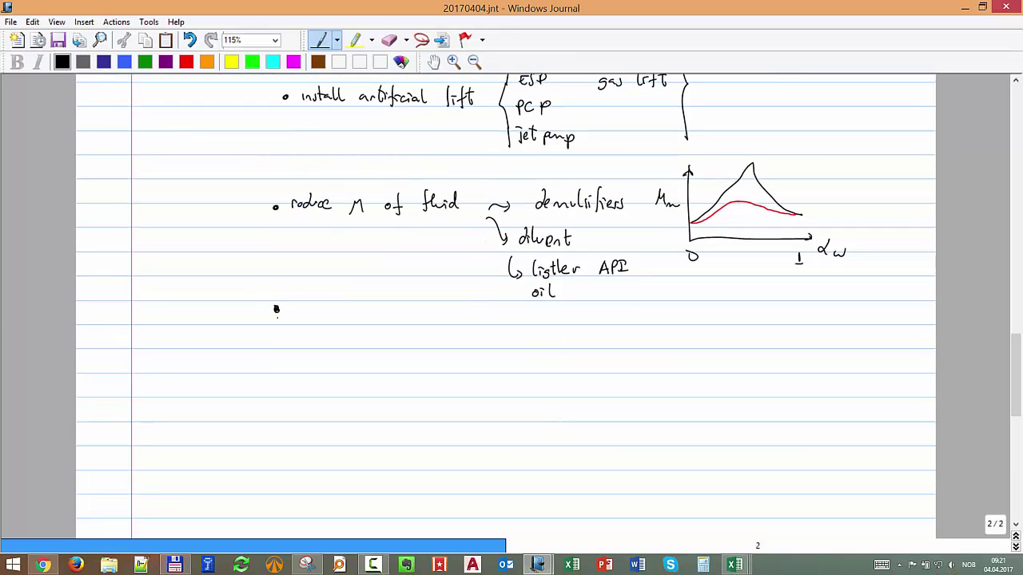
drag(290, 313, 539, 321)
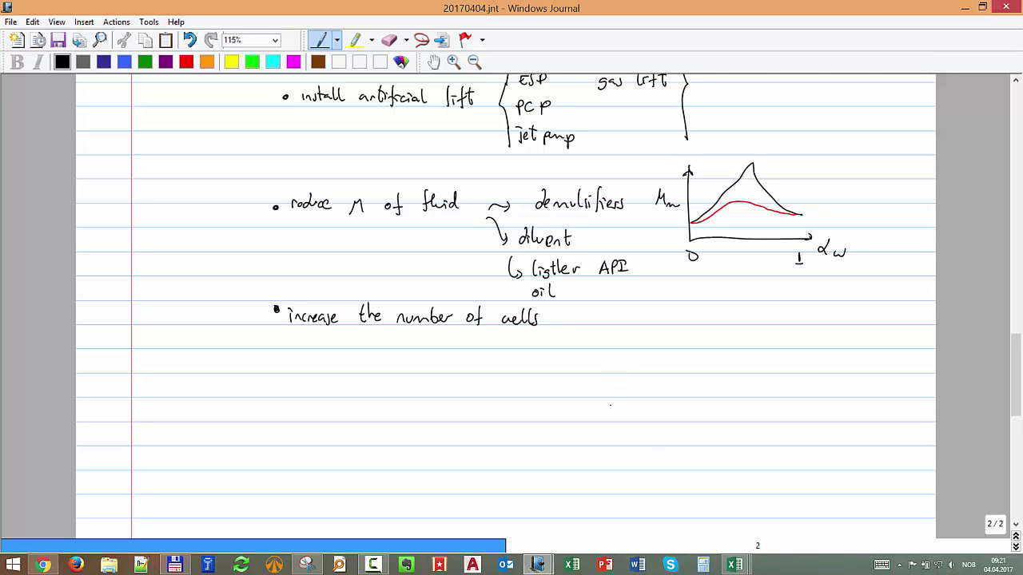
Sketch a single-well system beside the "increase the number of wells" bullet: PR below, Psep above, one conduit and an upward flow arrow.
mouse_move(621, 404)
mouse_down()
mouse_move(610, 403)
mouse_move(603, 426)
mouse_move(632, 422)
mouse_move(619, 403)
mouse_move(613, 422)
mouse_move(625, 414)
mouse_up()
mouse_move(618, 314)
mouse_down()
mouse_move(639, 323)
mouse_move(617, 398)
mouse_up()
drag(628, 347, 623, 397)
mouse_move(631, 300)
mouse_down()
mouse_move(616, 335)
mouse_move(647, 305)
mouse_move(630, 300)
mouse_up()
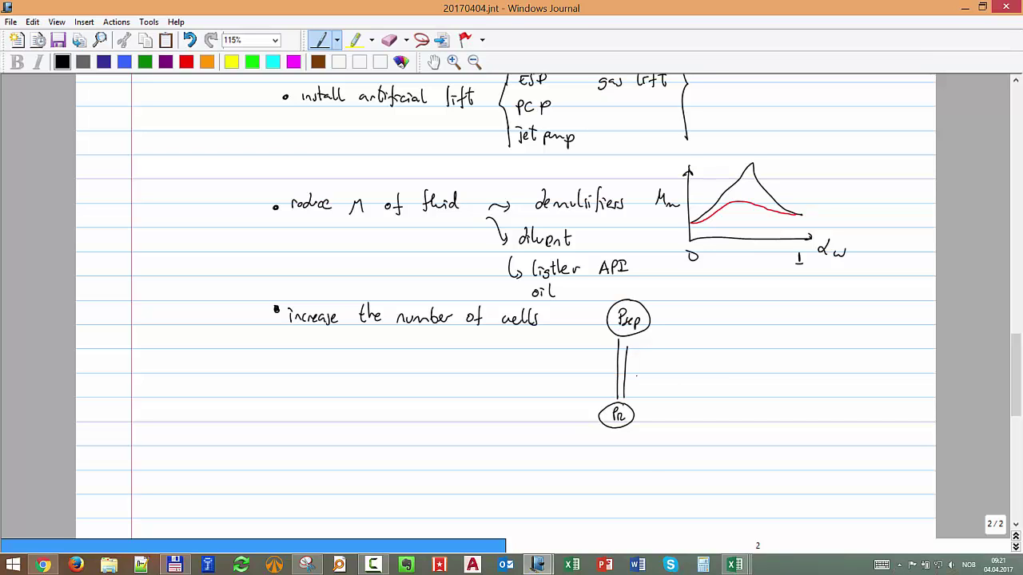
drag(639, 384, 638, 364)
drag(634, 361, 642, 361)
Sketch a second system beside it with wide Psep and PR vessels joined by three parallel conduits.
mouse_move(743, 304)
mouse_down()
mouse_move(711, 336)
mouse_move(796, 339)
mouse_move(780, 304)
mouse_move(729, 302)
mouse_move(759, 332)
mouse_up()
mouse_move(724, 408)
mouse_down()
mouse_move(704, 418)
mouse_move(799, 429)
mouse_move(735, 405)
mouse_move(797, 428)
mouse_move(742, 422)
mouse_move(754, 423)
mouse_up()
mouse_move(715, 407)
mouse_down()
mouse_move(714, 338)
mouse_move(719, 399)
mouse_up()
mouse_move(747, 338)
mouse_down()
mouse_move(747, 405)
mouse_move(756, 401)
mouse_up()
mouse_move(787, 336)
mouse_down()
mouse_move(790, 403)
mouse_move(800, 339)
mouse_move(816, 379)
mouse_move(845, 383)
mouse_up()
Write the note "Δp in each conduit is less" beside the three-conduit sketch.
drag(848, 376, 878, 383)
drag(886, 377, 899, 382)
drag(838, 395, 834, 403)
drag(839, 398, 852, 404)
mouse_move(858, 398)
mouse_down()
mouse_move(875, 403)
mouse_move(839, 426)
mouse_up()
click(879, 402)
drag(841, 424, 849, 426)
drag(854, 421, 855, 426)
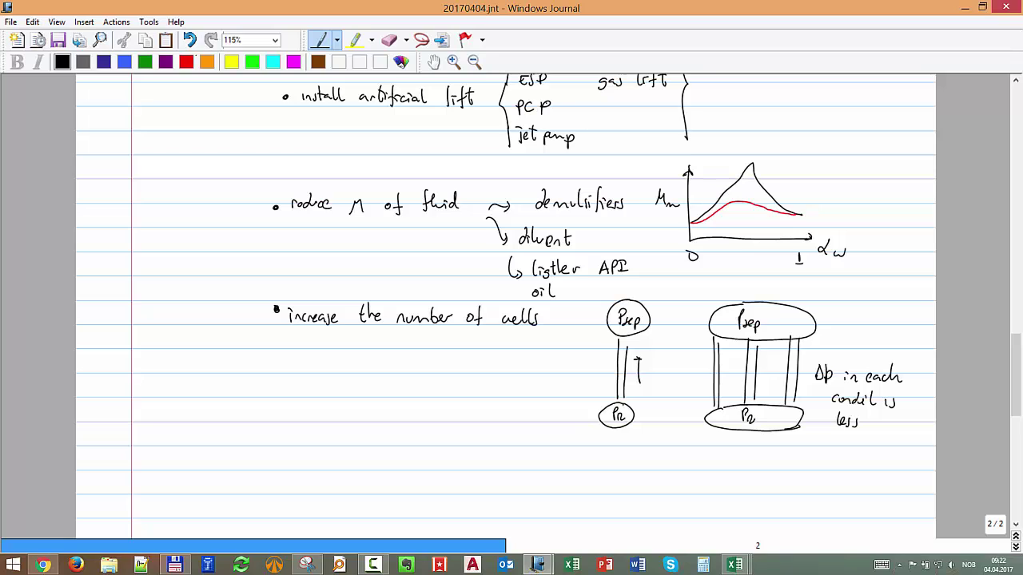
Draw a red dollar sign above the Δp note to mark the cost of extra wells.
click(187, 62)
drag(876, 304, 868, 320)
drag(873, 300, 871, 321)
Draw a black NPV versus Nwell graph below the sketches, with a peaked curve and a dashed vertical line at its maximum.
scroll(506, 298, down, 3)
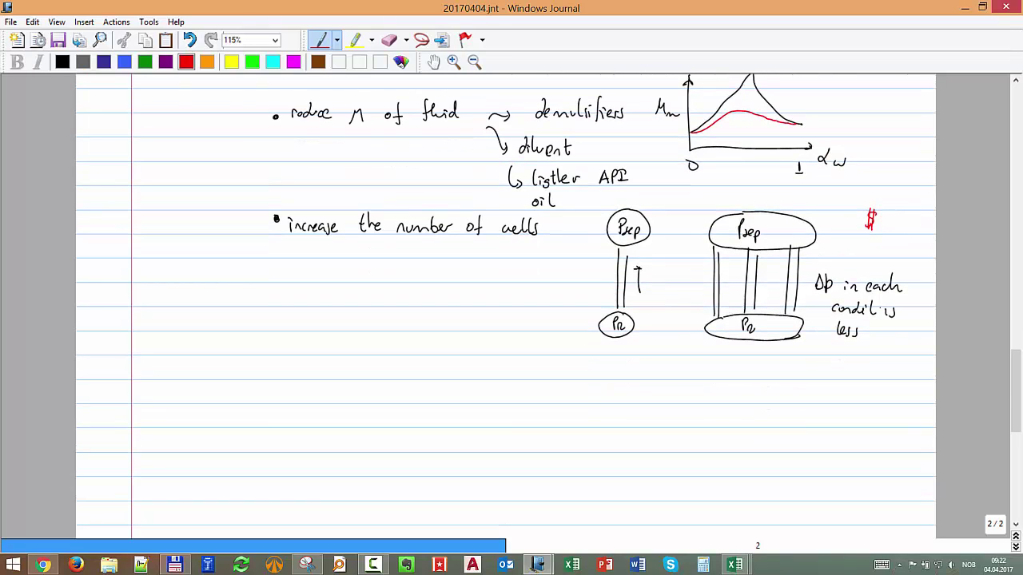
click(62, 61)
mouse_move(717, 363)
mouse_down()
mouse_move(723, 448)
mouse_move(719, 365)
mouse_move(722, 375)
mouse_up()
mouse_move(724, 447)
mouse_down()
mouse_move(856, 447)
mouse_move(862, 465)
mouse_move(886, 463)
mouse_up()
drag(885, 454, 891, 465)
mouse_move(685, 389)
mouse_down()
mouse_move(696, 374)
mouse_move(713, 376)
mouse_up()
mouse_move(723, 441)
mouse_down()
mouse_move(788, 372)
mouse_move(853, 400)
mouse_up()
drag(793, 373, 793, 386)
drag(793, 400, 795, 445)
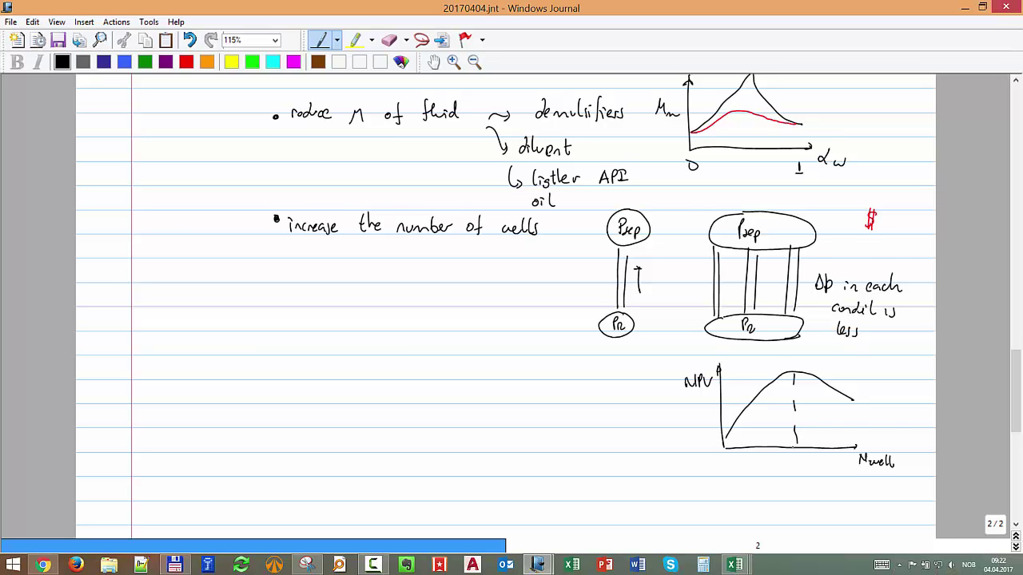
Write the heading "reducing required pressure" at the margin below the NPV graph.
scroll(793, 447, down, 1)
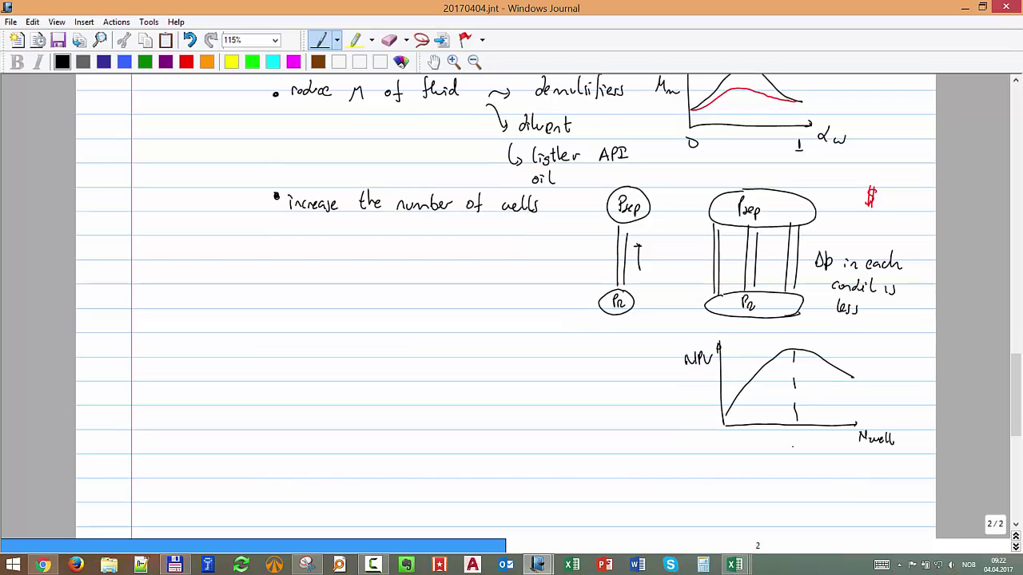
scroll(793, 447, down, 5)
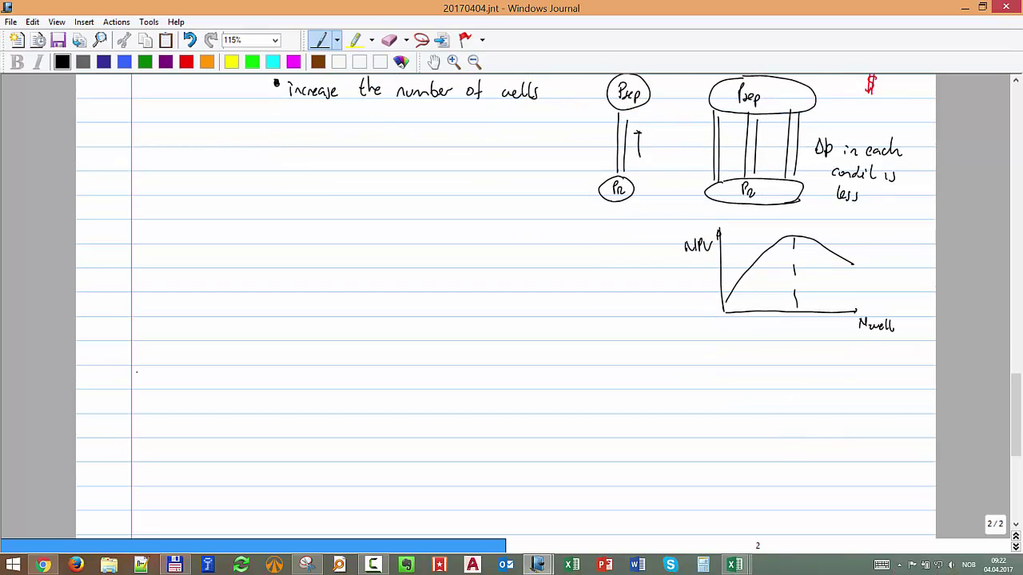
scroll(506, 304, down, 1)
scroll(505, 304, up, 3)
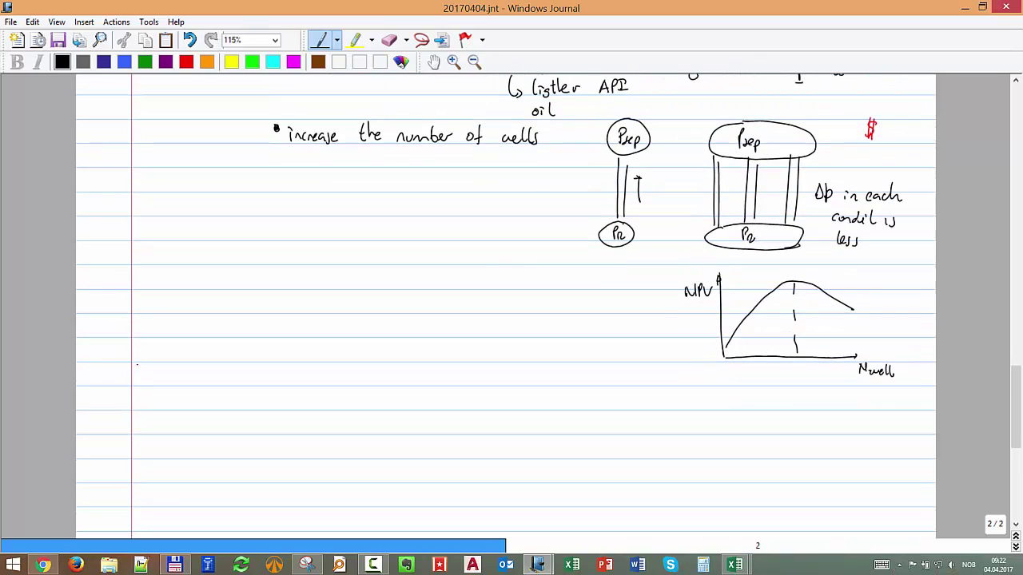
scroll(506, 304, down, 2)
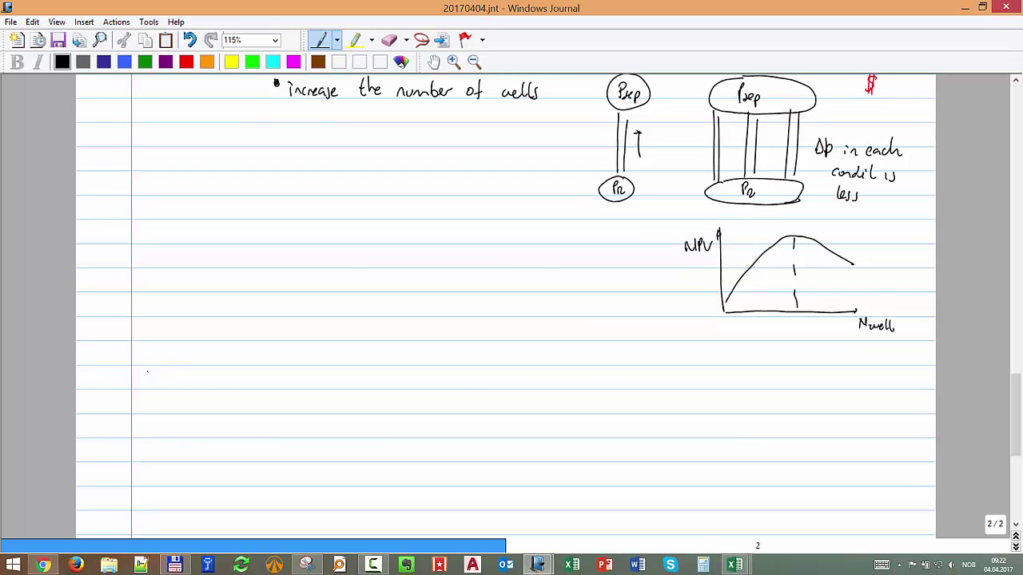
mouse_move(145, 374)
mouse_down()
mouse_move(203, 390)
mouse_move(285, 382)
mouse_move(286, 369)
mouse_move(318, 386)
mouse_move(360, 380)
mouse_up()
Add the bullet "changing size (ID) of transportation flowlines and pipelines" under the new heading.
drag(170, 428, 173, 426)
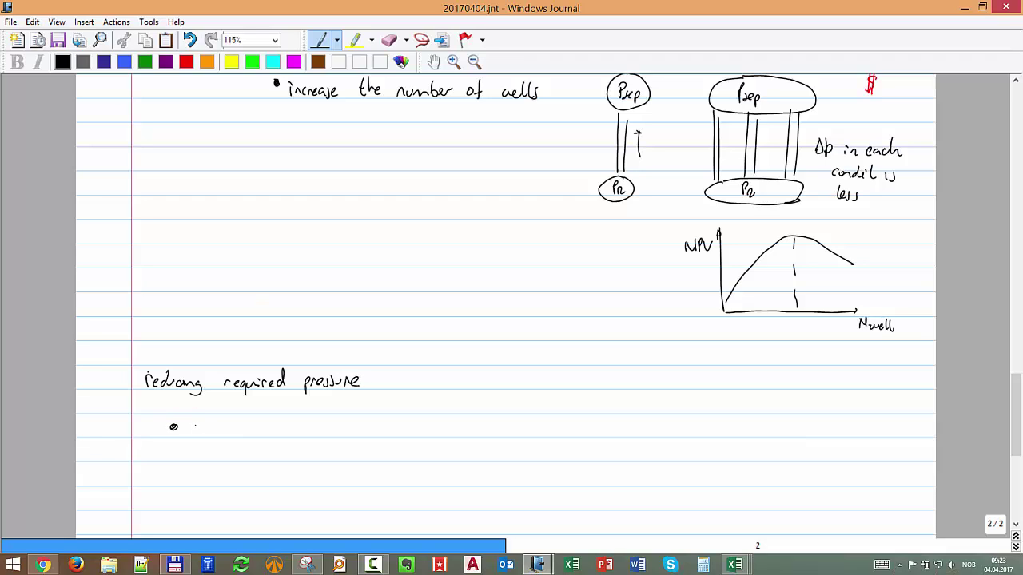
mouse_move(194, 426)
mouse_down()
mouse_move(244, 429)
mouse_move(244, 441)
mouse_move(300, 428)
mouse_move(362, 437)
mouse_up()
mouse_move(385, 426)
mouse_down()
mouse_move(394, 440)
mouse_move(436, 435)
mouse_up()
mouse_move(429, 425)
mouse_down()
mouse_move(563, 436)
mouse_move(573, 423)
mouse_up()
mouse_move(572, 418)
mouse_down()
mouse_move(582, 433)
mouse_move(630, 435)
mouse_up()
drag(651, 428, 720, 432)
click(672, 433)
mouse_move(721, 419)
mouse_down()
mouse_move(724, 435)
mouse_move(746, 437)
mouse_up()
Write "↑ ID ↑ $" at the end of the flowline size bullet.
scroll(733, 424, down, 3)
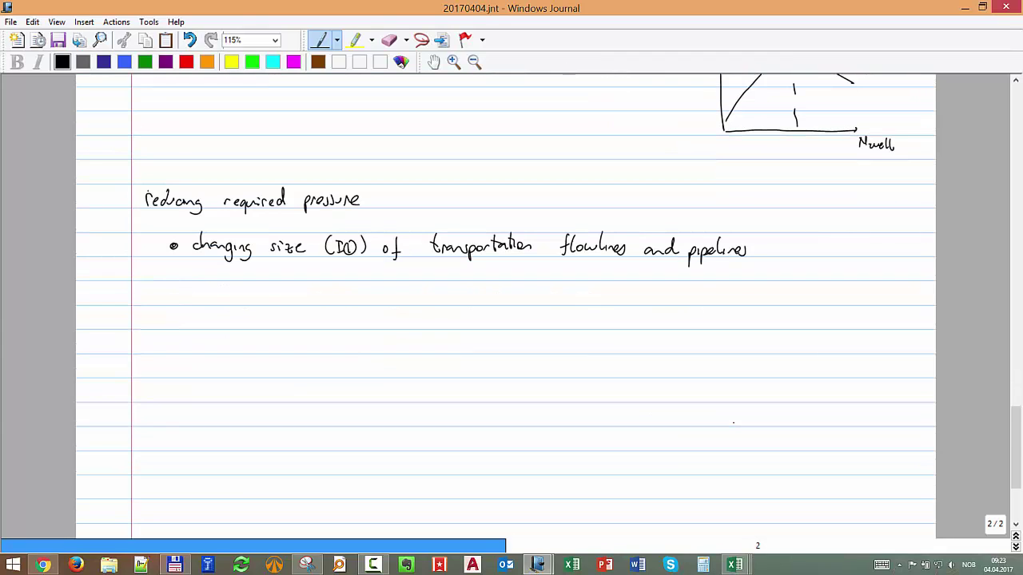
drag(800, 236, 802, 256)
mouse_move(798, 239)
mouse_down()
mouse_move(826, 256)
mouse_move(853, 236)
mouse_move(869, 257)
mouse_up()
click(879, 240)
drag(874, 233, 878, 260)
Sketch the two walls of a pipeline that dips to a low point and rises again below the bullet.
drag(361, 317, 475, 343)
drag(358, 352, 518, 392)
drag(630, 345, 660, 324)
mouse_move(476, 346)
mouse_down()
mouse_move(515, 351)
mouse_move(637, 304)
mouse_up()
Add blue hatched liquid in the pipeline's low point and a red flow arrow in its rising section.
click(124, 61)
drag(446, 376, 574, 379)
drag(486, 380, 487, 390)
drag(501, 381, 511, 392)
drag(522, 382, 524, 392)
drag(526, 387, 532, 392)
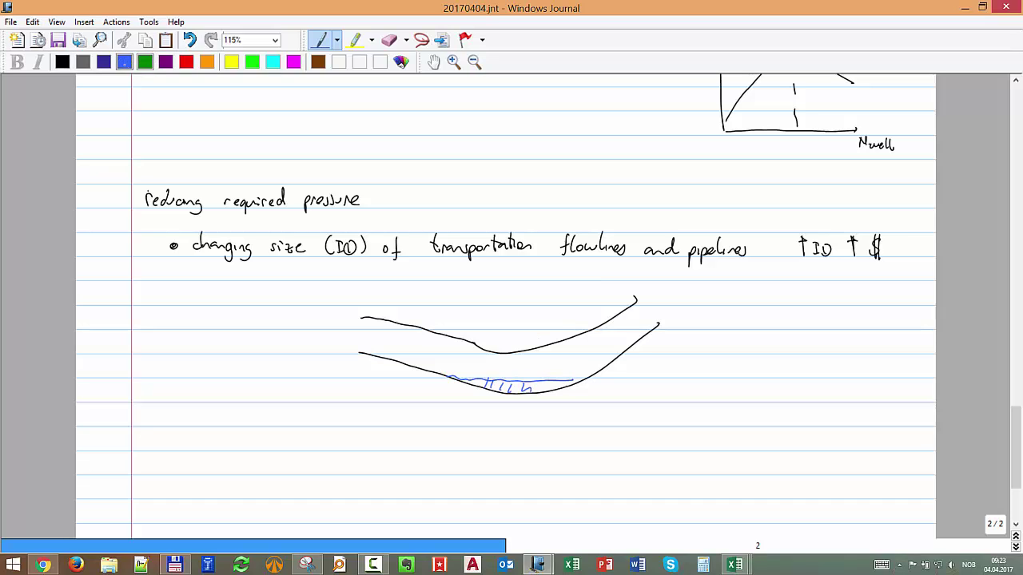
click(186, 62)
mouse_move(589, 350)
mouse_down()
mouse_move(626, 325)
mouse_move(612, 346)
mouse_up()
Add blue droplets around the flow arrow and write "WARNING! Be careful" in blue beside the pipeline sketch.
click(124, 62)
mouse_move(688, 293)
mouse_down()
mouse_move(733, 304)
mouse_move(767, 297)
mouse_up()
drag(764, 307, 795, 303)
mouse_move(794, 293)
mouse_down()
mouse_move(797, 304)
mouse_move(836, 303)
mouse_up()
click(835, 296)
drag(836, 298, 853, 304)
mouse_move(858, 288)
mouse_down()
mouse_move(858, 309)
mouse_move(878, 307)
mouse_up()
Complete the blue warning with "with liquid accumulation in gas/liquid flow.".
drag(691, 327, 710, 337)
mouse_move(713, 320)
mouse_down()
mouse_move(716, 337)
mouse_move(721, 328)
mouse_up()
mouse_move(723, 322)
mouse_down()
mouse_move(732, 337)
mouse_move(764, 338)
mouse_up()
drag(775, 332, 770, 350)
drag(778, 334, 791, 342)
mouse_move(801, 334)
mouse_down()
mouse_move(792, 339)
mouse_move(803, 342)
mouse_up()
drag(822, 342, 917, 337)
mouse_move(724, 363)
mouse_down()
mouse_move(720, 375)
mouse_move(743, 368)
mouse_up()
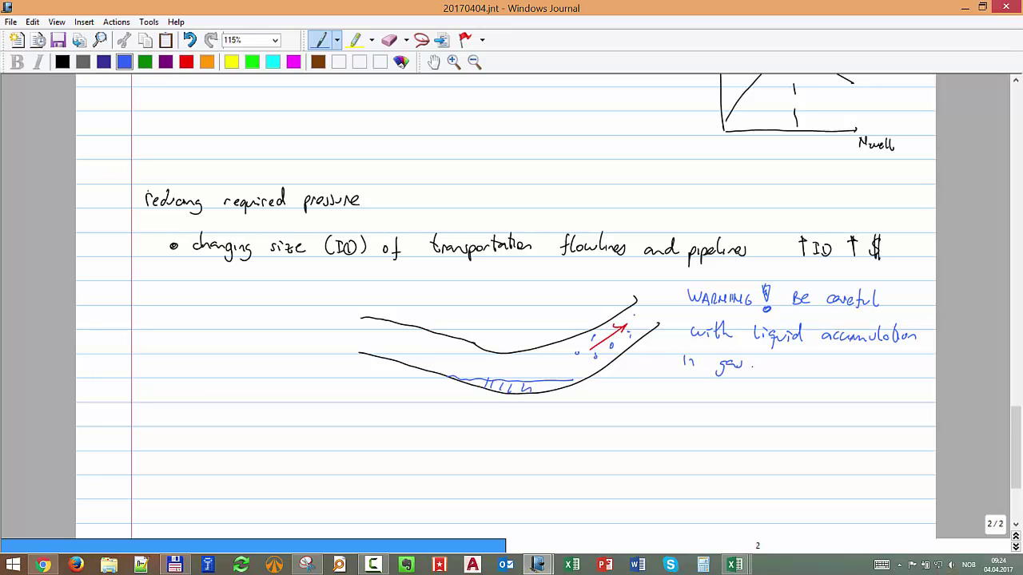
mouse_move(757, 358)
mouse_down()
mouse_move(762, 375)
mouse_move(856, 376)
mouse_up()
Add the black bullet "reduce μm → inject: demulsifier, diluent." below the pipeline sketch.
click(62, 61)
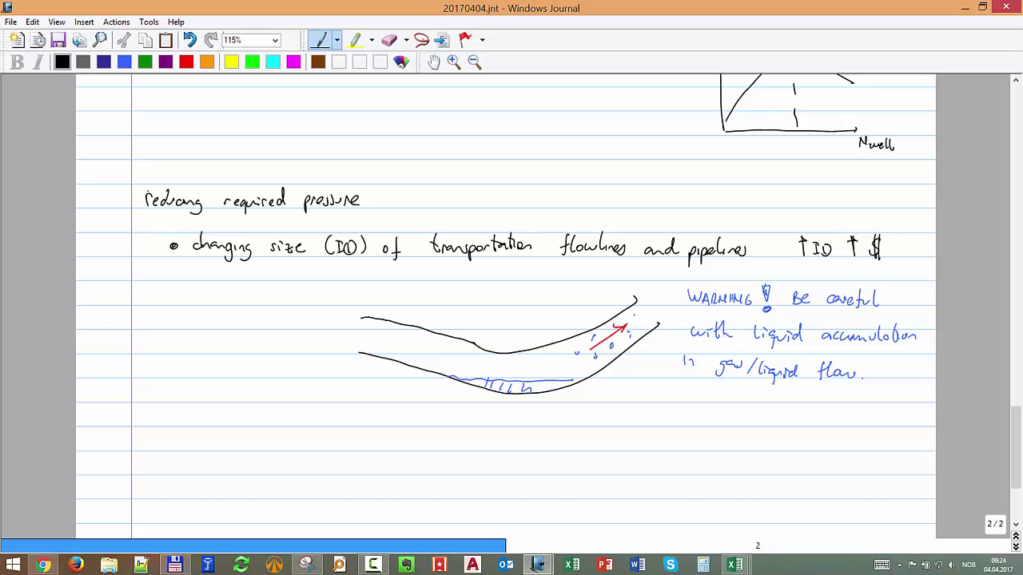
scroll(506, 304, down, 3)
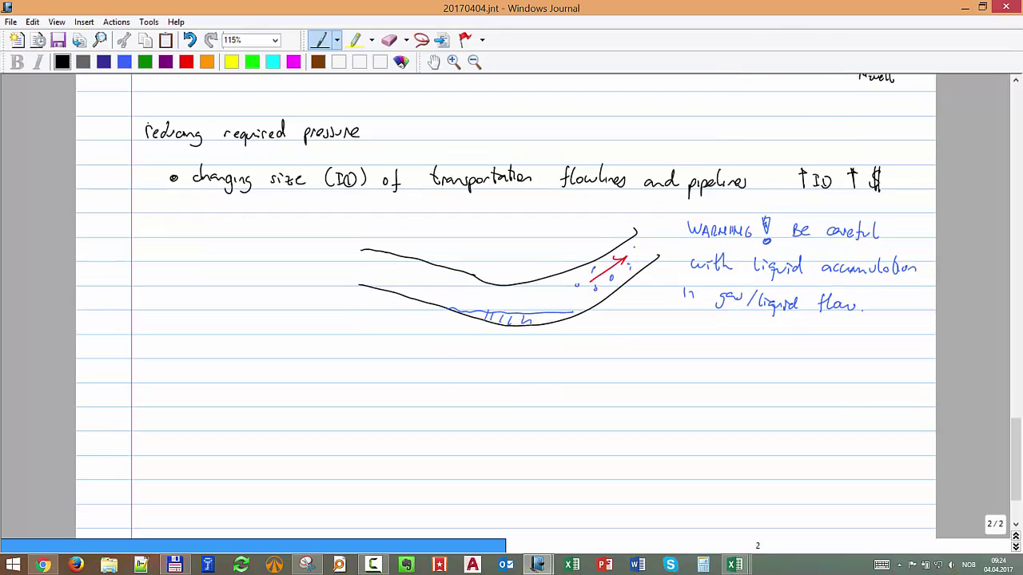
drag(176, 376, 180, 376)
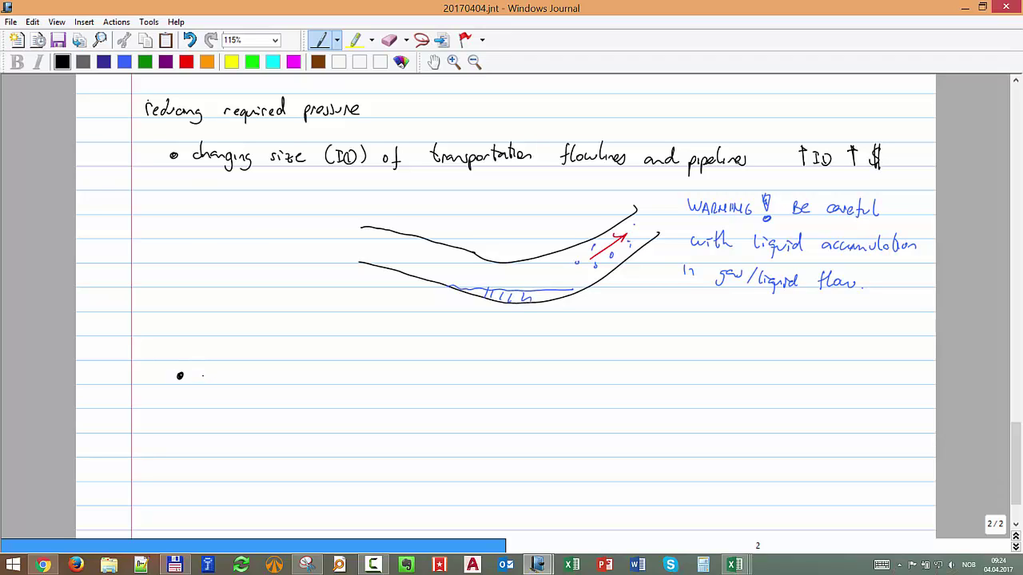
mouse_move(201, 373)
mouse_down()
mouse_move(277, 384)
mouse_move(326, 375)
mouse_move(328, 384)
mouse_up()
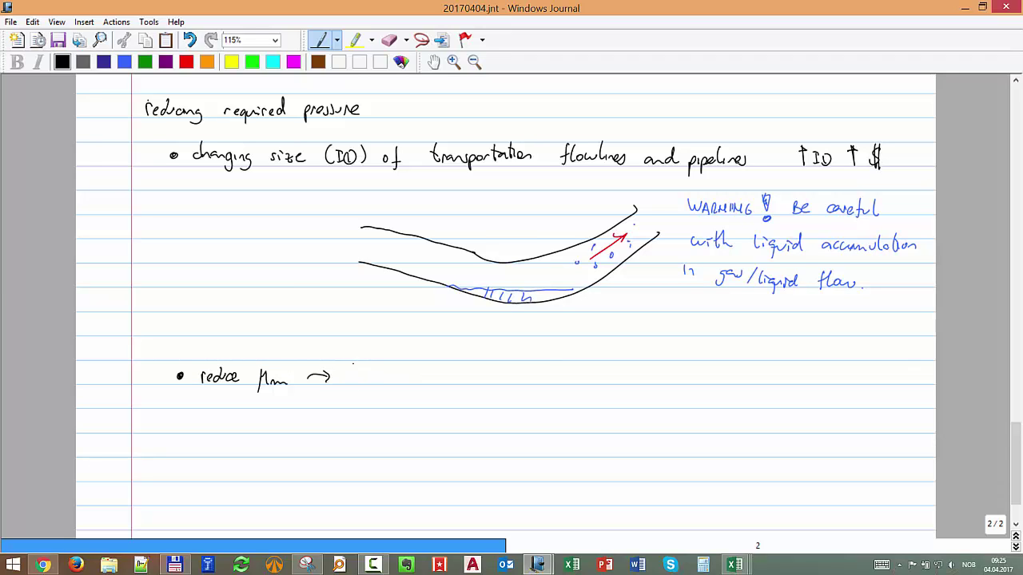
mouse_move(366, 380)
mouse_down()
mouse_move(377, 390)
mouse_move(402, 372)
mouse_move(491, 381)
mouse_move(497, 367)
mouse_move(516, 378)
mouse_up()
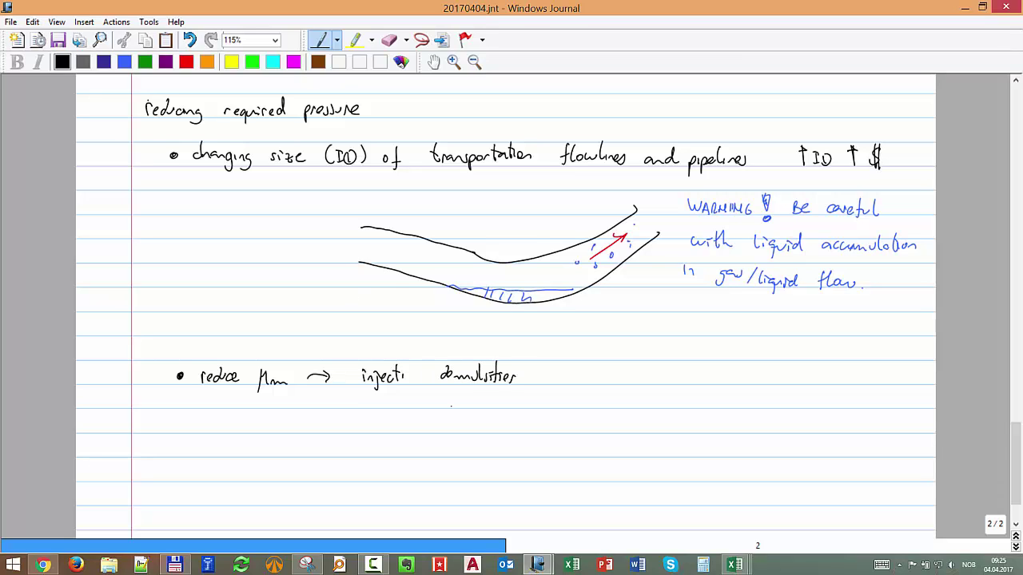
drag(437, 398, 494, 406)
Add the bullet "reduce separator pressure" and draw a skull with crossbones next to it.
scroll(496, 393, down, 1)
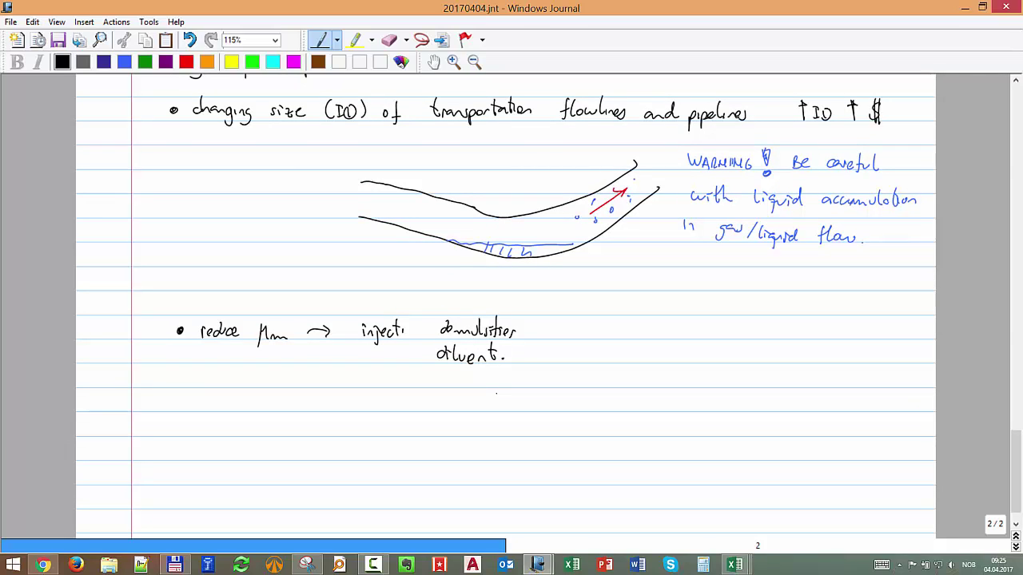
mouse_move(175, 427)
mouse_down()
mouse_move(326, 427)
mouse_move(352, 440)
mouse_move(360, 428)
mouse_move(406, 429)
mouse_up()
mouse_move(508, 411)
mouse_down()
mouse_move(477, 432)
mouse_move(495, 475)
mouse_move(516, 441)
mouse_move(508, 412)
mouse_move(493, 422)
mouse_up()
drag(504, 420, 504, 420)
drag(494, 460, 513, 460)
drag(505, 411, 530, 399)
drag(514, 398, 528, 399)
mouse_move(471, 422)
mouse_down()
mouse_move(460, 425)
mouse_move(455, 409)
mouse_move(466, 416)
mouse_up()
mouse_move(527, 459)
mouse_down()
mouse_move(537, 472)
mouse_move(543, 454)
mouse_move(468, 479)
mouse_move(489, 482)
mouse_up()
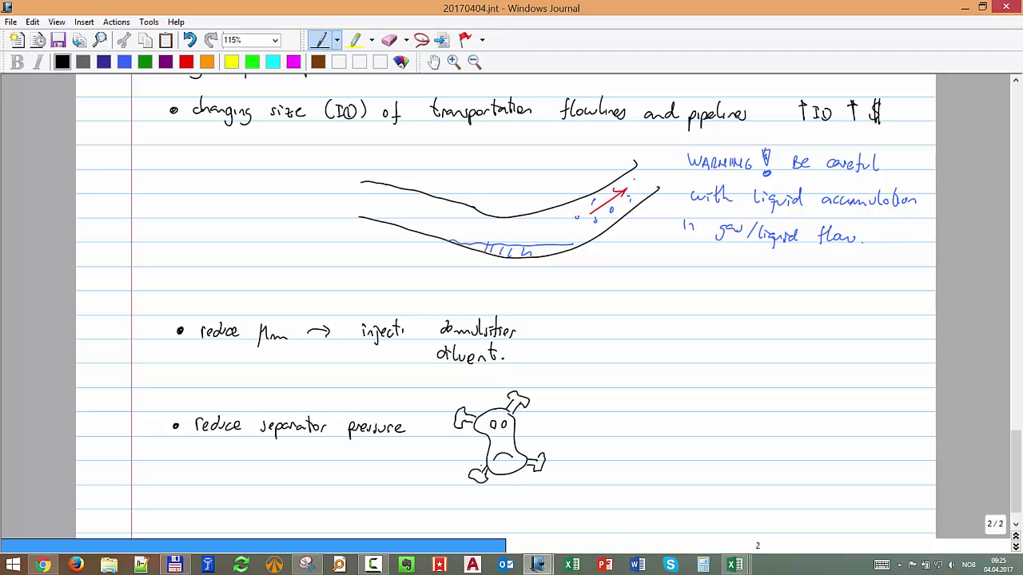
Write "~ Big chance in topside/processing facilities" beside the skull drawing.
drag(563, 428, 695, 431)
drag(698, 425, 738, 431)
mouse_move(744, 425)
mouse_down()
mouse_move(751, 441)
mouse_move(775, 417)
mouse_up()
mouse_move(773, 427)
mouse_down()
mouse_move(793, 439)
mouse_move(818, 432)
mouse_up()
drag(820, 425, 826, 432)
drag(835, 426, 863, 439)
mouse_move(738, 440)
mouse_down()
mouse_move(736, 457)
mouse_move(744, 451)
mouse_up()
drag(743, 452, 789, 457)
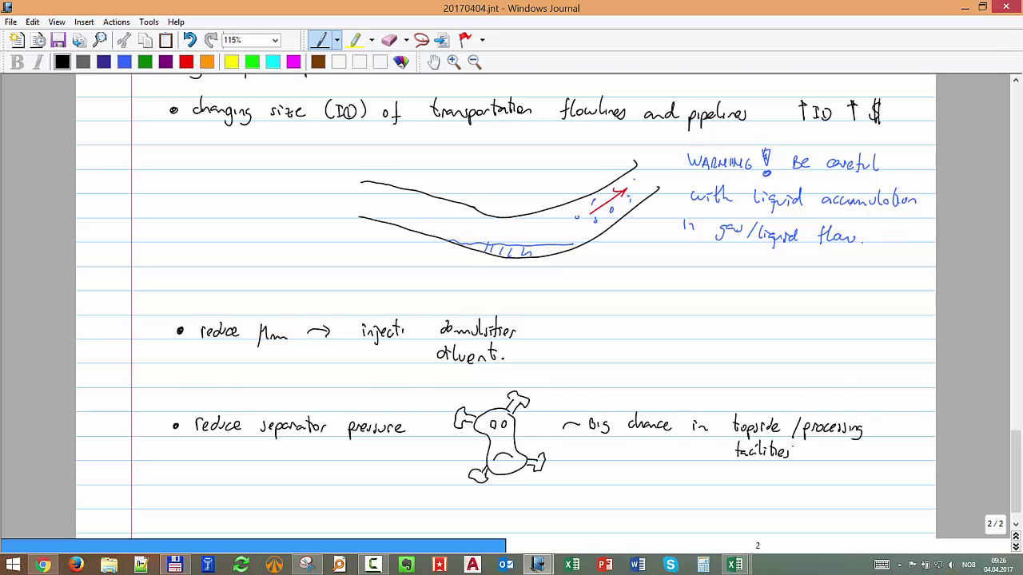
Add the bullet "Subsea processing:" below the separator pressure bullet.
scroll(549, 304, down, 1)
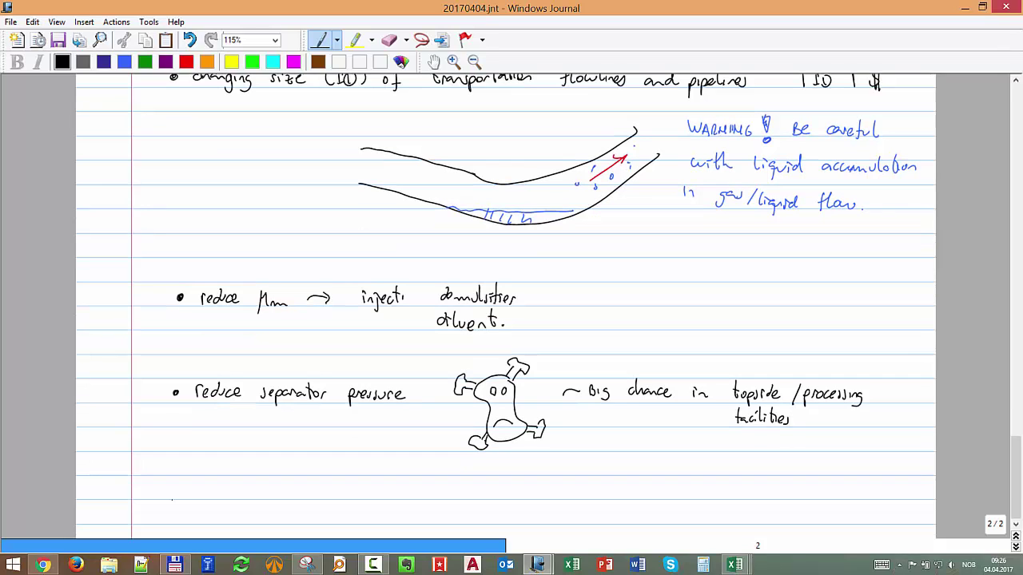
drag(175, 493, 200, 497)
drag(203, 490, 218, 497)
drag(224, 488, 232, 497)
mouse_move(241, 491)
mouse_down()
mouse_move(266, 508)
mouse_move(272, 495)
mouse_up()
drag(275, 491, 286, 497)
drag(292, 494, 304, 497)
drag(303, 490, 313, 499)
drag(315, 492, 326, 508)
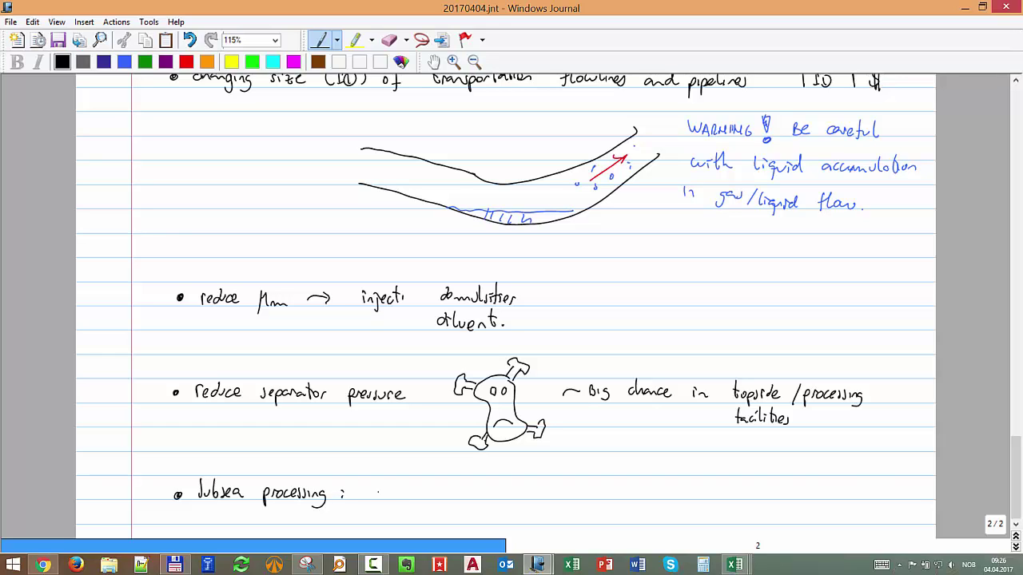
Start the subsea processing description with "separation of oil, gas, water to".
drag(380, 489, 385, 498)
mouse_move(387, 492)
mouse_down()
mouse_move(395, 508)
mouse_move(401, 499)
mouse_up()
drag(401, 493, 421, 497)
drag(413, 493, 427, 497)
drag(430, 489, 479, 496)
mouse_move(483, 489)
mouse_down()
mouse_move(484, 501)
mouse_move(558, 497)
mouse_up()
mouse_move(564, 491)
mouse_down()
mouse_move(561, 498)
mouse_move(612, 497)
mouse_up()
mouse_move(607, 489)
mouse_down()
mouse_move(659, 497)
mouse_move(669, 485)
mouse_up()
mouse_move(672, 488)
mouse_down()
mouse_move(716, 494)
mouse_move(690, 491)
mouse_move(699, 494)
mouse_up()
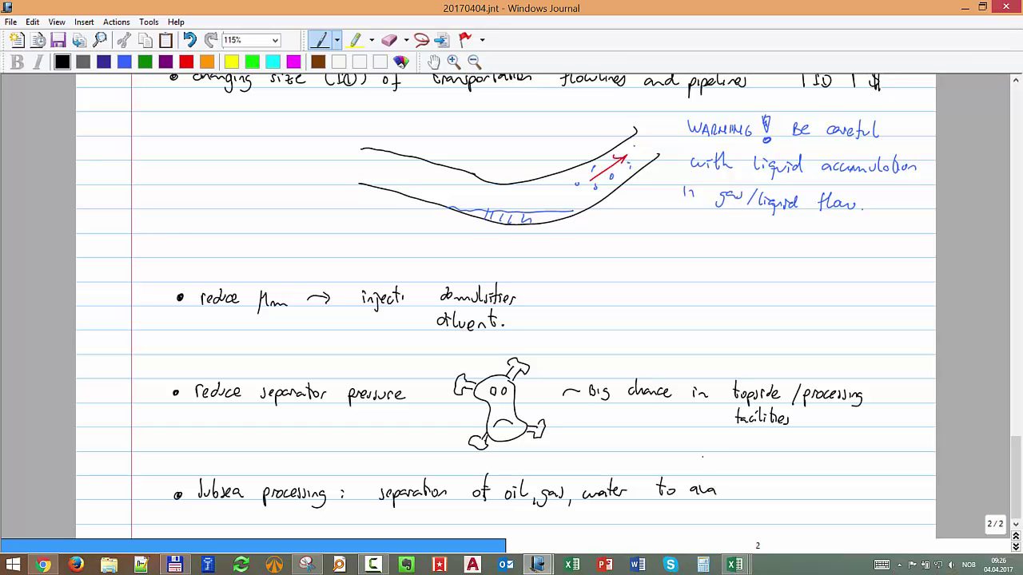
Undo the miswritten last word and complete the description with "avoid unnecessary transportation losses.".
key(ctrl+z)
key(ctrl+z)
key(ctrl+z)
key(ctrl+z)
mouse_move(692, 493)
mouse_down()
mouse_move(734, 482)
mouse_move(823, 503)
mouse_move(927, 492)
mouse_move(681, 524)
mouse_move(720, 521)
mouse_up()
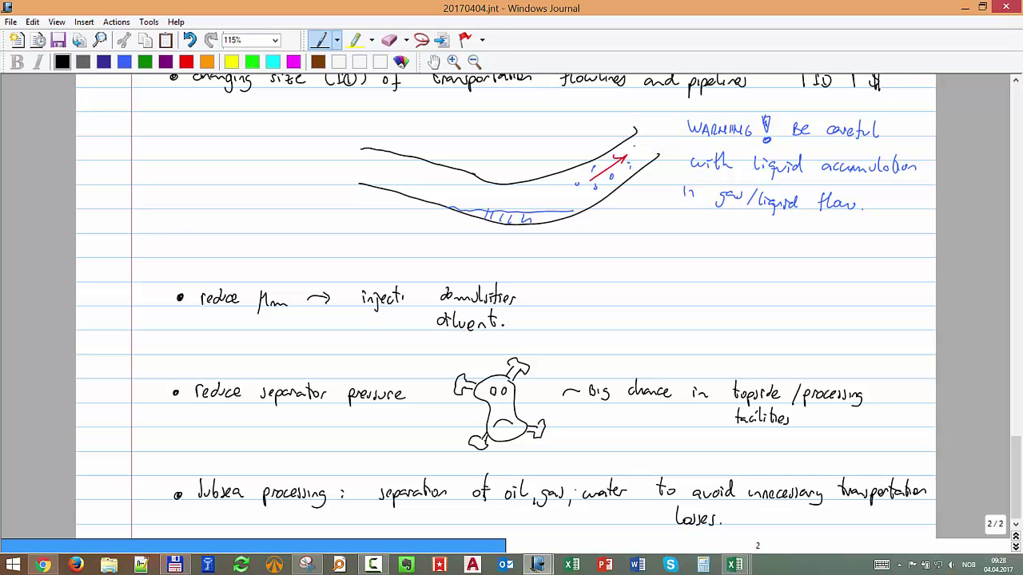
Underline the word "water" in blue with a wavy line.
drag(579, 507, 620, 510)
click(124, 61)
drag(580, 509, 618, 505)
Append "from seabed to topside" in blue after "losses.".
mouse_move(735, 507)
mouse_down()
mouse_move(740, 524)
mouse_move(807, 522)
mouse_up()
drag(810, 506, 821, 521)
mouse_move(821, 520)
mouse_down()
mouse_move(831, 509)
mouse_move(832, 523)
mouse_up()
drag(845, 502, 853, 518)
drag(850, 514, 876, 521)
mouse_move(871, 513)
mouse_down()
mouse_move(883, 526)
mouse_move(894, 519)
mouse_up()
drag(887, 514, 916, 520)
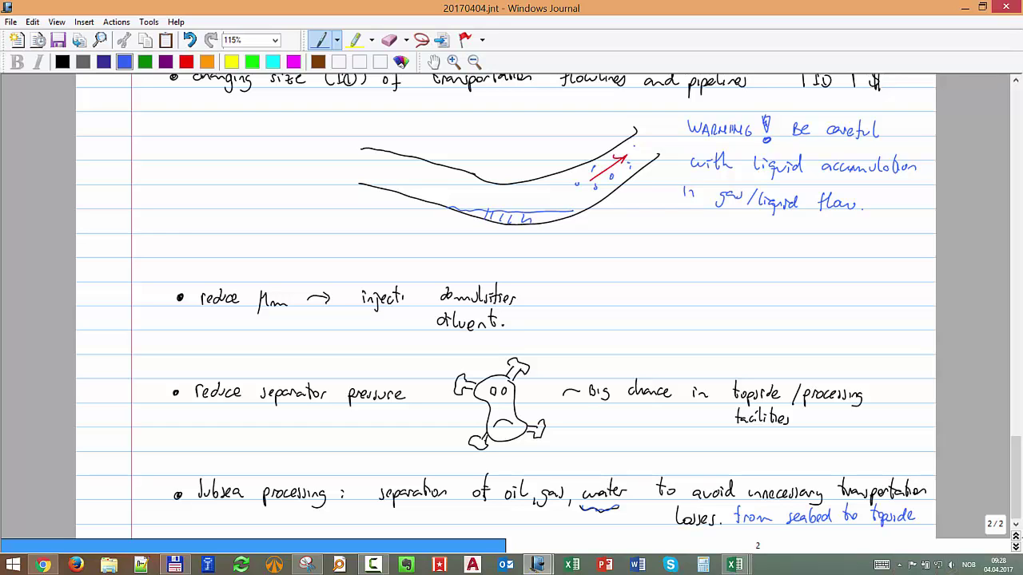
Add a new page and write the black bullet "Subsea booting:" at its top.
click(1016, 547)
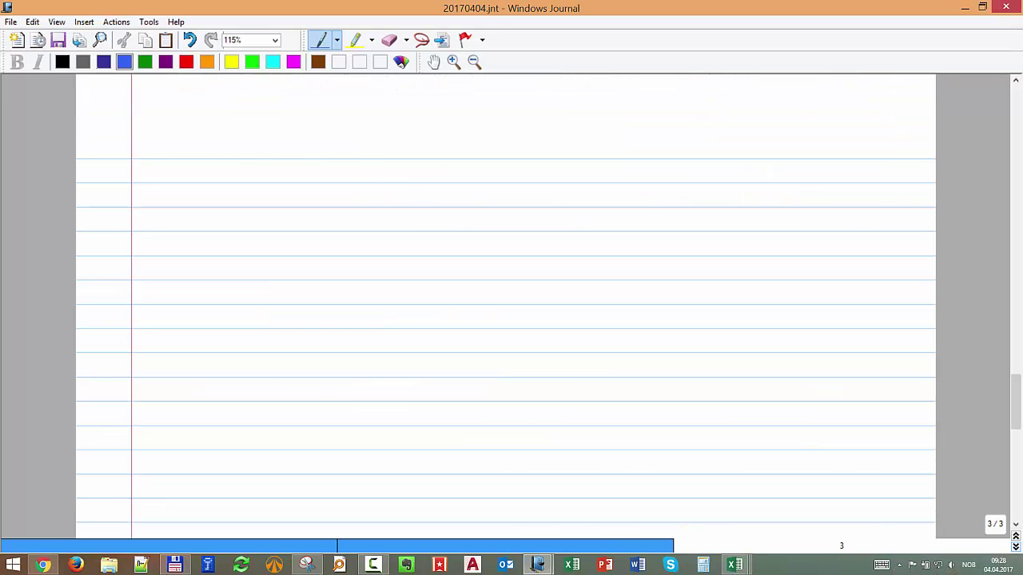
scroll(38, 42, up, 3)
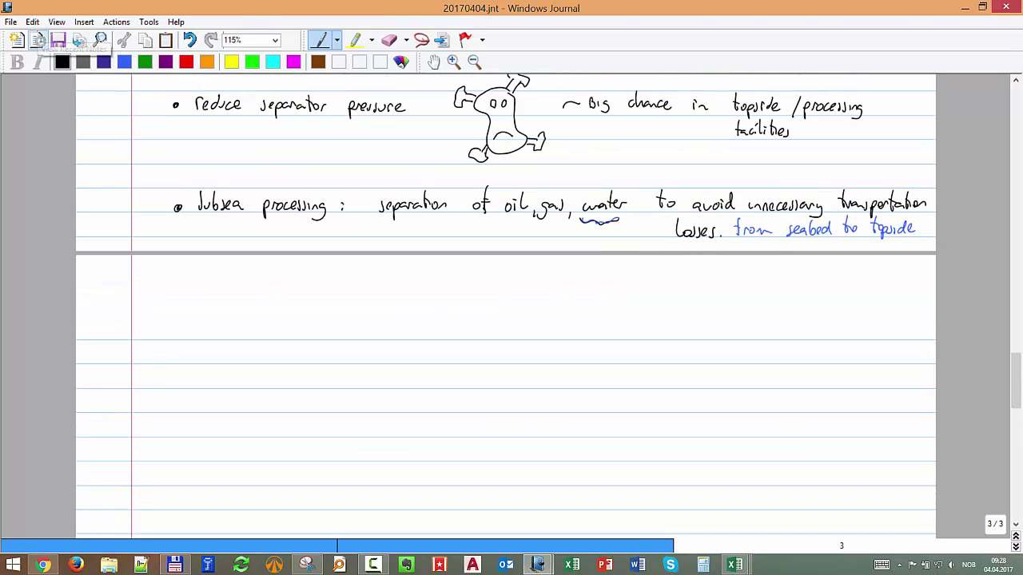
click(174, 358)
mouse_move(190, 345)
mouse_down()
mouse_move(184, 363)
mouse_move(199, 362)
mouse_up()
mouse_move(202, 343)
mouse_down()
mouse_move(213, 365)
mouse_move(275, 360)
mouse_up()
mouse_move(278, 342)
mouse_down()
mouse_move(280, 364)
mouse_move(283, 351)
mouse_up()
drag(284, 358, 298, 363)
drag(297, 358, 293, 374)
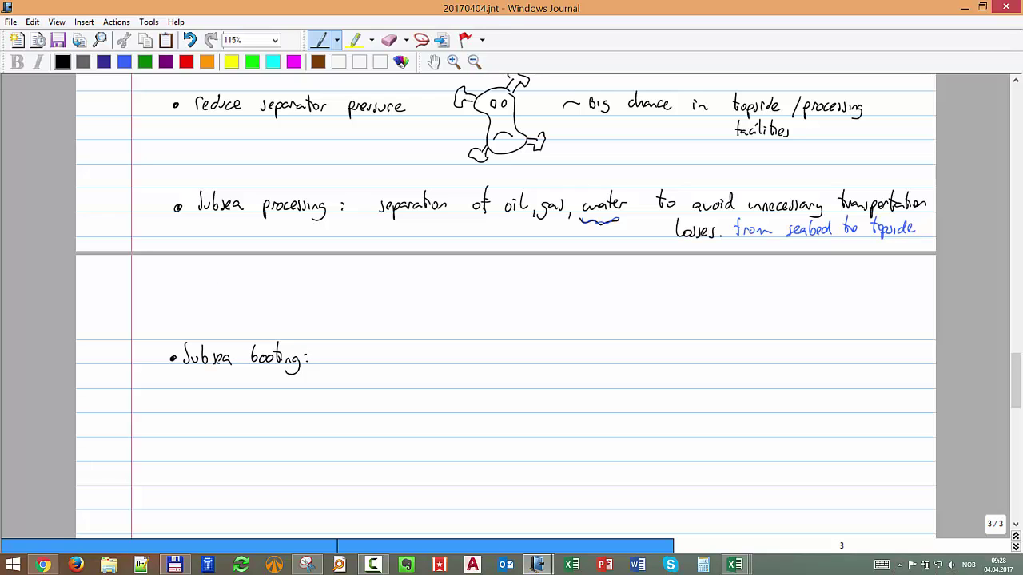
Sketch four wells merging into one line that passes through a box into a long flowline.
scroll(290, 402, down, 3)
mouse_move(235, 291)
mouse_down()
mouse_move(249, 325)
mouse_move(223, 330)
mouse_move(248, 325)
mouse_move(276, 348)
mouse_up()
mouse_move(224, 380)
mouse_down()
mouse_move(249, 386)
mouse_move(245, 410)
mouse_move(282, 350)
mouse_move(301, 349)
mouse_up()
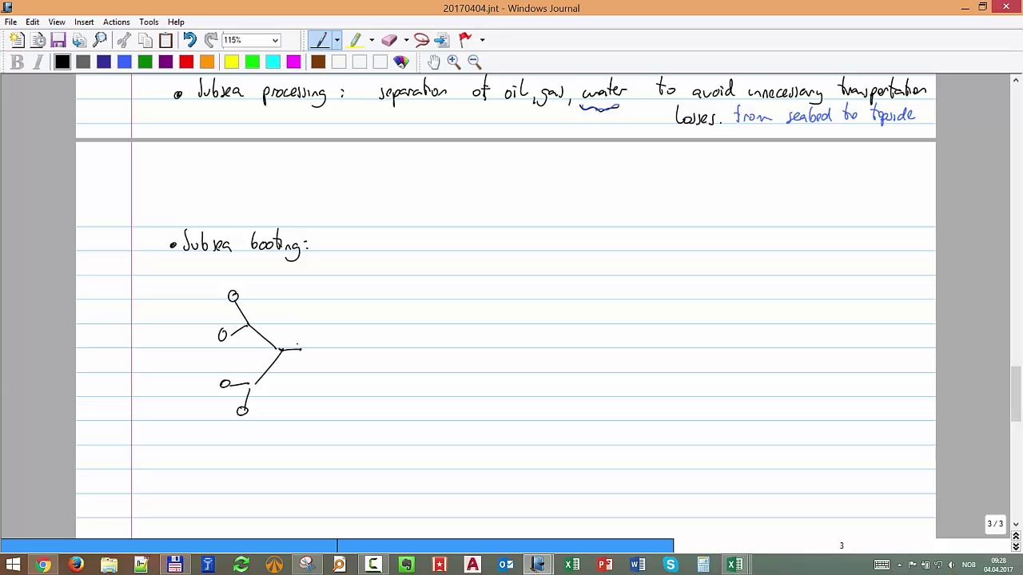
mouse_move(301, 342)
mouse_down()
mouse_move(301, 363)
mouse_move(329, 364)
mouse_move(342, 350)
mouse_move(605, 353)
mouse_move(575, 334)
mouse_move(532, 354)
mouse_move(596, 354)
mouse_up()
Draw an offshore platform at the flowline's end with a deck, four legs and a horizontal brace.
drag(584, 282, 563, 367)
drag(663, 282, 669, 372)
drag(573, 279, 684, 280)
drag(615, 282, 600, 365)
drag(636, 282, 630, 366)
drag(575, 320, 668, 323)
Connect the flowline through a riser to a separator on the platform deck, and label the box "subsea booster".
mouse_move(523, 348)
mouse_down()
mouse_move(559, 276)
mouse_move(588, 258)
mouse_move(645, 268)
mouse_move(644, 280)
mouse_move(646, 237)
mouse_up()
drag(309, 354, 326, 354)
mouse_move(318, 356)
mouse_down()
mouse_move(321, 390)
mouse_move(374, 390)
mouse_move(345, 388)
mouse_move(368, 389)
mouse_move(365, 379)
mouse_move(340, 395)
mouse_move(443, 387)
mouse_move(431, 378)
mouse_up()
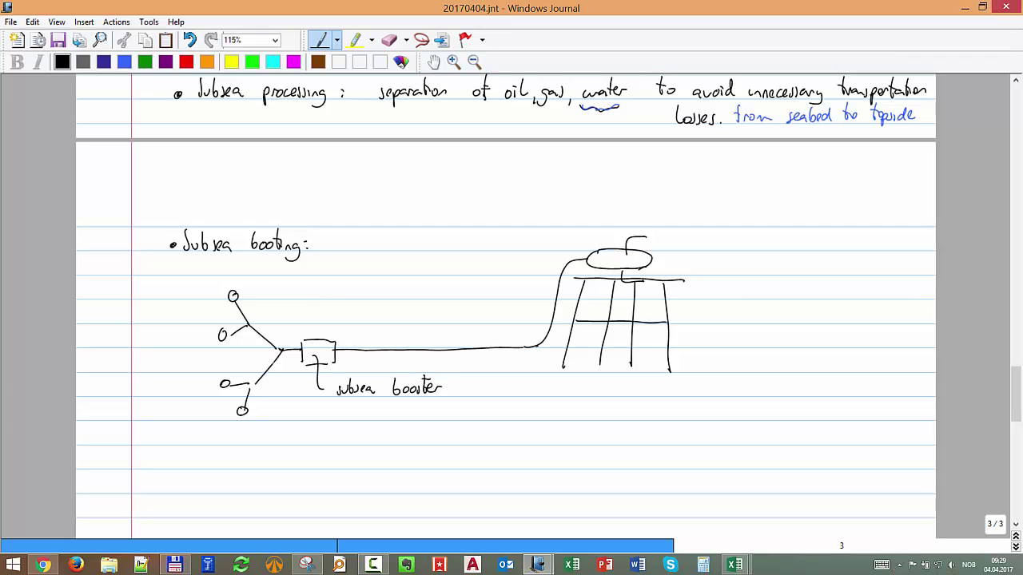
Mark points before and after the subsea booster and label them "Paval" and "Preq".
click(294, 326)
click(294, 324)
drag(285, 307, 286, 302)
drag(295, 302, 304, 306)
drag(309, 301, 310, 306)
mouse_move(313, 294)
mouse_down()
mouse_move(314, 306)
mouse_move(365, 307)
mouse_up()
drag(366, 303, 377, 317)
drag(371, 311, 381, 311)
Write "2 types of booster :" below the subsea boosting sketch.
scroll(375, 302, down, 3)
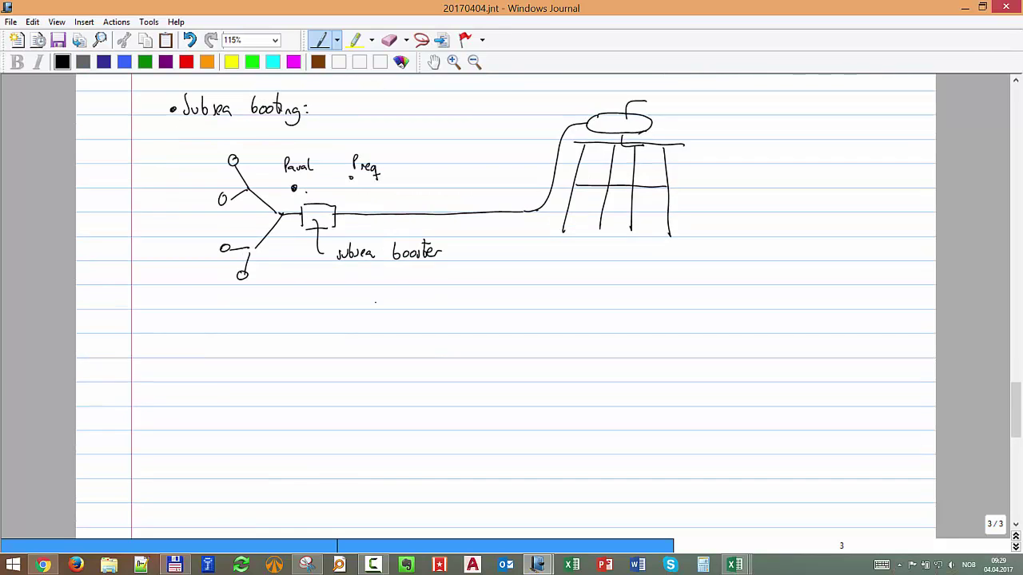
click(371, 253)
mouse_move(159, 320)
mouse_down()
mouse_move(200, 340)
mouse_move(248, 324)
mouse_up()
mouse_move(262, 312)
mouse_down()
mouse_move(258, 332)
mouse_move(292, 332)
mouse_up()
drag(302, 324, 320, 333)
drag(320, 324, 339, 328)
drag(315, 318, 326, 316)
Write the bullet "single phase liquid, gas" after the types of booster text.
drag(390, 321, 409, 337)
drag(417, 334, 453, 341)
drag(453, 325, 529, 333)
mouse_move(536, 326)
mouse_down()
mouse_move(536, 340)
mouse_move(556, 331)
mouse_up()
mouse_move(564, 313)
mouse_down()
mouse_move(562, 331)
mouse_move(582, 347)
mouse_move(601, 332)
mouse_up()
drag(609, 325, 604, 334)
drag(374, 323, 376, 324)
Write the second booster type as the bullet "multiphase ~> oil, gas, water".
drag(384, 378, 405, 379)
drag(408, 362, 417, 378)
drag(412, 367, 422, 366)
drag(427, 375, 428, 387)
drag(435, 359, 449, 379)
mouse_move(454, 371)
mouse_down()
mouse_move(451, 379)
mouse_move(510, 375)
mouse_up()
drag(508, 370, 509, 381)
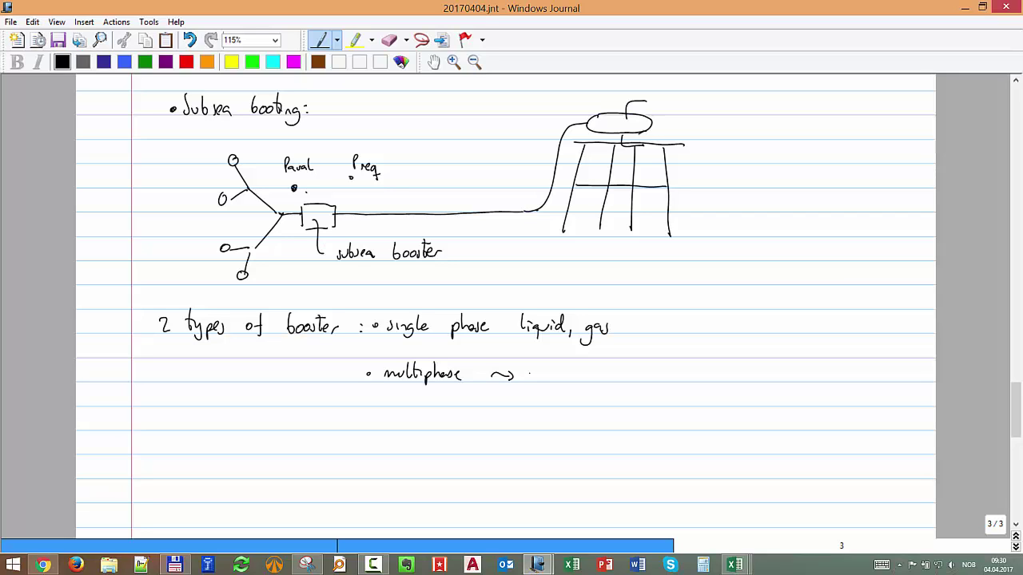
mouse_move(530, 371)
mouse_down()
mouse_move(548, 387)
mouse_move(638, 374)
mouse_move(633, 361)
mouse_up()
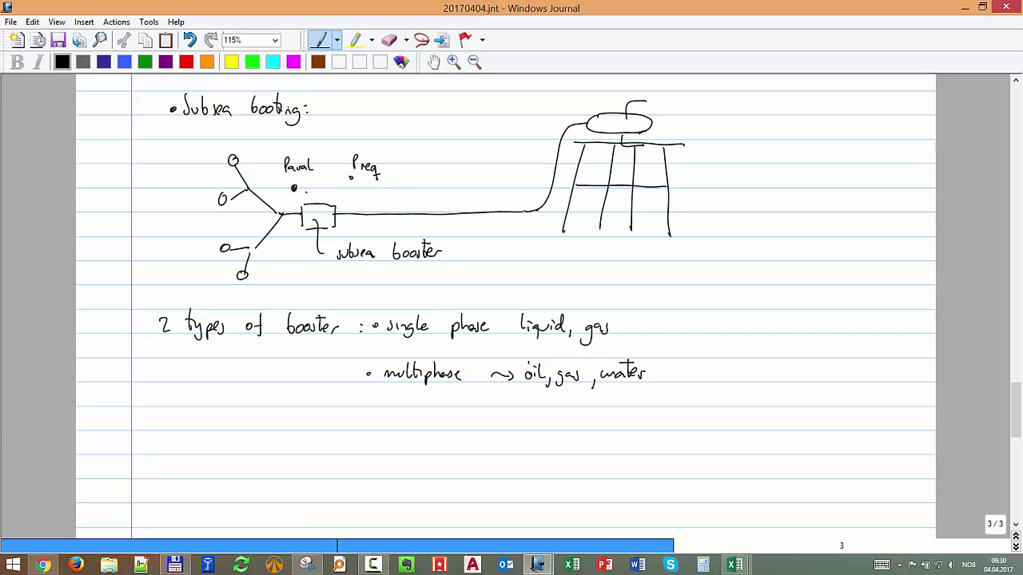
Draw a small circle inside the subsea booster box and add "→ requires separation before" to the single phase line.
drag(305, 103, 309, 109)
drag(318, 212, 318, 212)
scroll(506, 303, down, 4)
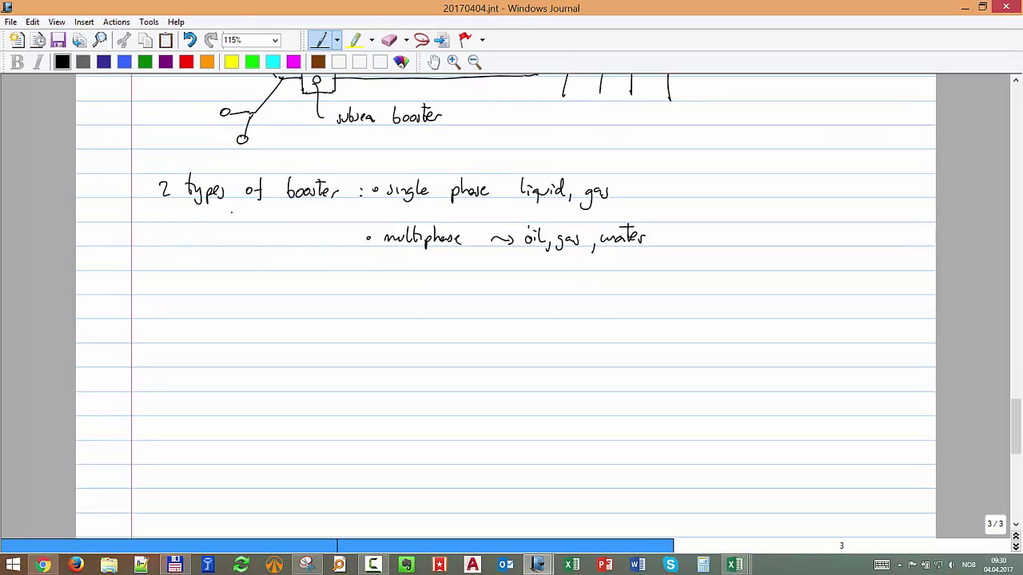
mouse_move(644, 191)
mouse_down()
mouse_move(775, 200)
mouse_move(796, 177)
mouse_move(810, 193)
mouse_move(857, 198)
mouse_move(874, 188)
mouse_up()
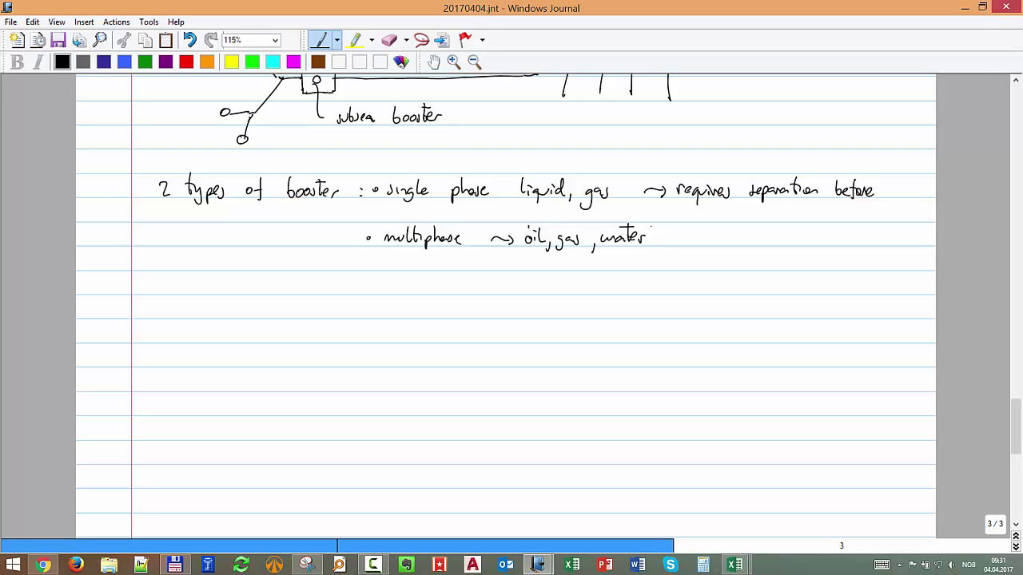
Write the underlined heading "two types of boosting principles" below the booster types.
scroll(651, 227, down, 2)
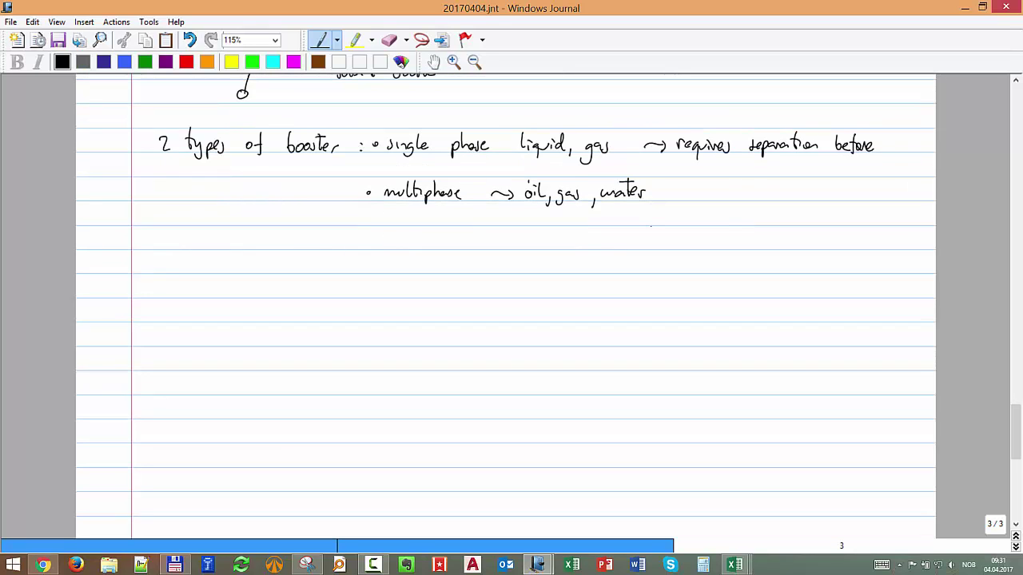
mouse_move(162, 257)
mouse_down()
mouse_move(223, 274)
mouse_move(331, 264)
mouse_move(351, 279)
mouse_up()
mouse_move(205, 288)
mouse_down()
mouse_move(208, 302)
mouse_move(240, 294)
mouse_up()
mouse_move(240, 289)
mouse_down()
mouse_move(246, 300)
mouse_move(255, 293)
mouse_up()
drag(251, 287, 263, 294)
drag(144, 303, 351, 302)
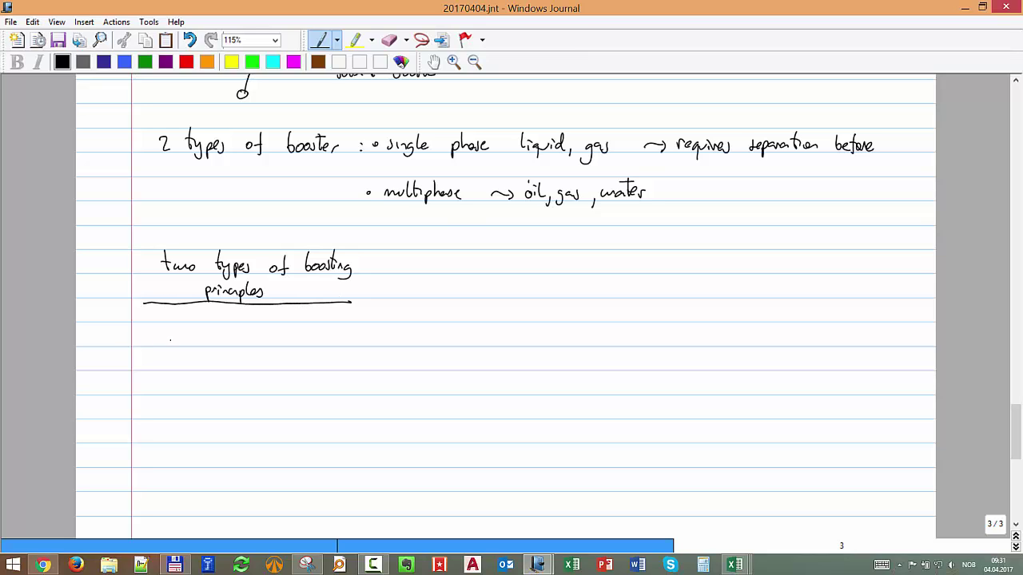
Write two underlined column headings, "Positive displacement" and "Rotordynamic", side by side below the boosting principles heading.
mouse_move(163, 328)
mouse_down()
mouse_move(215, 345)
mouse_move(246, 331)
mouse_move(260, 344)
mouse_move(310, 340)
mouse_move(318, 324)
mouse_up()
drag(154, 357, 336, 361)
mouse_move(609, 330)
mouse_down()
mouse_move(611, 347)
mouse_move(655, 324)
mouse_move(652, 355)
mouse_move(707, 344)
mouse_up()
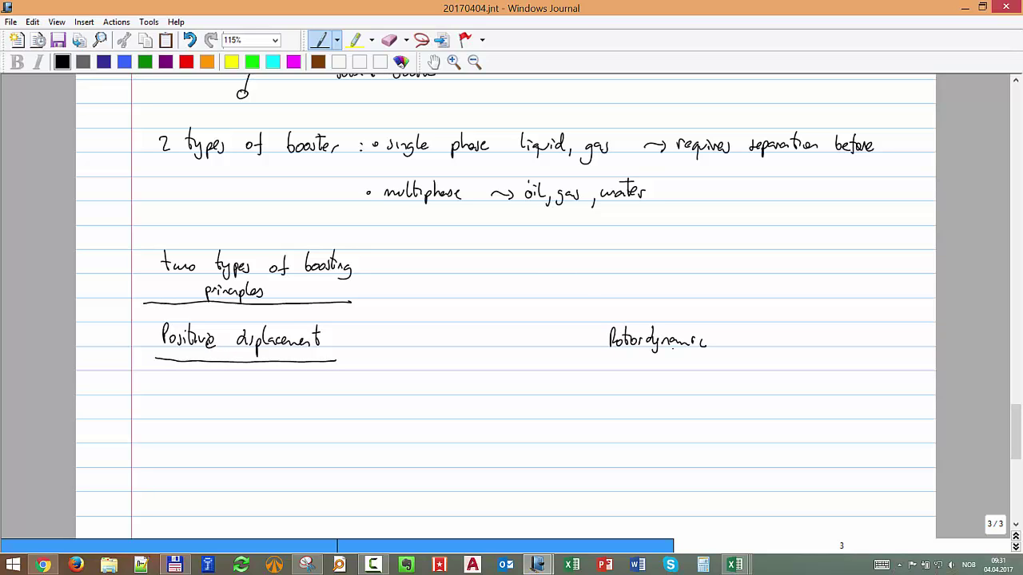
drag(598, 356, 713, 358)
Write the bullet "gives higher ΔP" under Positive displacement and "gives medium → low ΔP" under Rotordynamic.
scroll(707, 344, down, 5)
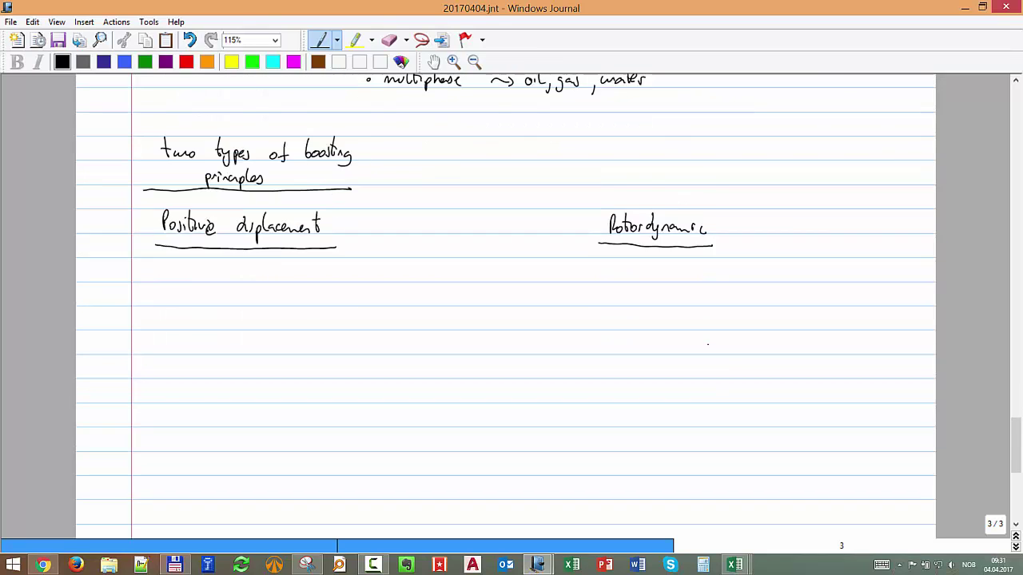
drag(170, 226, 172, 227)
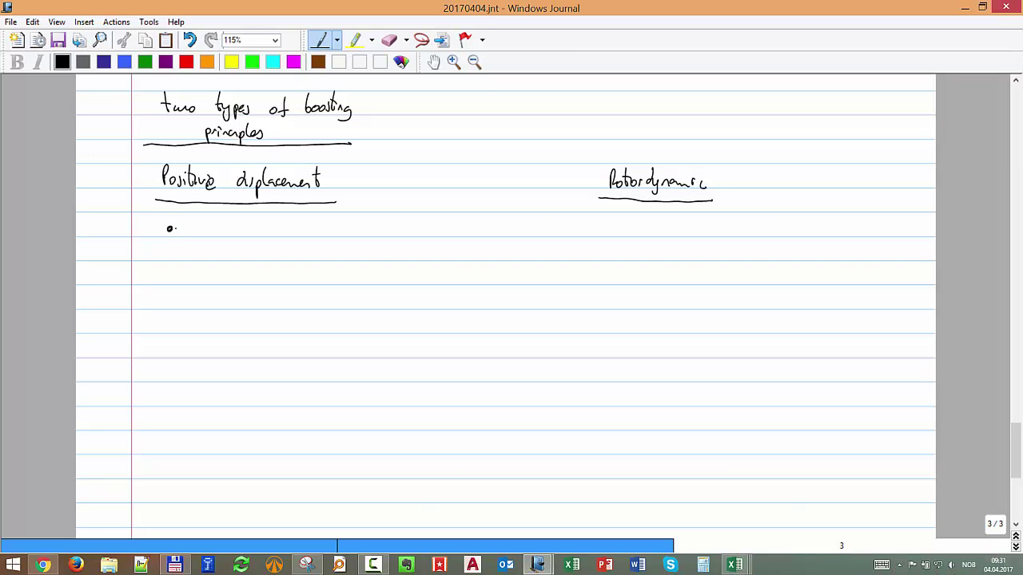
mouse_move(188, 228)
mouse_down()
mouse_move(183, 240)
mouse_move(204, 229)
mouse_move(256, 240)
mouse_move(315, 230)
mouse_up()
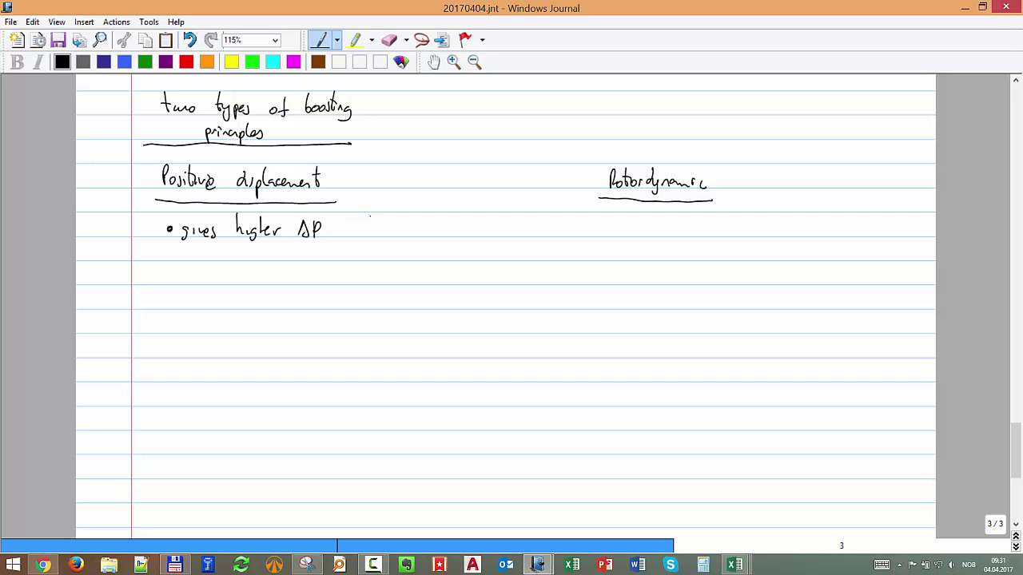
click(600, 233)
drag(616, 221, 616, 235)
click(615, 225)
mouse_move(612, 228)
mouse_down()
mouse_move(615, 241)
mouse_move(636, 229)
mouse_move(820, 227)
mouse_up()
Add the bullet "don't tolerate solids" to the Positive displacement column.
drag(166, 274, 166, 276)
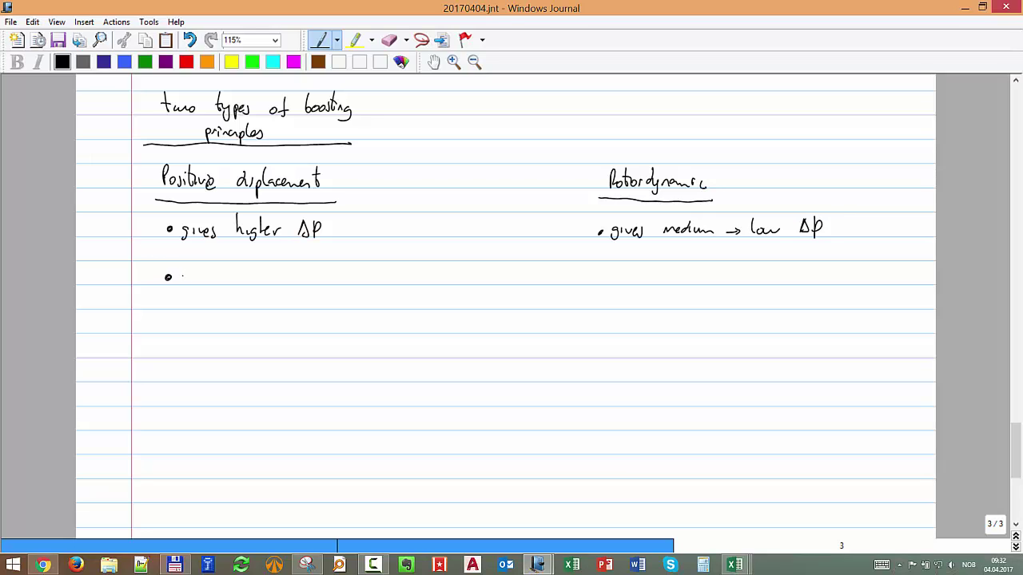
mouse_move(188, 265)
mouse_down()
mouse_move(192, 281)
mouse_move(281, 278)
mouse_move(284, 269)
mouse_up()
mouse_move(307, 274)
mouse_down()
mouse_move(302, 281)
mouse_move(317, 279)
mouse_up()
drag(320, 265, 324, 280)
mouse_move(334, 266)
mouse_down()
mouse_move(329, 279)
mouse_move(340, 280)
mouse_up()
Add the bullet "have some tolerance to solids." to the Rotordynamic column.
mouse_move(617, 263)
mouse_down()
mouse_move(630, 281)
mouse_move(724, 280)
mouse_move(745, 264)
mouse_up()
drag(749, 276, 803, 281)
drag(807, 275, 816, 276)
mouse_move(836, 272)
mouse_down()
mouse_move(831, 281)
mouse_move(844, 278)
mouse_up()
drag(847, 264, 853, 282)
mouse_move(863, 277)
mouse_down()
mouse_move(868, 265)
mouse_move(869, 282)
mouse_up()
drag(877, 273, 872, 283)
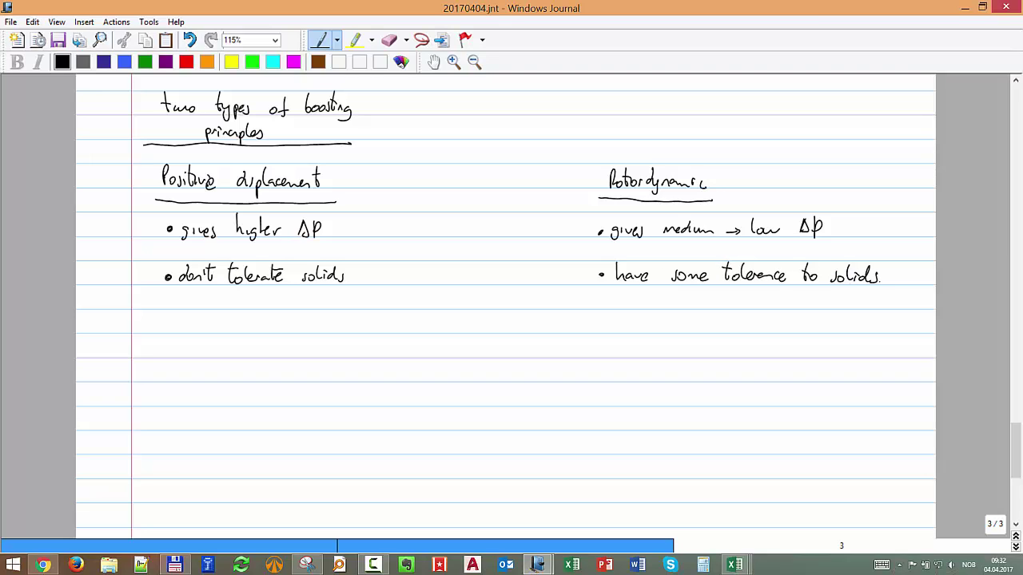
Add the bullets "lower rates" under Positive displacement and "medium and high rates." under Rotordynamic.
drag(160, 323, 163, 324)
mouse_move(177, 312)
mouse_down()
mouse_move(190, 328)
mouse_move(262, 320)
mouse_move(275, 331)
mouse_up()
drag(259, 313, 273, 313)
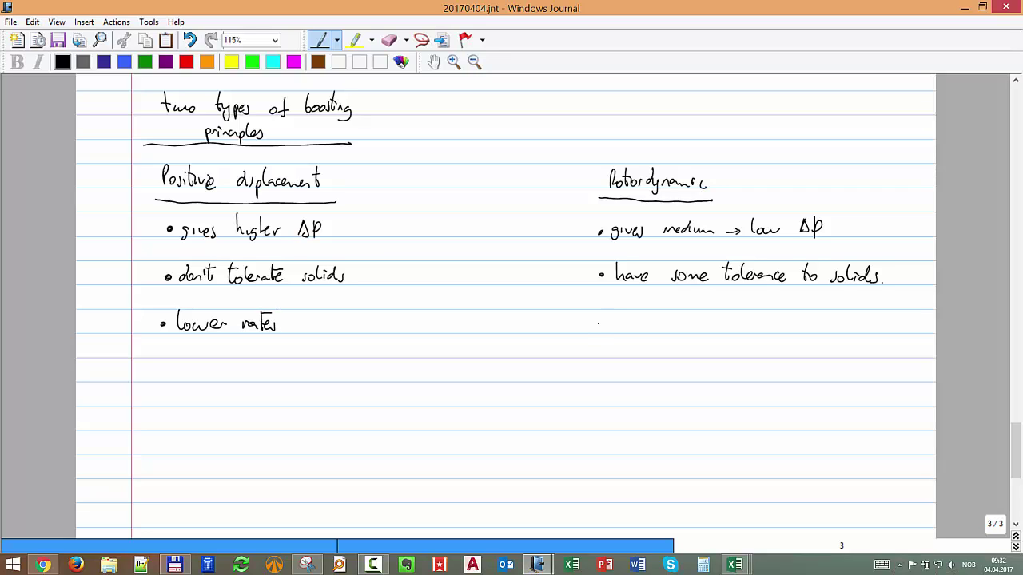
mouse_move(613, 325)
mouse_down()
mouse_move(752, 320)
mouse_move(761, 331)
mouse_up()
mouse_move(782, 331)
mouse_down()
mouse_move(786, 322)
mouse_move(818, 331)
mouse_up()
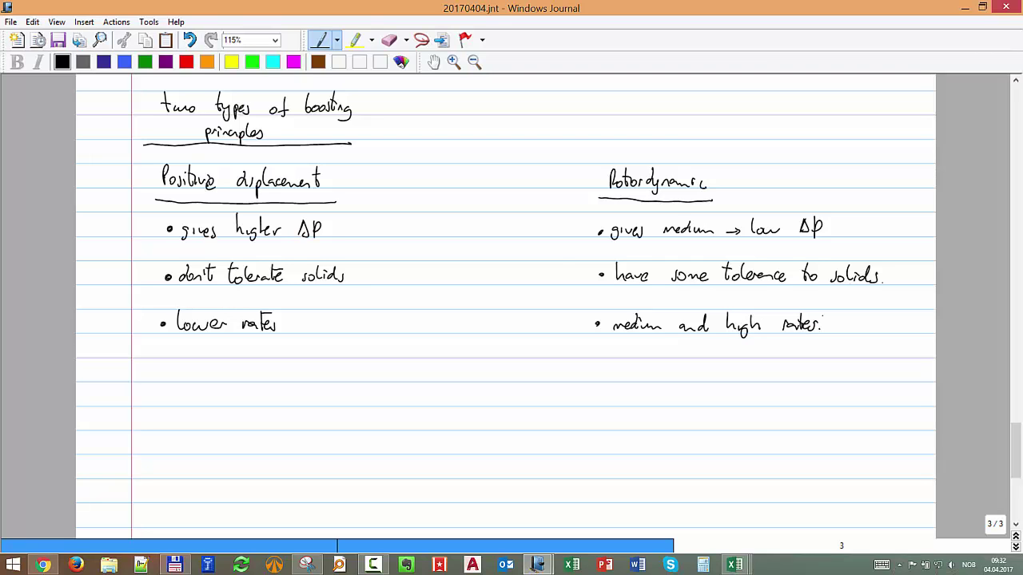
Write "multiphase boosters" below the Positive displacement column.
scroll(823, 318, up, 4)
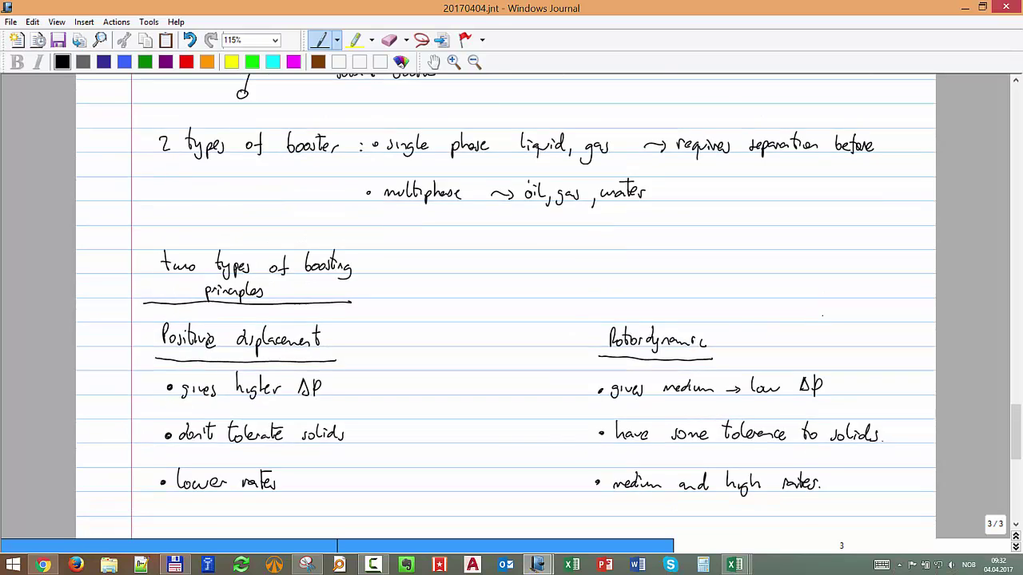
scroll(823, 316, down, 3)
scroll(822, 315, down, 2)
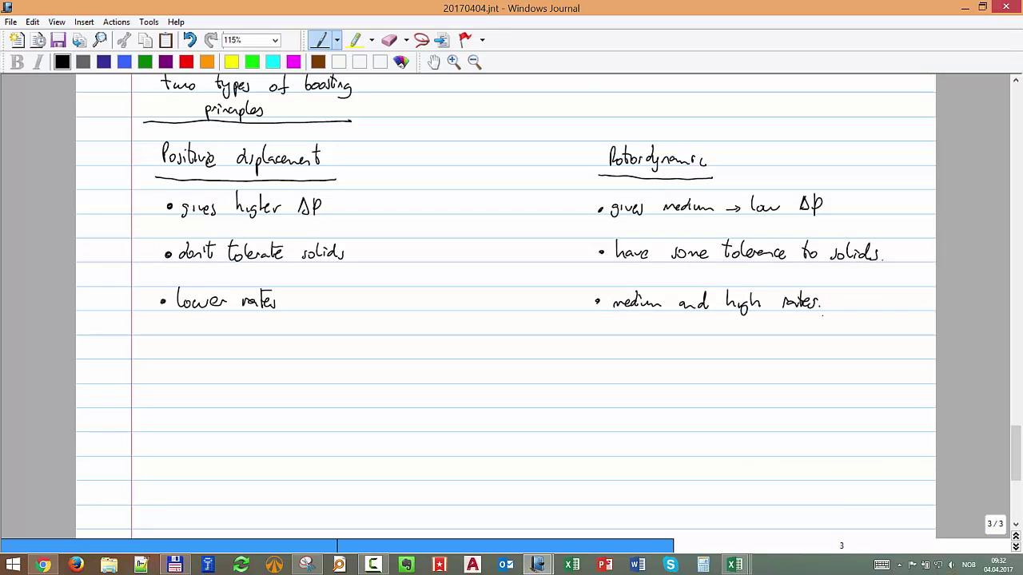
drag(144, 356, 298, 356)
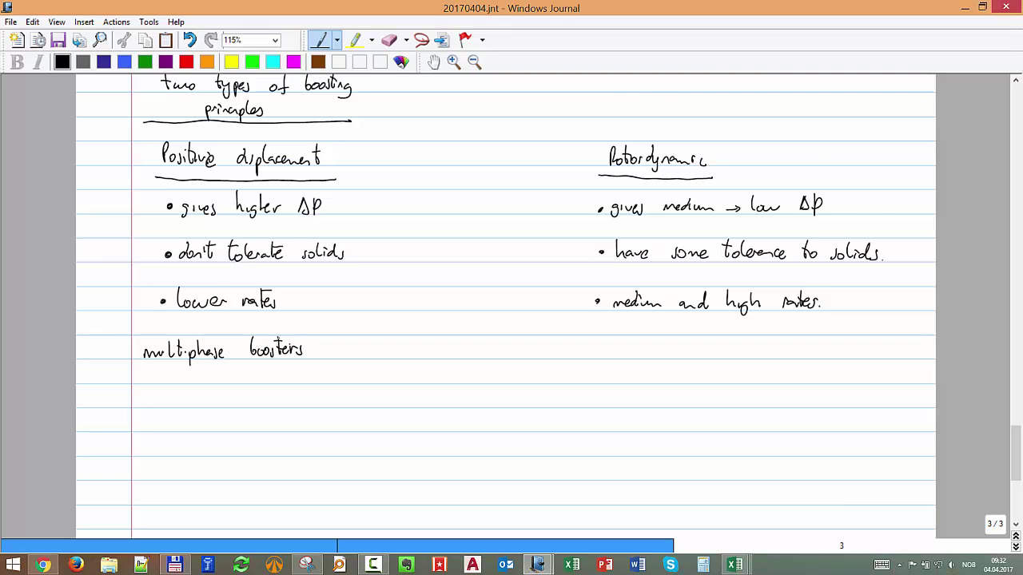
Copy the red-and-blue-arrow pump picture from 20170404_support.jnt and return to the lecture notes.
scroll(232, 401, down, 1)
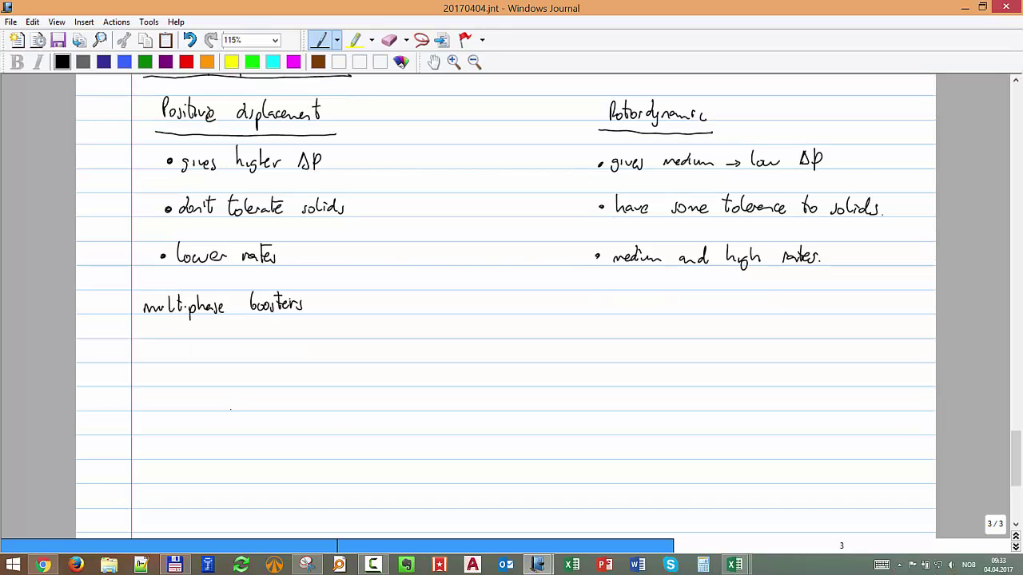
mouse_move(537, 565)
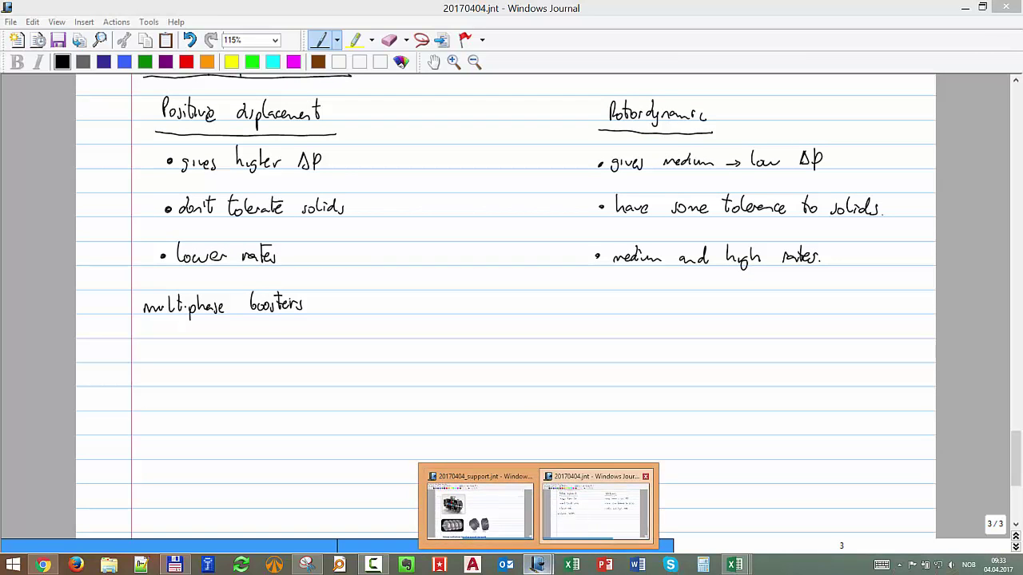
click(480, 507)
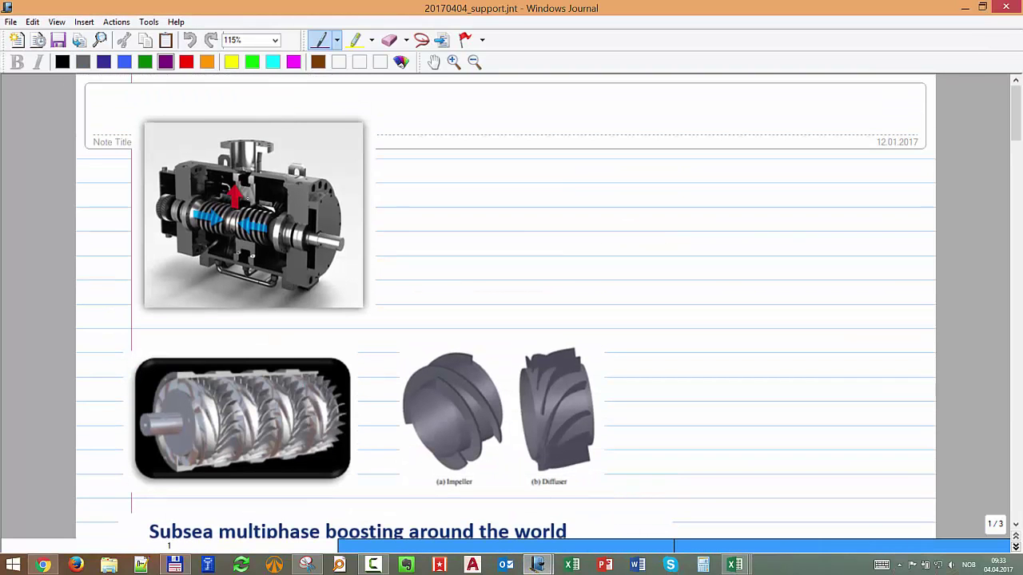
click(422, 39)
click(253, 214)
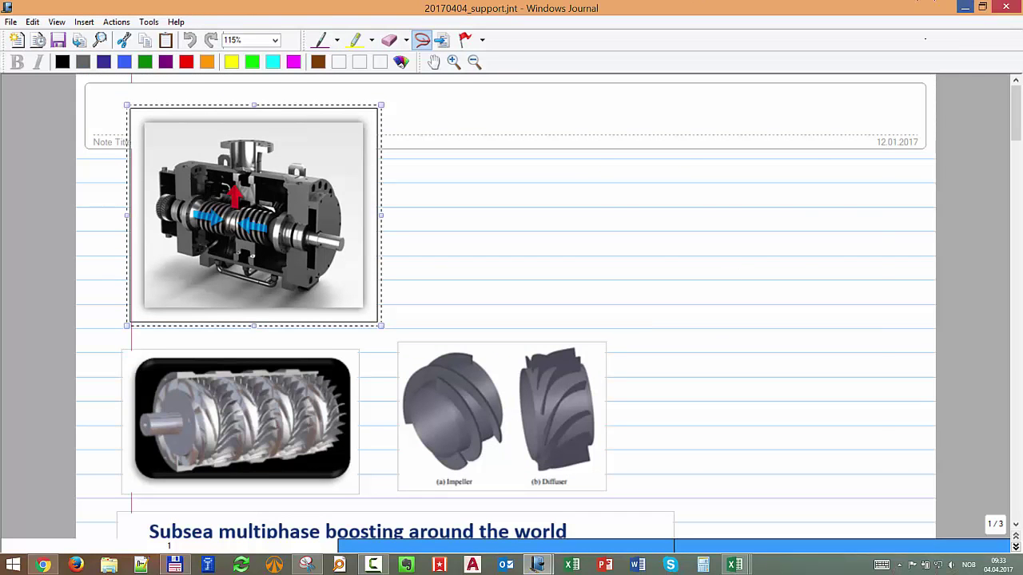
click(964, 6)
Write the underlined heading "twin screw pump" and paste the copied pump picture below it, enlarged.
mouse_move(157, 244)
mouse_down()
mouse_move(160, 263)
mouse_move(244, 255)
mouse_move(254, 273)
mouse_move(280, 263)
mouse_up()
drag(145, 271, 300, 270)
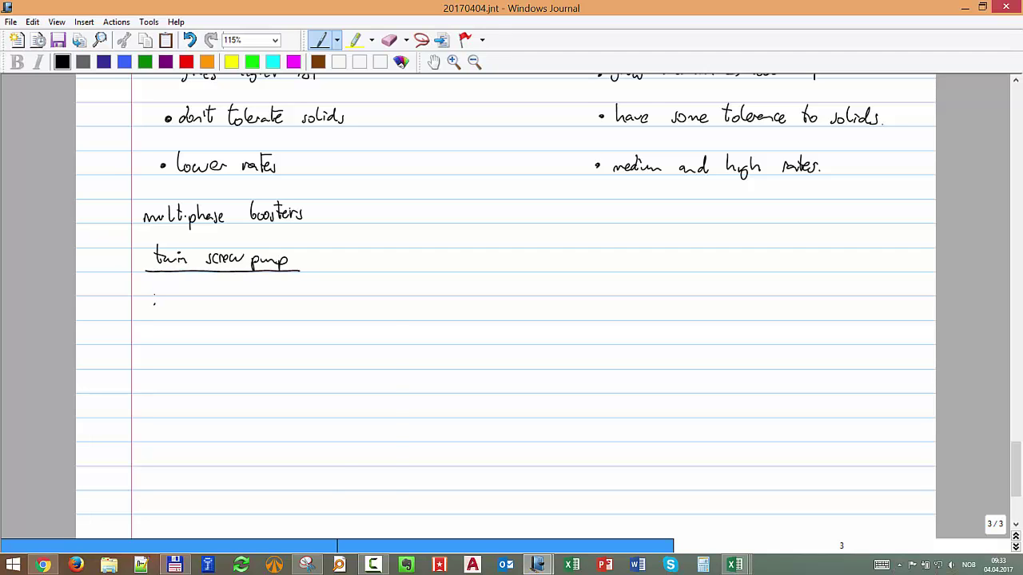
key(ctrl+v)
drag(191, 333, 137, 310)
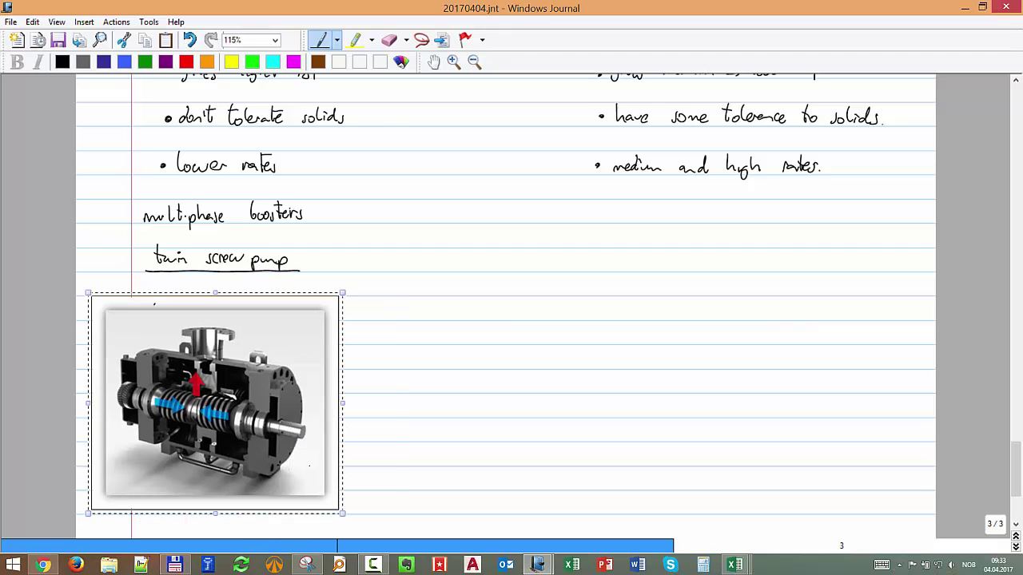
drag(342, 294, 396, 246)
drag(240, 379, 243, 405)
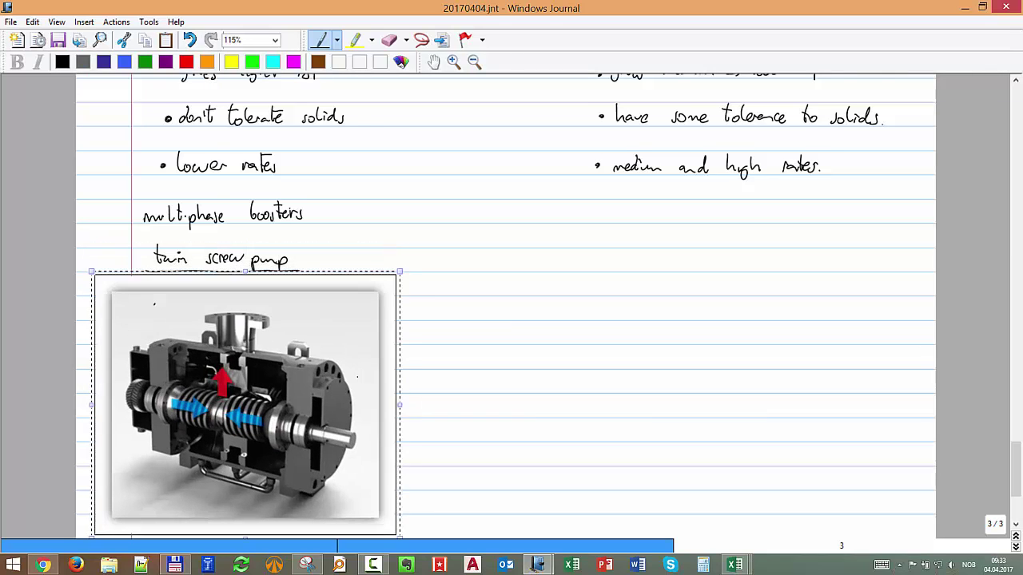
scroll(243, 405, down, 1)
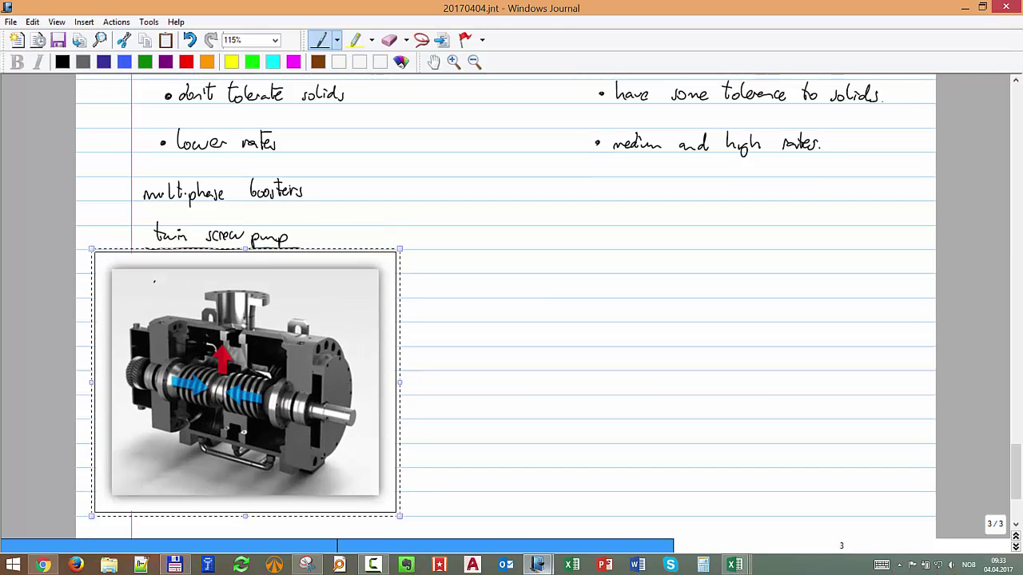
Switch to 20170404_support.jnt and look over the pump and impeller pictures.
mouse_move(537, 564)
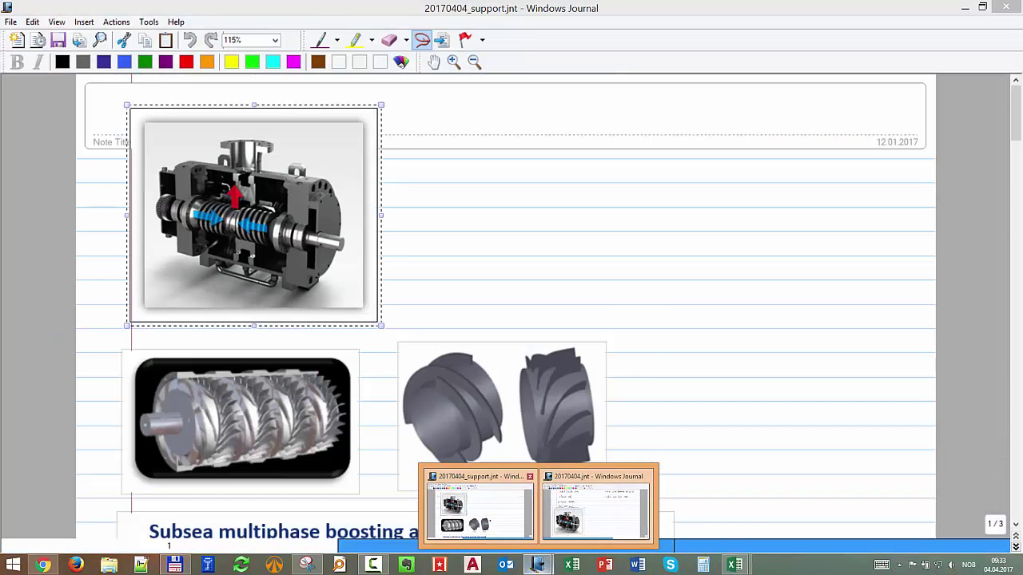
click(479, 507)
scroll(479, 399, down, 5)
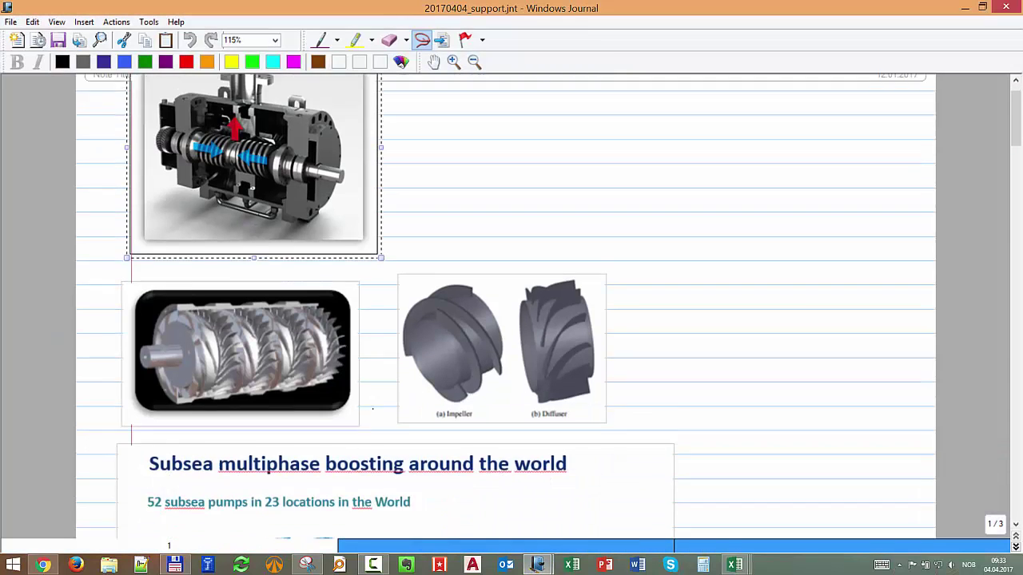
scroll(479, 399, up, 5)
Switch to Total Commander and go up to the NTNU\SEMESTER folder.
key(alt+Tab)
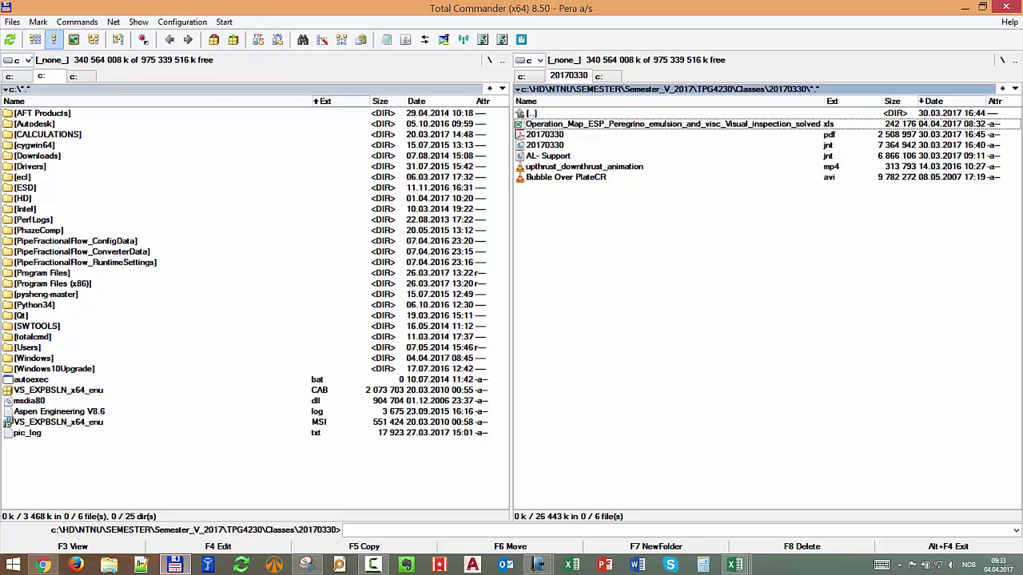
click(27, 60)
click(48, 75)
key(BackSpace)
key(BackSpace)
key(BackSpace)
key(BackSpace)
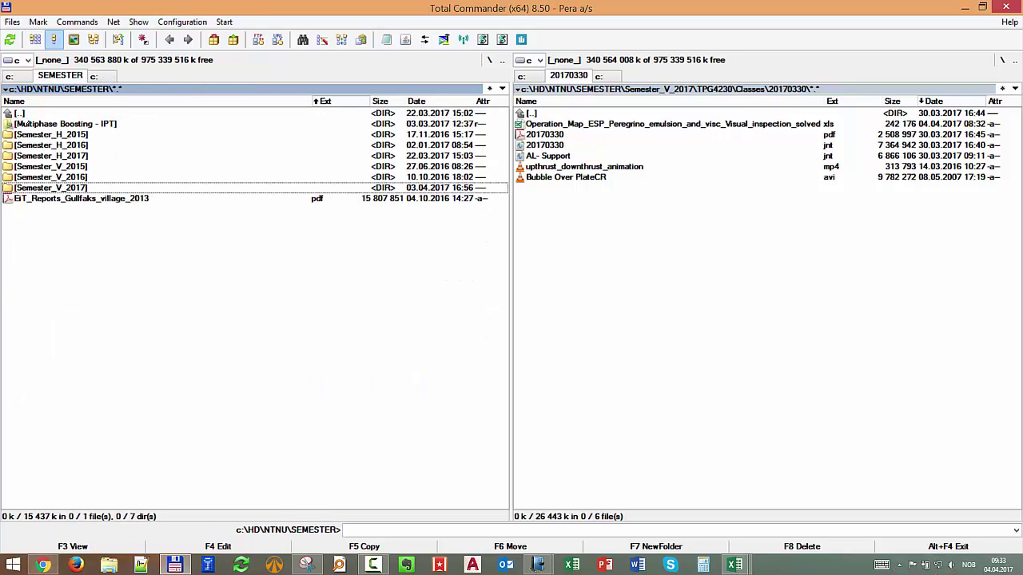
Browse to Semester_V_2016\TPG4230\Classes and open the PDF TPG4230_Notes.
click(51, 166)
double_click(50, 177)
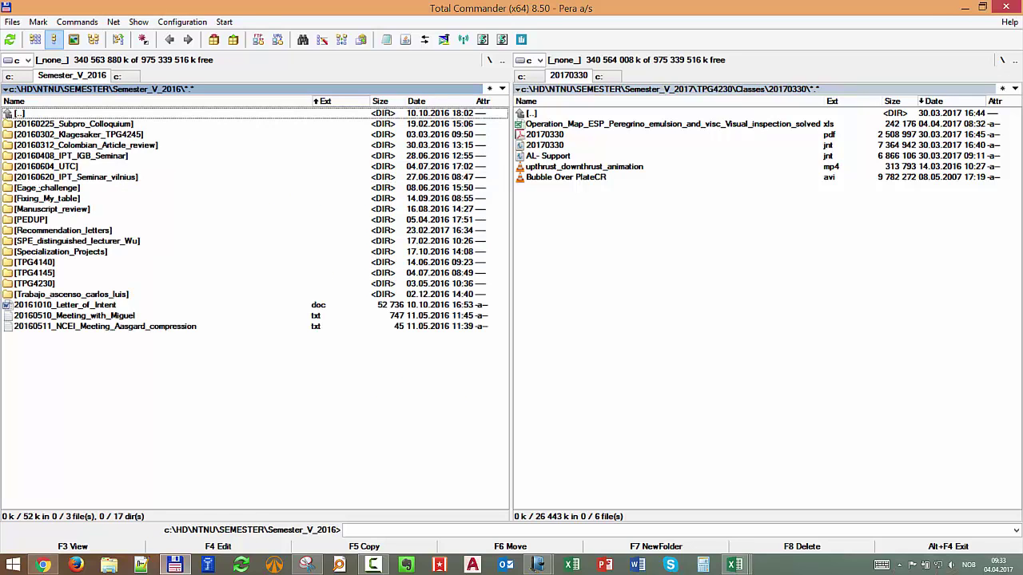
double_click(36, 283)
double_click(31, 135)
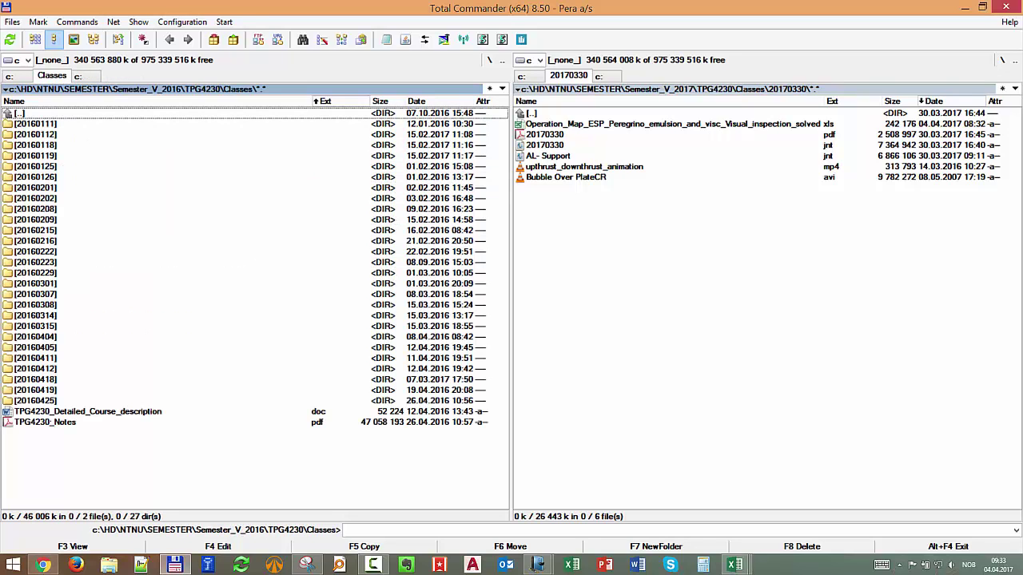
double_click(44, 422)
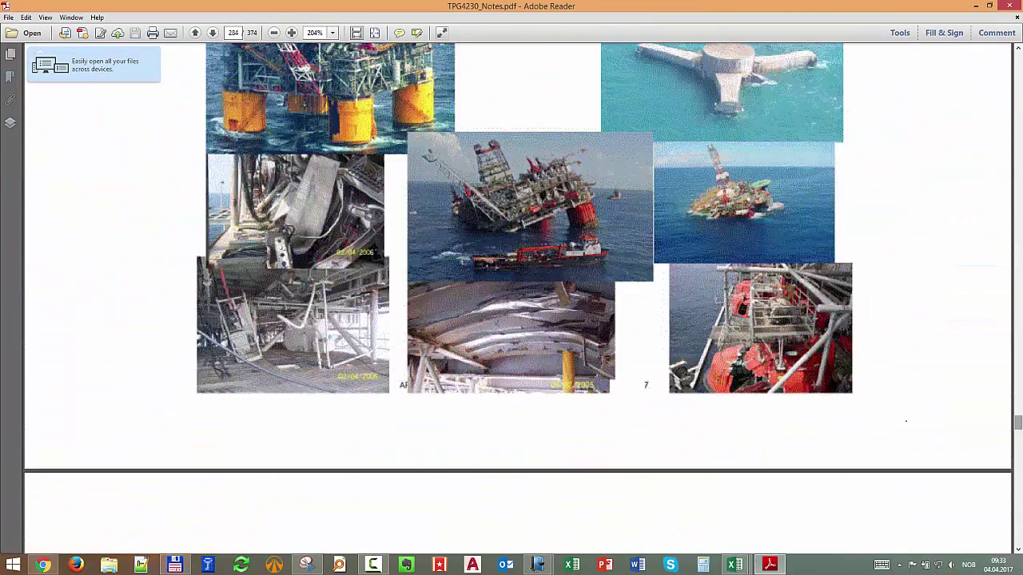
Look through TPG4230_Notes.pdf for the page on positive displacement boosting with the twin-screw picture.
key(Right)
key(Right)
key(Right)
key(Right)
key(Right)
key(Right)
key(Right)
key(Right)
key(Right)
key(Right)
key(Right)
key(Right)
key(Right)
key(Right)
key(Right)
key(Right)
key(Right)
key(Right)
key(Right)
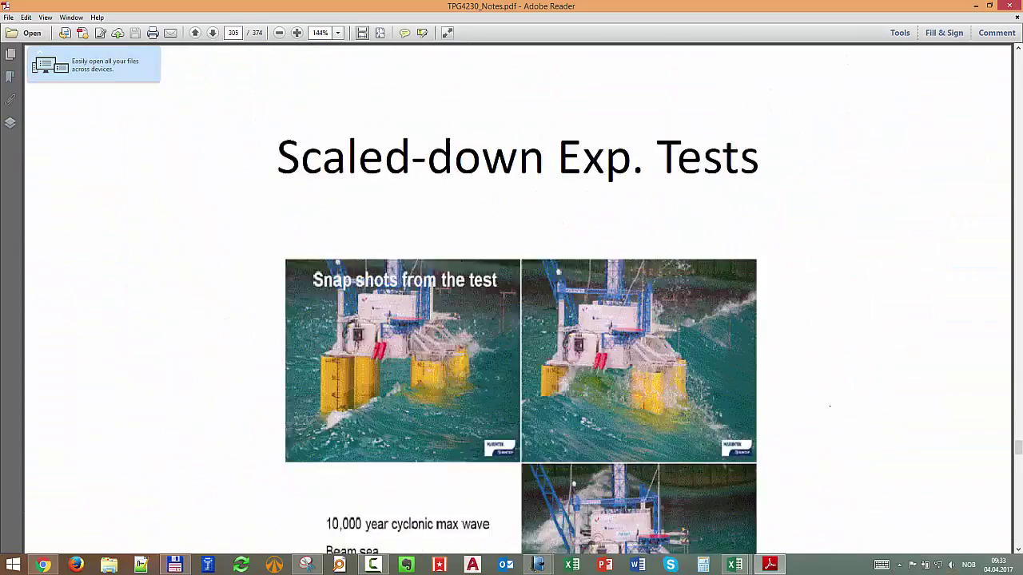
key(Left)
key(Left)
key(Left)
key(Left)
key(Left)
key(Left)
key(Left)
key(Left)
key(Left)
key(Left)
key(Left)
key(Left)
key(Left)
key(Left)
key(Left)
key(Left)
key(Left)
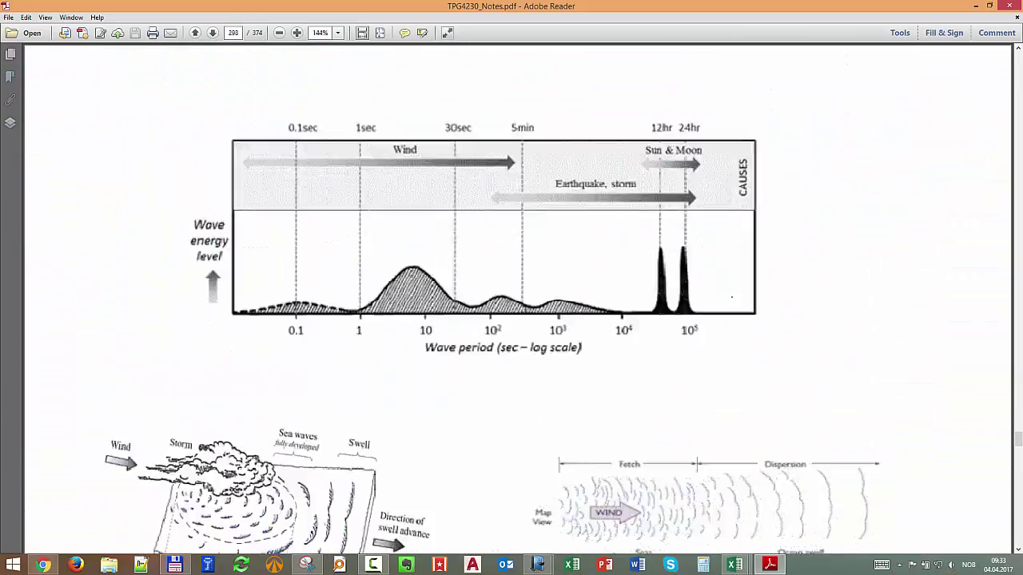
key(Left)
key(Left)
key(Left)
key(Left)
key(Left)
key(Left)
key(Left)
key(Left)
key(Left)
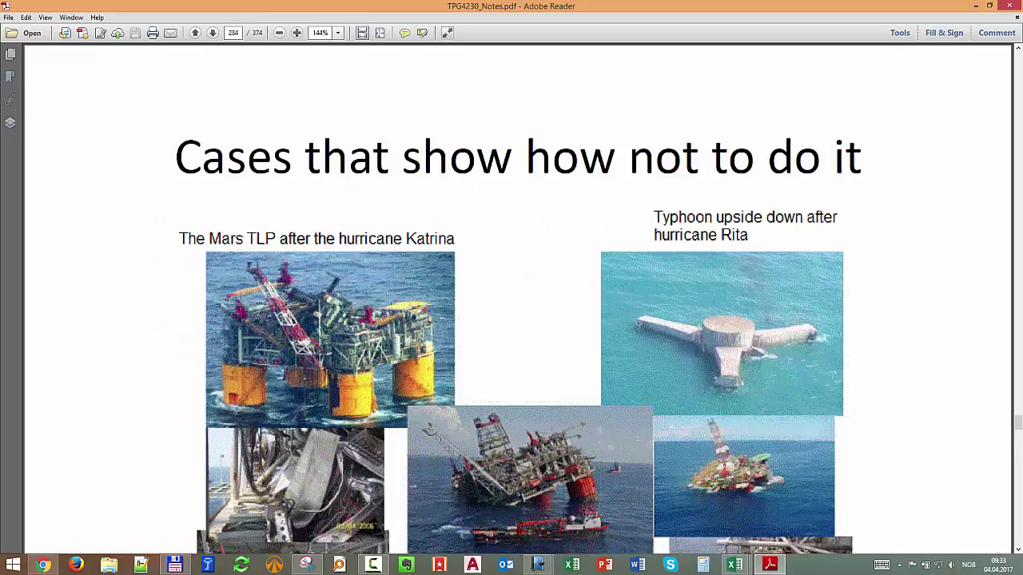
key(Right)
scroll(518, 300, down, 10)
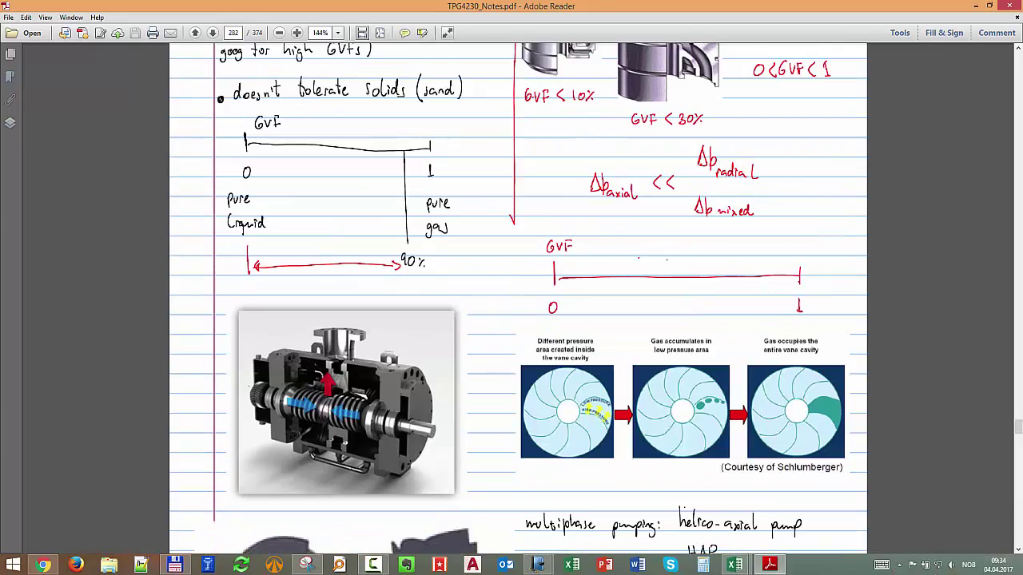
scroll(518, 300, up, 15)
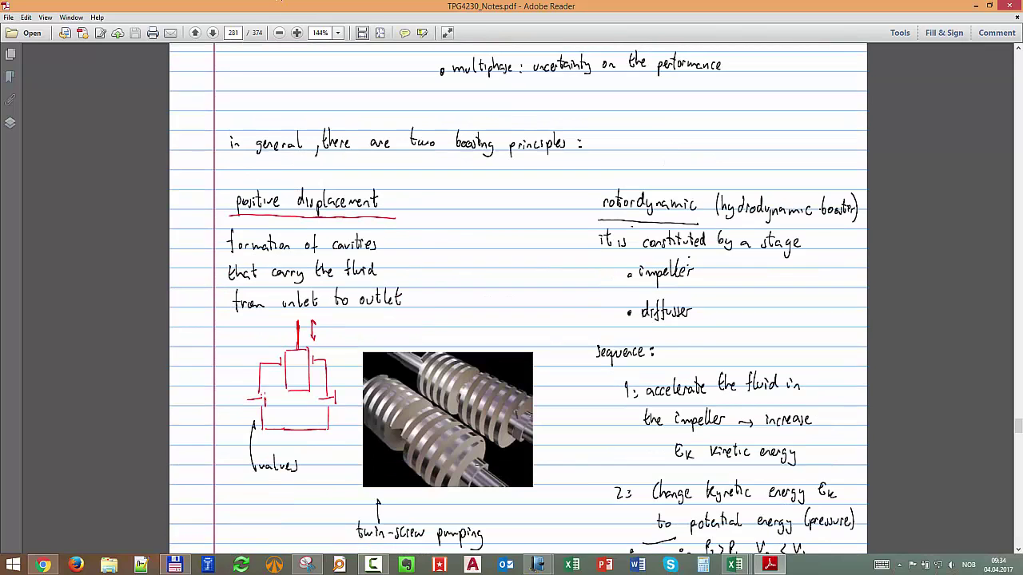
Zoom in on the positive displacement notes and capture the twin-screw rotor picture with Snipping Tool, copying it.
key(ctrl+plus)
key(ctrl+plus)
scroll(620, 294, down, 3)
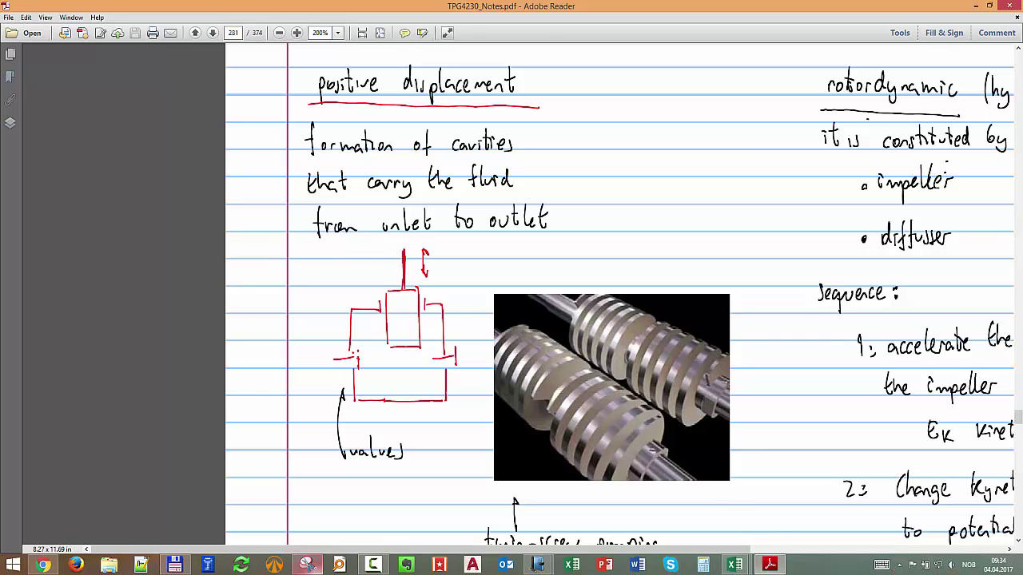
click(307, 565)
click(24, 233)
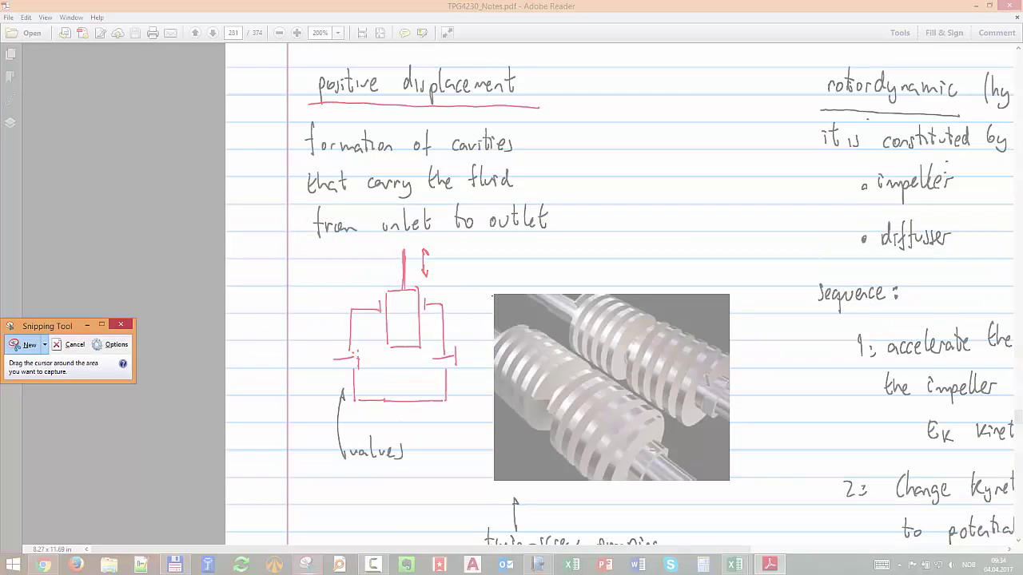
drag(493, 295, 729, 481)
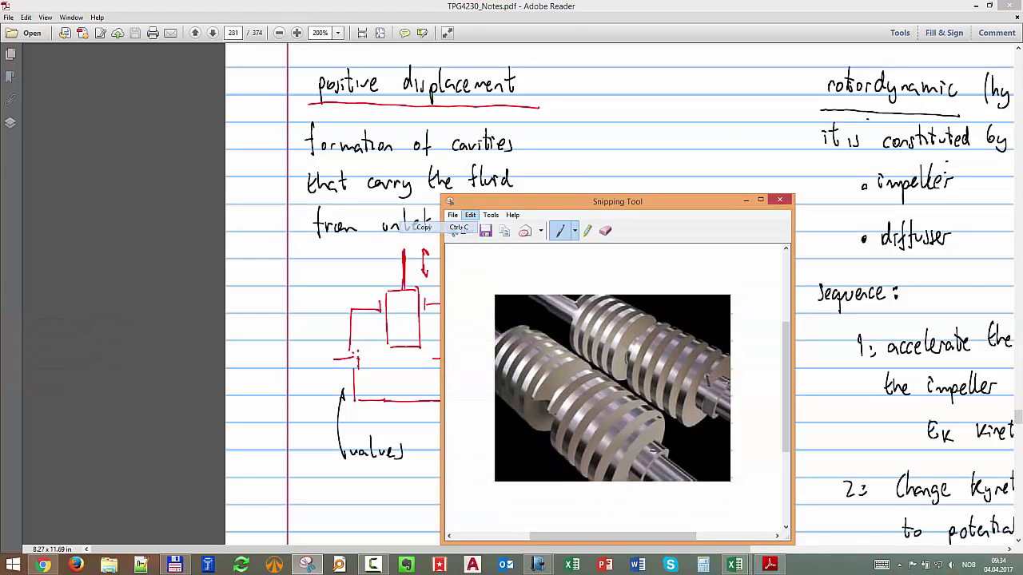
Switch to 20170404.jnt, paste the twin-screw rotor picture and flatten it so it sits below the twin screw pump picture.
mouse_move(538, 565)
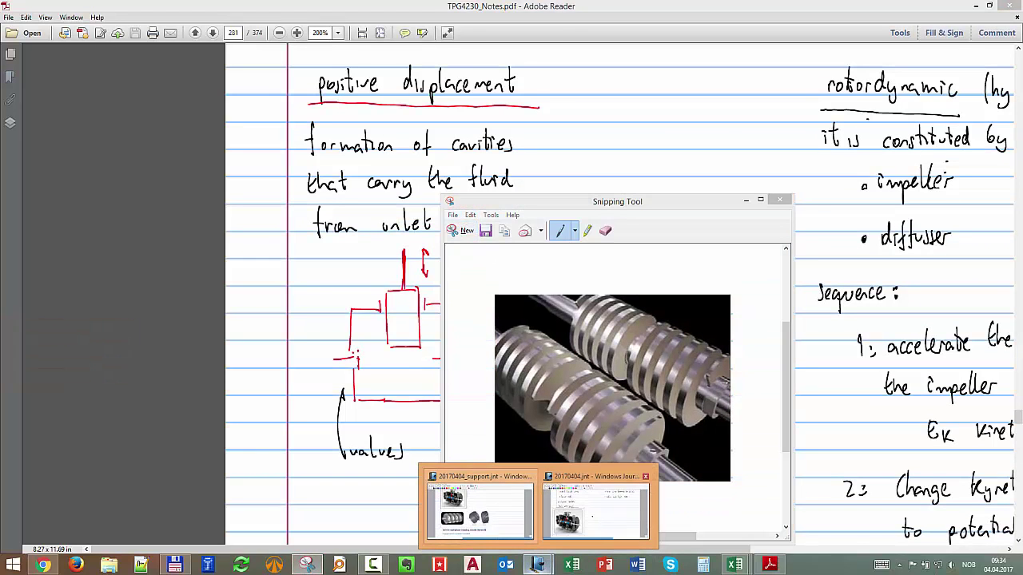
click(479, 505)
scroll(506, 303, down, 3)
key(ctrl+v)
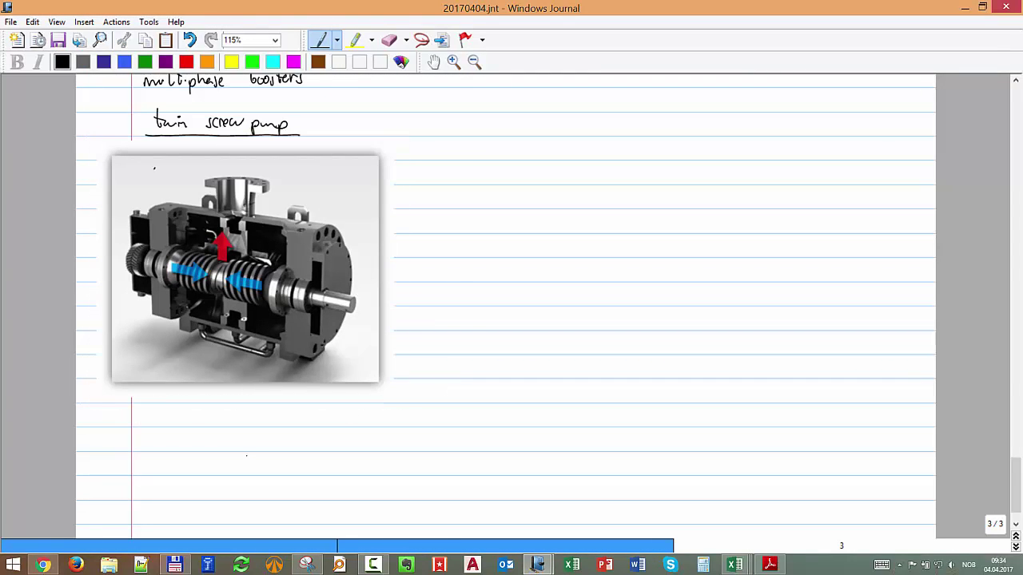
scroll(506, 304, up, 3)
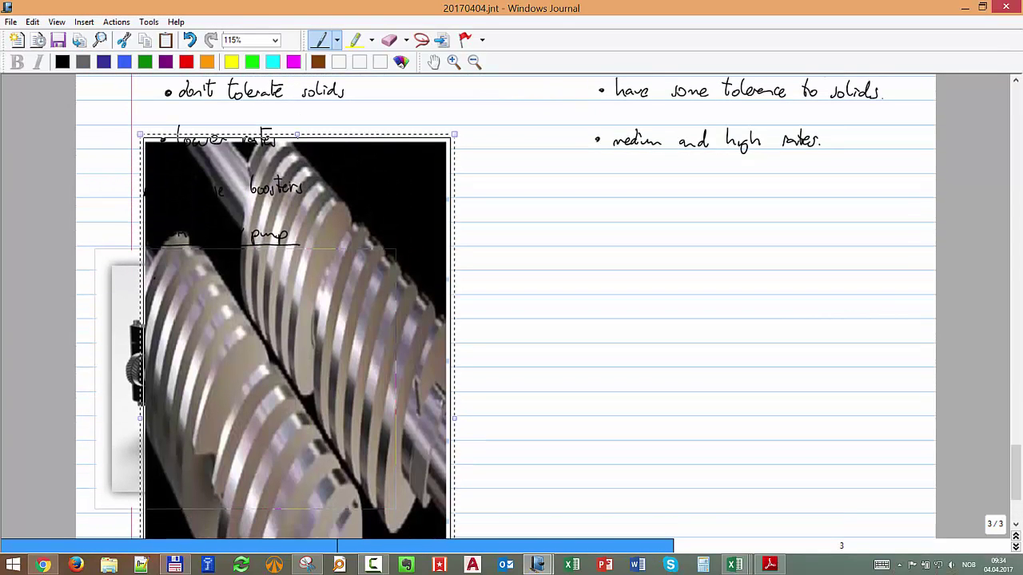
drag(296, 159, 295, 517)
scroll(506, 304, down, 4)
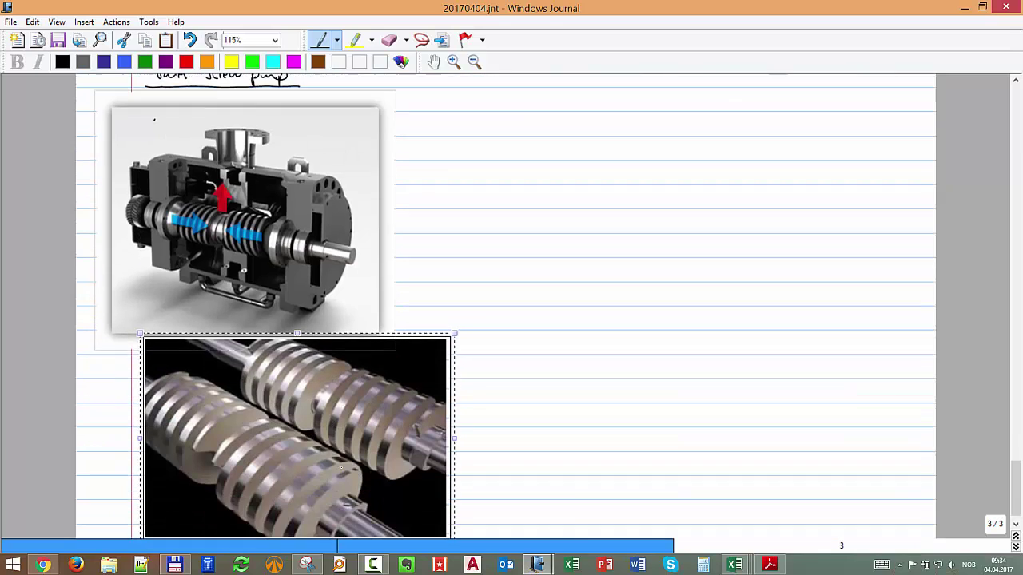
click(498, 409)
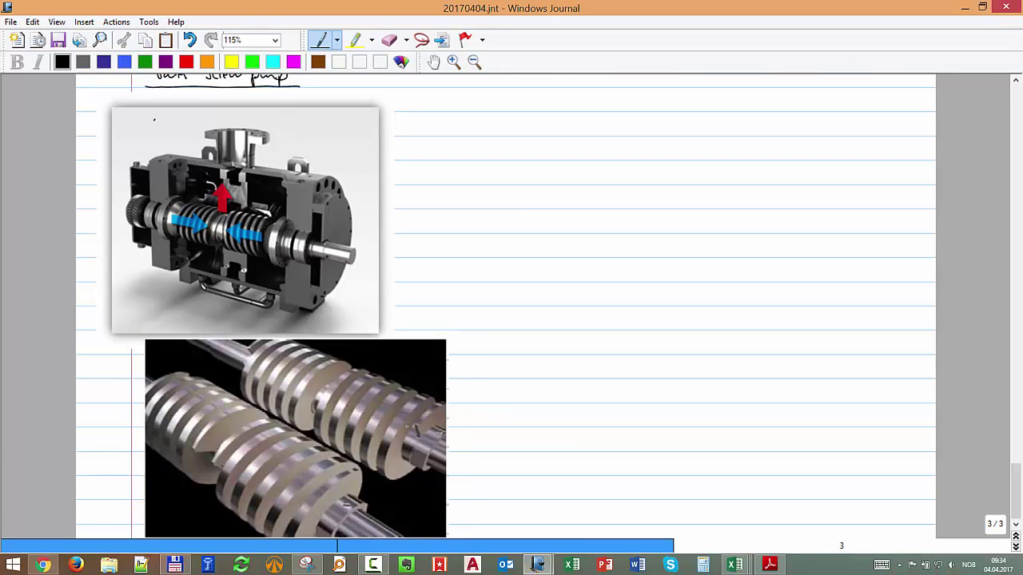
Handwrite a second pump heading in the rotordynamic column, level with the "twin screw pump" heading.
mouse_move(410, 432)
mouse_down()
mouse_move(426, 404)
mouse_move(414, 396)
mouse_up()
scroll(276, 112, up, 3)
scroll(506, 304, down, 1)
scroll(506, 303, up, 2)
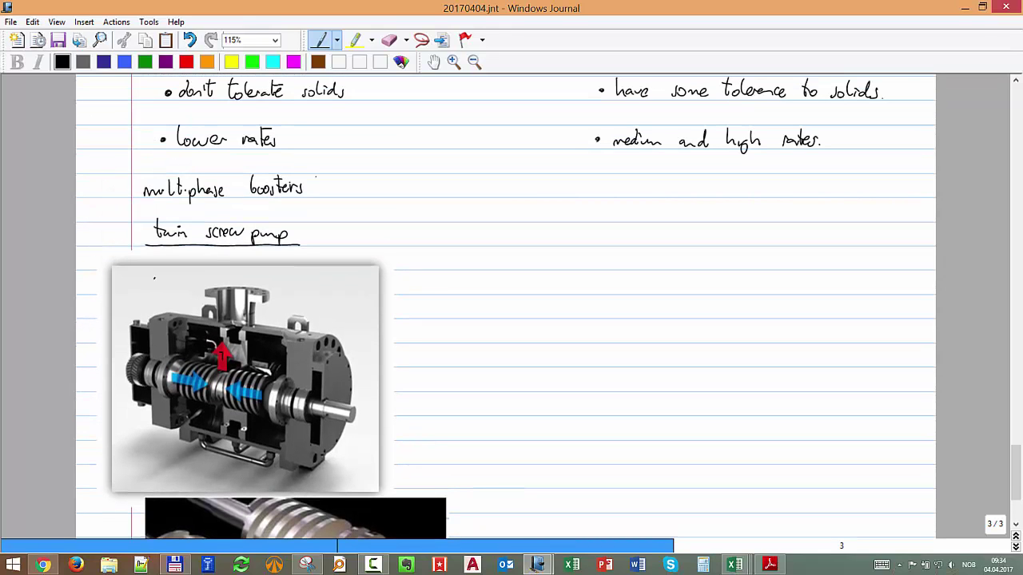
scroll(617, 206, up, 2)
scroll(604, 192, down, 2)
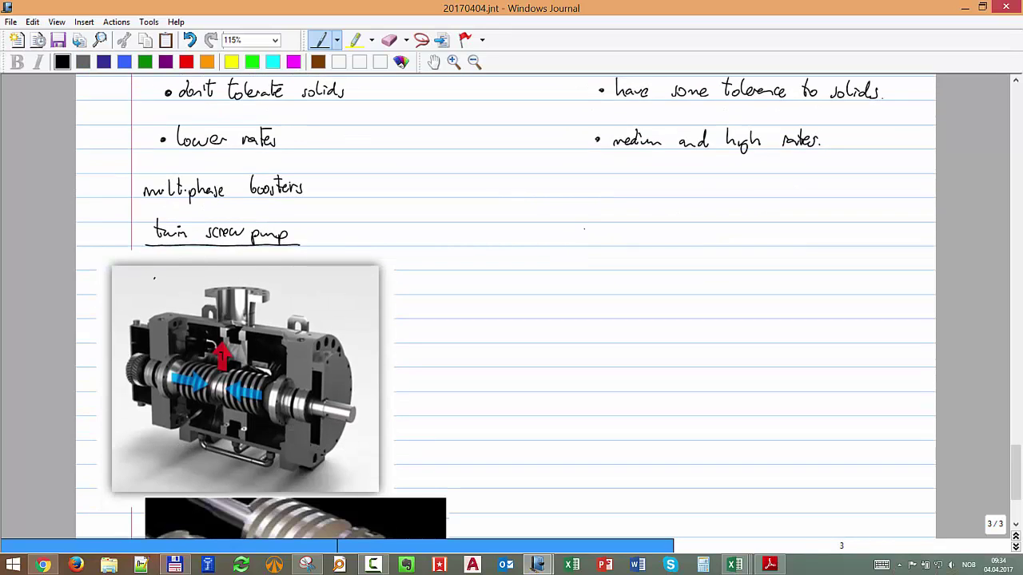
drag(584, 232, 583, 245)
drag(583, 237, 593, 237)
mouse_move(593, 227)
mouse_down()
mouse_move(593, 245)
mouse_move(605, 246)
mouse_up()
mouse_move(597, 240)
mouse_down()
mouse_move(611, 238)
mouse_move(612, 250)
mouse_move(662, 244)
mouse_up()
drag(664, 238, 669, 245)
drag(680, 238, 706, 244)
drag(708, 238, 721, 244)
drag(728, 238, 738, 244)
drag(720, 233, 792, 244)
click(796, 240)
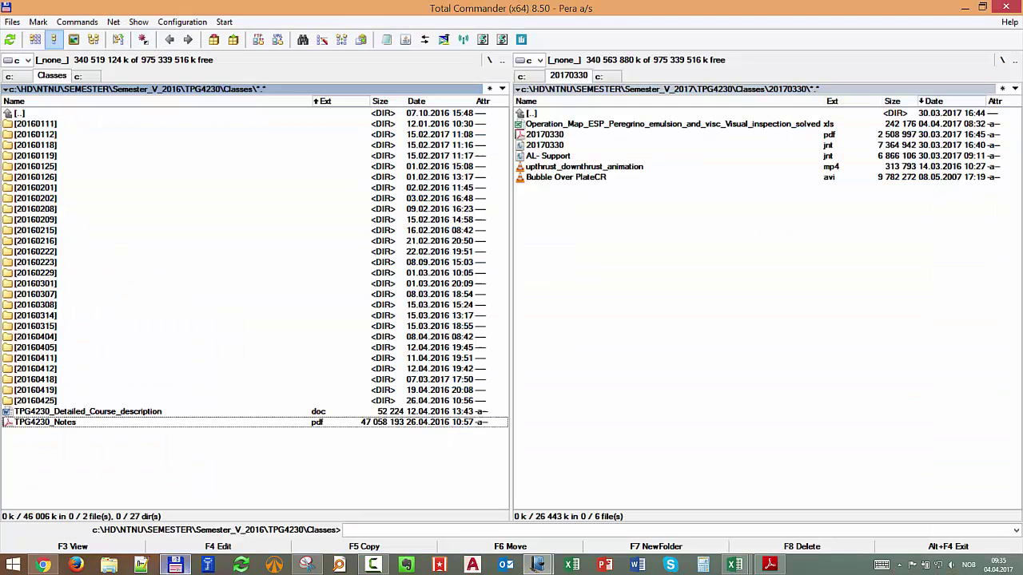
Switch to Total Commander, go up to Semester_V_2017\TPG4230\Classes and open the PDF Total.
click(174, 565)
key(Tab)
key(Return)
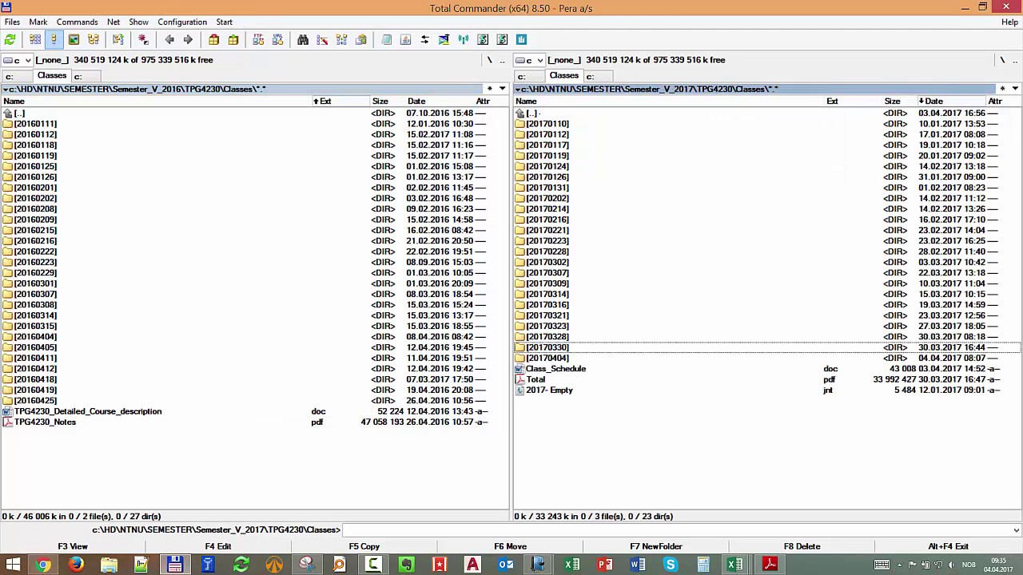
key(Down)
key(Down)
key(Down)
key(Return)
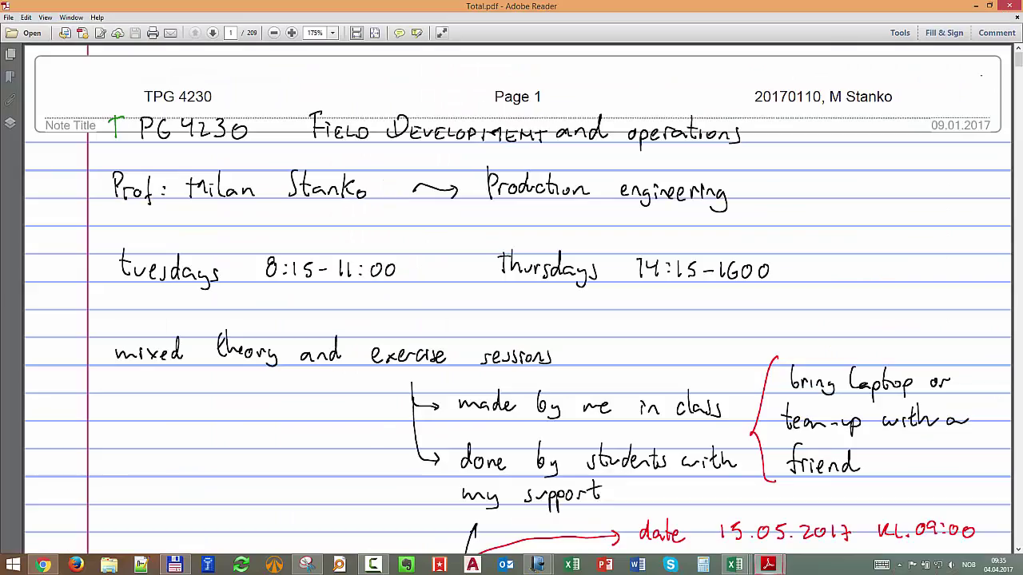
Examine the radial and mixed flow impeller pictures and sketches on page 205 of Total.pdf, and minimize the document.
drag(1018, 58, 1018, 523)
scroll(518, 304, up, 1)
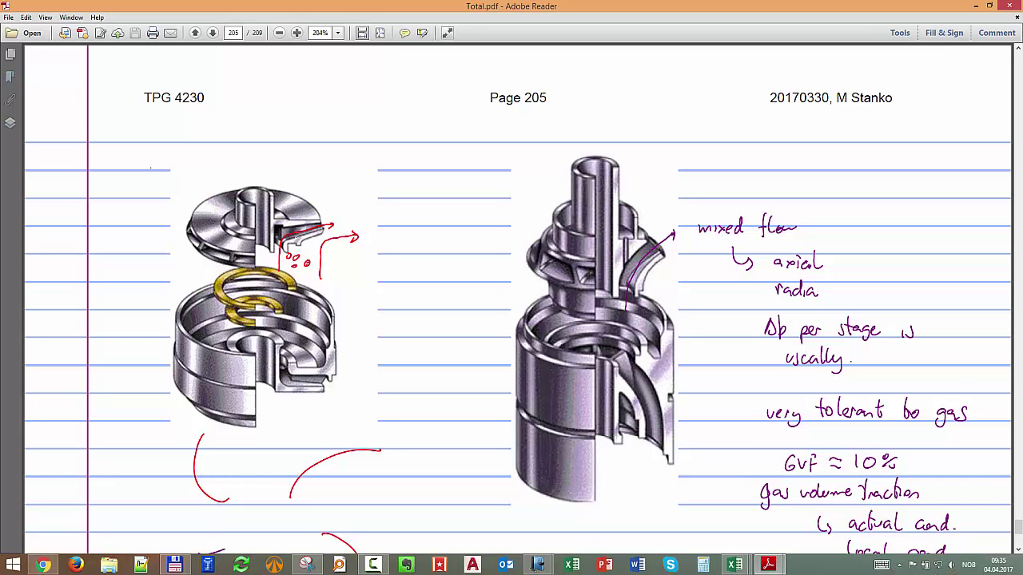
scroll(296, 237, down, 3)
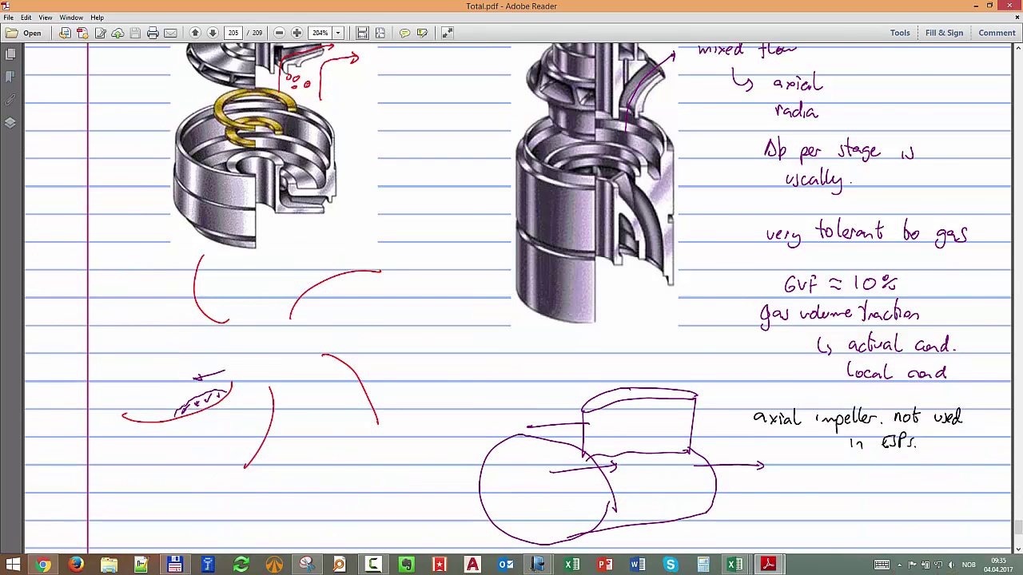
scroll(191, 402, up, 1)
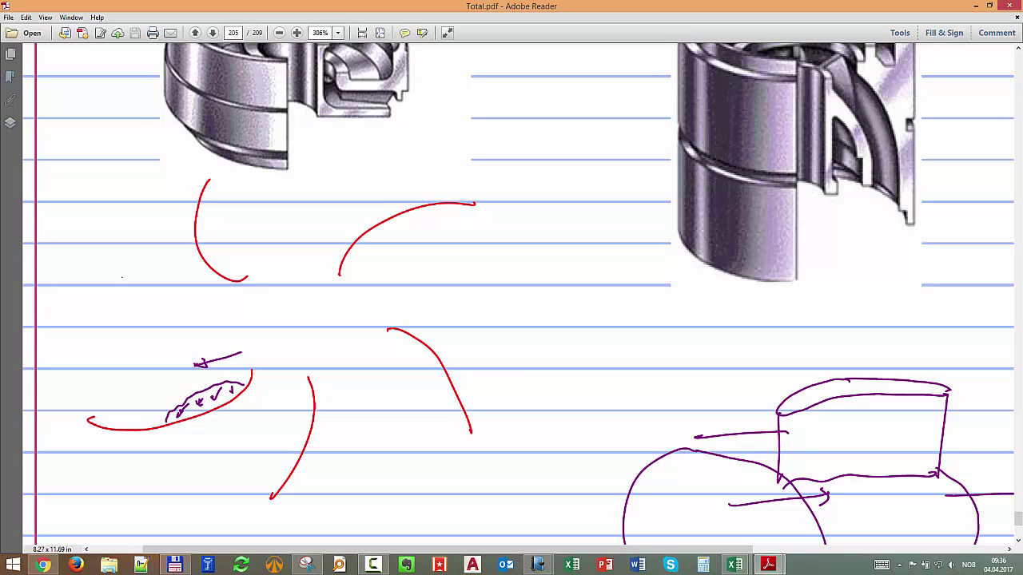
scroll(129, 262, up, 3)
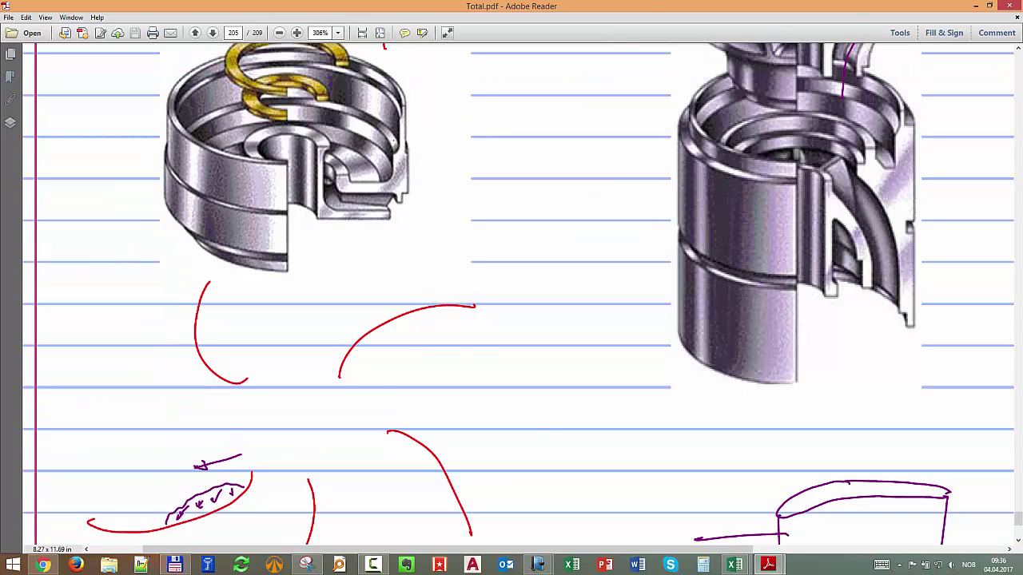
scroll(129, 262, up, 6)
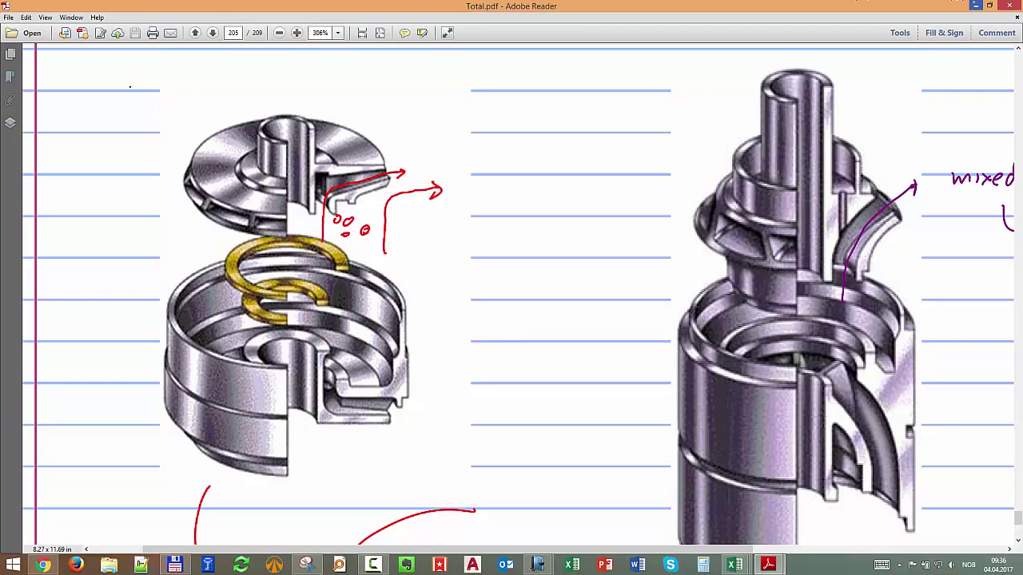
click(975, 5)
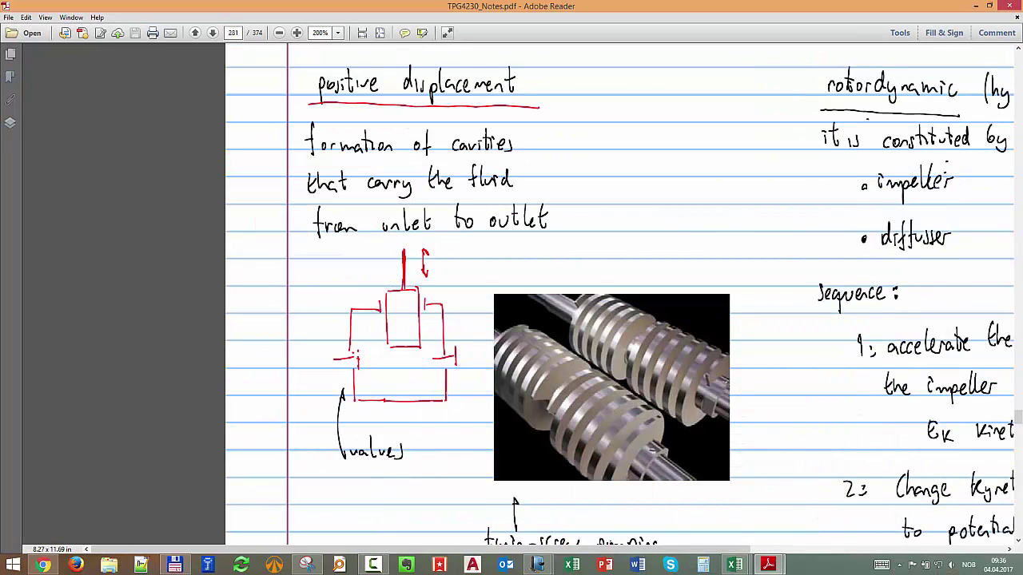
Switch to 20170404_support.jnt and select the multistage pump rotor picture beside the impeller and diffuser drawings.
click(537, 564)
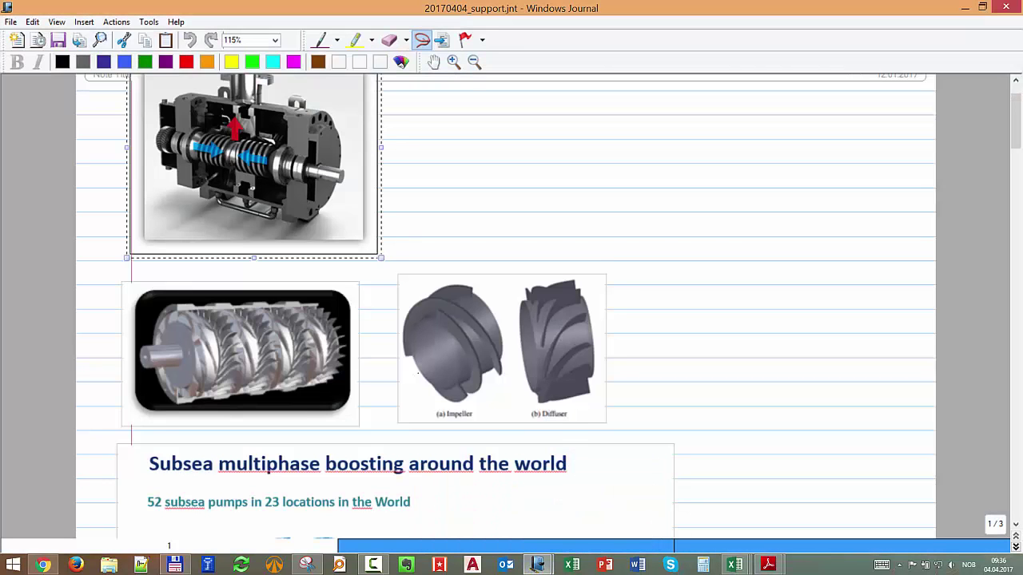
click(480, 507)
scroll(479, 508, down, 1)
scroll(506, 304, up, 2)
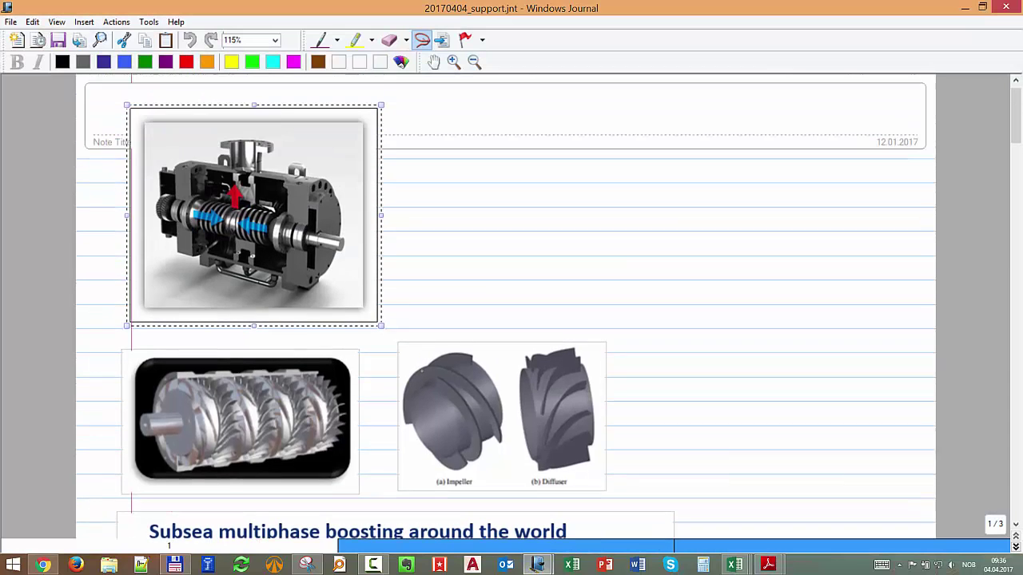
click(241, 422)
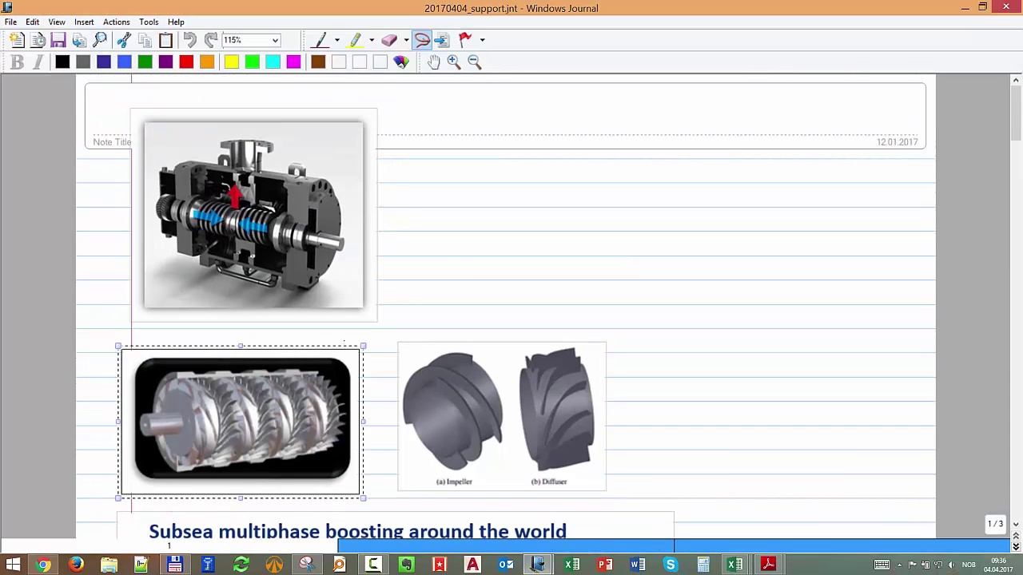
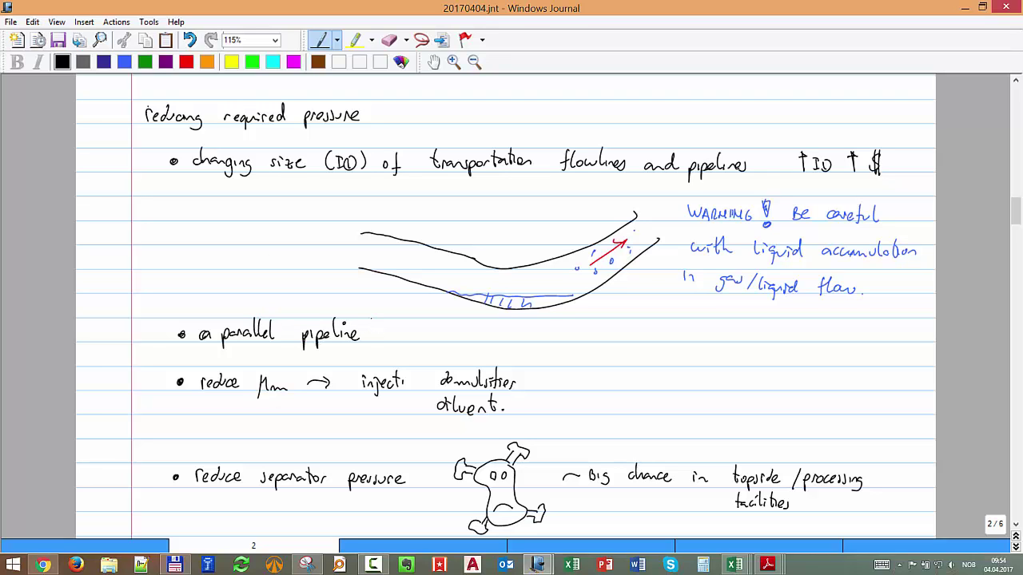
Mark the "New 26" ID pipeline or offshore compression" peak on the Snøhvit production strategy chart and draw a short horizontal arrow from it.
click(386, 336)
scroll(505, 304, down, 20)
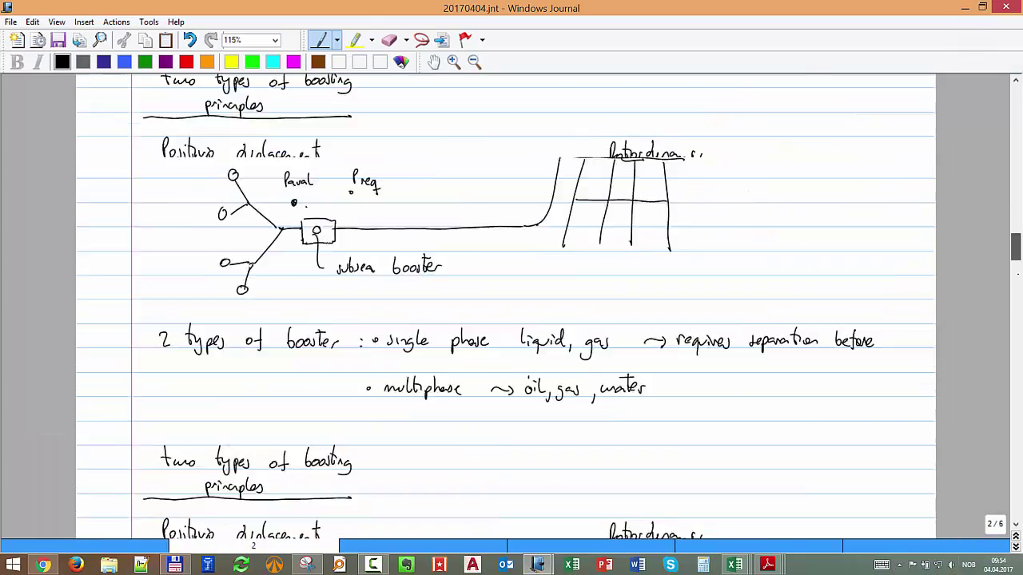
scroll(505, 304, down, 20)
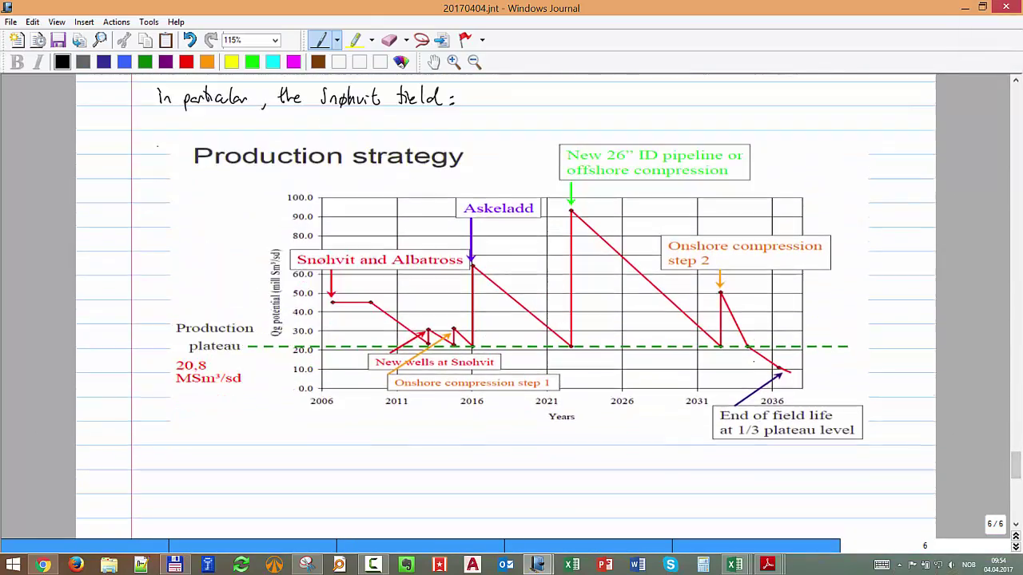
scroll(505, 304, up, 1)
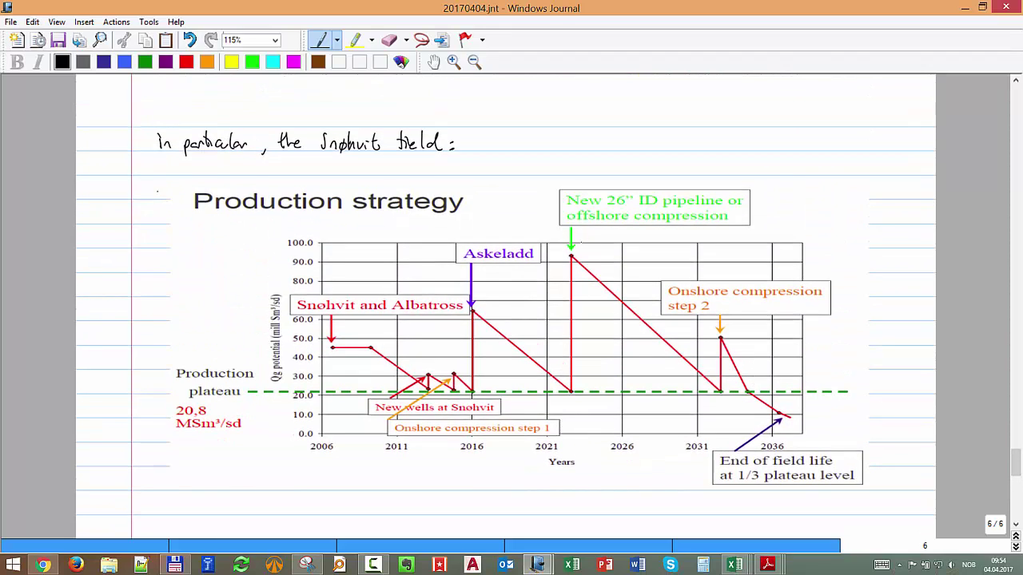
drag(571, 227, 571, 246)
click(572, 256)
mouse_move(579, 254)
mouse_down()
mouse_move(614, 254)
mouse_move(606, 260)
mouse_up()
Look over the "Production profile" bar chart in 20170404_support.jnt and return to the blank area below the production strategy chart in 20170404.jnt.
scroll(512, 304, down, 2)
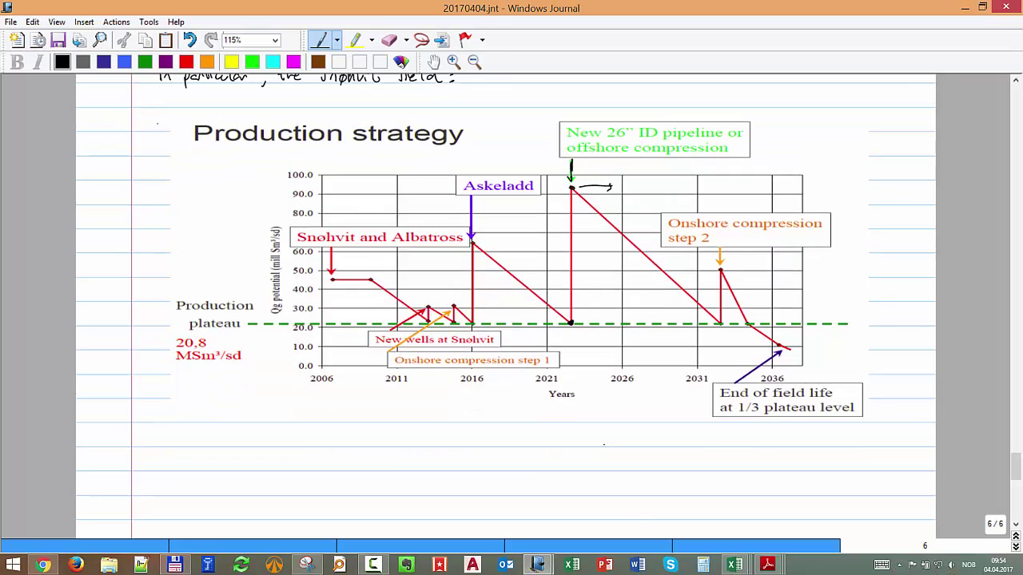
mouse_move(537, 565)
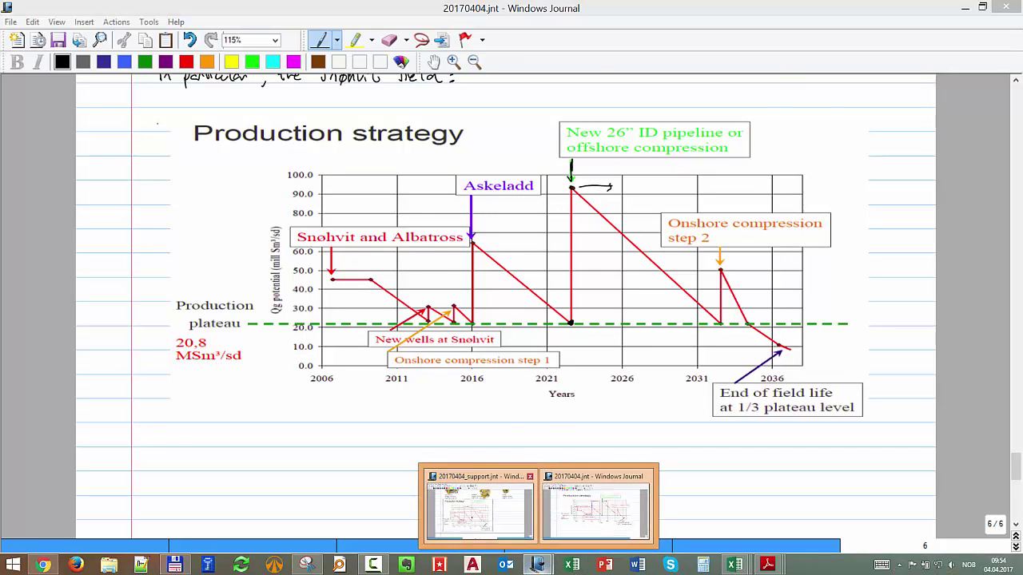
click(479, 510)
scroll(419, 412, down, 10)
scroll(418, 412, down, 2)
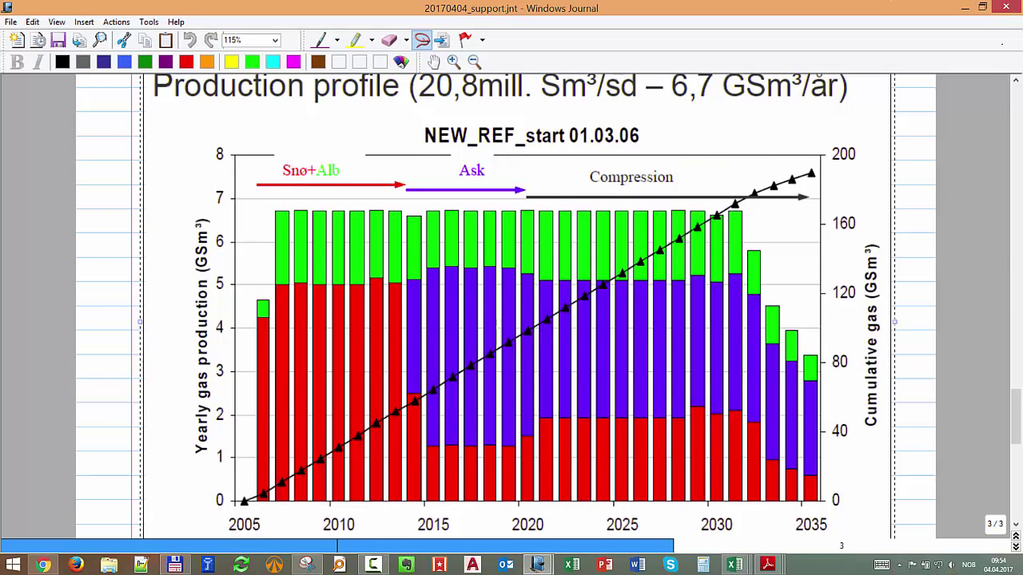
key(alt+Tab)
scroll(158, 124, down, 6)
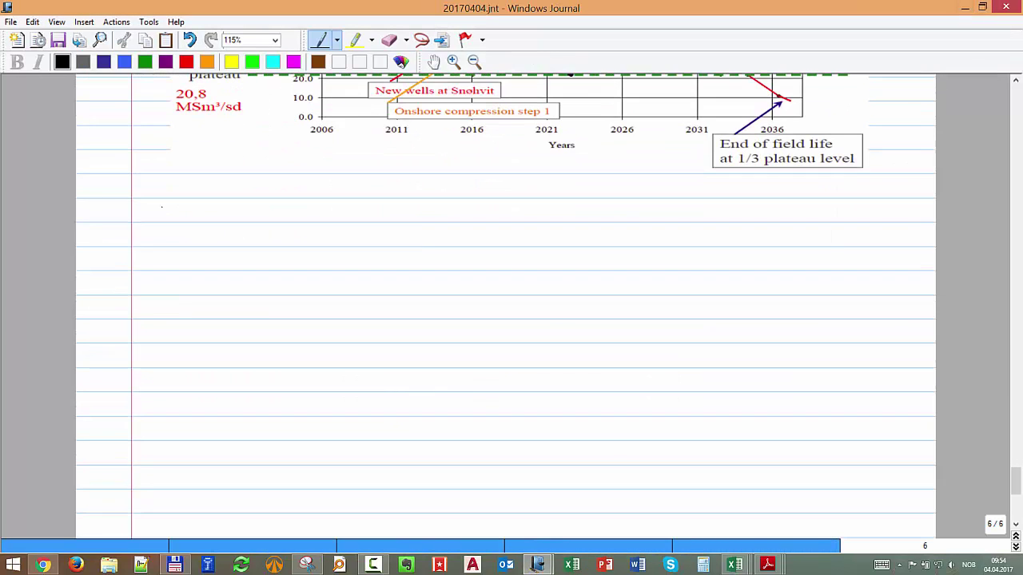
Paste the copied "Production profile" bar chart below the production strategy chart and deselect it.
key(ctrl+v)
scroll(160, 167, down, 4)
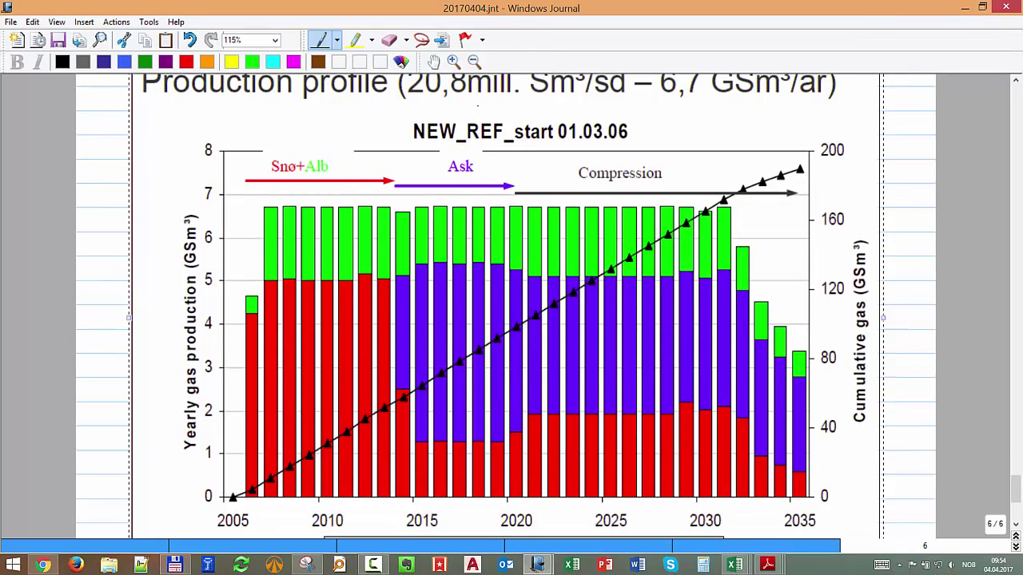
scroll(549, 306, down, 1)
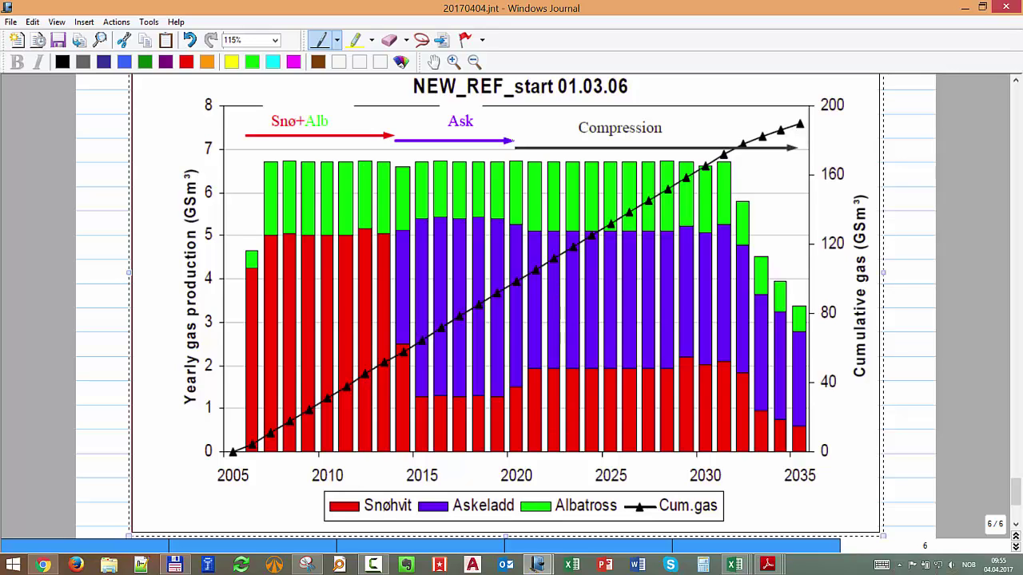
scroll(512, 141, down, 5)
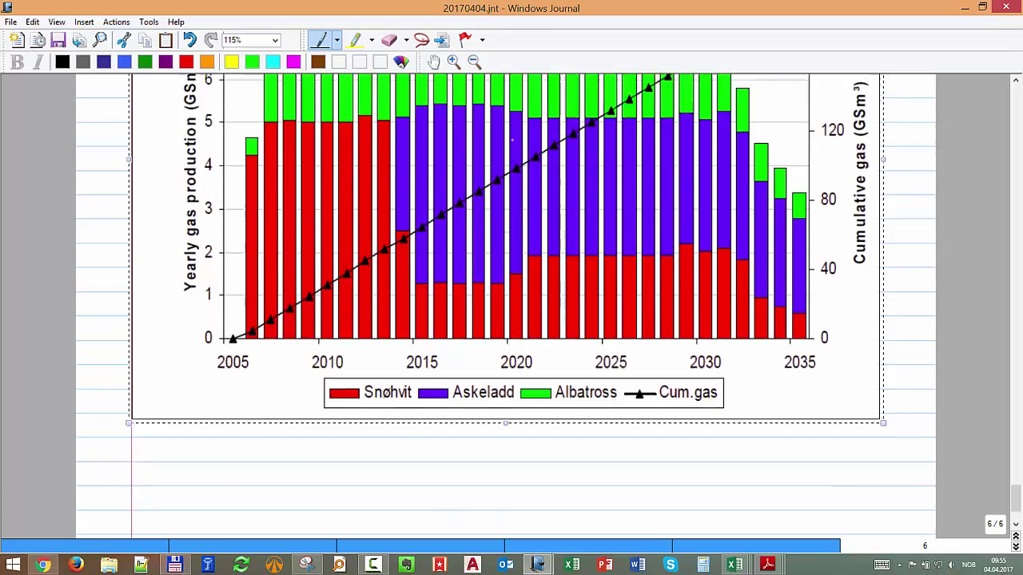
click(151, 339)
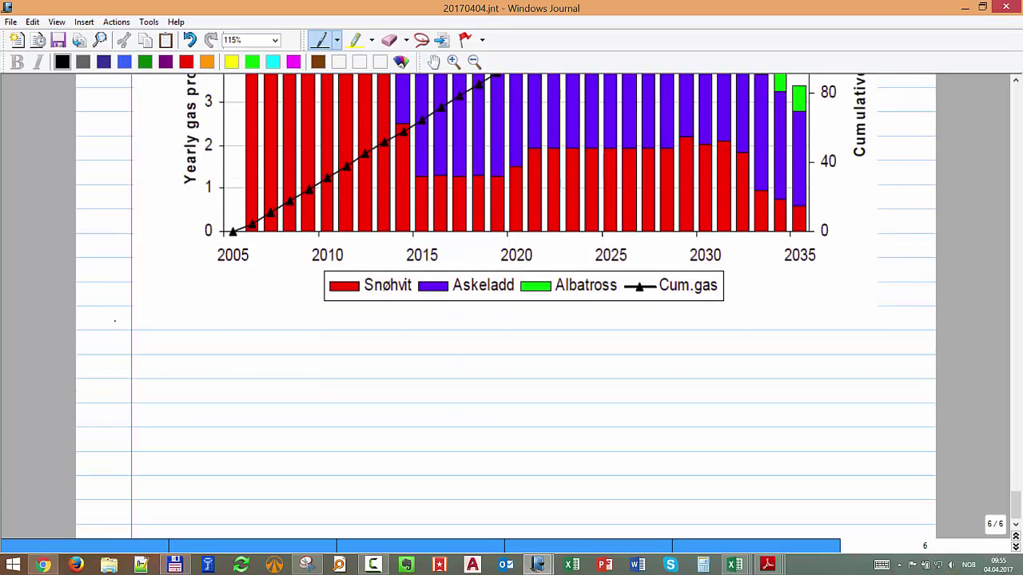
Draw a divider line across the page below the chart and handwrite the heading "Refreshment in compressors" under it.
drag(108, 341, 283, 341)
mouse_move(298, 333)
mouse_down()
mouse_move(290, 345)
mouse_move(301, 346)
mouse_up()
drag(310, 341, 925, 332)
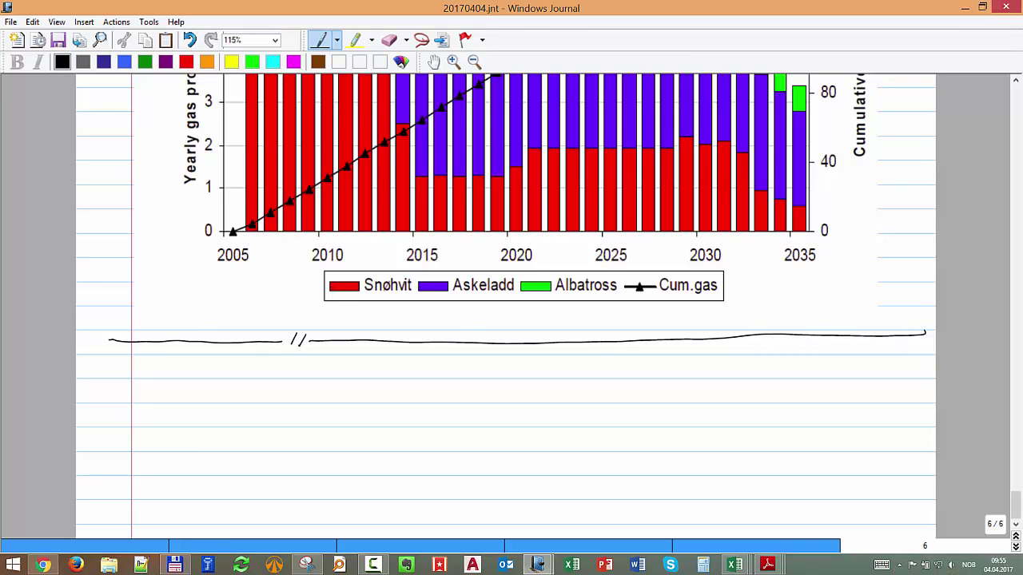
drag(146, 358, 146, 380)
drag(148, 360, 161, 374)
mouse_move(169, 360)
mouse_down()
mouse_move(166, 382)
mouse_move(208, 375)
mouse_up()
drag(206, 374, 277, 378)
mouse_move(306, 369)
mouse_down()
mouse_move(377, 371)
mouse_move(366, 369)
mouse_up()
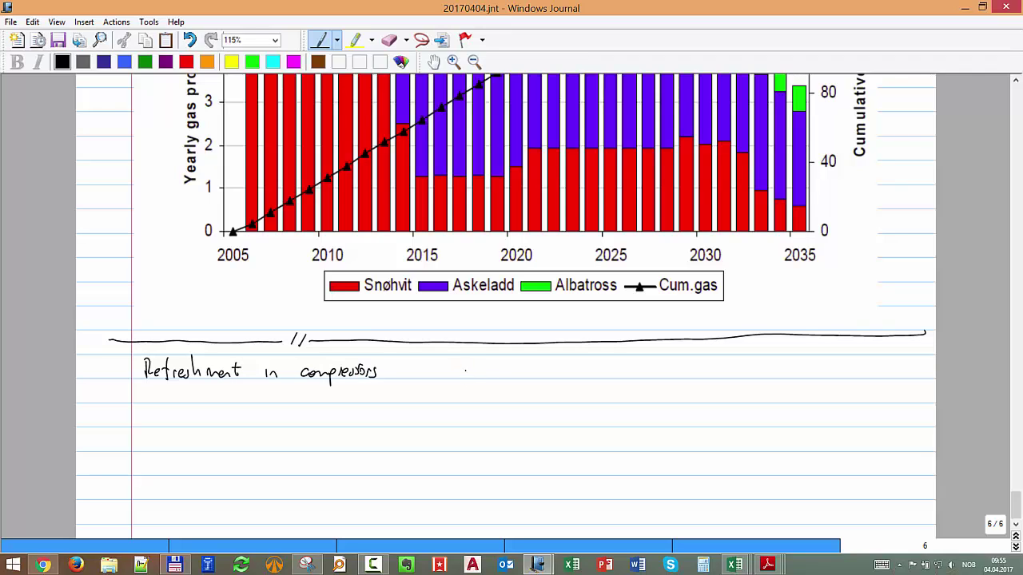
Handwrite the power equation ẇ = ṁ (h2 − h1) beside the "Refreshment in compressors" heading.
drag(461, 370, 521, 373)
mouse_move(545, 357)
mouse_down()
mouse_move(542, 382)
mouse_move(586, 372)
mouse_up()
drag(592, 357, 600, 377)
drag(602, 369, 616, 382)
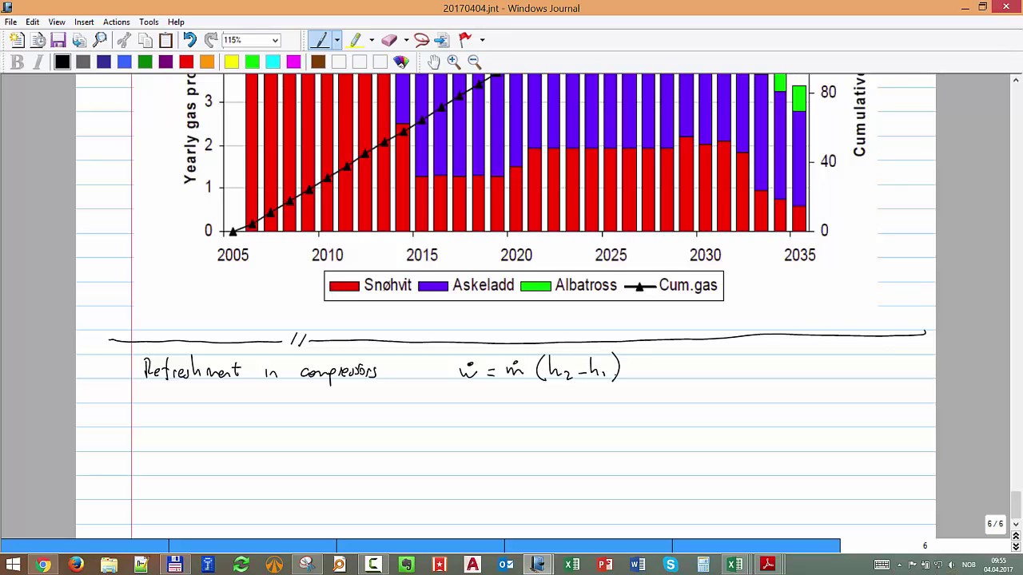
Sketch a compressor symbol beside the power equation with circled inlet 1 and outlet 2, and label it "compressor".
mouse_move(736, 361)
mouse_down()
mouse_move(771, 376)
mouse_move(774, 414)
mouse_move(785, 384)
mouse_move(807, 410)
mouse_up()
mouse_move(755, 354)
mouse_down()
mouse_move(755, 366)
mouse_move(760, 338)
mouse_up()
mouse_move(810, 405)
mouse_down()
mouse_move(810, 414)
mouse_move(817, 398)
mouse_up()
drag(807, 388, 809, 389)
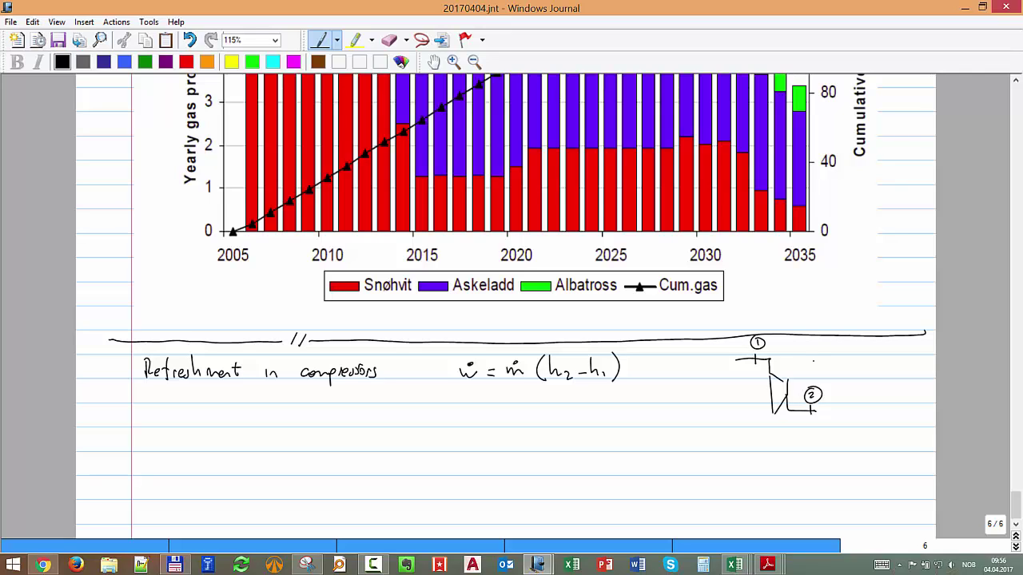
drag(802, 350, 865, 345)
Draw a brace under (h2 − h1) and write "if I compress ideally" below the heading.
drag(543, 389, 610, 392)
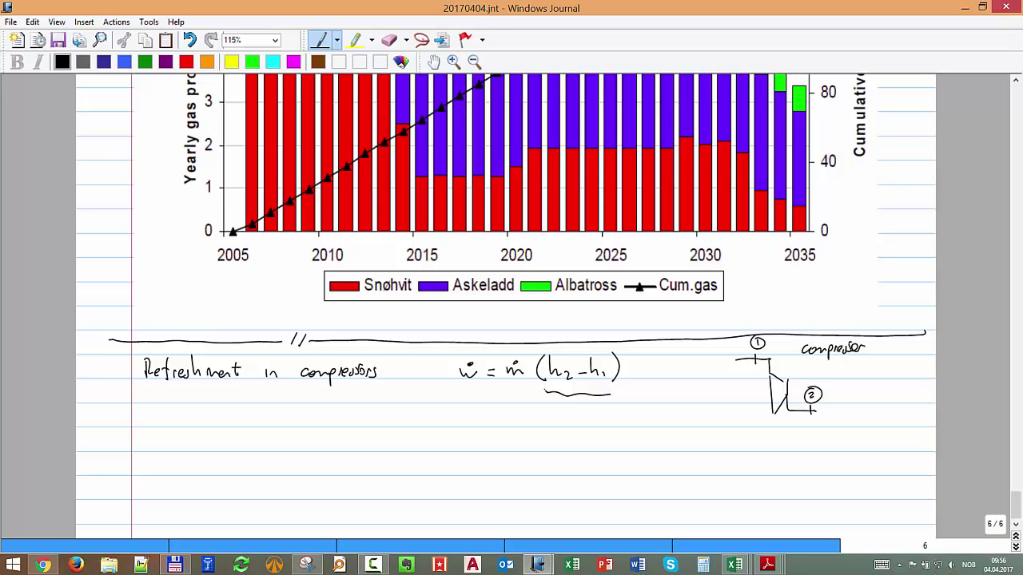
mouse_move(544, 386)
mouse_down()
mouse_move(565, 395)
mouse_move(613, 387)
mouse_up()
drag(179, 414, 187, 427)
drag(183, 417, 194, 416)
mouse_move(212, 413)
mouse_down()
mouse_move(213, 424)
mouse_move(310, 424)
mouse_move(336, 409)
mouse_move(341, 432)
mouse_up()
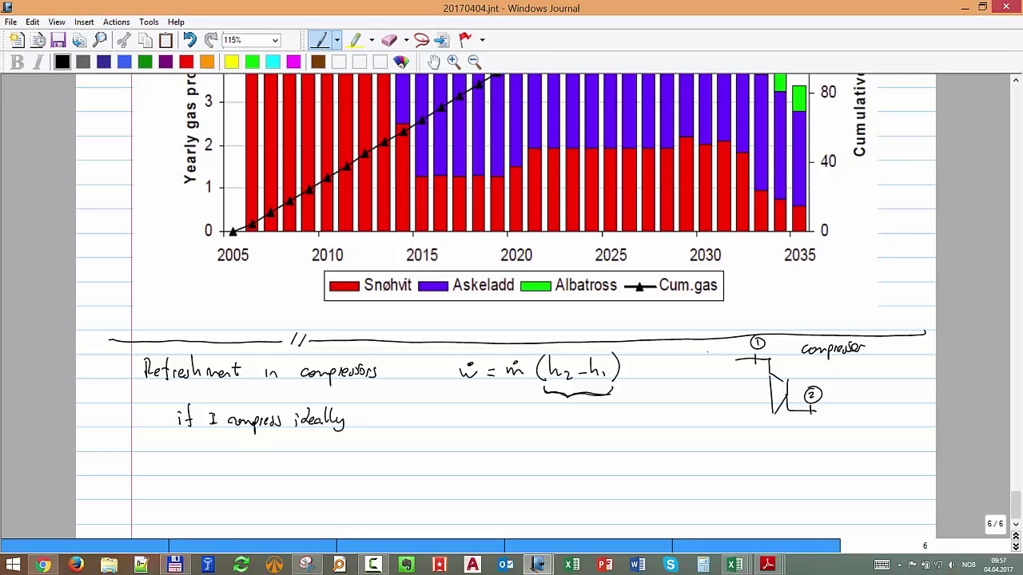
Label the compressor sketch's inlet P1 and outlet P2, and write s1 = s2 below it.
drag(735, 367, 740, 385)
drag(818, 414, 827, 430)
mouse_move(793, 441)
mouse_down()
mouse_move(787, 453)
mouse_move(801, 456)
mouse_up()
Write the ideal temperature ratio T2s/T1 = (P2/P1) below "if I compress ideally".
mouse_move(412, 437)
mouse_down()
mouse_move(412, 450)
mouse_move(417, 436)
mouse_up()
mouse_move(415, 445)
mouse_down()
mouse_move(423, 452)
mouse_move(412, 475)
mouse_up()
drag(409, 464, 417, 463)
drag(420, 467, 433, 453)
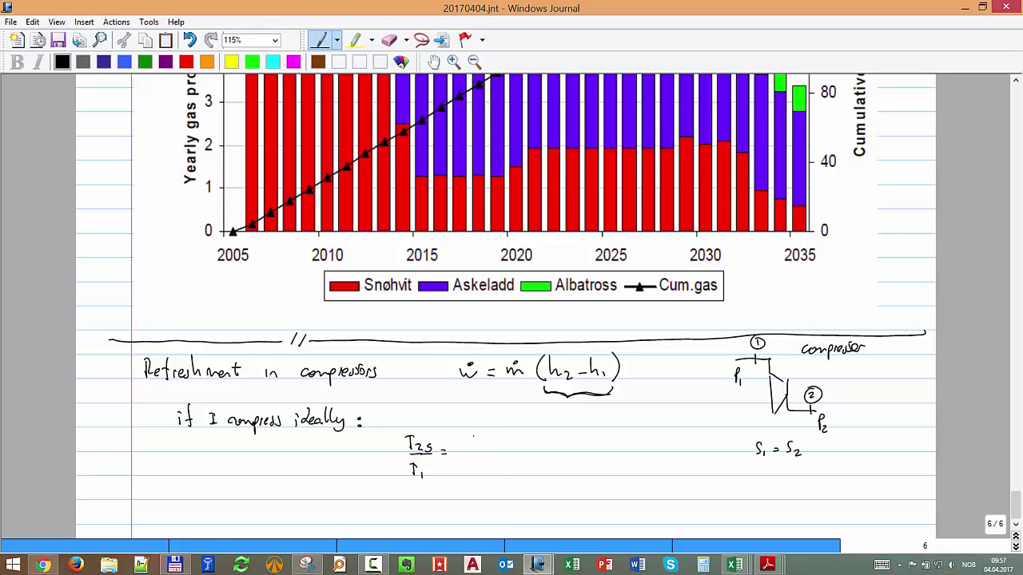
mouse_move(475, 431)
mouse_down()
mouse_move(474, 448)
mouse_move(487, 450)
mouse_move(479, 473)
mouse_up()
mouse_move(469, 428)
mouse_down()
mouse_move(467, 479)
mouse_move(496, 471)
mouse_up()
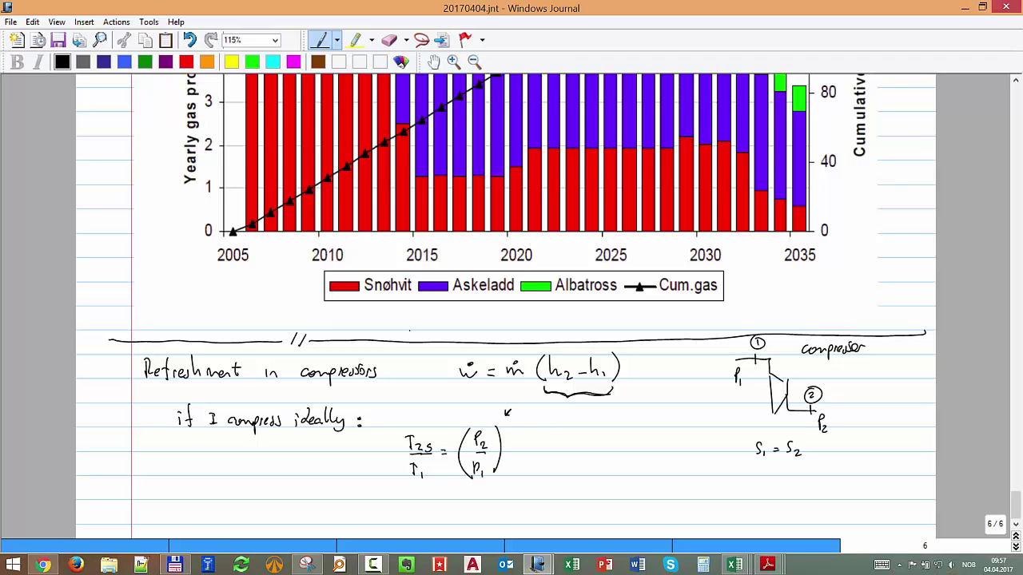
Add the exponent (k−1)/k to the pressure ratio and equate it to rp raised to (k−1)/k.
drag(510, 409, 524, 413)
drag(527, 409, 519, 428)
mouse_move(529, 453)
mouse_down()
mouse_move(576, 446)
mouse_move(585, 415)
mouse_move(597, 417)
mouse_up()
drag(600, 413, 601, 422)
mouse_move(583, 424)
mouse_down()
mouse_move(596, 425)
mouse_move(587, 436)
mouse_up()
drag(595, 428, 575, 441)
drag(606, 411, 608, 439)
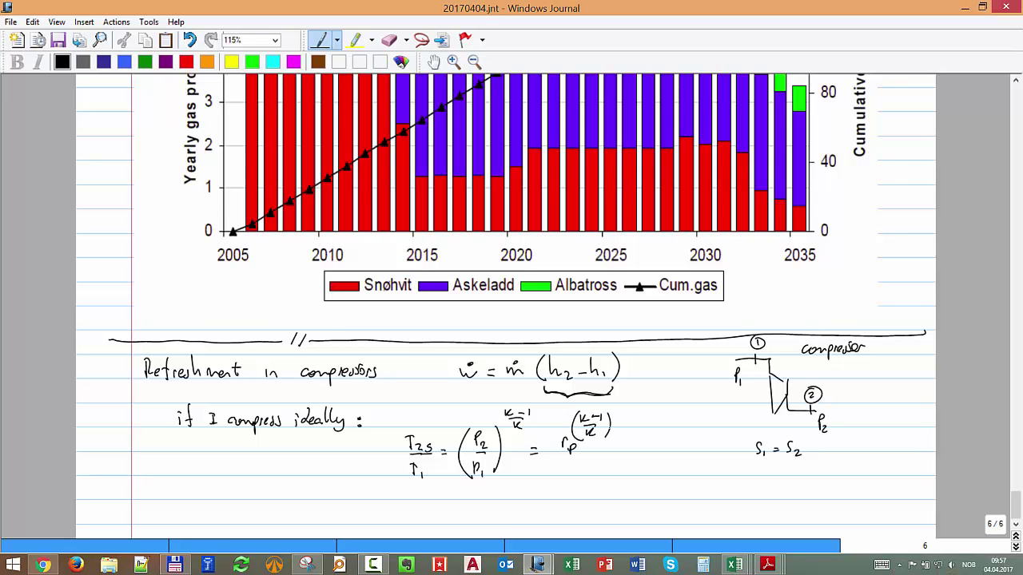
Write the heat capacity ratio k = Cp(T)/Cv(T) below the ideal compression equation.
drag(527, 492, 528, 505)
drag(535, 493, 537, 505)
drag(545, 496, 555, 496)
drag(544, 502, 555, 501)
drag(572, 479, 571, 490)
mouse_move(574, 485)
mouse_down()
mouse_move(583, 491)
mouse_move(597, 481)
mouse_up()
mouse_move(593, 480)
mouse_down()
mouse_move(602, 490)
mouse_move(566, 521)
mouse_up()
mouse_move(570, 515)
mouse_down()
mouse_move(585, 521)
mouse_move(599, 511)
mouse_up()
drag(595, 511, 594, 522)
Extend the heat capacity ratio with "= k f(T)".
mouse_move(604, 506)
mouse_down()
mouse_move(605, 522)
mouse_move(626, 496)
mouse_up()
drag(616, 502, 637, 500)
mouse_move(646, 489)
mouse_down()
mouse_move(648, 500)
mouse_move(679, 501)
mouse_up()
drag(686, 488, 696, 487)
drag(690, 488, 702, 504)
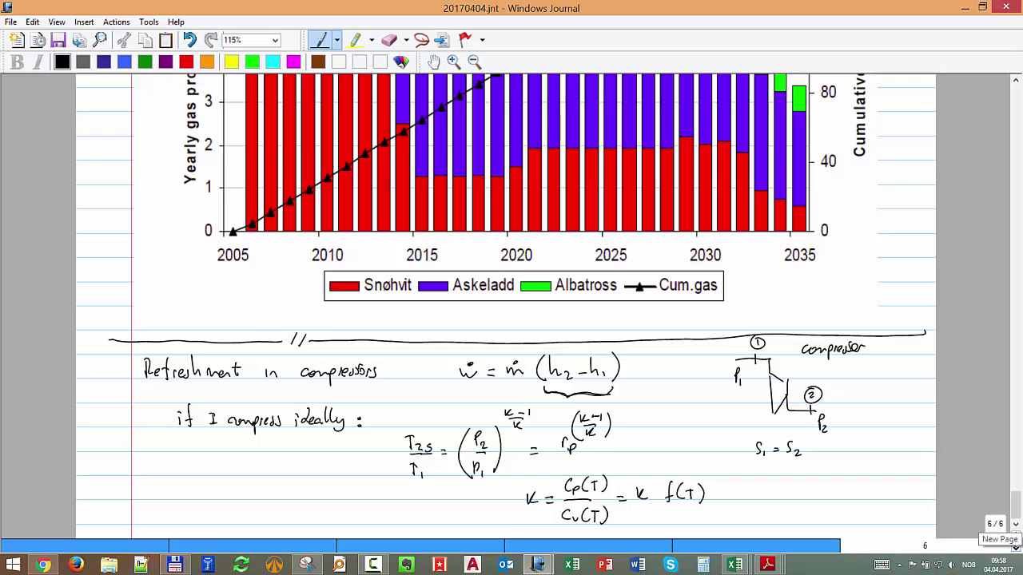
Add a new page and handwrite "in reality the process is not isentropic!" at its top.
click(1015, 547)
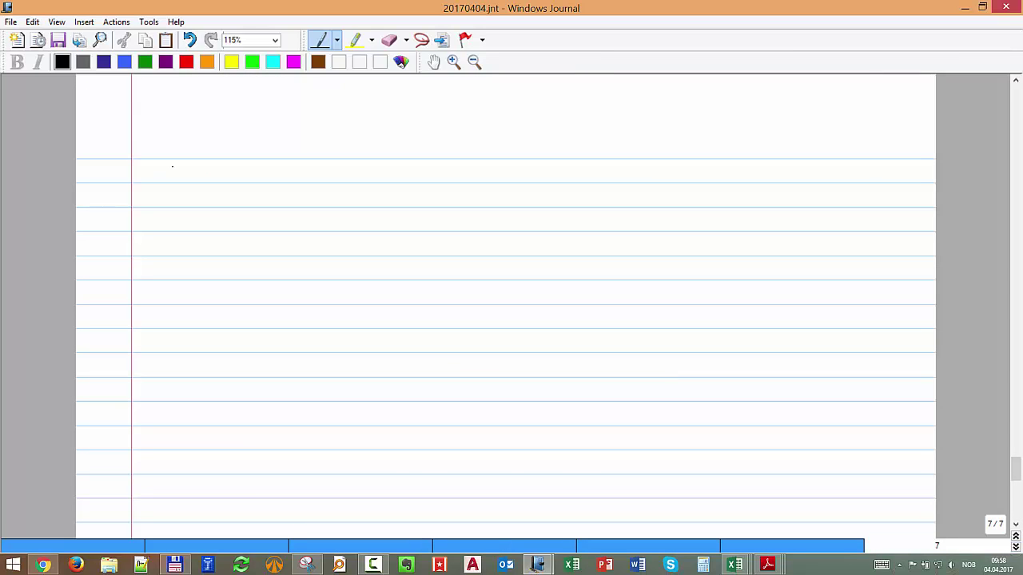
scroll(172, 166, up, 3)
mouse_move(170, 327)
mouse_down()
mouse_move(184, 339)
mouse_move(246, 336)
mouse_move(257, 345)
mouse_move(422, 340)
mouse_up()
mouse_move(423, 333)
mouse_down()
mouse_move(468, 341)
mouse_move(478, 320)
mouse_move(492, 345)
mouse_up()
drag(492, 333, 526, 332)
click(523, 338)
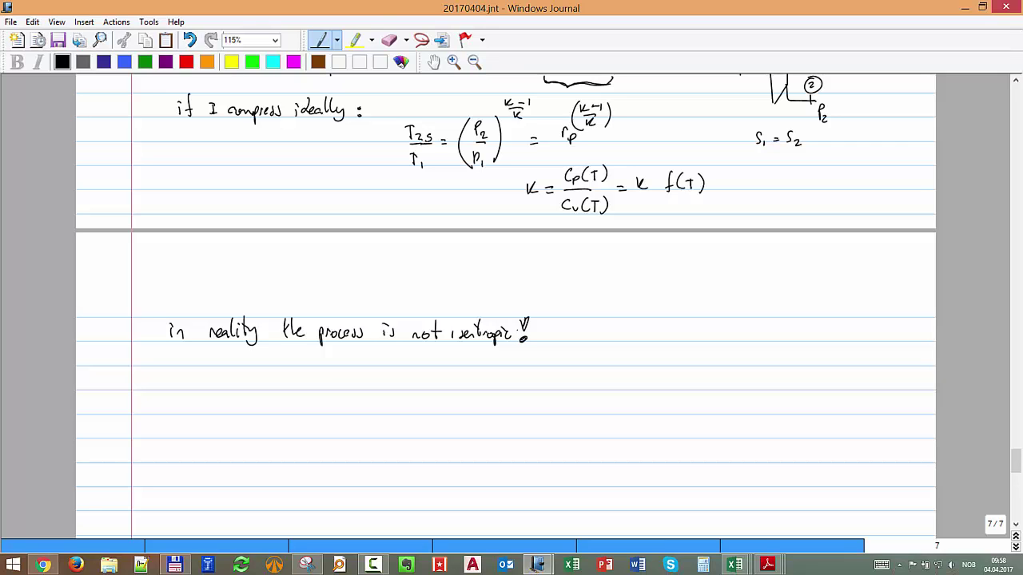
Mark T2s with a line above it and write "the compression process is represented using a polytropic expansion" on the new page.
scroll(506, 304, up, 3)
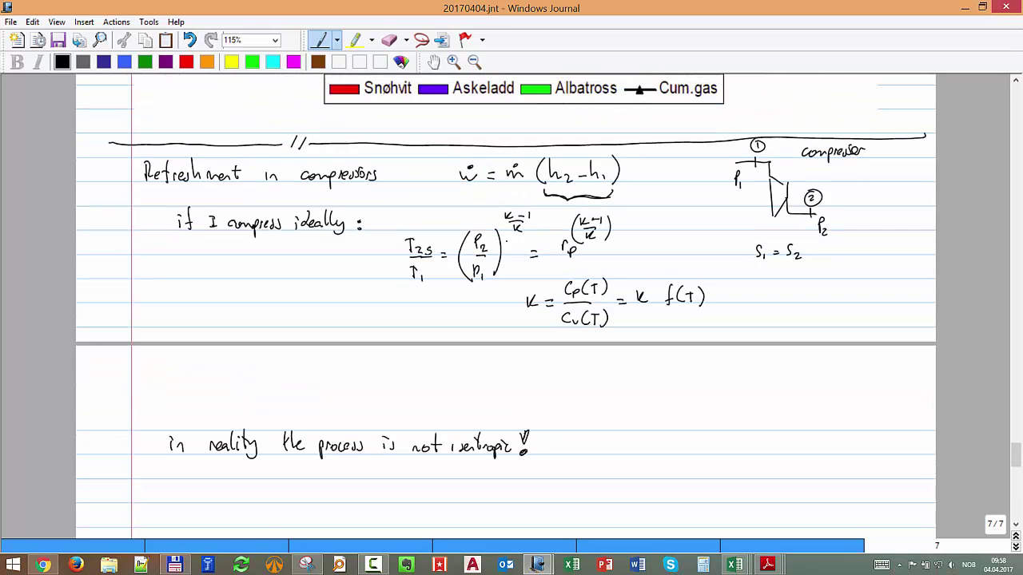
drag(415, 232, 432, 229)
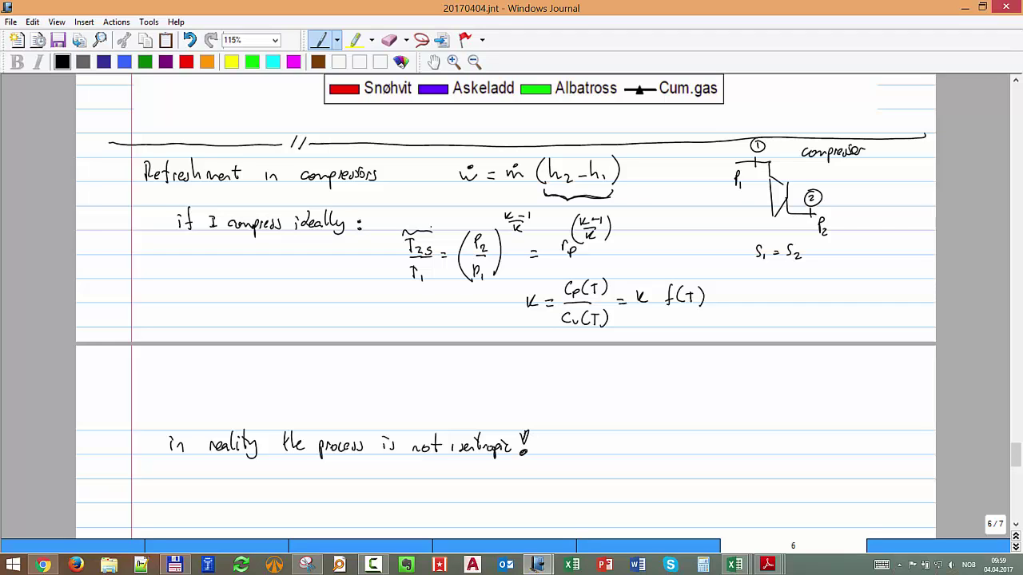
scroll(431, 227, down, 5)
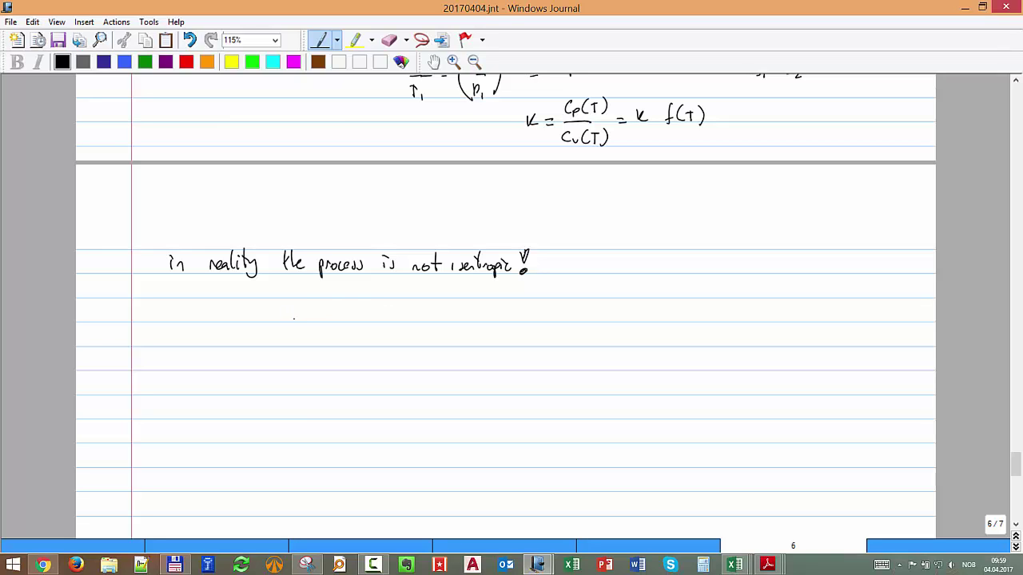
mouse_move(294, 304)
mouse_down()
mouse_move(369, 322)
mouse_move(855, 317)
mouse_up()
Write PV^n = const below the sentence and circle the n in red with a callout reading "polytropic exponents".
mouse_move(756, 346)
mouse_down()
mouse_move(756, 363)
mouse_move(780, 350)
mouse_up()
drag(783, 343, 789, 338)
drag(788, 356, 833, 360)
drag(836, 354, 846, 362)
drag(839, 353, 849, 351)
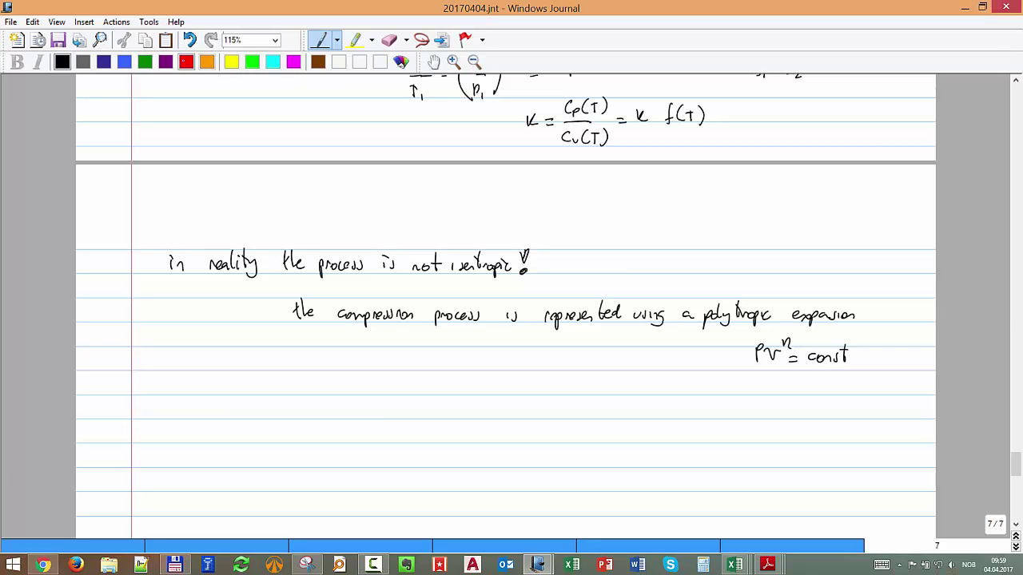
click(186, 61)
mouse_move(781, 338)
mouse_down()
mouse_move(796, 334)
mouse_move(744, 386)
mouse_move(751, 399)
mouse_move(769, 380)
mouse_move(785, 378)
mouse_move(804, 400)
mouse_move(893, 383)
mouse_up()
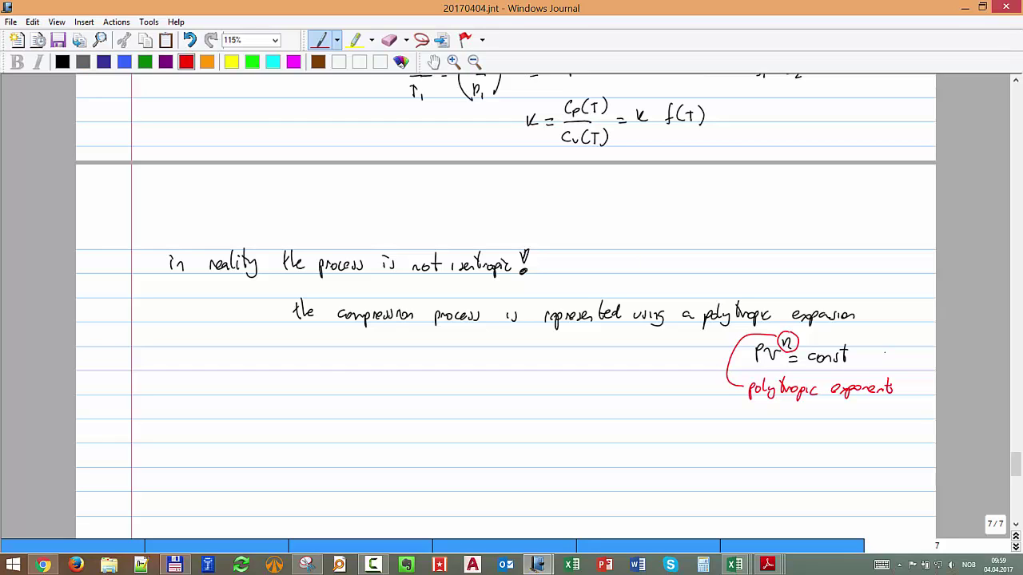
Write the polytropic temperature ratio T2/T1 = (rp)^((n−1)/n) in red below the polytropic expansion sentence.
drag(339, 364, 339, 380)
mouse_move(330, 367)
mouse_down()
mouse_move(342, 364)
mouse_move(356, 389)
mouse_move(346, 402)
mouse_up()
drag(347, 410, 347, 417)
mouse_move(390, 392)
mouse_down()
mouse_move(398, 383)
mouse_move(414, 395)
mouse_move(386, 398)
mouse_up()
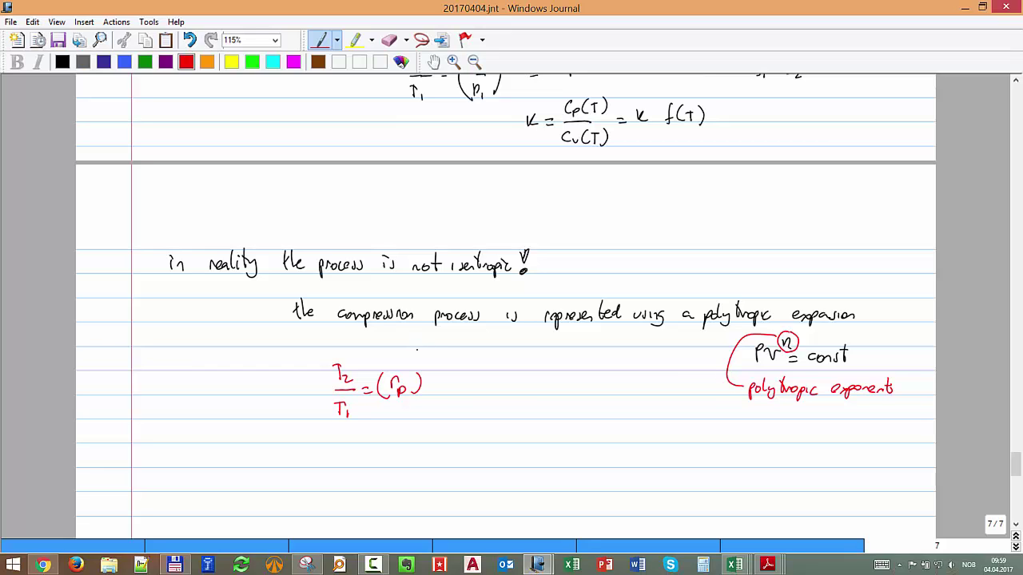
drag(422, 360, 437, 355)
drag(444, 349, 441, 371)
Handwrite "the real compression power requires is given by :" in red below the temperature ratio.
scroll(446, 367, down, 3)
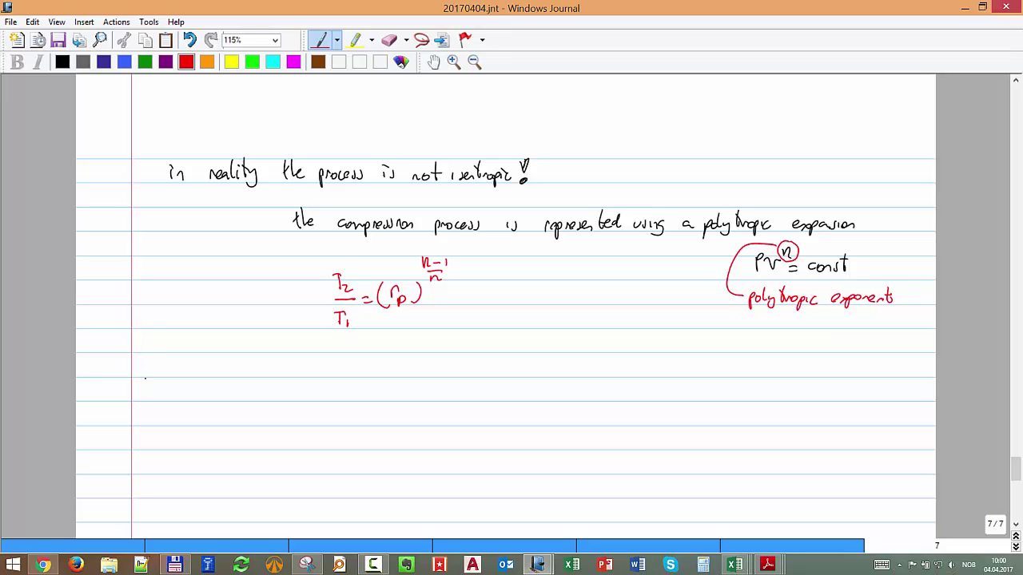
mouse_move(154, 356)
mouse_down()
mouse_move(156, 377)
mouse_move(203, 374)
mouse_up()
key(ctrl+z)
key(ctrl+z)
drag(189, 372, 203, 374)
drag(209, 369, 246, 374)
drag(256, 368, 276, 383)
drag(280, 374, 518, 379)
mouse_move(528, 371)
mouse_down()
mouse_move(577, 372)
mouse_move(583, 384)
mouse_up()
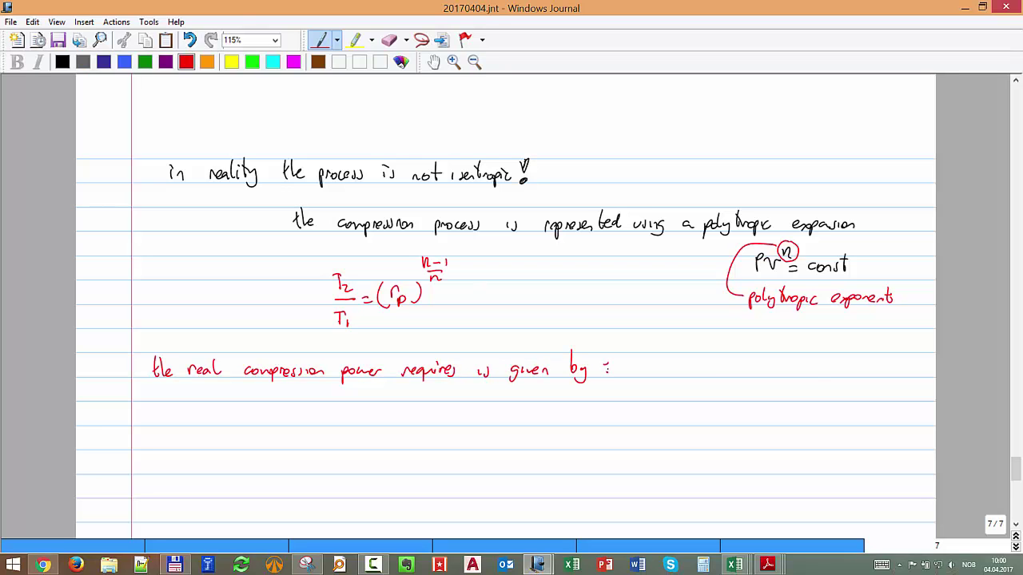
Write the compression power equation Pcomp = ṁ Δhp / (ηp × ηm) in red.
scroll(607, 369, down, 3)
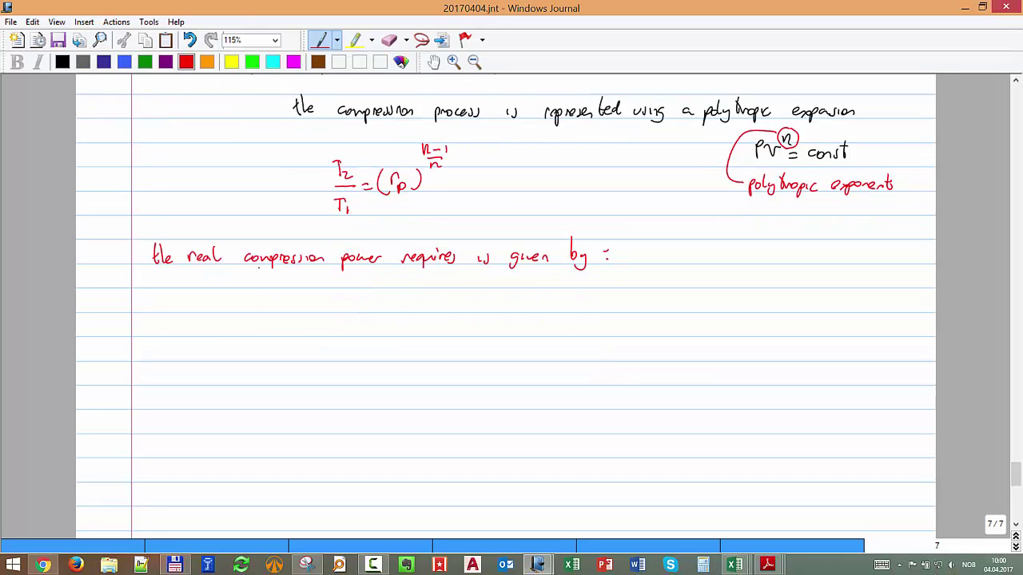
mouse_move(230, 308)
mouse_down()
mouse_move(230, 329)
mouse_move(232, 317)
mouse_move(267, 342)
mouse_up()
drag(267, 327, 289, 317)
drag(280, 325, 333, 318)
click(324, 303)
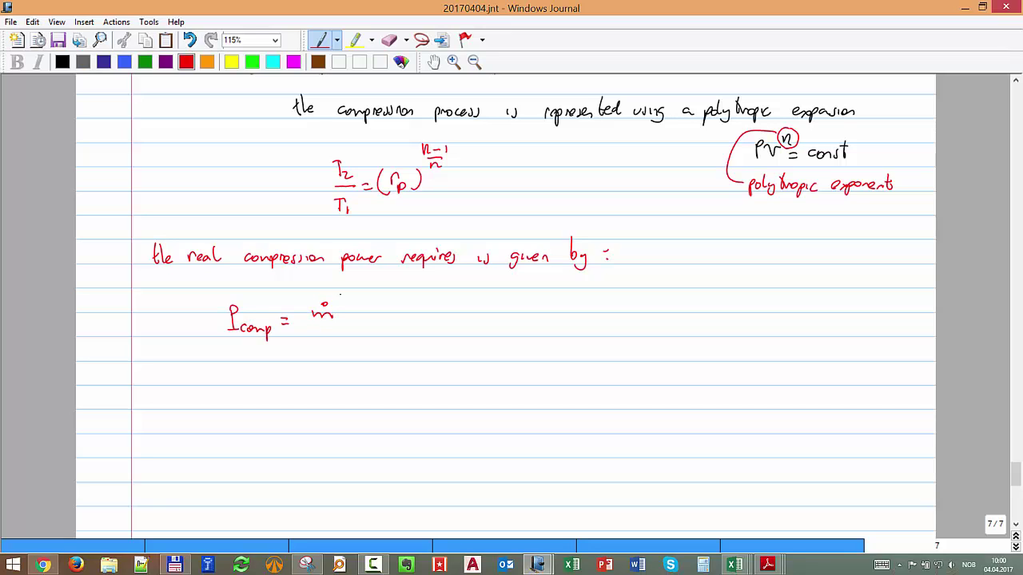
drag(356, 302, 373, 318)
drag(376, 313, 386, 318)
drag(305, 326, 404, 327)
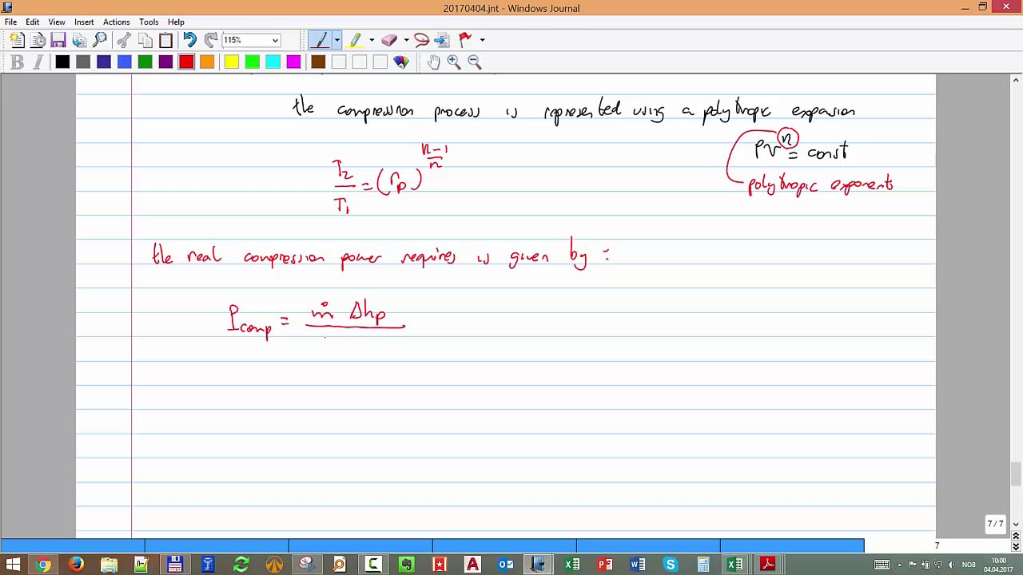
mouse_move(315, 336)
mouse_down()
mouse_move(323, 356)
mouse_move(385, 356)
mouse_up()
Label Δhp "polytropic enthalpy difference" and add brackets and callout lines to the ηp × ηm denominator.
drag(384, 294, 393, 284)
drag(406, 279, 624, 281)
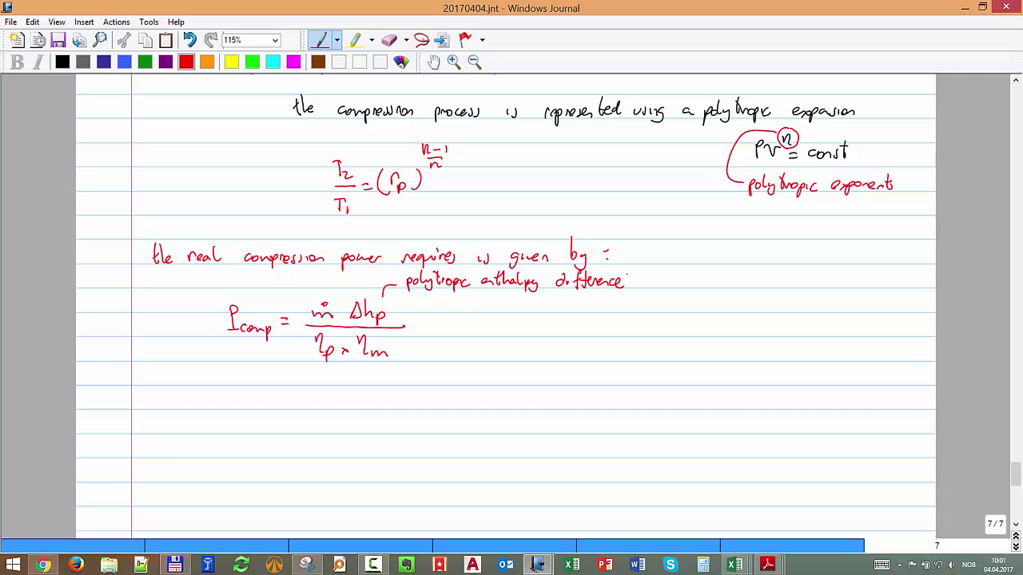
drag(334, 294, 341, 304)
drag(314, 341, 312, 370)
mouse_move(397, 339)
mouse_down()
mouse_move(405, 373)
mouse_move(385, 400)
mouse_up()
mouse_move(310, 378)
mouse_down()
mouse_move(336, 381)
mouse_move(360, 442)
mouse_up()
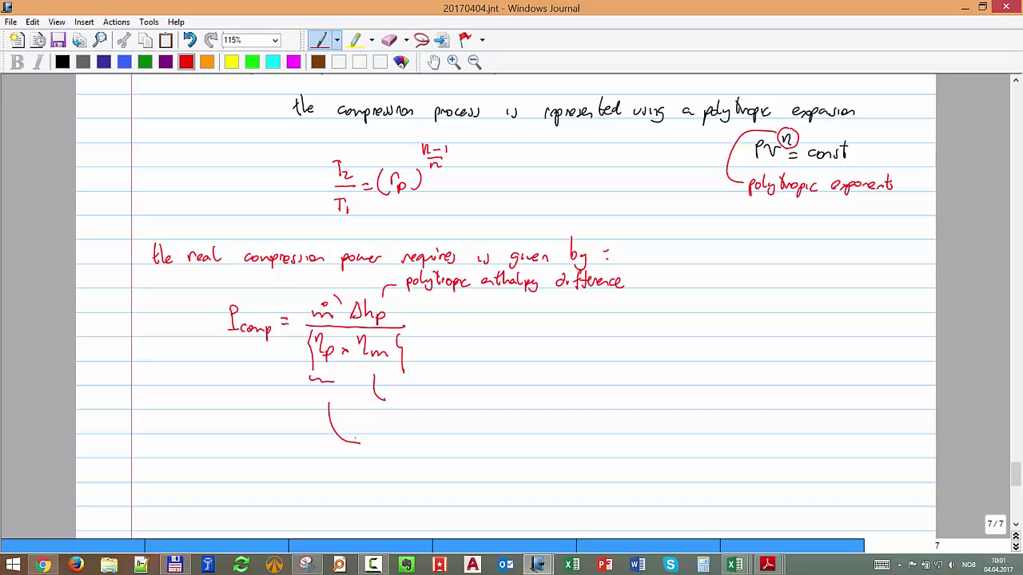
Write the relation (n−1)/n = (k−1)/k ηp at the end of the callout line from ηp.
drag(379, 442, 387, 441)
drag(388, 436, 411, 445)
drag(390, 461, 428, 441)
drag(420, 446, 473, 432)
mouse_move(477, 426)
mouse_down()
mouse_move(464, 458)
mouse_move(477, 454)
mouse_up()
drag(477, 453, 497, 469)
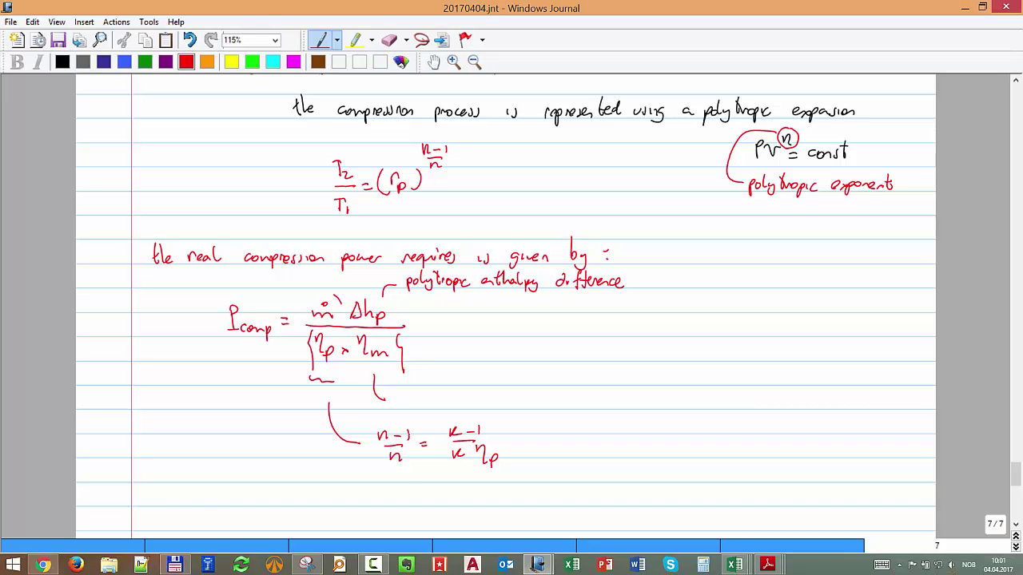
Enclose both sides of the polytropic exponent relation in parentheses and underline ηp.
drag(410, 424, 411, 456)
mouse_move(376, 421)
mouse_down()
mouse_move(366, 433)
mouse_move(371, 462)
mouse_up()
drag(449, 421, 448, 459)
drag(504, 420, 506, 462)
drag(473, 469, 503, 467)
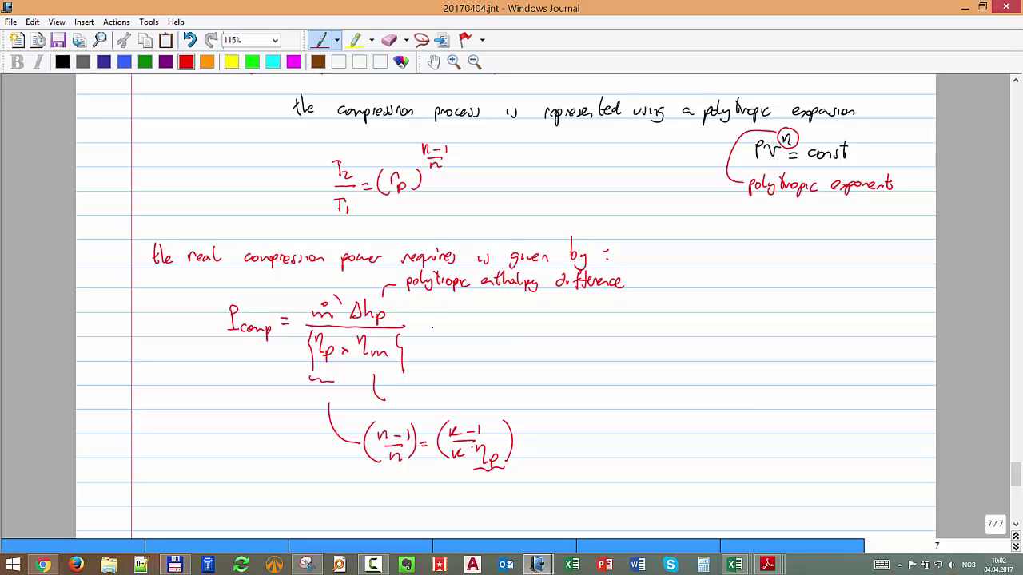
Extend the Pcomp equation with = ṁ/(ηp ηm) and a multiplication dot.
mouse_move(461, 317)
mouse_down()
mouse_move(478, 324)
mouse_move(468, 360)
mouse_move(505, 361)
mouse_up()
click(475, 313)
click(502, 327)
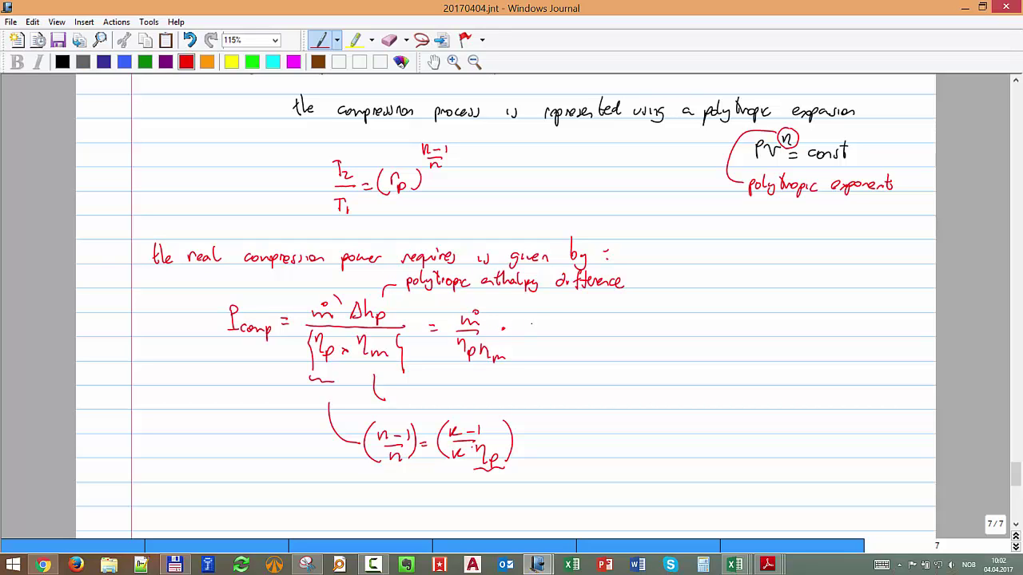
Complete the power equation with T1 Zav · R · n/(n−1) (rp^((n−1)/n) − 1) and brace these factors as Δhp.
mouse_move(535, 317)
mouse_down()
mouse_move(537, 334)
mouse_move(540, 317)
mouse_up()
drag(548, 329, 572, 331)
drag(570, 328, 679, 327)
mouse_move(660, 334)
mouse_down()
mouse_move(678, 333)
mouse_move(668, 348)
mouse_up()
mouse_move(724, 310)
mouse_down()
mouse_move(721, 351)
mouse_move(763, 309)
mouse_up()
mouse_move(745, 313)
mouse_down()
mouse_move(764, 312)
mouse_move(759, 323)
mouse_move(812, 352)
mouse_up()
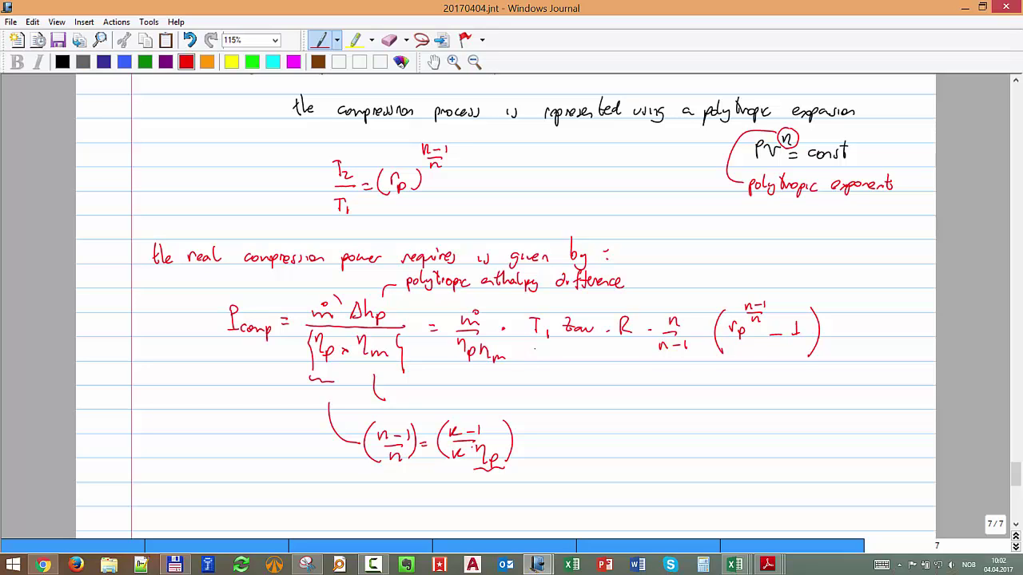
mouse_move(529, 361)
mouse_down()
mouse_move(617, 373)
mouse_move(814, 366)
mouse_up()
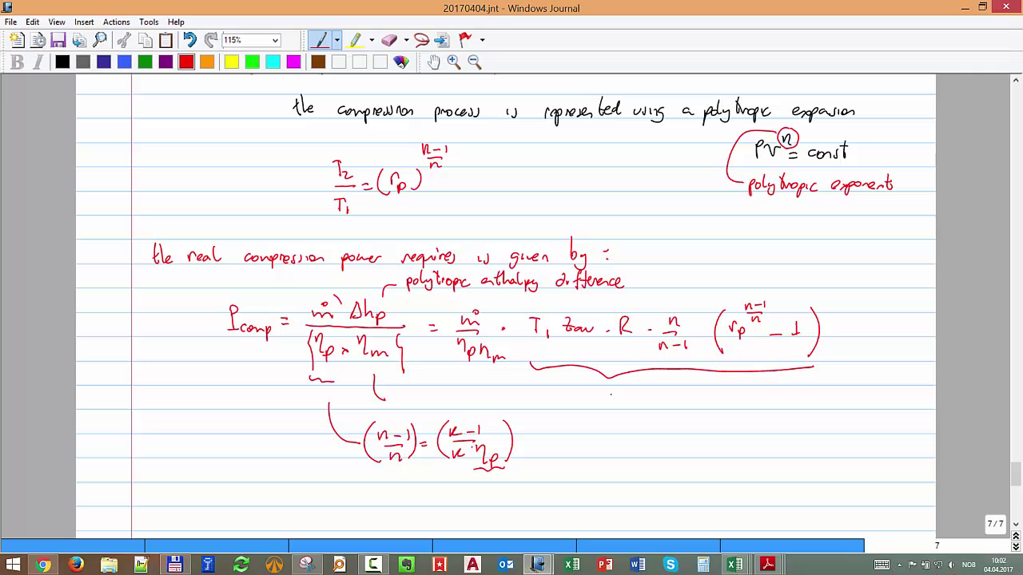
mouse_move(610, 394)
mouse_down()
mouse_move(633, 407)
mouse_move(639, 398)
mouse_up()
Put a bar over R in the power equation and draw an arrow from it to the definition R̄ = Ru/MWgas.
drag(637, 351, 675, 405)
drag(618, 311, 636, 311)
key(ctrl+z)
drag(617, 311, 633, 312)
mouse_move(684, 392)
mouse_down()
mouse_move(684, 408)
mouse_move(687, 399)
mouse_move(694, 408)
mouse_up()
drag(683, 388, 711, 400)
mouse_move(703, 403)
mouse_down()
mouse_move(738, 399)
mouse_move(718, 424)
mouse_move(751, 430)
mouse_move(762, 421)
mouse_up()
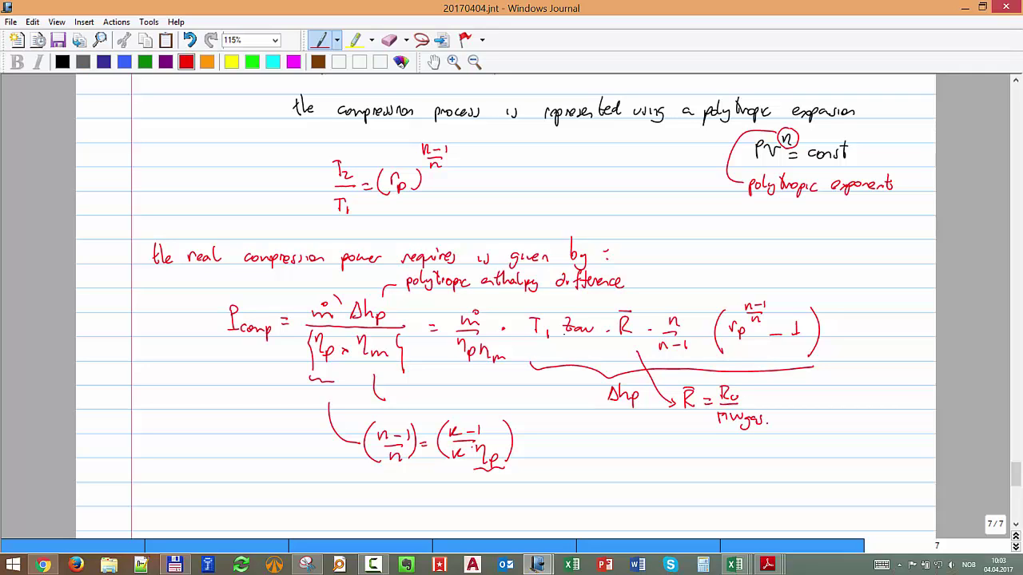
Draw a connector from Zav in the power equation to its definition (Z1 + Z2)/2.
mouse_move(574, 347)
mouse_down()
mouse_move(604, 431)
mouse_move(663, 447)
mouse_move(637, 469)
mouse_up()
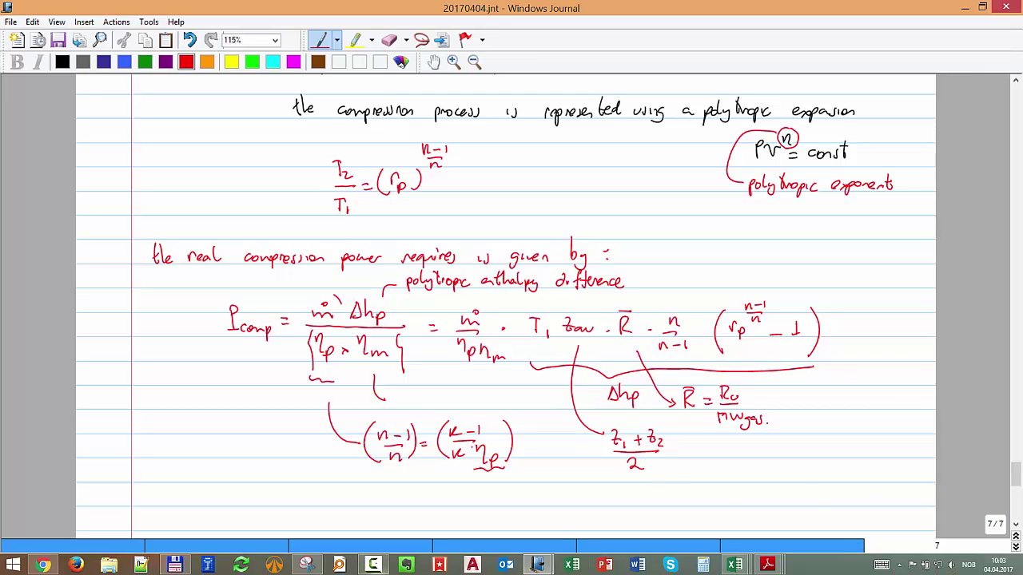
click(372, 565)
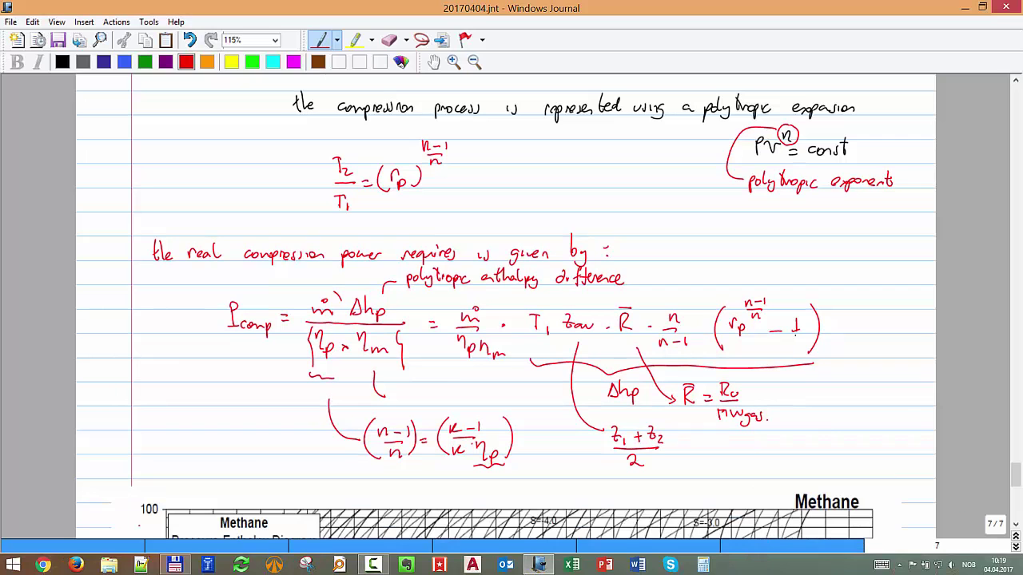
Review the ideal and polytropic compressor equations, and examine the methane pressure-enthalpy diagram.
scroll(506, 307, up, 10)
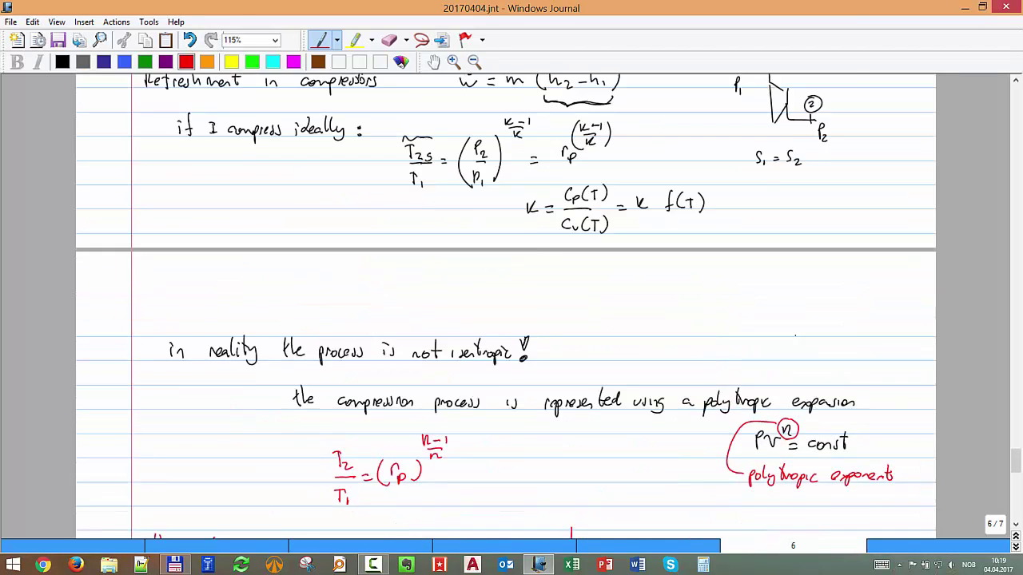
scroll(506, 307, up, 1)
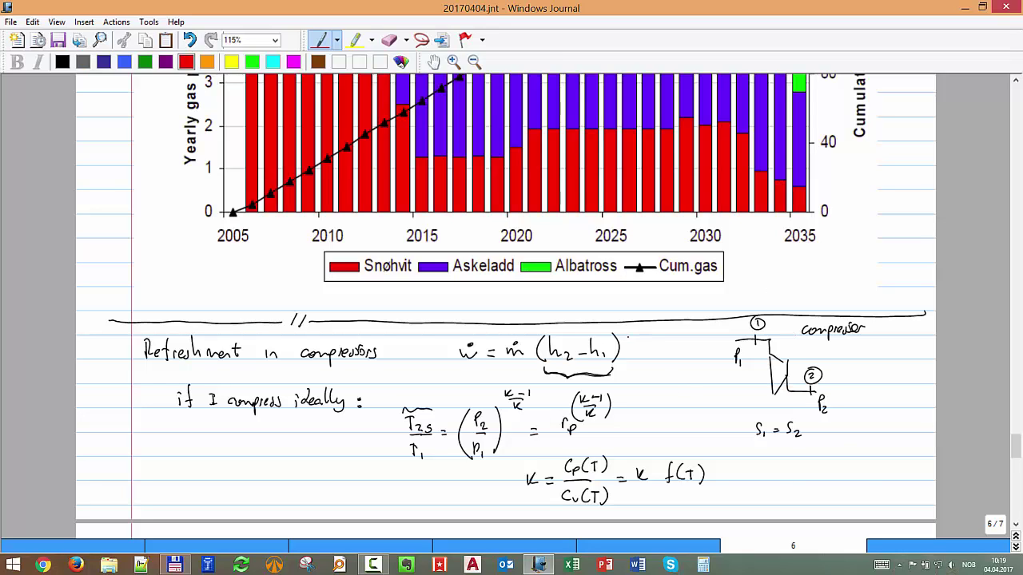
scroll(506, 303, down, 5)
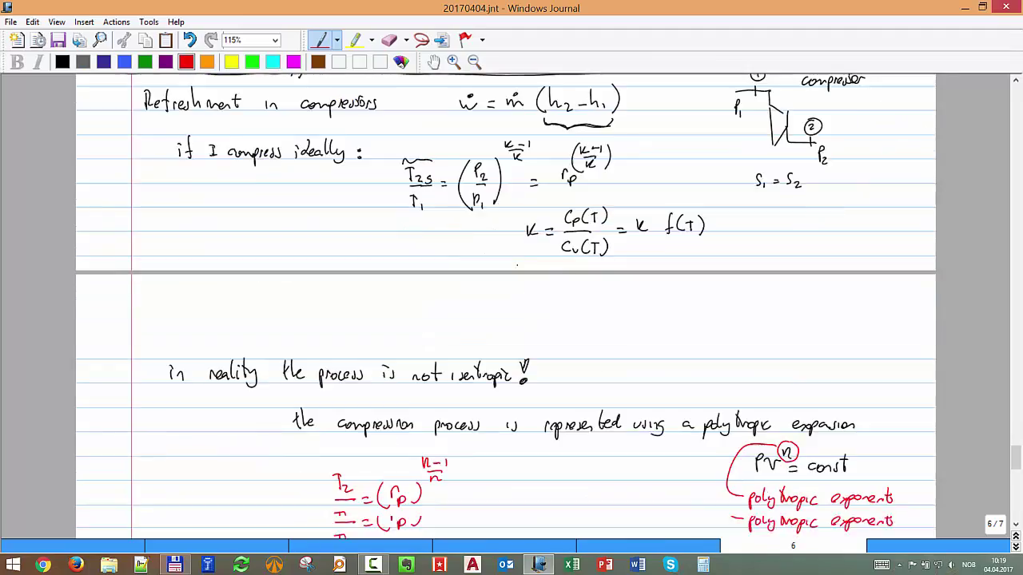
scroll(506, 304, up, 2)
scroll(516, 266, down, 2)
scroll(506, 307, down, 10)
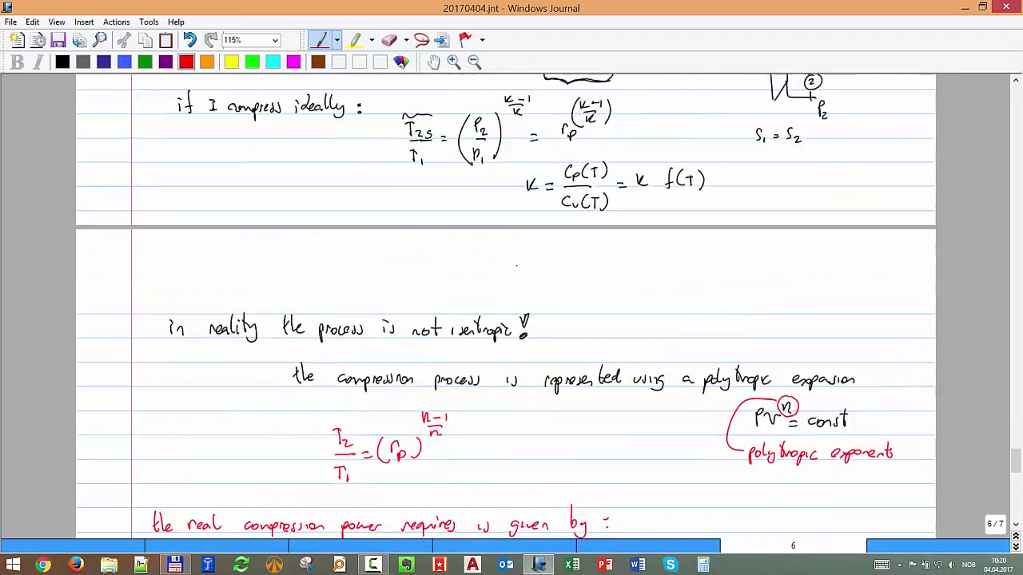
scroll(506, 307, down, 3)
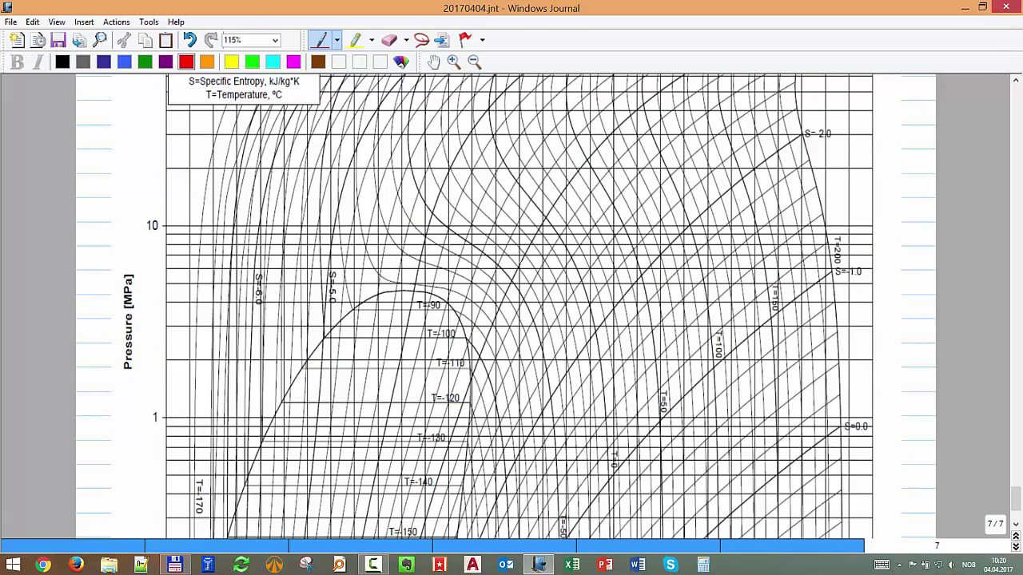
scroll(506, 306, down, 1)
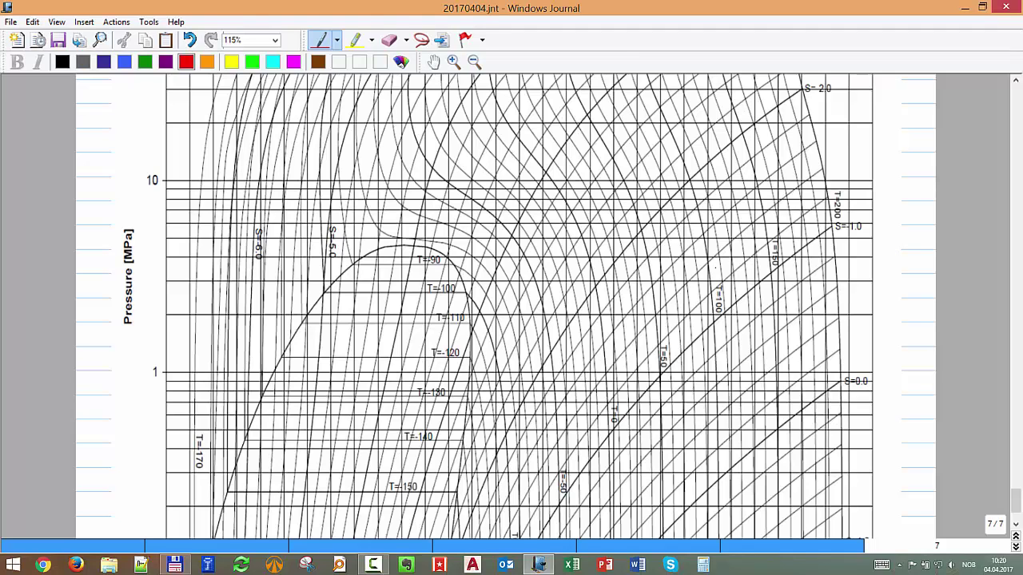
On the methane diagram, mark a red start point at 1 MPa and 30 on the pressure axis, and trace the entropy curves on both sides.
mouse_move(701, 294)
mouse_down()
mouse_move(669, 343)
mouse_move(681, 374)
mouse_up()
drag(139, 279, 140, 285)
drag(148, 277, 147, 277)
drag(680, 357, 829, 227)
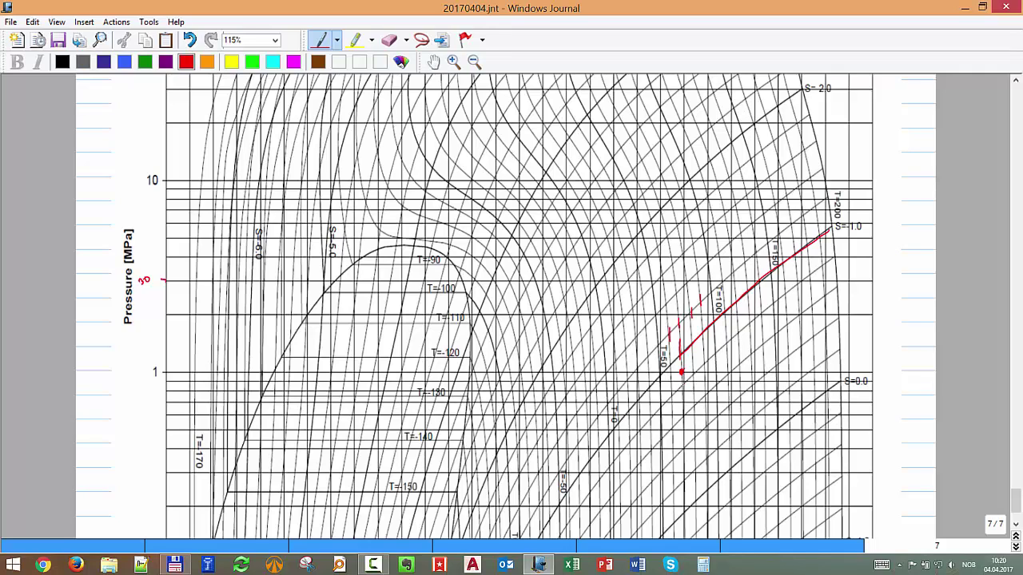
drag(682, 384, 832, 257)
drag(759, 280, 797, 282)
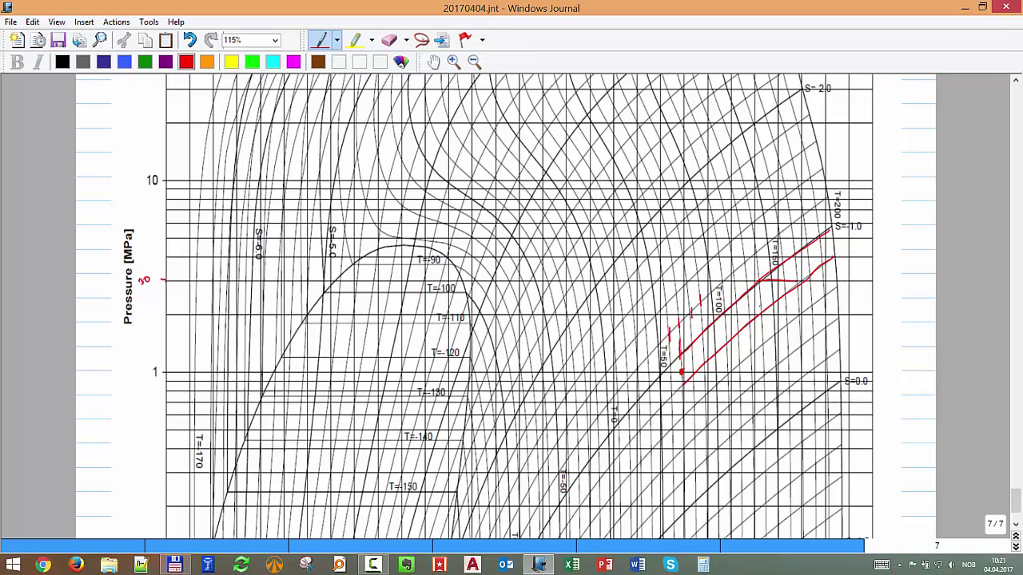
Draw the isentropic compression path between the traced curves, label its ends 1 and 2s, and annotate the outlet with 160°C.
drag(683, 370, 782, 281)
drag(789, 268, 792, 275)
drag(799, 266, 796, 274)
drag(671, 375, 670, 385)
drag(807, 264, 870, 247)
drag(880, 245, 893, 255)
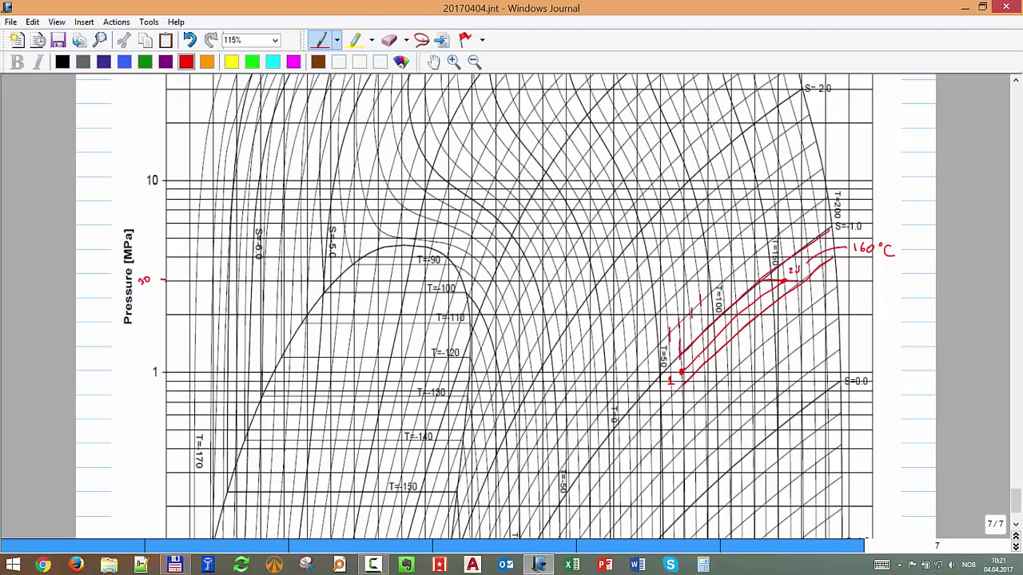
Label point 1 with 70°C and draw the real compression path to a marked outlet point at the 30 pressure level.
mouse_move(688, 387)
mouse_down()
mouse_move(691, 397)
mouse_move(697, 388)
mouse_up()
drag(704, 385, 719, 396)
mouse_move(685, 370)
mouse_down()
mouse_move(789, 303)
mouse_move(851, 280)
mouse_up()
click(852, 280)
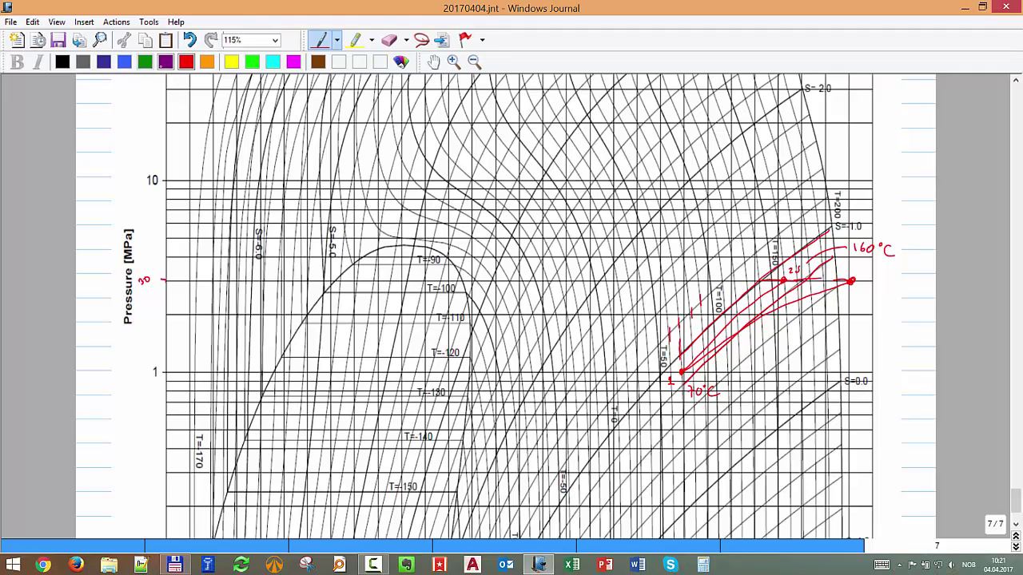
Draw a purple curve along the real compression path and label it "polytropic".
click(166, 62)
mouse_move(699, 360)
mouse_down()
mouse_move(787, 302)
mouse_move(849, 282)
mouse_move(839, 306)
mouse_move(850, 304)
mouse_up()
mouse_move(856, 298)
mouse_down()
mouse_move(858, 313)
mouse_move(863, 304)
mouse_up()
mouse_move(866, 305)
mouse_down()
mouse_move(869, 290)
mouse_move(877, 310)
mouse_move(919, 304)
mouse_up()
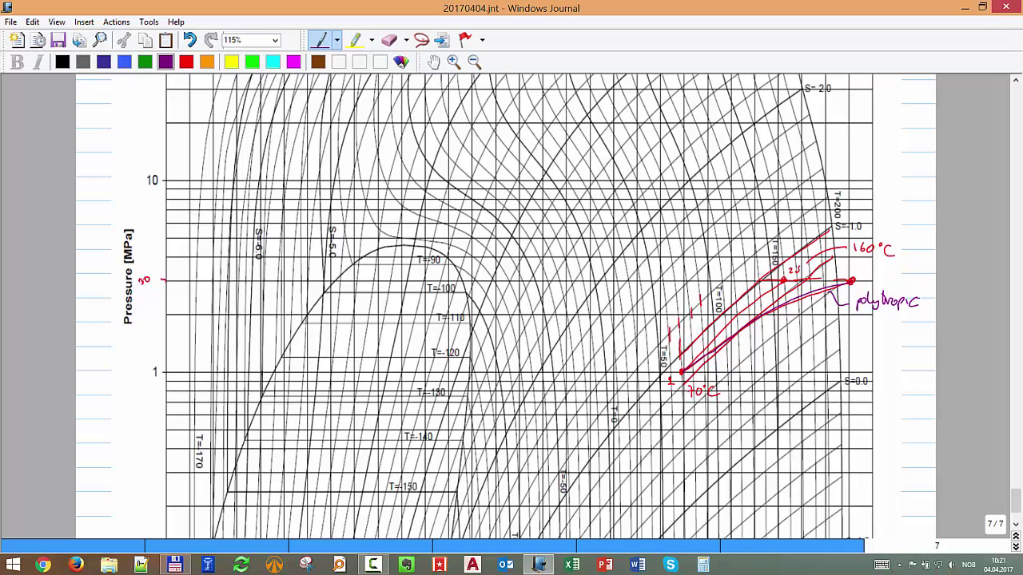
Drop purple dashed vertical lines from point 2s, point 1 and the real outlet point to the enthalpy axis.
scroll(918, 298, down, 3)
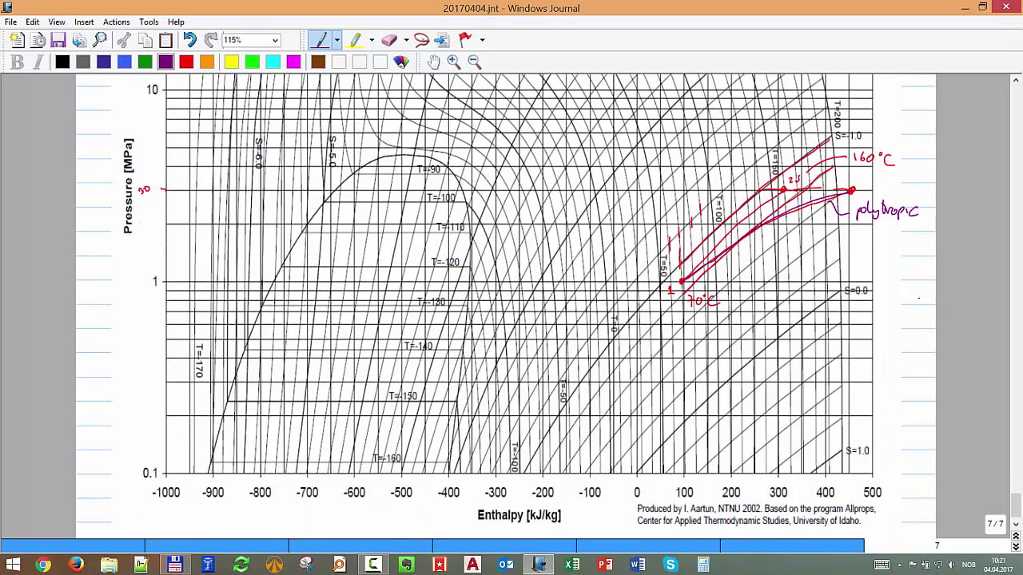
drag(783, 257, 783, 269)
drag(783, 278, 783, 307)
drag(784, 318, 783, 339)
drag(784, 350, 783, 400)
drag(782, 422, 780, 460)
drag(679, 284, 679, 380)
drag(678, 394, 677, 414)
mouse_move(676, 428)
mouse_down()
mouse_move(672, 477)
mouse_move(729, 492)
mouse_up()
drag(847, 244, 848, 255)
drag(849, 288, 848, 376)
drag(847, 396, 848, 411)
drag(848, 438, 847, 481)
Write the two enthalpy-difference labels, including Δhp, below the enthalpy axis and note "30 bar" beside the real outlet point.
mouse_move(679, 368)
mouse_down()
mouse_move(670, 529)
mouse_move(744, 533)
mouse_up()
drag(748, 527, 755, 534)
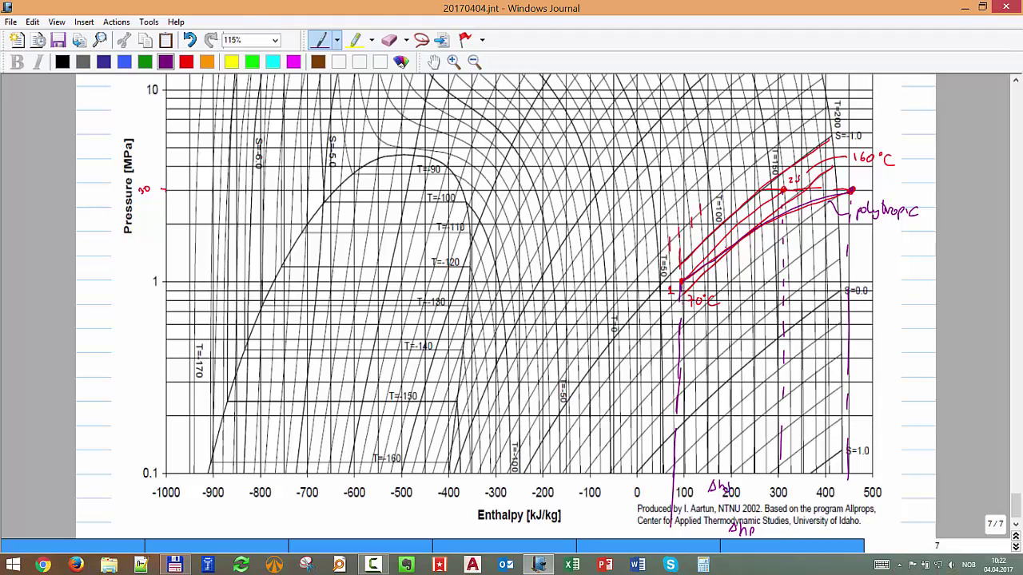
drag(865, 183, 900, 186)
Draw a purple brace above the Δhp factors of the power equation and move T1 behind the closing parenthesis.
scroll(910, 170, up, 15)
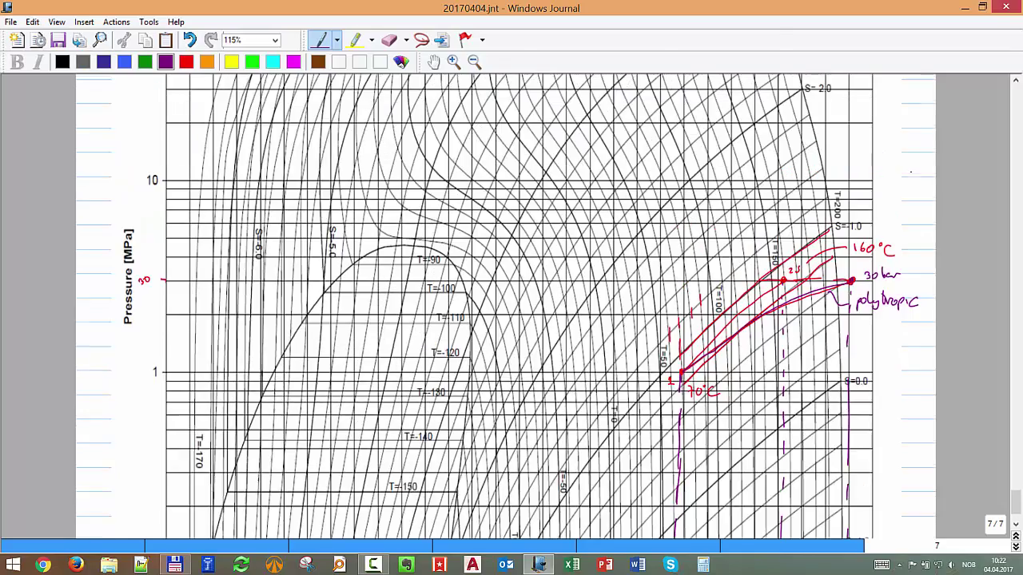
scroll(910, 170, down, 2)
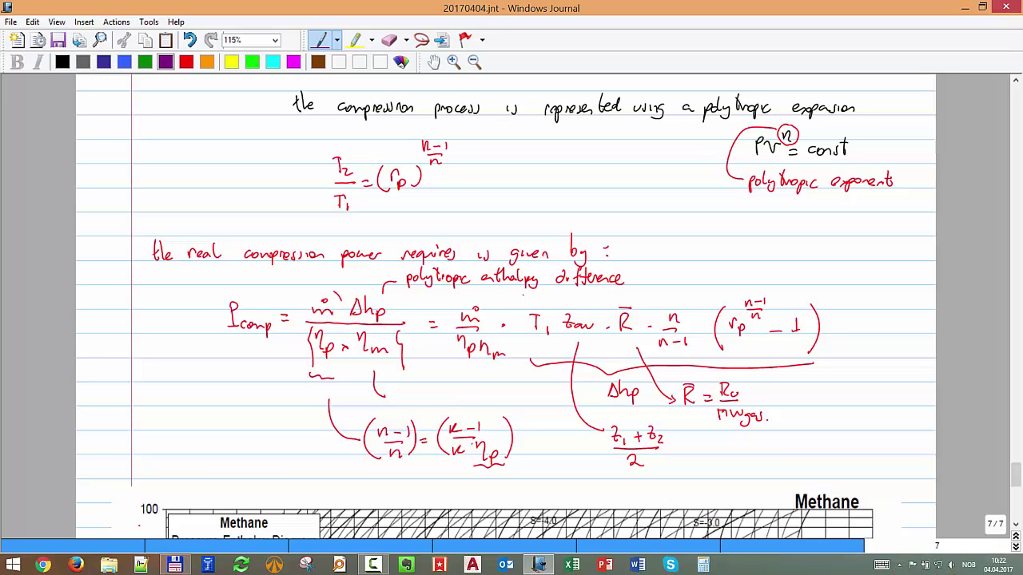
drag(524, 297, 847, 293)
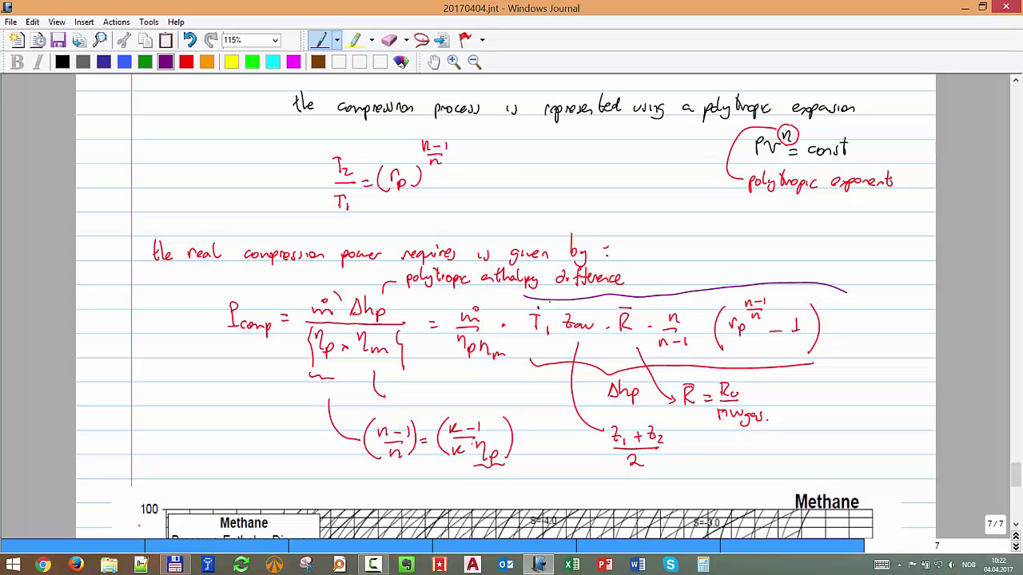
click(422, 39)
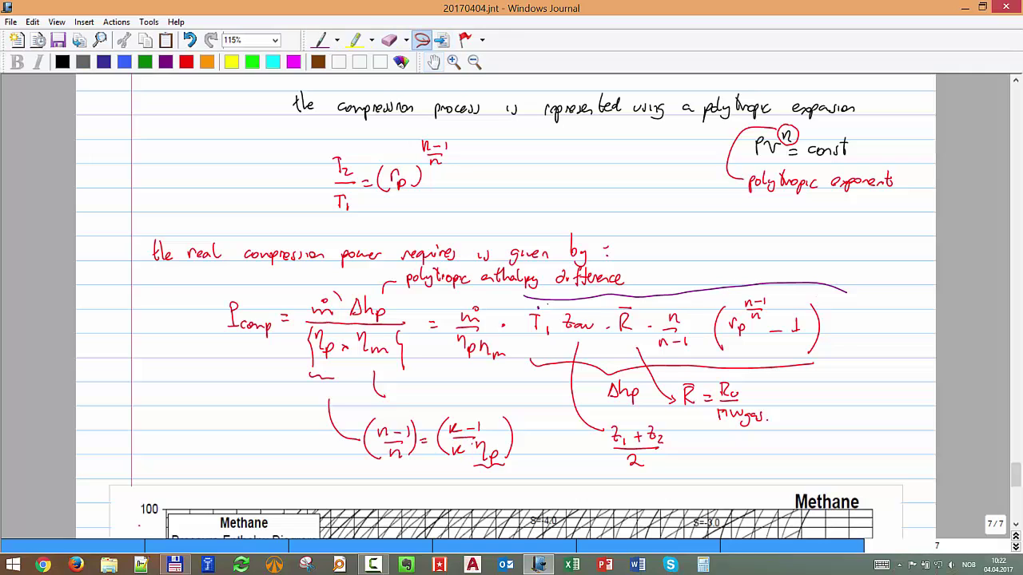
drag(526, 302, 849, 324)
click(321, 39)
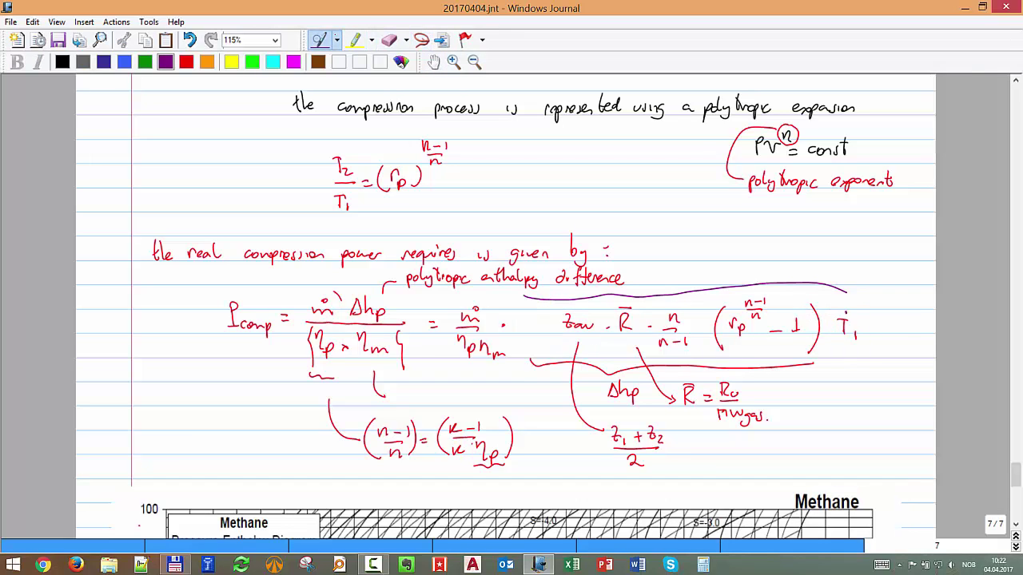
Brace the rp term with T1 and write ≈ cp (T2 − T1) = h2 − h1 above it, annotated "for liquids".
mouse_move(727, 275)
mouse_down()
mouse_move(762, 265)
mouse_move(870, 272)
mouse_up()
mouse_move(766, 244)
mouse_down()
mouse_move(766, 254)
mouse_move(791, 252)
mouse_up()
mouse_move(794, 244)
mouse_down()
mouse_move(796, 256)
mouse_move(756, 262)
mouse_move(815, 262)
mouse_up()
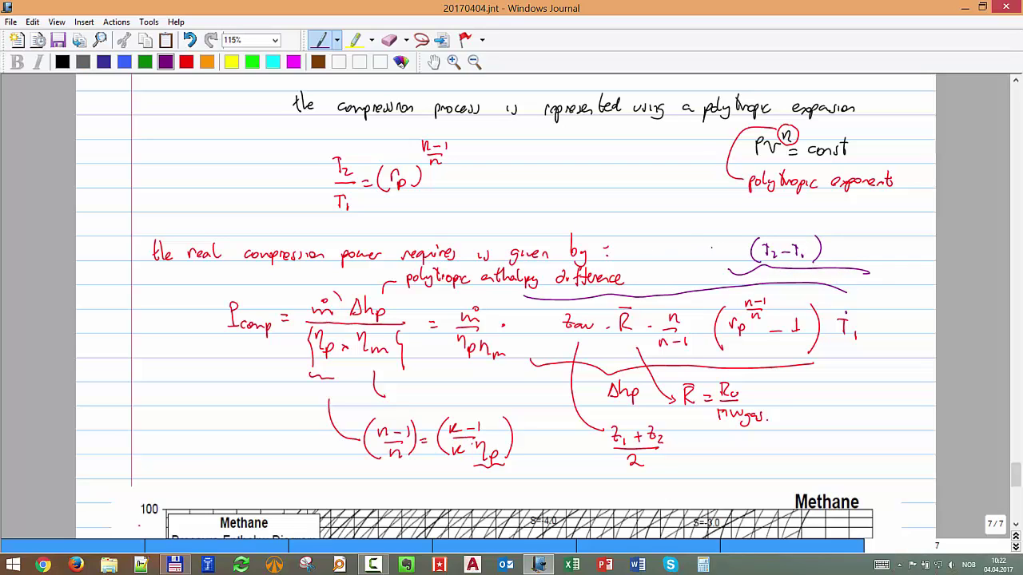
drag(682, 247, 715, 261)
drag(836, 253, 870, 256)
drag(874, 253, 889, 258)
drag(896, 252, 898, 258)
mouse_move(755, 226)
mouse_down()
mouse_move(746, 237)
mouse_move(763, 229)
mouse_up()
mouse_move(758, 224)
mouse_down()
mouse_move(818, 219)
mouse_move(816, 228)
mouse_up()
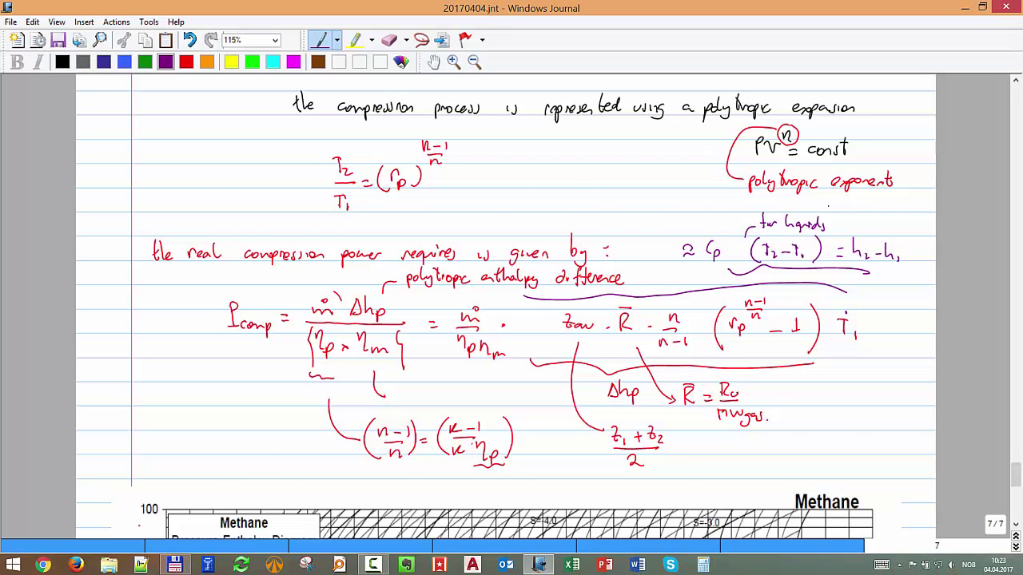
Start a new page after the methane diagram and write Hp = Δhp/g with an arrow to "polytropic head".
scroll(828, 205, down, 3)
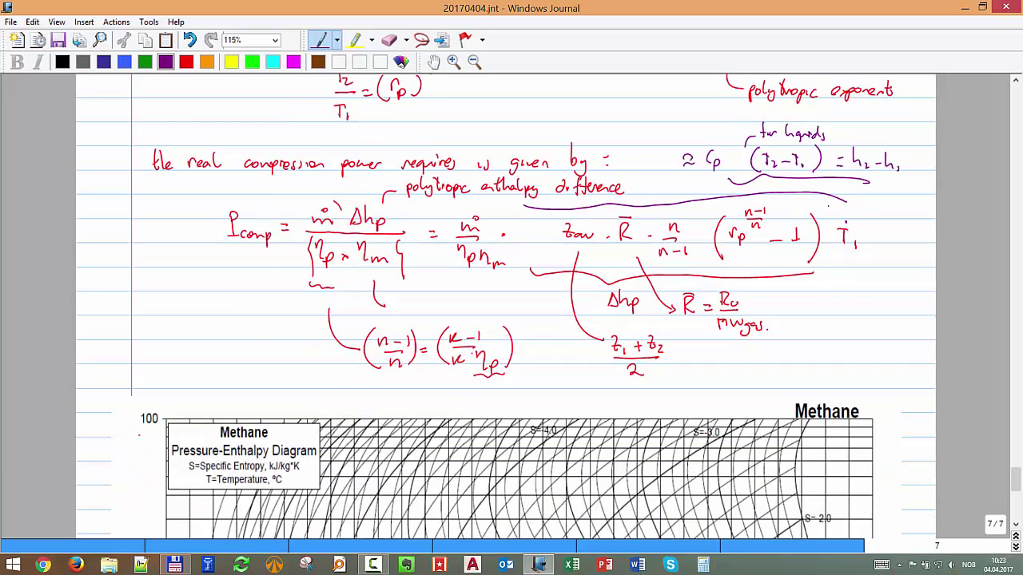
scroll(506, 303, down, 9)
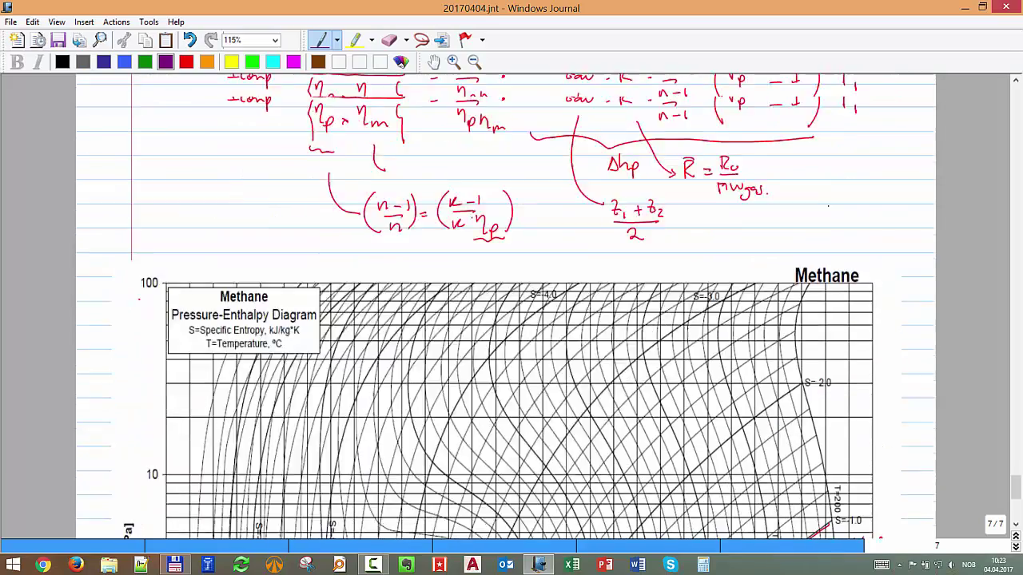
scroll(506, 304, down, 5)
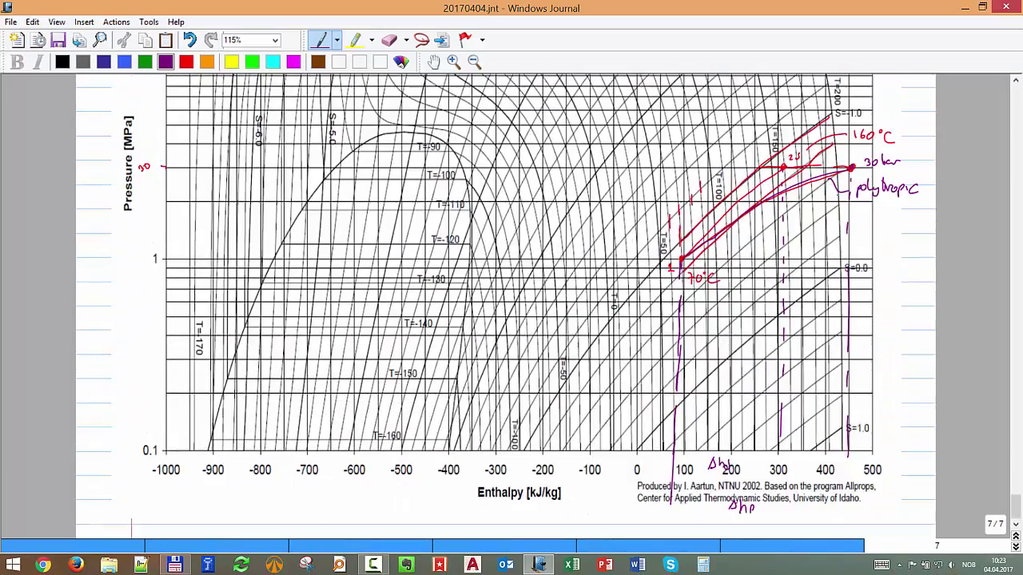
key(Page_Down)
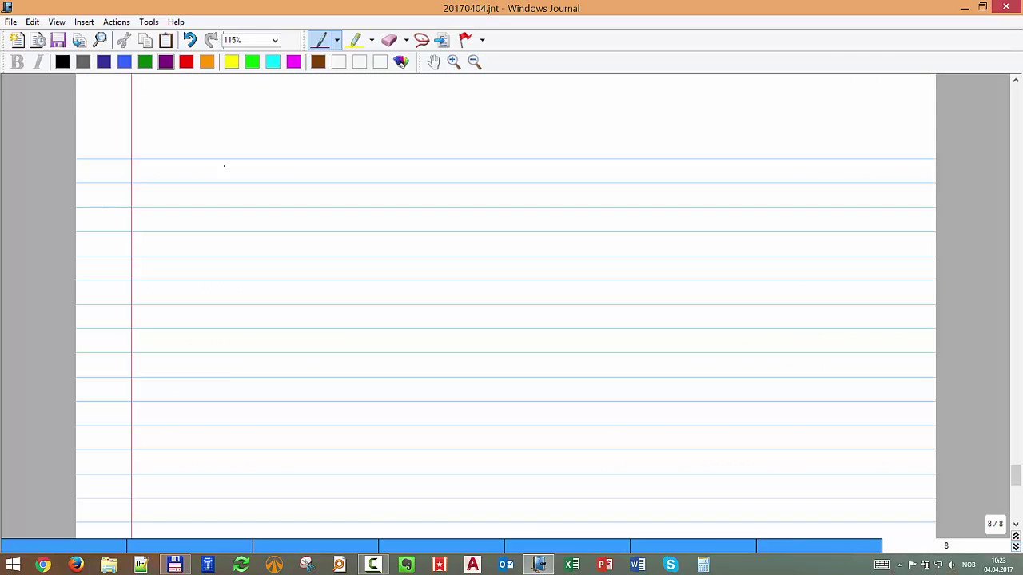
mouse_move(231, 170)
mouse_down()
mouse_move(238, 182)
mouse_move(246, 173)
mouse_move(236, 182)
mouse_move(259, 180)
mouse_move(232, 197)
mouse_move(232, 208)
mouse_up()
drag(179, 169, 190, 190)
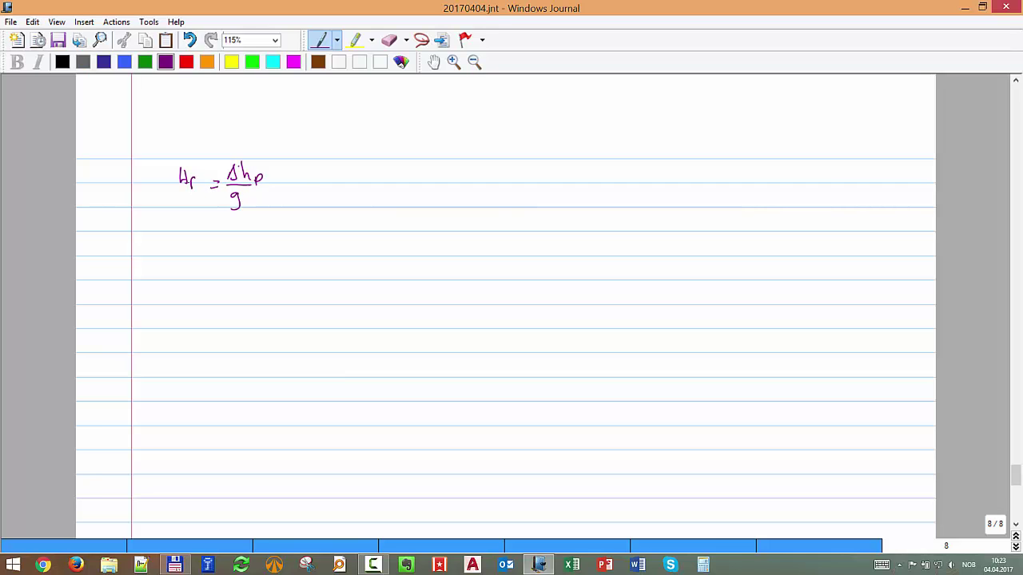
drag(279, 179, 436, 182)
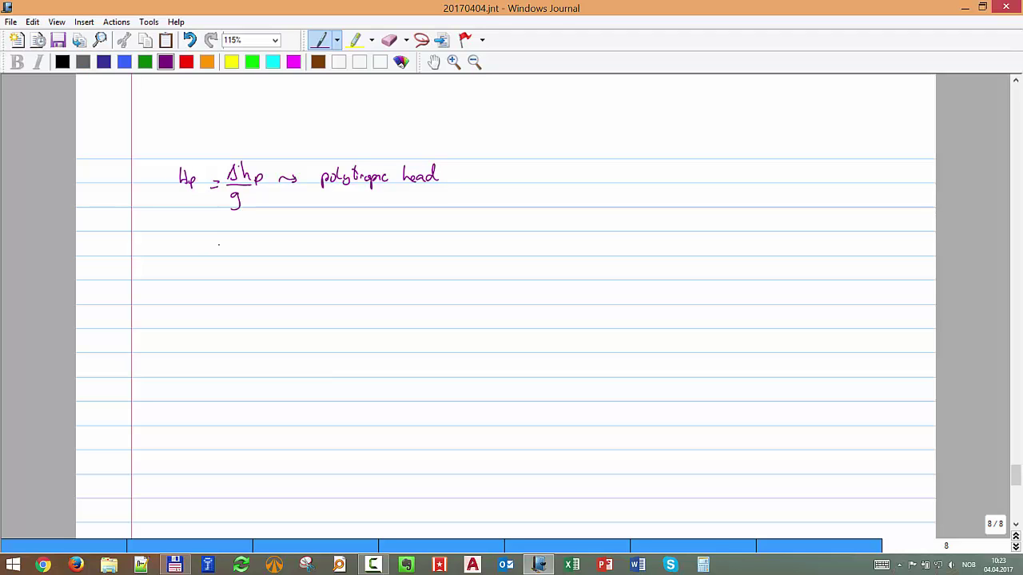
Write the condition "for P1*, T1*, Mw*, K*" below the polytropic head formula.
mouse_move(215, 226)
mouse_down()
mouse_move(209, 250)
mouse_move(220, 241)
mouse_up()
mouse_move(225, 249)
mouse_down()
mouse_move(258, 249)
mouse_move(260, 240)
mouse_up()
mouse_move(267, 241)
mouse_down()
mouse_move(274, 228)
mouse_move(278, 255)
mouse_move(295, 249)
mouse_up()
mouse_move(291, 234)
mouse_down()
mouse_move(302, 234)
mouse_move(303, 249)
mouse_up()
mouse_move(308, 227)
mouse_down()
mouse_move(319, 259)
mouse_move(332, 252)
mouse_up()
drag(333, 238, 357, 247)
mouse_move(349, 231)
mouse_down()
mouse_move(367, 262)
mouse_move(381, 247)
mouse_up()
mouse_move(387, 238)
mouse_down()
mouse_move(387, 248)
mouse_move(395, 232)
mouse_up()
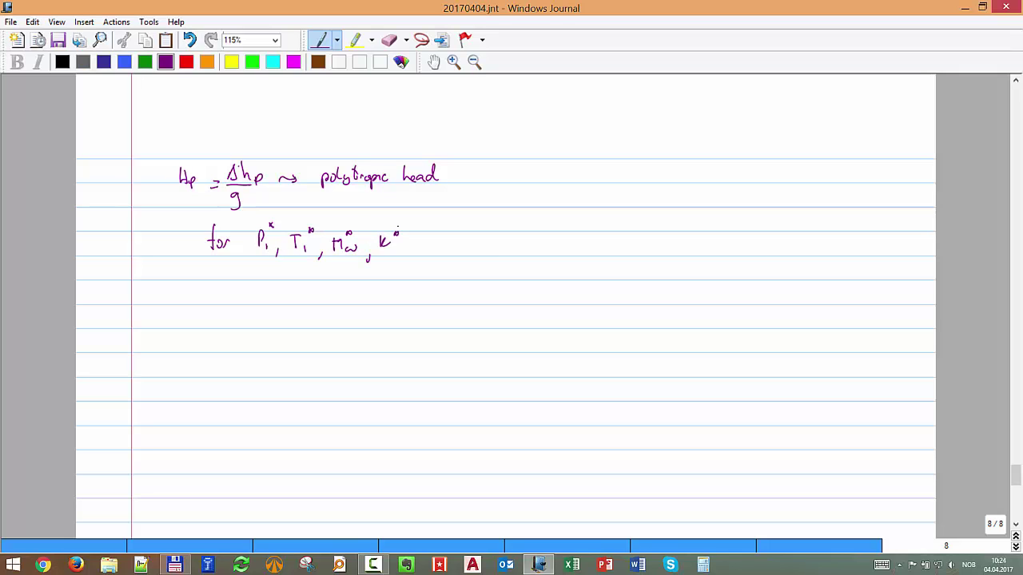
Sketch a performance chart with vertical axis Hp, horizontal axis qac and a falling head curve.
scroll(398, 223, down, 2)
scroll(398, 223, down, 1)
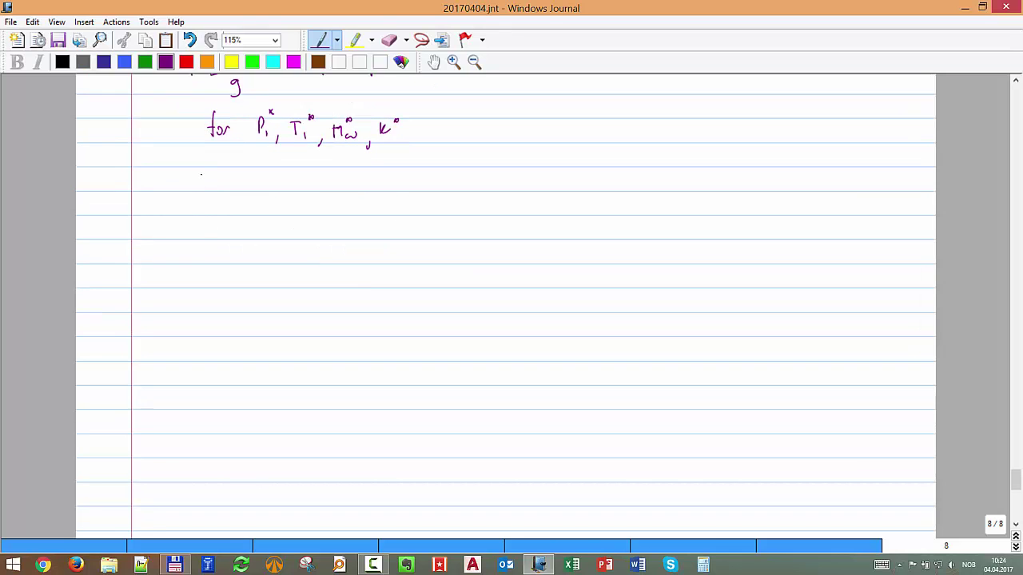
mouse_move(202, 174)
mouse_down()
mouse_move(205, 334)
mouse_move(205, 183)
mouse_up()
drag(204, 334, 465, 334)
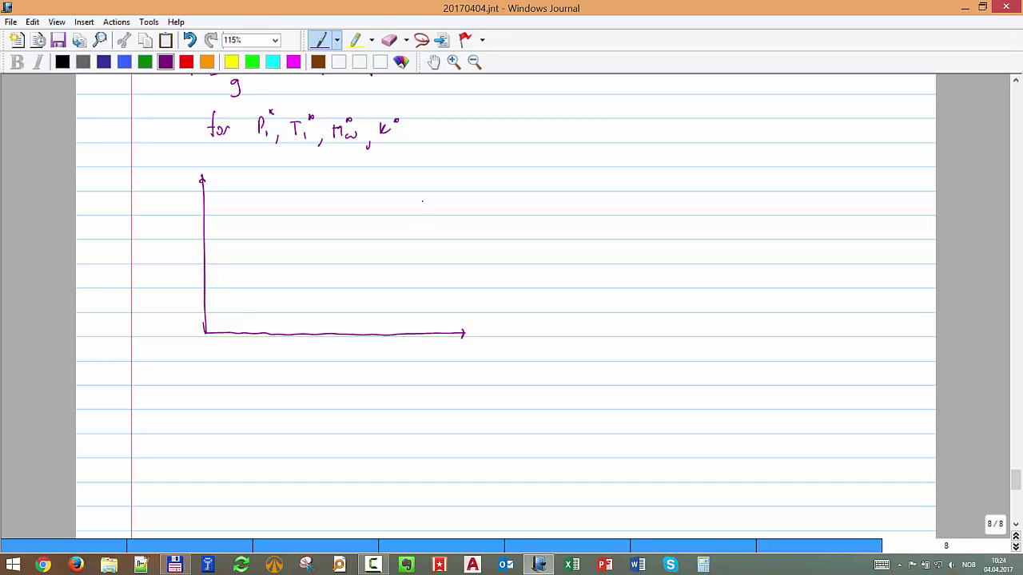
mouse_move(470, 351)
mouse_down()
mouse_move(471, 364)
mouse_move(492, 362)
mouse_up()
mouse_move(208, 193)
mouse_down()
mouse_move(258, 200)
mouse_move(345, 239)
mouse_move(422, 322)
mouse_up()
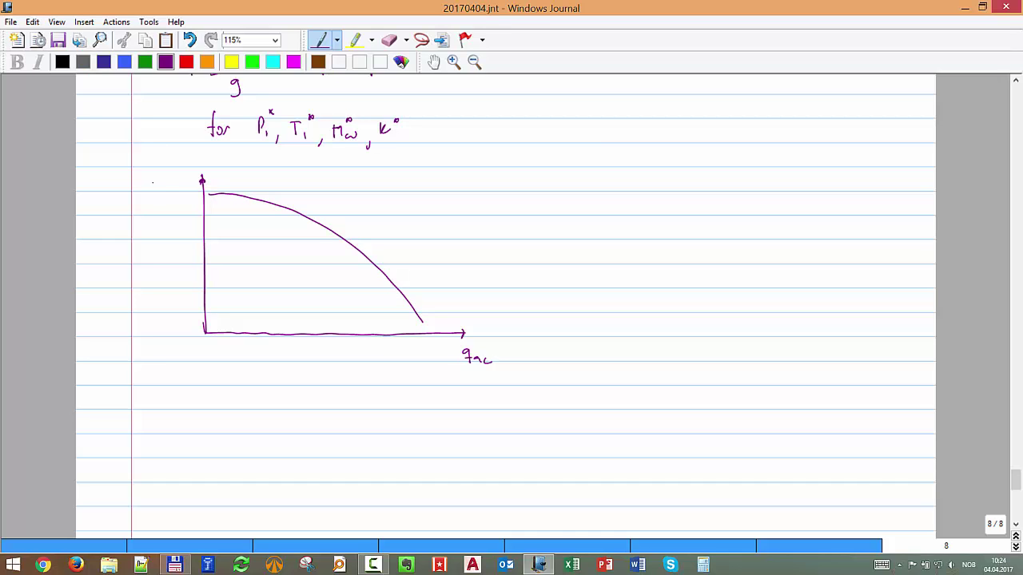
mouse_move(166, 183)
mouse_down()
mouse_move(166, 199)
mouse_move(175, 190)
mouse_up()
drag(176, 182, 176, 202)
drag(179, 195, 179, 197)
Add two lower head curves to the chart and label the three curves N1, N2 and N2 from the highest down.
mouse_move(213, 224)
mouse_down()
mouse_move(314, 257)
mouse_move(386, 324)
mouse_up()
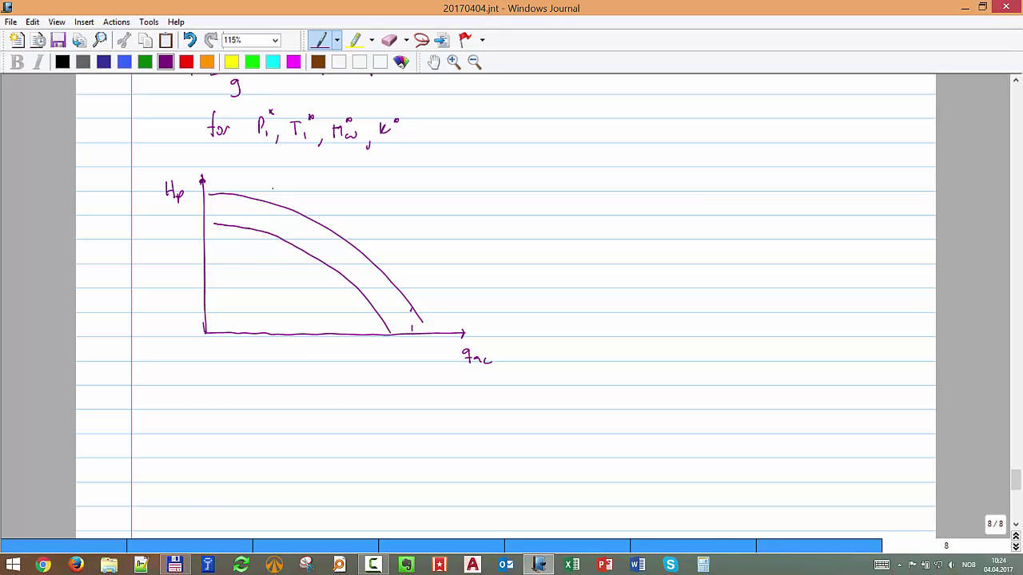
drag(268, 195, 281, 193)
mouse_move(256, 227)
mouse_down()
mouse_move(258, 217)
mouse_move(270, 228)
mouse_up()
mouse_move(209, 258)
mouse_down()
mouse_move(241, 266)
mouse_move(343, 342)
mouse_up()
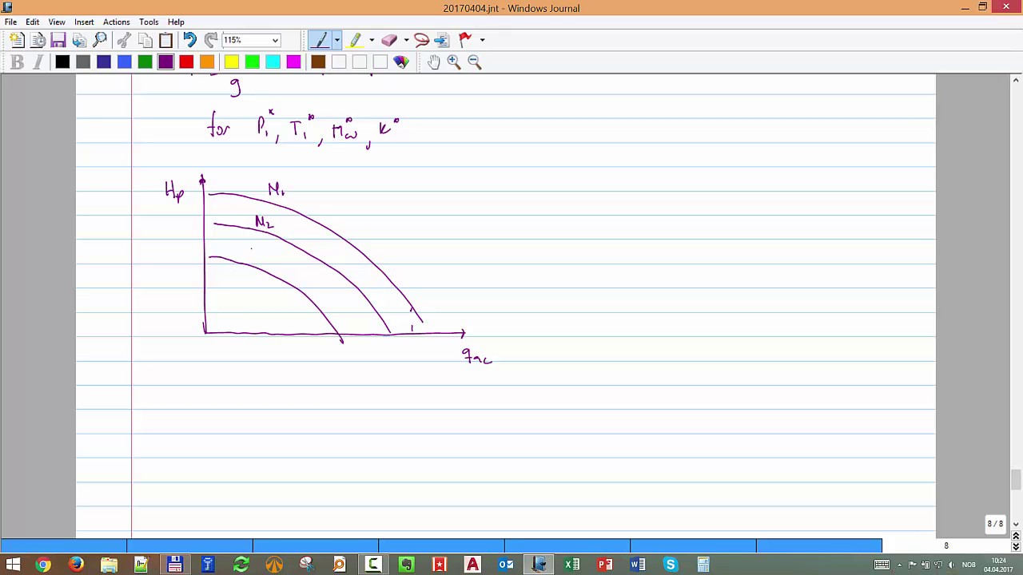
mouse_move(250, 264)
mouse_down()
mouse_move(262, 253)
mouse_move(272, 264)
mouse_up()
click(275, 260)
Draw a black double-headed arrow linking Mw* and K* in the condition line.
click(62, 62)
mouse_move(352, 114)
mouse_down()
mouse_move(387, 104)
mouse_move(362, 113)
mouse_up()
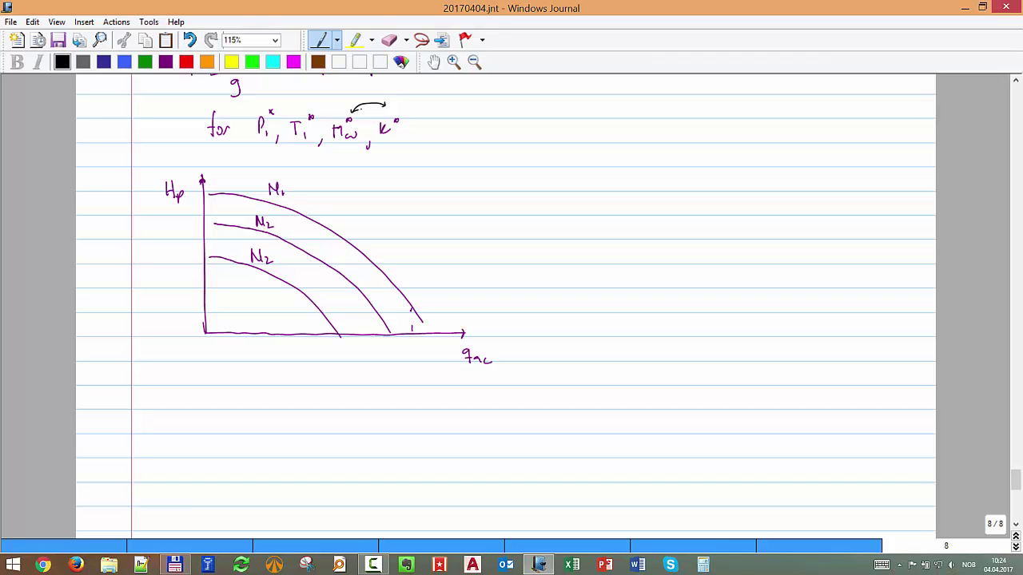
Write "test the compressor at P1 = 1.01325 bara" to the right of the polytropic head formula.
scroll(563, 141, up, 3)
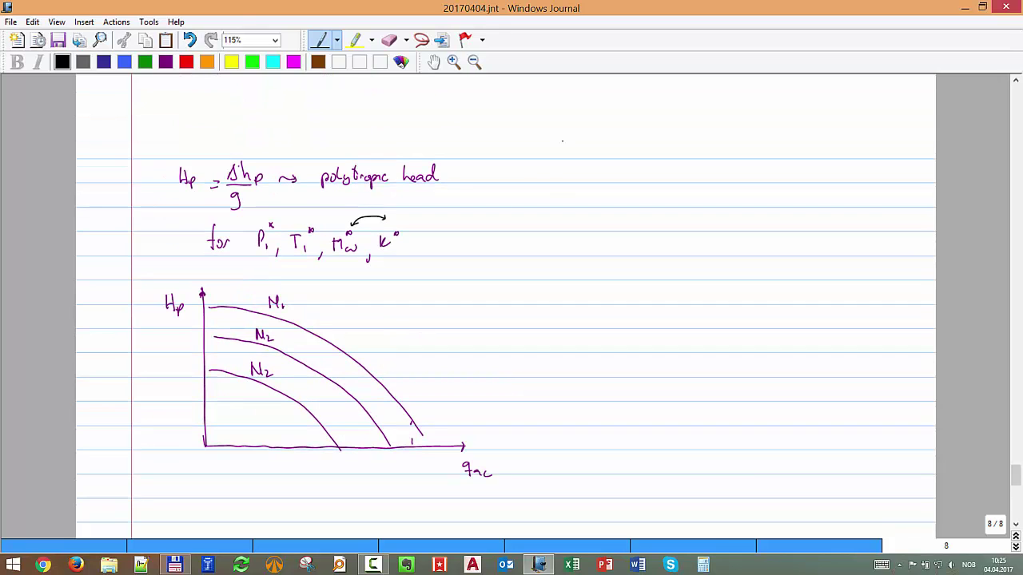
drag(577, 165, 579, 183)
drag(573, 170, 606, 170)
mouse_move(617, 162)
mouse_down()
mouse_move(629, 177)
mouse_move(769, 184)
mouse_move(774, 172)
mouse_move(806, 184)
mouse_up()
drag(806, 168, 831, 174)
drag(823, 179, 850, 180)
drag(856, 171, 920, 179)
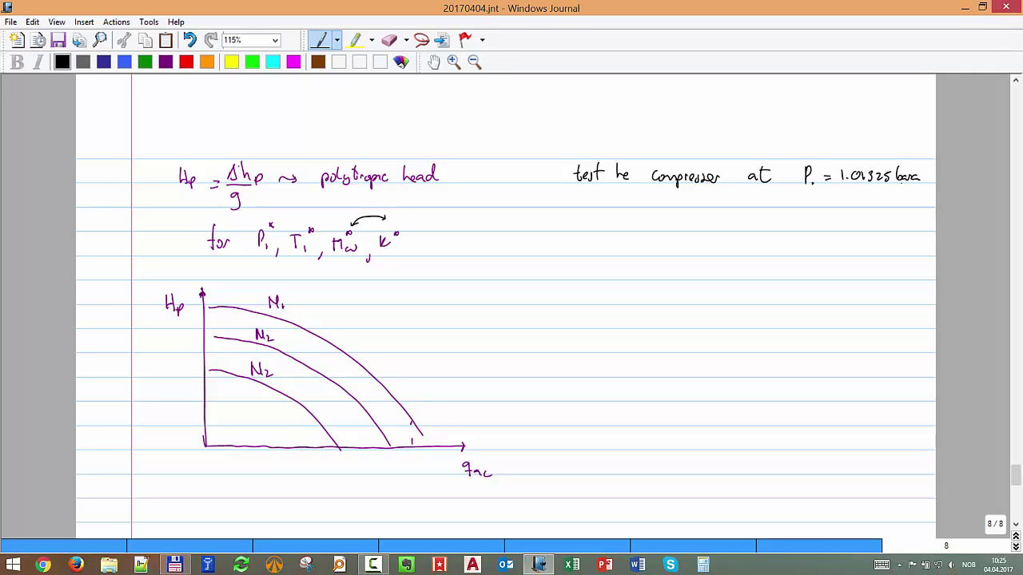
Add the test temperature "T1 = 15.56 °C" below the test pressure.
mouse_move(800, 194)
mouse_down()
mouse_move(803, 206)
mouse_move(808, 194)
mouse_up()
drag(810, 200, 811, 204)
drag(821, 199, 849, 204)
click(843, 198)
drag(848, 193, 895, 204)
click(859, 203)
click(882, 193)
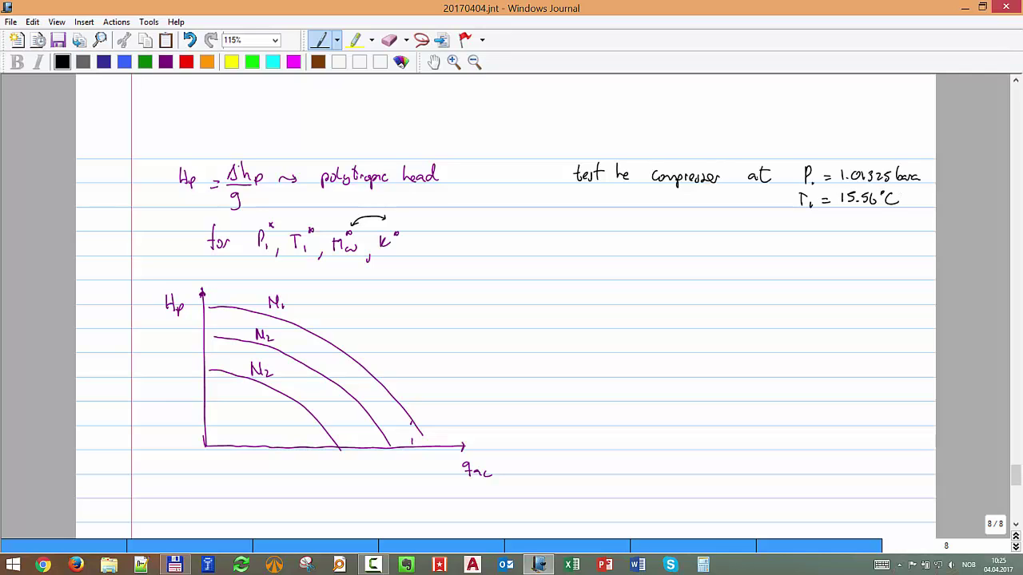
Add "MW = 28.97" and "K = 1.3 ?" below the test temperature.
mouse_move(793, 229)
mouse_down()
mouse_move(802, 218)
mouse_move(805, 229)
mouse_up()
drag(809, 222, 833, 223)
drag(825, 227, 846, 230)
mouse_move(849, 219)
mouse_down()
mouse_move(850, 230)
mouse_move(874, 231)
mouse_up()
click(859, 228)
click(885, 226)
drag(799, 242, 799, 253)
mouse_move(808, 242)
mouse_down()
mouse_move(809, 253)
mouse_move(821, 247)
mouse_up()
drag(813, 250, 820, 250)
click(837, 251)
mouse_move(833, 242)
mouse_down()
mouse_move(832, 253)
mouse_move(863, 250)
mouse_up()
Draw the axes of a second chart below the test conditions, labelled Hp vertically and qac horizontally.
drag(630, 274, 638, 442)
drag(628, 282, 634, 282)
drag(637, 444, 874, 450)
drag(592, 289, 592, 301)
drag(596, 289, 597, 296)
drag(605, 294, 605, 304)
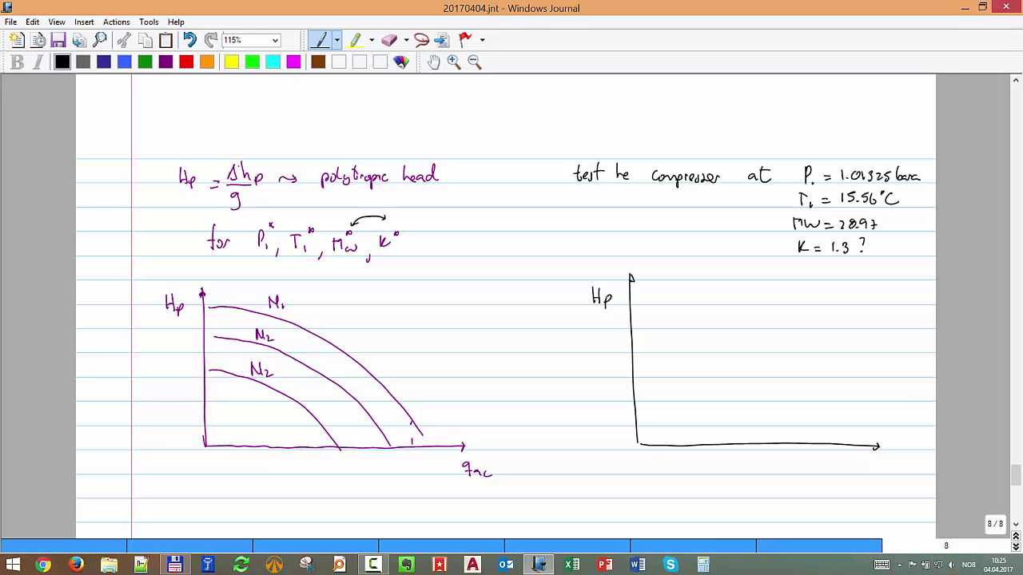
drag(873, 457, 905, 469)
Draw three falling head curves in the test chart, one above the other.
mouse_move(667, 346)
mouse_down()
mouse_move(740, 366)
mouse_move(797, 432)
mouse_up()
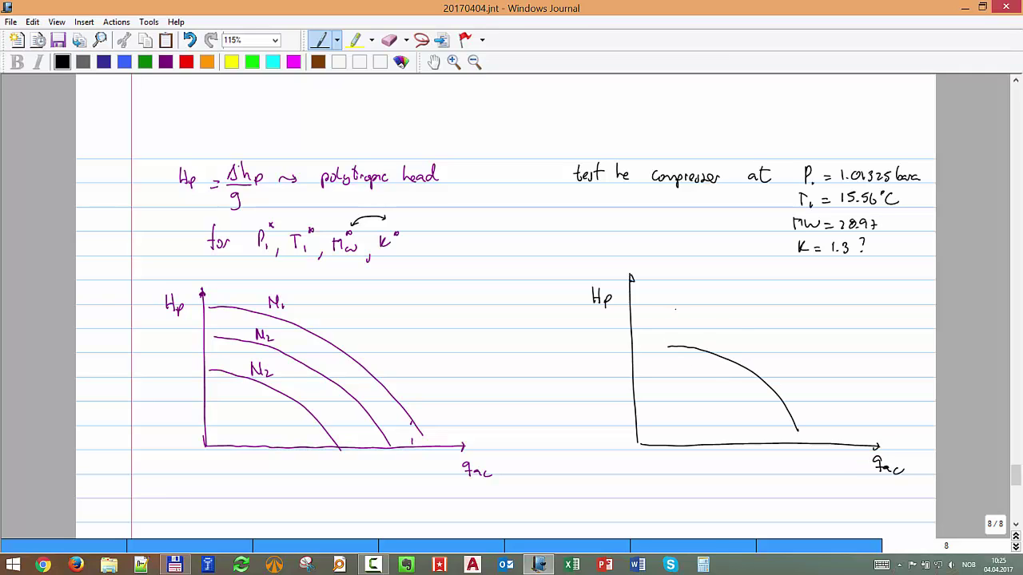
mouse_move(677, 309)
mouse_down()
mouse_move(720, 314)
mouse_move(810, 377)
mouse_move(827, 402)
mouse_up()
mouse_move(682, 278)
mouse_down()
mouse_move(724, 280)
mouse_move(823, 342)
mouse_move(842, 372)
mouse_up()
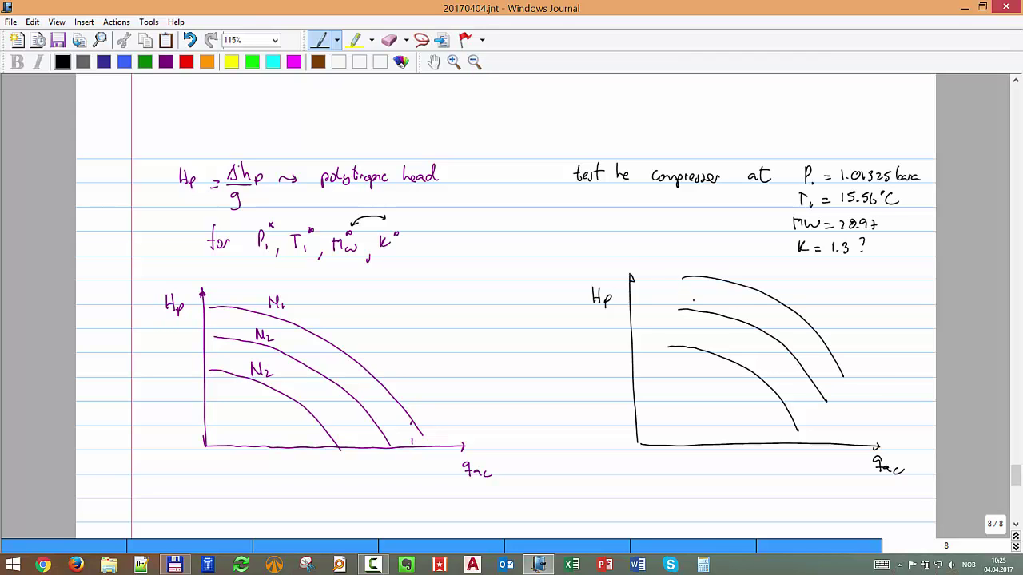
Draw a wavy brace beneath P1*, T1*, Mw*, K* in the condition line.
scroll(694, 300, down, 5)
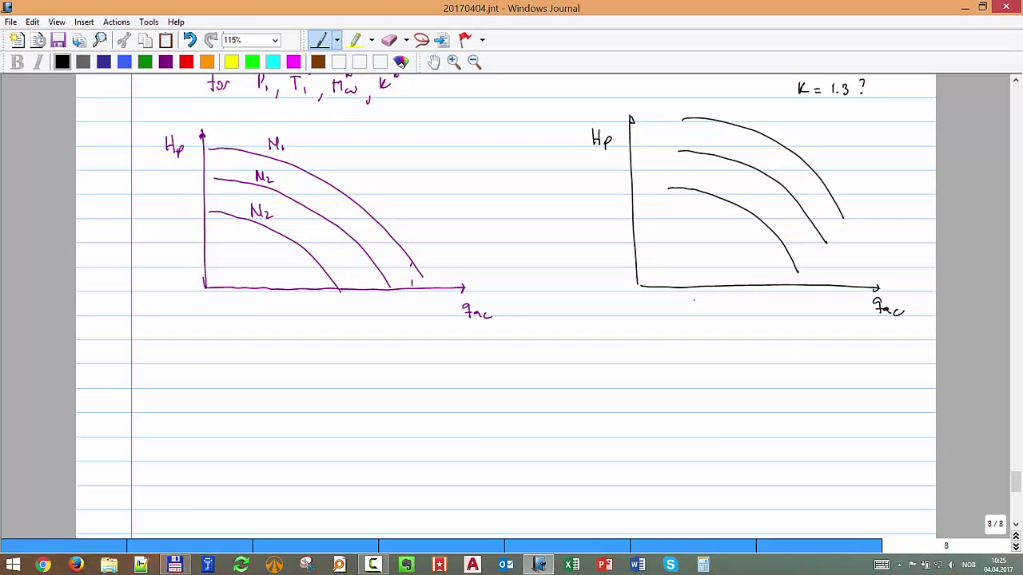
scroll(693, 301, up, 4)
drag(257, 243, 398, 243)
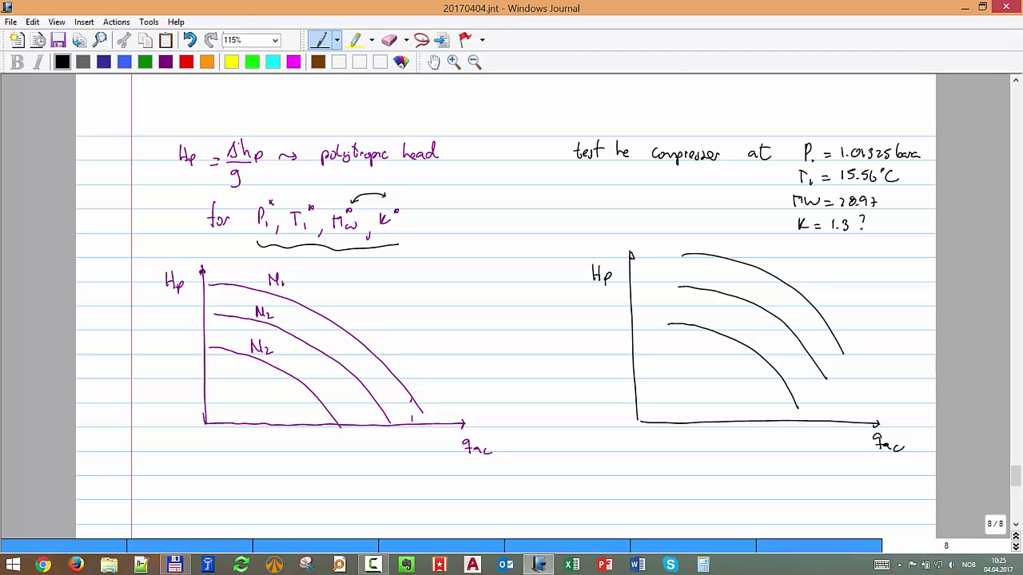
Write "to calculate compressor performance for" on a new line below the two charts.
scroll(506, 304, down, 6)
click(166, 329)
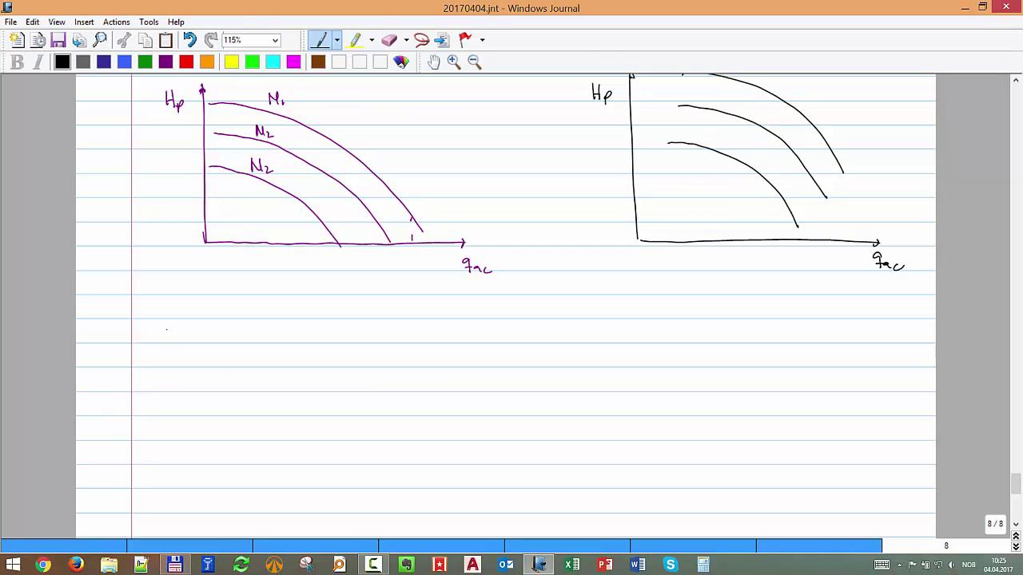
mouse_move(166, 323)
mouse_down()
mouse_move(167, 344)
mouse_move(169, 329)
mouse_up()
drag(176, 336, 222, 343)
mouse_move(225, 323)
mouse_down()
mouse_move(228, 344)
mouse_move(255, 342)
mouse_up()
drag(261, 336, 264, 341)
mouse_move(264, 337)
mouse_down()
mouse_move(330, 343)
mouse_move(366, 332)
mouse_up()
mouse_move(388, 335)
mouse_down()
mouse_move(389, 348)
mouse_move(407, 341)
mouse_up()
mouse_move(408, 323)
mouse_down()
mouse_move(409, 342)
mouse_move(417, 335)
mouse_up()
drag(417, 334, 517, 334)
Continue the sentence with "other conditions different than test".
drag(541, 334, 545, 338)
drag(539, 328, 560, 341)
drag(553, 338, 592, 341)
mouse_move(600, 342)
mouse_down()
mouse_move(617, 328)
mouse_move(624, 342)
mouse_up()
mouse_move(625, 325)
mouse_down()
mouse_move(626, 342)
mouse_move(630, 330)
mouse_up()
drag(631, 334, 673, 341)
drag(681, 325, 685, 348)
mouse_move(684, 336)
mouse_down()
mouse_move(694, 334)
mouse_move(694, 346)
mouse_up()
drag(692, 335, 716, 340)
drag(711, 339, 725, 342)
drag(722, 331, 764, 340)
mouse_move(765, 335)
mouse_down()
mouse_move(807, 342)
mouse_move(817, 332)
mouse_up()
drag(810, 337, 827, 342)
drag(823, 331, 836, 329)
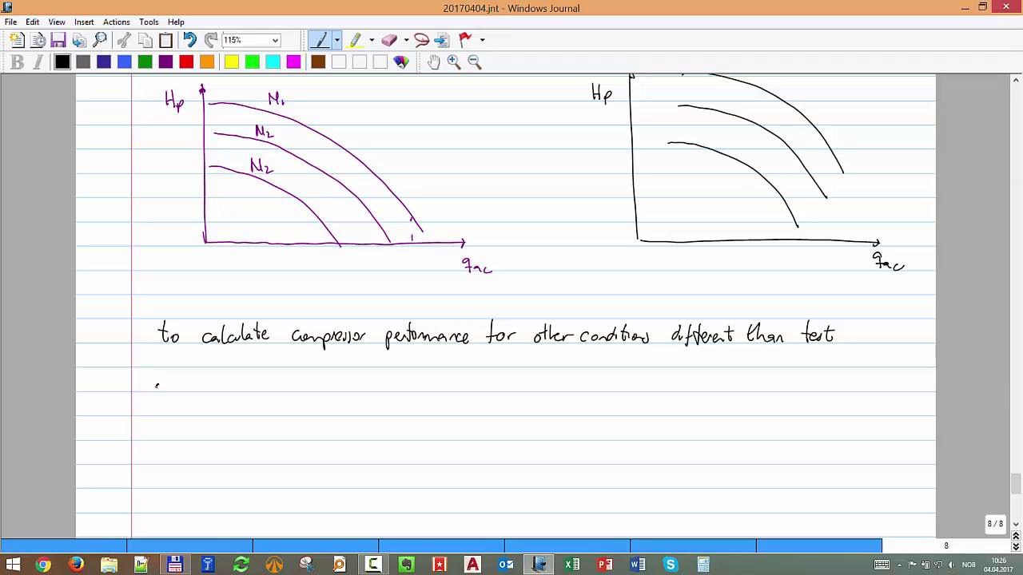
Write "apply the following corrections:" below the sentence about calculating compressor performance.
mouse_move(162, 384)
mouse_down()
mouse_move(168, 398)
mouse_move(185, 374)
mouse_move(190, 397)
mouse_move(223, 388)
mouse_up()
drag(218, 377, 269, 390)
drag(263, 381, 279, 387)
mouse_move(284, 369)
mouse_down()
mouse_move(288, 388)
mouse_move(324, 384)
mouse_move(331, 395)
mouse_move(384, 387)
mouse_move(394, 373)
mouse_move(418, 388)
mouse_up()
drag(419, 382, 423, 389)
click(429, 382)
click(428, 388)
Write the flow correction formula q_act = q_test · √(K_ac/K_test) · √(MW_test/MW_ac) below the corrections line.
drag(1015, 483, 1016, 487)
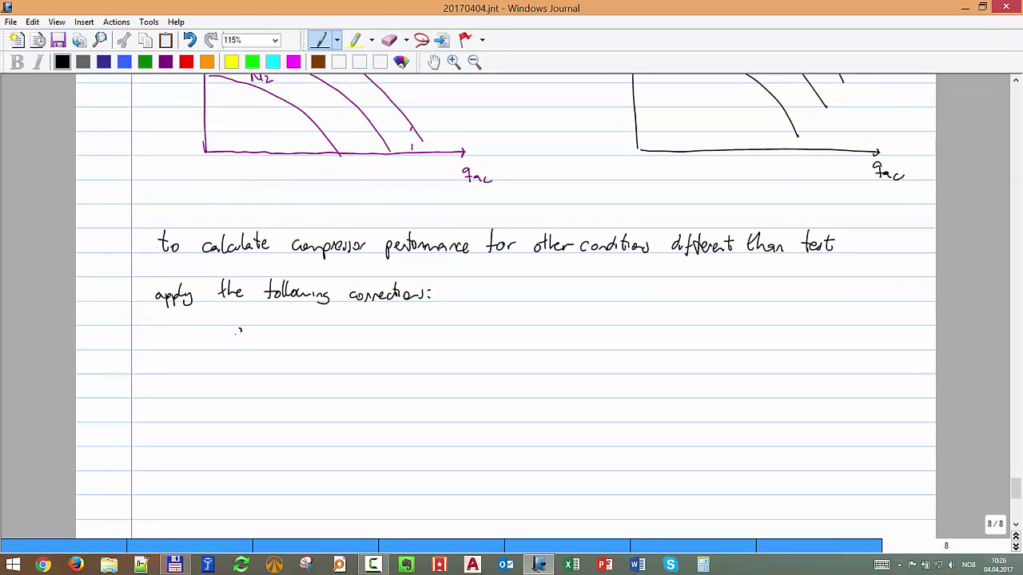
mouse_move(239, 331)
mouse_down()
mouse_move(236, 352)
mouse_move(256, 352)
mouse_up()
drag(266, 343, 273, 352)
drag(266, 342, 295, 337)
drag(286, 341, 296, 341)
mouse_move(320, 327)
mouse_down()
mouse_move(323, 345)
mouse_move(381, 321)
mouse_move(415, 334)
mouse_move(388, 338)
mouse_up()
mouse_move(402, 326)
mouse_down()
mouse_move(411, 335)
mouse_move(399, 364)
mouse_move(453, 369)
mouse_move(493, 318)
mouse_move(477, 331)
mouse_move(485, 340)
mouse_move(516, 339)
mouse_move(476, 361)
mouse_move(501, 369)
mouse_up()
click(430, 346)
Complete the flow correction formula with the factor √(T_ac/T_test).
mouse_move(510, 363)
mouse_down()
mouse_move(606, 315)
mouse_move(614, 326)
mouse_up()
mouse_move(576, 325)
mouse_down()
mouse_move(577, 341)
mouse_move(583, 325)
mouse_up()
drag(590, 334, 591, 345)
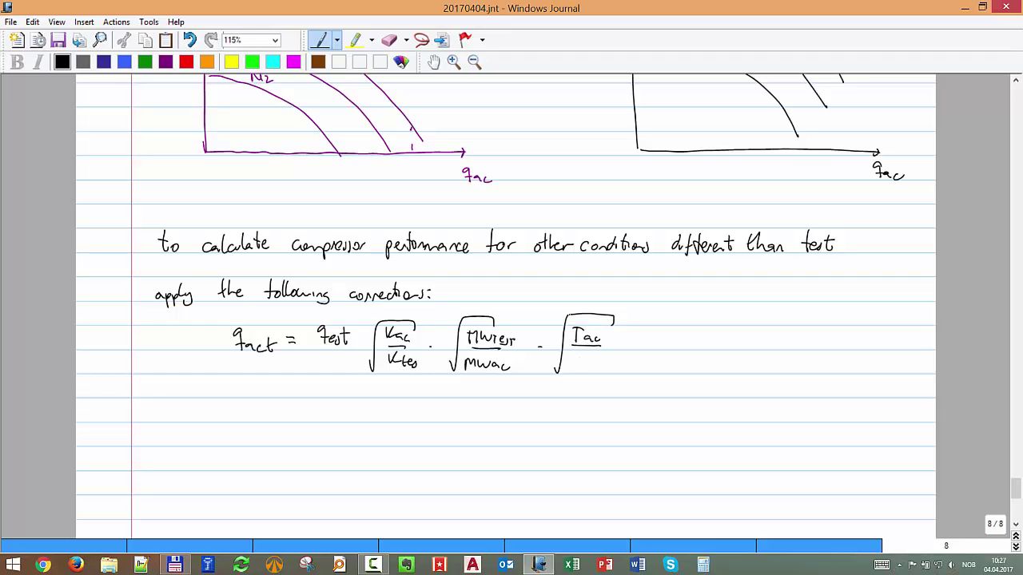
drag(576, 354, 576, 370)
mouse_move(571, 354)
mouse_down()
mouse_move(582, 352)
mouse_move(586, 372)
mouse_move(609, 369)
mouse_up()
Draw a curved arrow from the end point of the test chart's lowest curve to the N1 curve in the purple chart.
scroll(606, 352, up, 4)
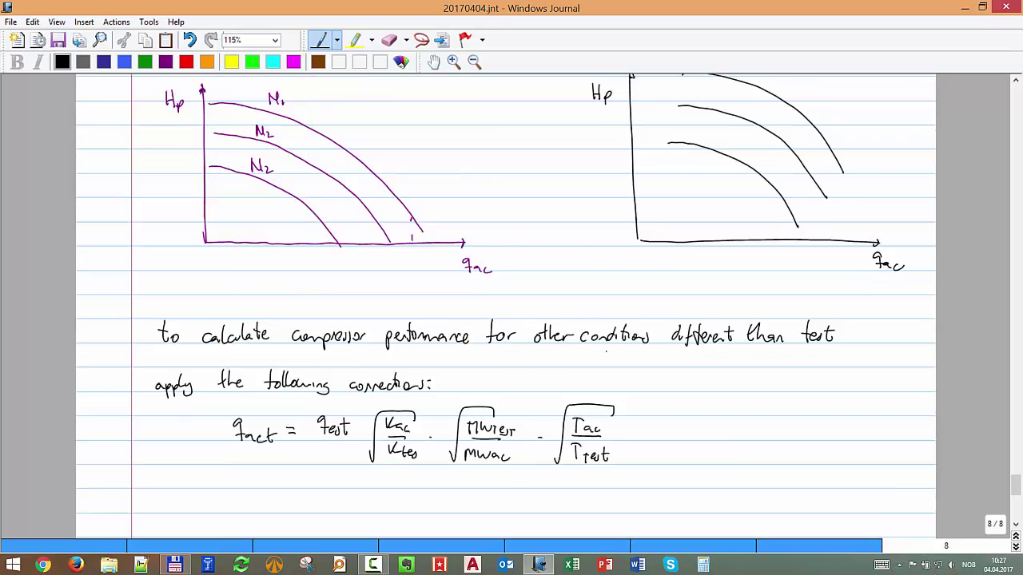
mouse_move(794, 293)
mouse_down()
mouse_move(768, 278)
mouse_move(462, 258)
mouse_move(417, 276)
mouse_up()
drag(423, 269, 428, 275)
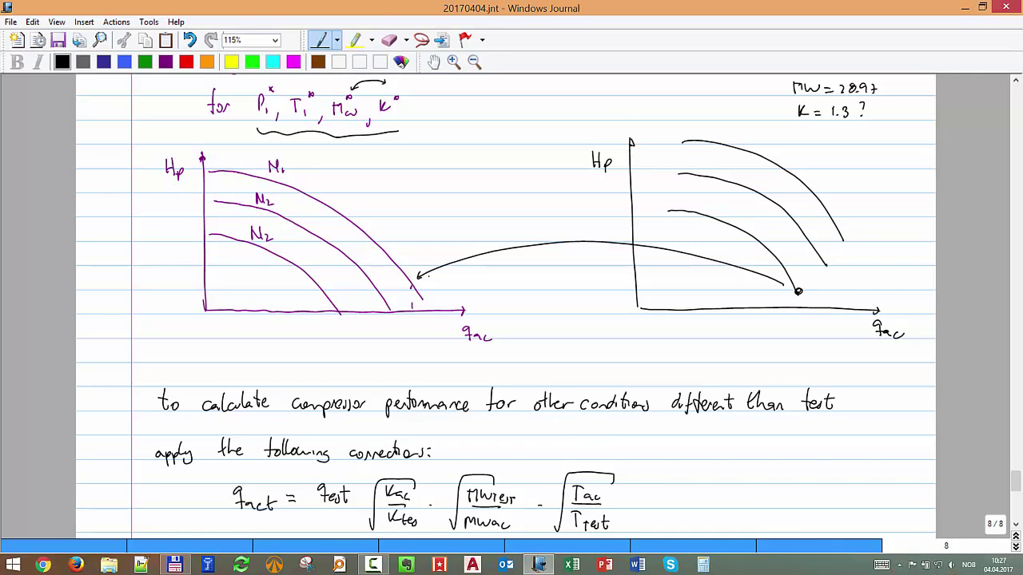
Write Hp^corrected = MW_test/MW · T1/T1_test below the flow correction formula.
scroll(429, 276, down, 3)
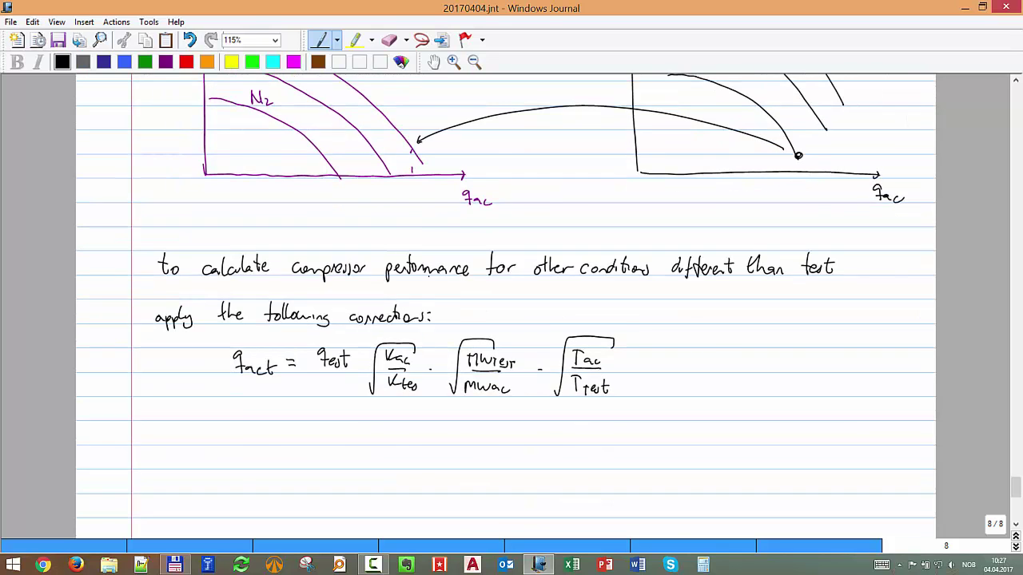
scroll(429, 275, up, 4)
scroll(429, 276, down, 5)
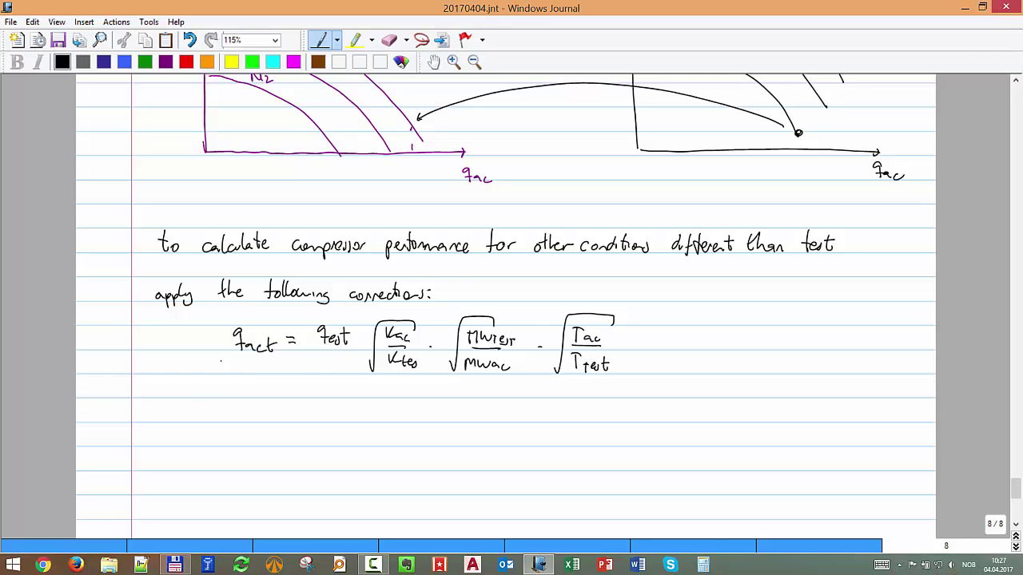
scroll(220, 362, down, 2)
drag(242, 355, 241, 372)
mouse_move(248, 354)
mouse_down()
mouse_move(248, 372)
mouse_move(249, 364)
mouse_up()
mouse_move(252, 368)
mouse_down()
mouse_move(253, 380)
mouse_move(269, 352)
mouse_move(293, 352)
mouse_up()
mouse_move(299, 351)
mouse_down()
mouse_move(298, 341)
mouse_move(300, 356)
mouse_up()
drag(302, 368, 308, 367)
mouse_move(302, 373)
mouse_down()
mouse_move(343, 358)
mouse_move(348, 369)
mouse_move(366, 366)
mouse_move(342, 386)
mouse_move(349, 397)
mouse_move(382, 367)
mouse_move(438, 373)
mouse_move(444, 357)
mouse_move(452, 379)
mouse_move(436, 405)
mouse_up()
click(368, 368)
click(403, 371)
drag(428, 391, 465, 406)
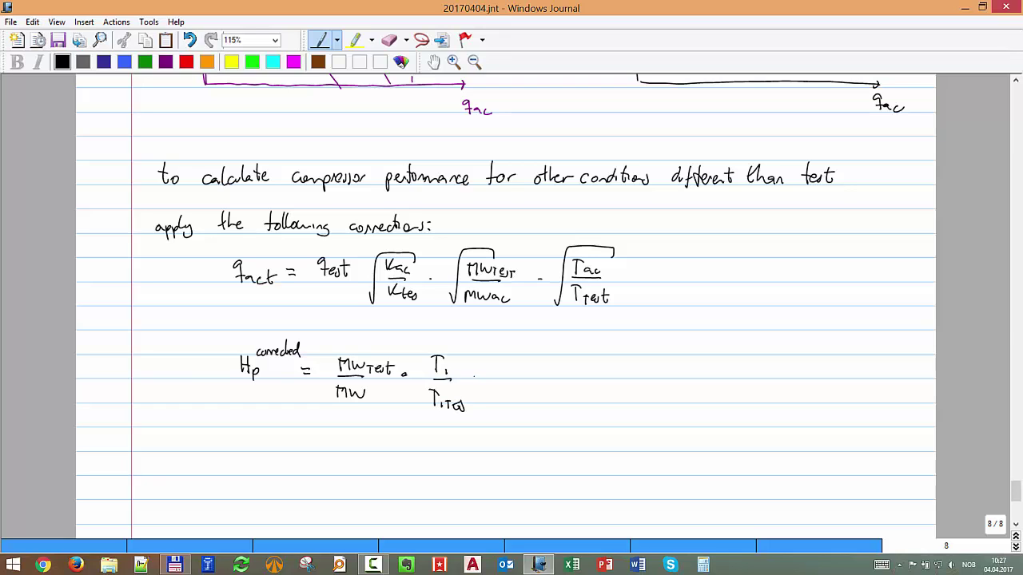
Complete the head correction formula with the factors K/K_test and Hp^test.
click(478, 375)
mouse_move(510, 357)
mouse_down()
mouse_move(510, 371)
mouse_move(527, 376)
mouse_move(504, 400)
mouse_move(531, 395)
mouse_up()
click(525, 370)
drag(526, 400, 531, 406)
click(548, 374)
mouse_move(569, 355)
mouse_down()
mouse_move(569, 372)
mouse_move(579, 362)
mouse_up()
drag(579, 355, 580, 373)
drag(581, 366, 585, 382)
mouse_move(591, 346)
mouse_down()
mouse_move(590, 358)
mouse_move(596, 351)
mouse_up()
drag(598, 352, 606, 357)
mouse_move(612, 342)
mouse_down()
mouse_move(611, 357)
mouse_move(617, 346)
mouse_up()
click(618, 345)
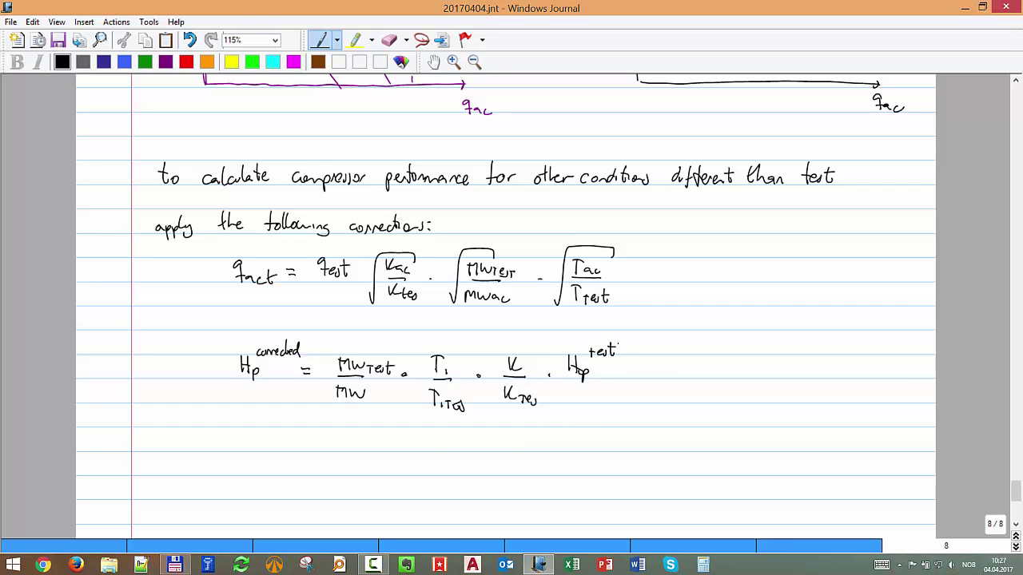
Draw dashed lines from the marked test point towards both axes and mark the matching point on the N1 curve.
scroll(617, 345, up, 5)
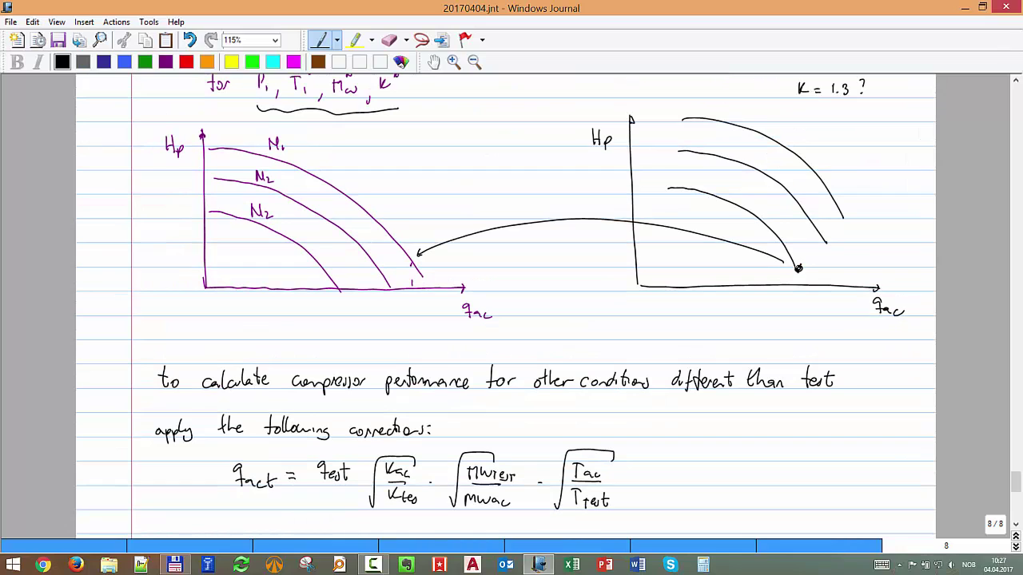
drag(798, 270, 799, 280)
drag(703, 266, 732, 267)
drag(754, 269, 796, 268)
drag(411, 256, 411, 258)
Underline P1* in the condition line with a short black stroke.
scroll(506, 304, down, 5)
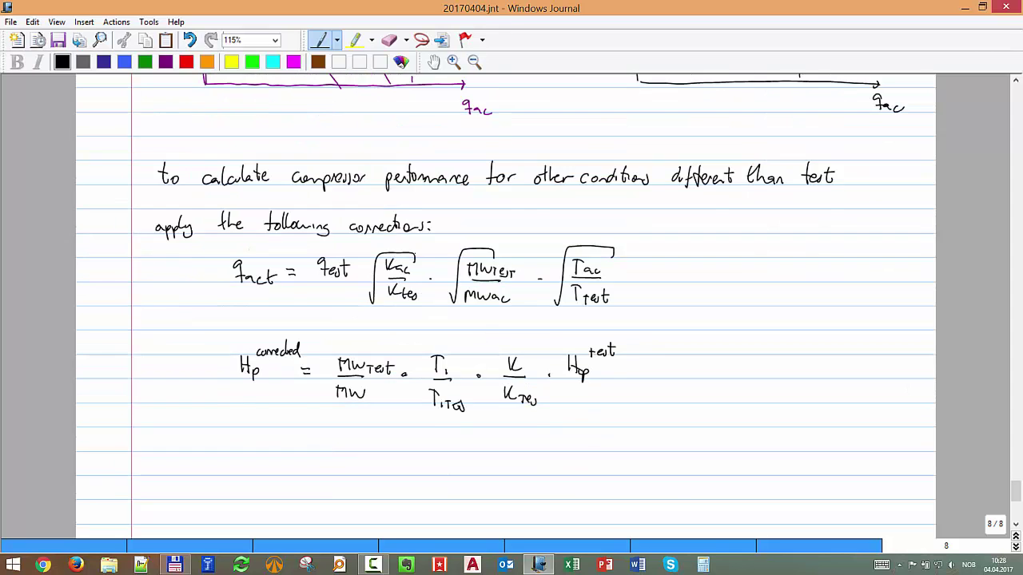
scroll(506, 303, up, 9)
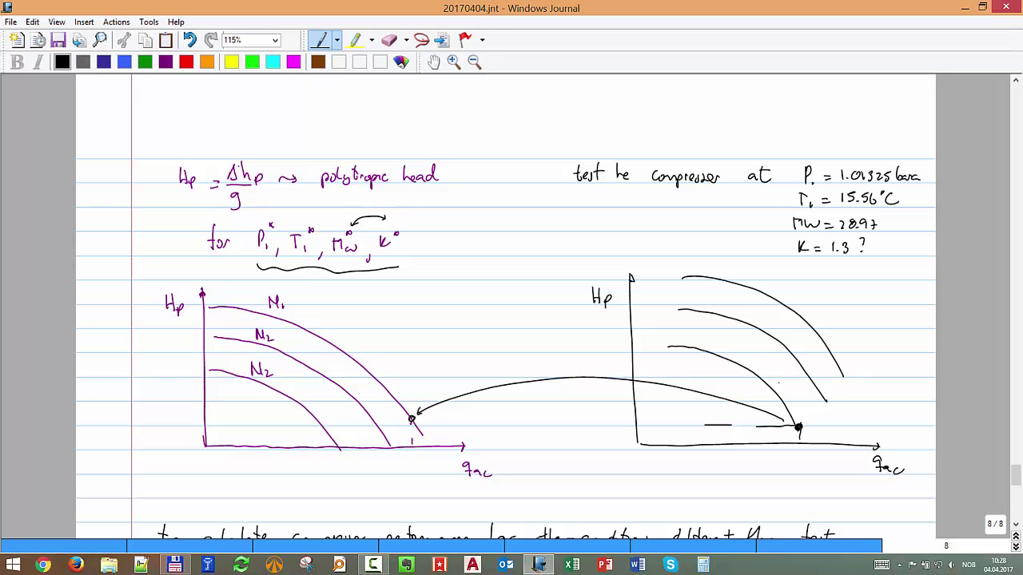
drag(273, 260, 259, 261)
Write q^TEST to the right of the flow correction formula.
scroll(506, 307, down, 5)
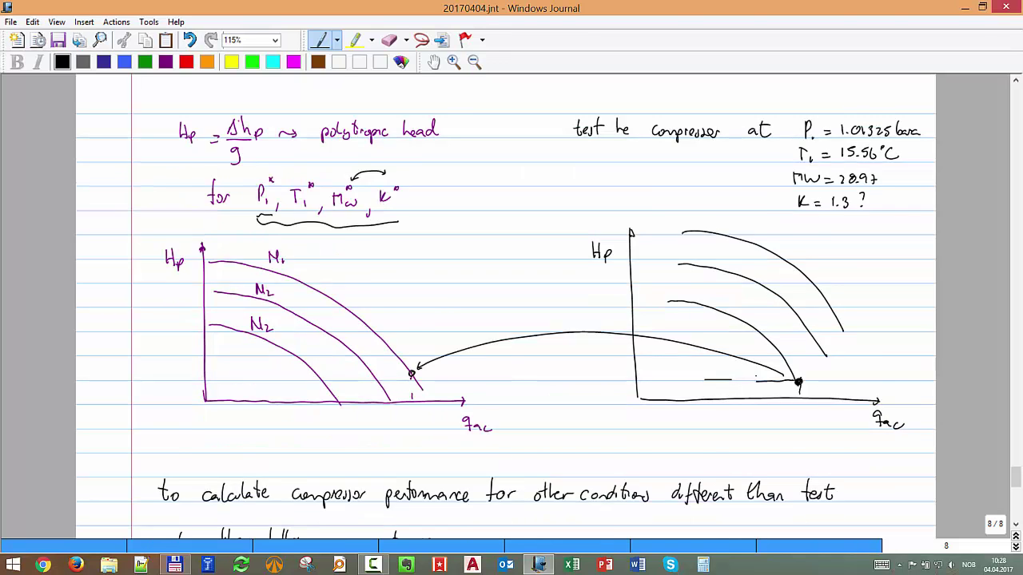
scroll(506, 307, up, 1)
scroll(506, 307, up, 2)
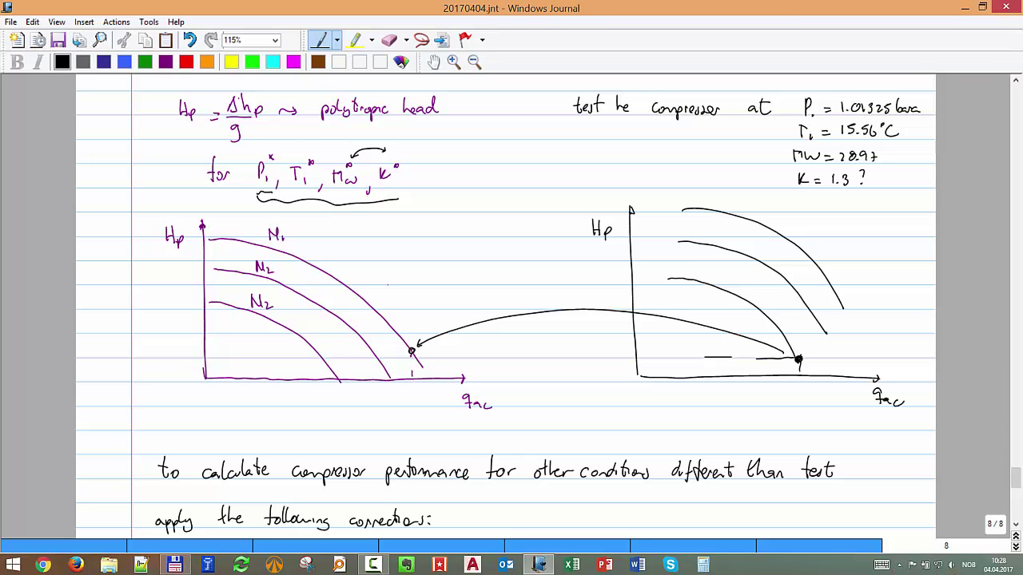
scroll(388, 283, down, 1)
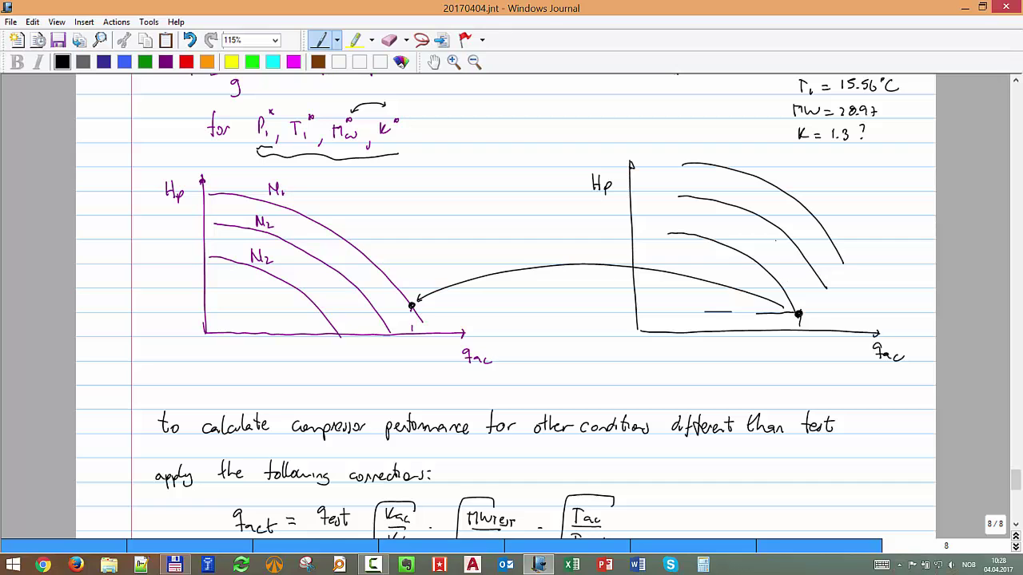
scroll(820, 206, down, 5)
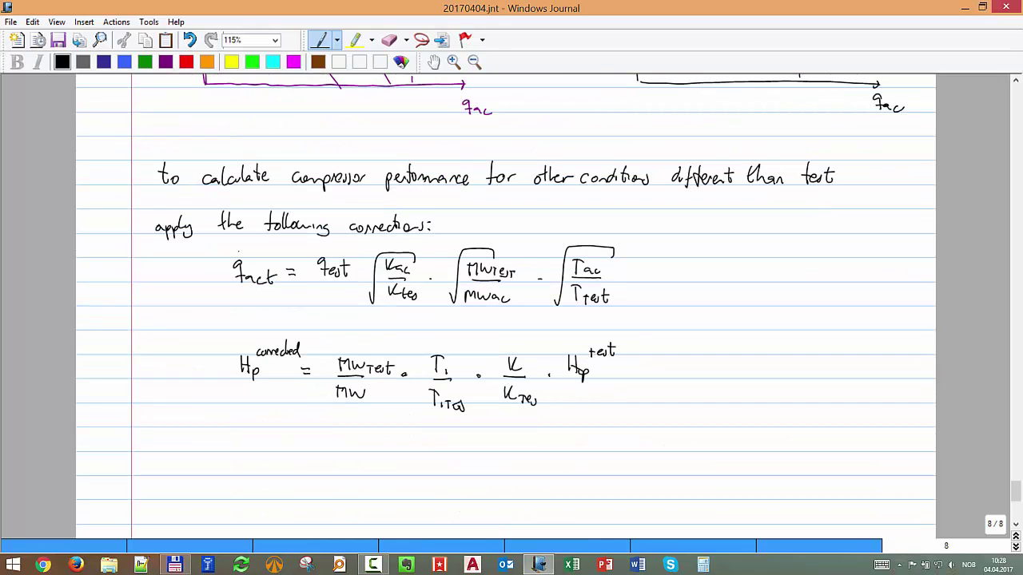
mouse_move(700, 264)
mouse_down()
mouse_move(694, 277)
mouse_move(727, 250)
mouse_up()
Mark an operating point with dashed lines to the axes in the purple chart and link it by arrow to a test chart point.
scroll(505, 304, up, 3)
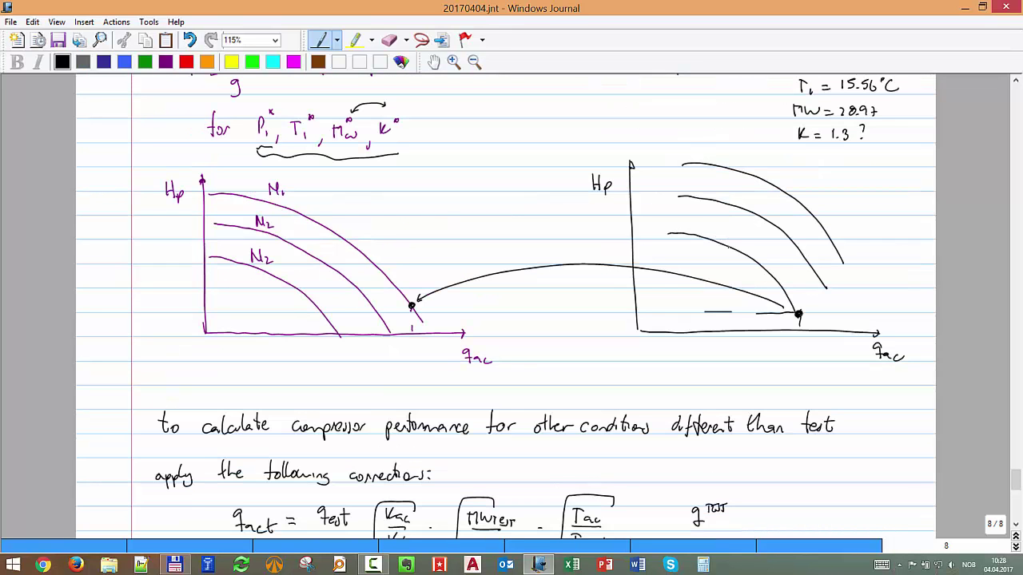
drag(316, 297, 316, 312)
drag(316, 267, 315, 277)
drag(315, 244, 316, 254)
drag(206, 239, 222, 239)
mouse_move(315, 238)
mouse_down()
mouse_move(466, 197)
mouse_move(748, 232)
mouse_up()
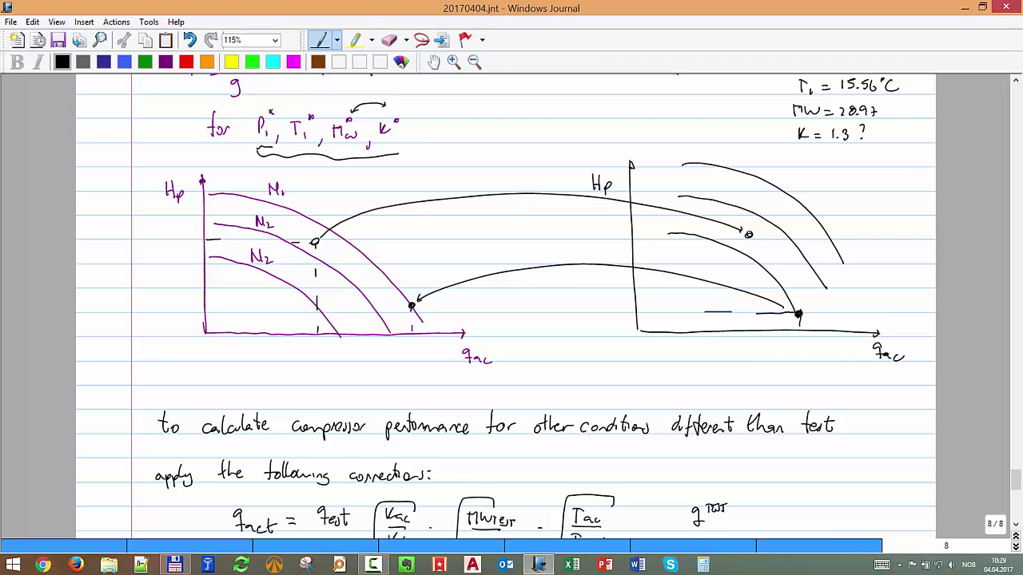
Write the heading "Compressors constraints:" and beside it "discharge T ≤ 150 °C" followed by a tall opening brace.
scroll(749, 233, down, 15)
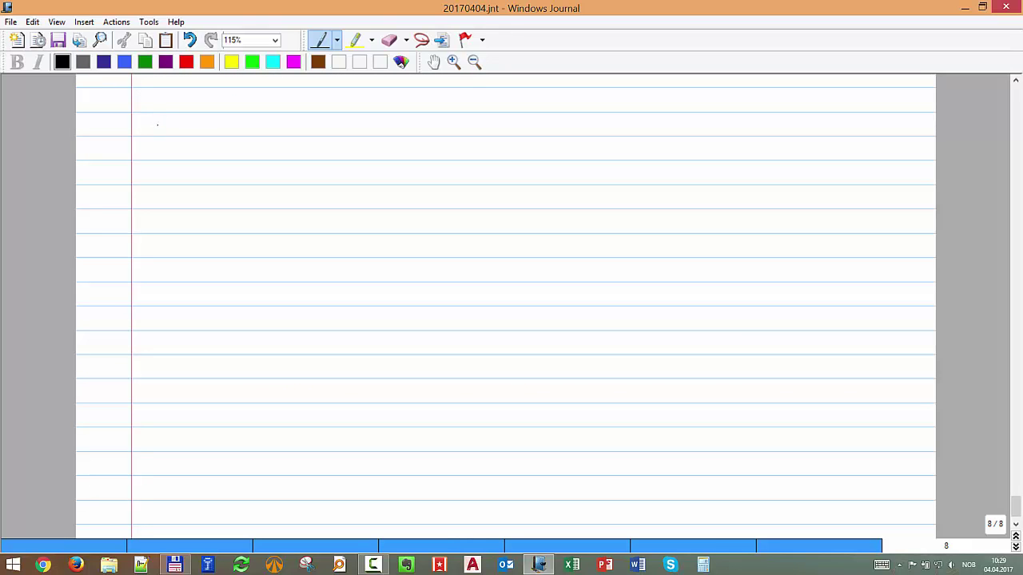
mouse_move(161, 122)
mouse_down()
mouse_move(164, 134)
mouse_move(318, 126)
mouse_move(339, 135)
mouse_up()
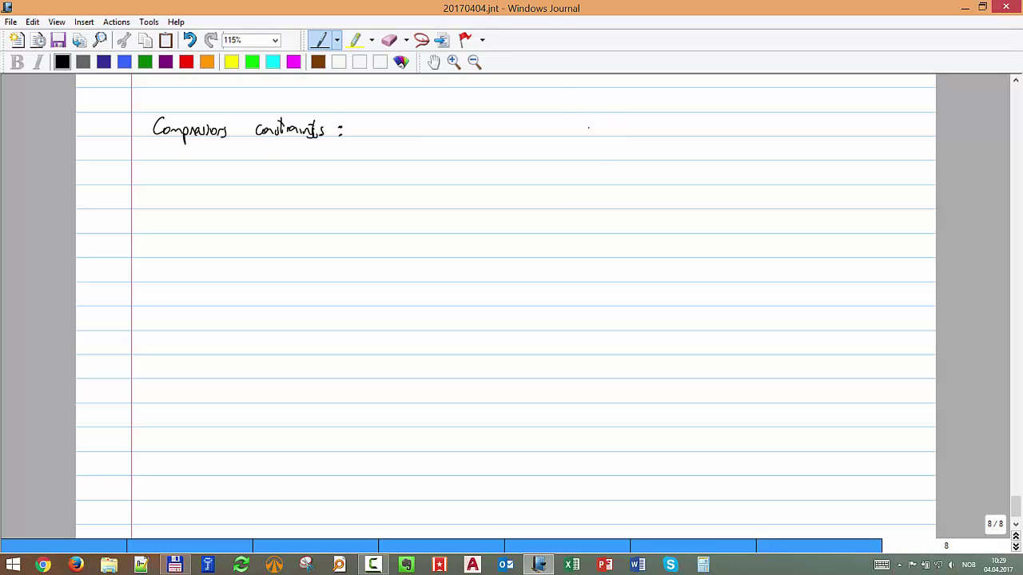
mouse_move(549, 132)
mouse_down()
mouse_move(559, 123)
mouse_move(569, 134)
mouse_move(638, 136)
mouse_move(647, 120)
mouse_move(670, 131)
mouse_up()
drag(660, 136, 689, 136)
mouse_move(709, 127)
mouse_down()
mouse_move(722, 124)
mouse_move(758, 160)
mouse_move(759, 227)
mouse_up()
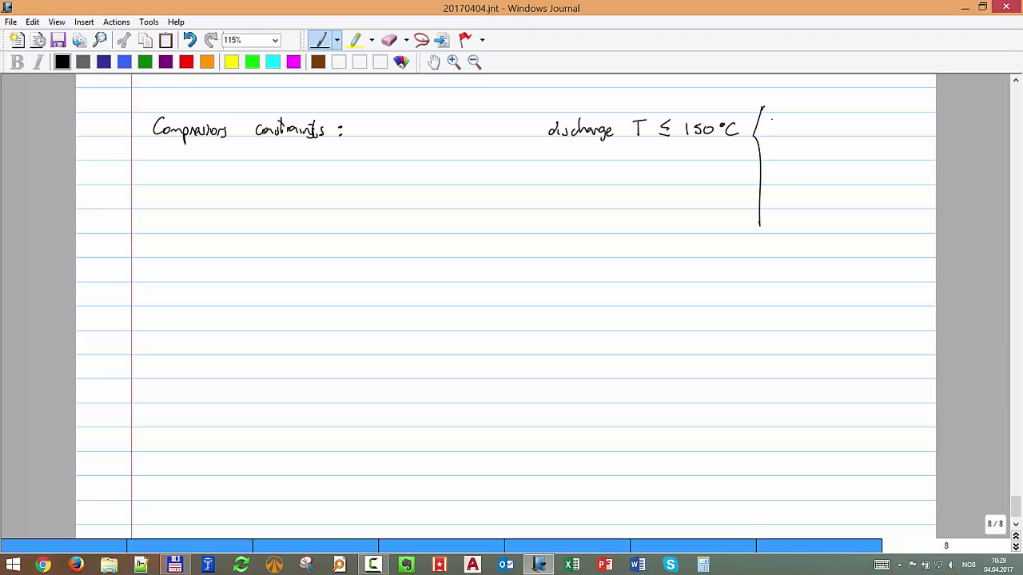
Write the first reason, "integrity pipeline", inside the brace, correcting the end of the second word.
drag(772, 116, 782, 126)
mouse_move(785, 112)
mouse_down()
mouse_move(785, 123)
mouse_move(791, 117)
mouse_up()
drag(789, 122, 797, 132)
mouse_move(801, 125)
mouse_down()
mouse_move(840, 135)
mouse_move(869, 112)
mouse_move(879, 120)
mouse_up()
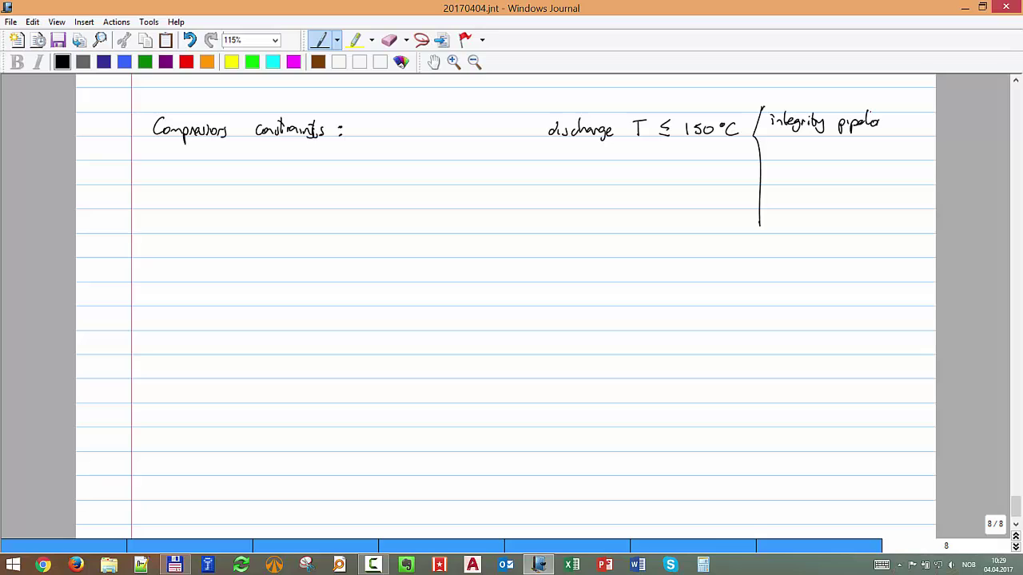
key(ctrl+z)
mouse_move(873, 116)
mouse_down()
mouse_move(873, 128)
mouse_move(883, 128)
mouse_up()
drag(884, 125, 892, 126)
Add the second reason, "avoid vaporization glycol hydrate inhibitor", as a bullet inside the brace.
mouse_move(762, 159)
mouse_down()
mouse_move(815, 149)
mouse_move(853, 165)
mouse_move(908, 158)
mouse_up()
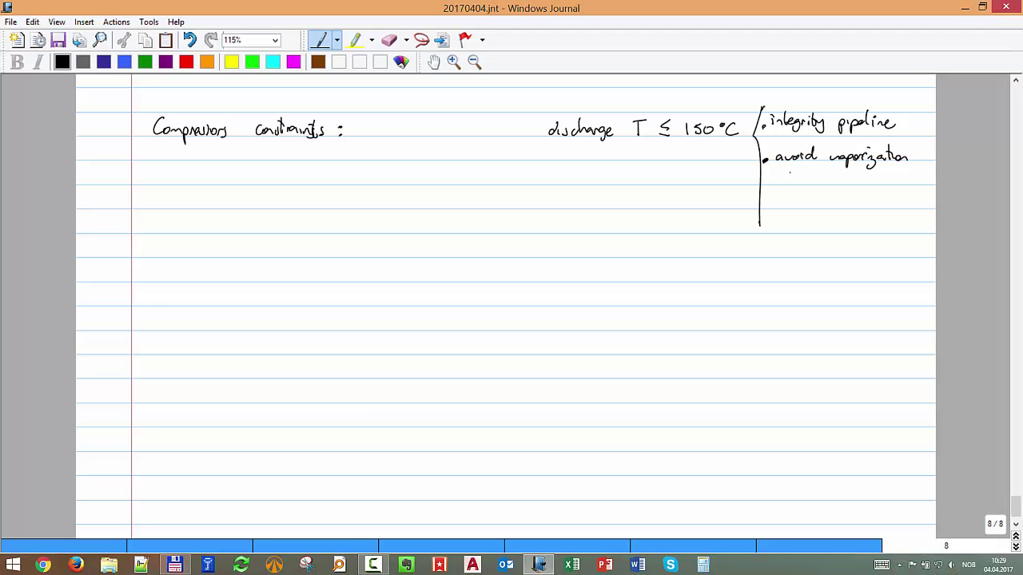
mouse_move(791, 176)
mouse_down()
mouse_move(794, 189)
mouse_move(801, 183)
mouse_up()
mouse_move(812, 177)
mouse_down()
mouse_move(856, 191)
mouse_move(890, 182)
mouse_up()
drag(784, 194, 785, 202)
drag(787, 201, 845, 199)
Extend the brace downward and add a third bullet, "avoid damaging compressor seal".
drag(759, 224, 759, 248)
click(769, 230)
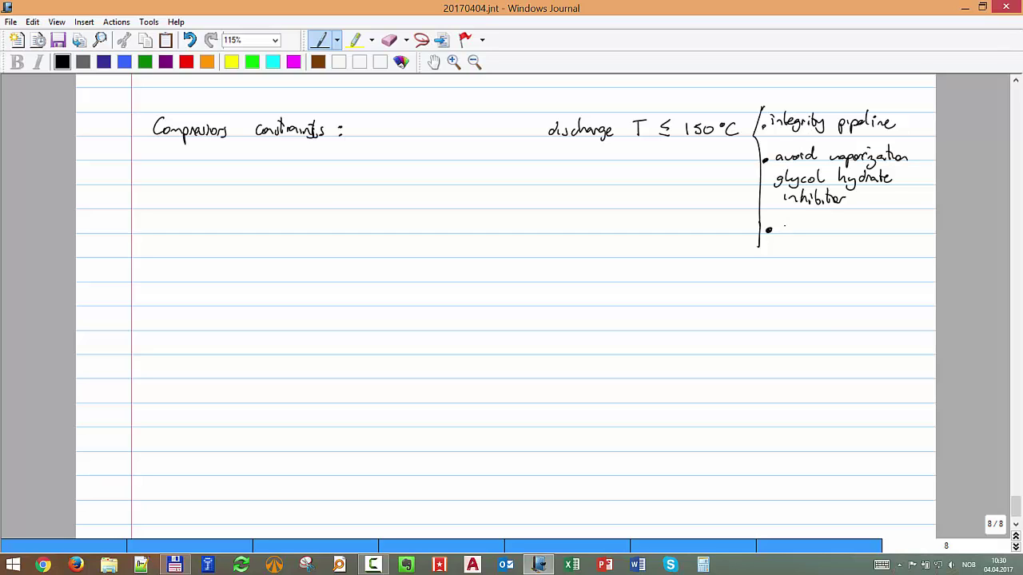
mouse_move(776, 228)
mouse_down()
mouse_move(839, 215)
mouse_move(871, 238)
mouse_move(890, 237)
mouse_up()
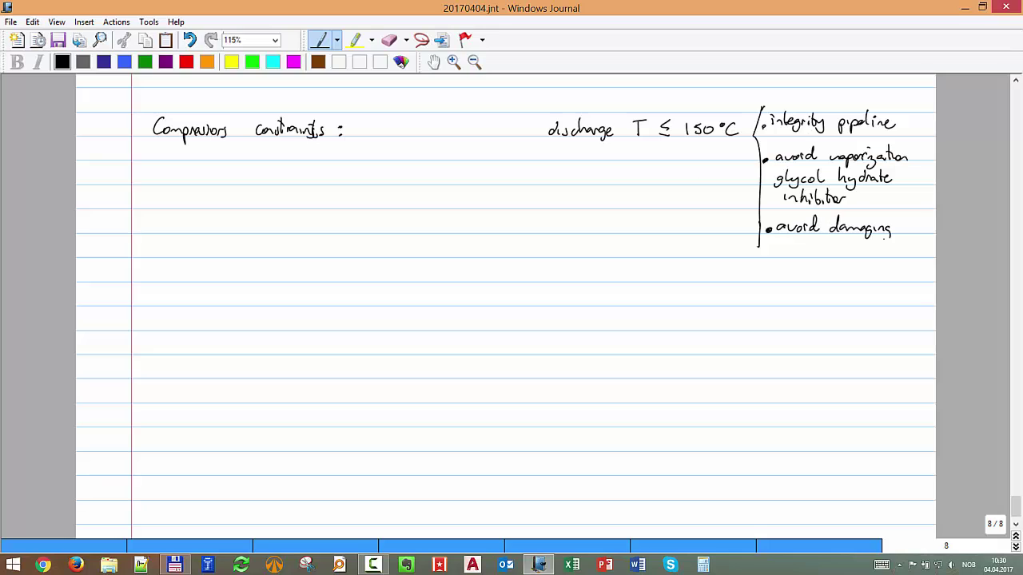
mouse_move(773, 251)
mouse_down()
mouse_move(868, 254)
mouse_move(884, 241)
mouse_up()
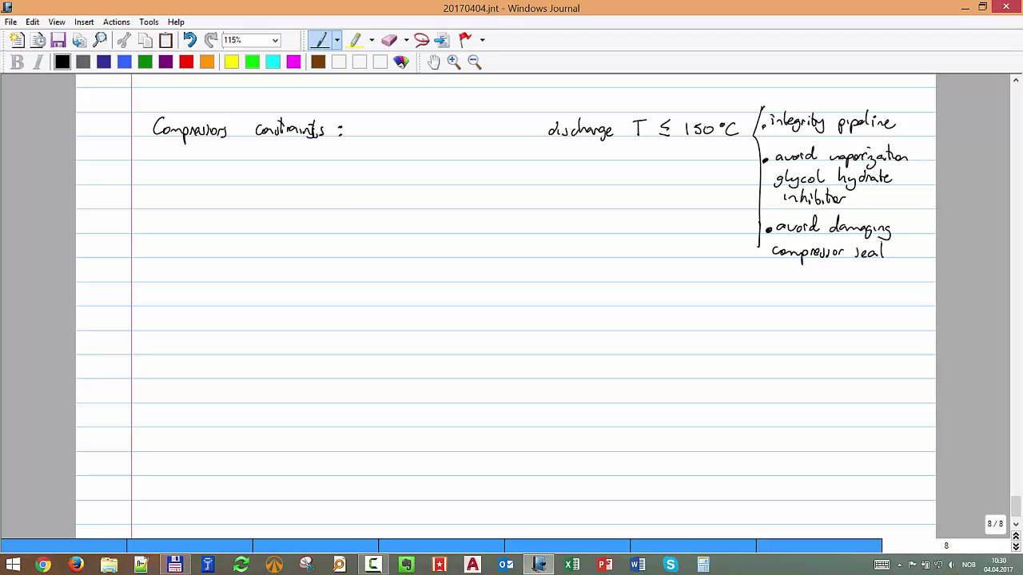
Finish the last reason as "avoid damaging compressor seals", end the brace, and write the constraint "Power ≤ Pmax (11 MW)" below.
drag(759, 248, 763, 262)
drag(893, 249, 886, 259)
mouse_move(533, 313)
mouse_down()
mouse_move(617, 320)
mouse_move(634, 307)
mouse_move(671, 316)
mouse_up()
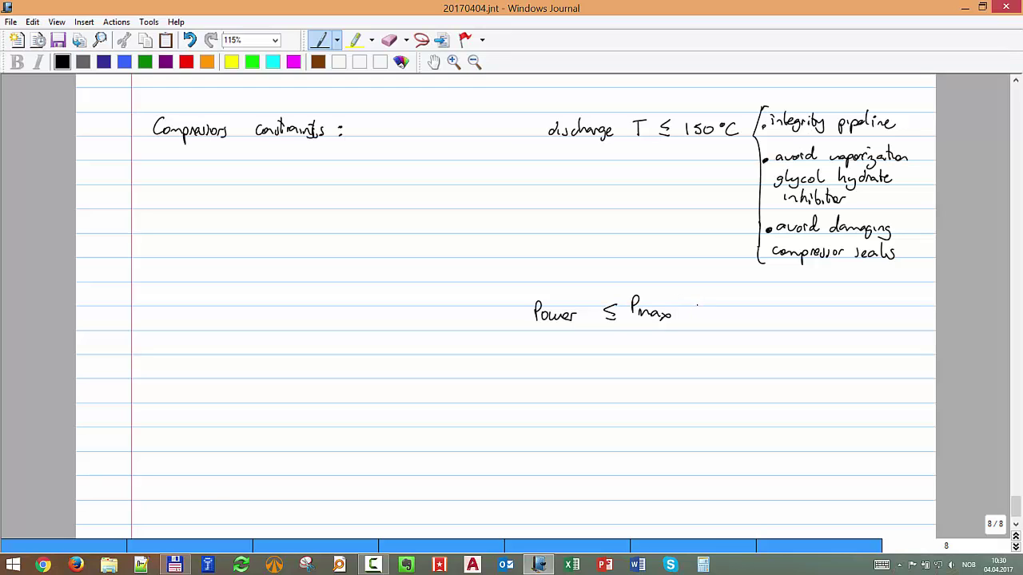
drag(699, 303, 699, 314)
mouse_move(707, 303)
mouse_down()
mouse_move(707, 315)
mouse_move(746, 306)
mouse_move(692, 319)
mouse_up()
drag(749, 297, 751, 321)
Bullet the constraints and add two more: "Psuc ≥ 10 bara {to activate seals}" and "operational speed".
scroll(506, 300, down, 1)
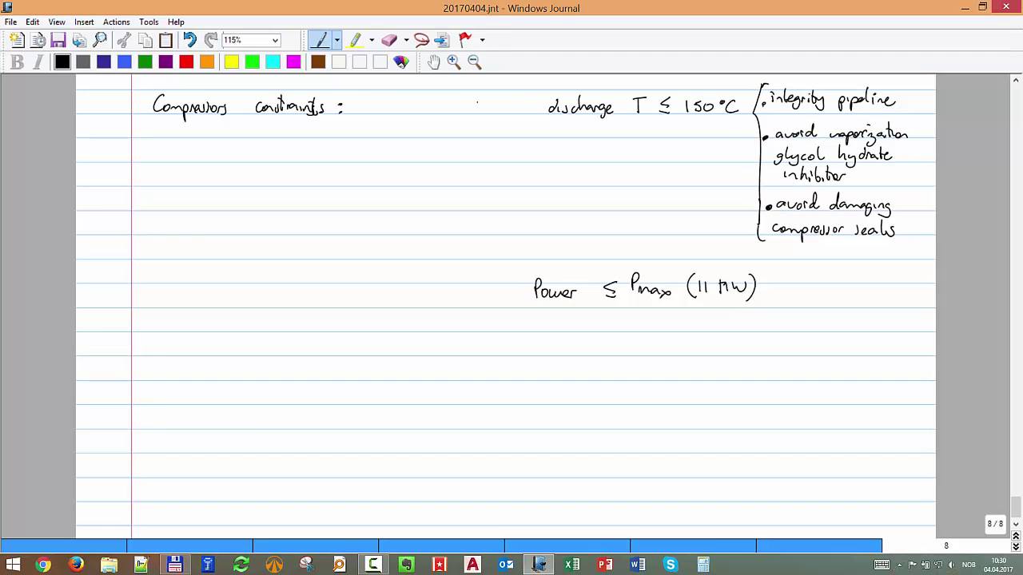
click(496, 109)
click(489, 349)
mouse_move(518, 355)
mouse_down()
mouse_move(524, 339)
mouse_move(547, 352)
mouse_up()
drag(557, 341, 557, 349)
drag(557, 351, 585, 351)
drag(596, 343, 684, 374)
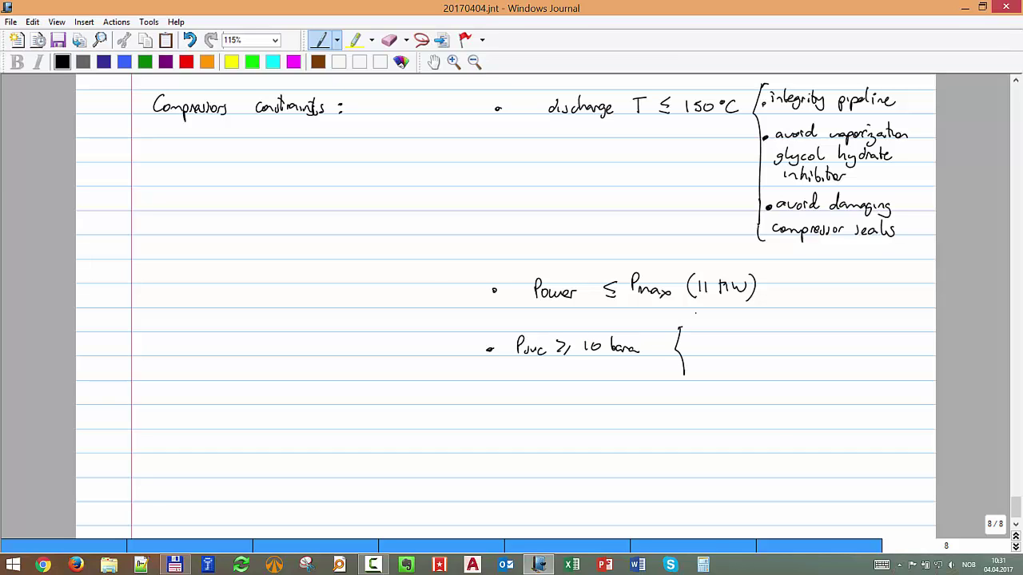
mouse_move(690, 330)
mouse_down()
mouse_move(815, 328)
mouse_move(838, 379)
mouse_up()
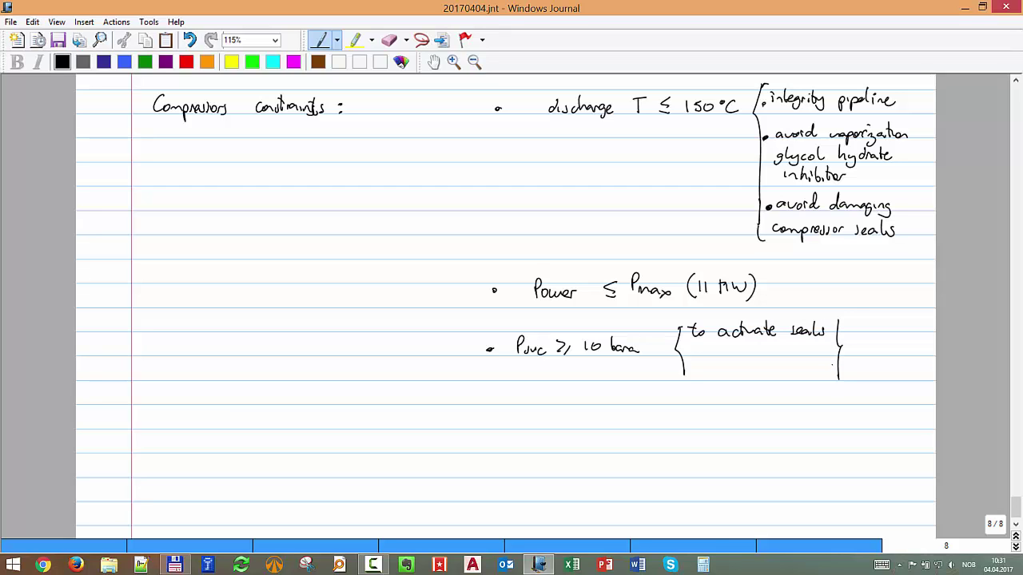
scroll(831, 366, down, 1)
mouse_move(483, 375)
mouse_down()
mouse_move(521, 379)
mouse_move(549, 366)
mouse_move(577, 377)
mouse_move(587, 368)
mouse_move(614, 389)
mouse_move(647, 362)
mouse_up()
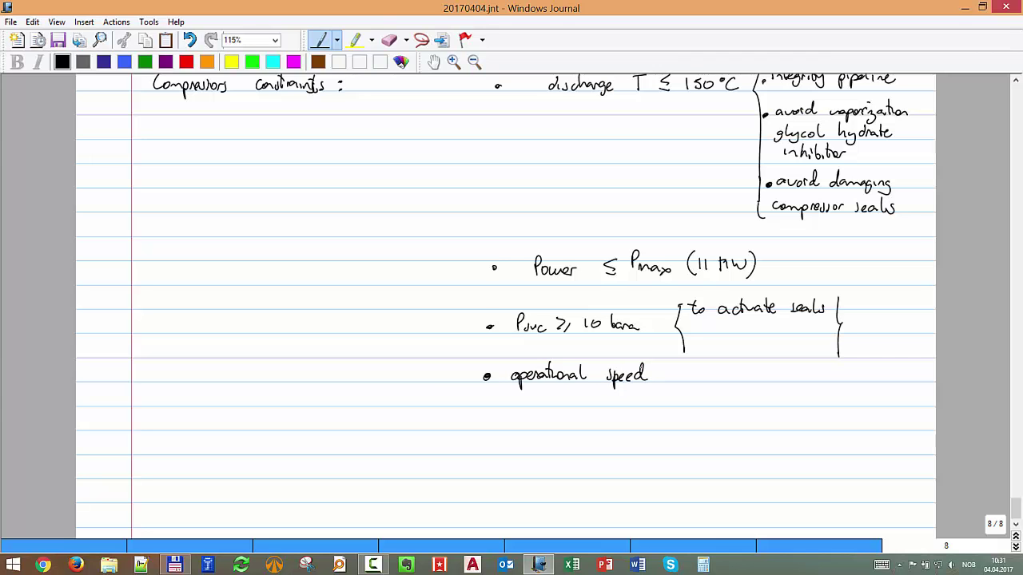
Open Subsea_compression_Snohvit.xls from the 20170404 folder in Total Commander and show its Data Compressor sheet.
click(174, 565)
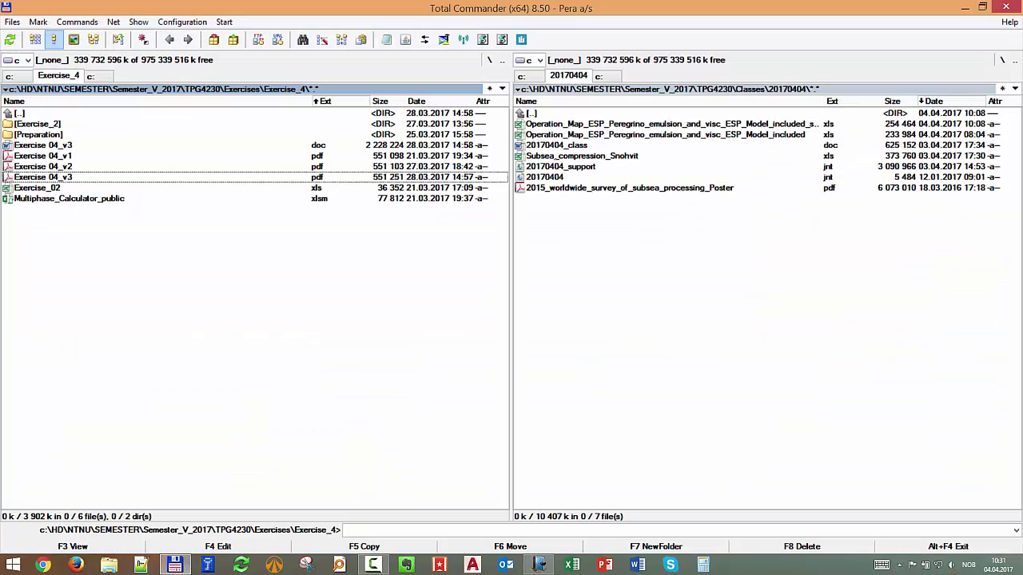
click(582, 156)
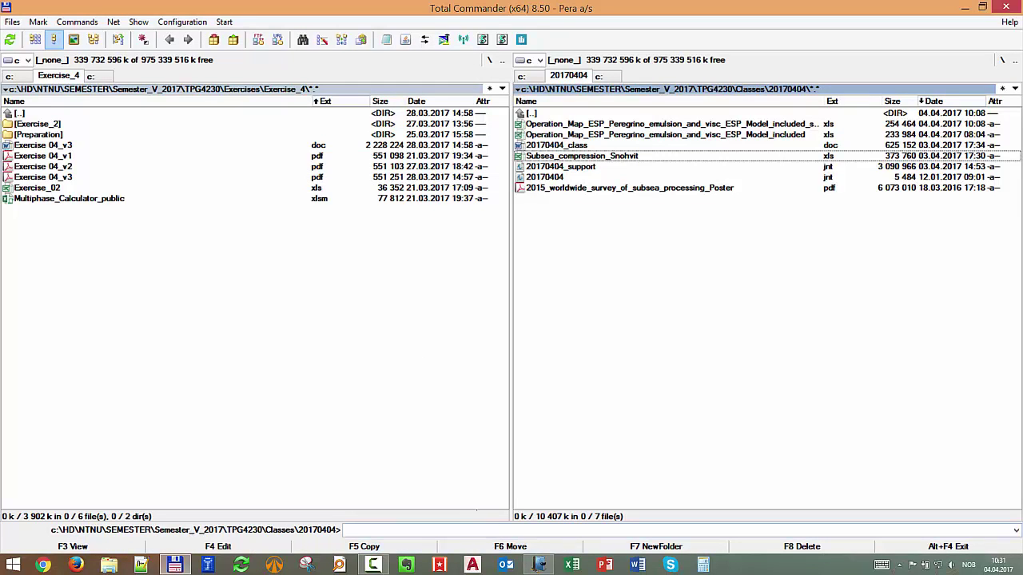
key(Return)
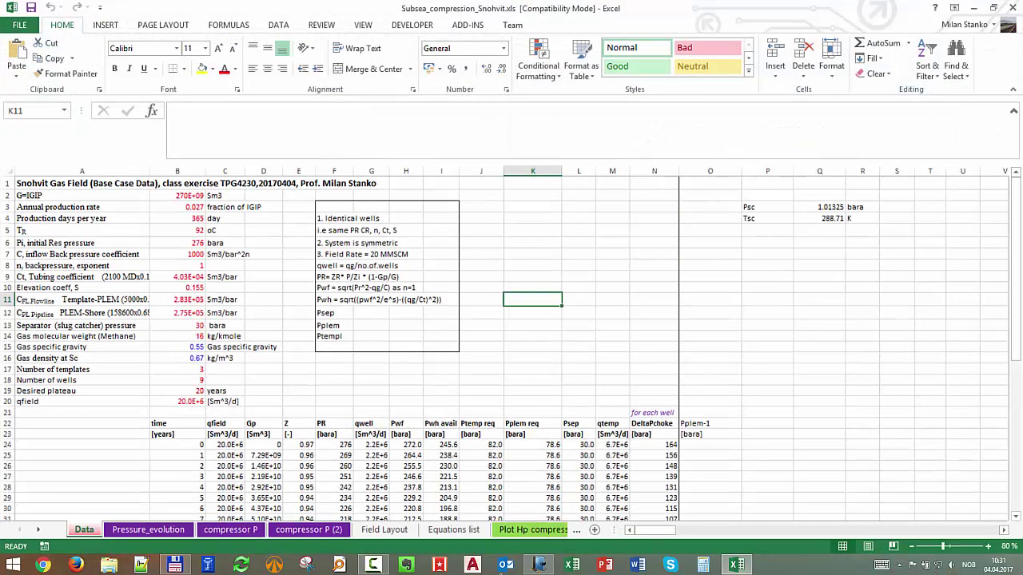
key(ctrl+Page_Down)
key(ctrl+Page_Down)
key(ctrl+Page_Down)
key(ctrl+Page_Down)
key(ctrl+Page_Down)
key(ctrl+Page_Down)
key(ctrl+Page_Down)
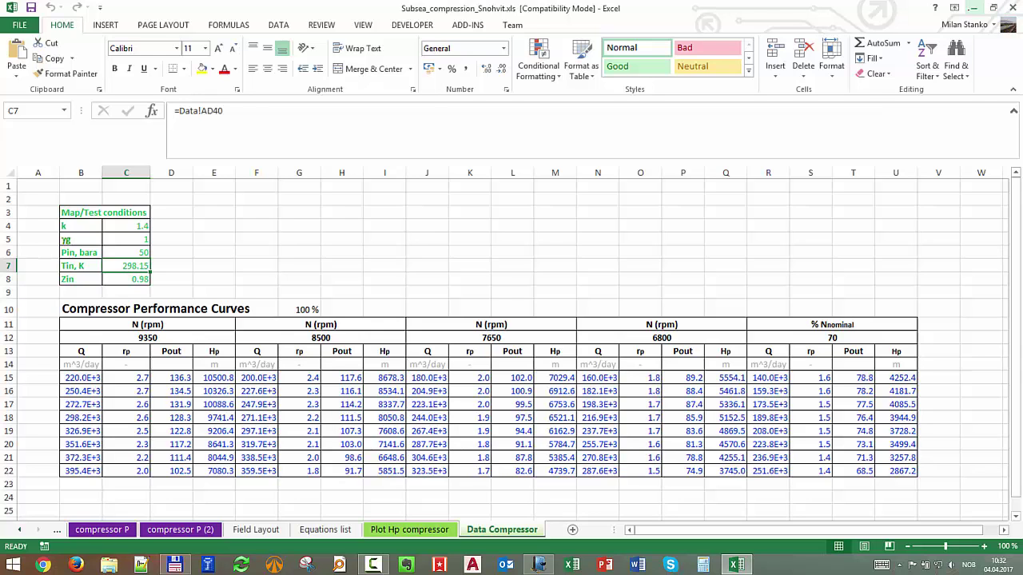
Return to Windows Journal and write the range "9350 — 6800 rpm" beside "operational speed".
click(970, 7)
click(538, 565)
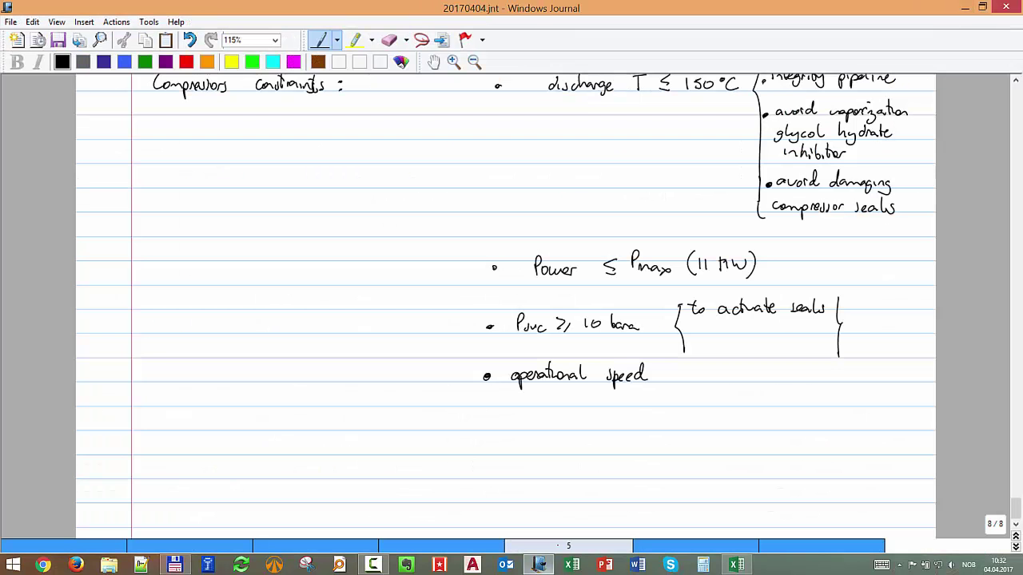
drag(698, 366, 705, 378)
drag(722, 366, 714, 379)
drag(730, 369, 777, 374)
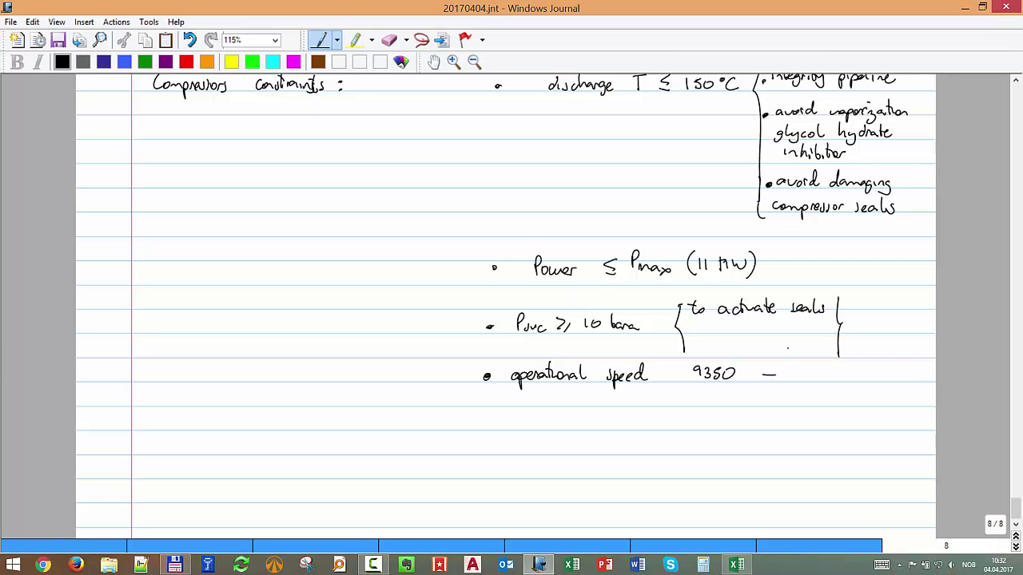
click(735, 565)
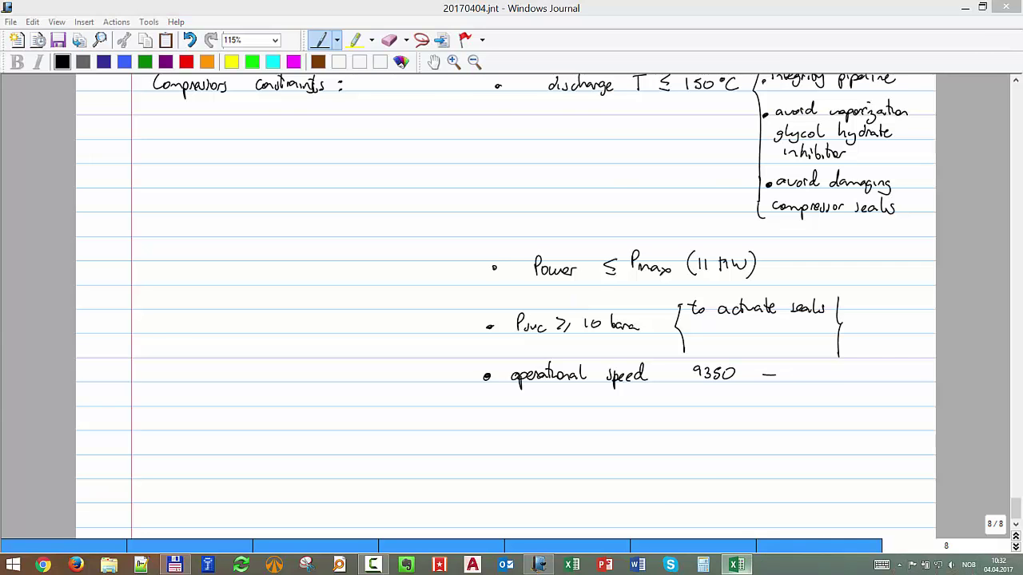
click(735, 565)
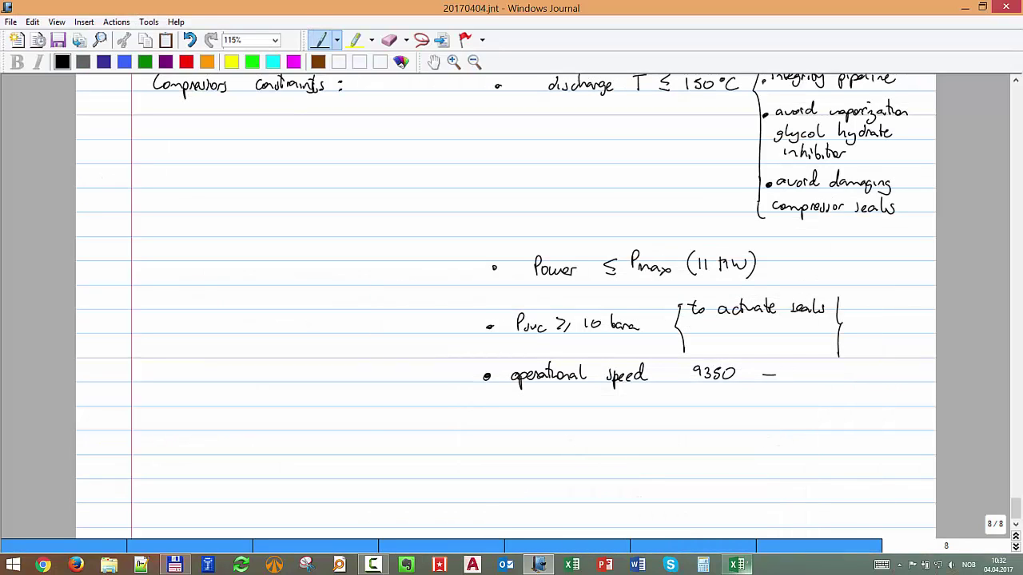
drag(796, 369, 816, 373)
drag(827, 371, 883, 380)
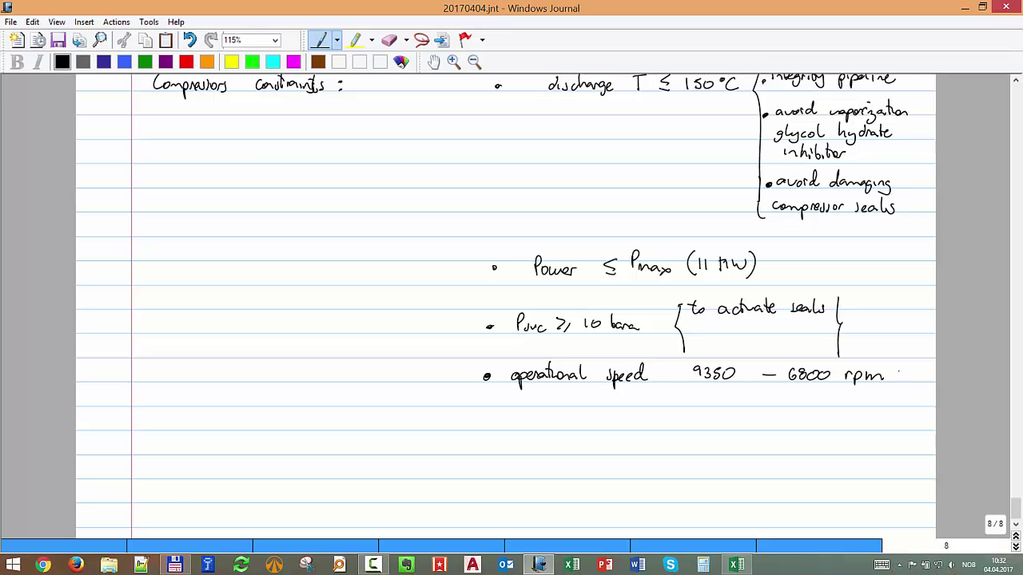
Write "qmin ≤ q ≤ qmax" below the speed constraint and draw both flow limits as red lines across the black Hp–qac curves.
mouse_move(529, 413)
mouse_down()
mouse_move(535, 425)
mouse_move(452, 427)
mouse_move(475, 424)
mouse_up()
mouse_move(564, 409)
mouse_down()
mouse_move(554, 426)
mouse_move(587, 415)
mouse_move(581, 430)
mouse_move(626, 428)
mouse_up()
scroll(506, 302, up, 15)
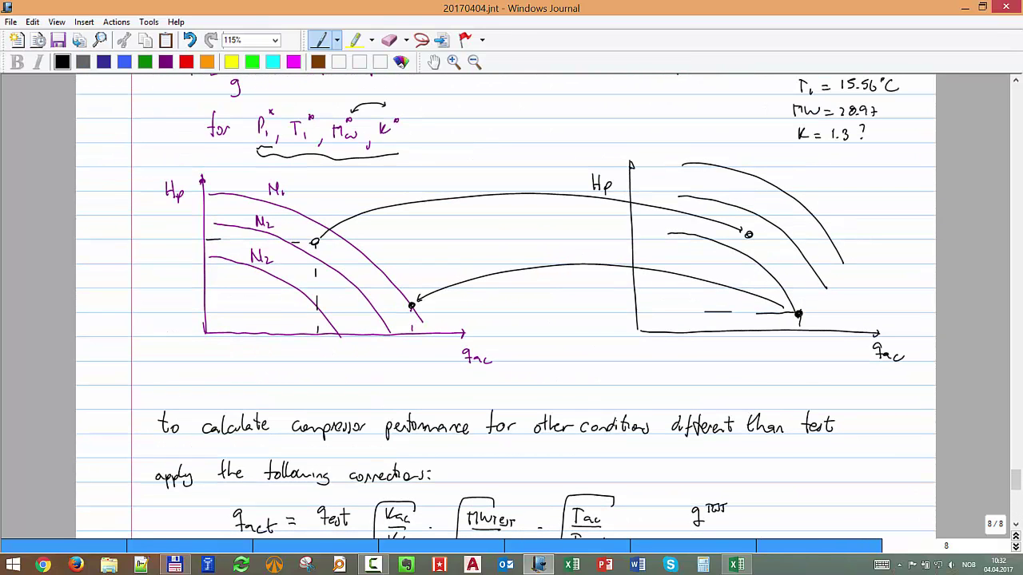
click(186, 61)
mouse_move(655, 298)
mouse_down()
mouse_move(651, 310)
mouse_move(703, 145)
mouse_up()
drag(755, 306, 853, 219)
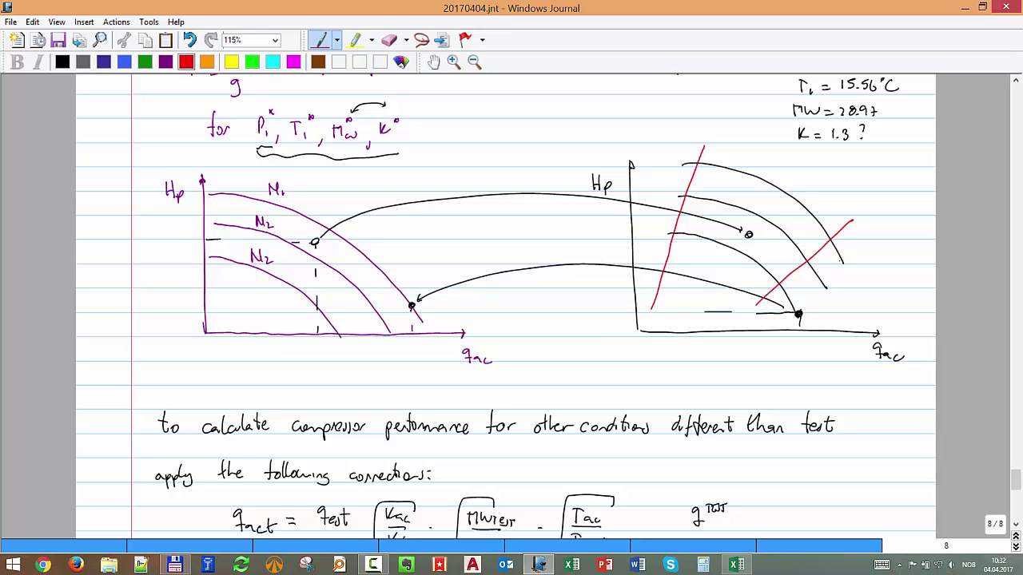
Trim the black Hp curves beyond the red maximum-flow line and label that line "sonic" in red.
mouse_move(810, 266)
mouse_down()
mouse_move(827, 287)
mouse_move(781, 277)
mouse_up()
click(829, 238)
drag(852, 209, 863, 189)
drag(868, 183, 904, 184)
Annotate qmax in the flow constraint with a red arrow and "sonic velocity in machine passages M = 1".
scroll(506, 303, down, 10)
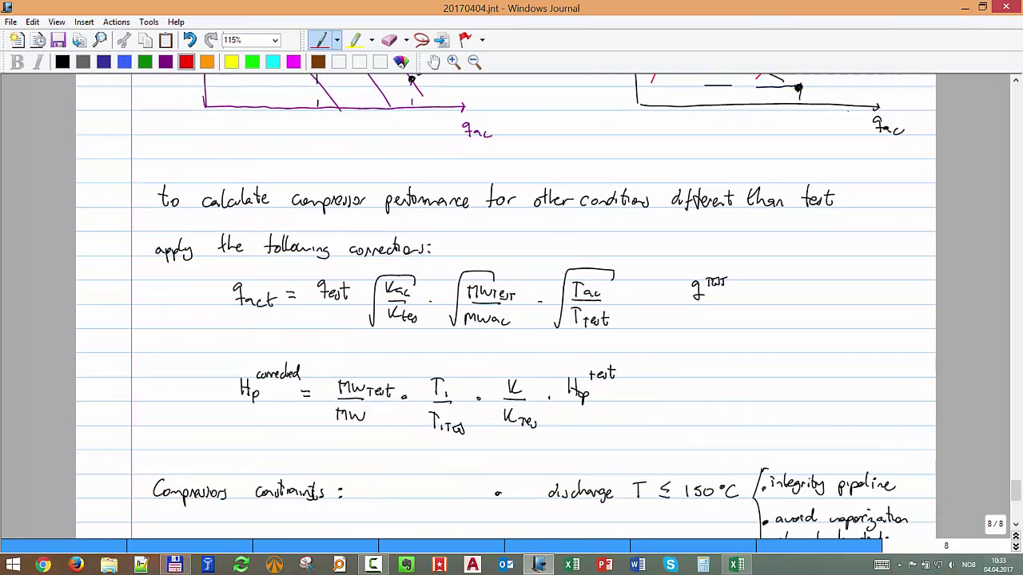
scroll(505, 306, down, 5)
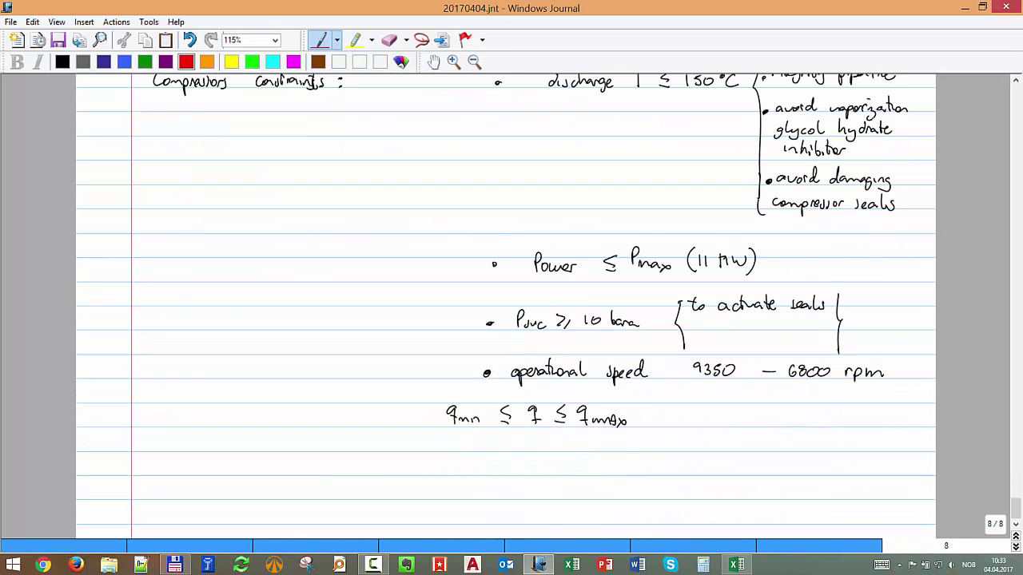
mouse_move(615, 433)
mouse_down()
mouse_move(616, 444)
mouse_move(656, 450)
mouse_up()
mouse_move(660, 443)
mouse_down()
mouse_move(747, 455)
mouse_move(848, 444)
mouse_up()
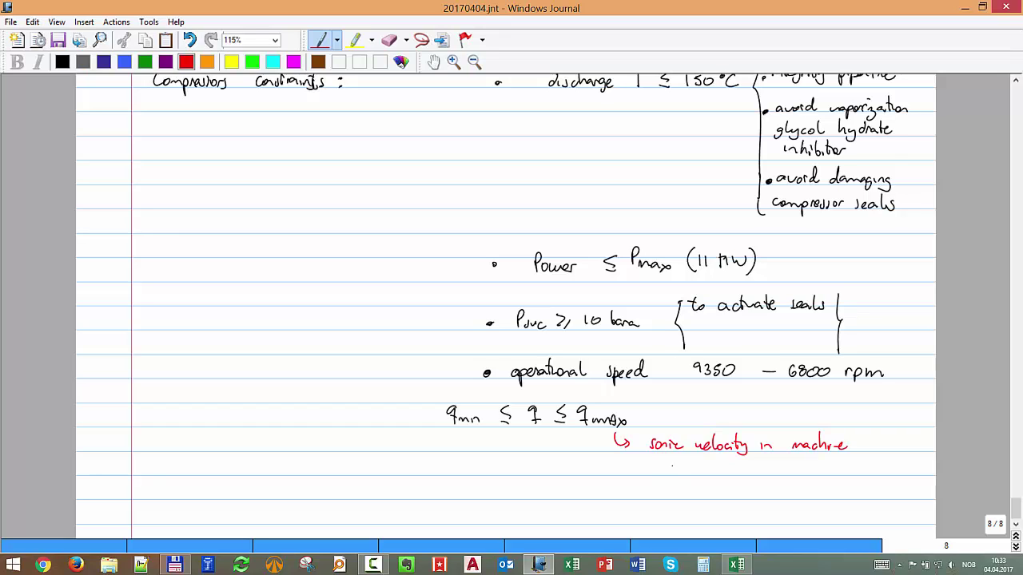
drag(672, 466, 727, 472)
mouse_move(758, 461)
mouse_down()
mouse_move(765, 472)
mouse_move(796, 471)
mouse_up()
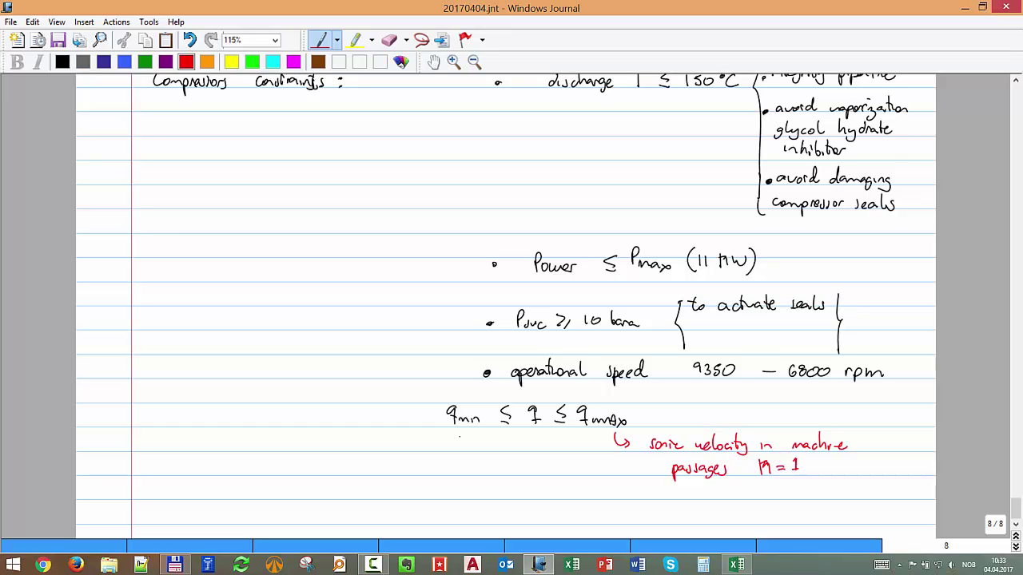
Annotate qmin in red with "surge" and the braced explanation "flow back and forth in machine (unstable)".
mouse_move(448, 440)
mouse_down()
mouse_move(484, 438)
mouse_move(426, 460)
mouse_up()
mouse_move(435, 453)
mouse_down()
mouse_move(457, 463)
mouse_move(465, 454)
mouse_up()
scroll(467, 452, up, 15)
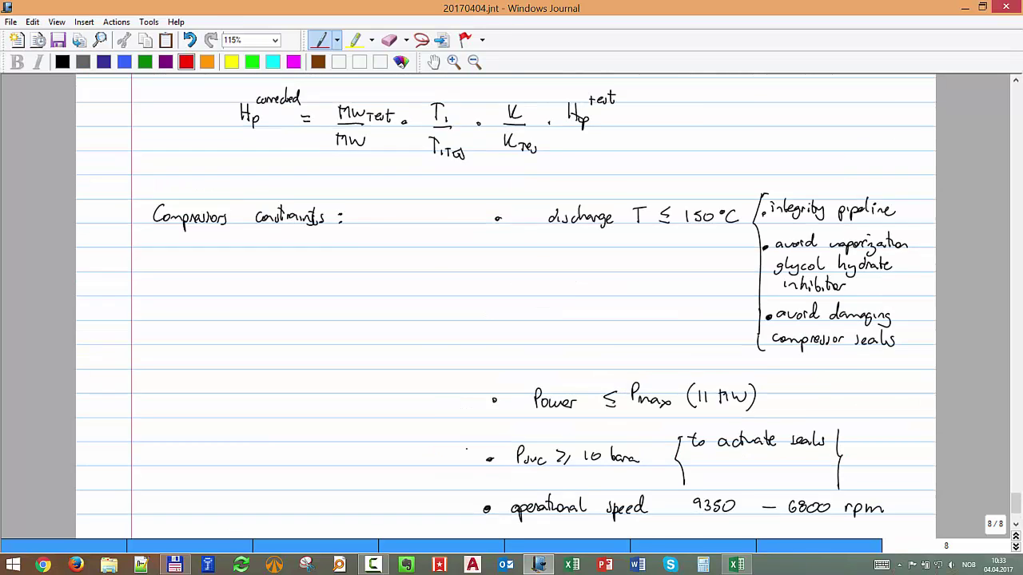
scroll(466, 449, down, 1)
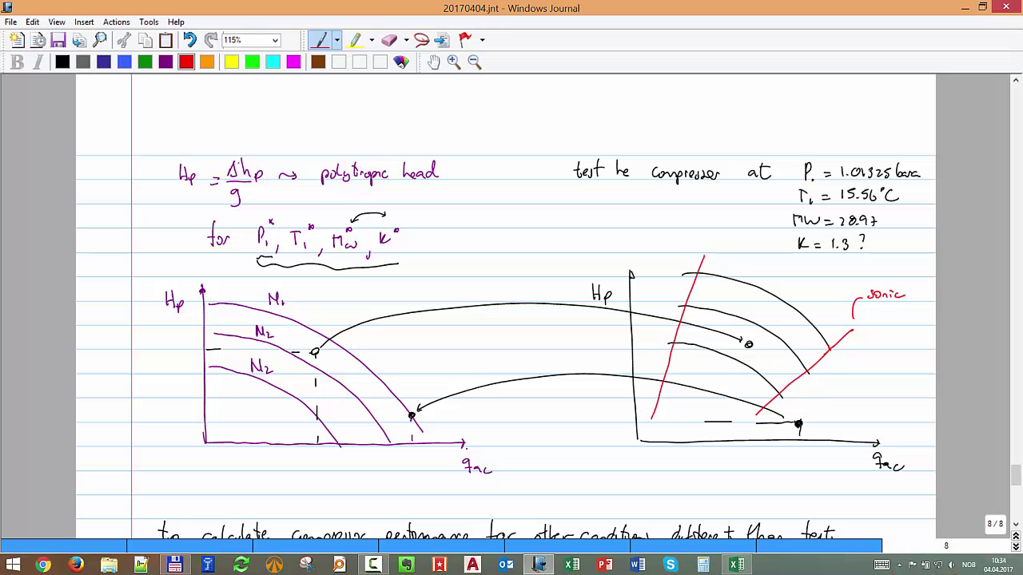
scroll(467, 453, down, 20)
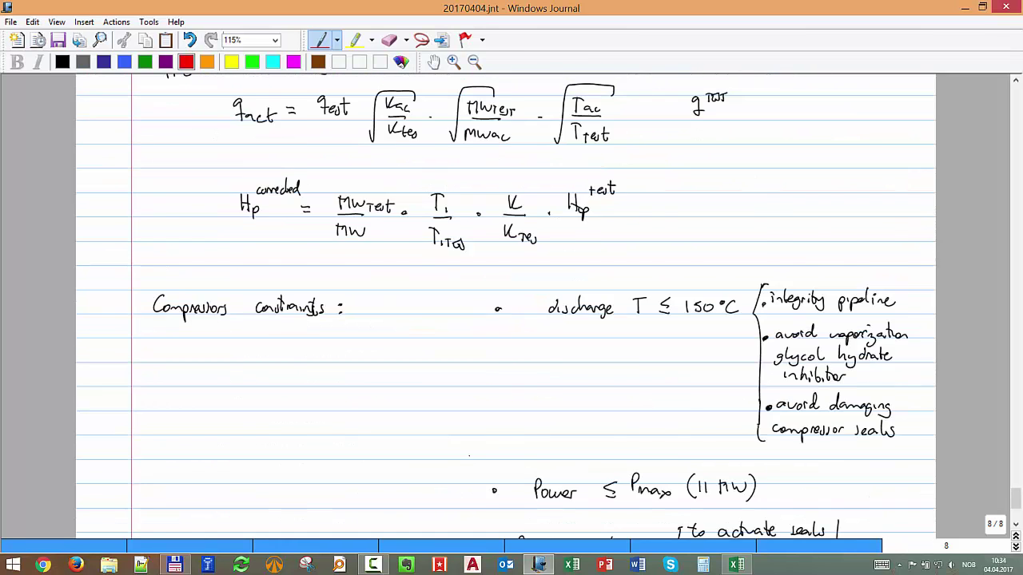
scroll(472, 451, down, 1)
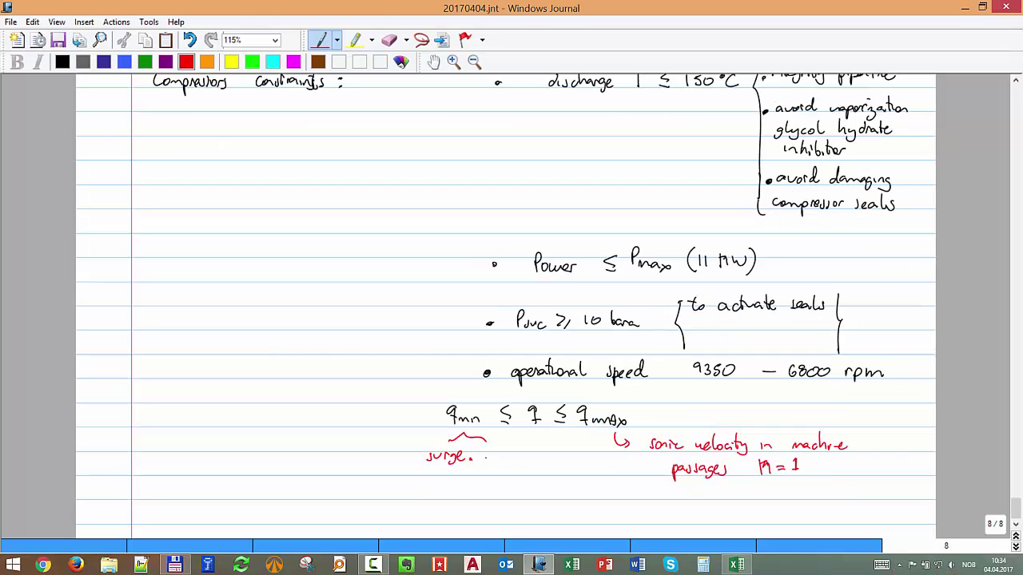
drag(483, 437, 485, 487)
mouse_move(495, 438)
mouse_down()
mouse_move(500, 449)
mouse_move(524, 445)
mouse_move(501, 468)
mouse_move(555, 465)
mouse_move(559, 452)
mouse_move(572, 468)
mouse_move(591, 456)
mouse_move(594, 467)
mouse_up()
drag(593, 460, 604, 468)
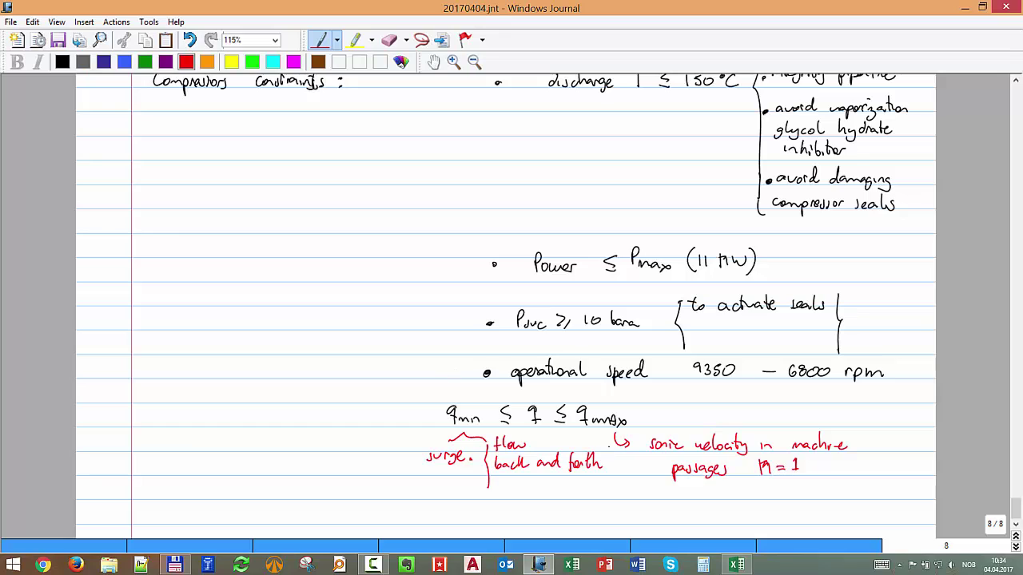
drag(494, 483, 577, 489)
mouse_move(494, 501)
mouse_down()
mouse_move(490, 516)
mouse_move(559, 516)
mouse_up()
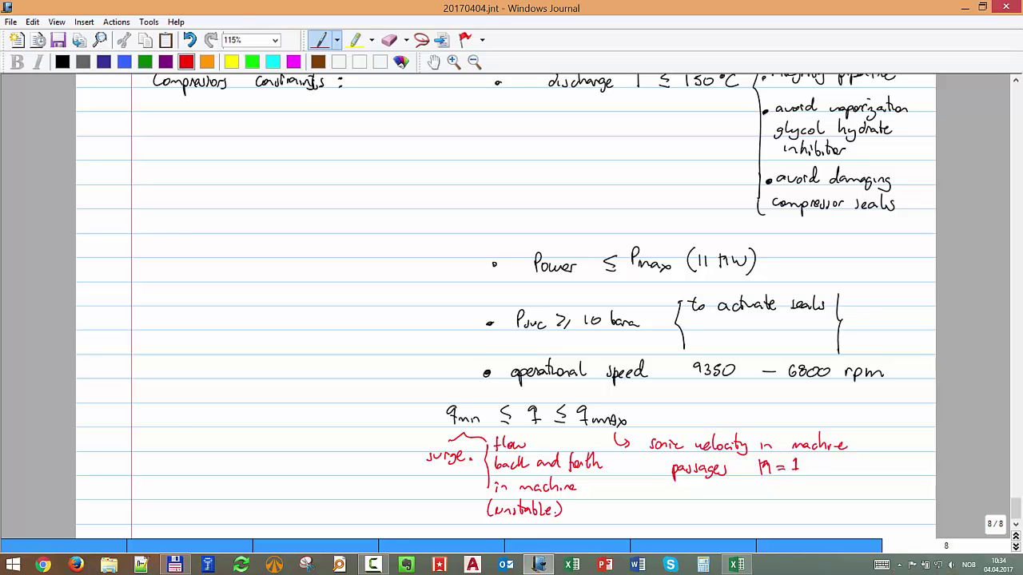
Write "another assumption ηp = const ≈ 0.7" in red below the "Compressors constraints:" heading and box the equation.
scroll(506, 306, up, 3)
scroll(506, 306, down, 2)
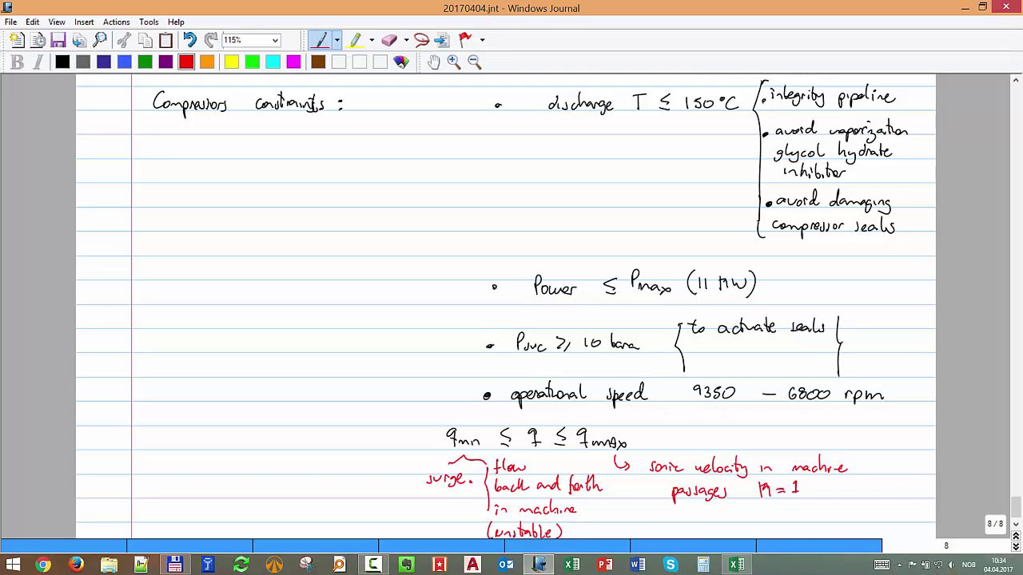
scroll(127, 208, up, 1)
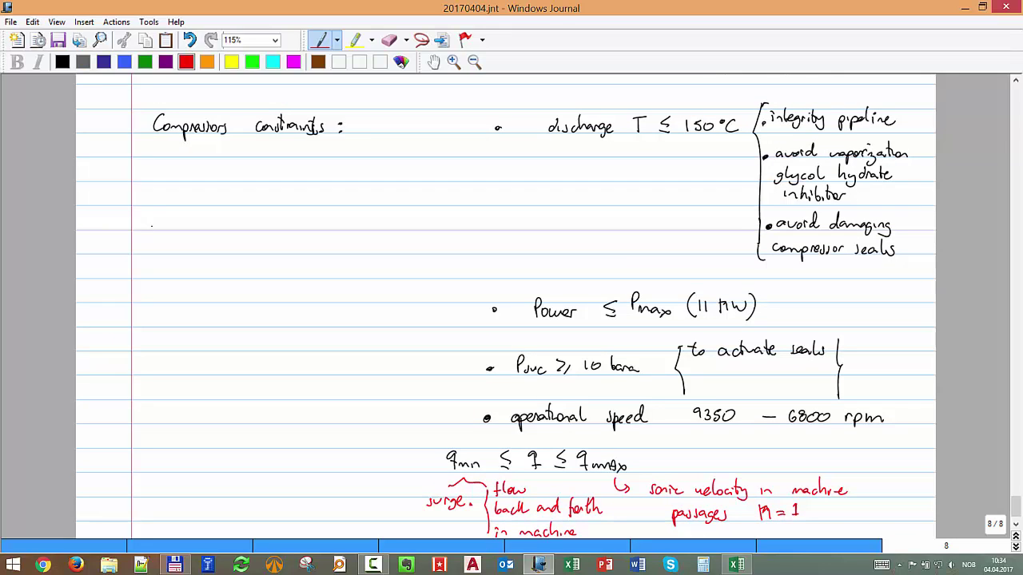
drag(147, 220, 331, 229)
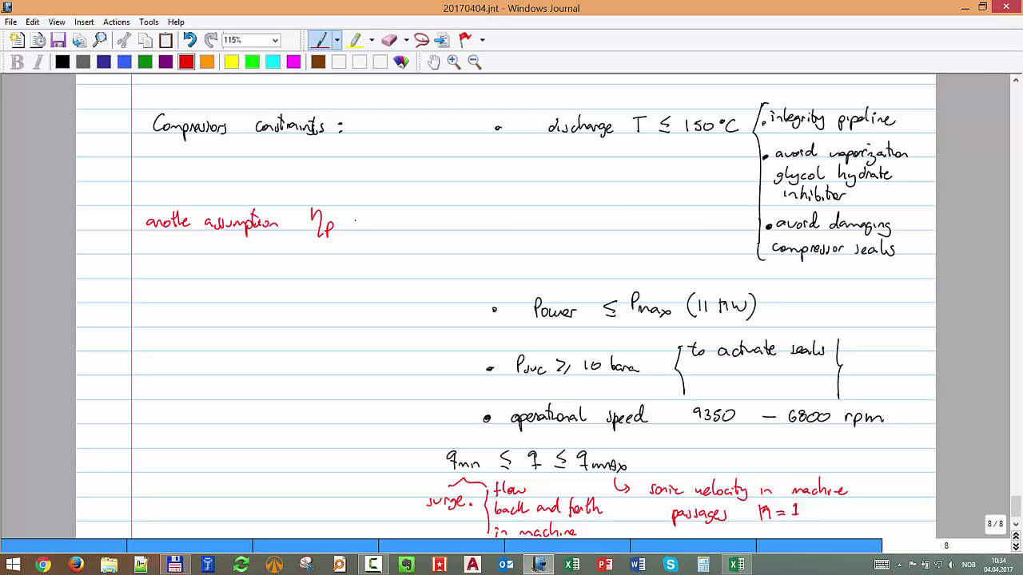
drag(344, 221, 353, 221)
drag(344, 225, 358, 225)
drag(368, 222, 393, 228)
mouse_move(386, 219)
mouse_down()
mouse_move(453, 229)
mouse_move(463, 219)
mouse_up()
click(449, 227)
mouse_move(304, 205)
mouse_down()
mouse_move(304, 247)
mouse_move(332, 202)
mouse_move(472, 202)
mouse_move(473, 238)
mouse_up()
drag(304, 246, 471, 241)
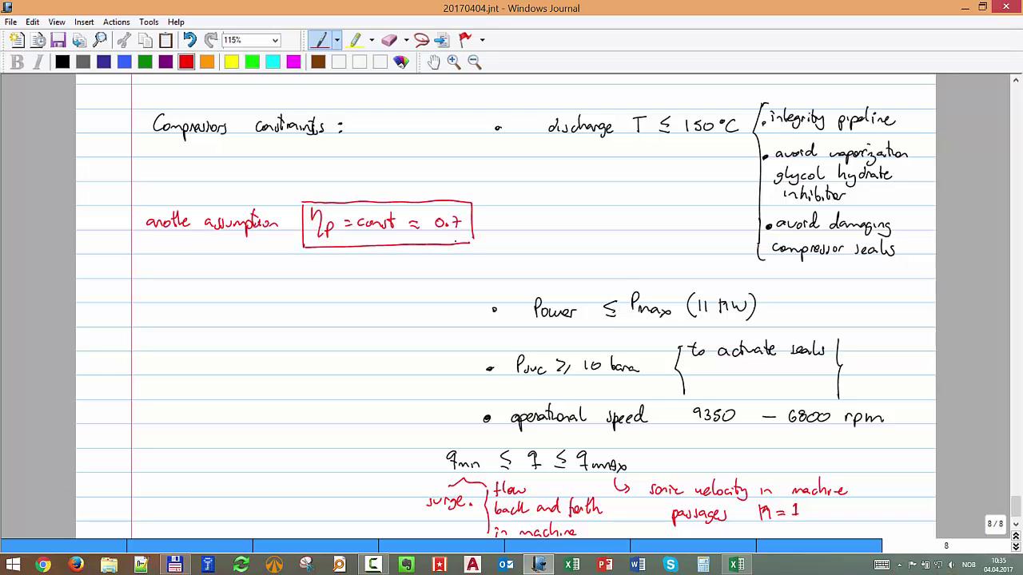
Write "in reality ηp = f(qact)" in red below the boxed efficiency assumption, redoing the miswritten strokes.
mouse_move(173, 266)
mouse_down()
mouse_move(187, 276)
mouse_move(242, 272)
mouse_up()
drag(242, 270, 266, 313)
drag(270, 307, 278, 307)
mouse_move(270, 311)
mouse_down()
mouse_move(276, 323)
mouse_move(300, 298)
mouse_up()
key(ctrl+z)
key(ctrl+z)
drag(290, 303, 300, 303)
mouse_move(314, 286)
mouse_down()
mouse_move(310, 309)
mouse_move(316, 297)
mouse_move(327, 307)
mouse_up()
drag(342, 291, 338, 309)
drag(350, 299, 352, 305)
mouse_move(360, 293)
mouse_down()
mouse_move(361, 307)
mouse_move(366, 297)
mouse_up()
drag(372, 284, 378, 308)
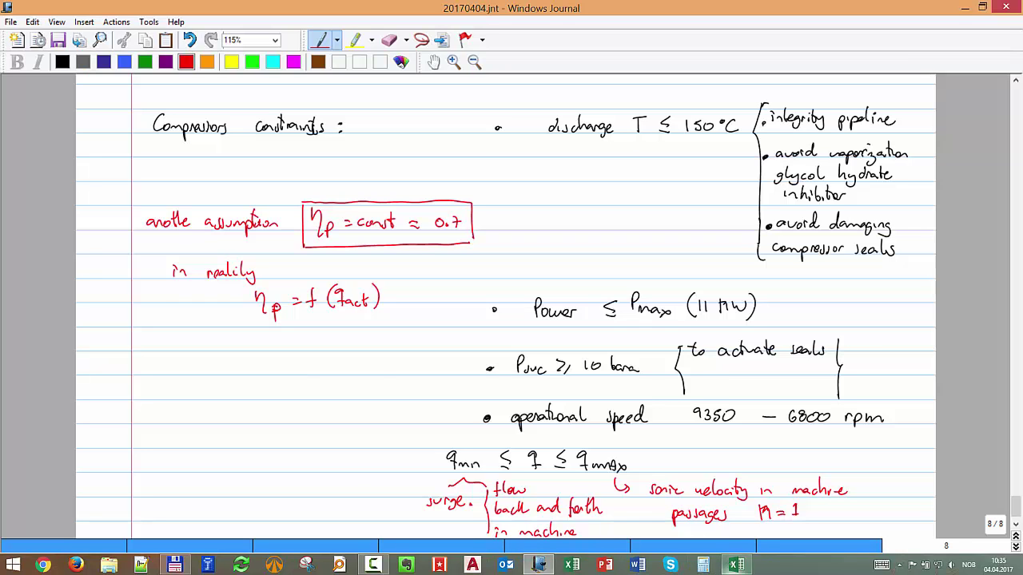
Switch to the Snøhvit workbook in Excel and select the DeltaPchoke cell for year 20.8 on the Data sheet.
key(alt+Tab)
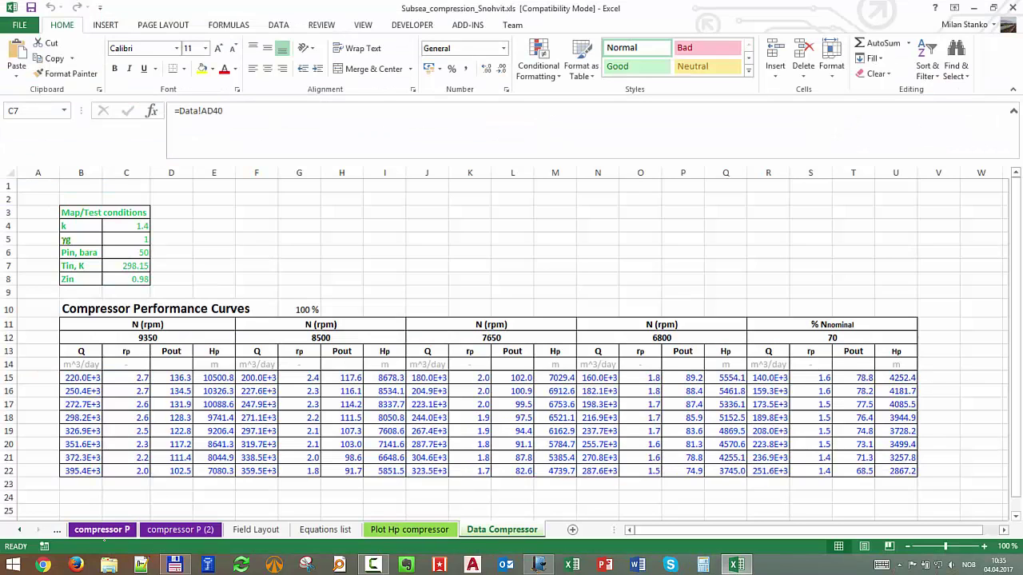
click(20, 530)
click(19, 530)
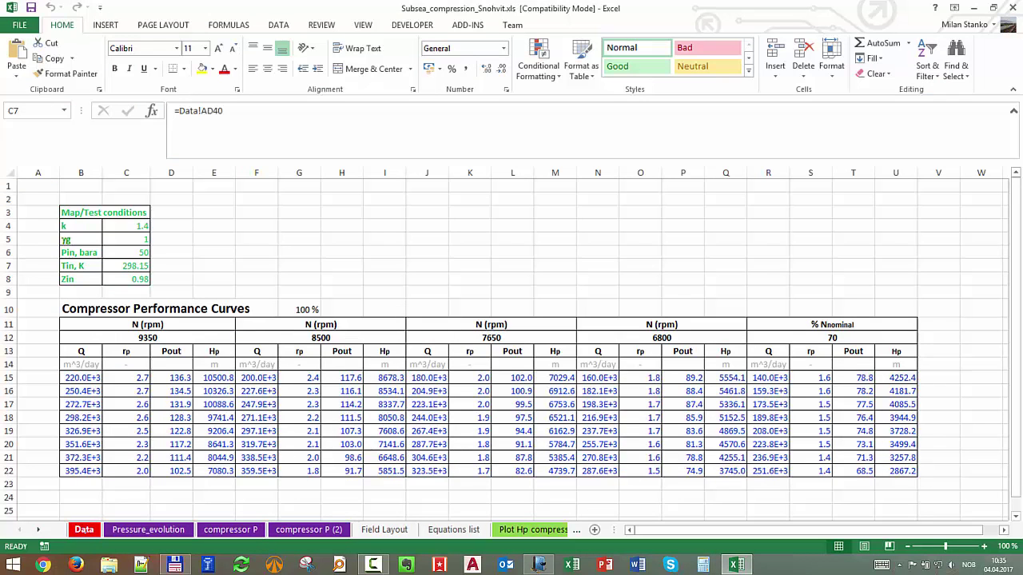
click(84, 529)
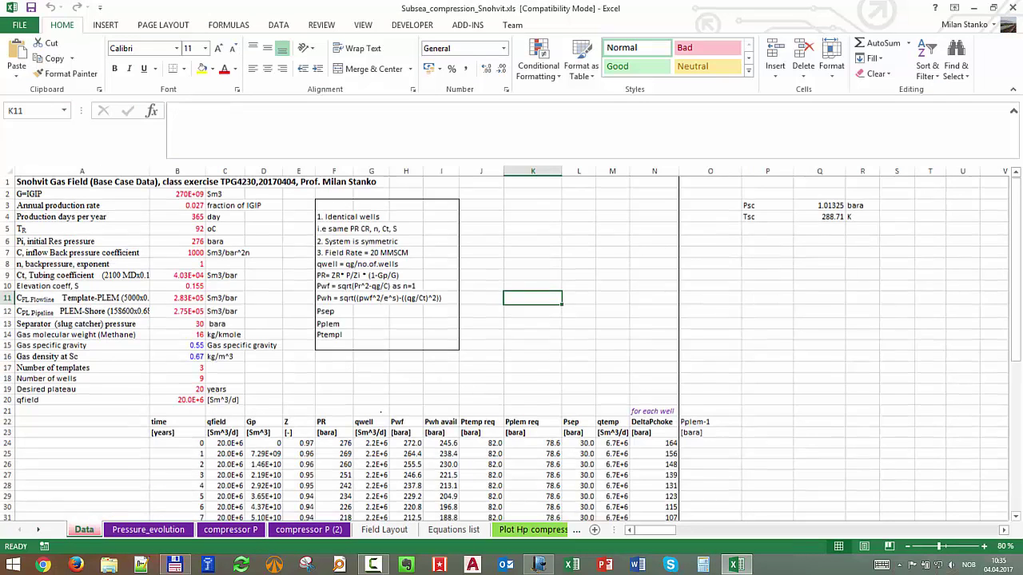
scroll(675, 405, down, 8)
click(673, 395)
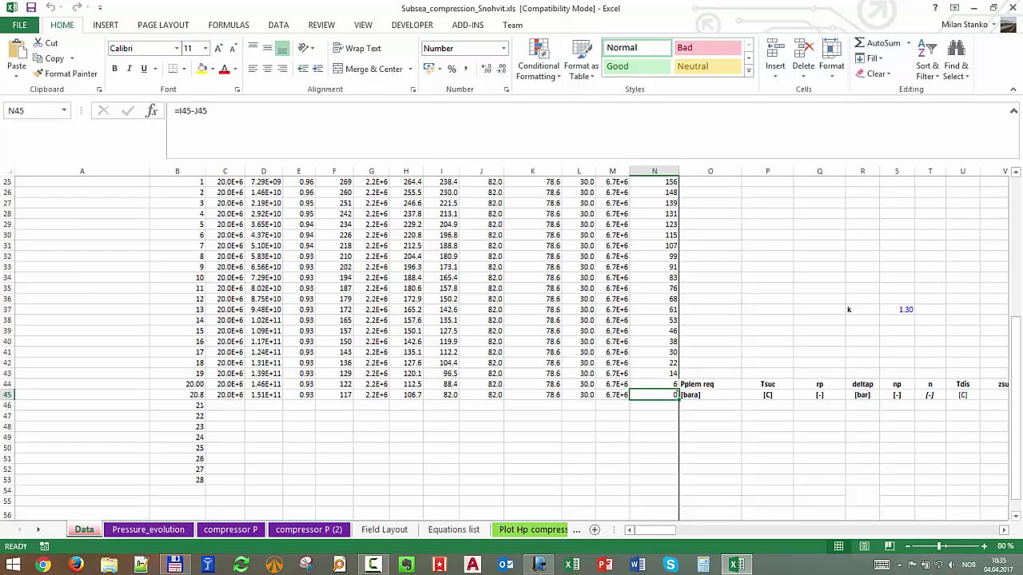
Switch to the lecture notes in Windows Journal and go to the blank page 9.
scroll(678, 397, up, 7)
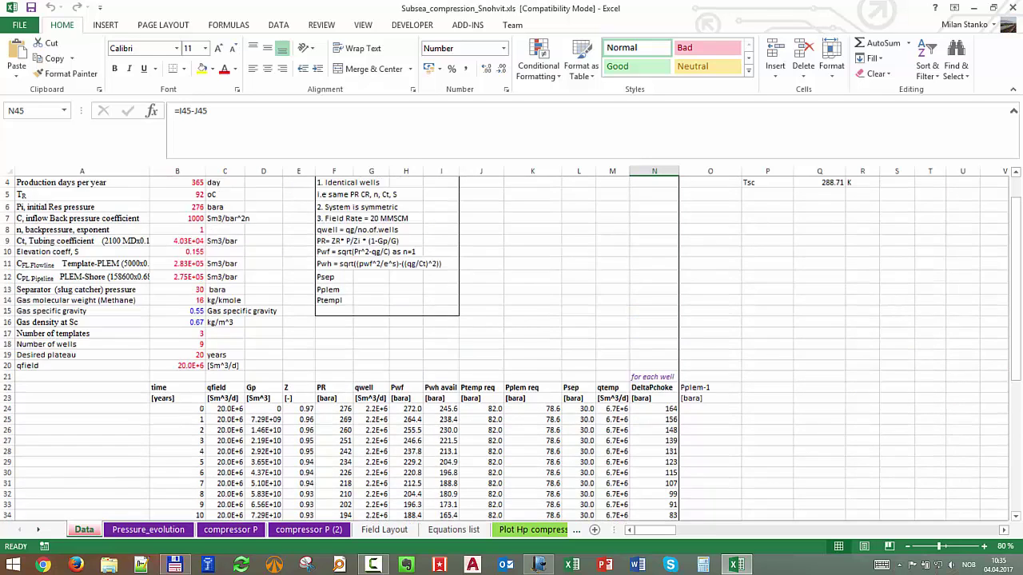
scroll(678, 397, down, 5)
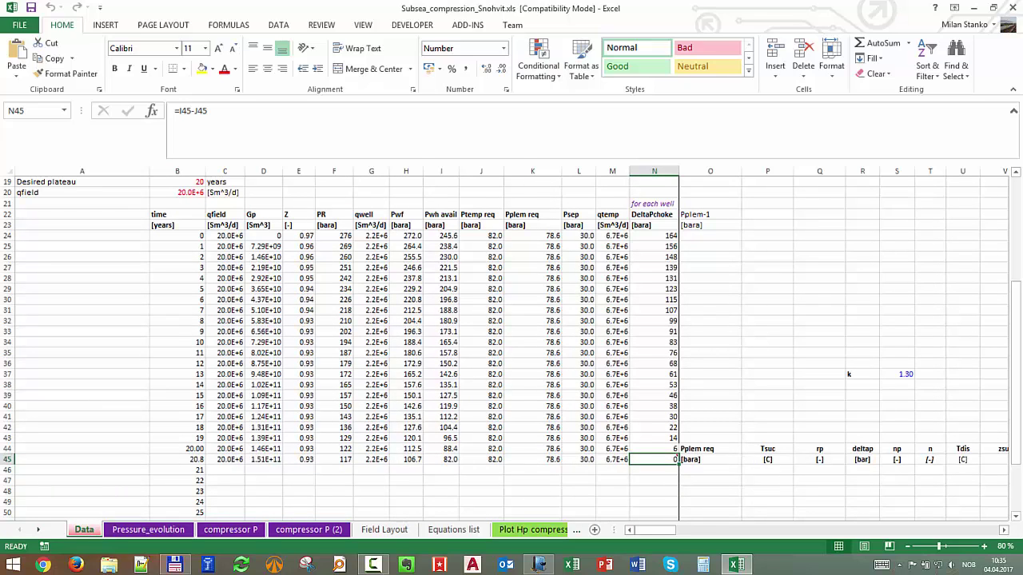
click(538, 565)
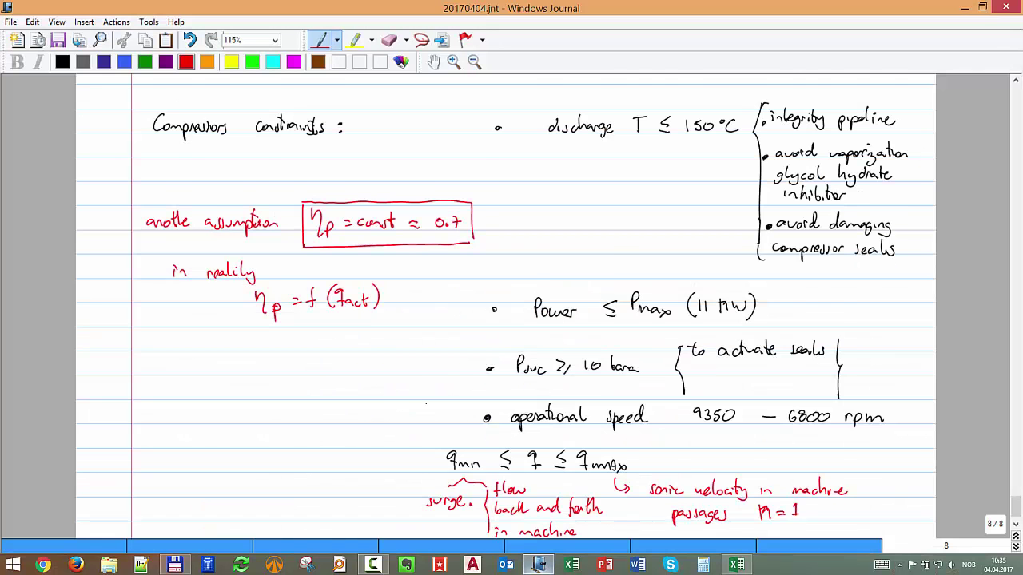
key(Page_Down)
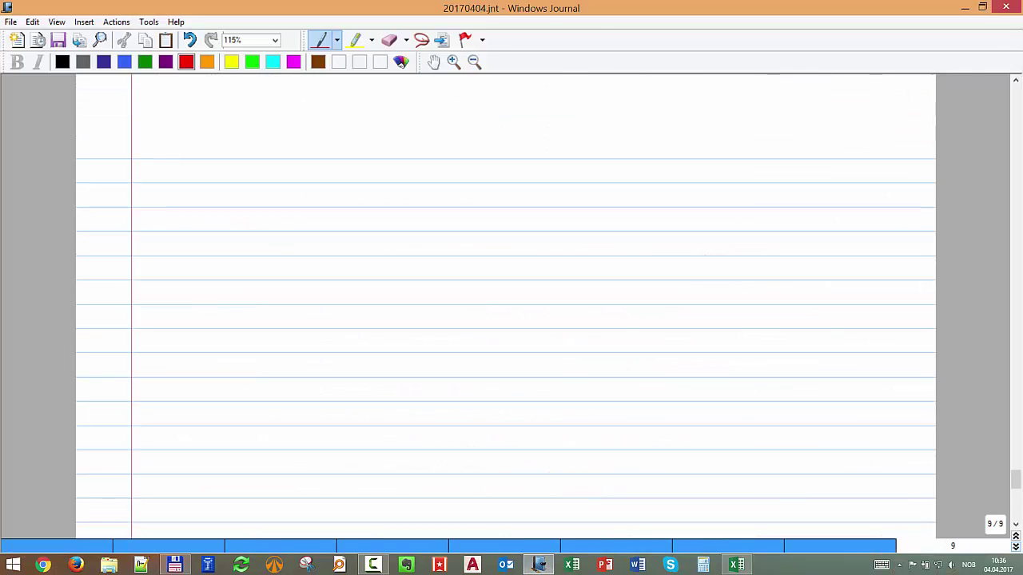
Sketch in red two choked wells joining at a template, a flowline to Pplem, and a long pipeline to the separator labelled "melkøya".
drag(204, 236, 211, 304)
drag(207, 228, 283, 209)
mouse_move(203, 186)
mouse_down()
mouse_move(281, 209)
mouse_move(408, 204)
mouse_move(413, 180)
mouse_move(444, 187)
mouse_move(455, 208)
mouse_move(798, 214)
mouse_move(838, 201)
mouse_move(814, 223)
mouse_move(826, 234)
mouse_up()
mouse_move(823, 203)
mouse_down()
mouse_move(823, 192)
mouse_move(836, 193)
mouse_up()
drag(763, 252, 862, 249)
drag(818, 168, 869, 167)
drag(871, 169, 882, 168)
right_click(737, 138)
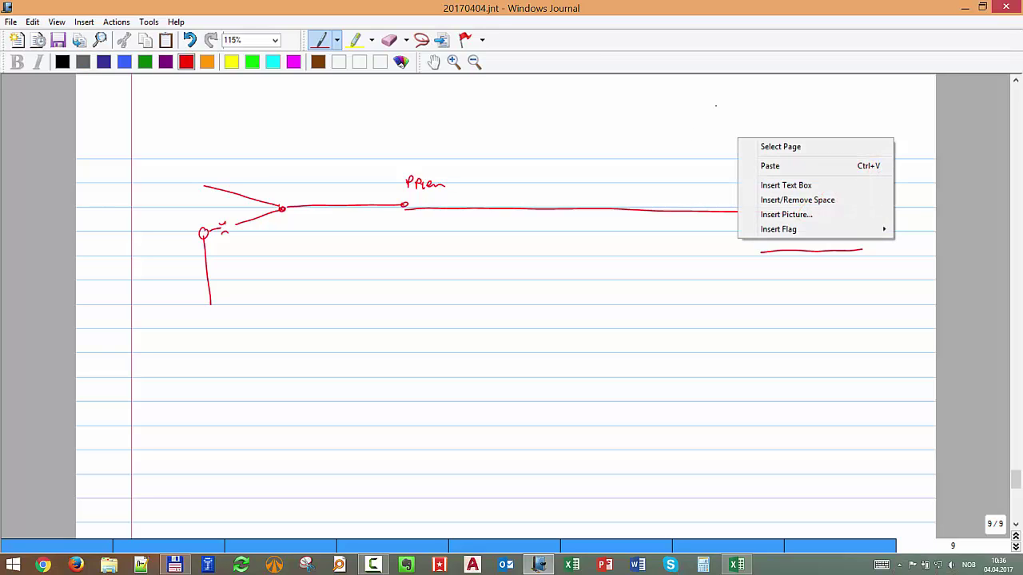
click(518, 252)
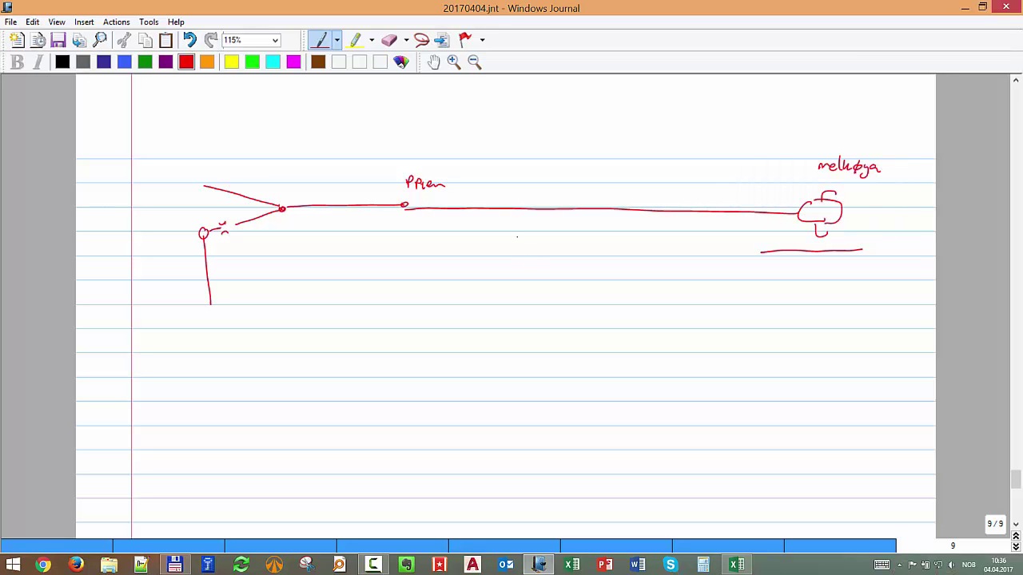
mouse_move(206, 183)
mouse_down()
mouse_move(201, 214)
mouse_move(216, 193)
mouse_up()
Erase the start of the long pipeline just after the Pplem node to open a gap.
click(433, 61)
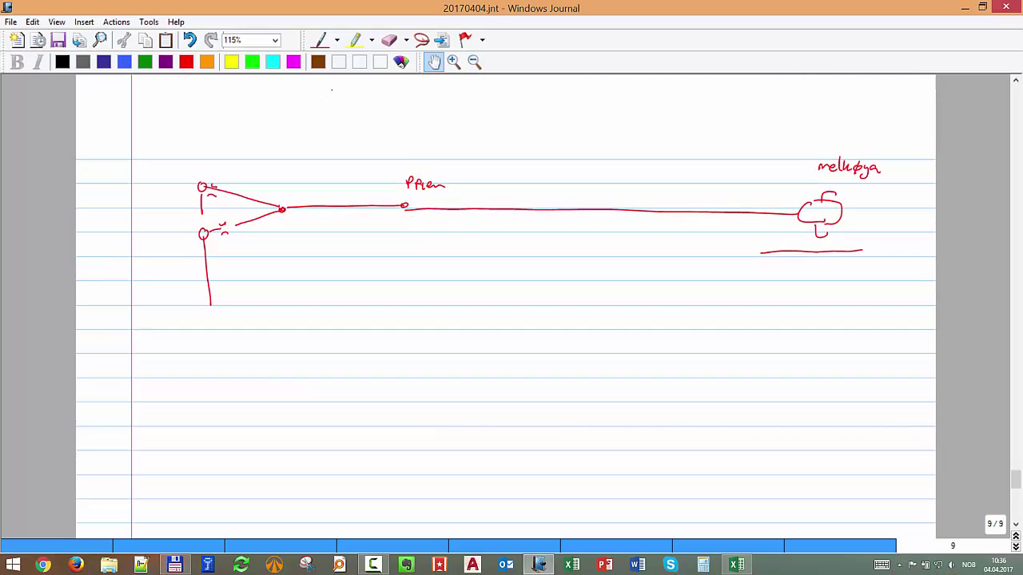
click(389, 40)
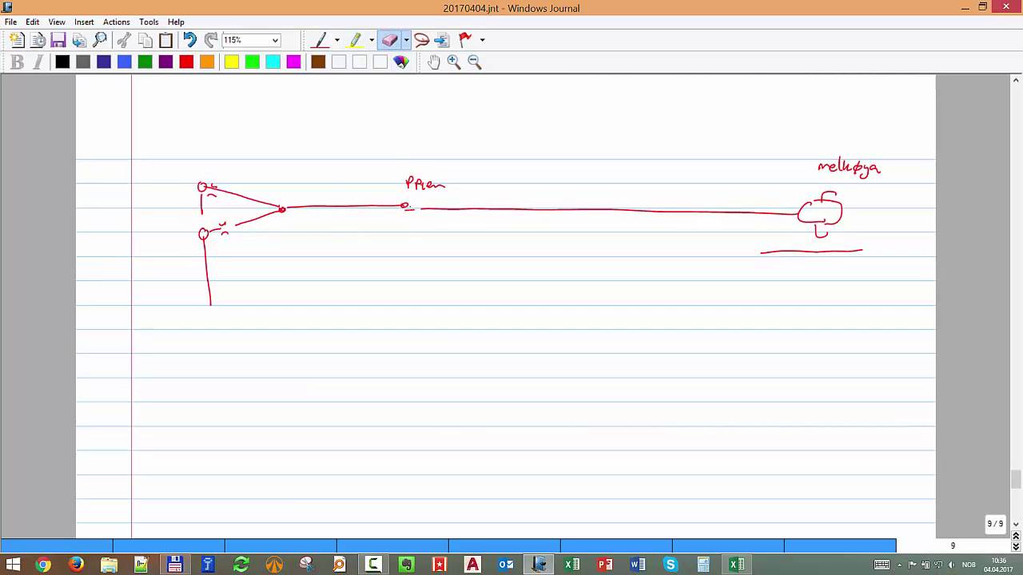
mouse_move(432, 210)
mouse_down()
mouse_move(451, 210)
mouse_move(404, 205)
mouse_up()
Draw in red a second template with three wells connected to Pplem, and add a third well to the first template.
click(320, 40)
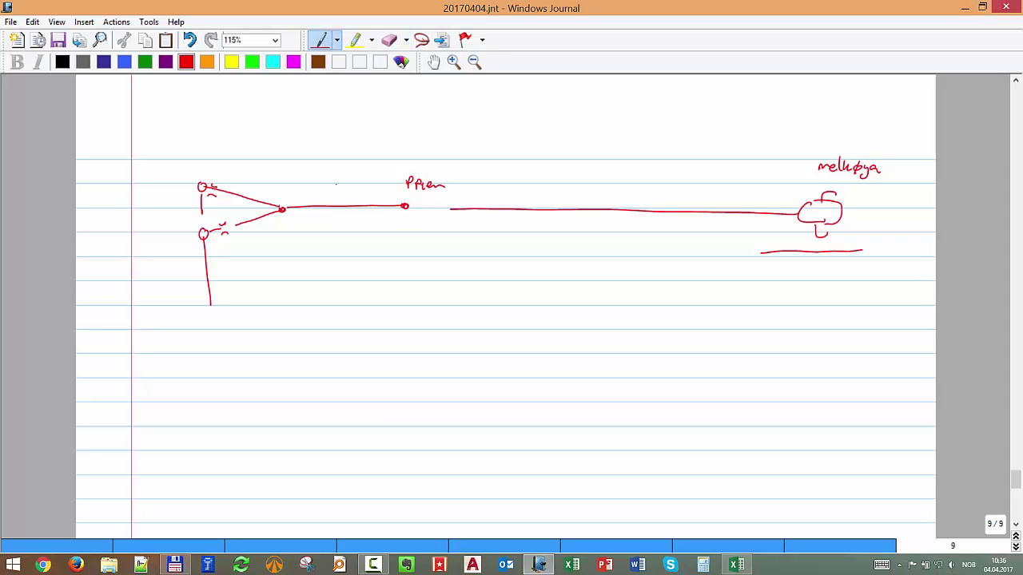
drag(349, 157, 404, 204)
mouse_move(349, 134)
mouse_down()
mouse_move(349, 158)
mouse_move(318, 163)
mouse_move(324, 139)
mouse_move(318, 159)
mouse_up()
drag(316, 170, 316, 183)
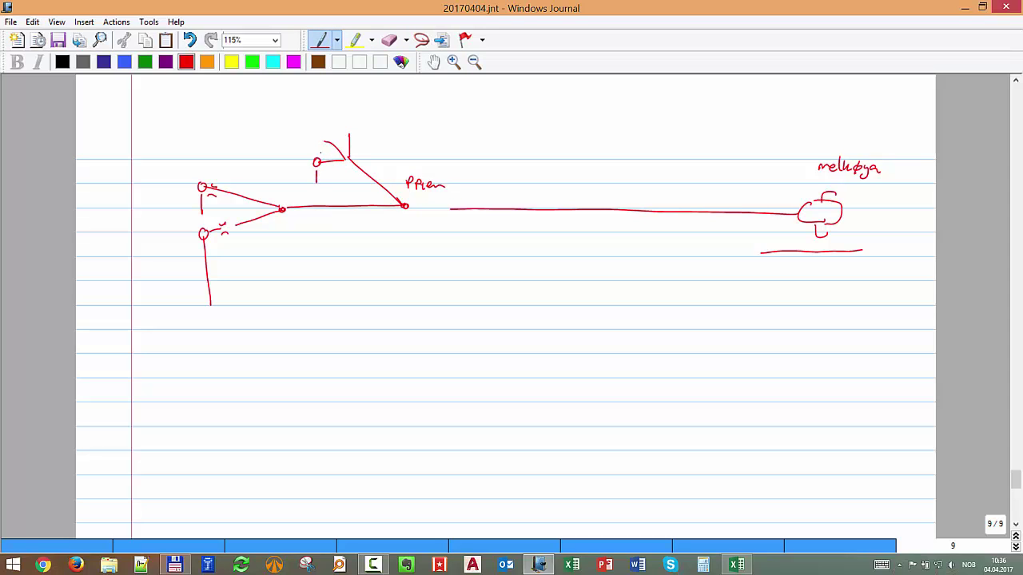
mouse_move(324, 137)
mouse_down()
mouse_move(348, 131)
mouse_move(349, 146)
mouse_up()
drag(280, 205, 235, 168)
drag(237, 175, 238, 185)
Draw a red compressor box between Pplem and the pipeline, with a tick on the flowline and a vertical stroke below the box.
drag(420, 201, 420, 221)
mouse_move(420, 200)
mouse_down()
mouse_move(448, 200)
mouse_move(446, 222)
mouse_move(428, 221)
mouse_up()
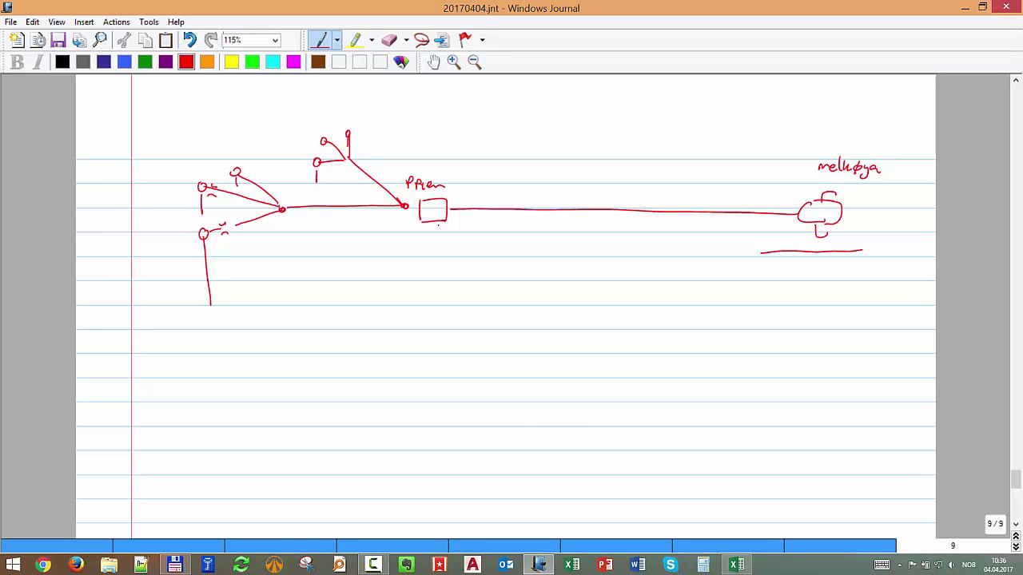
drag(311, 202, 311, 215)
drag(432, 232, 430, 255)
click(432, 62)
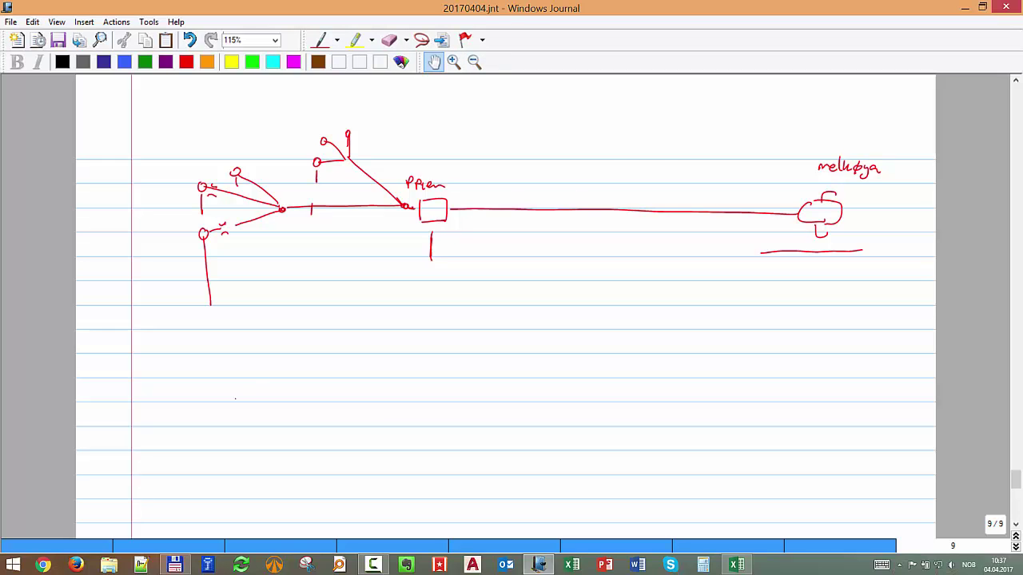
Switch to the Snøhvit workbook in Excel and fill the qfield and Gp formulas down to the year 21 row.
scroll(235, 398, down, 2)
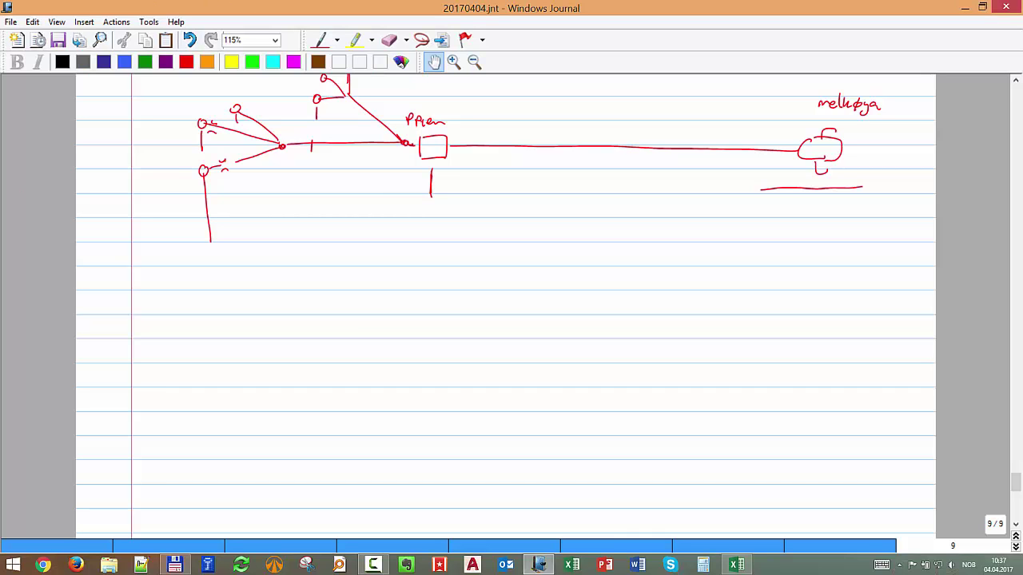
click(965, 7)
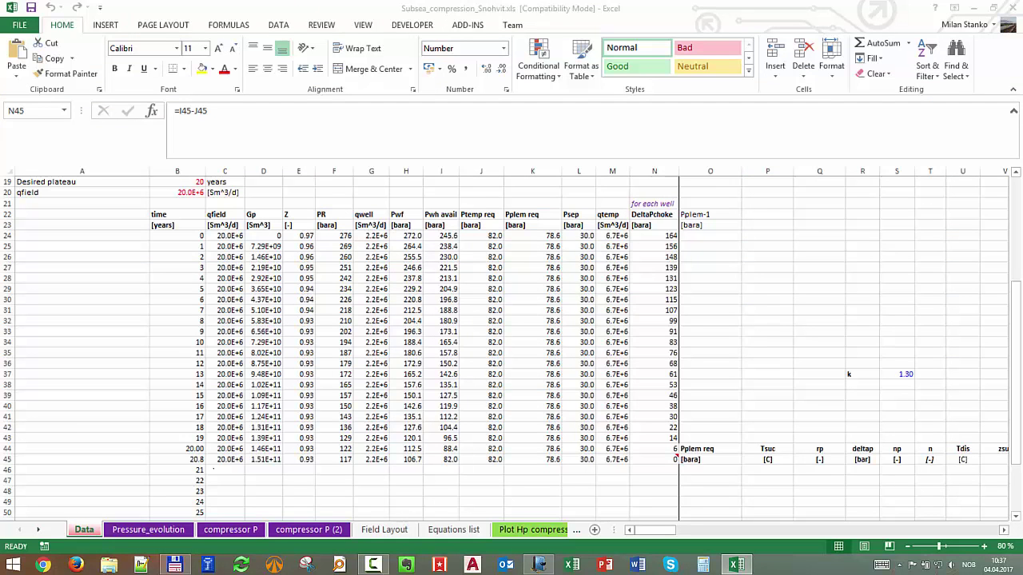
click(235, 470)
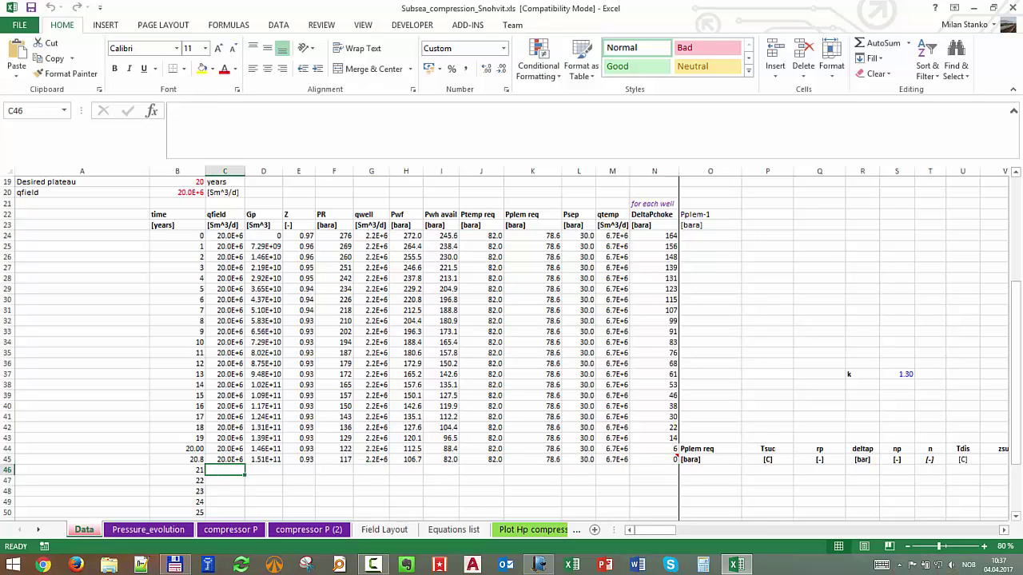
click(231, 459)
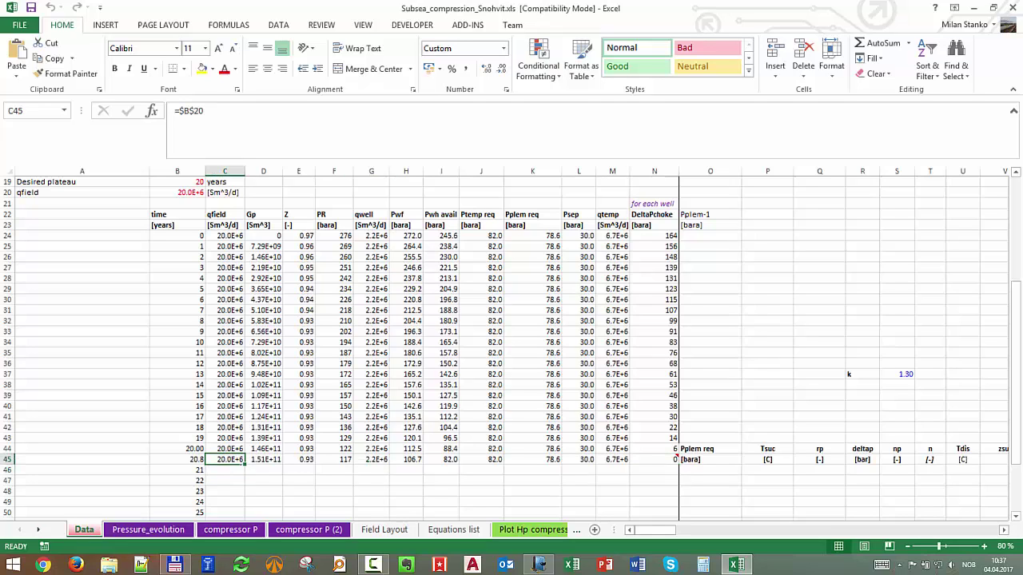
drag(245, 464, 283, 475)
click(263, 460)
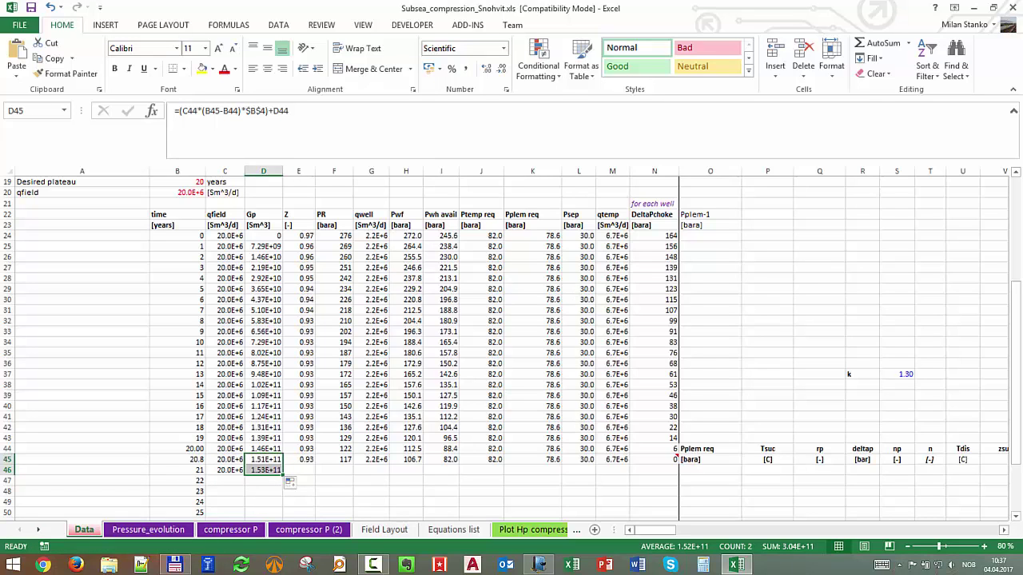
Fill the Z, PR, qwell, Pwf and Pwh avail formulas down from year 20.8 to year 21.
click(298, 459)
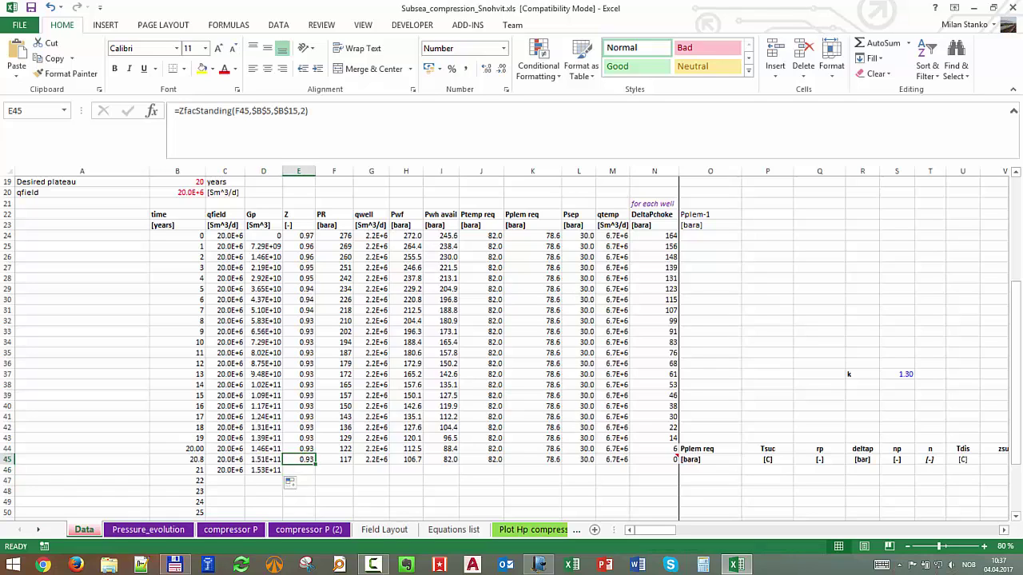
drag(317, 464, 316, 475)
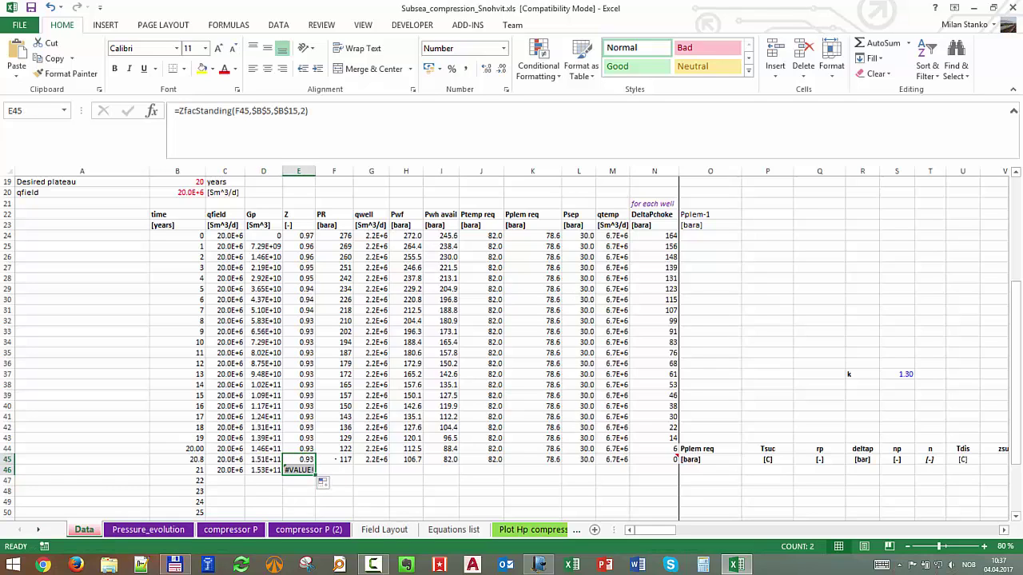
drag(333, 460, 460, 474)
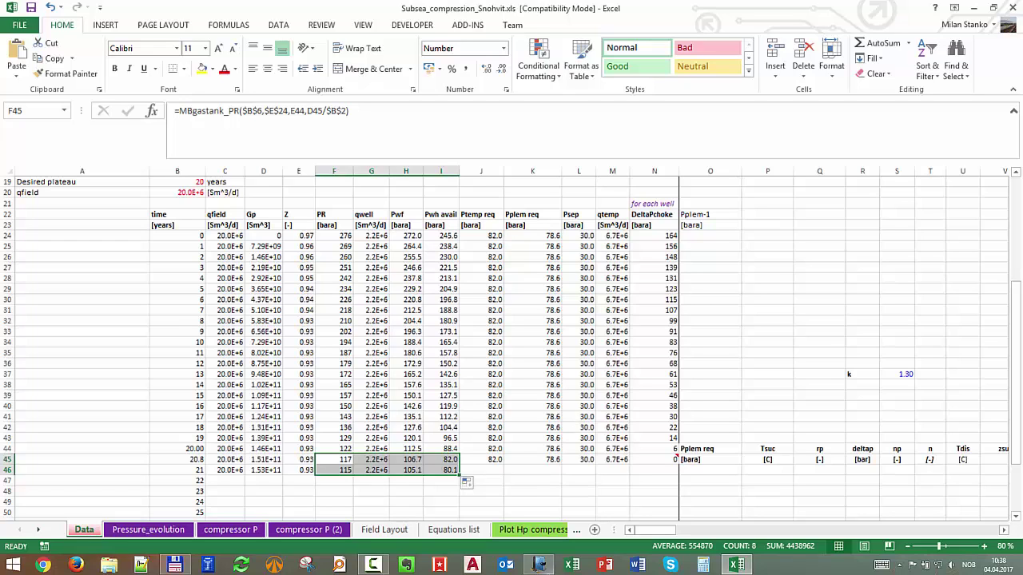
Switch to the Windows Journal sketch, write "Pwh" in black beside the lower wellhead, and mark a point downstream of its choke.
mouse_move(541, 567)
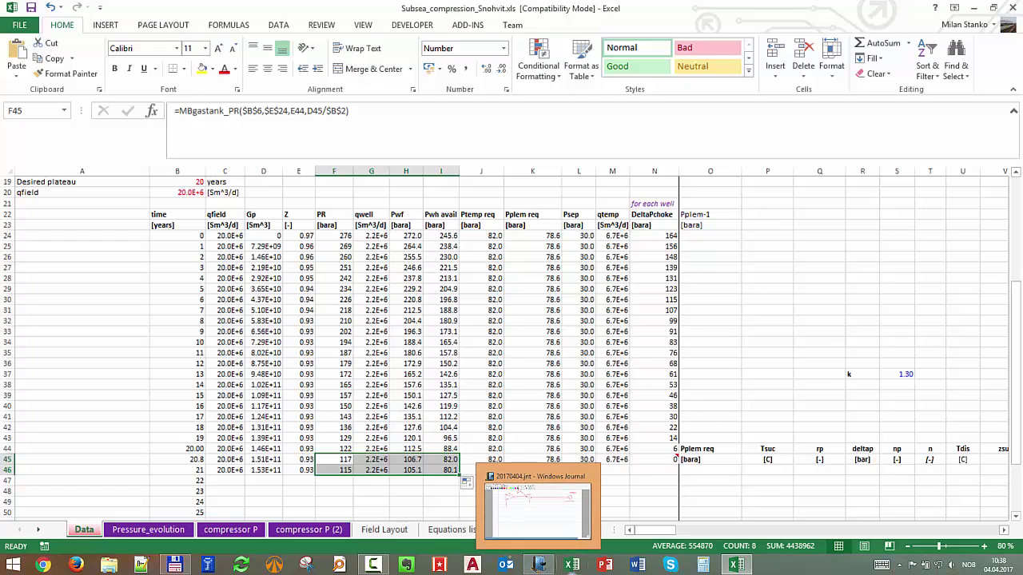
mouse_move(735, 564)
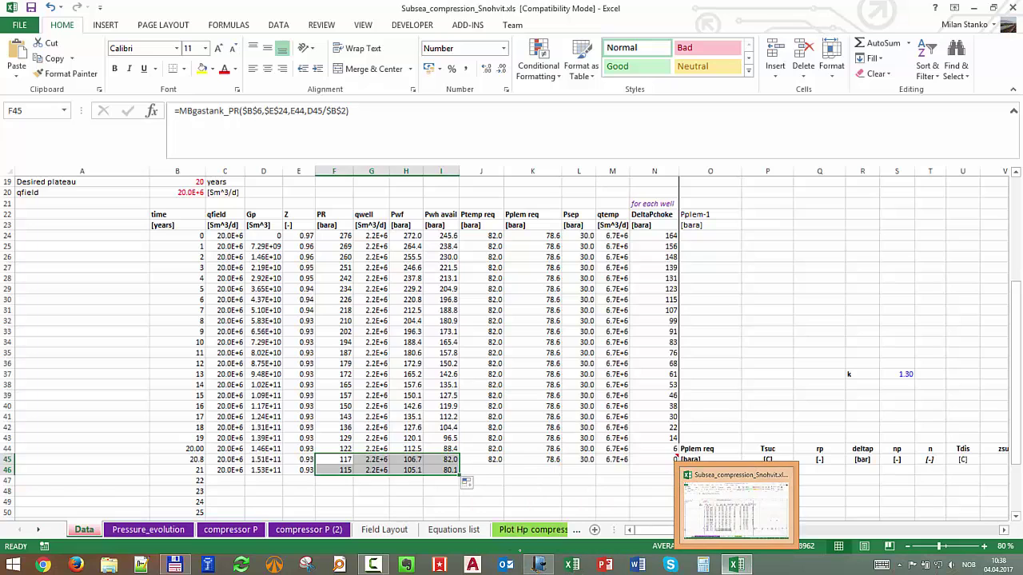
click(540, 564)
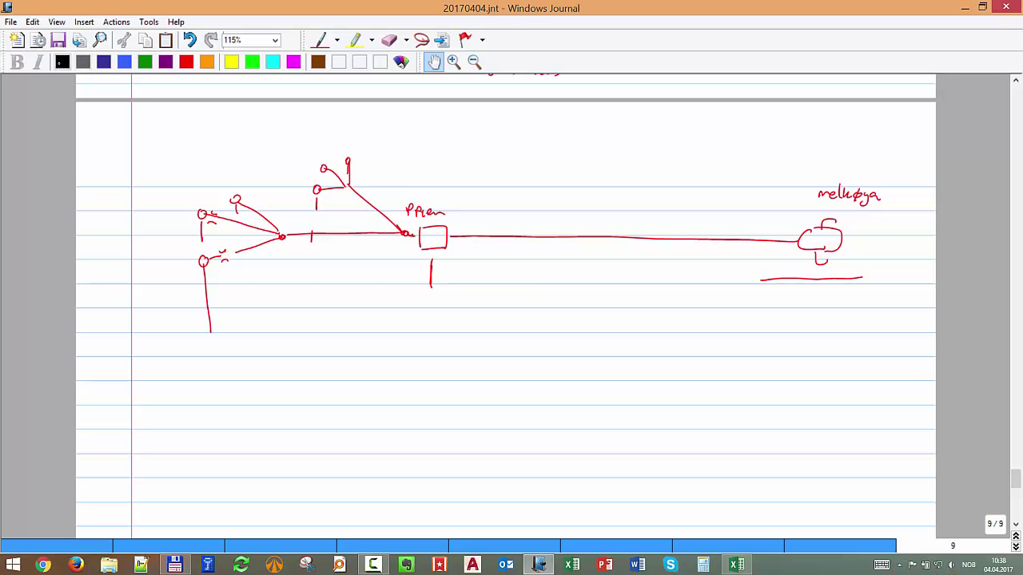
click(320, 40)
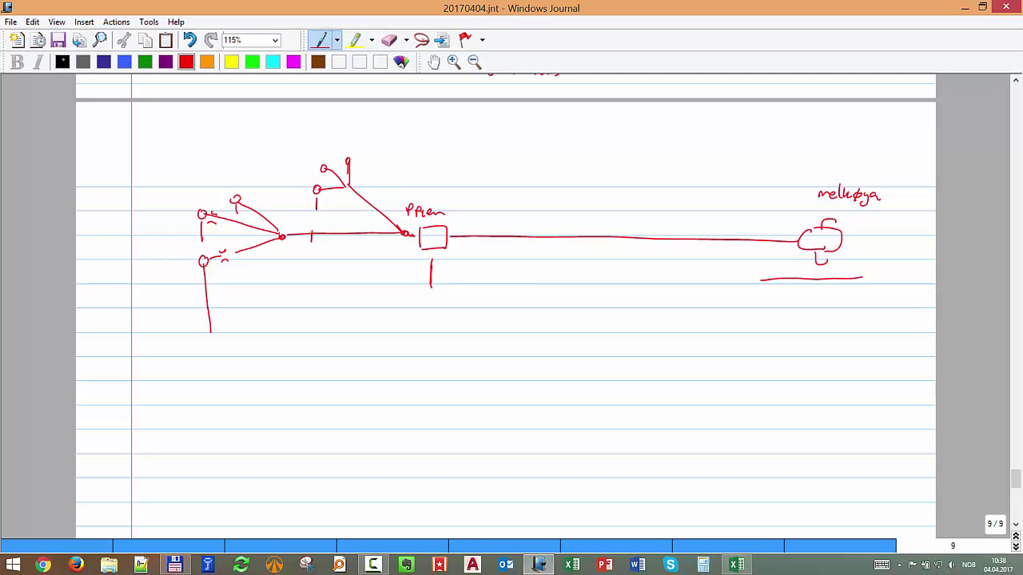
click(62, 62)
drag(151, 247, 159, 261)
drag(157, 253, 173, 257)
drag(171, 250, 250, 279)
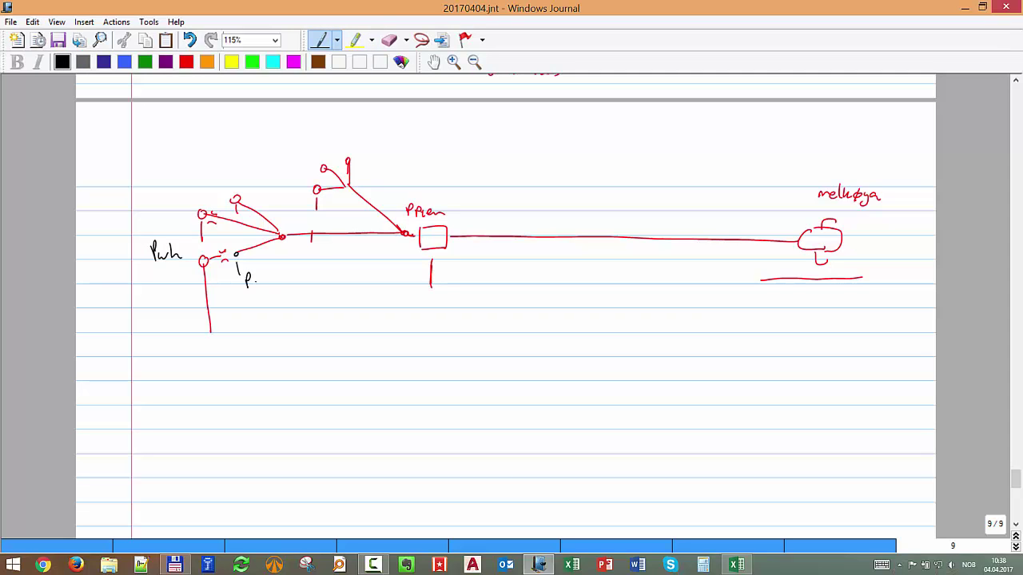
Mark the first template node in black as "Ptemp" and draw a brace under the flowline from it to Pplem.
click(282, 238)
drag(279, 242, 281, 270)
mouse_move(285, 258)
mouse_down()
mouse_move(289, 272)
mouse_move(307, 271)
mouse_up()
click(297, 271)
mouse_move(237, 257)
mouse_down()
mouse_move(267, 251)
mouse_move(256, 254)
mouse_up()
click(247, 283)
click(311, 179)
mouse_move(285, 243)
mouse_down()
mouse_move(377, 252)
mouse_move(398, 248)
mouse_move(404, 234)
mouse_up()
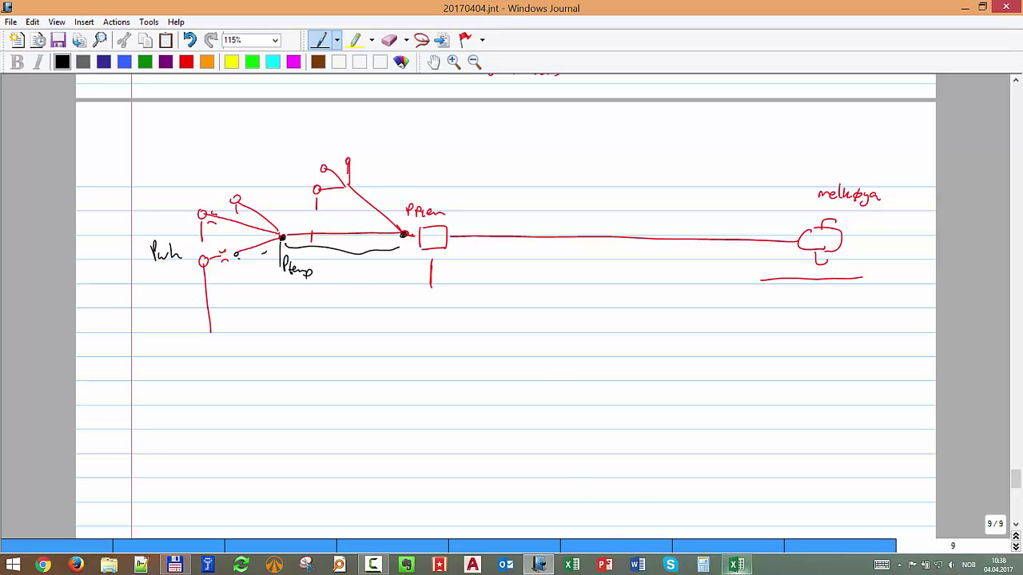
Switch to the Excel workbook and set the year 21 Ptemp req cell J46 to =I46, the available wellhead pressure.
click(737, 565)
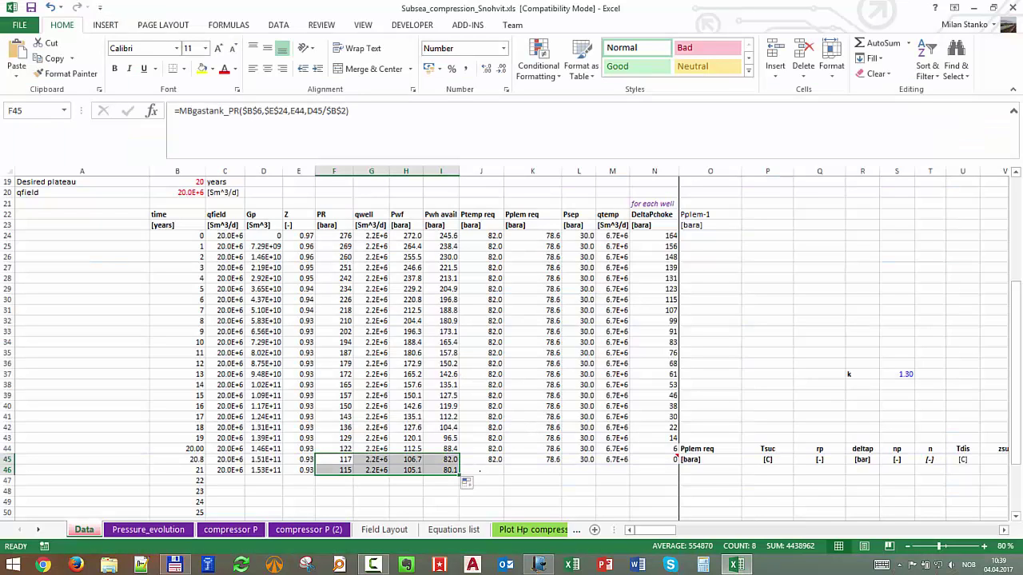
click(480, 470)
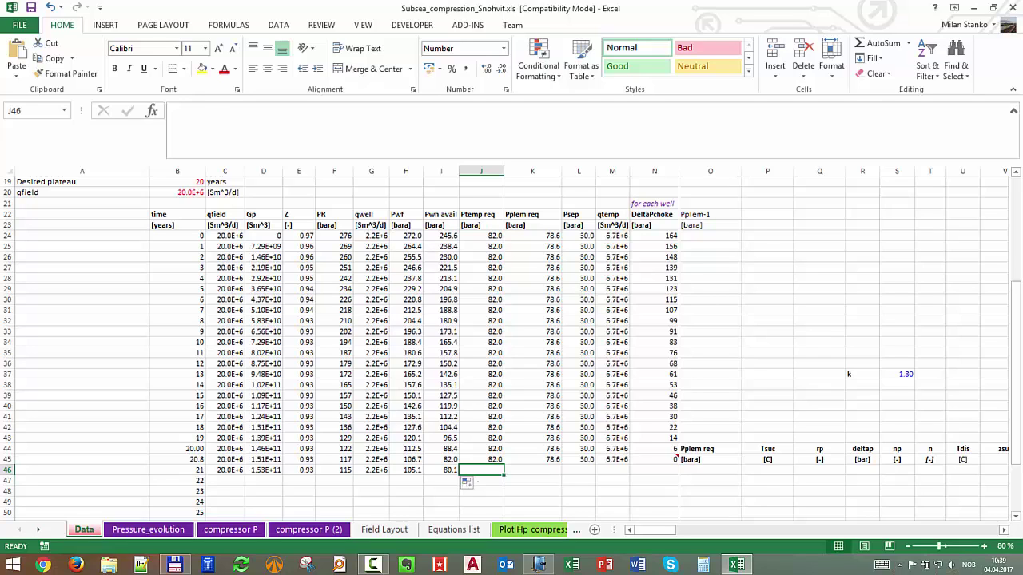
text(=)
key(Left)
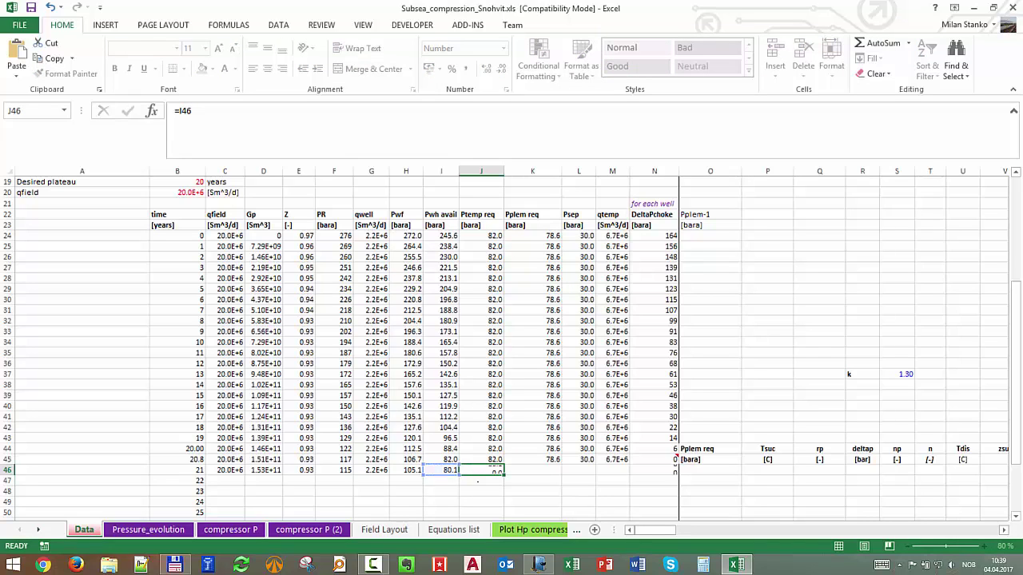
key(Return)
Rename the Ptemp req header in J22 to "Ptemp req/avail" and widen column J to fit it.
key(ctrl+Up)
key(ctrl+Up)
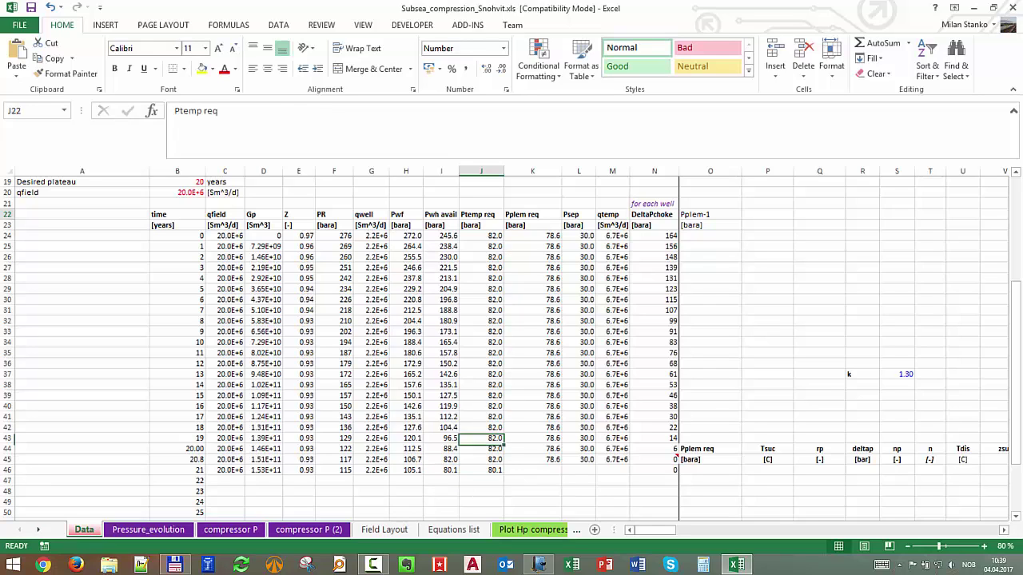
click(214, 111)
text(/avil)
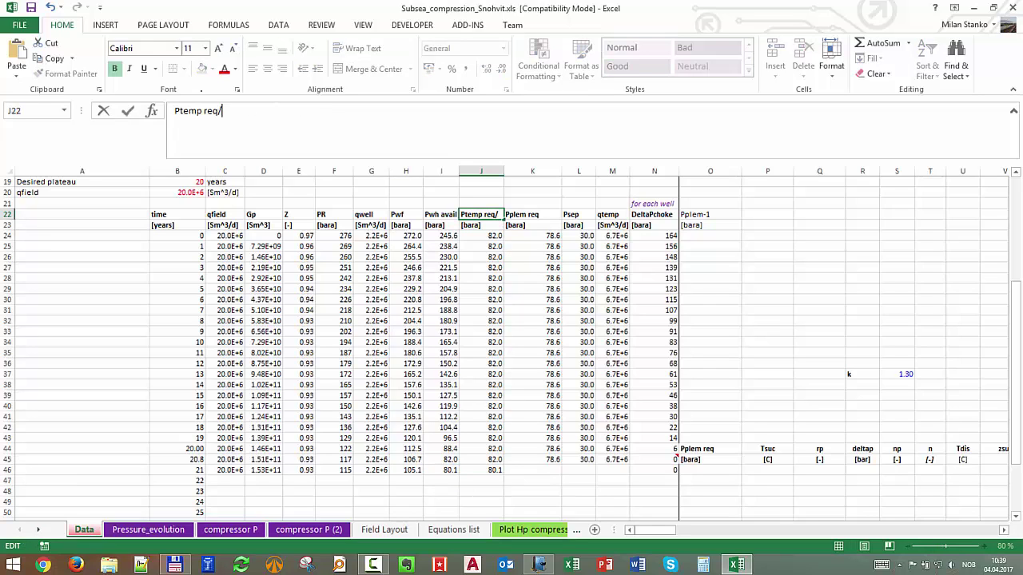
key(BackSpace)
key(BackSpace)
text(ail)
key(Return)
text(')
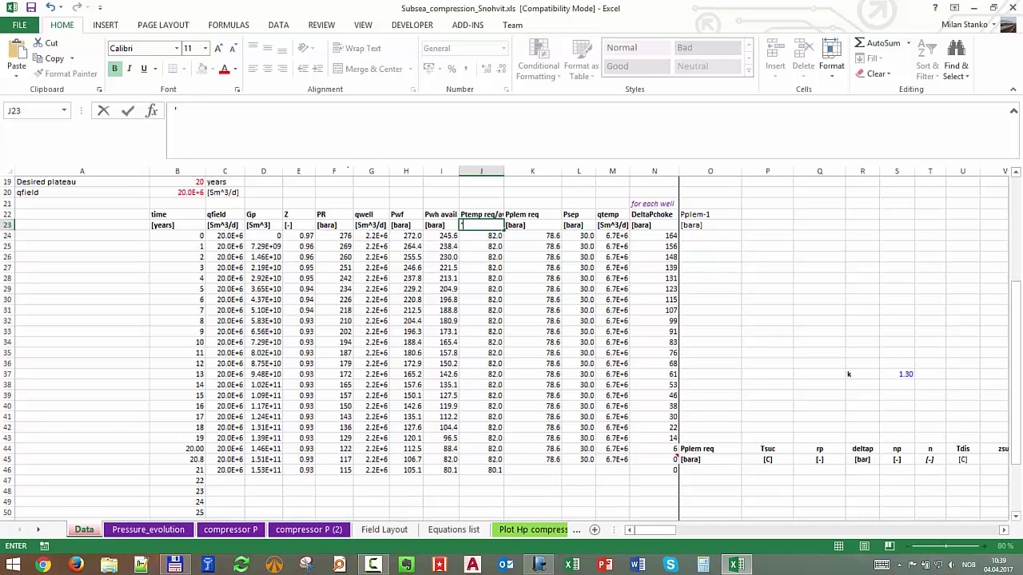
key(Escape)
text([bara])
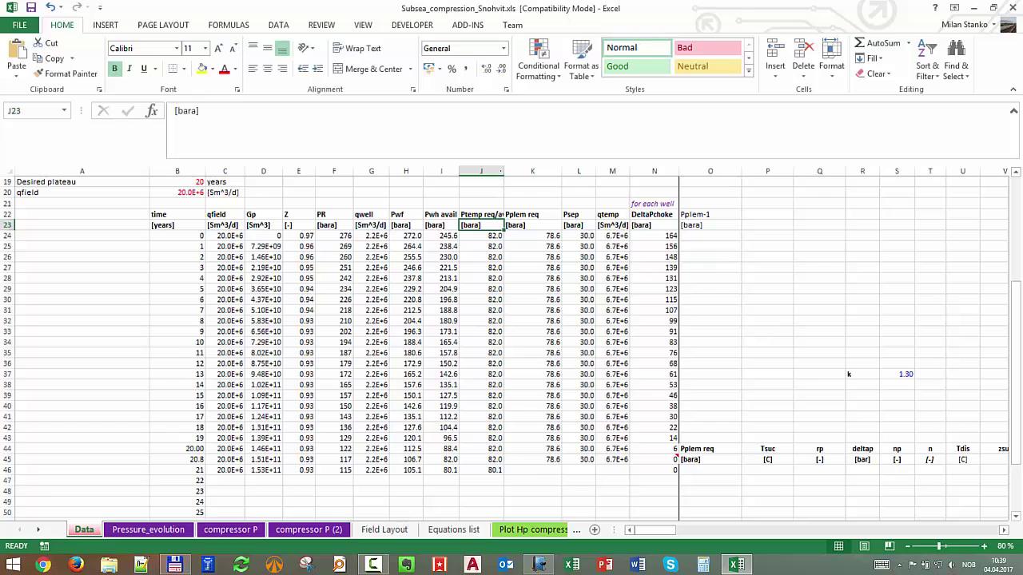
drag(503, 171, 514, 171)
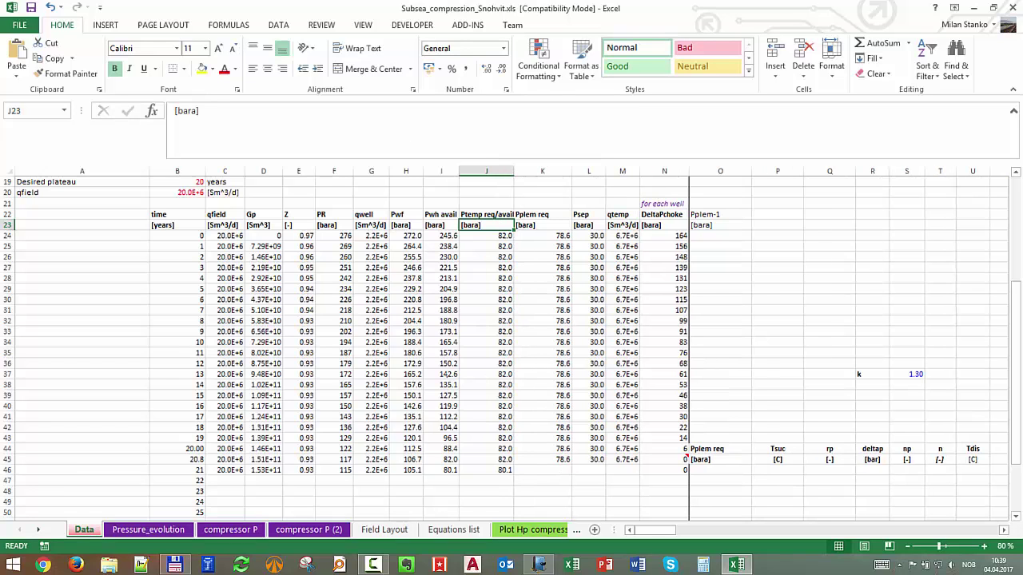
Start a Linep2 formula in the year 21 Pplem cell K46 with Cfl set to $B$11 and P1 to J46.
click(543, 470)
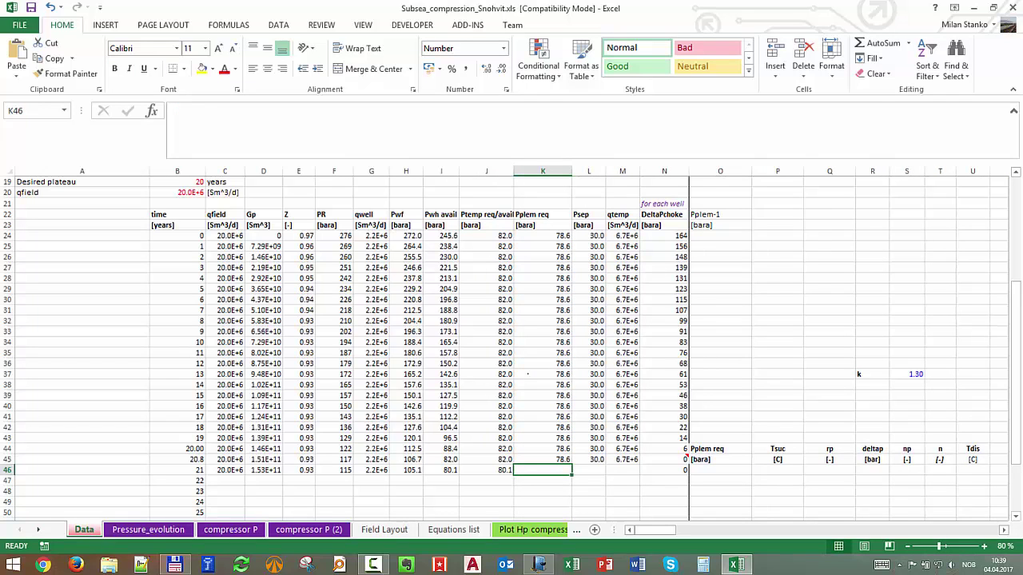
text(=linep)
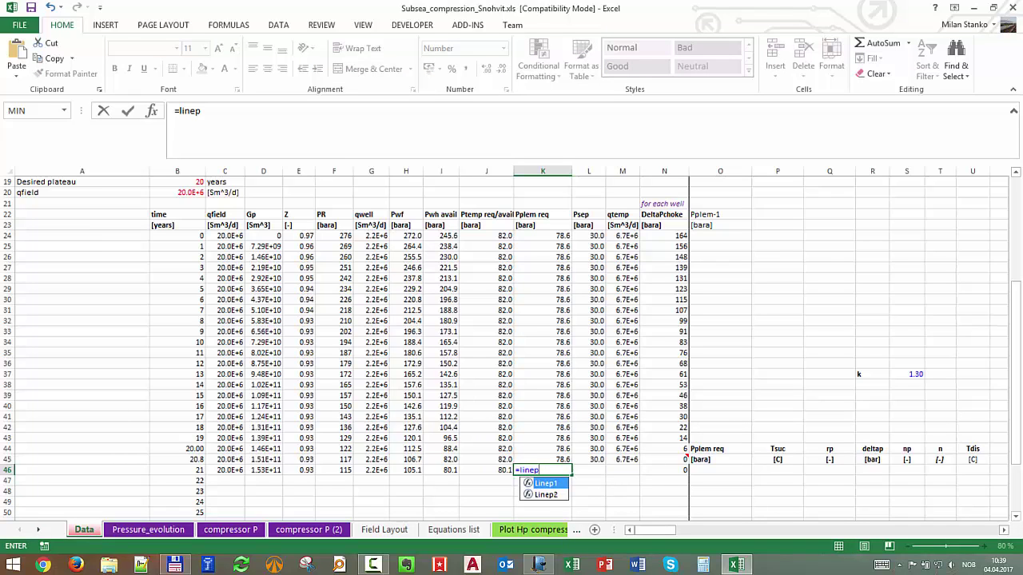
key(Down)
key(Tab)
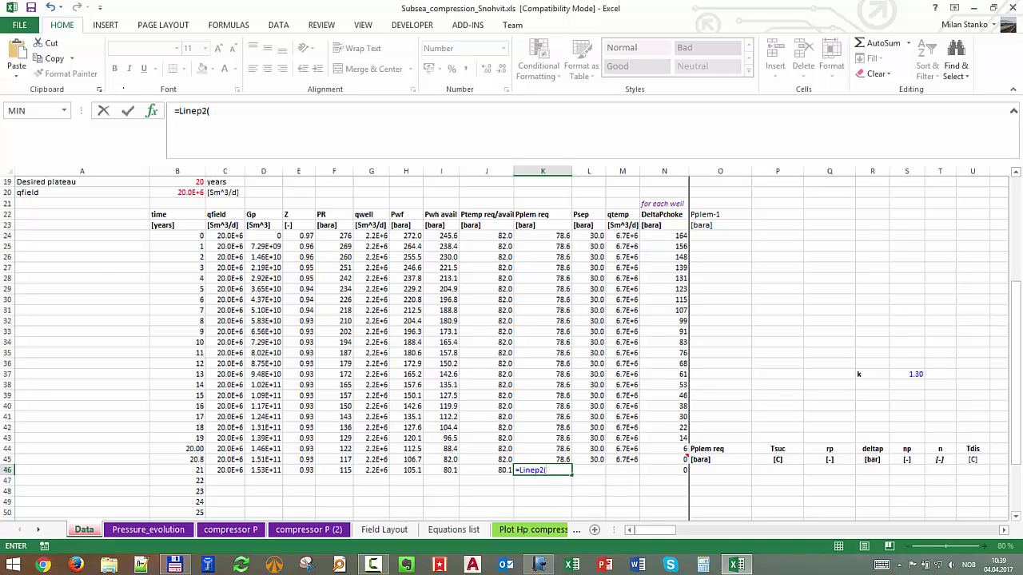
key(ctrl+a)
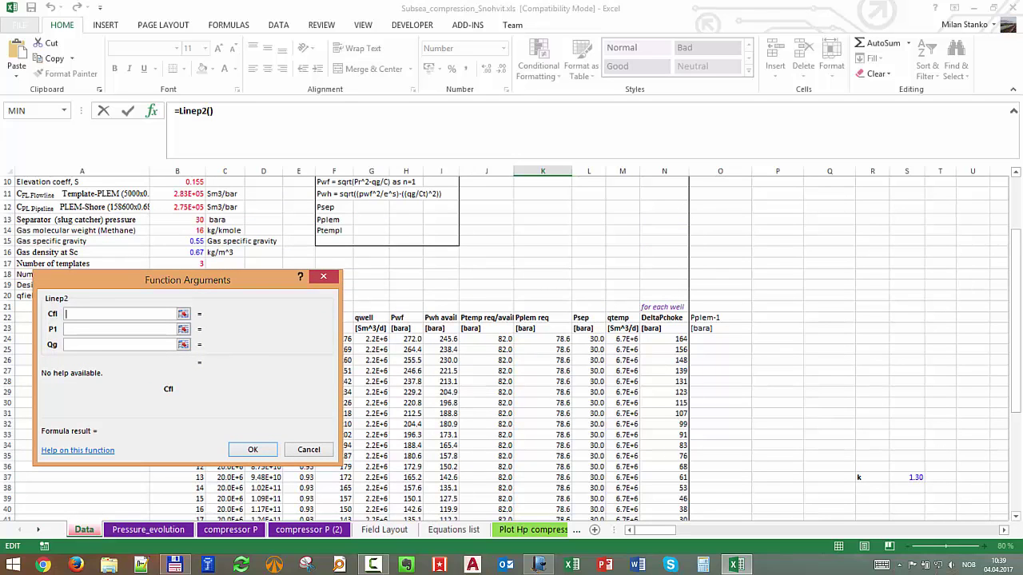
click(177, 193)
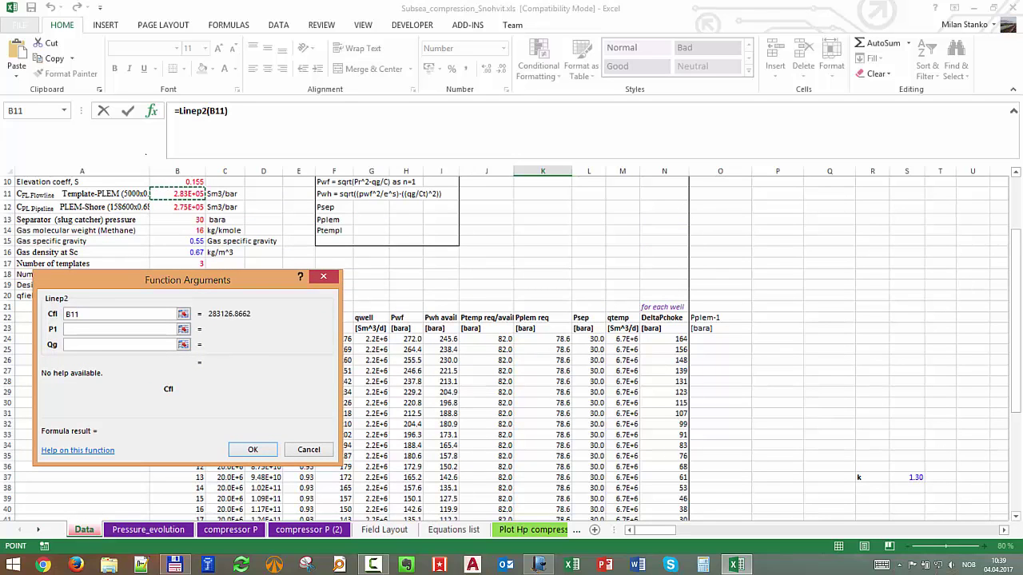
key(F4)
click(161, 328)
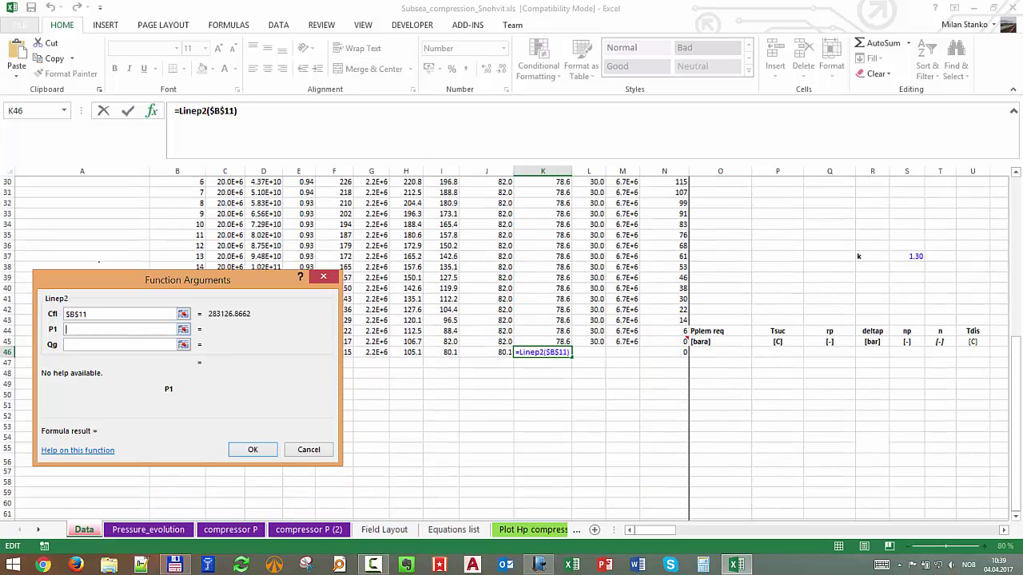
click(487, 352)
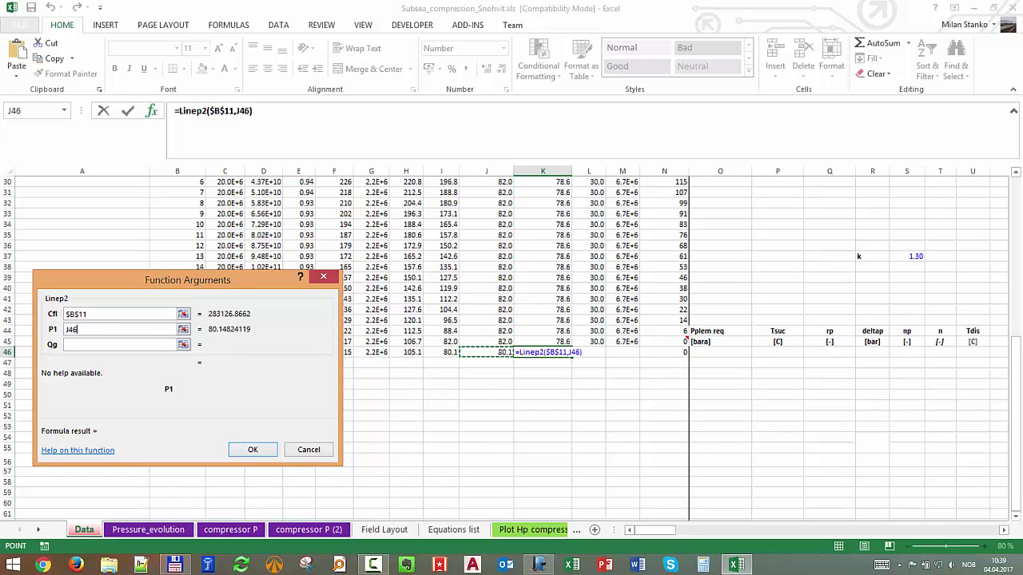
drag(187, 280, 517, 102)
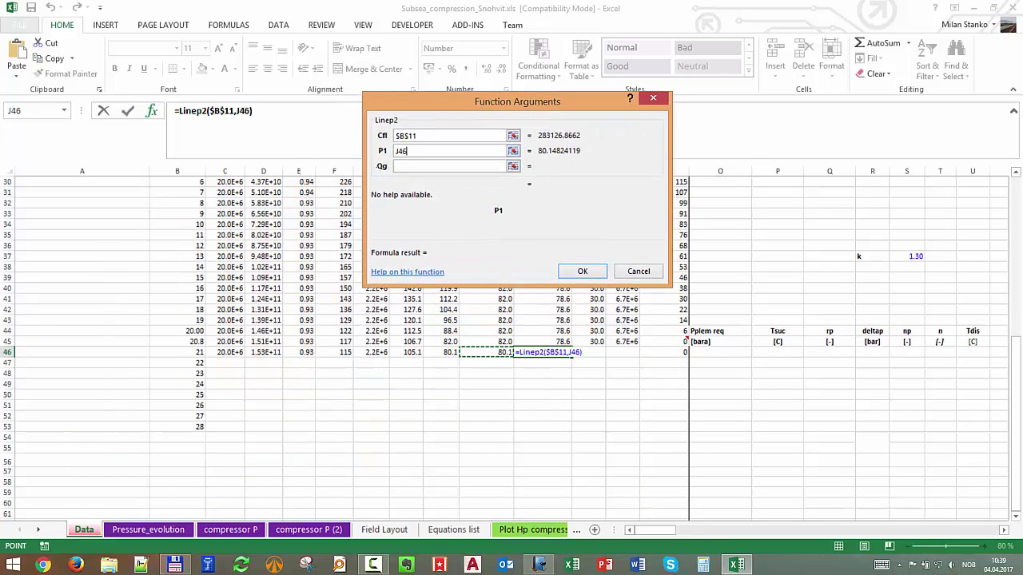
Set the Linep2 formula's Qg argument to M46 and enter the formula in K46.
key(Tab)
scroll(319, 371, up, 6)
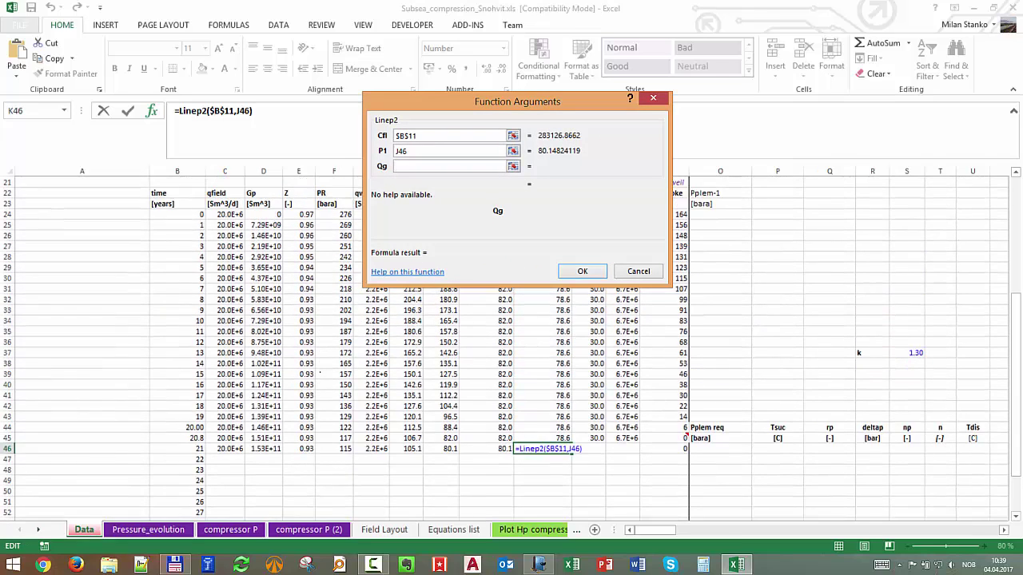
scroll(320, 371, up, 2)
scroll(320, 371, down, 6)
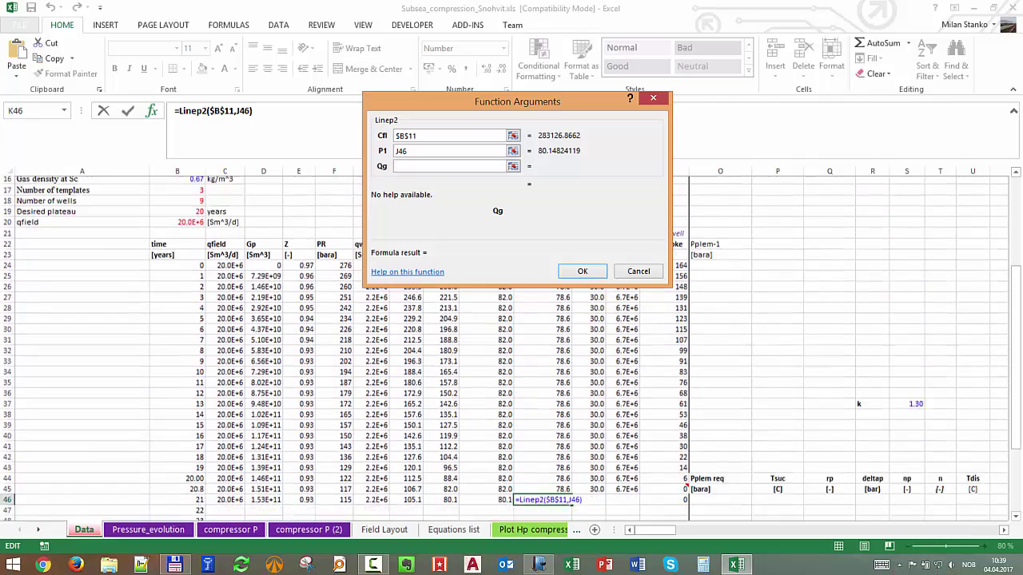
click(623, 416)
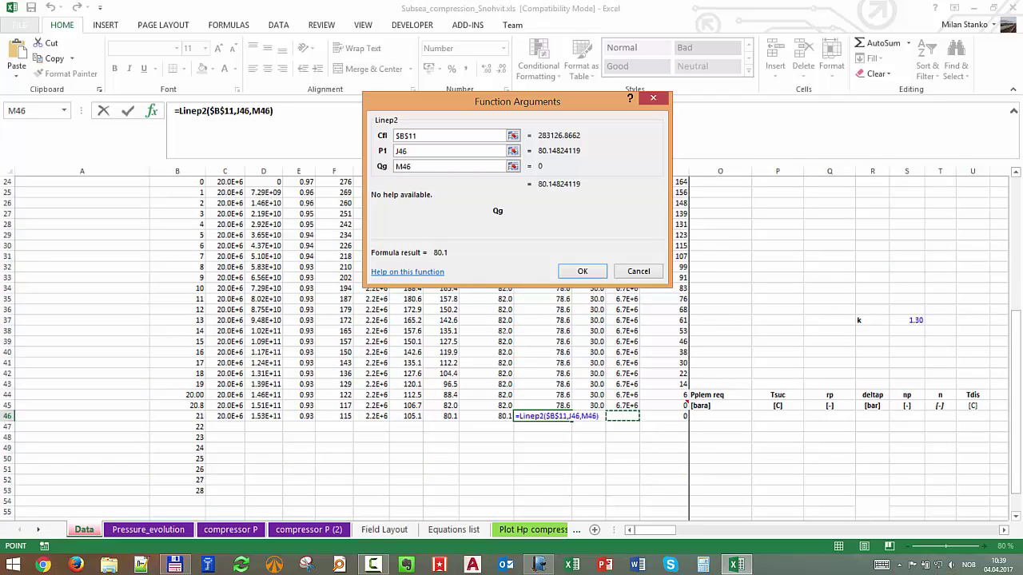
key(Return)
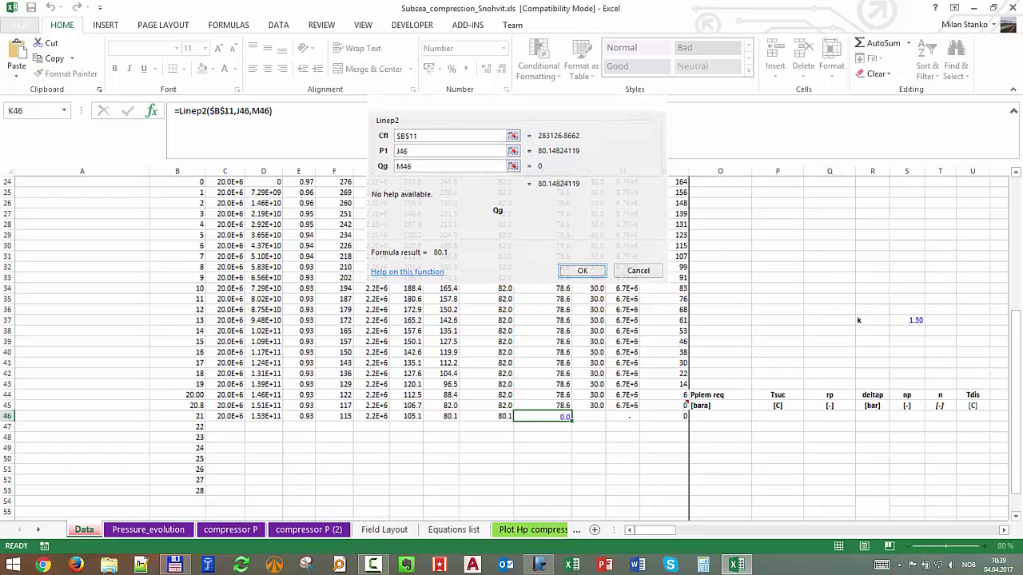
Extend the qtemp and Psep formulas from M45 and L45 down to the year 21 row.
click(622, 405)
drag(639, 411, 637, 420)
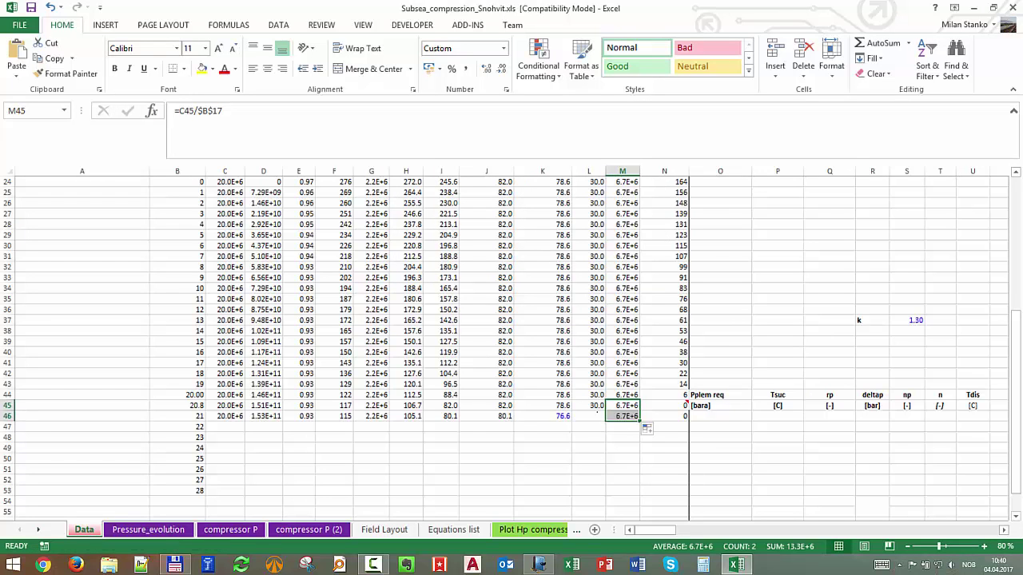
scroll(620, 427, up, 2)
scroll(620, 428, down, 1)
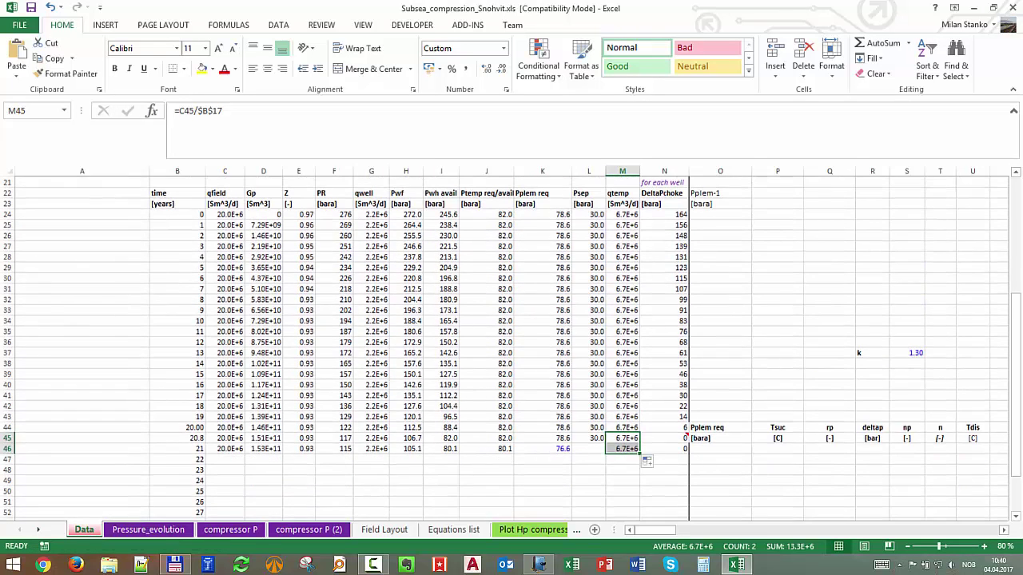
click(589, 437)
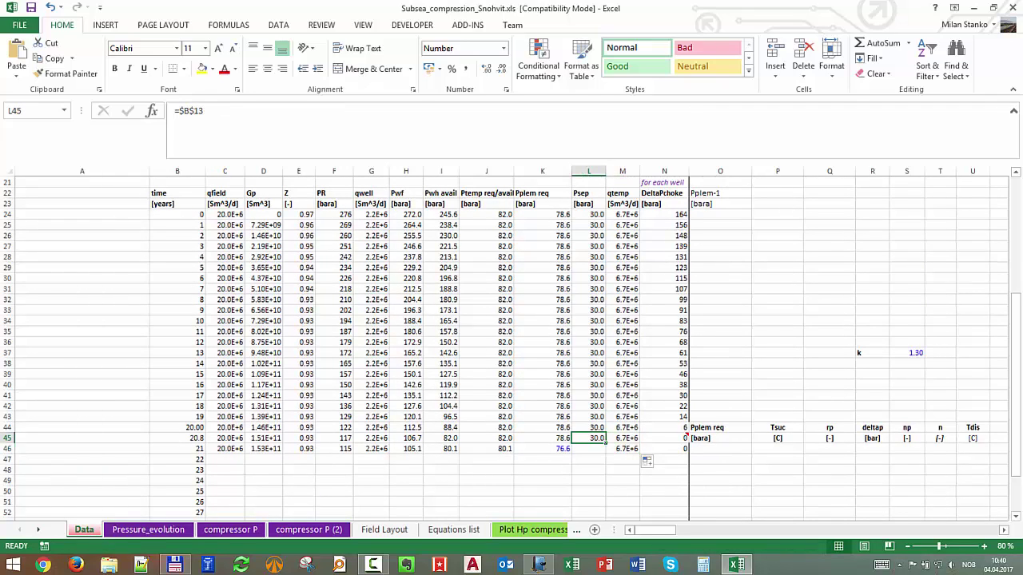
drag(606, 444, 605, 454)
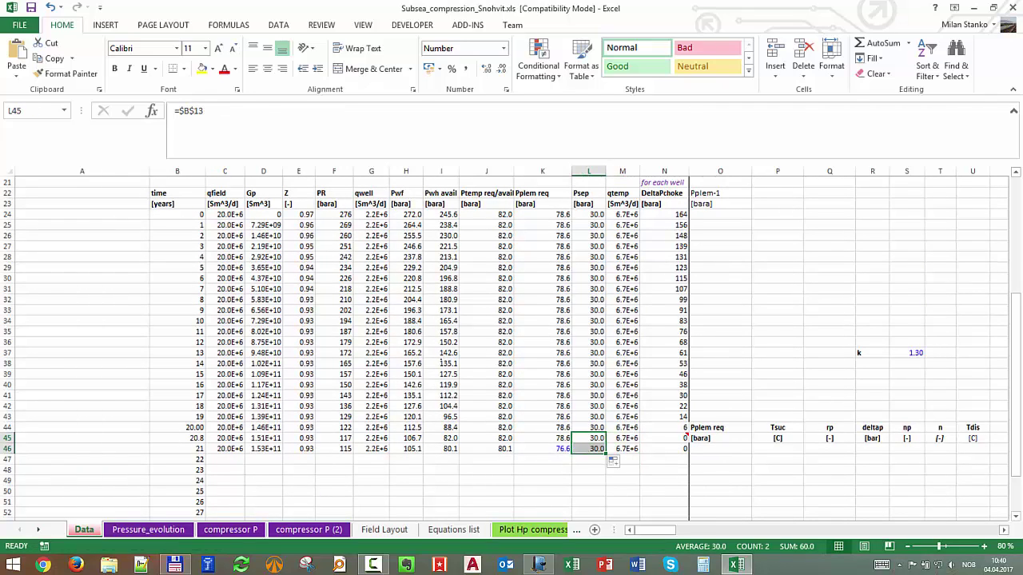
Examine the K46 formula and the network sketch in Windows Journal, and return to the Excel workbook.
click(551, 448)
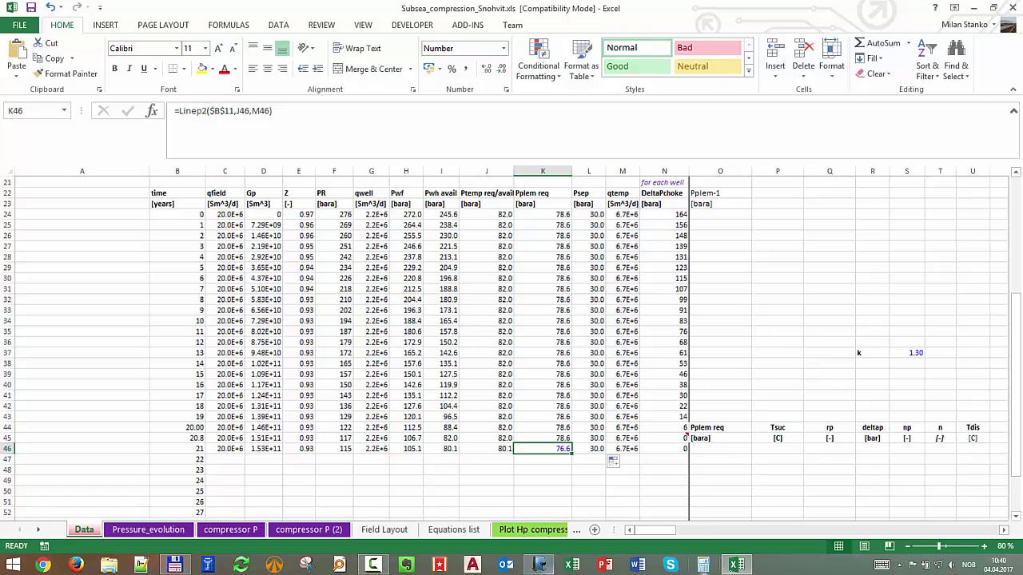
click(540, 564)
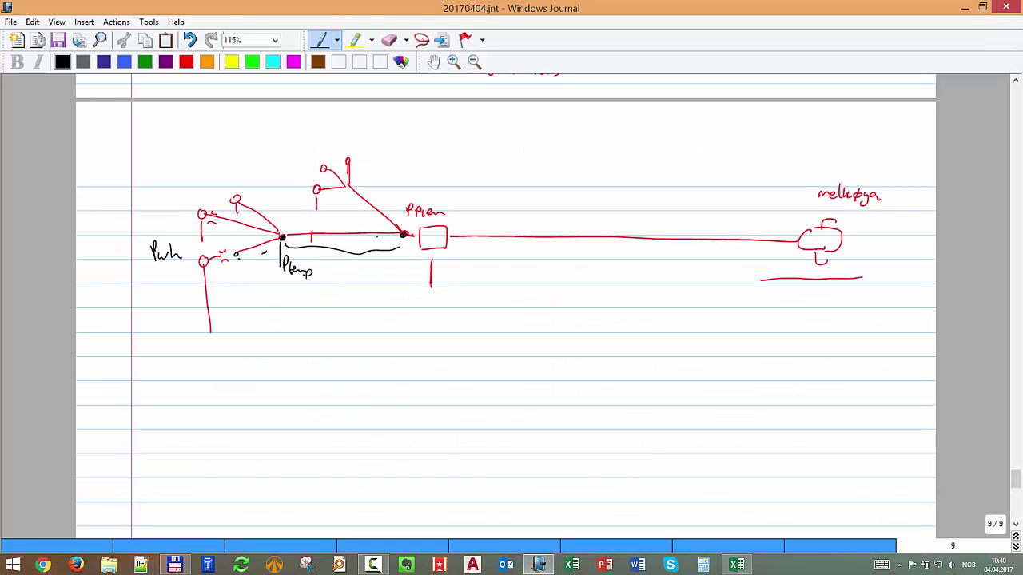
click(433, 62)
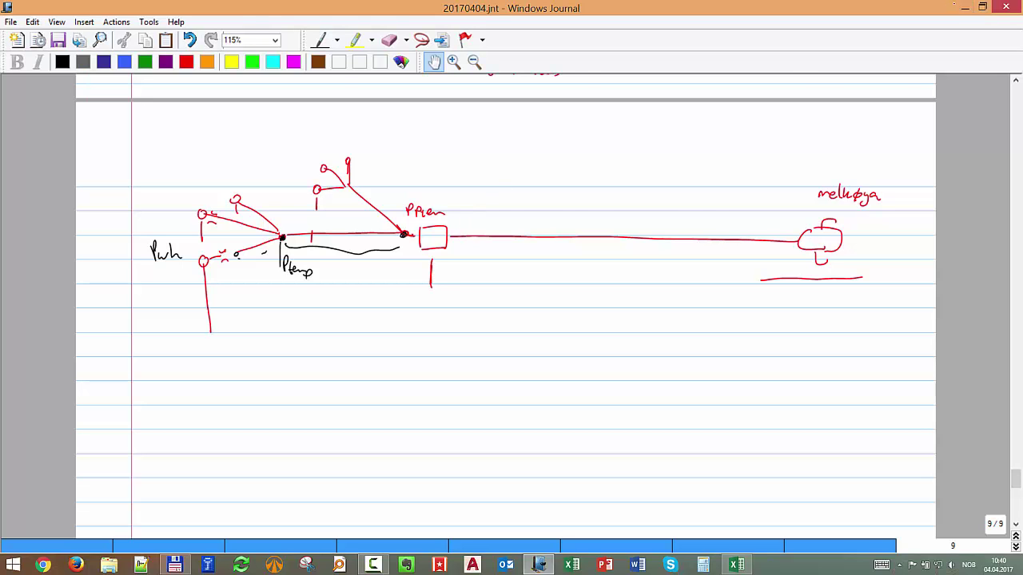
click(964, 7)
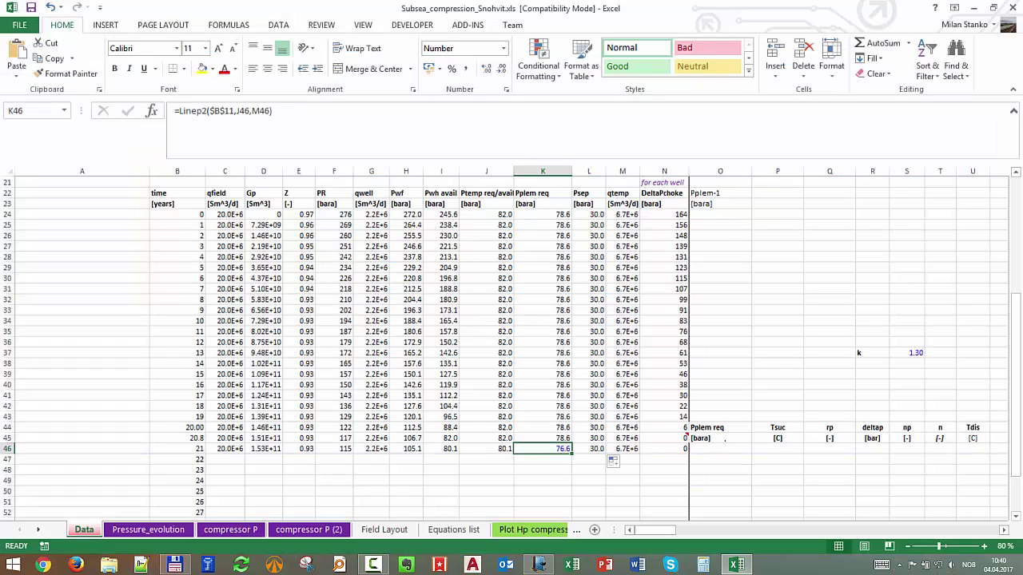
Build a Linep1 formula in the Pplem req cell O46 with Cfl B12, P2 L46 and Qg C46.
click(724, 450)
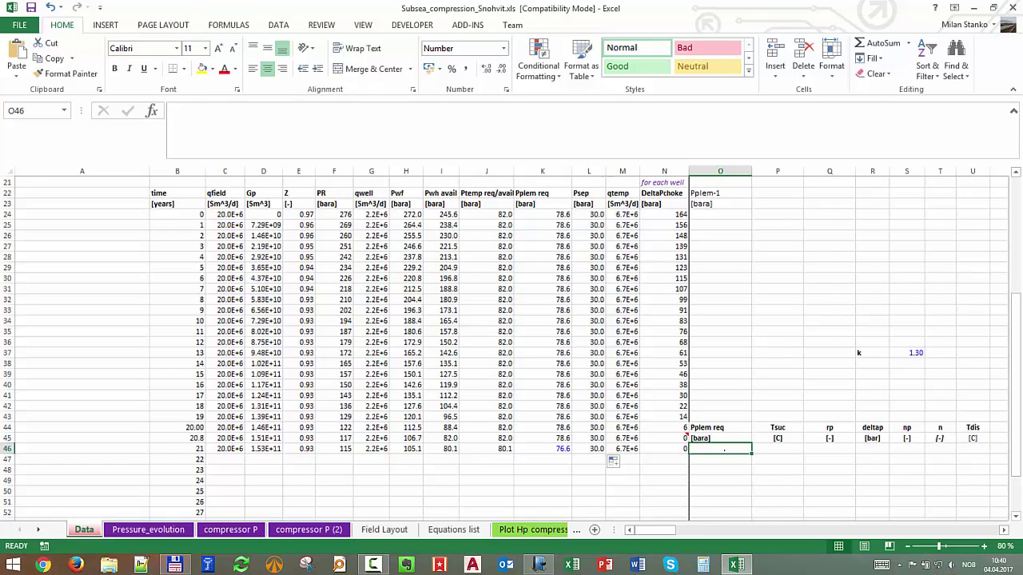
text(=linep)
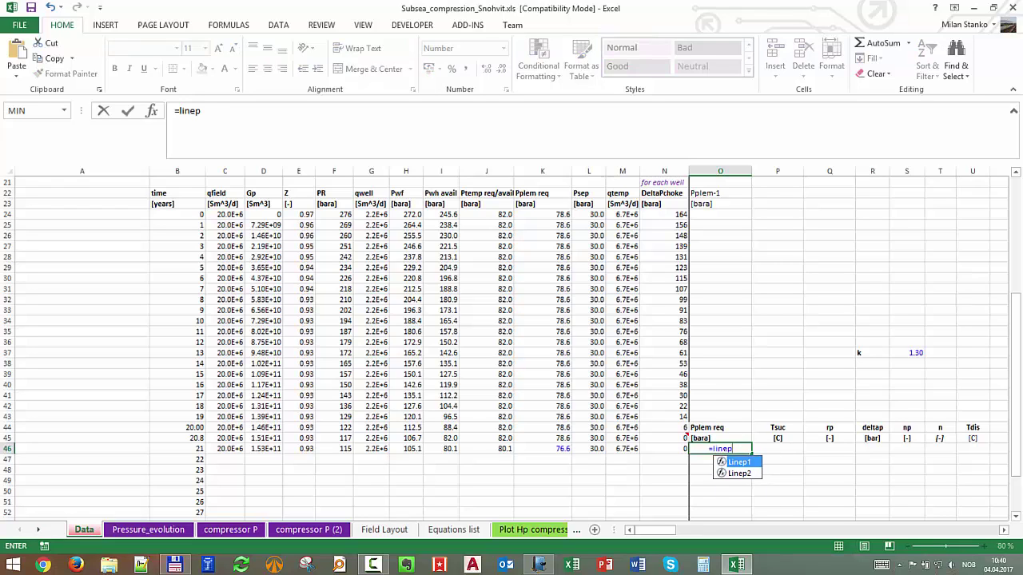
text(1()
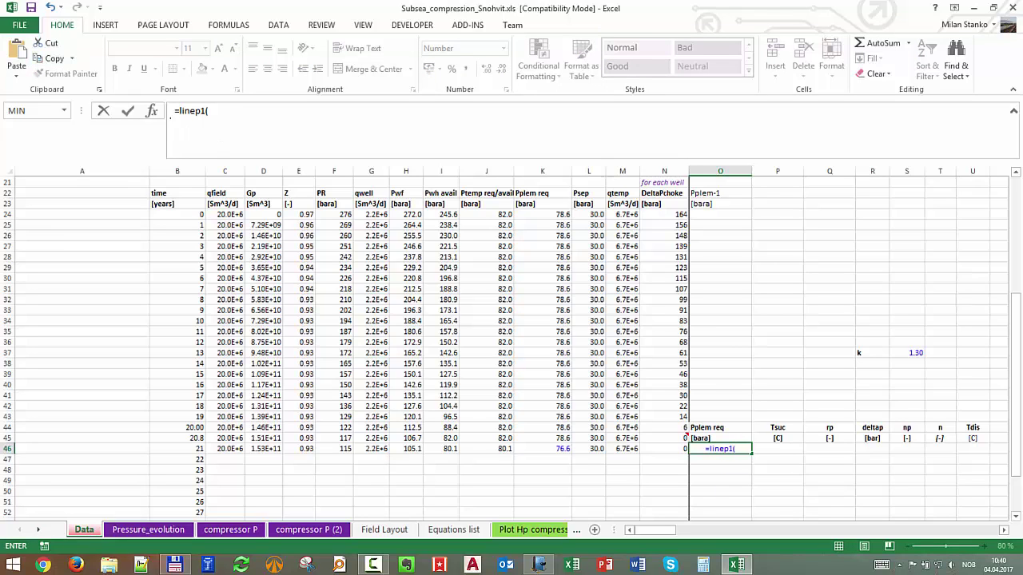
key(ctrl+a)
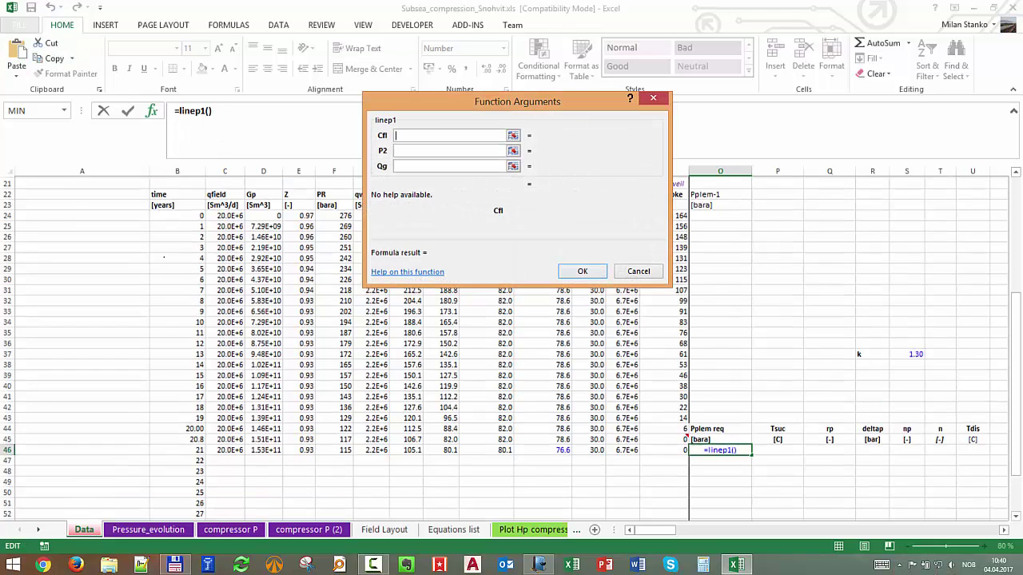
scroll(511, 344, up, 6)
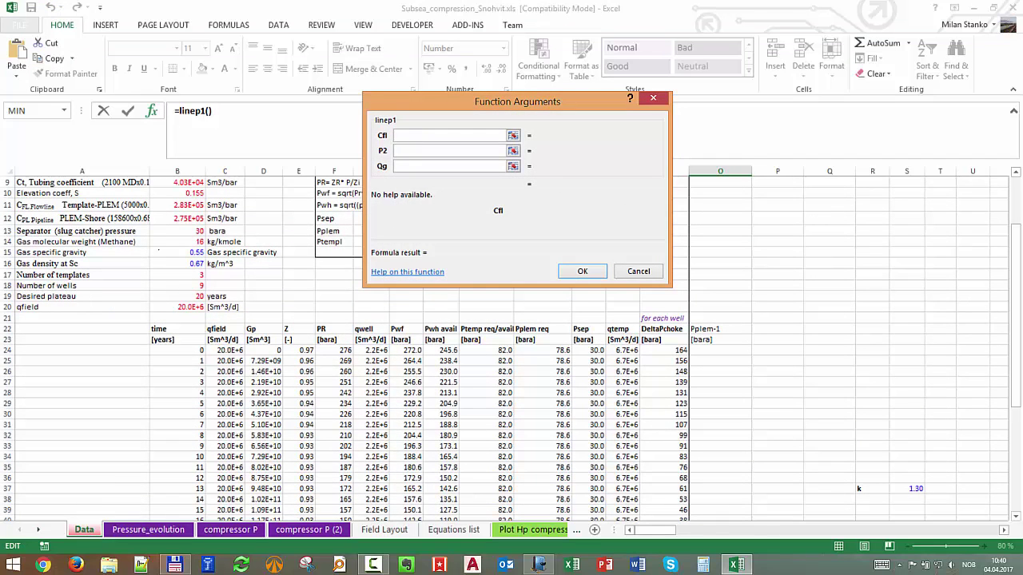
click(178, 218)
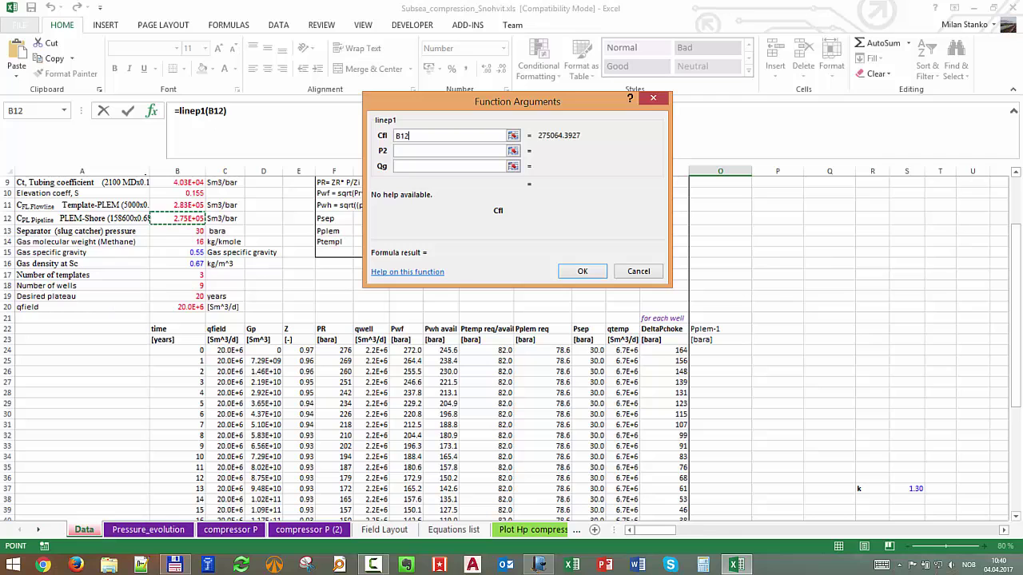
click(409, 151)
scroll(521, 466, down, 4)
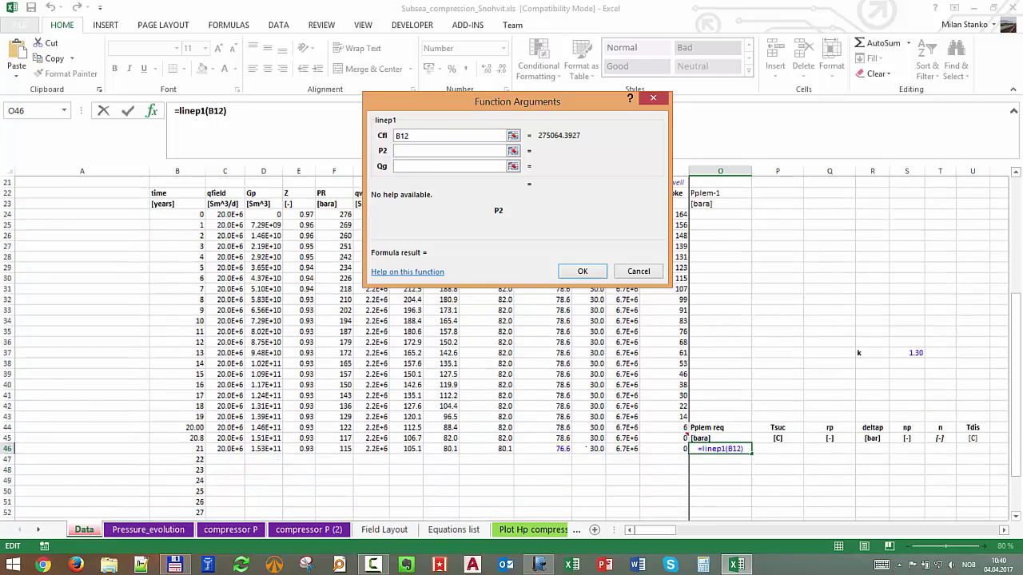
click(589, 448)
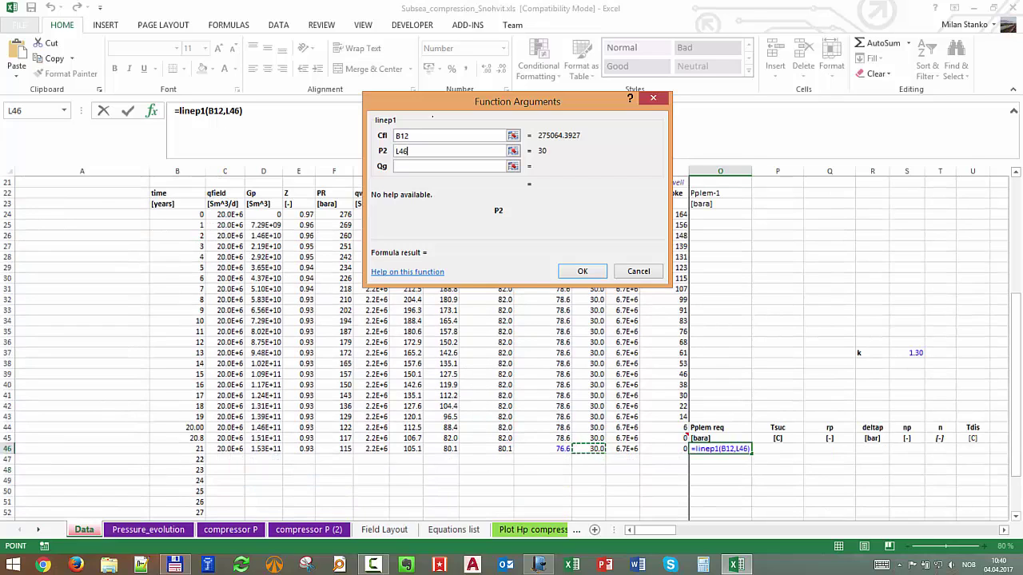
click(425, 167)
click(225, 448)
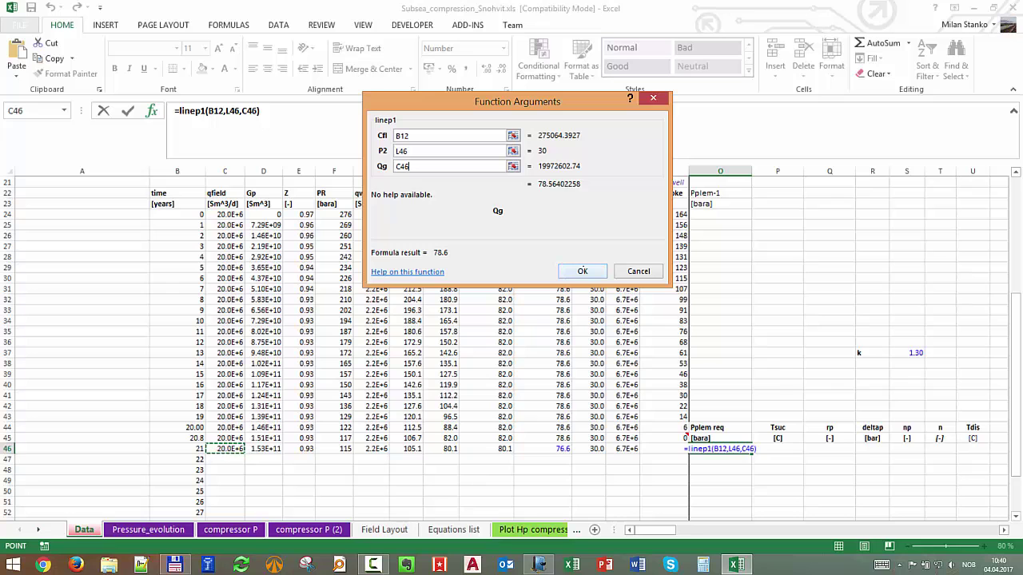
Make the Linep1 formula's Cfl reference absolute as $B$12 and enter the formula in O46.
click(447, 136)
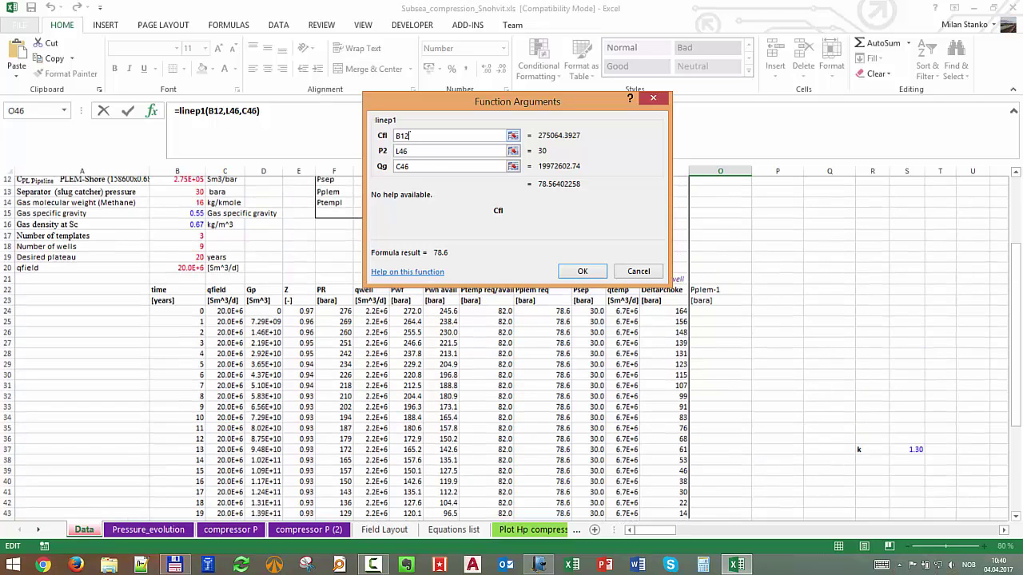
key(F4)
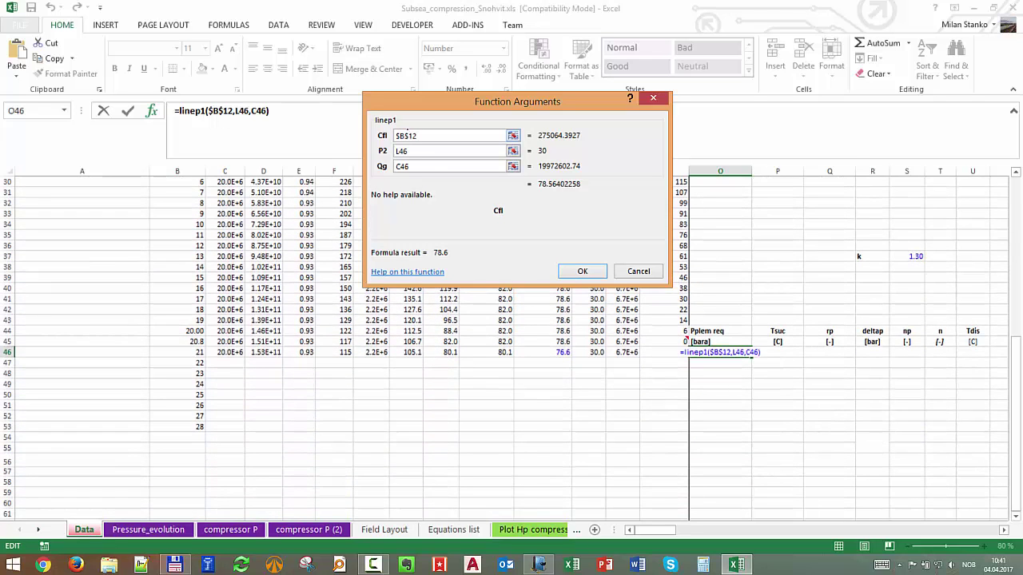
key(Return)
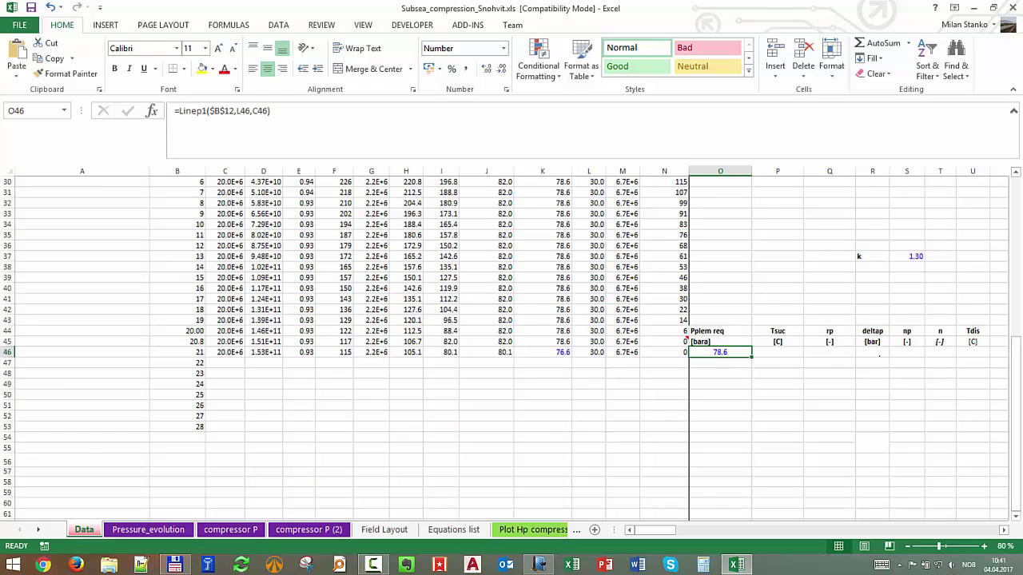
Calculate the year 21 deltap in R46 as =O46-K46.
click(872, 352)
text(=)
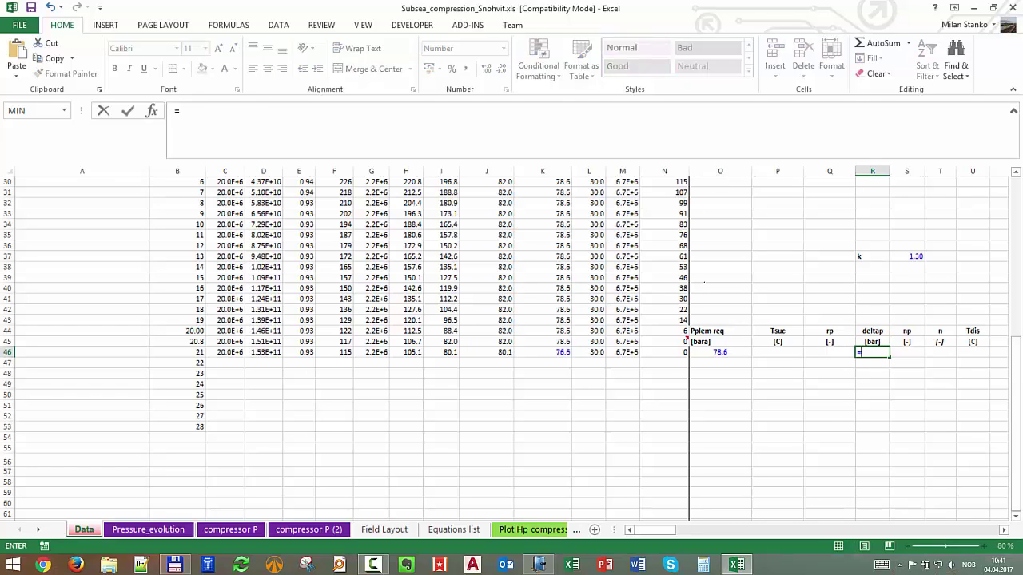
key(Left)
key(Left)
key(Left)
text(-)
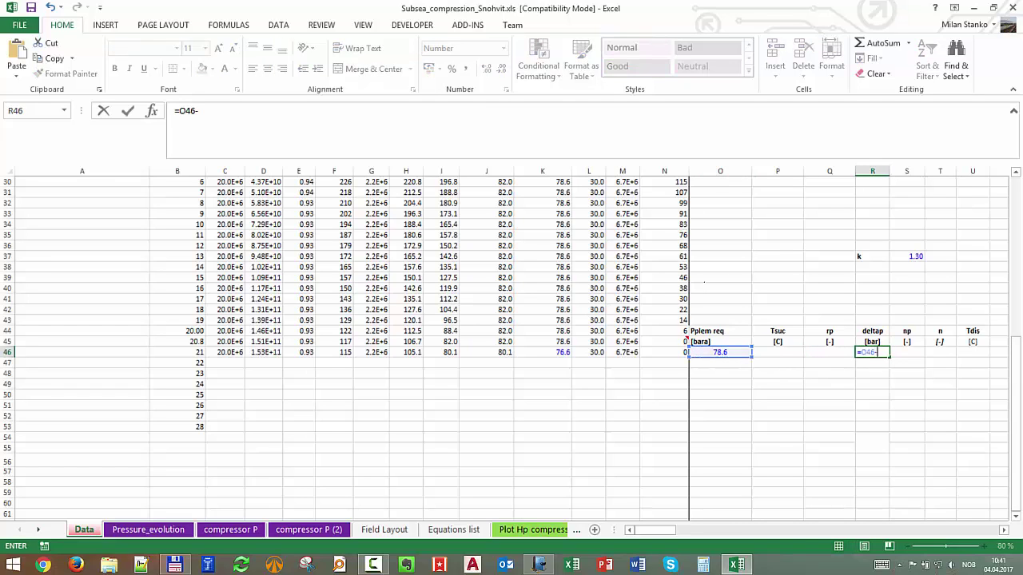
key(Left)
key(Left)
key(Left)
key(Left)
key(Left)
key(Left)
key(Left)
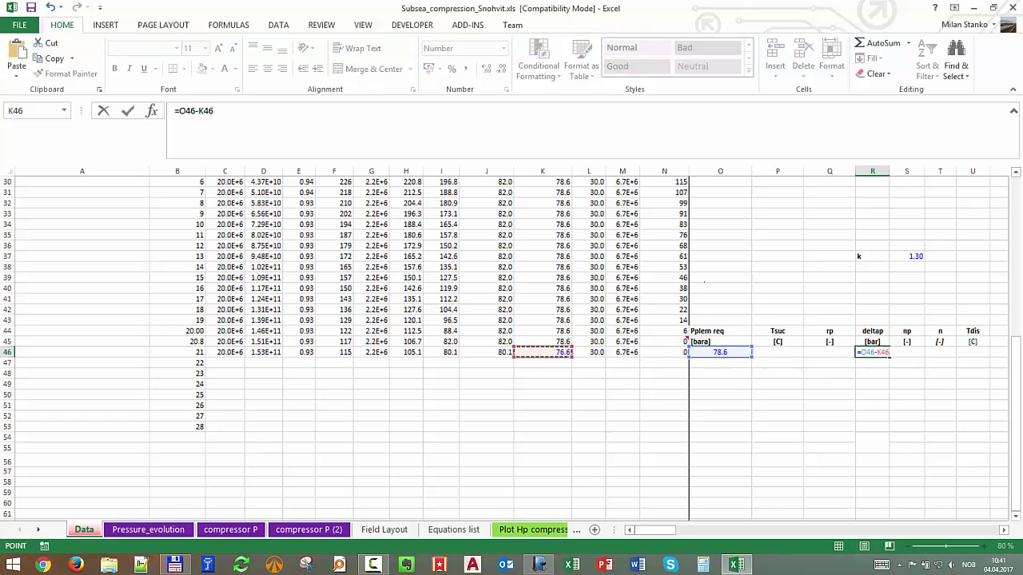
key(Return)
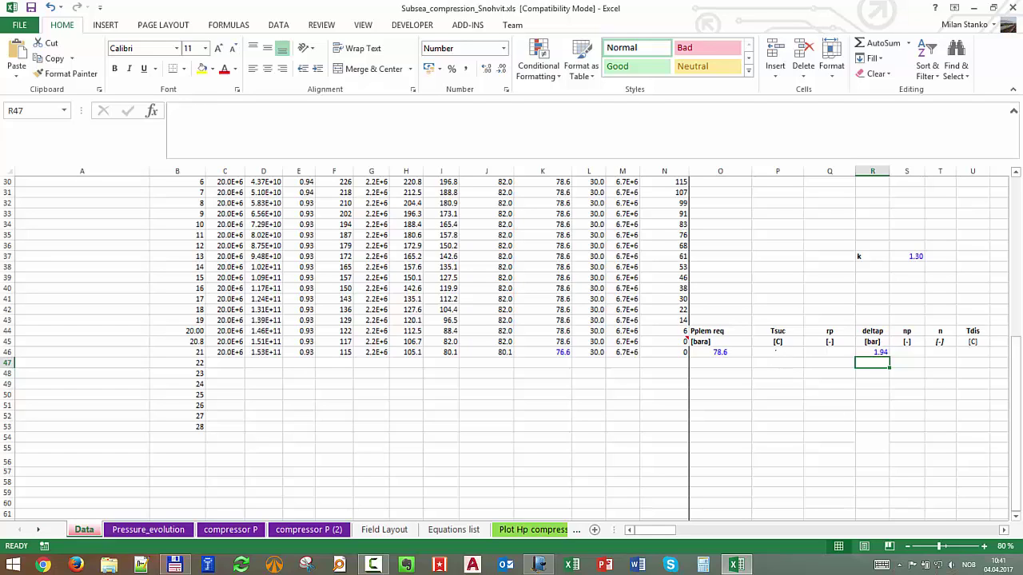
Enter a suction temperature of 67 in the year 21 Tsuc cell P46.
click(777, 353)
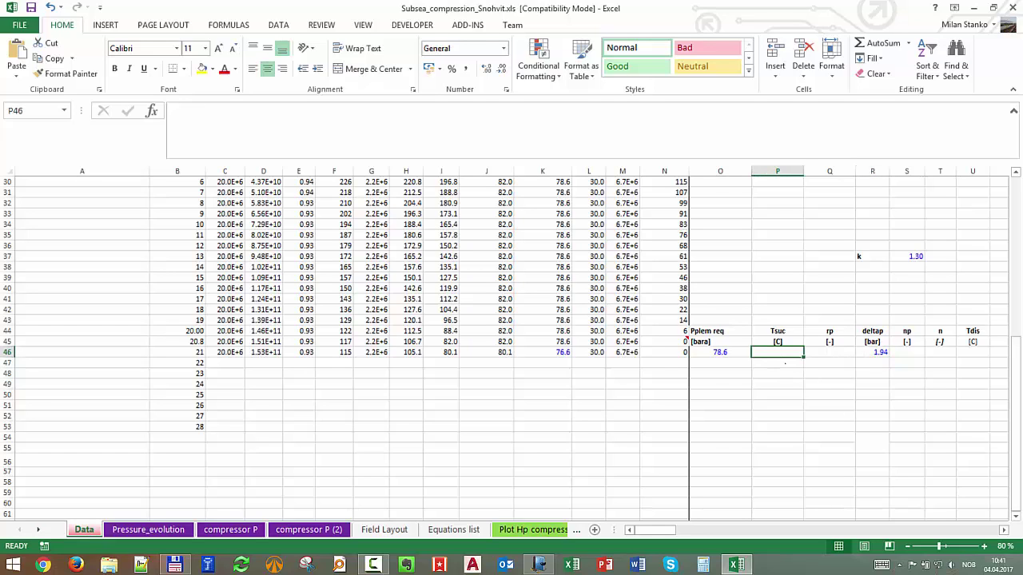
scroll(574, 401, up, 10)
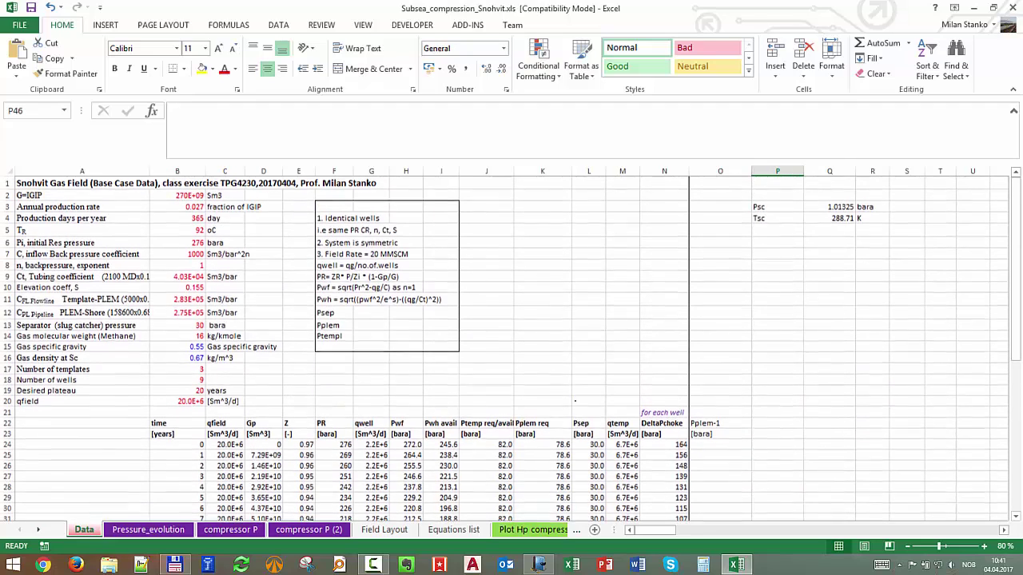
scroll(511, 349, down, 9)
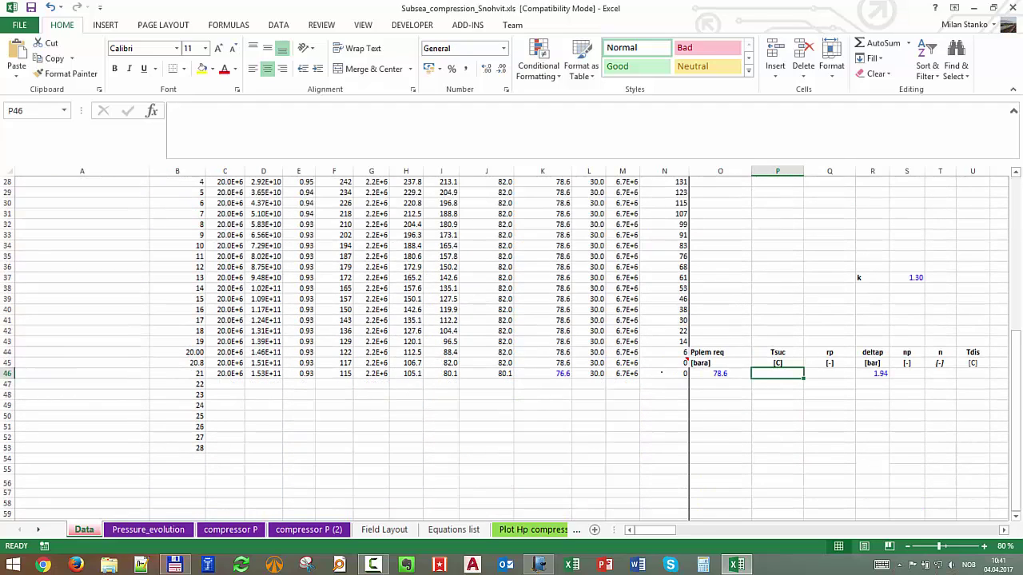
text(67)
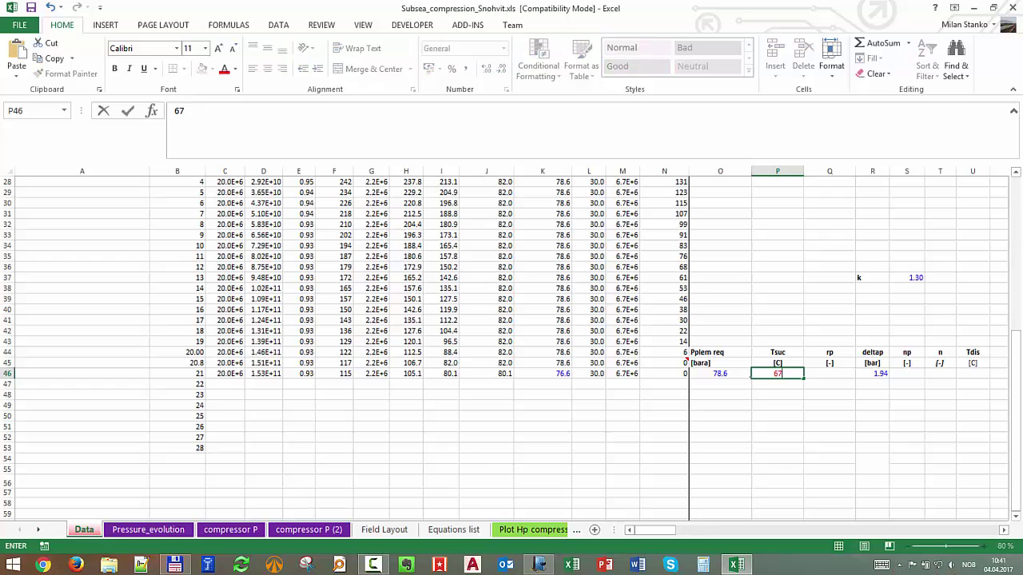
Enter a suction temperature of 67 in cell P46 and fill it down through P53.
key(Return)
scroll(540, 351, up, 8)
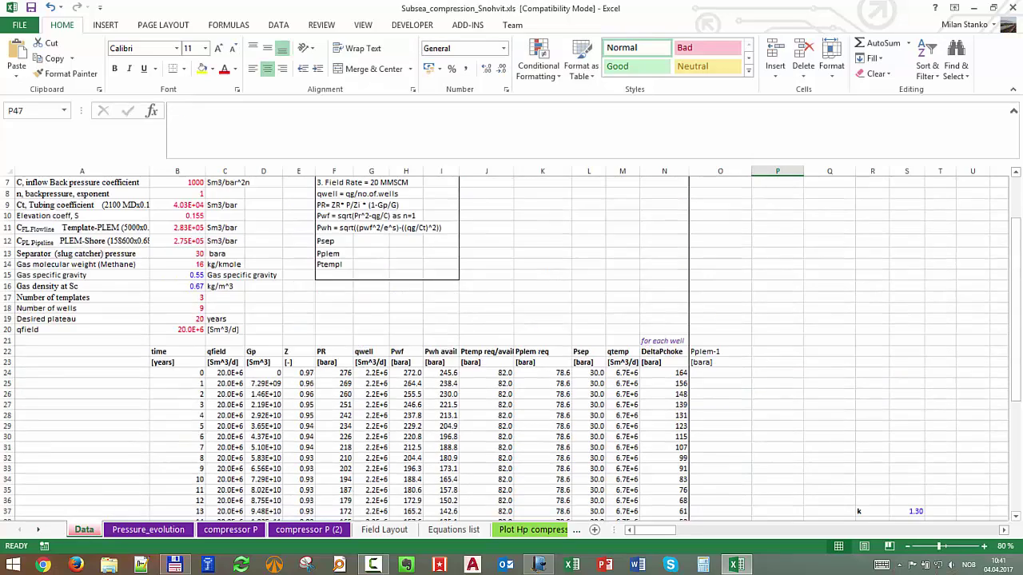
scroll(529, 350, down, 8)
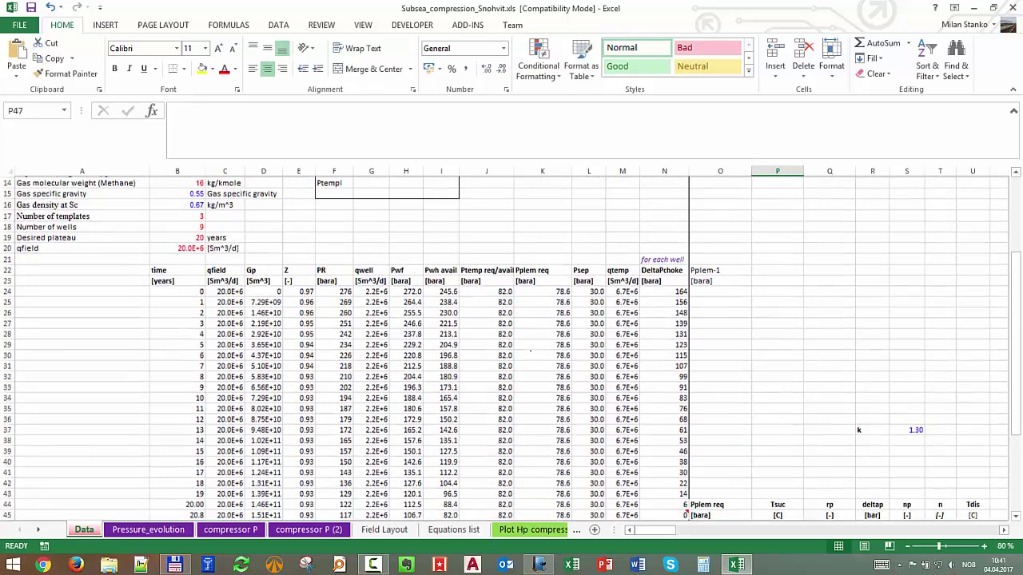
click(778, 373)
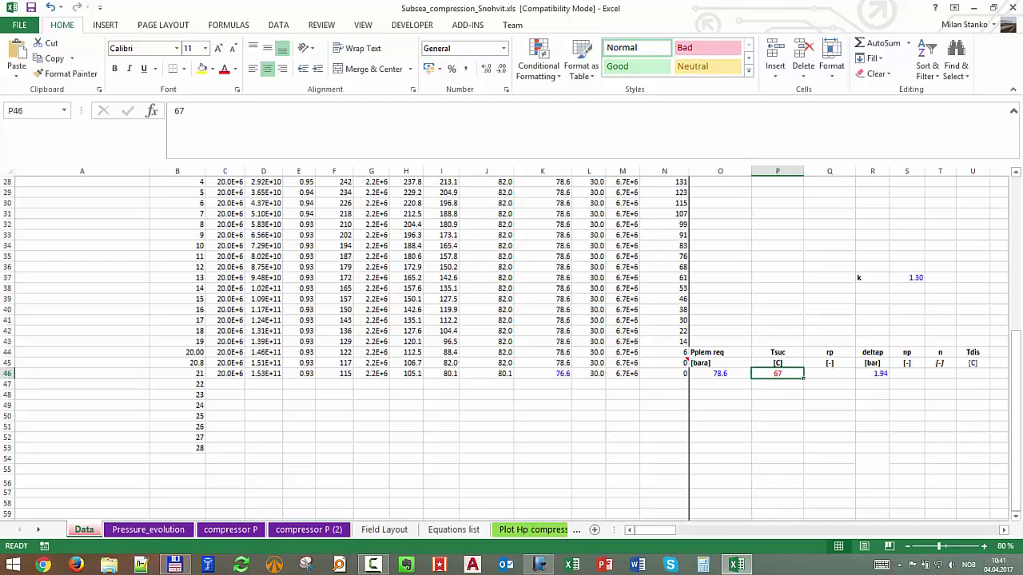
drag(803, 377, 808, 455)
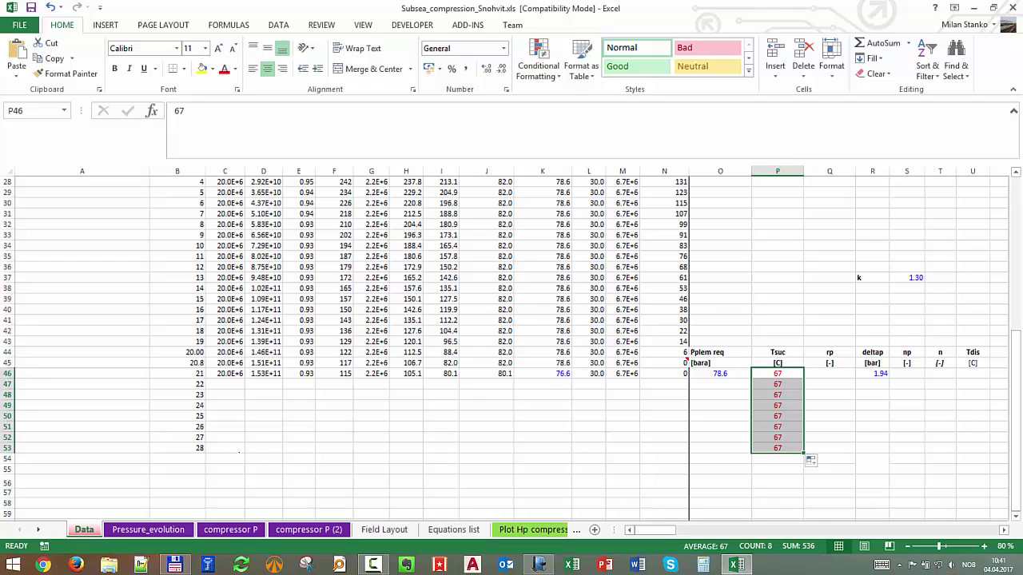
Calculate the pressure ratio rp in cell Q46 with the formula =O46/K46.
click(830, 373)
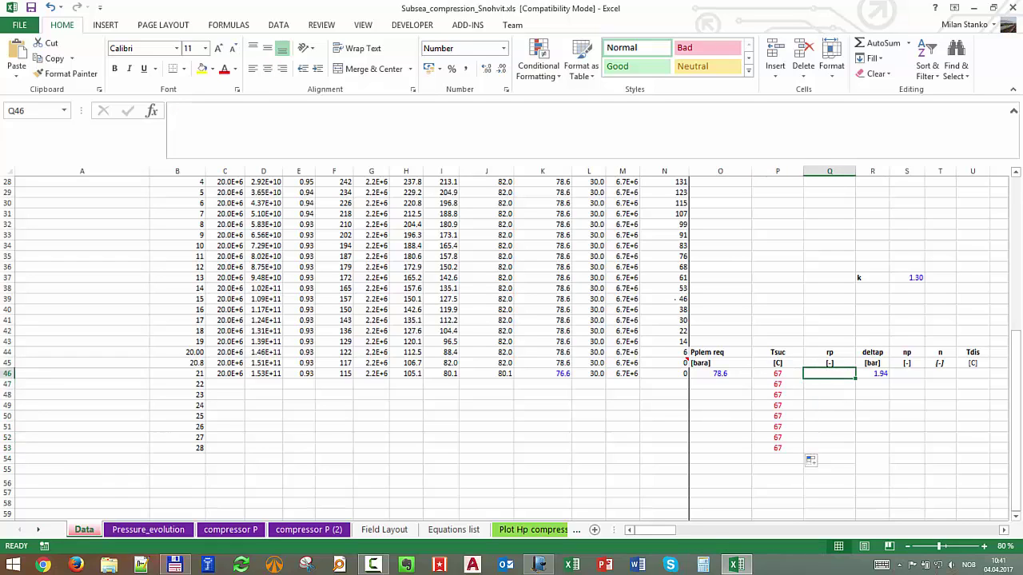
text(=)
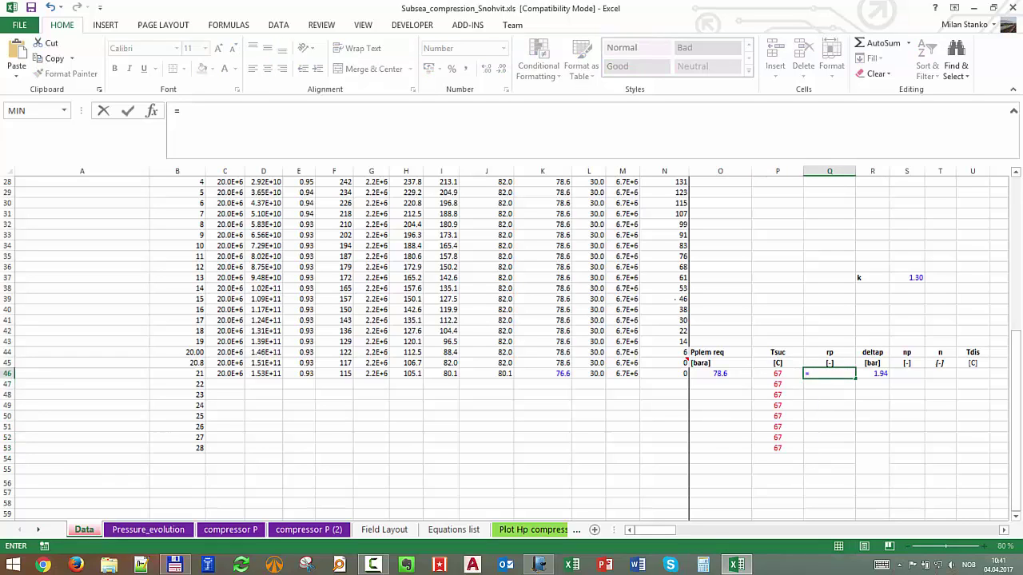
key(Left)
key(Left)
text(/)
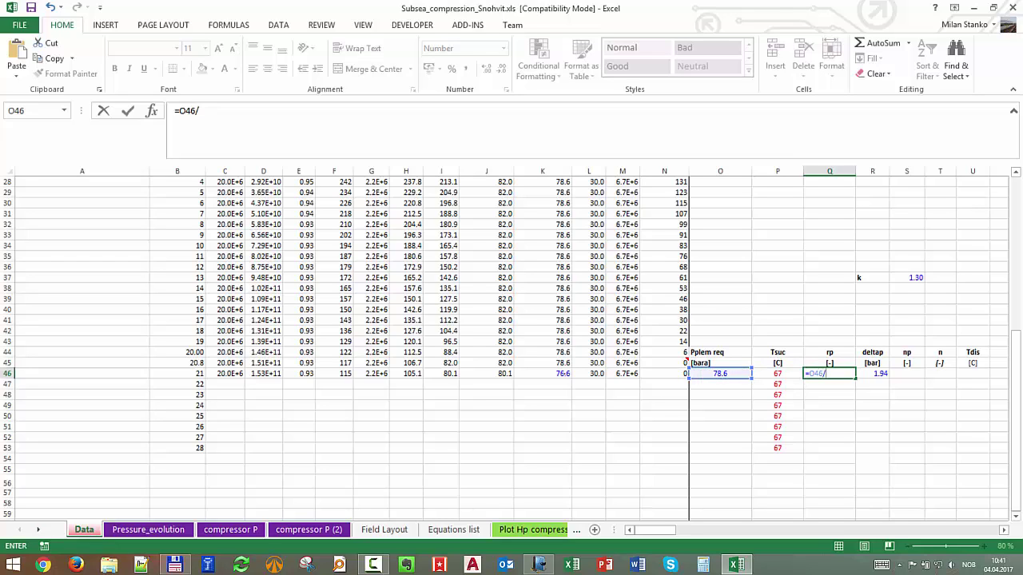
key(Left)
key(Left)
key(Left)
key(Left)
key(Left)
key(Left)
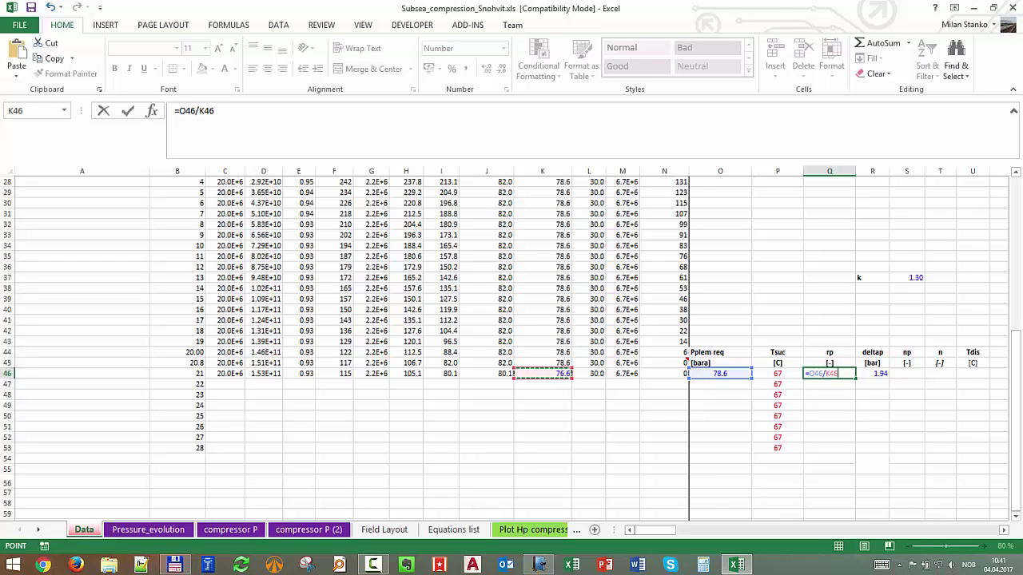
key(Return)
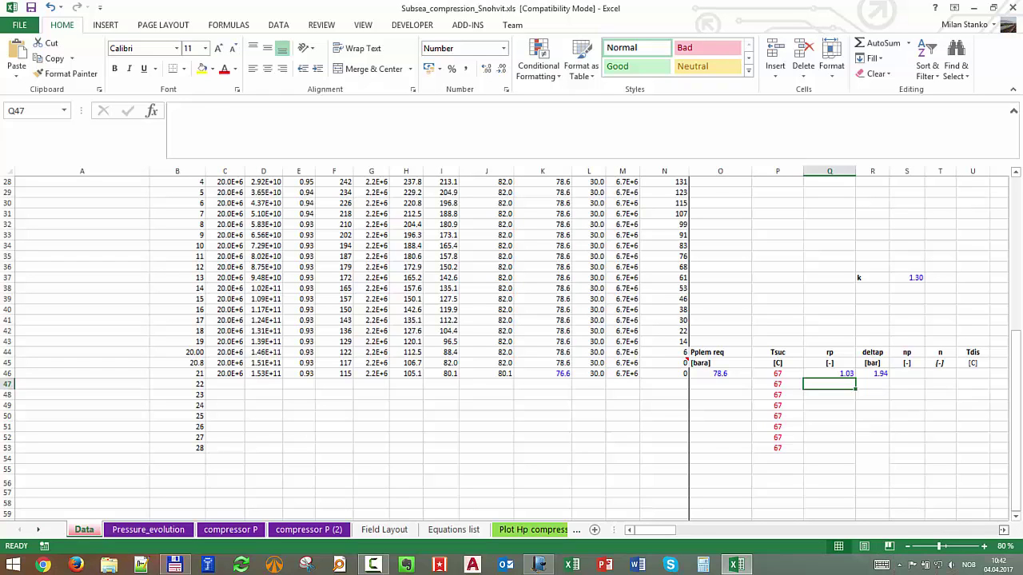
Switch to the Windows Journal notes and review the polytropic compression power equations before returning to the blank area on page 9.
click(541, 565)
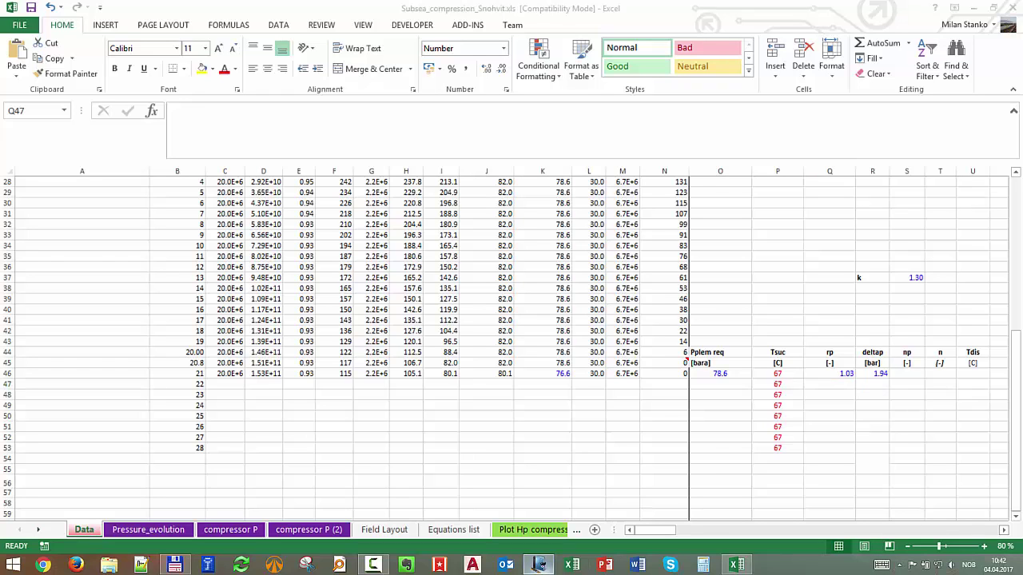
scroll(506, 304, up, 8)
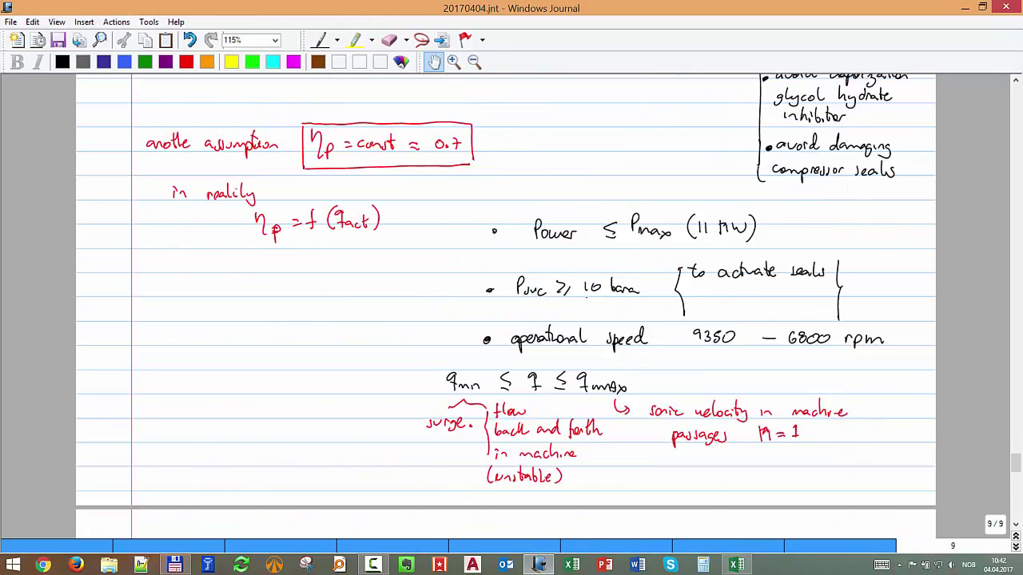
scroll(506, 304, up, 12)
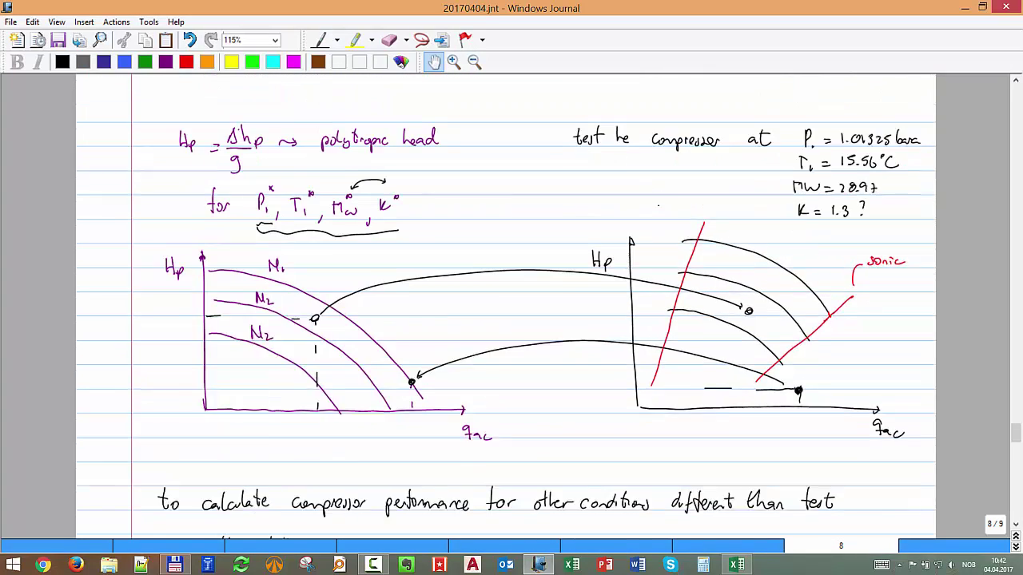
scroll(658, 206, up, 1)
scroll(381, 282, up, 15)
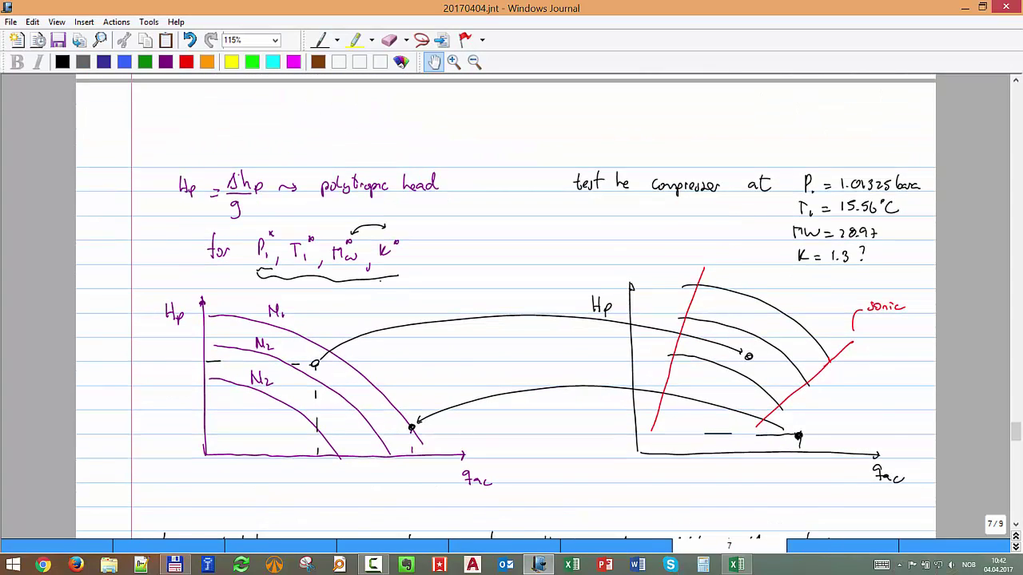
scroll(533, 324, up, 12)
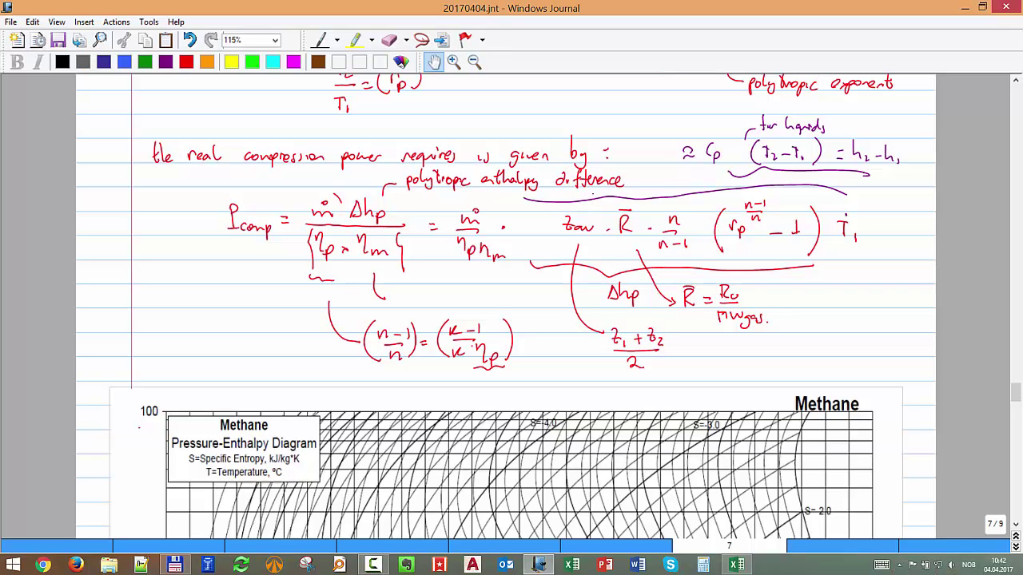
scroll(506, 307, down, 3)
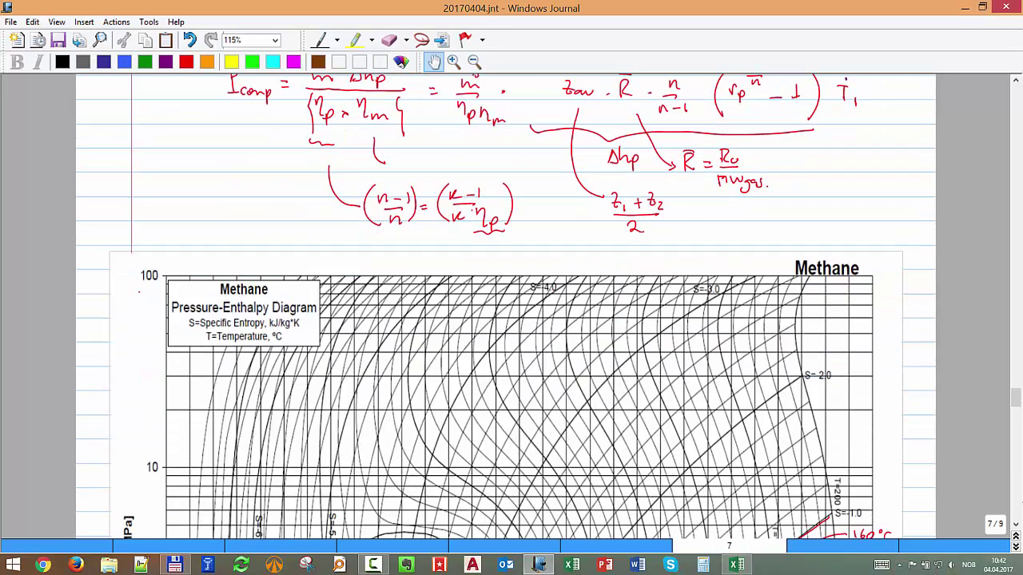
scroll(506, 307, down, 20)
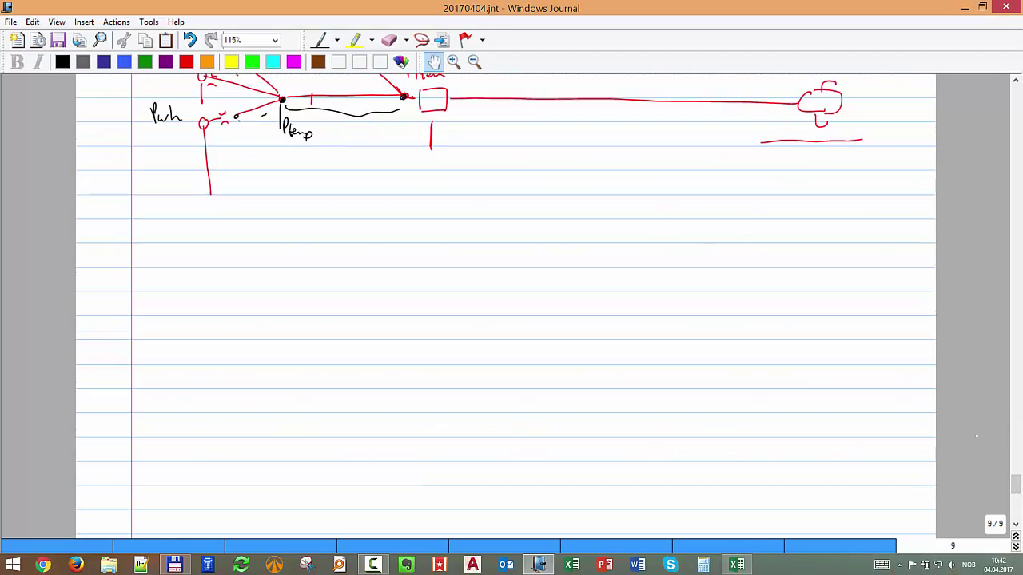
Handwrite "estimate Toutlet" in black ink with the pen below the field layout sketch on page 9.
click(320, 39)
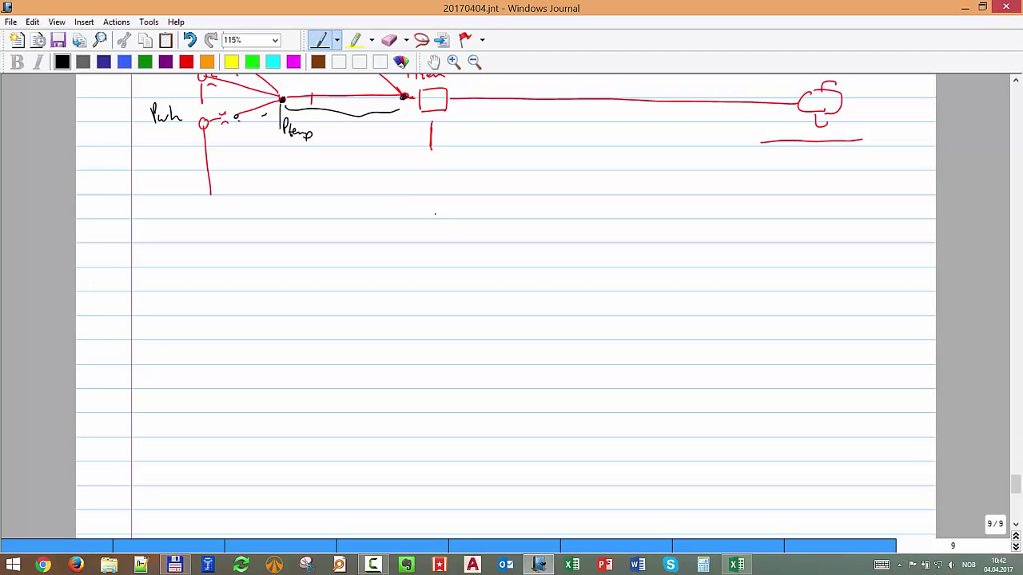
mouse_move(435, 213)
mouse_down()
mouse_move(476, 216)
mouse_move(489, 204)
mouse_move(495, 217)
mouse_up()
mouse_move(482, 206)
mouse_down()
mouse_move(534, 218)
mouse_move(541, 201)
mouse_move(548, 218)
mouse_up()
drag(548, 215, 558, 220)
drag(555, 216, 566, 219)
drag(572, 207, 574, 220)
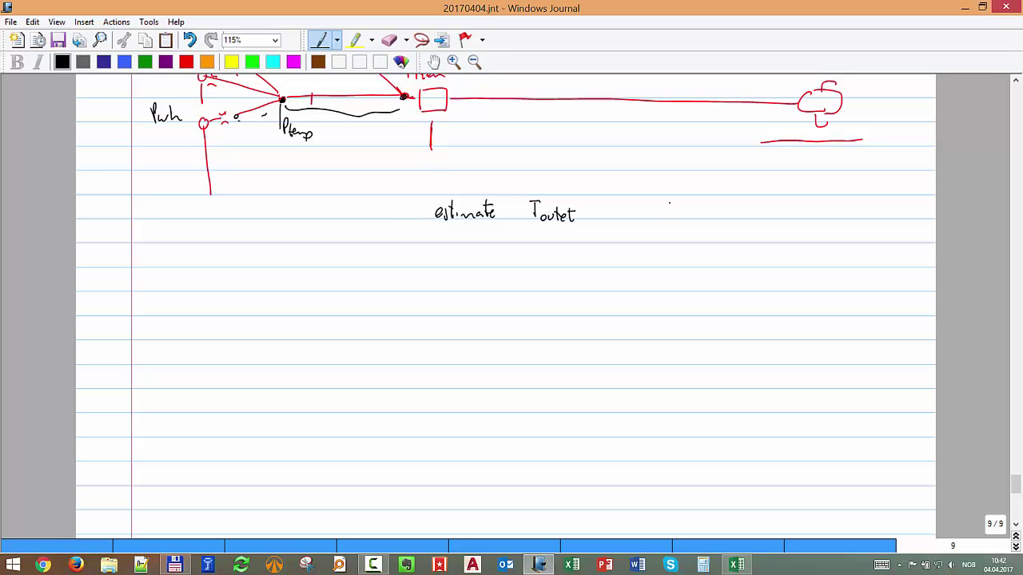
Handwrite the temperature relation T2/T1 = rp^((n-1)/n) beside "estimate Toutlet".
drag(670, 203, 671, 217)
drag(666, 202, 684, 219)
mouse_move(669, 224)
mouse_down()
mouse_move(683, 223)
mouse_move(676, 243)
mouse_up()
drag(680, 237, 700, 219)
drag(692, 225, 714, 220)
mouse_move(718, 216)
mouse_down()
mouse_move(718, 227)
mouse_move(734, 188)
mouse_move(743, 194)
mouse_up()
drag(734, 200, 744, 205)
Handwrite "estimate Δhp =" below the outlet temperature line.
drag(446, 284, 458, 287)
mouse_move(460, 273)
mouse_down()
mouse_move(461, 286)
mouse_move(465, 277)
mouse_up()
drag(466, 286, 487, 286)
mouse_move(490, 277)
mouse_down()
mouse_move(492, 288)
mouse_move(568, 287)
mouse_move(572, 297)
mouse_move(639, 283)
mouse_up()
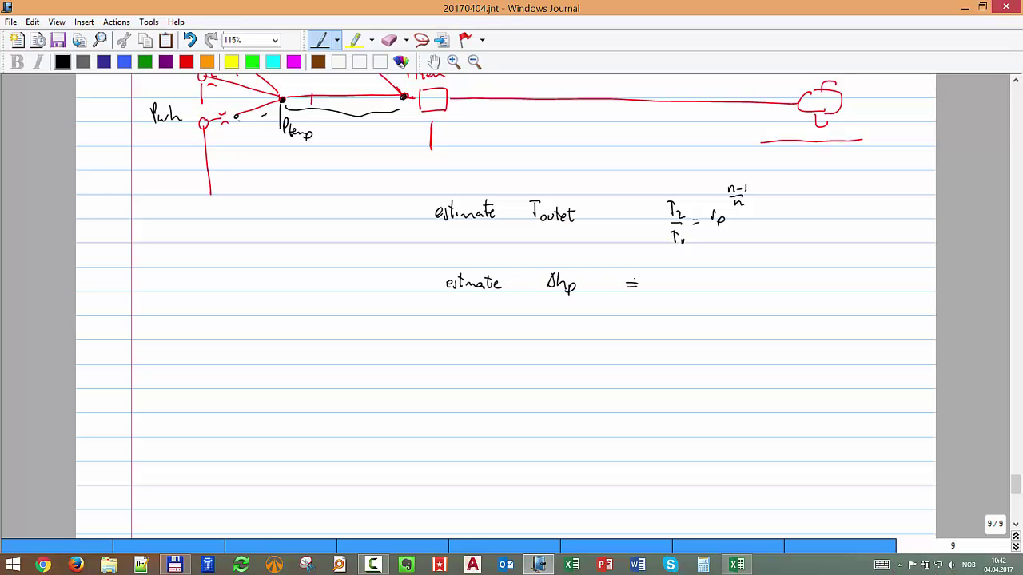
Copy the polytropic enthalpy expression from the compression power equation on page 7 and place it after "Δhp =" on page 9.
scroll(506, 307, up, 15)
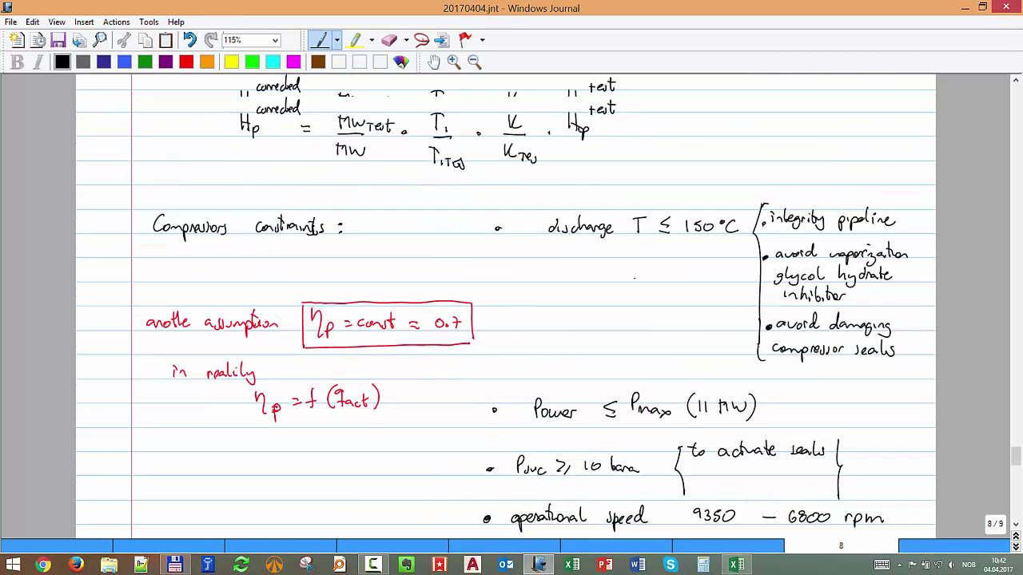
scroll(506, 307, up, 15)
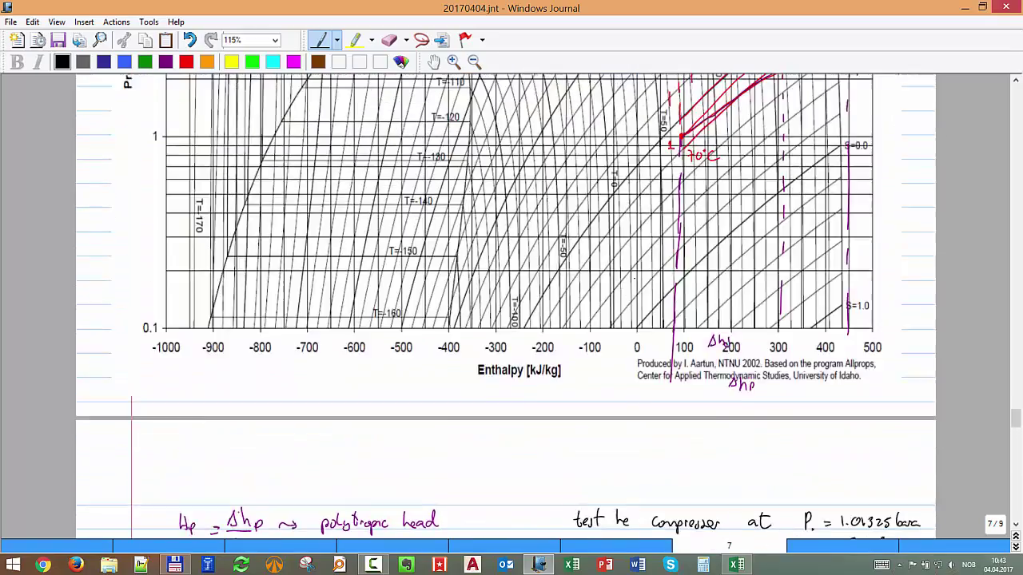
scroll(506, 307, up, 8)
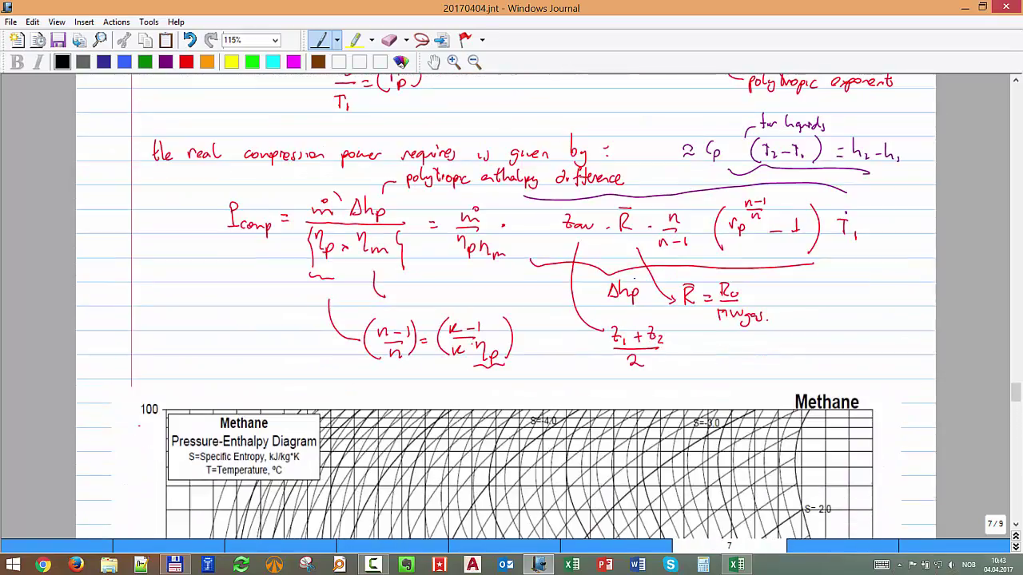
click(422, 40)
mouse_move(872, 217)
mouse_down()
mouse_move(747, 197)
mouse_move(557, 210)
mouse_move(879, 224)
mouse_up()
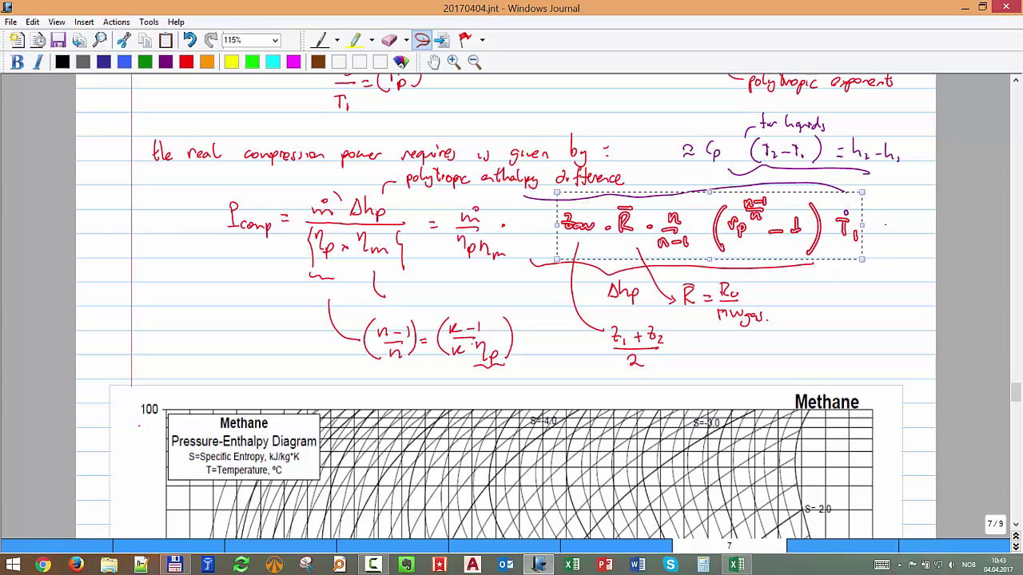
scroll(884, 224, down, 10)
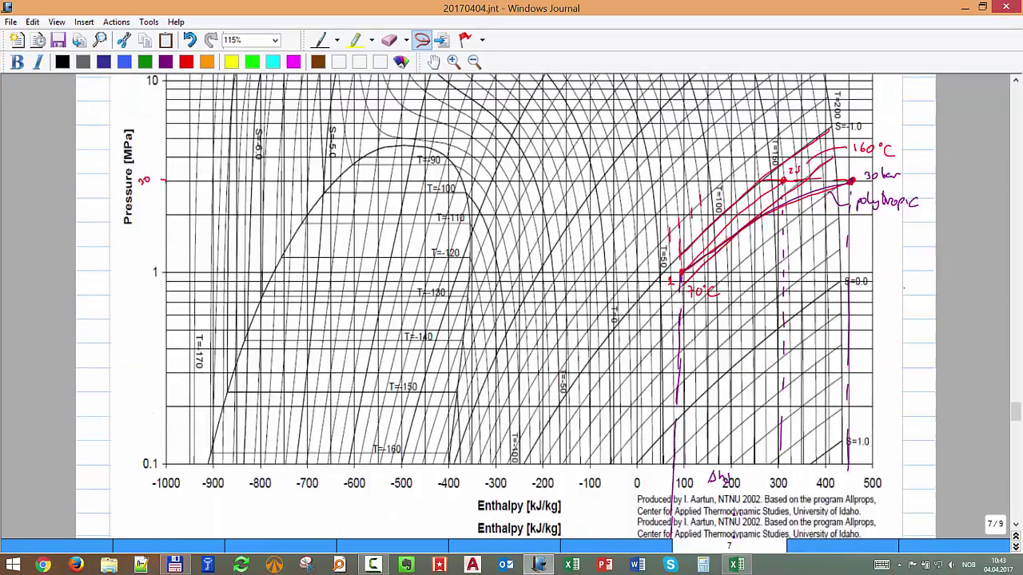
scroll(506, 307, down, 12)
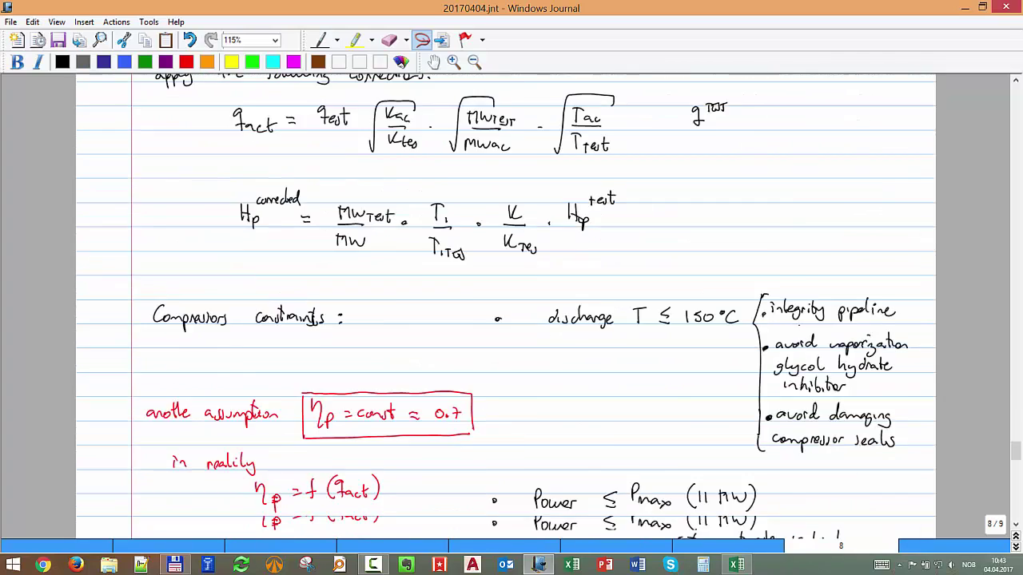
scroll(796, 321, down, 6)
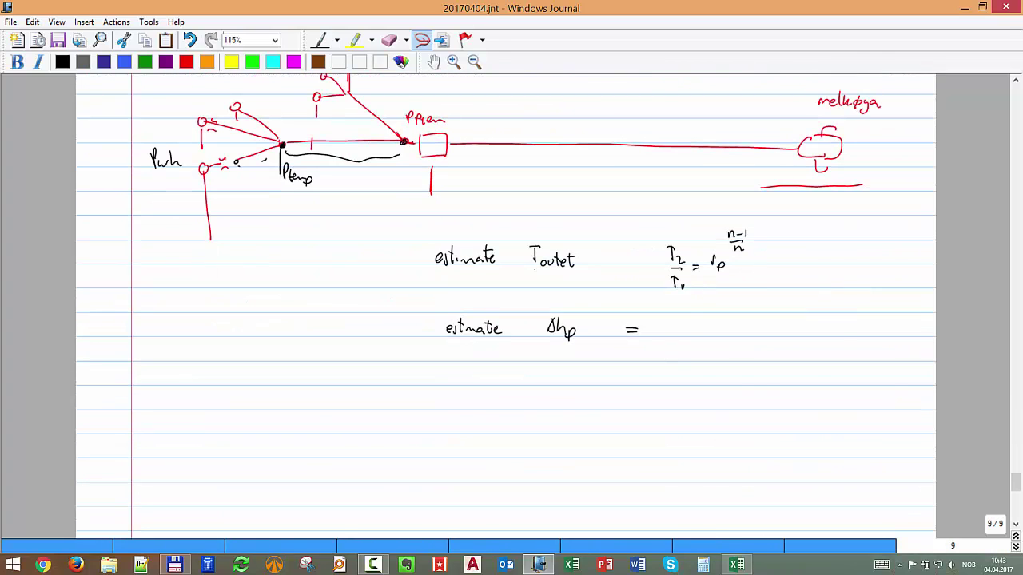
key(ctrl+v)
drag(787, 364, 787, 334)
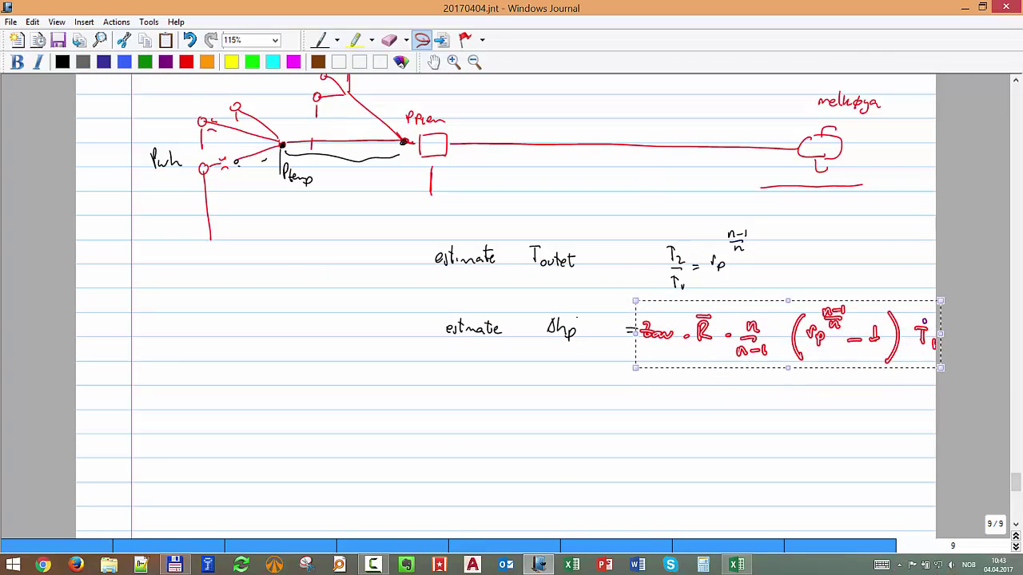
click(720, 397)
scroll(720, 396, down, 2)
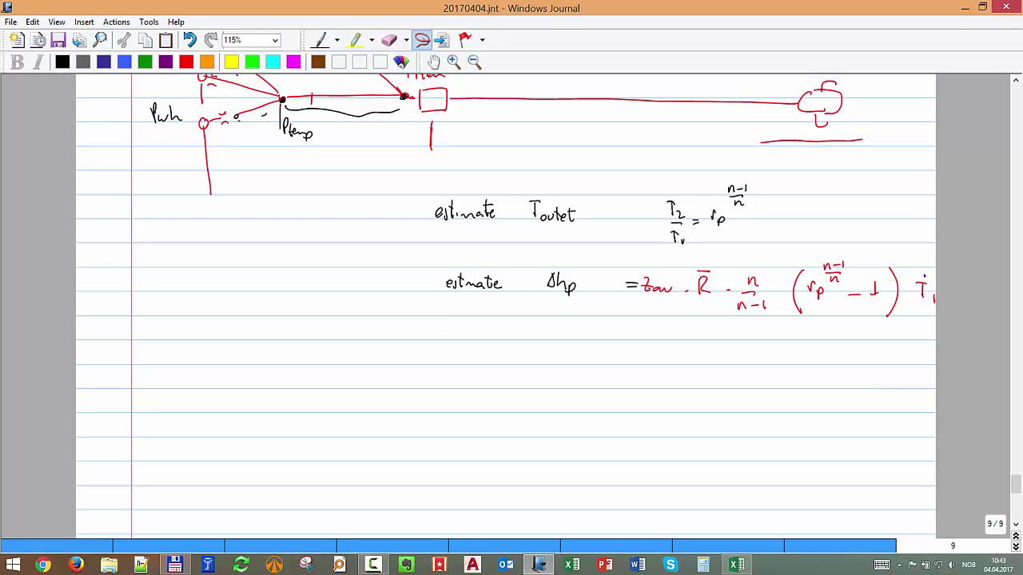
Handwrite "calculate Hp = Δhp/g" with the pen below the enthalpy line.
click(320, 40)
drag(438, 334, 445, 331)
mouse_move(461, 331)
mouse_down()
mouse_move(620, 336)
mouse_move(591, 361)
mouse_up()
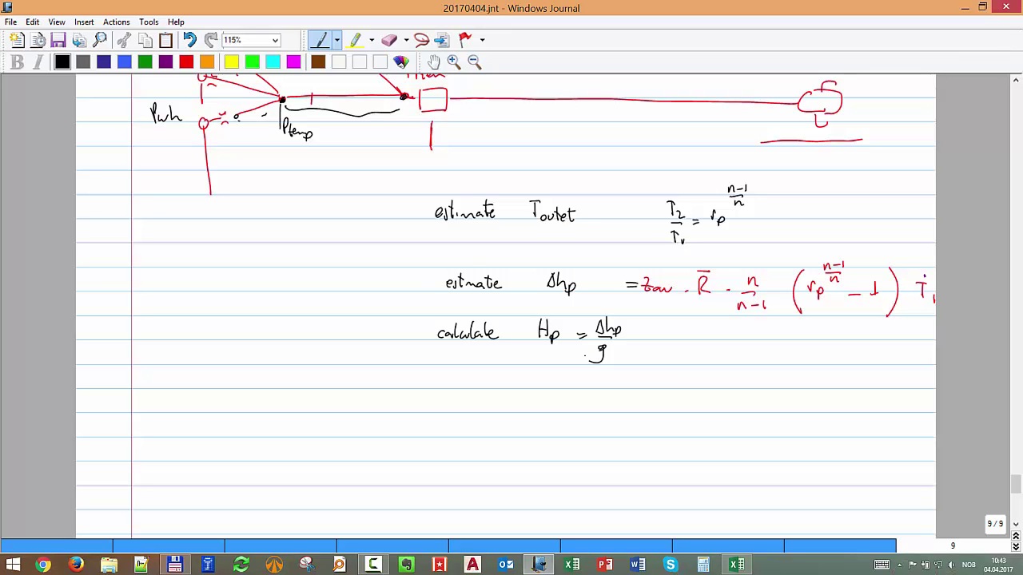
Consult the compressor head curves on page 8, then handwrite "calculate qact = Bg(P,T) qsc" below the Hp line.
scroll(506, 303, up, 15)
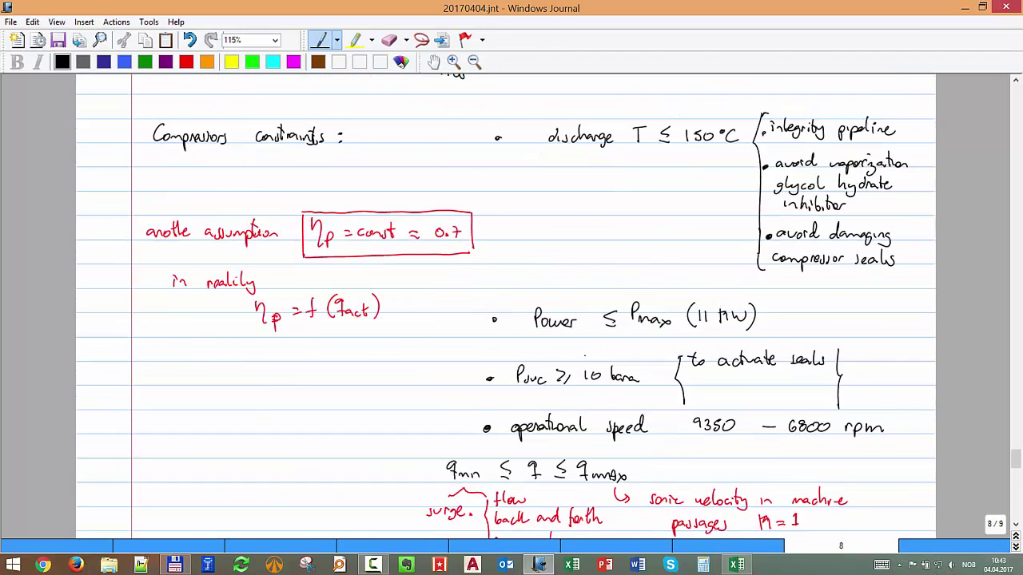
scroll(584, 356, up, 10)
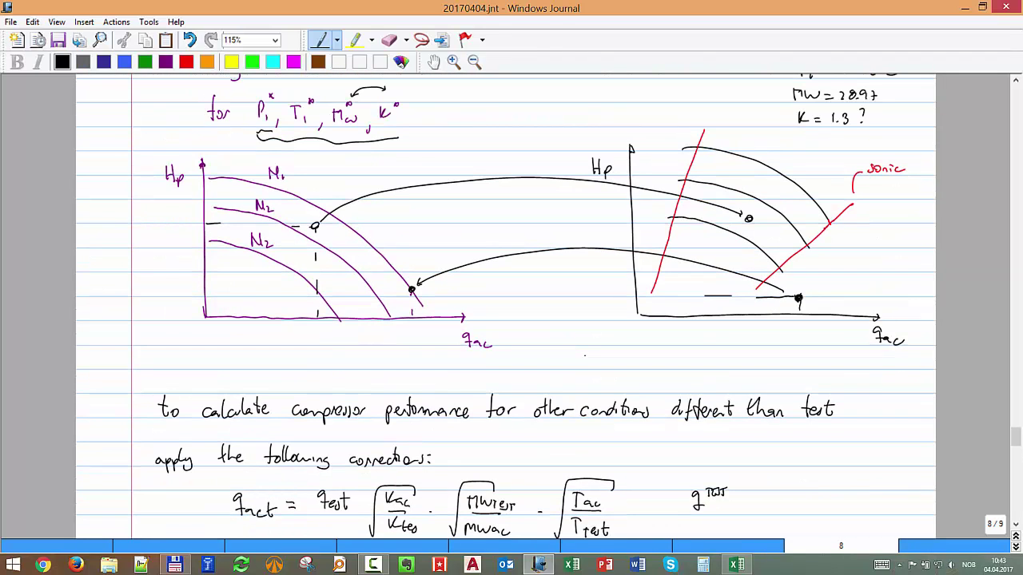
drag(312, 225, 319, 227)
scroll(506, 303, down, 20)
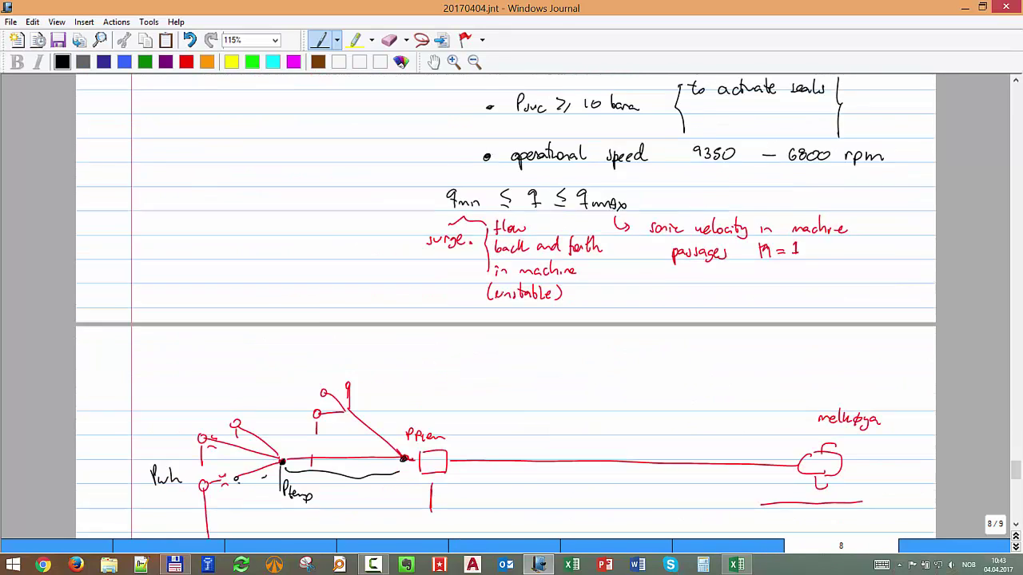
scroll(506, 304, down, 14)
scroll(505, 304, up, 2)
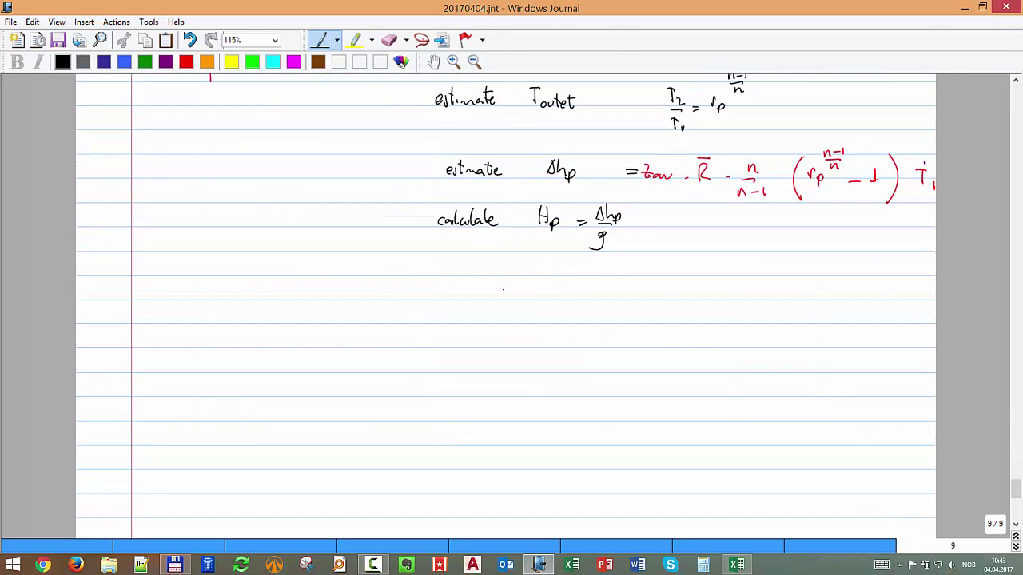
mouse_move(444, 271)
mouse_down()
mouse_move(439, 278)
mouse_move(463, 279)
mouse_move(472, 265)
mouse_move(484, 280)
mouse_move(555, 282)
mouse_up()
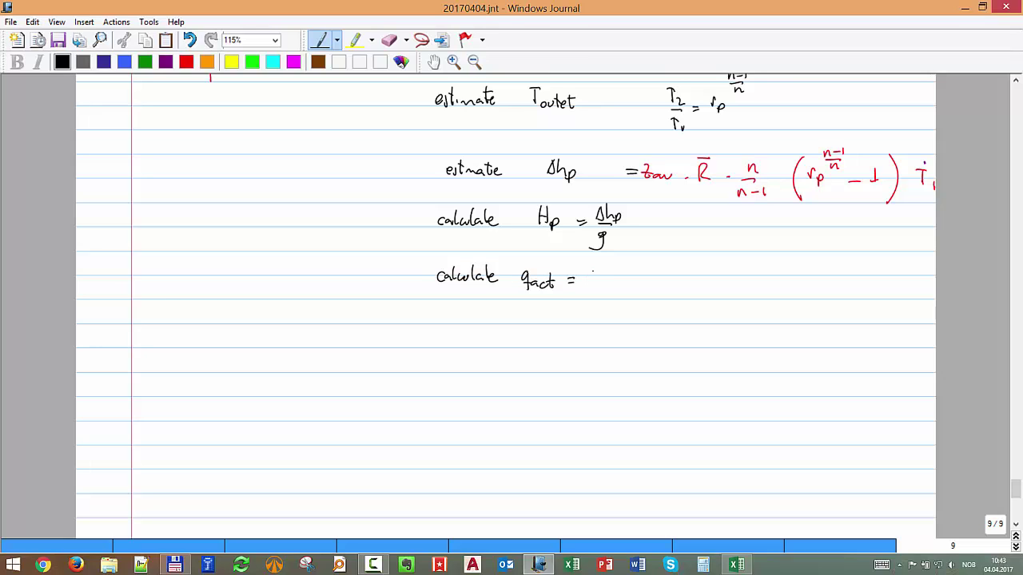
mouse_move(594, 266)
mouse_down()
mouse_move(594, 286)
mouse_move(623, 271)
mouse_move(620, 281)
mouse_up()
mouse_move(633, 269)
mouse_down()
mouse_move(634, 280)
mouse_move(638, 266)
mouse_up()
mouse_move(640, 265)
mouse_down()
mouse_move(641, 280)
mouse_move(668, 268)
mouse_move(664, 281)
mouse_move(684, 284)
mouse_up()
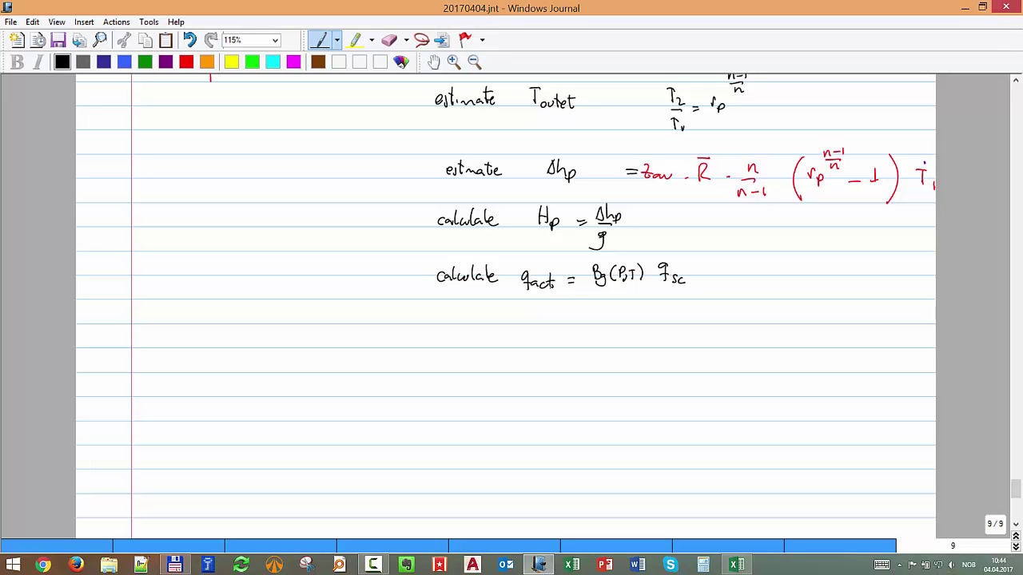
Underline Bg(P,T) and handwrite "Bg = (z R T / Tsc)(Psc / P)" below the qact line.
mouse_move(592, 291)
mouse_down()
mouse_move(640, 293)
mouse_move(599, 332)
mouse_up()
mouse_move(613, 323)
mouse_down()
mouse_move(605, 336)
mouse_move(631, 323)
mouse_up()
drag(620, 329, 630, 327)
drag(650, 315, 667, 325)
drag(666, 316, 689, 325)
mouse_move(684, 315)
mouse_down()
mouse_move(694, 328)
mouse_move(678, 336)
mouse_up()
drag(673, 337, 673, 348)
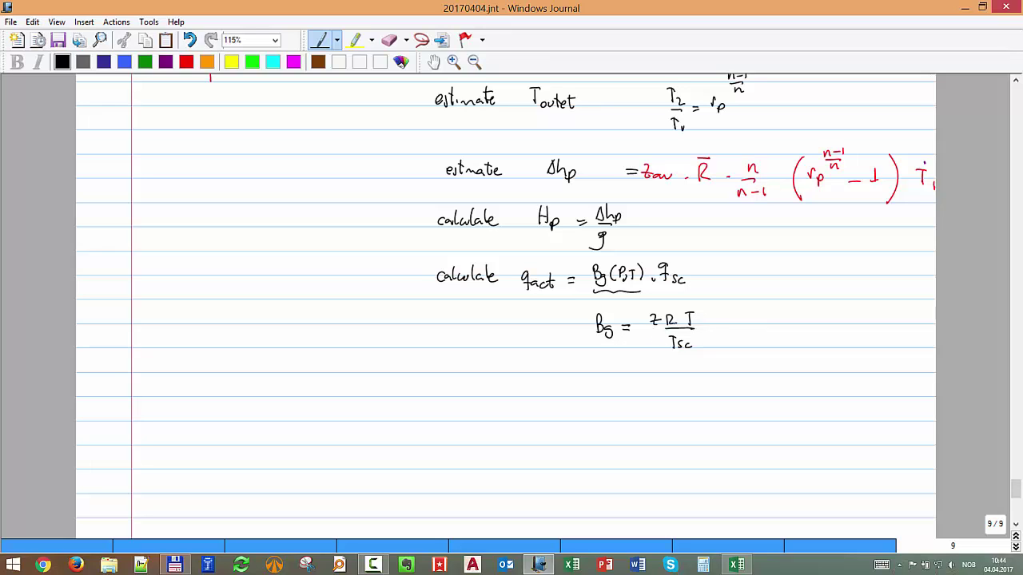
drag(708, 306, 710, 317)
drag(718, 315, 710, 344)
Handwrite "Hp, qact → convert to test conditions" and "plot in compressor map" below the Bg equation.
mouse_move(447, 377)
mouse_down()
mouse_move(463, 396)
mouse_move(612, 385)
mouse_move(606, 391)
mouse_move(807, 394)
mouse_up()
drag(808, 388, 862, 392)
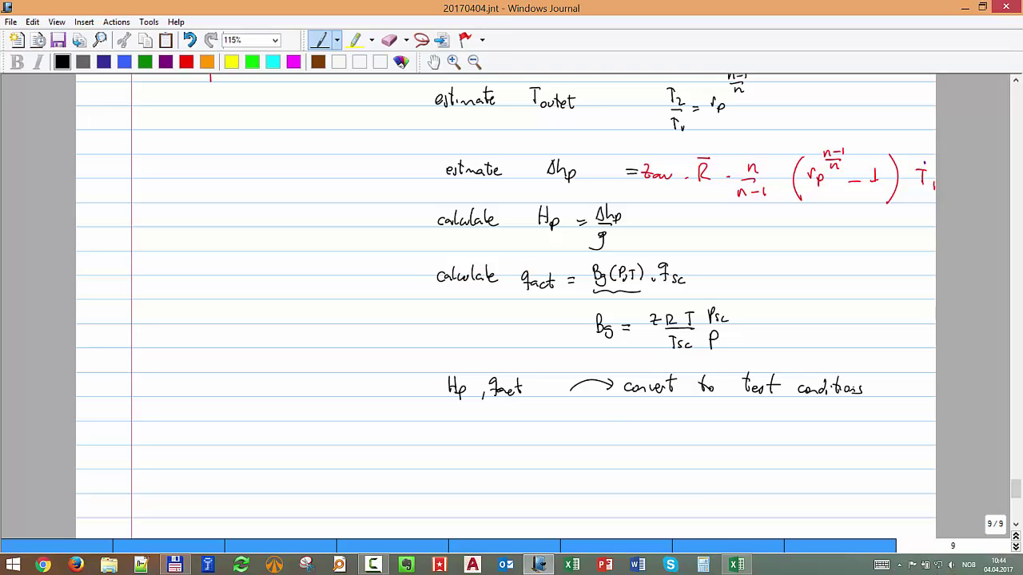
mouse_move(609, 415)
mouse_down()
mouse_move(621, 422)
mouse_move(625, 407)
mouse_move(633, 422)
mouse_up()
mouse_move(641, 409)
mouse_down()
mouse_move(641, 424)
mouse_move(803, 419)
mouse_move(818, 430)
mouse_move(823, 418)
mouse_up()
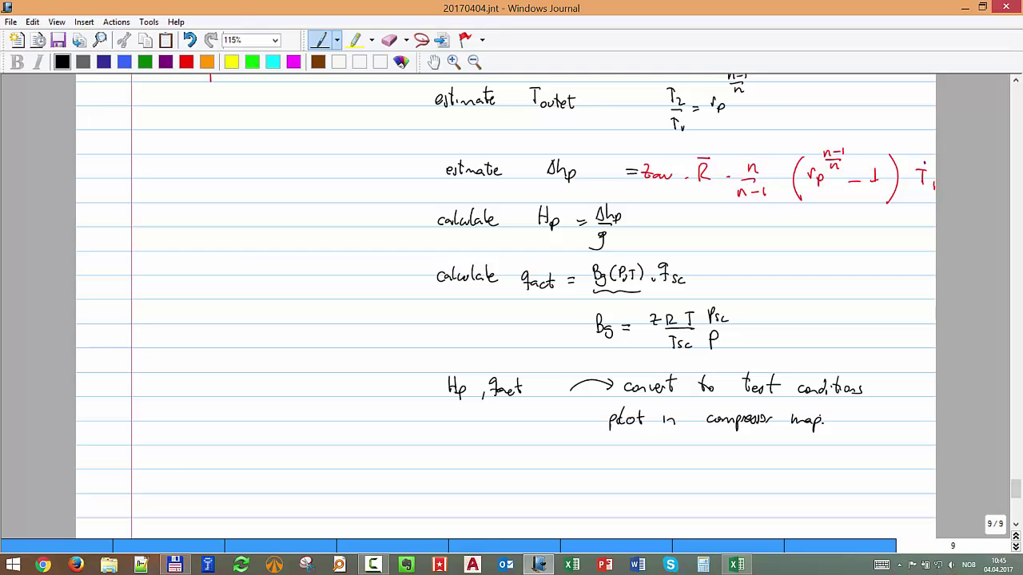
scroll(506, 303, up, 5)
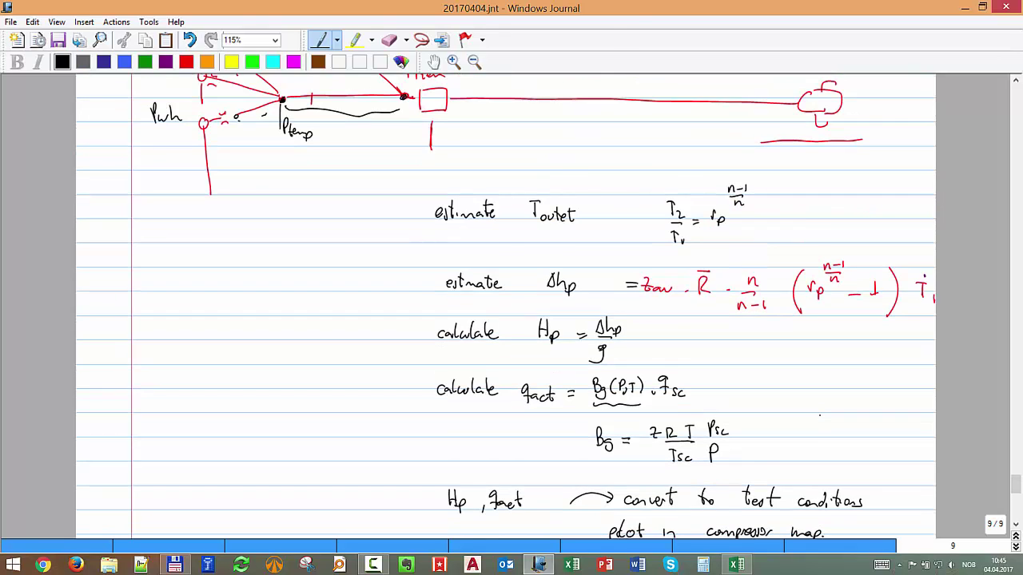
scroll(506, 304, down, 3)
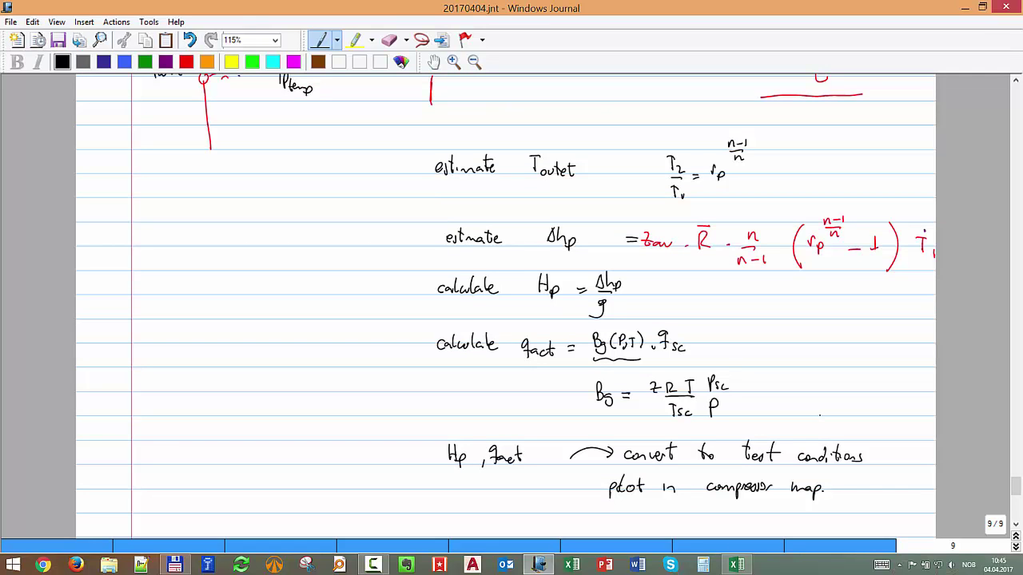
Switch to the Excel workbook, fill C46:R46 down through row 53, and keep Tsuc at 67 in P46:P53.
key(alt+Tab)
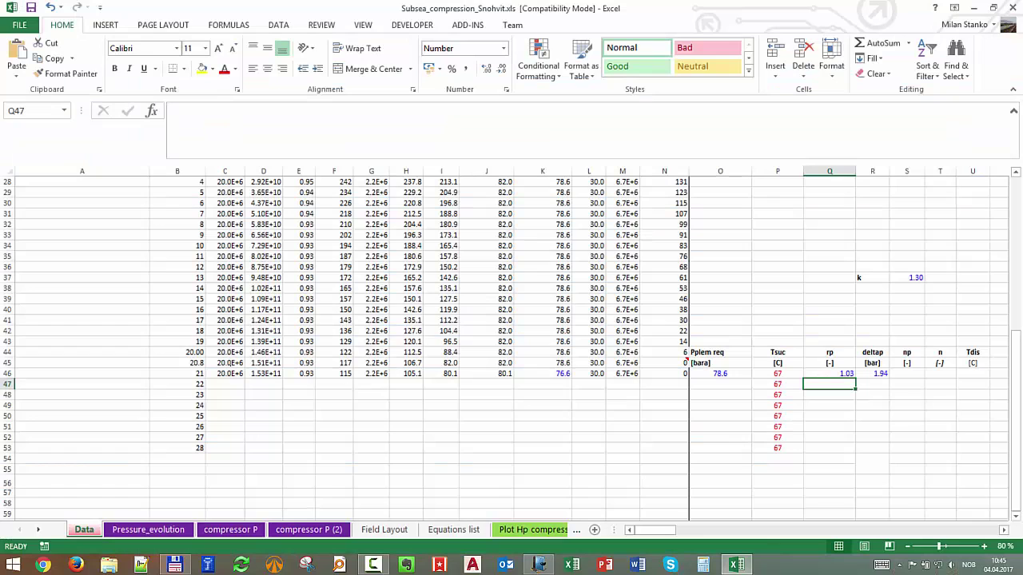
drag(224, 373, 879, 374)
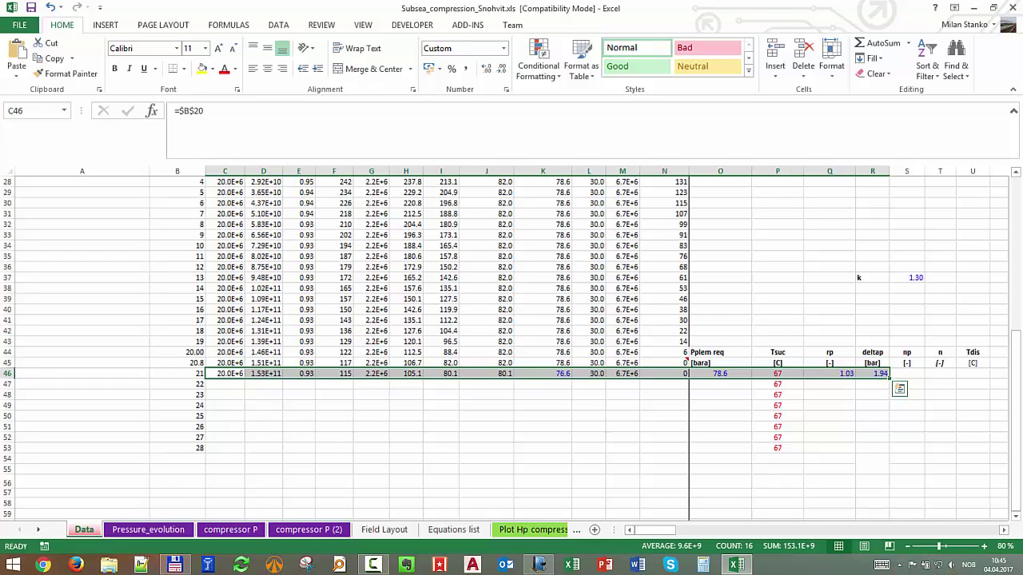
drag(889, 377, 896, 462)
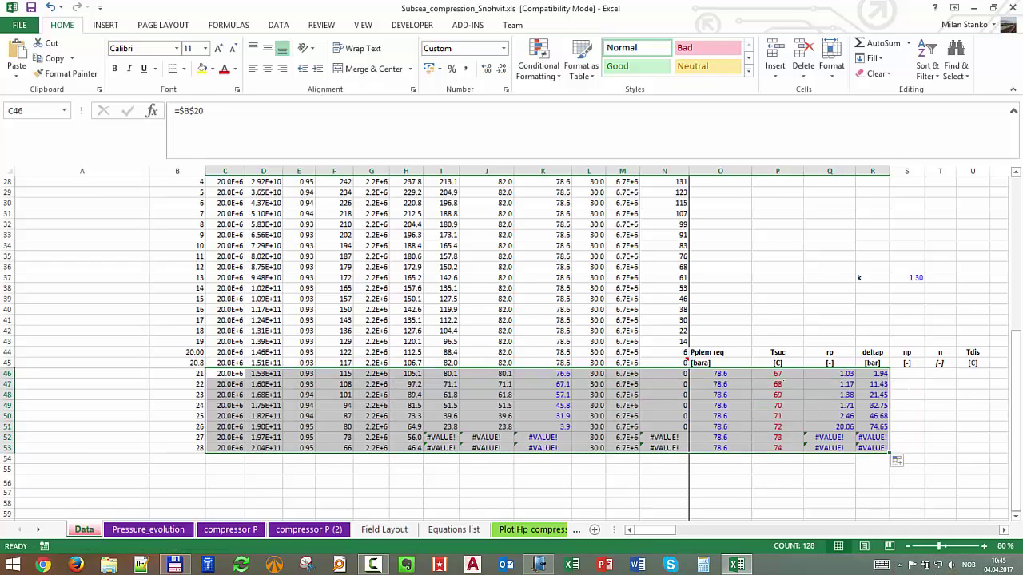
drag(777, 373, 777, 447)
key(ctrl+d)
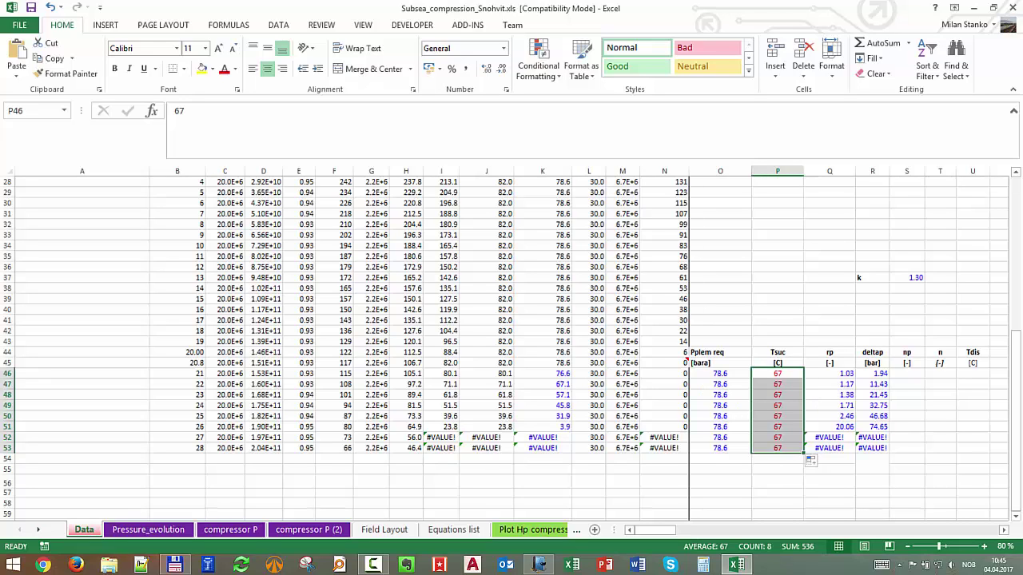
click(872, 384)
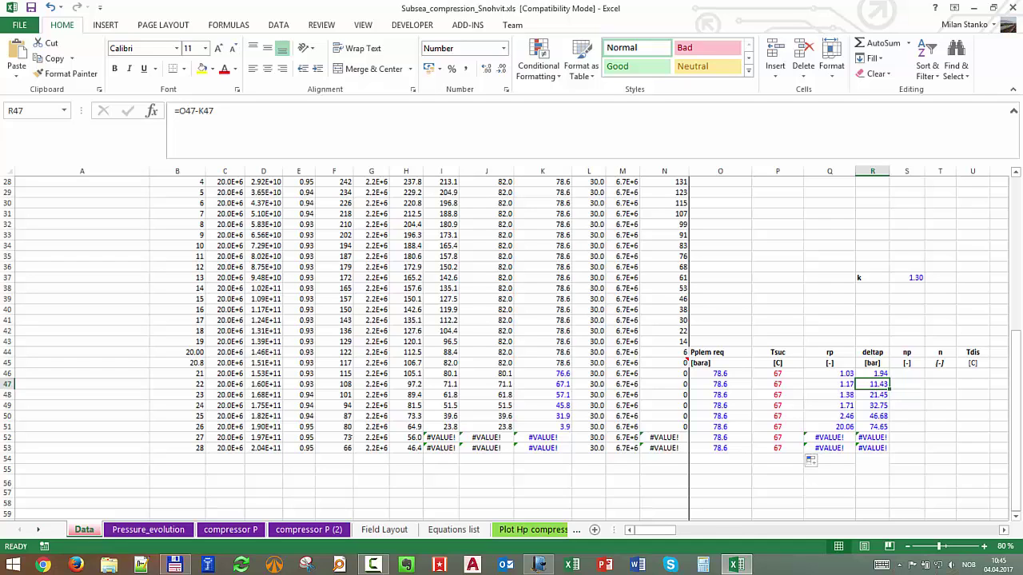
mouse_move(177, 438)
mouse_down()
mouse_move(787, 448)
mouse_move(871, 469)
mouse_move(871, 447)
mouse_up()
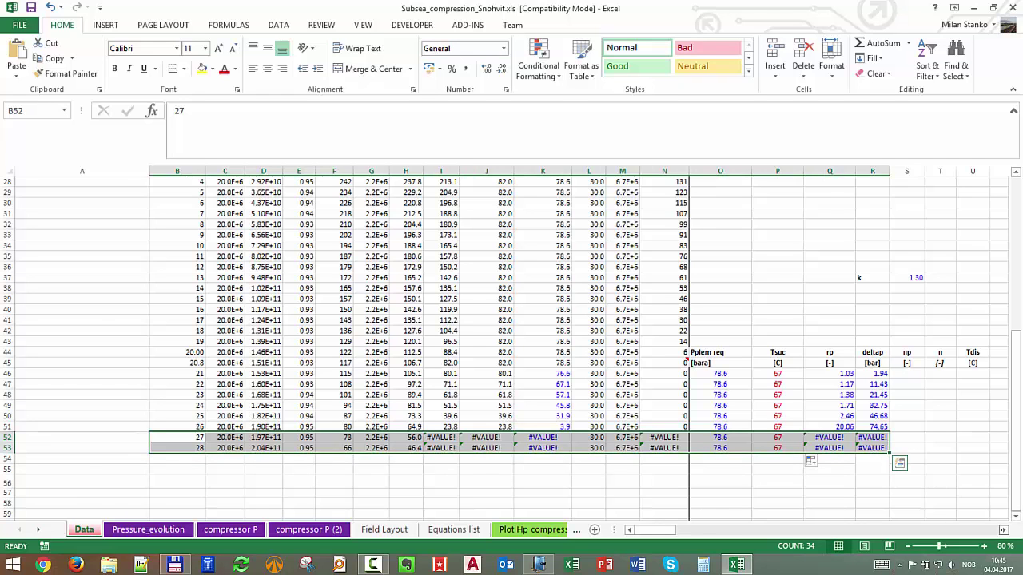
Enter a polytropic efficiency np of 0.7 in S46 and fill it down to row 53.
click(1004, 530)
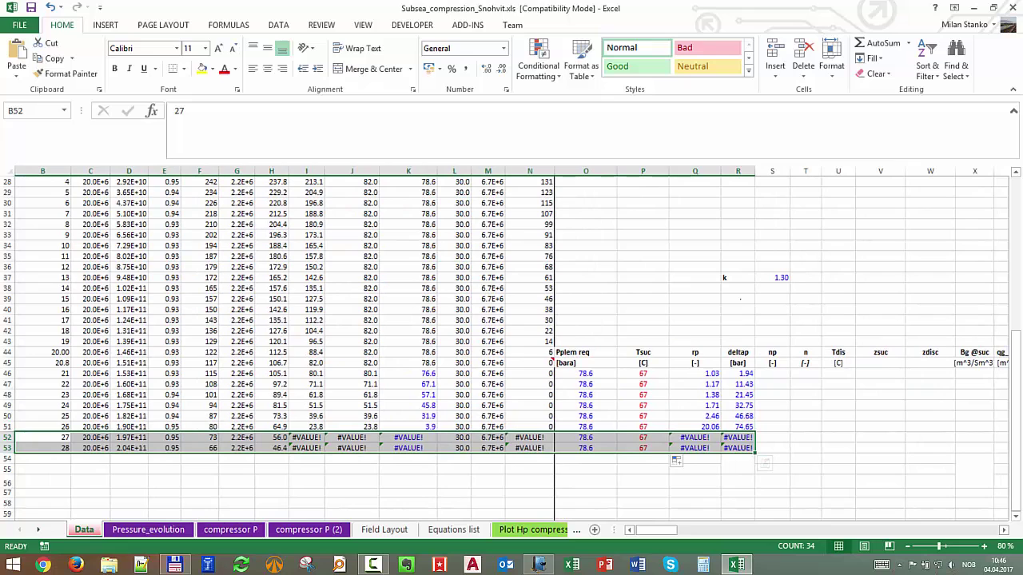
click(738, 298)
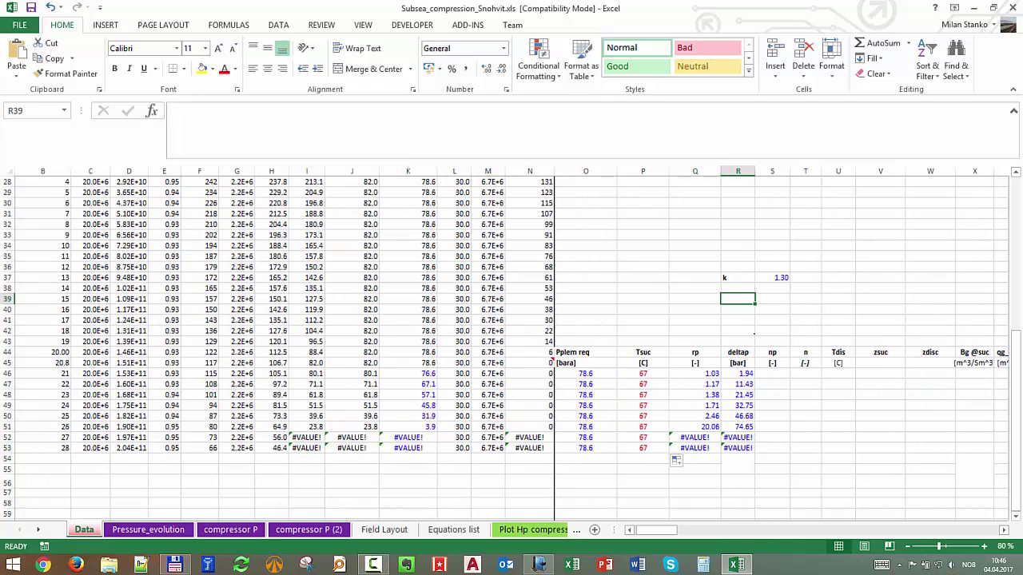
click(772, 373)
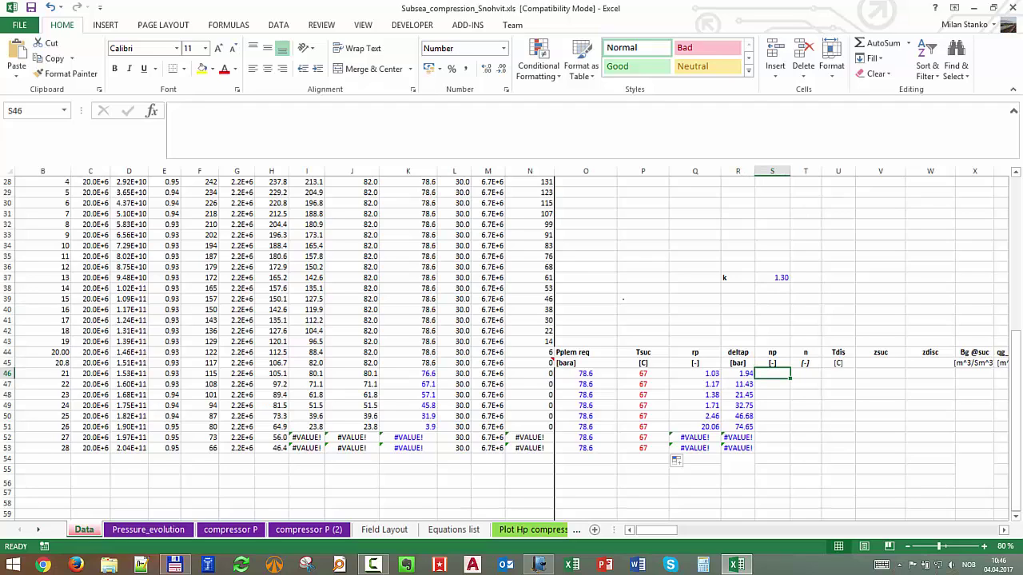
text(0.)
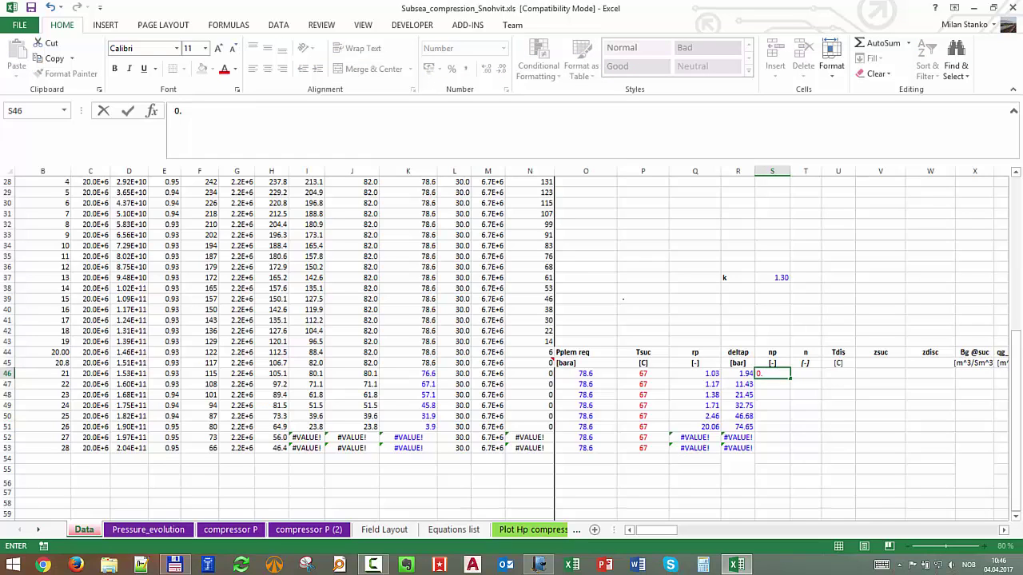
text(7)
key(Return)
click(772, 373)
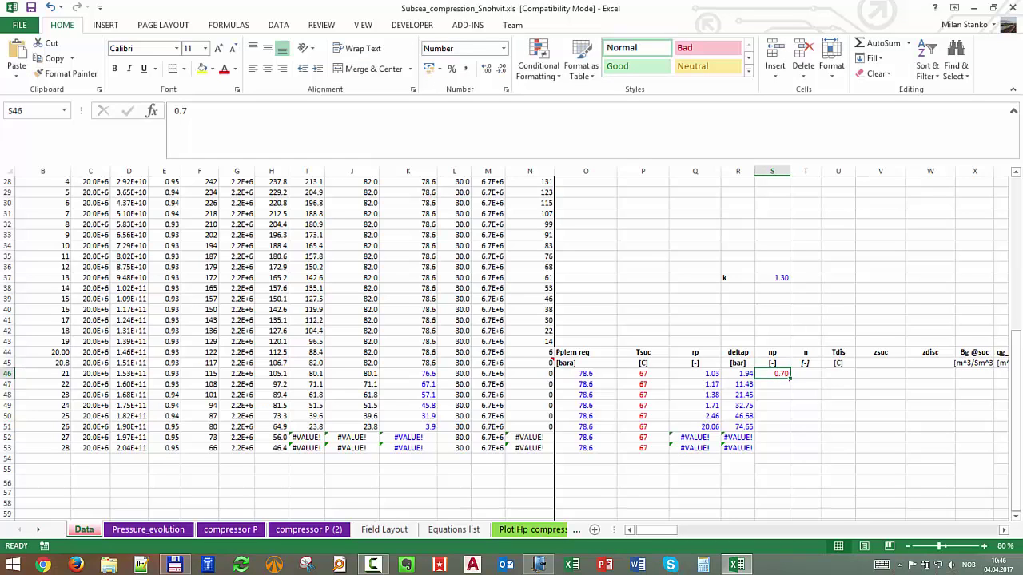
double_click(790, 378)
click(805, 373)
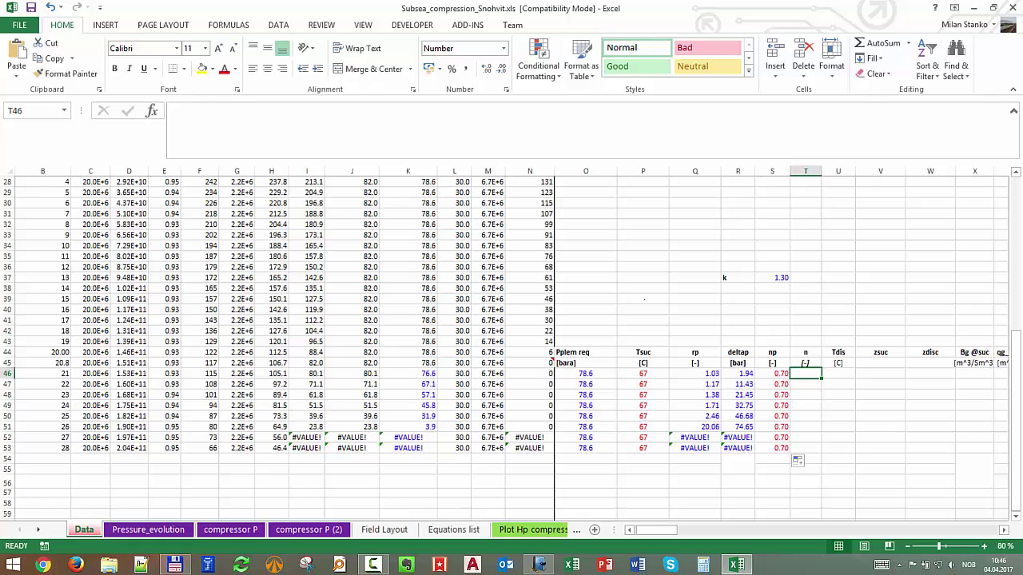
Check the polytropic exponent function in the VBA code and the gas specific gravity cell referenced by the k formula.
key(alt+F11)
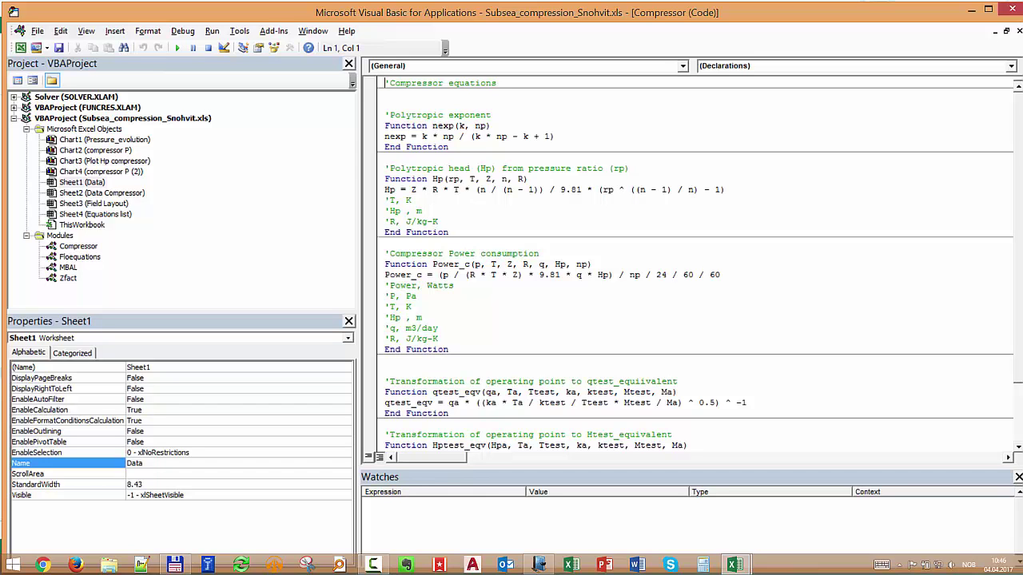
click(971, 9)
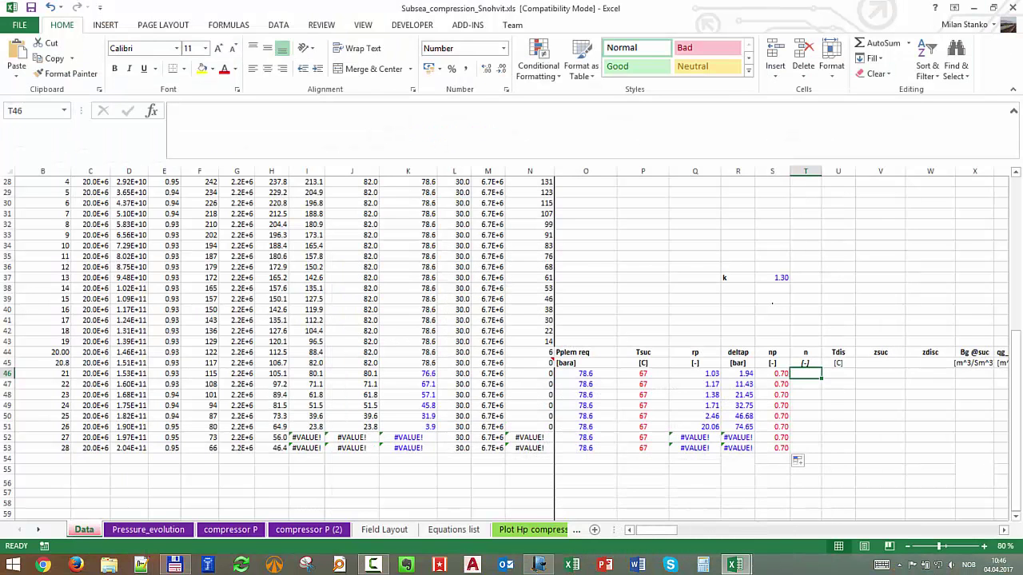
click(757, 274)
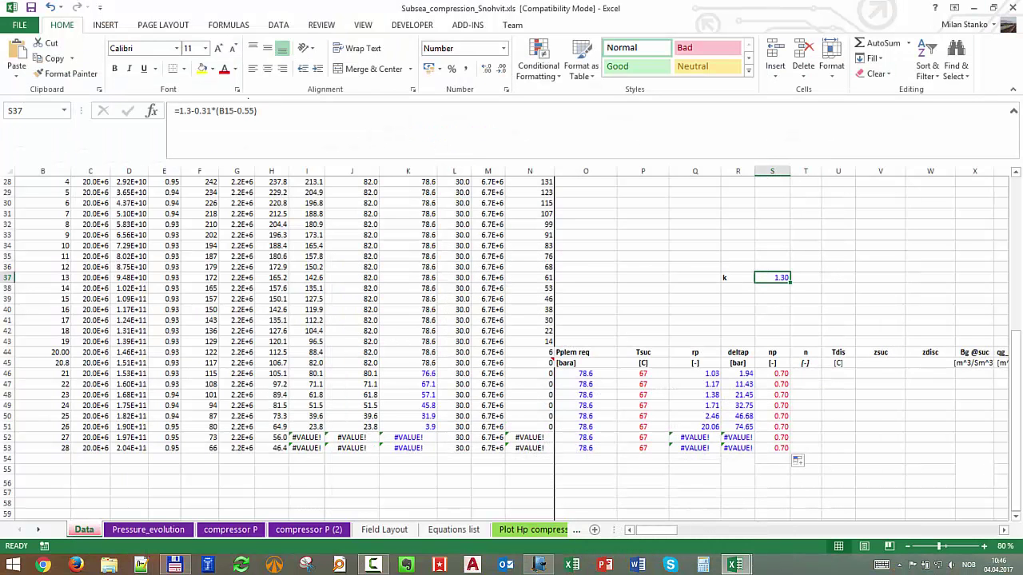
scroll(228, 129, up, 8)
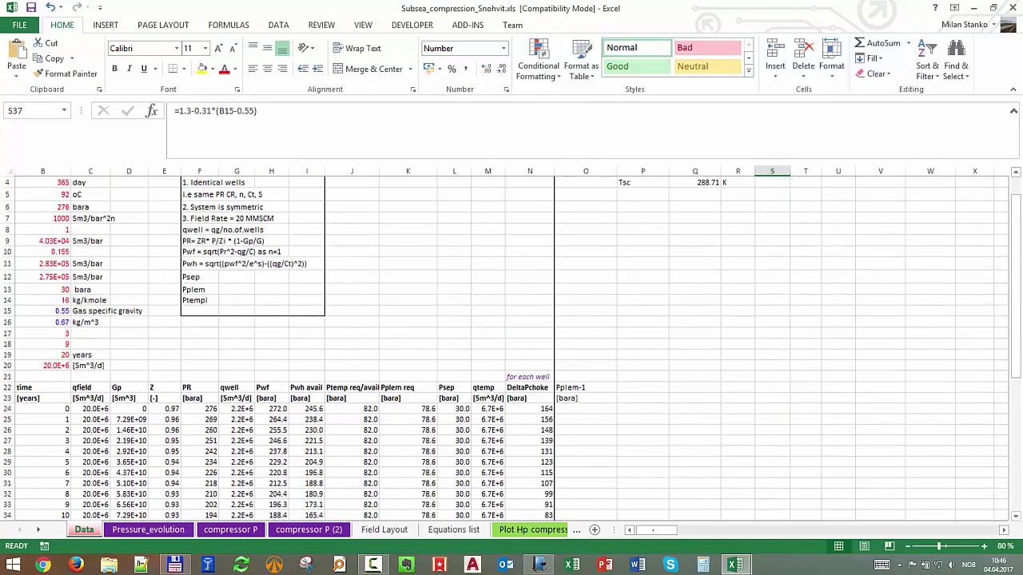
scroll(210, 160, left, 1)
key(F2)
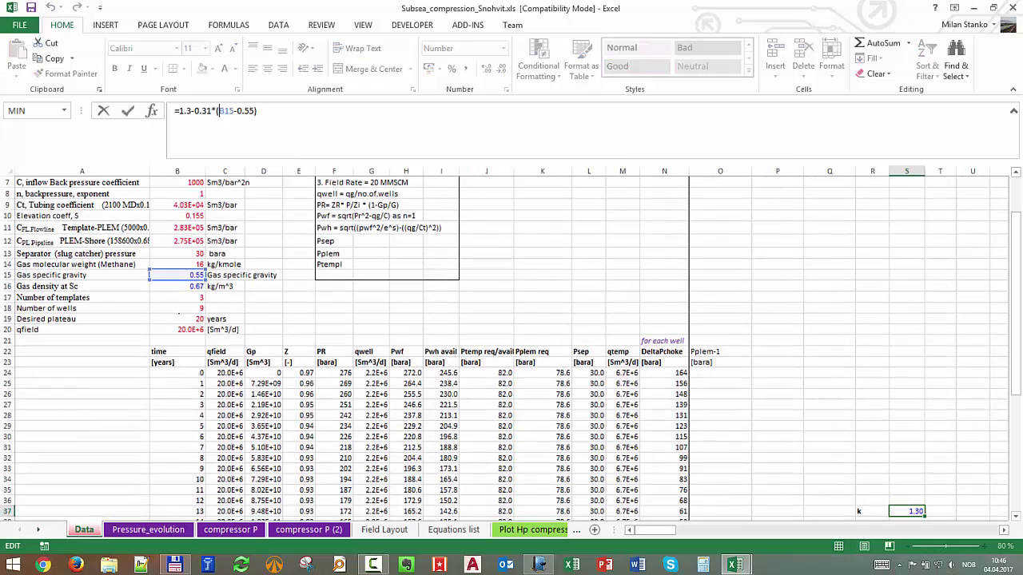
double_click(220, 111)
key(Escape)
scroll(708, 374, down, 5)
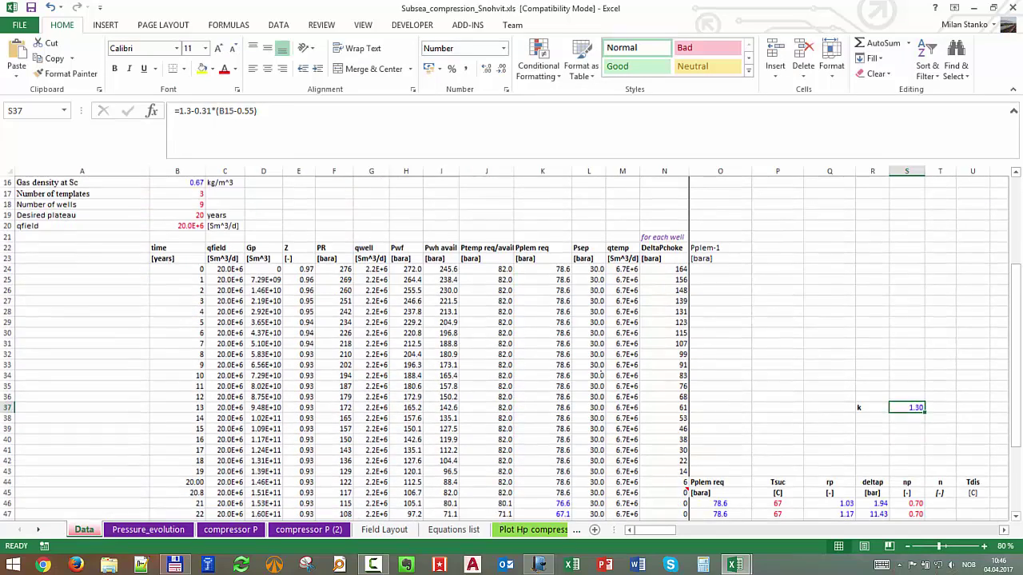
Calculate the polytropic exponent n in T46 with =nexp($S$37,S46) and fill it down to row 53.
click(1004, 530)
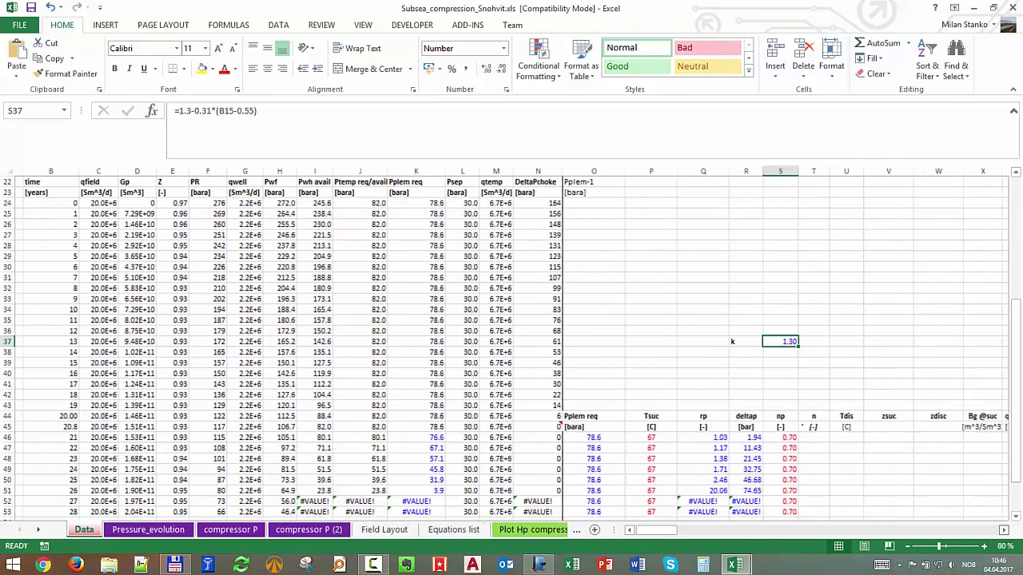
click(1004, 530)
scroll(511, 343, down, 1)
click(749, 405)
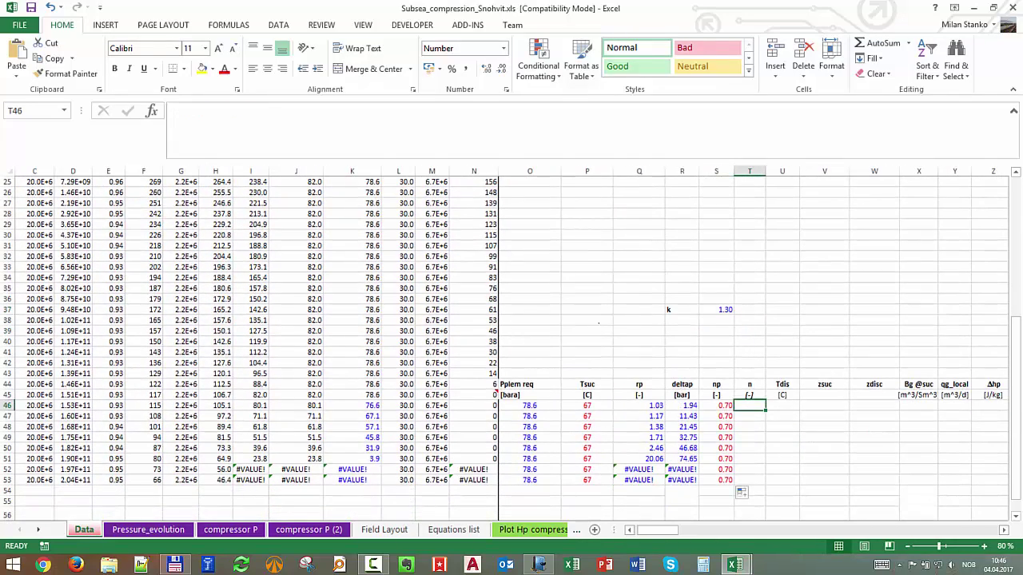
text(=nexp)
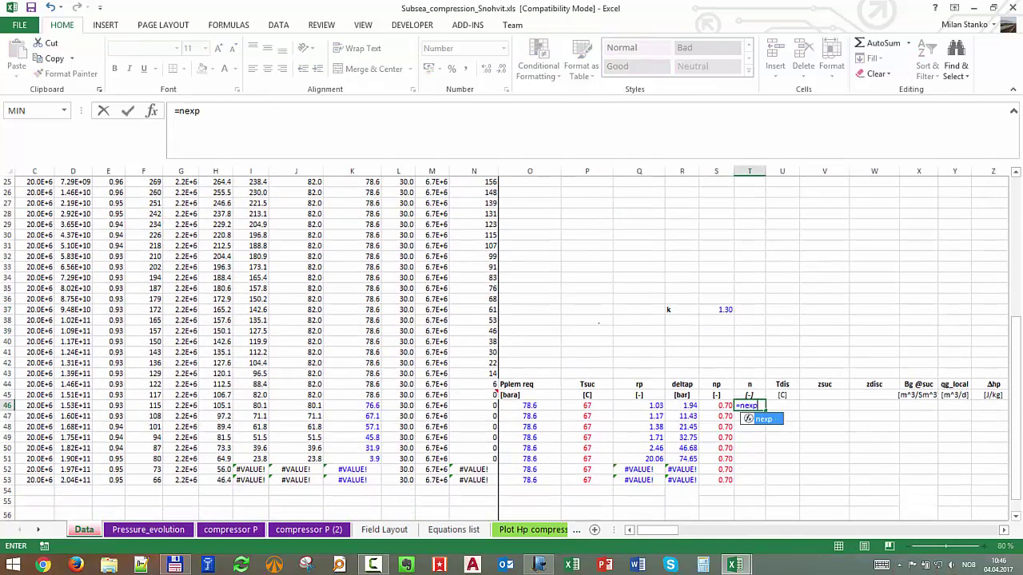
text(()
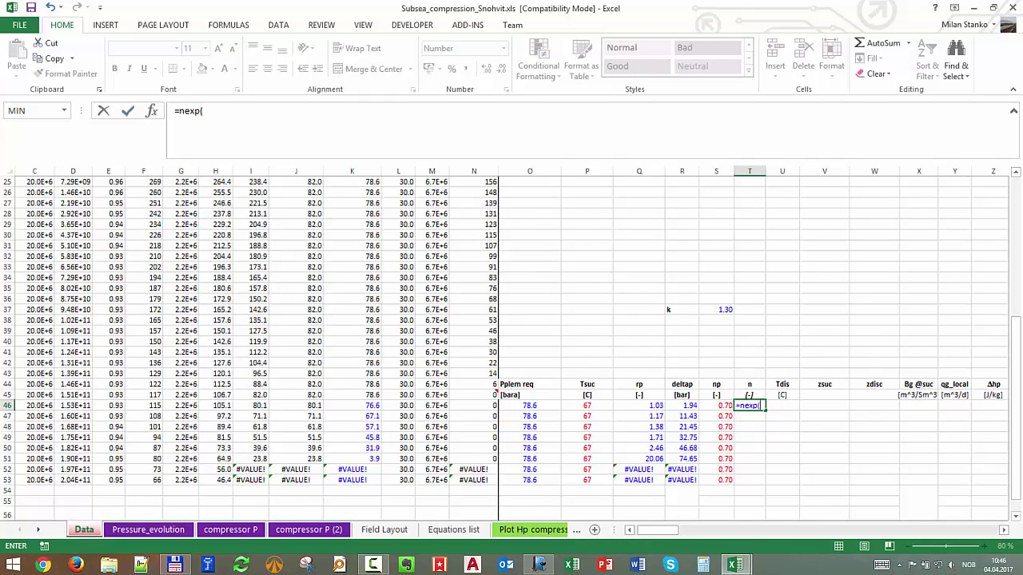
key(ctrl+a)
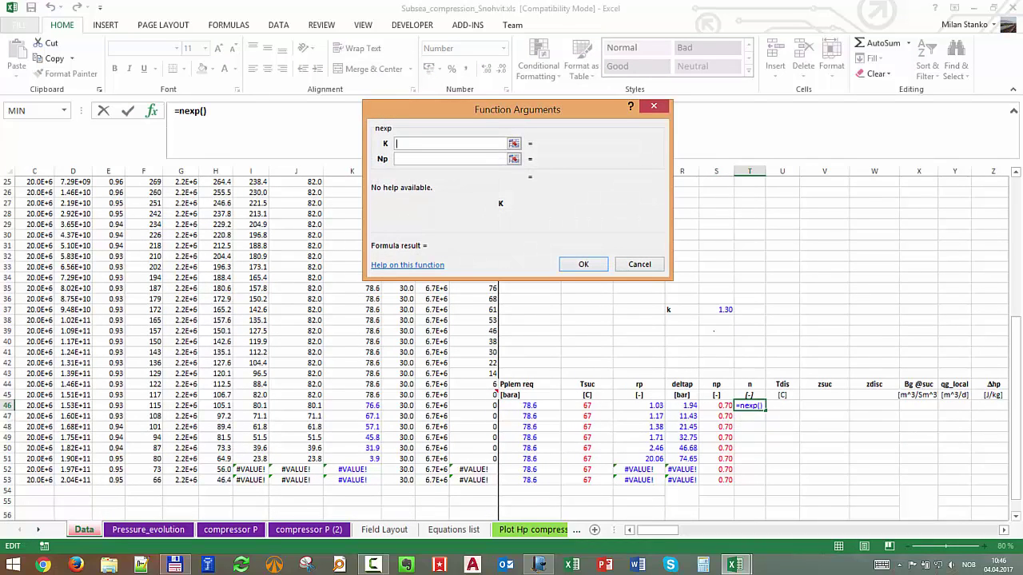
click(717, 309)
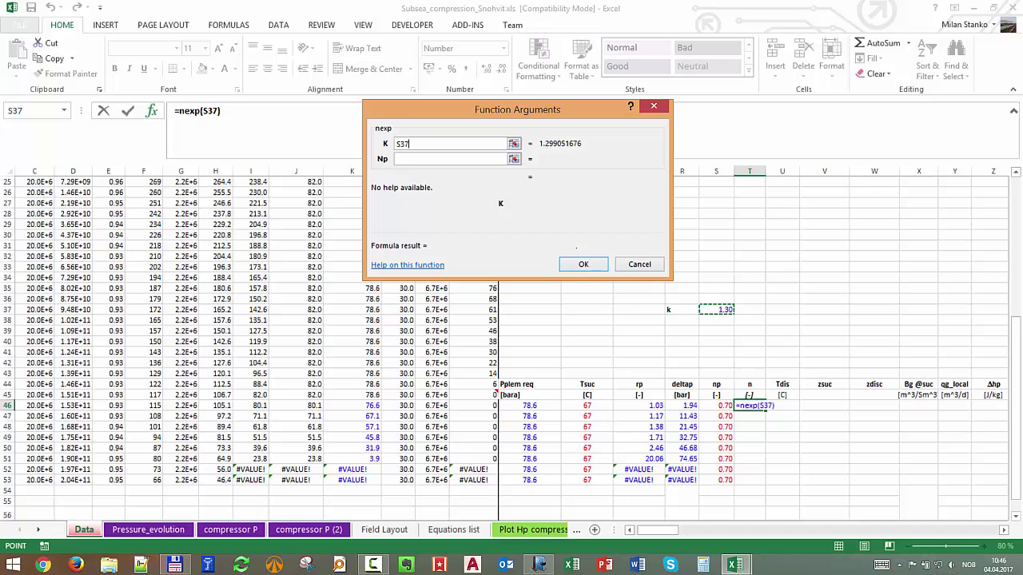
key(F4)
click(487, 159)
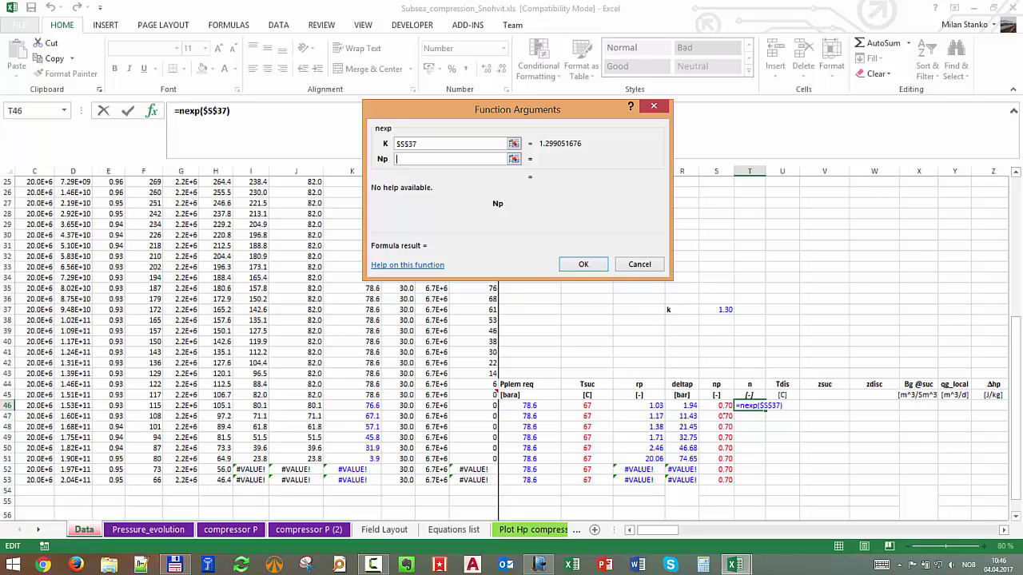
click(716, 405)
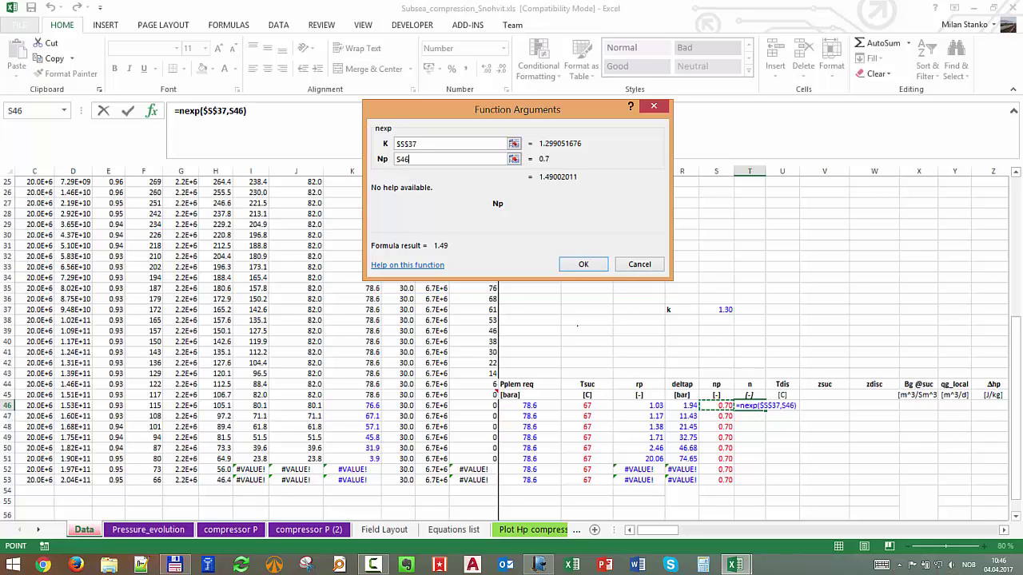
key(Return)
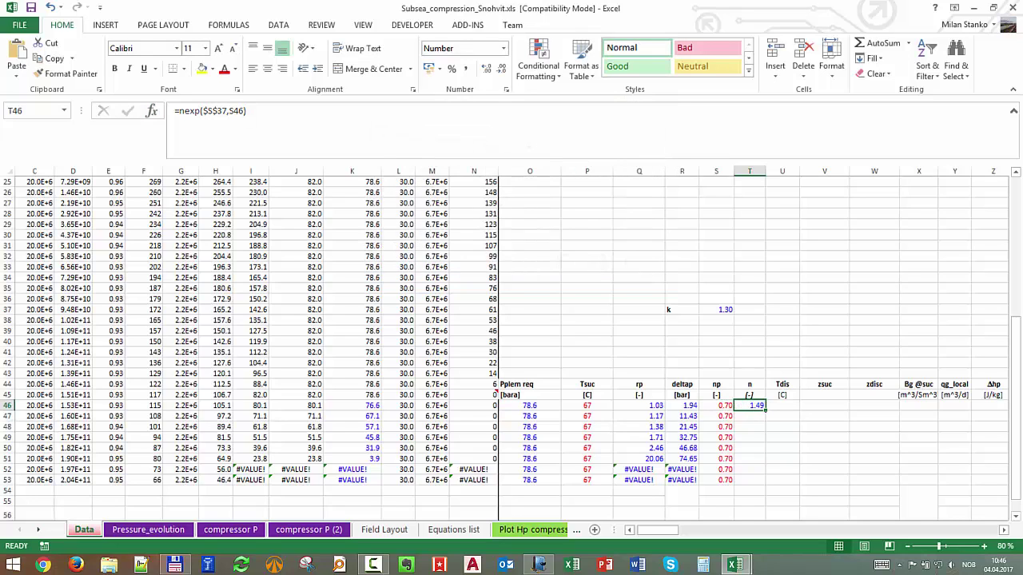
double_click(765, 410)
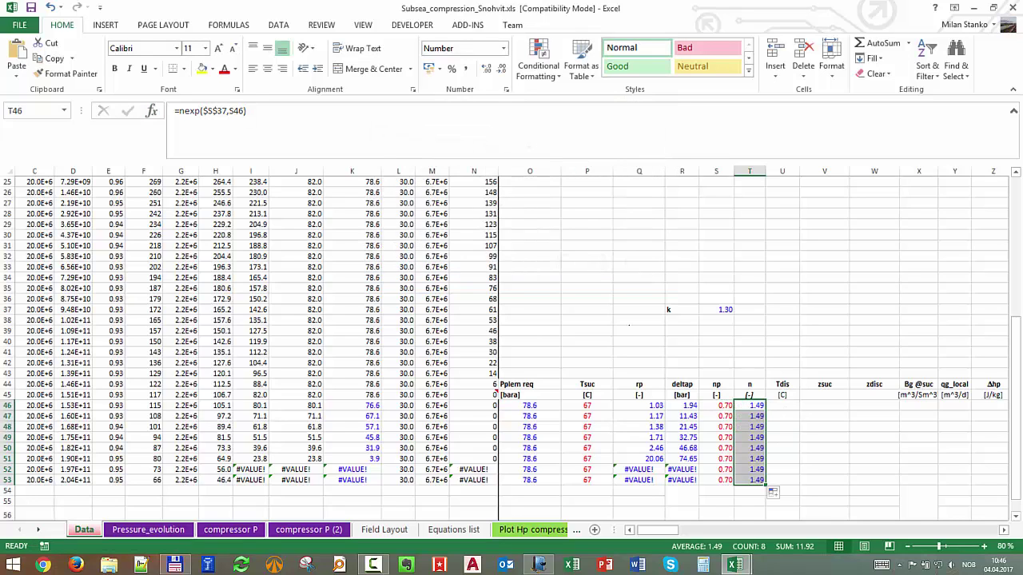
Review the compressor functions in the VBA code before calculating the discharge temperature in U46.
click(781, 405)
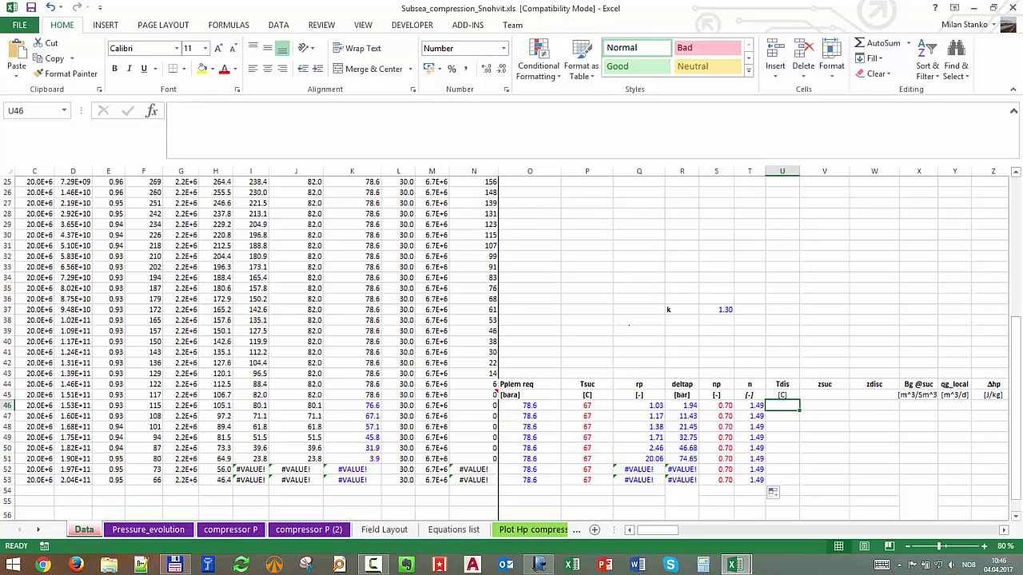
key(alt+F11)
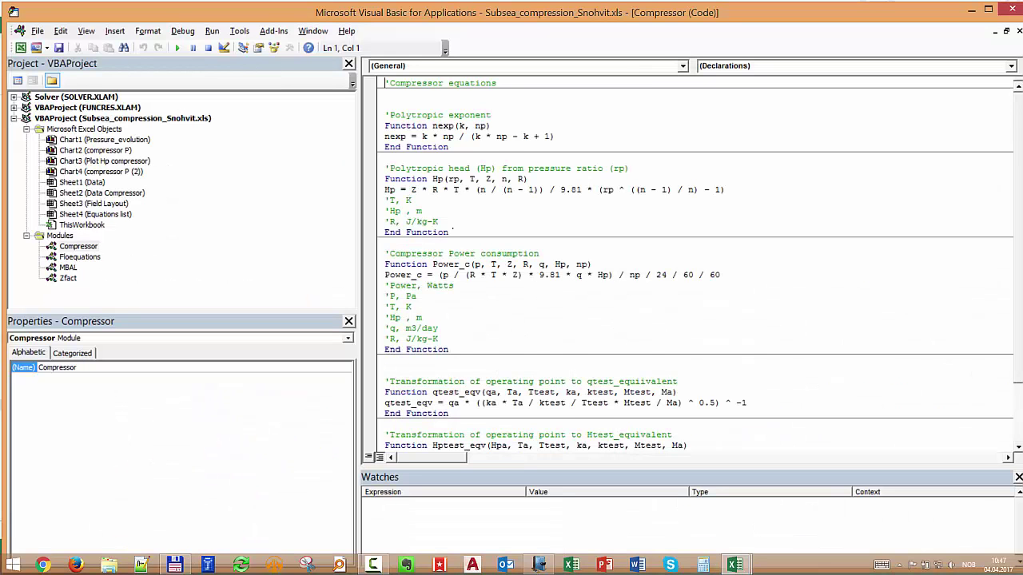
scroll(695, 264, down, 3)
scroll(695, 263, up, 3)
click(972, 10)
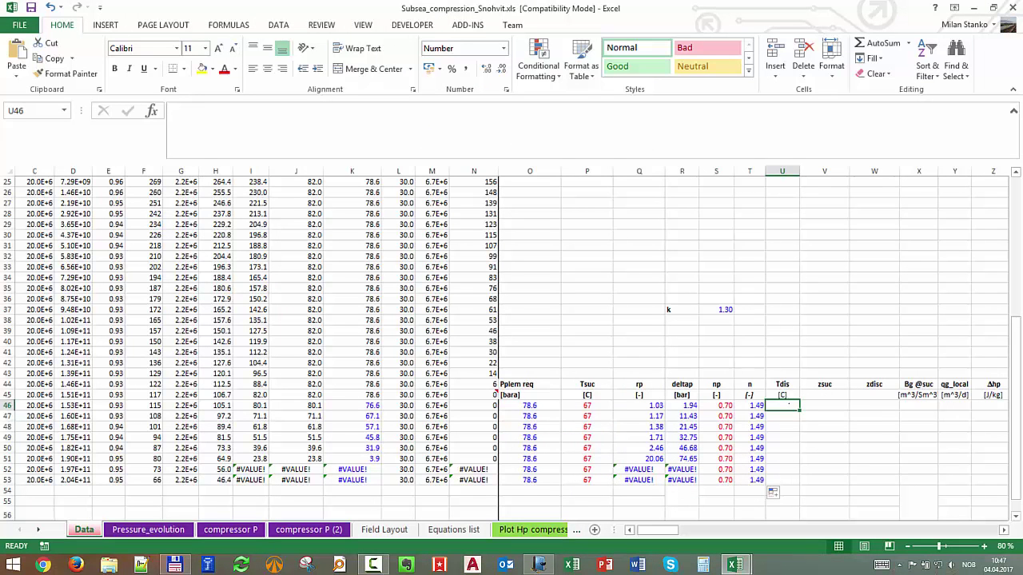
Start the Tdis formula in U46 with the suction temperature term (P46+273+15).
text(=)
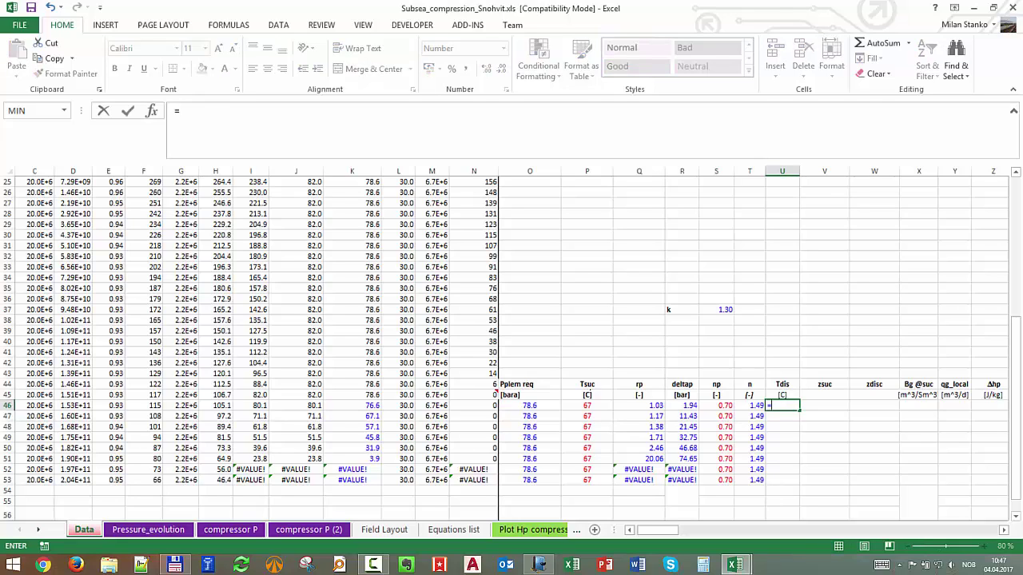
click(596, 406)
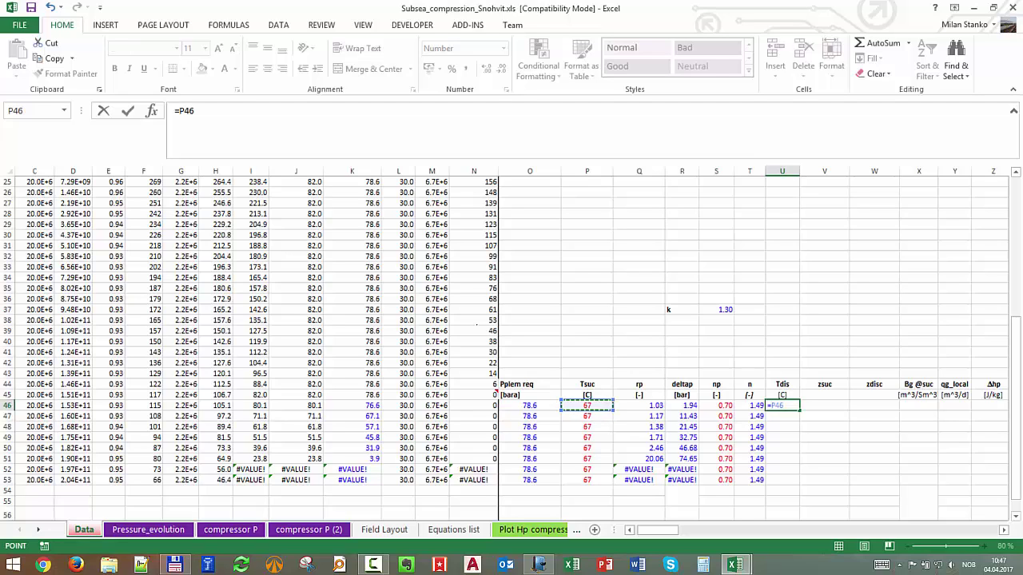
text(+273+)
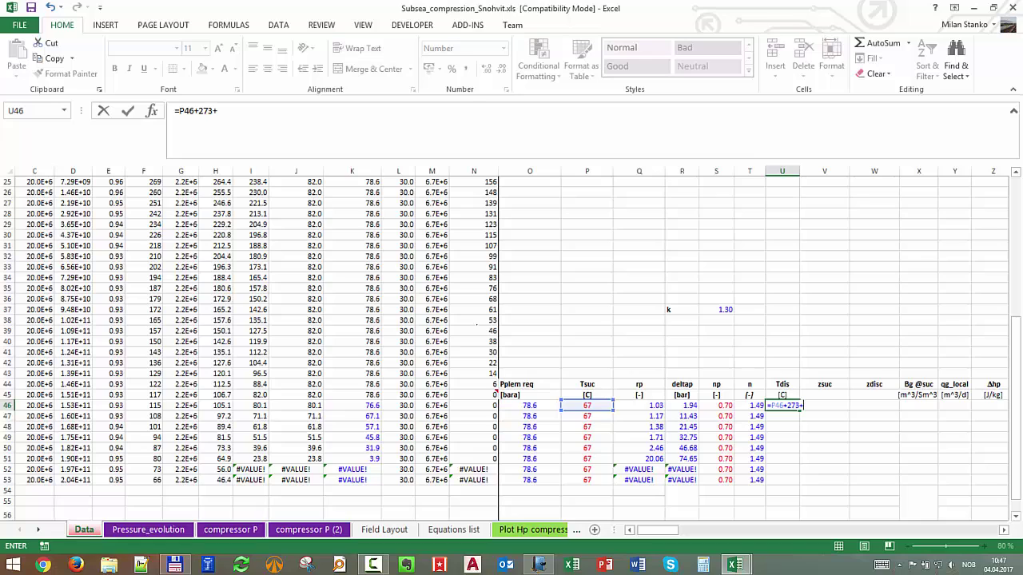
text(15))
click(179, 111)
text((*)
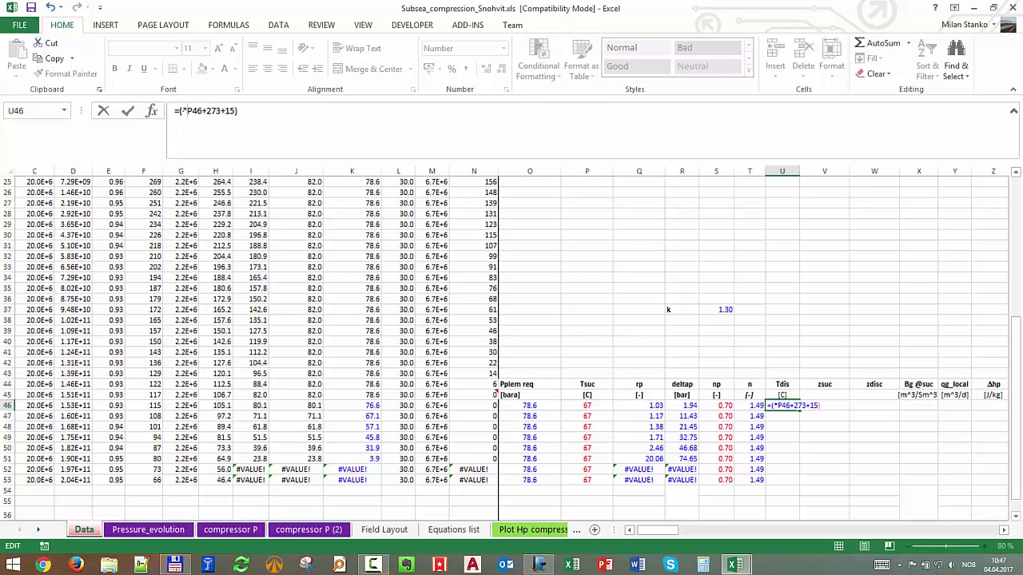
key(BackSpace)
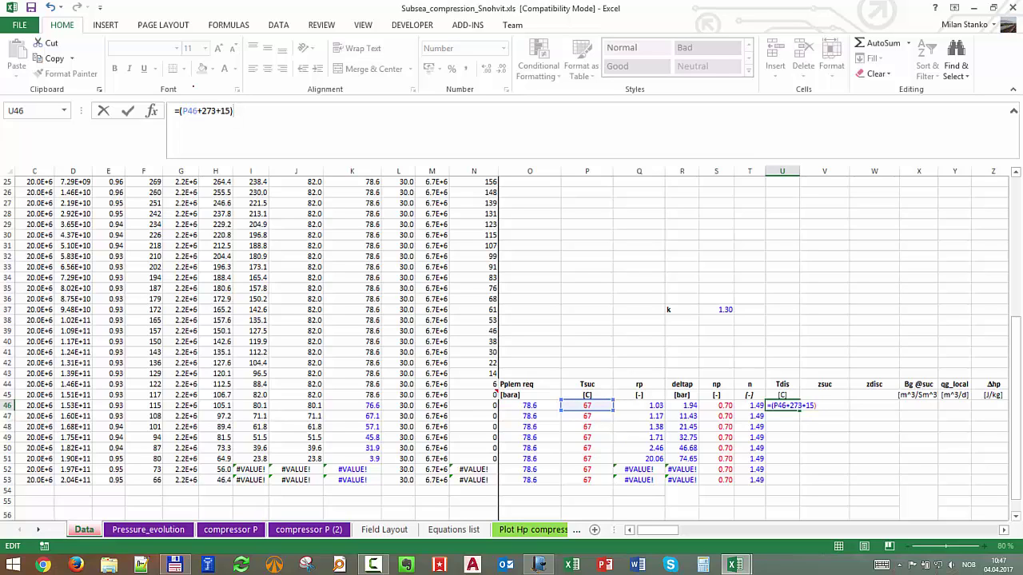
Multiply the temperature term in the Tdis formula by the pressure ratio factor (Q46^((T46-1)/T46)).
text(*()
click(640, 405)
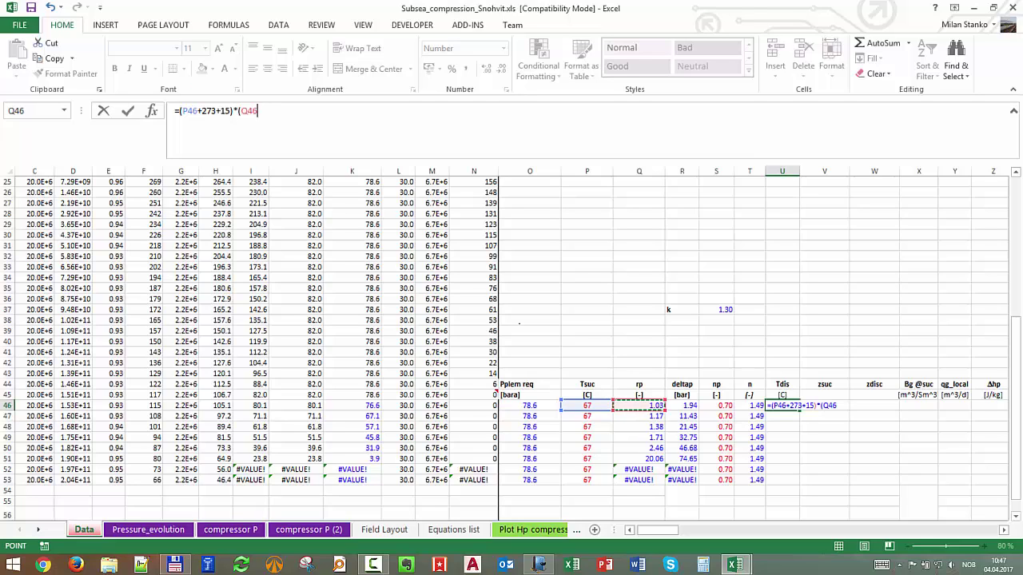
text(^(()
key(Left)
text(-1)
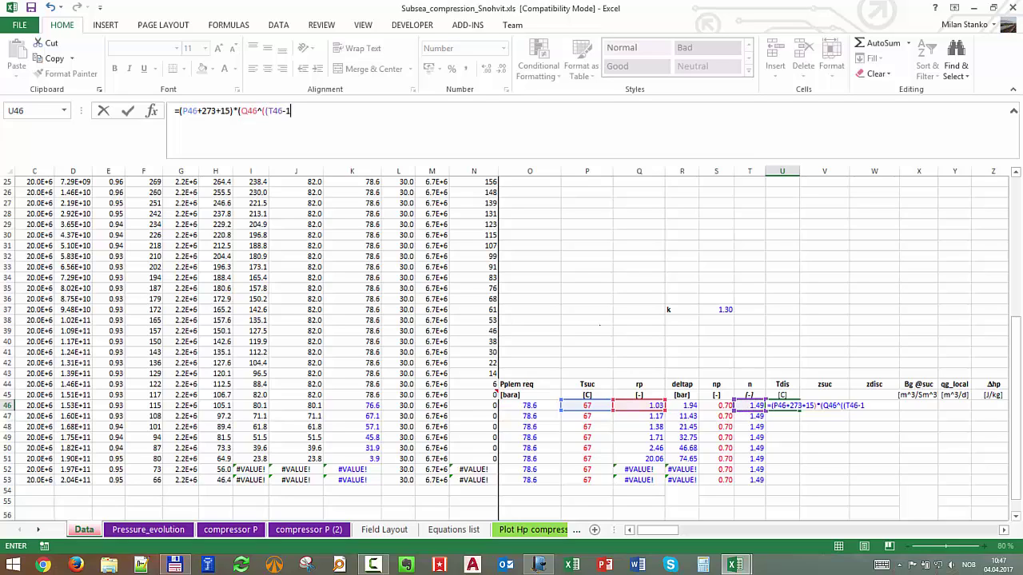
text()/)
key(Left)
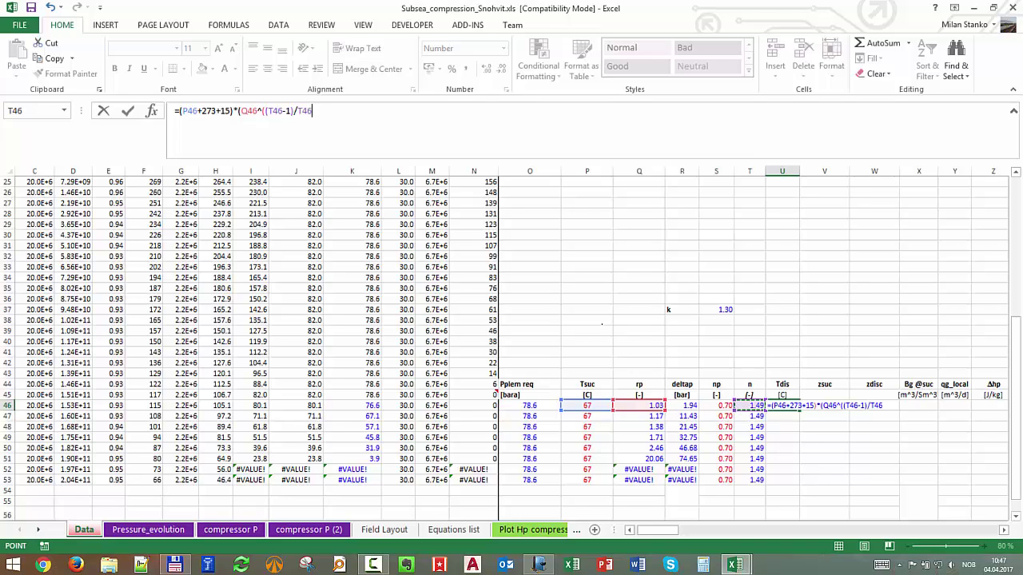
text()))
Correct the U46 formula to =((P46+273.15)*(Q46^((T46-1)/T46))-273.15) and fill it down to row 53.
click(219, 111)
key(BackSpace)
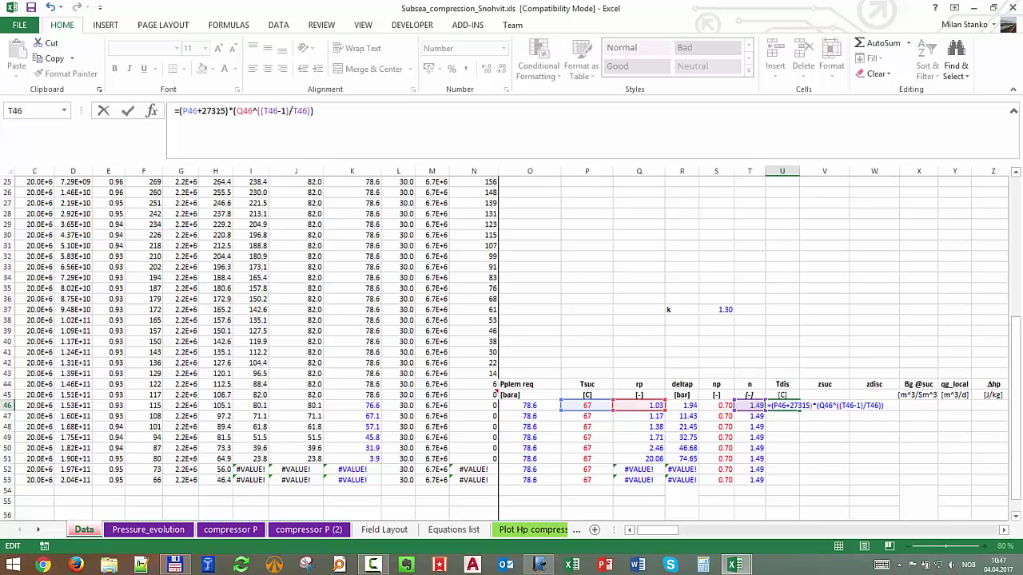
text(.)
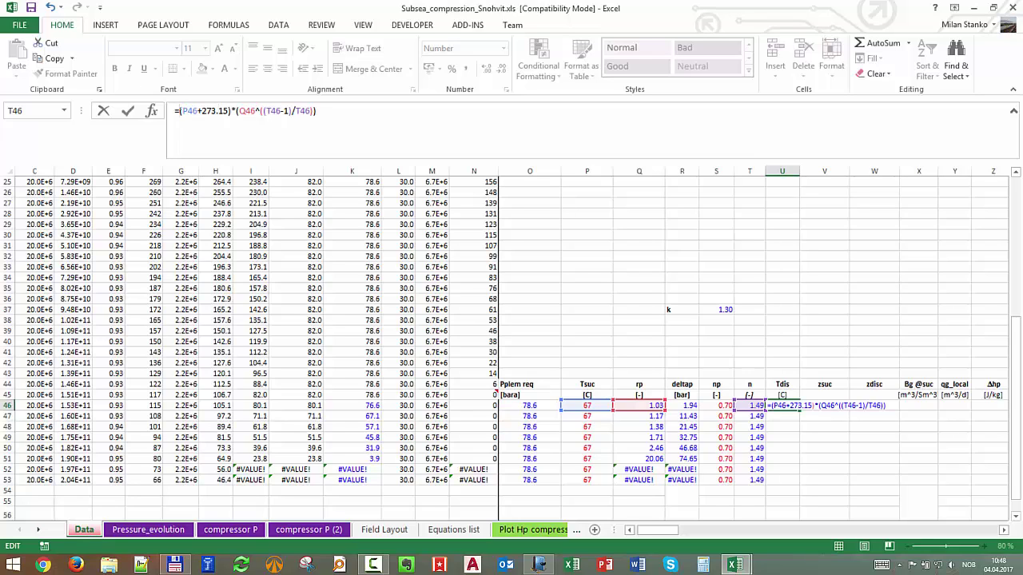
text(()
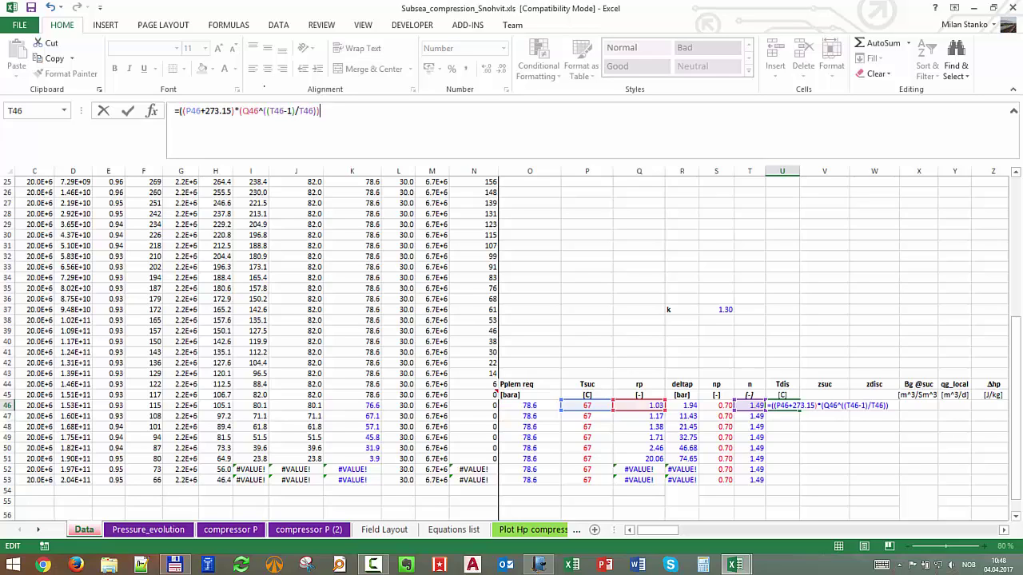
text(-273.15))
key(Return)
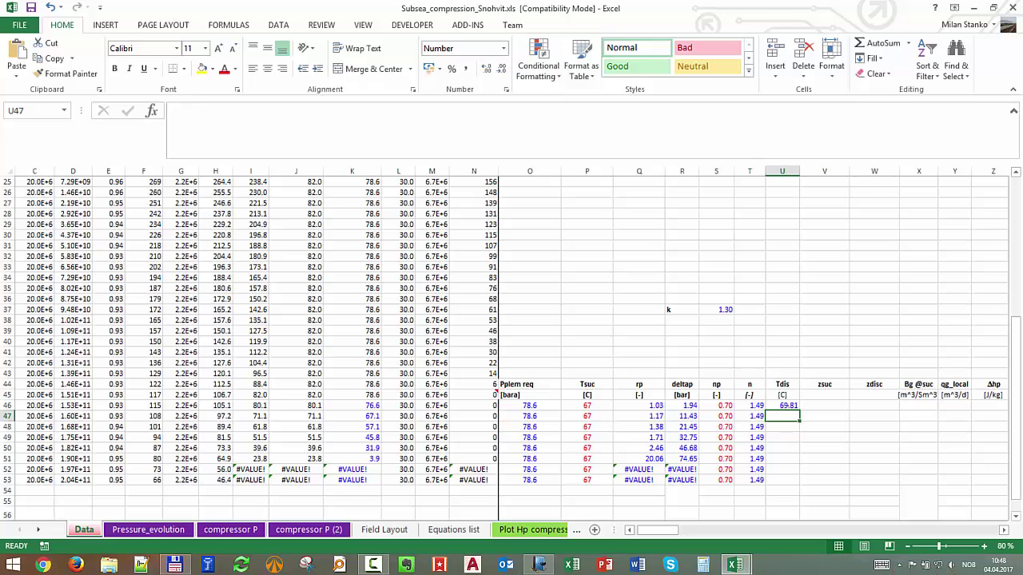
click(781, 405)
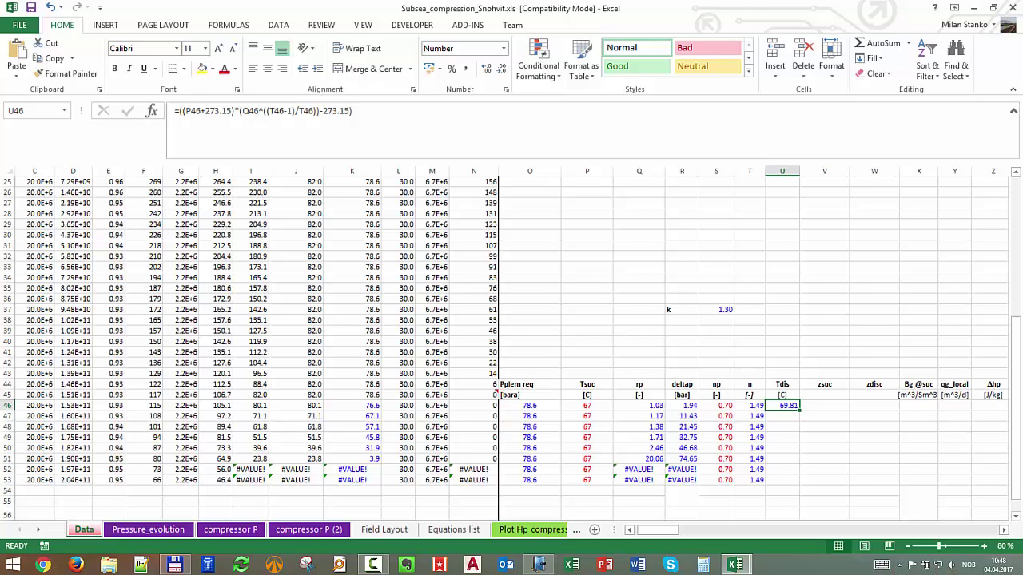
double_click(798, 409)
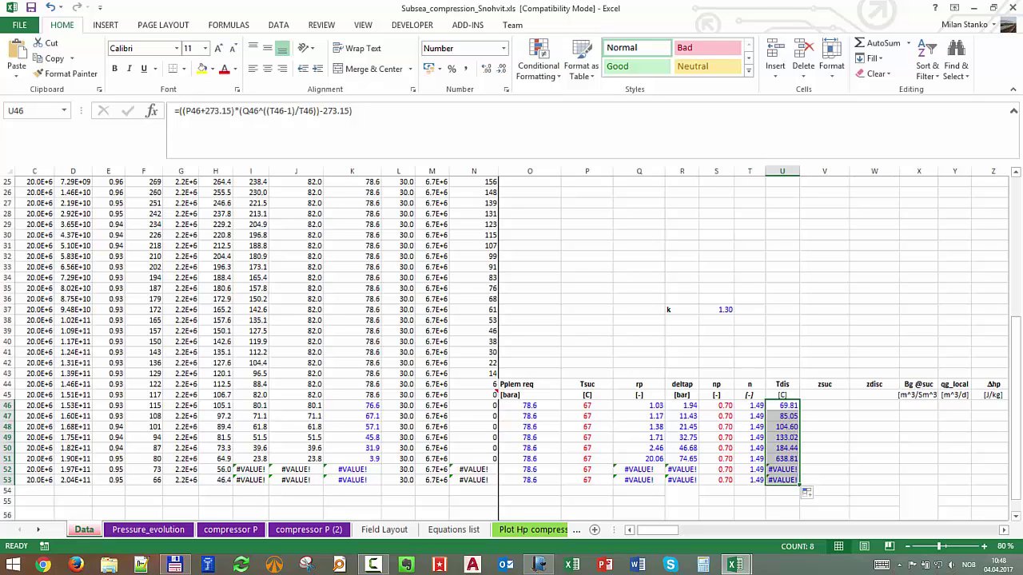
Consult the outlet temperature and head equations in the Windows Journal notes and return to the Excel workbook.
click(825, 394)
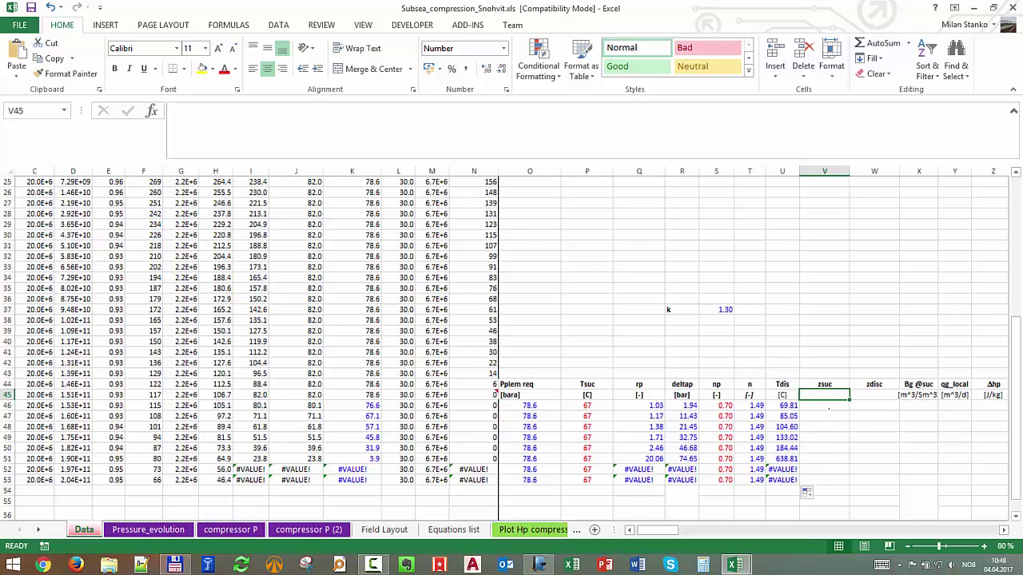
click(539, 565)
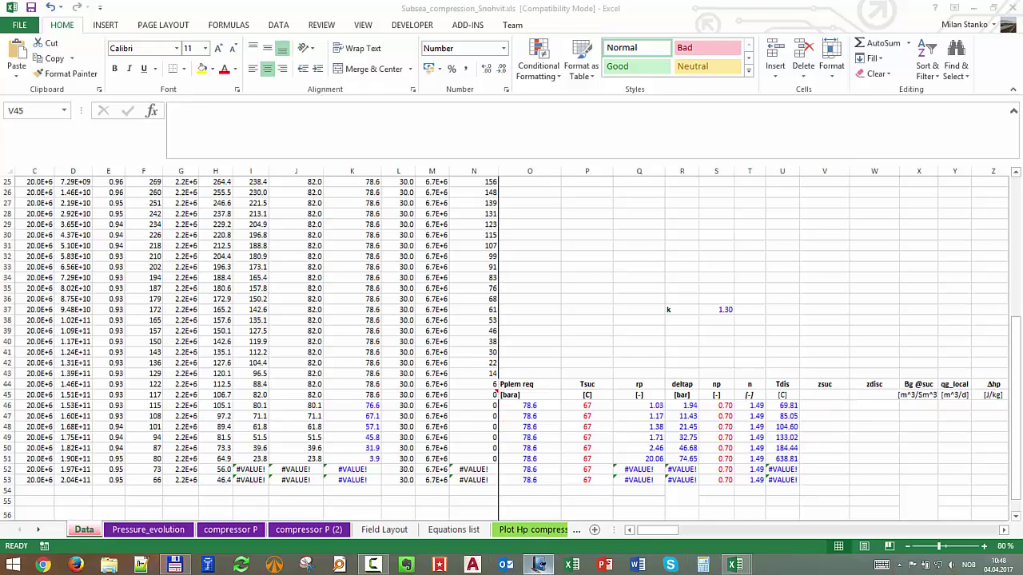
scroll(705, 261, up, 5)
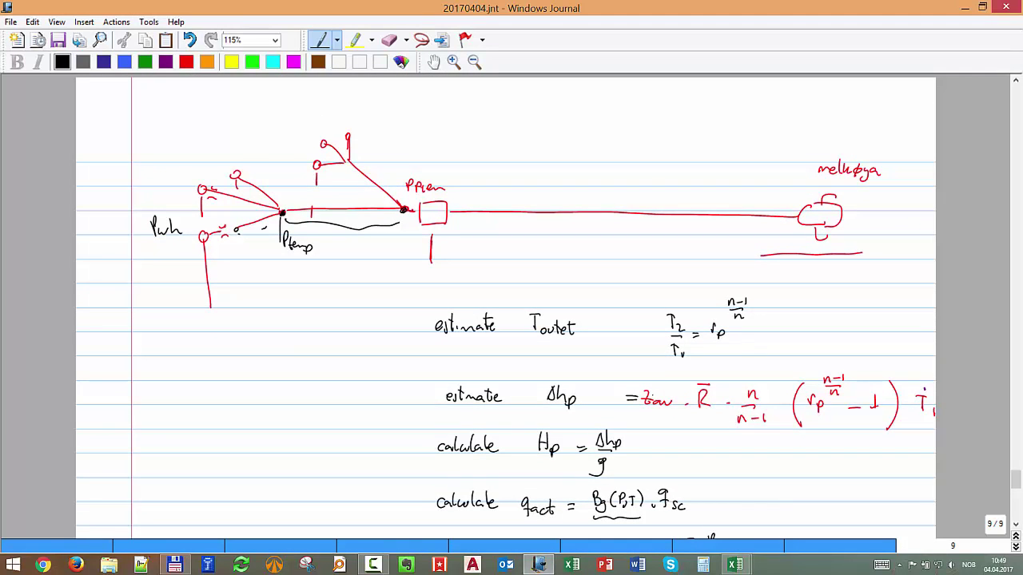
click(964, 7)
scroll(807, 388, down, 2)
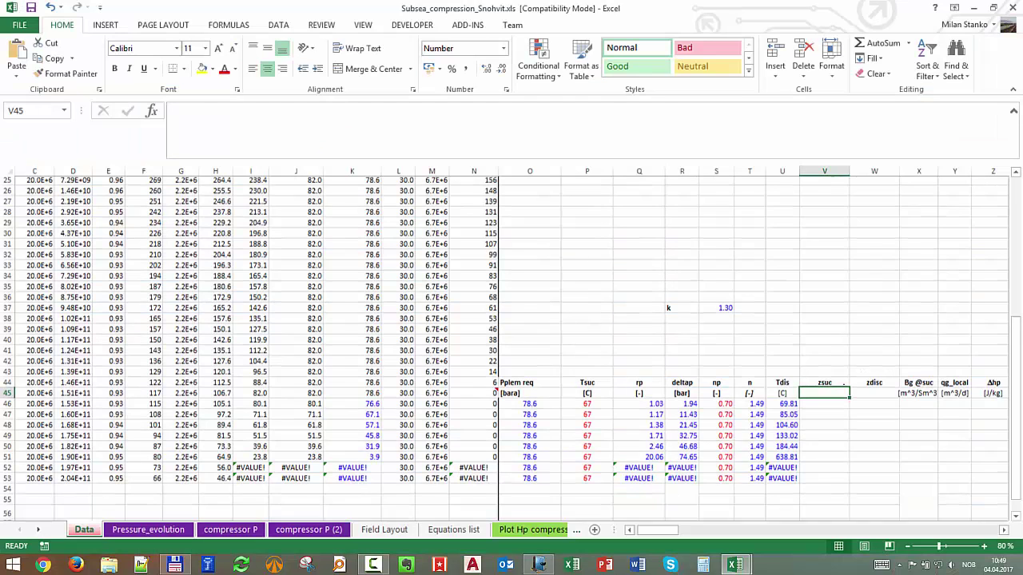
text(=ab)
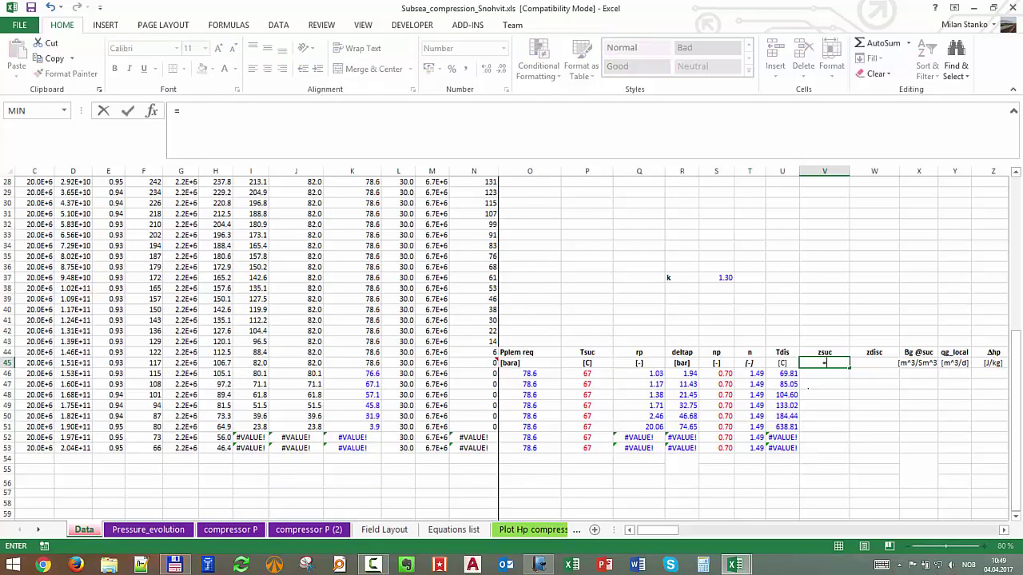
key(BackSpace)
key(BackSpace)
text(zfac)
key(Return)
key(Up)
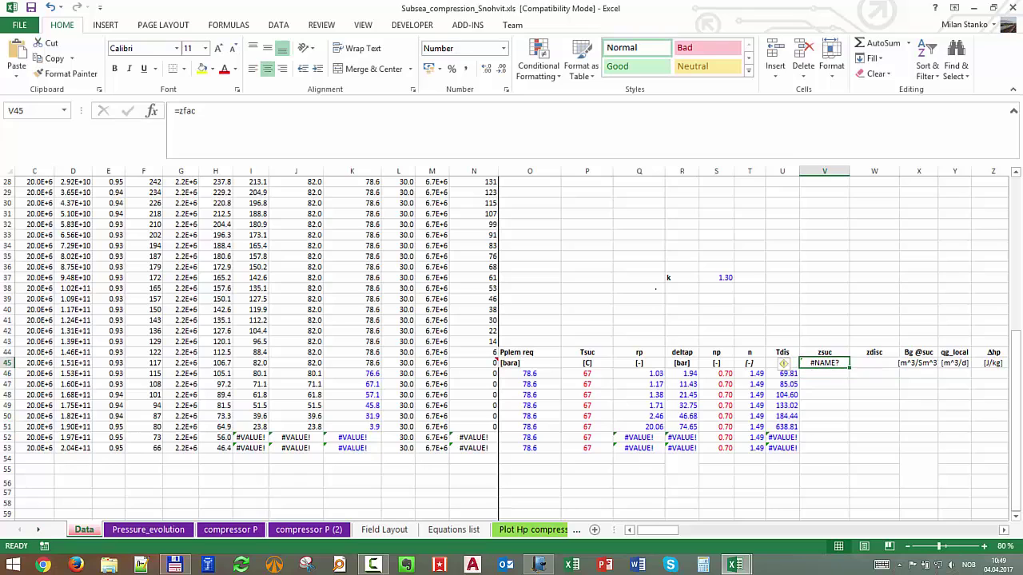
key(BackSpace)
key(Return)
Start a ZfacStanding formula for zsuc in V46 with pressure P from K46 and temperature T from P46.
text(=zfact)
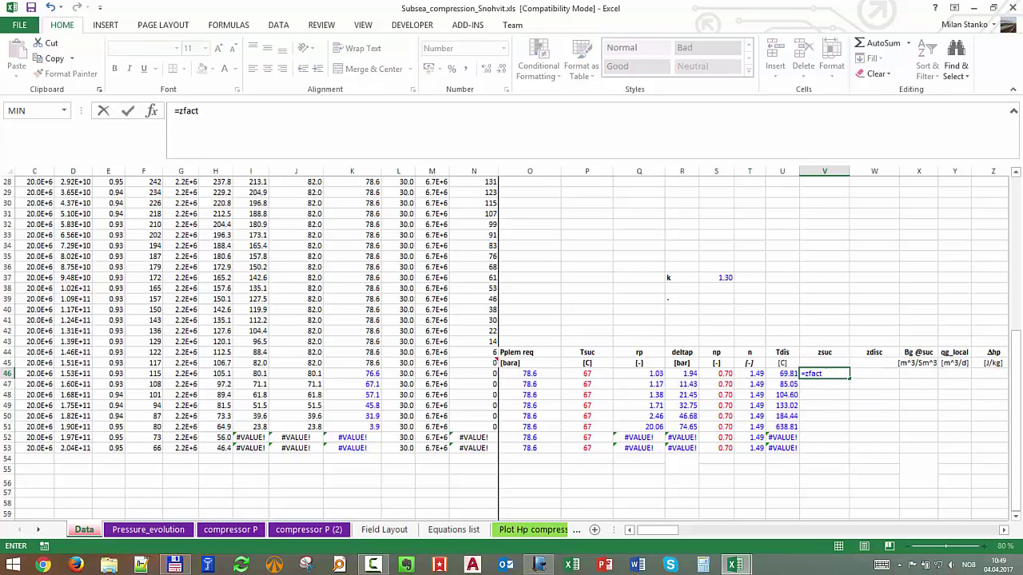
key(BackSpace)
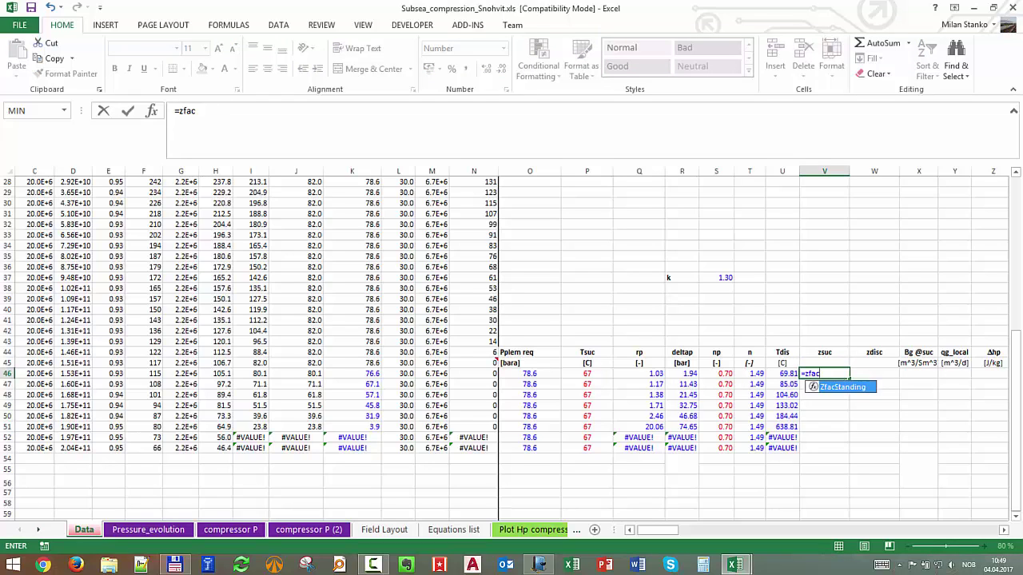
key(Tab)
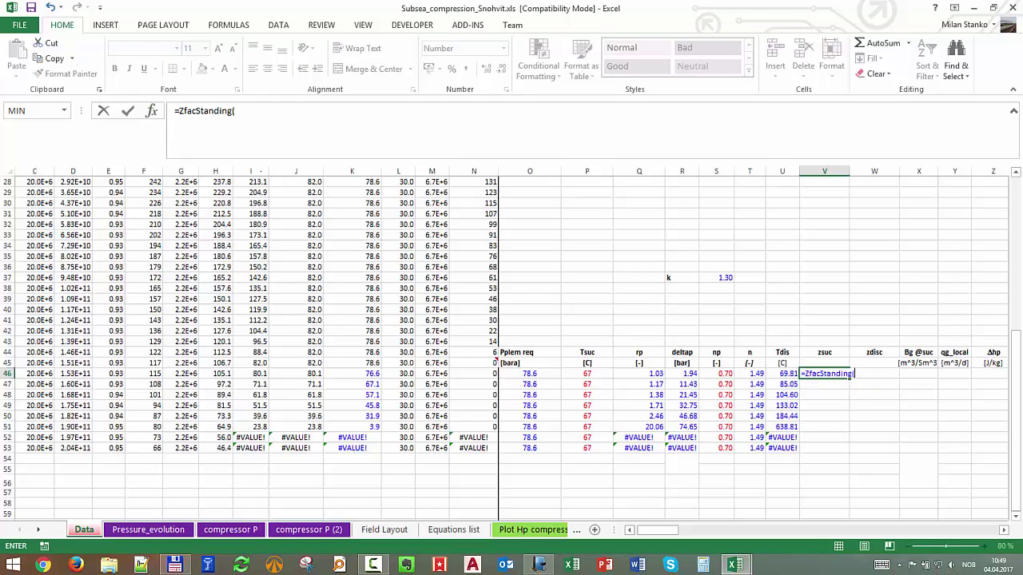
key(ctrl+a)
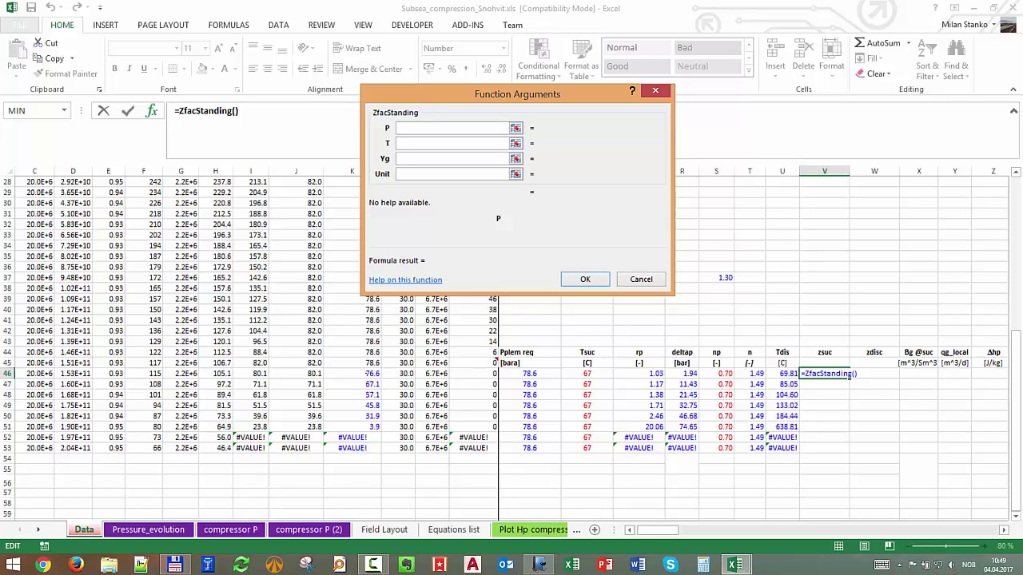
click(372, 373)
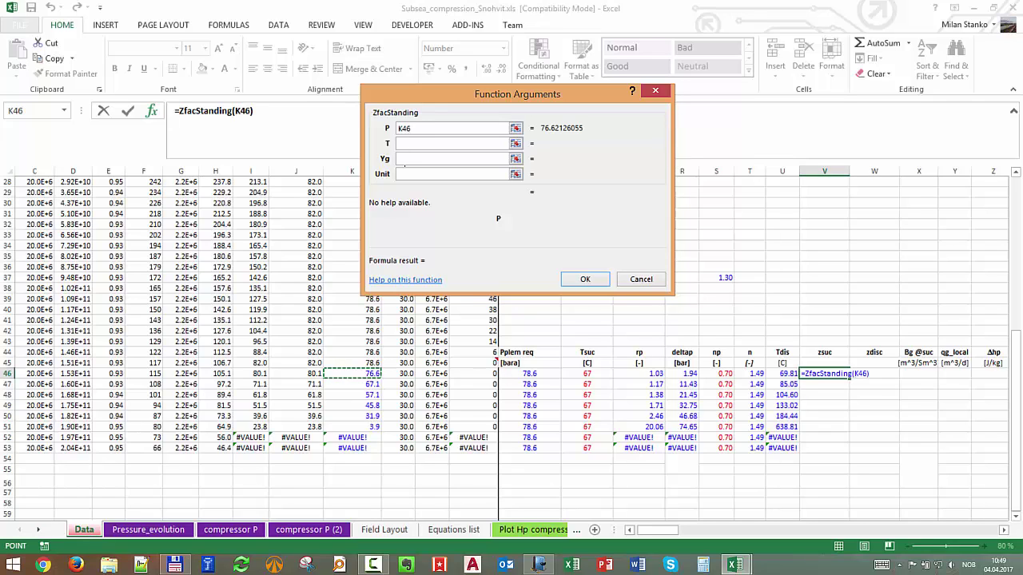
key(Tab)
click(586, 373)
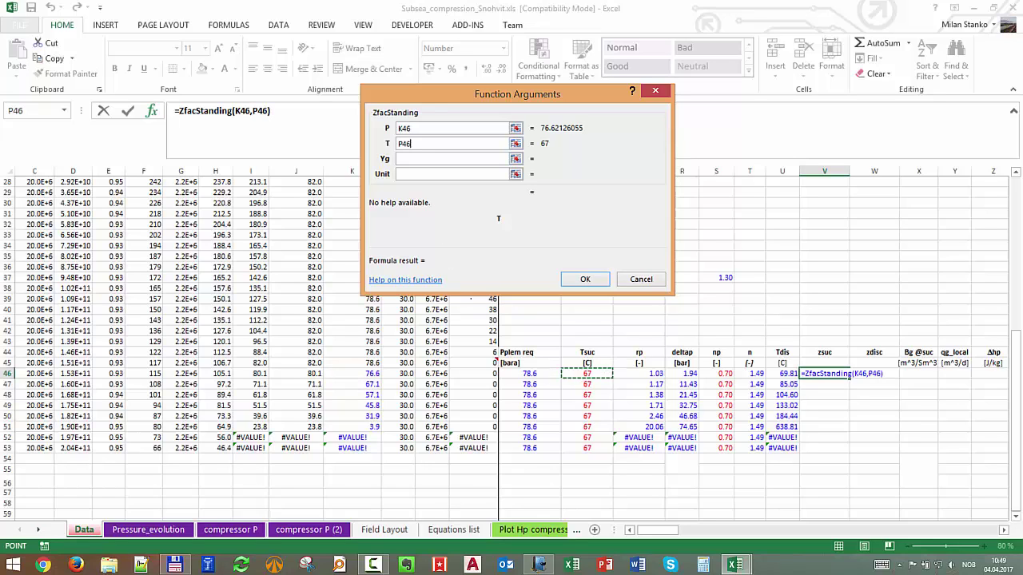
Complete the ZfacStanding formula with Yg as $B$15 and Unit 2, and fill it down to row 53.
key(Tab)
click(431, 158)
scroll(503, 416, up, 7)
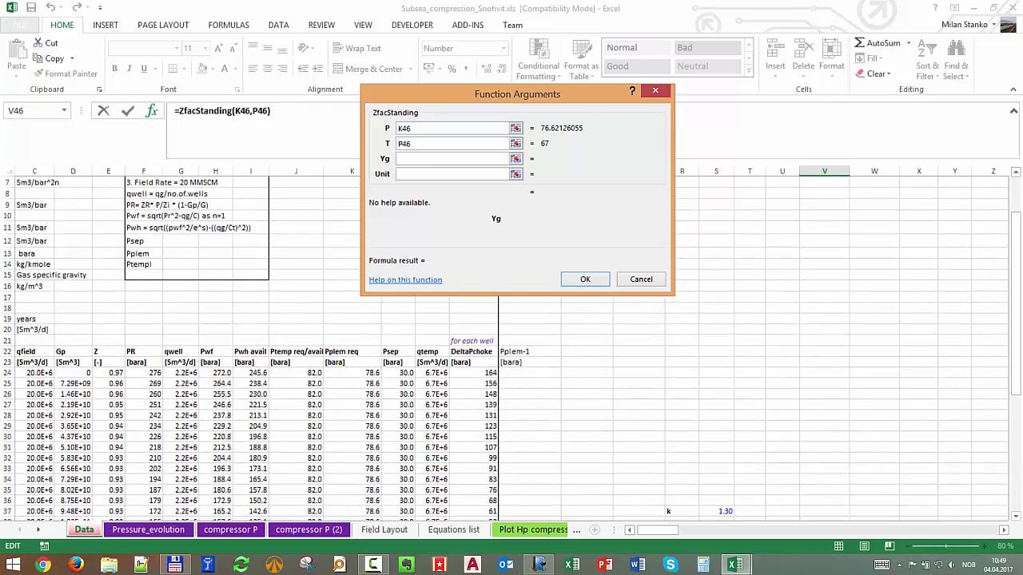
scroll(512, 343, left, 2)
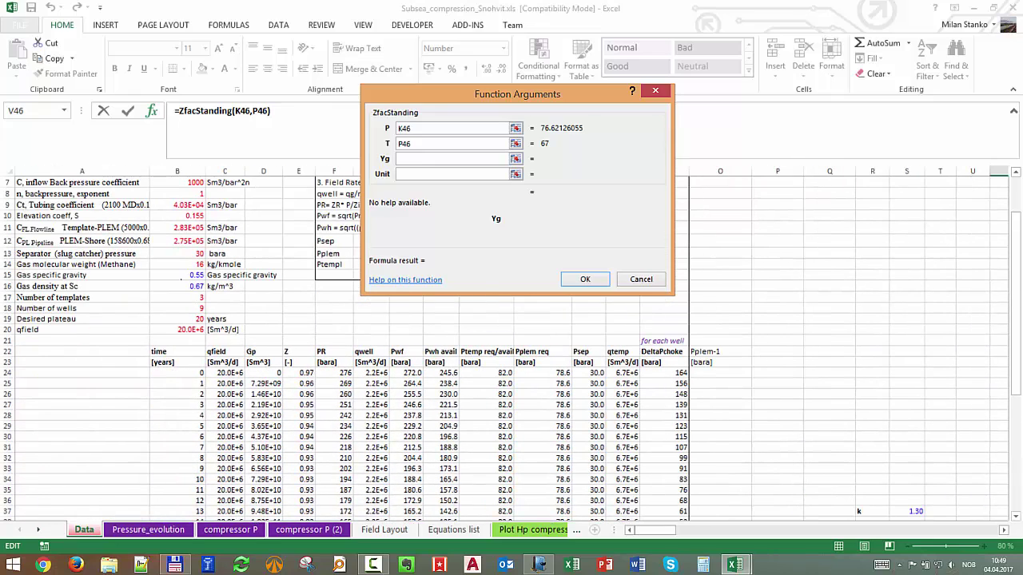
click(180, 275)
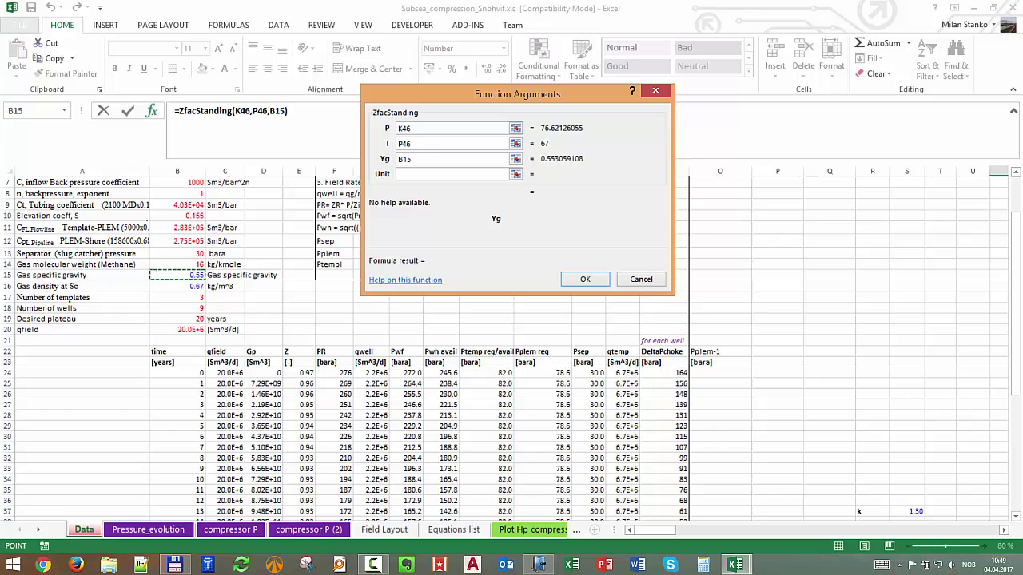
key(F4)
key(Tab)
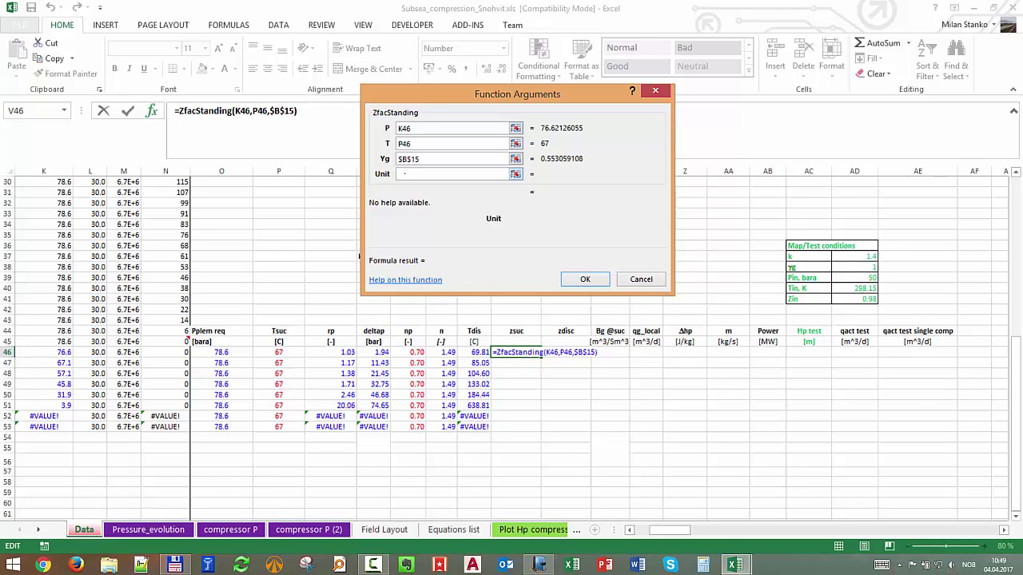
text(2)
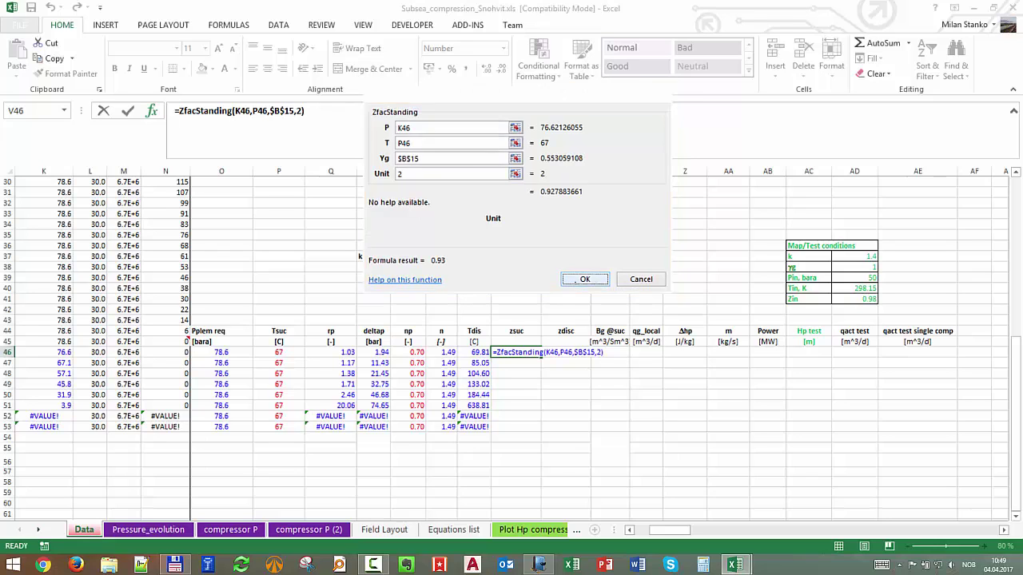
click(585, 279)
double_click(541, 357)
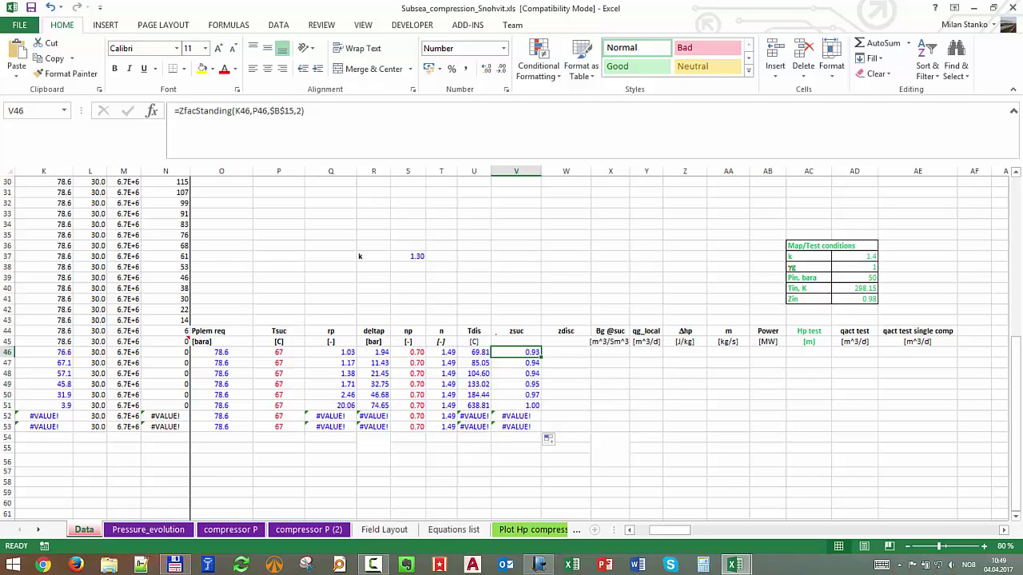
Start a ZfacStanding formula for zdisc in W46 with pressure P from O46 and temperature T from U46.
click(557, 349)
text(=)
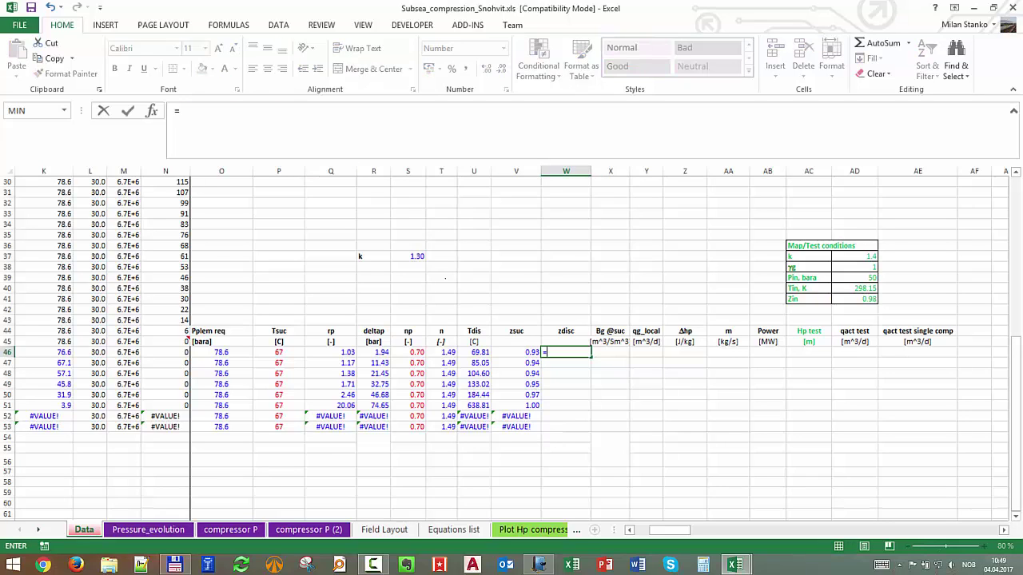
text(zfac)
key(BackSpace)
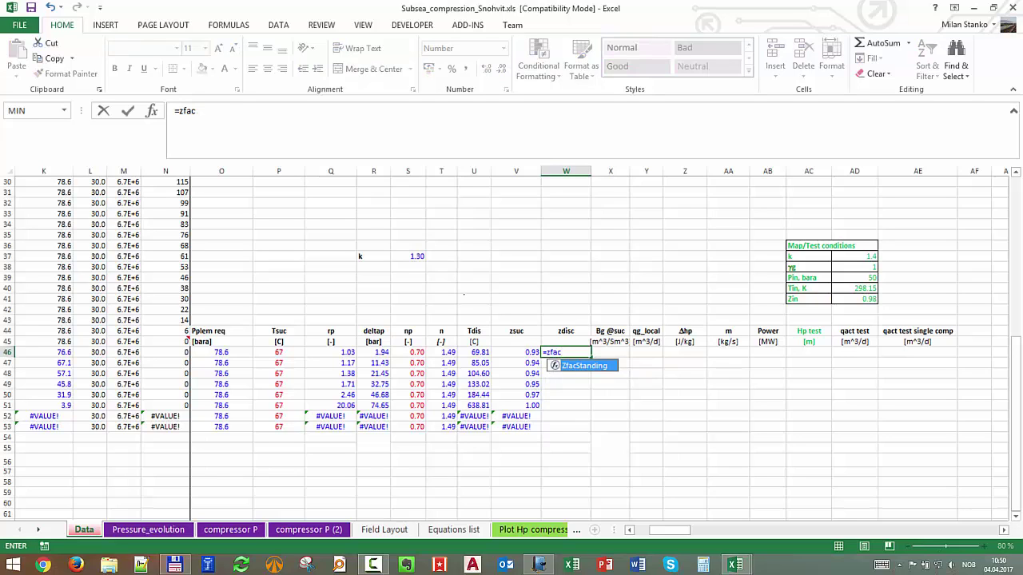
key(Tab)
key(ctrl+a)
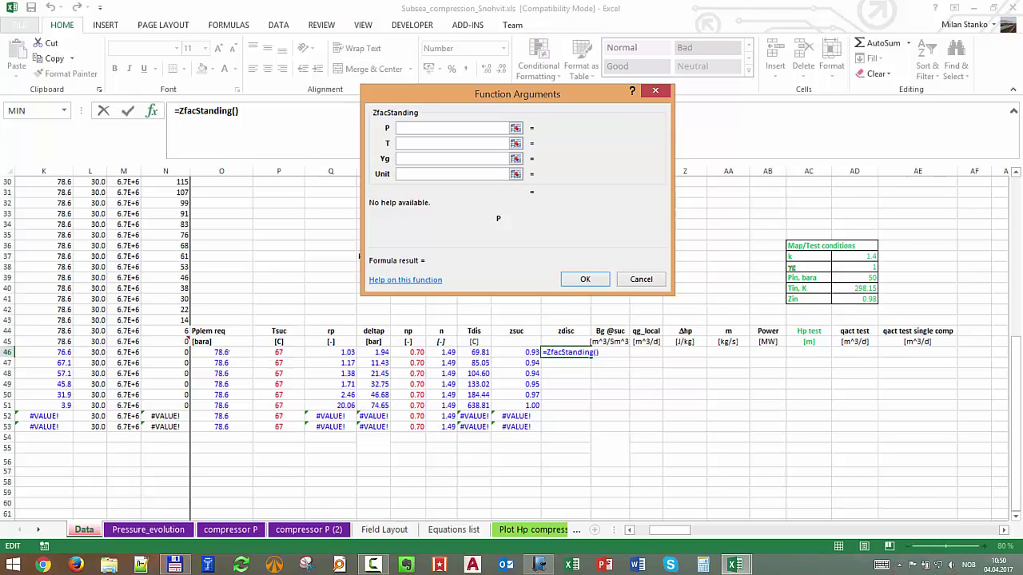
click(222, 352)
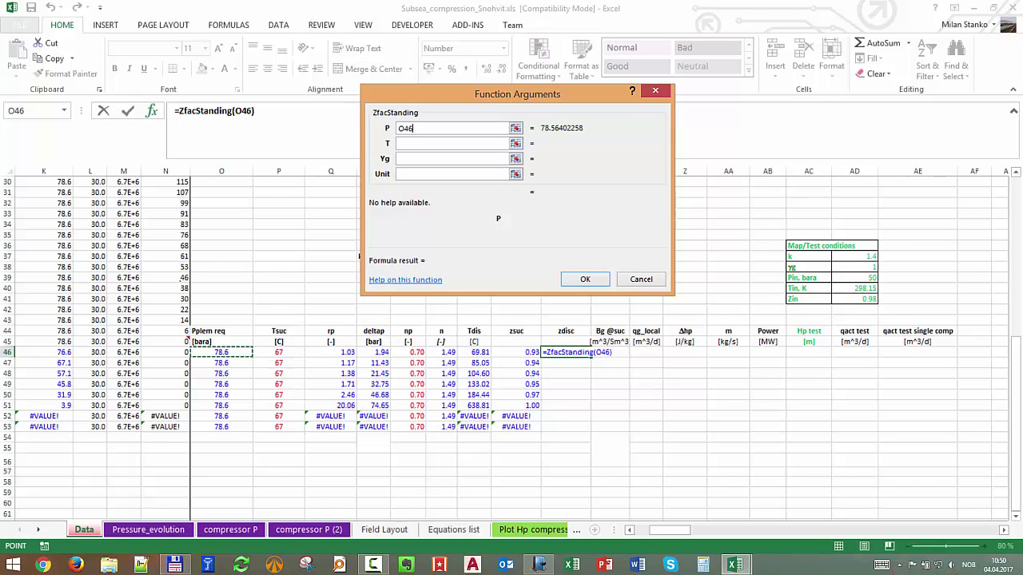
key(Tab)
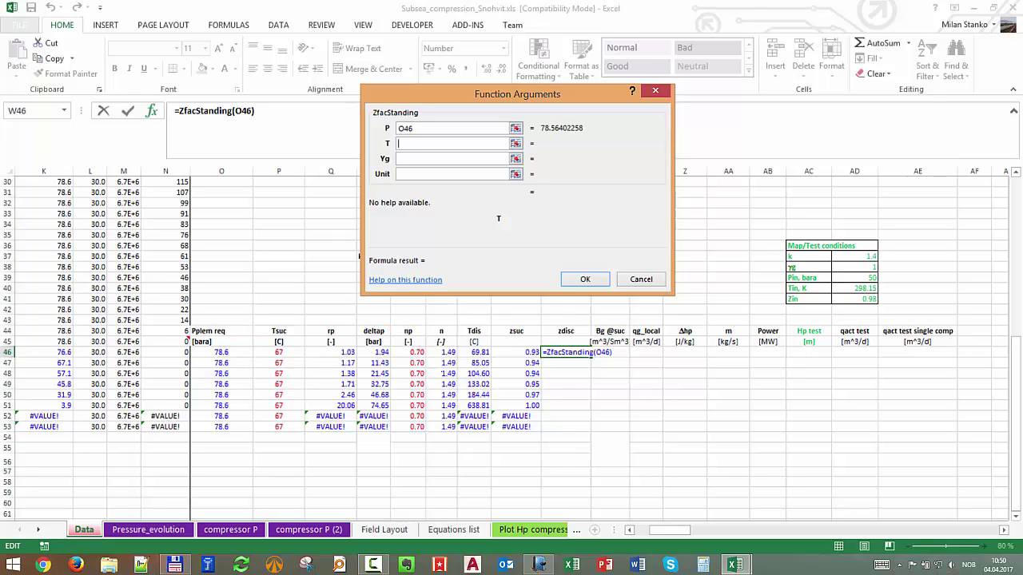
click(474, 352)
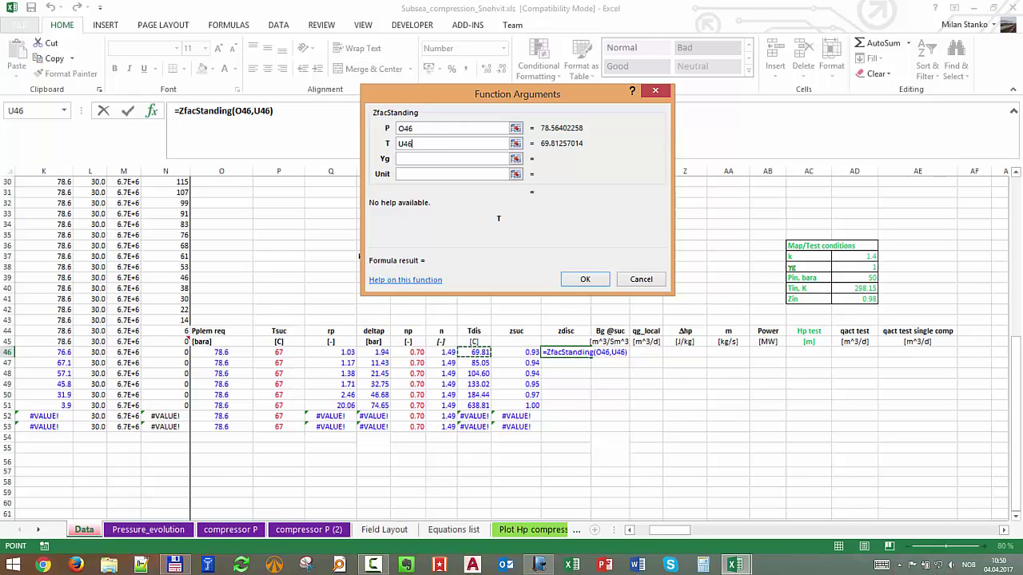
key(Tab)
Complete the zdisc formula with Yg as $B$15 and Unit 2, and fill it down to row 53.
drag(671, 530, 652, 529)
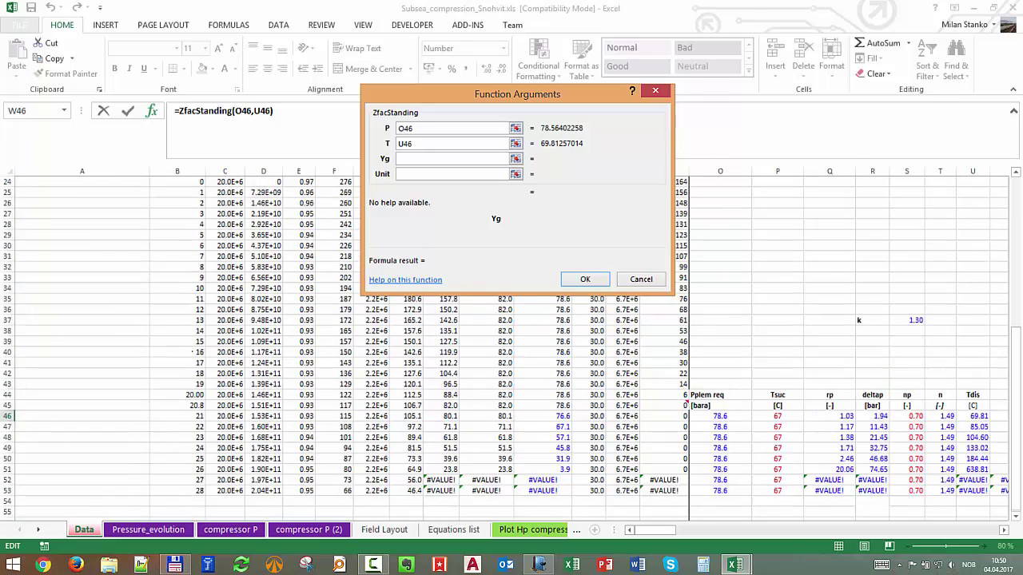
scroll(504, 349, up, 7)
click(184, 252)
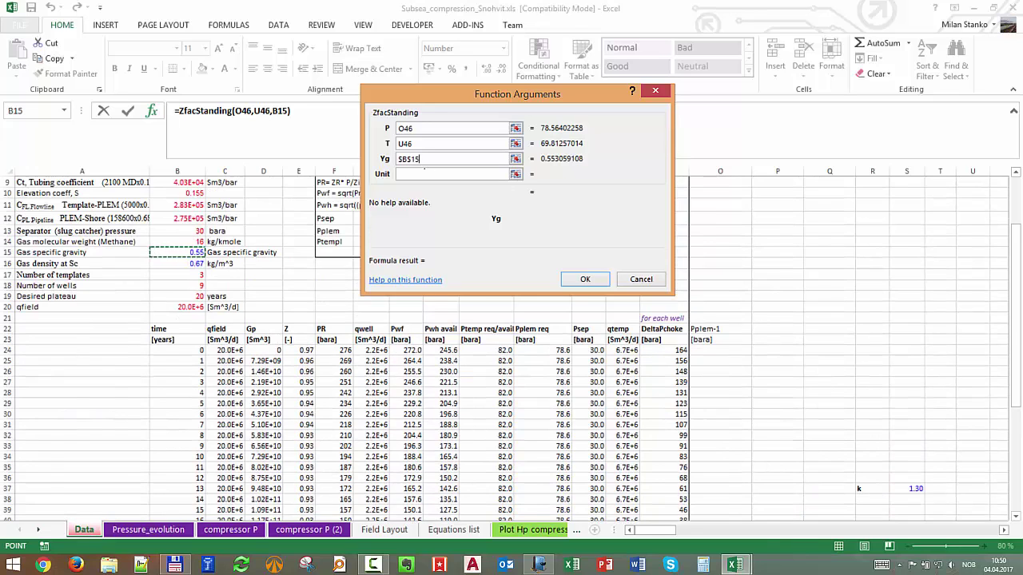
key(Tab)
text(2)
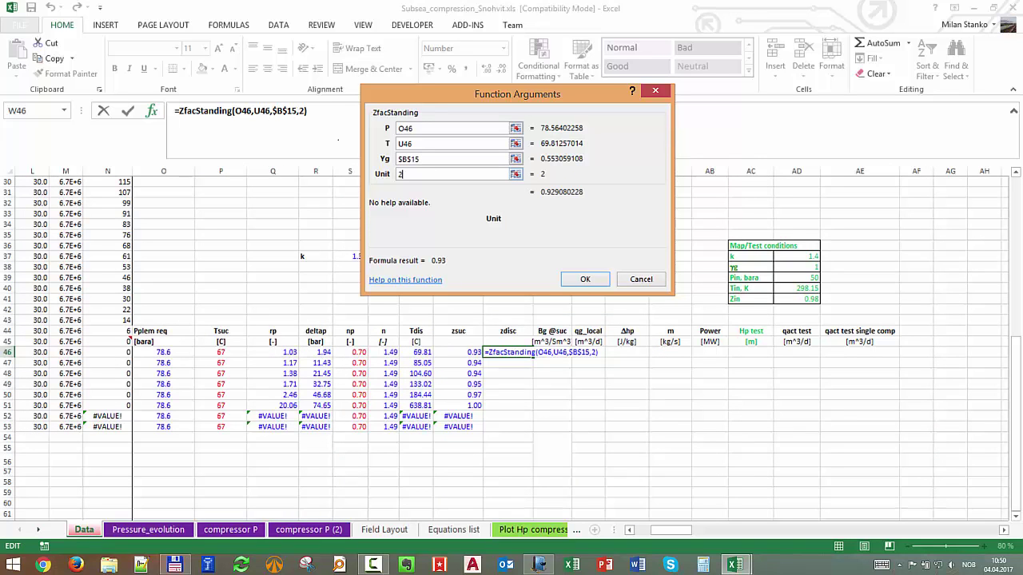
key(Return)
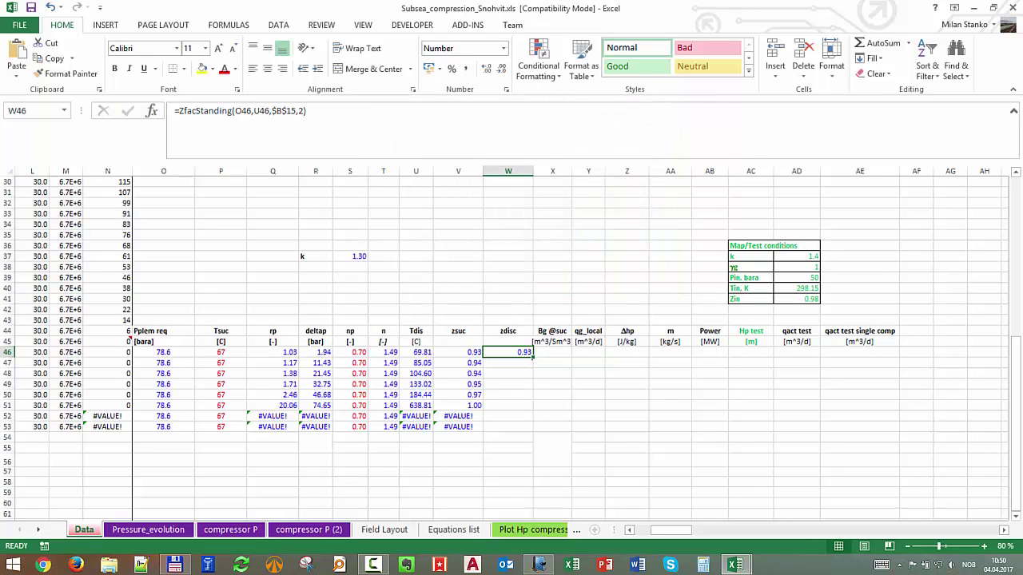
click(336, 130)
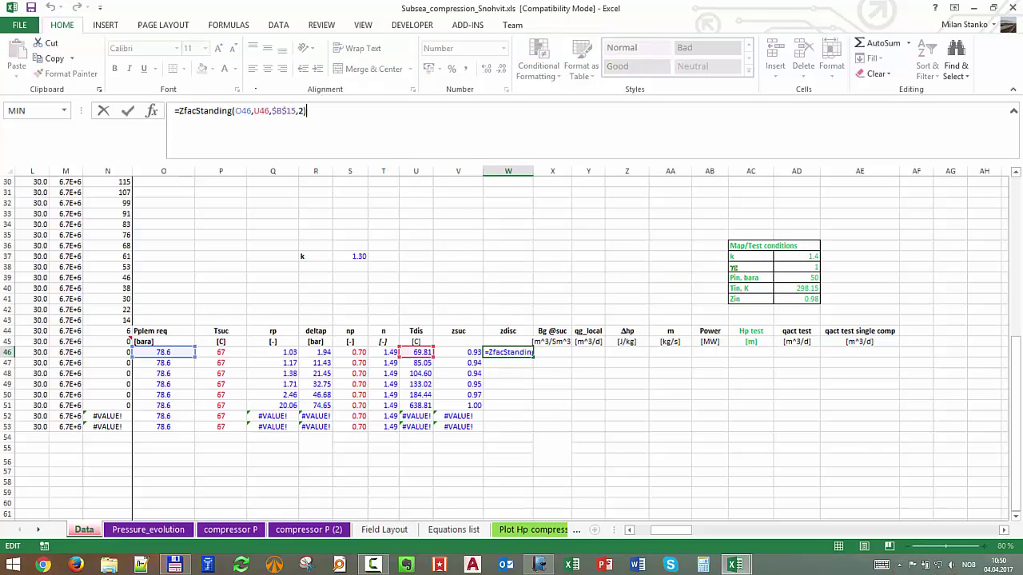
key(Escape)
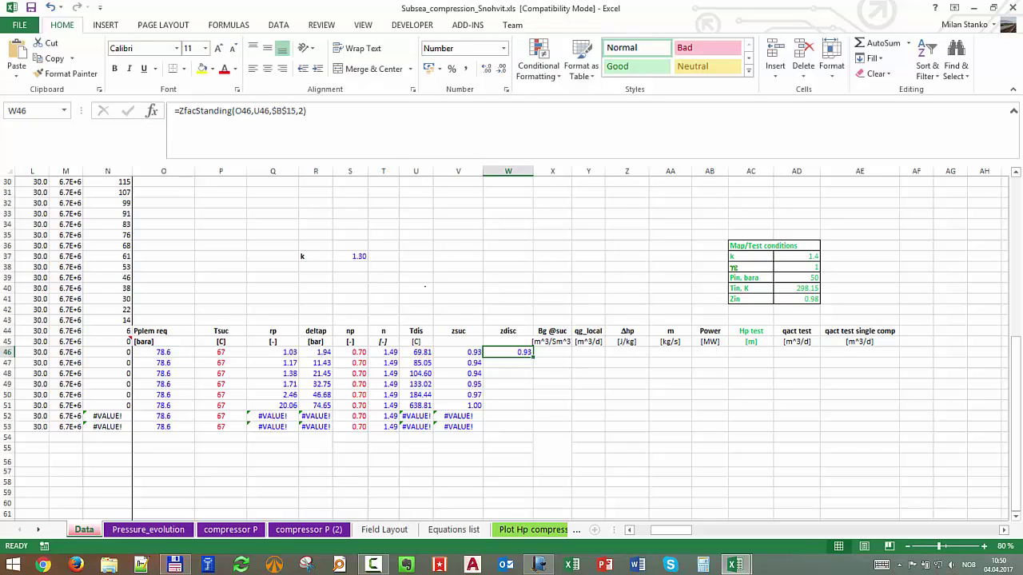
double_click(533, 357)
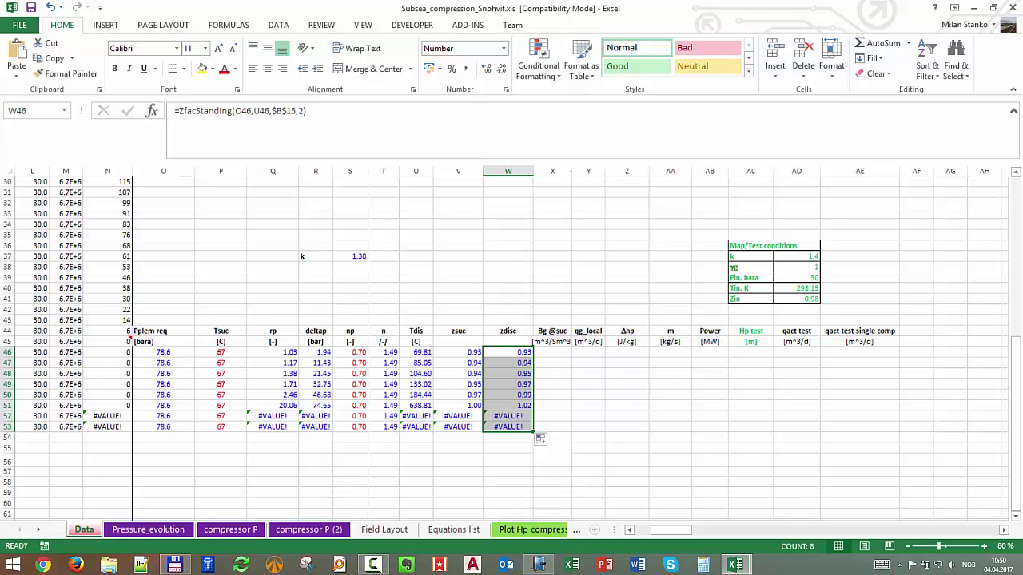
drag(576, 171, 581, 171)
click(555, 354)
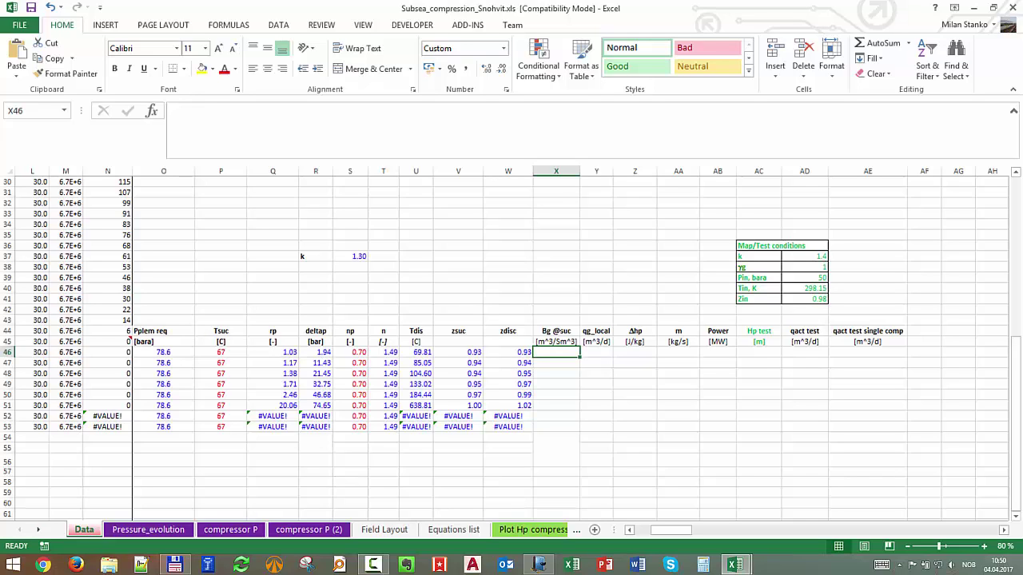
key(alt+F11)
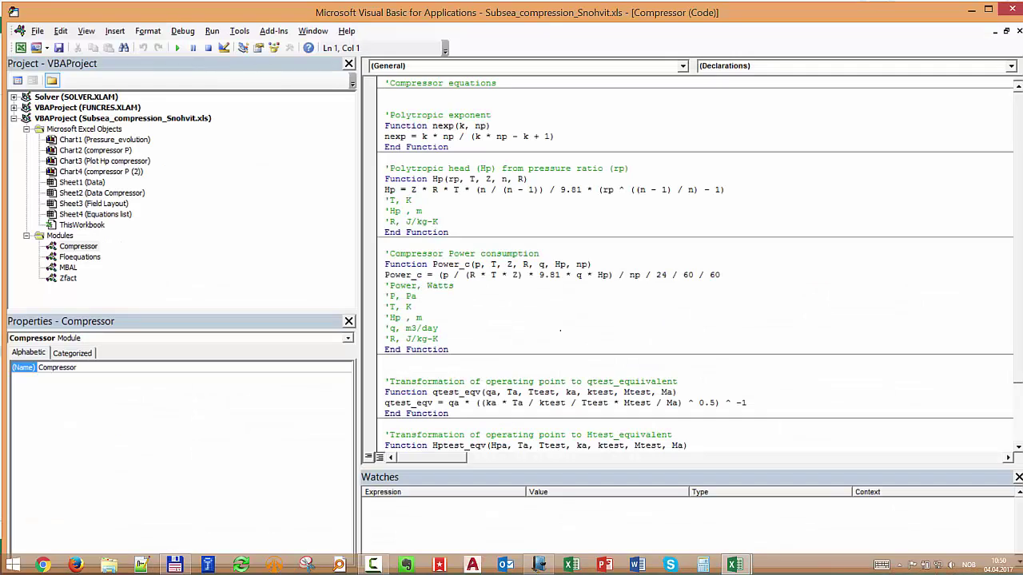
scroll(486, 314, down, 3)
scroll(486, 319, up, 3)
scroll(695, 266, down, 2)
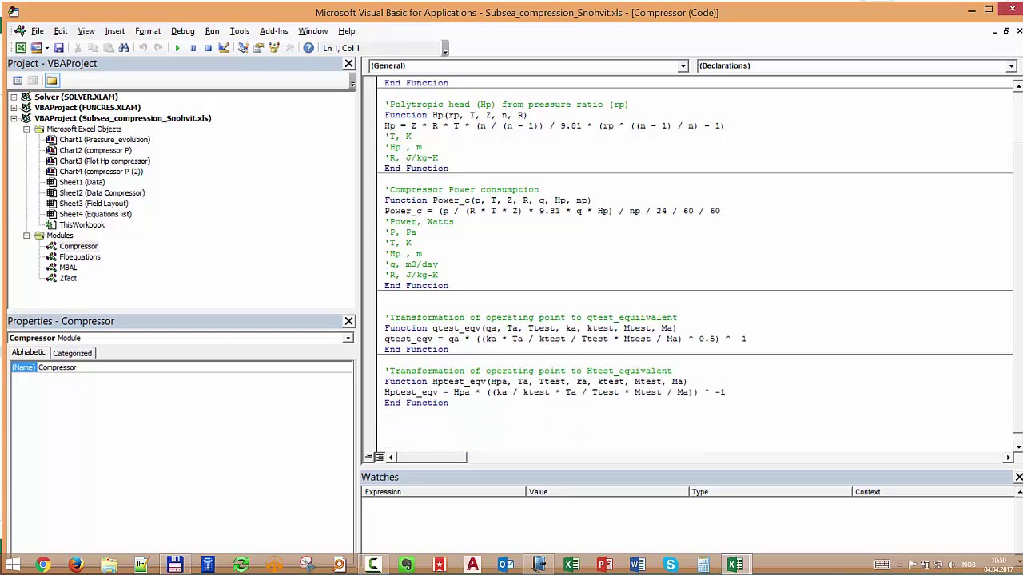
double_click(68, 278)
scroll(698, 248, down, 2)
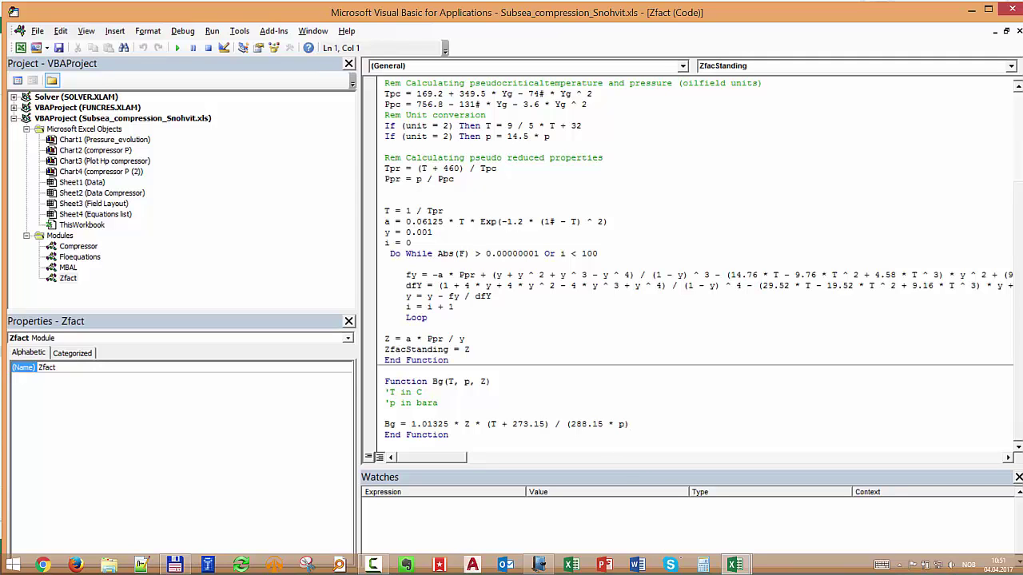
Place the Visual Basic editor and the Windows Journal notes side by side and compare the Bg function with the handwritten Bg equation.
key(super+Left)
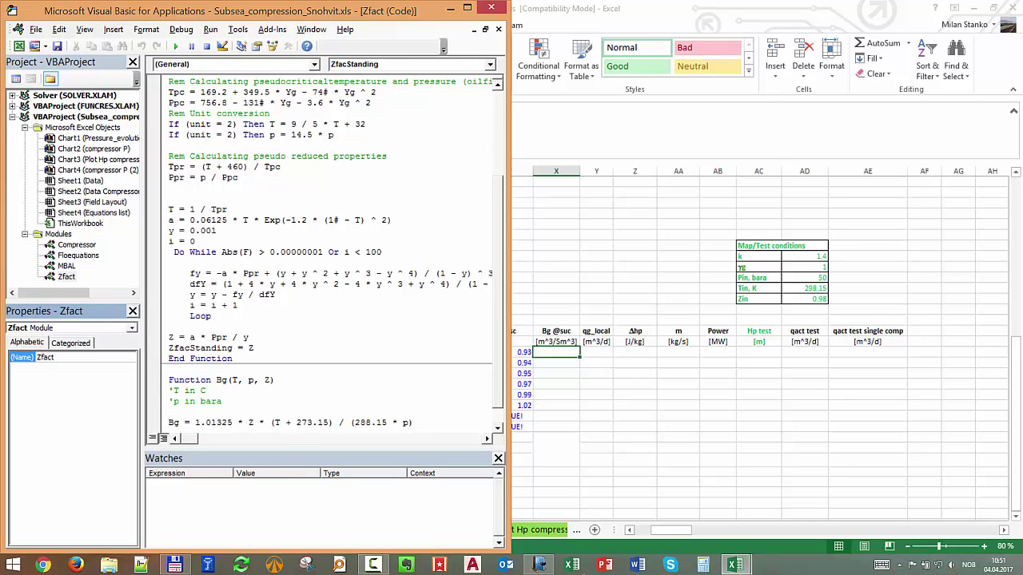
key(alt+Tab)
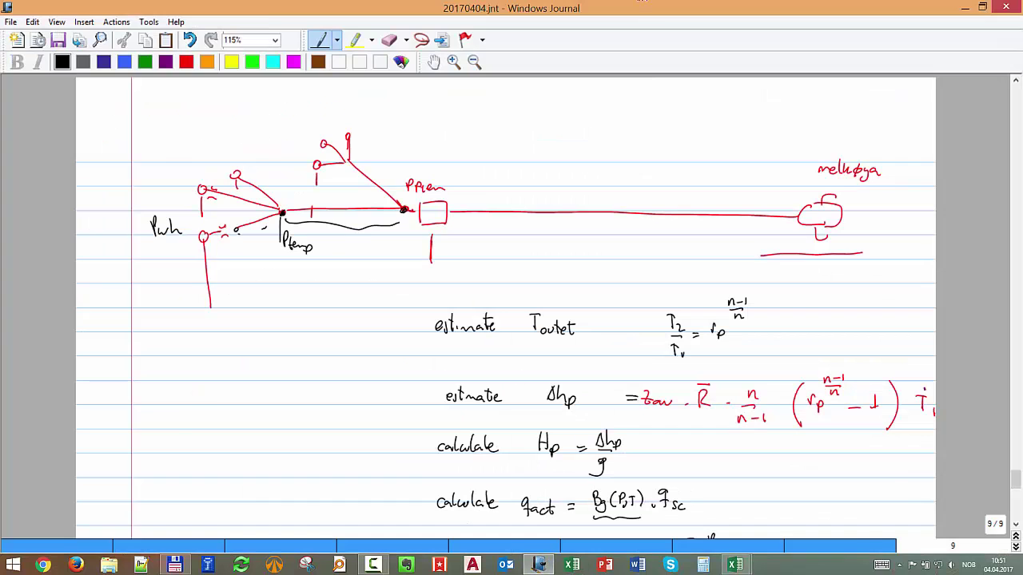
key(super+Right)
scroll(759, 304, down, 3)
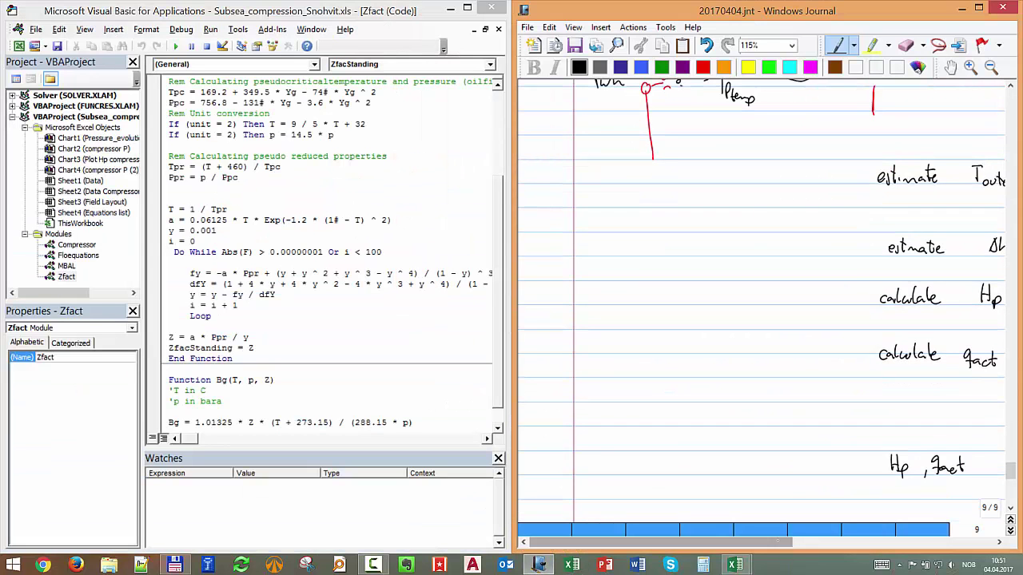
drag(776, 541, 949, 541)
scroll(759, 320, down, 2)
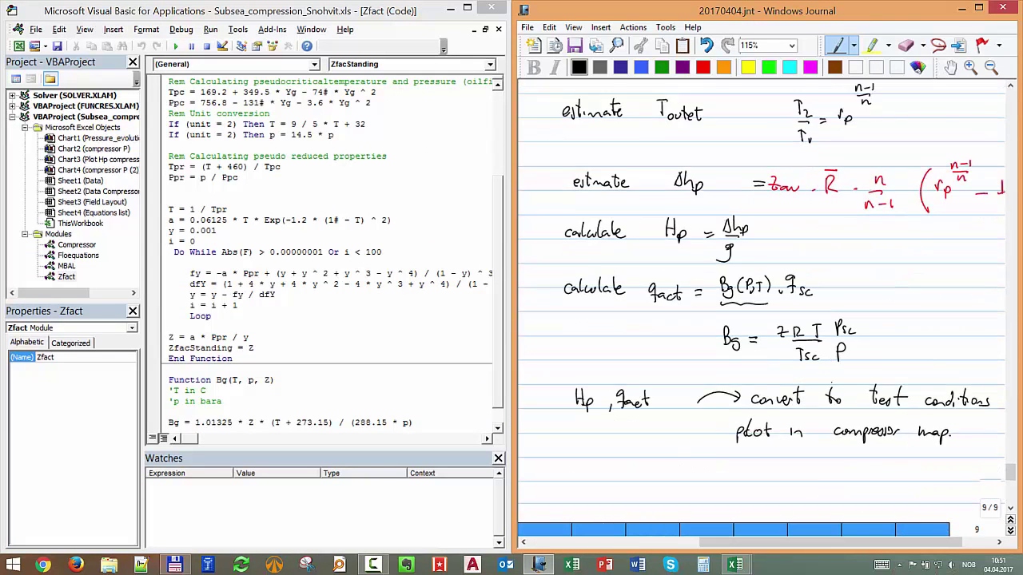
scroll(831, 383, down, 2)
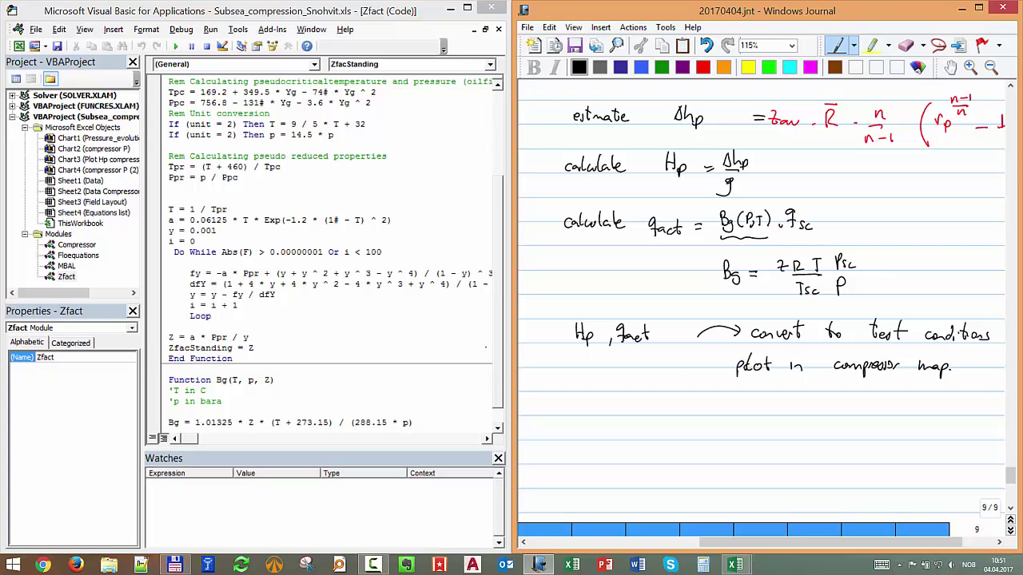
scroll(397, 306, down, 1)
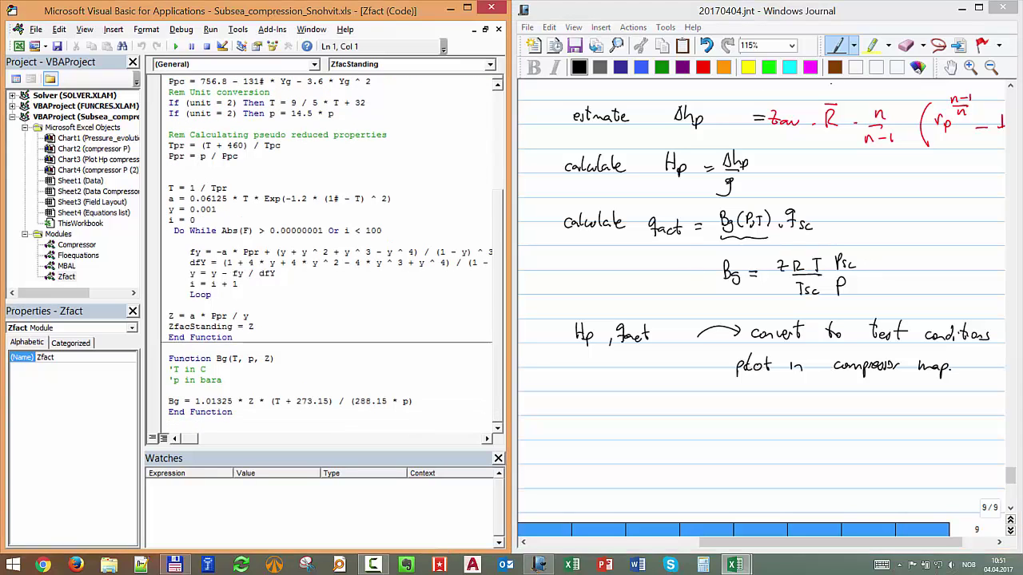
Delete the R from the handwritten Bg equation in the notes and minimize Windows Journal.
click(938, 45)
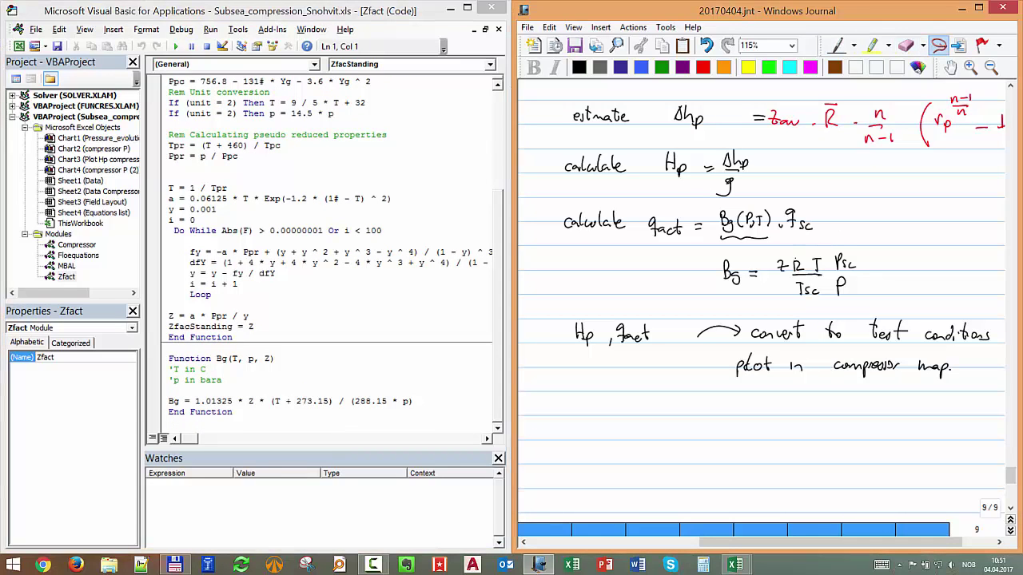
mouse_move(799, 254)
mouse_down()
mouse_move(789, 275)
mouse_move(806, 257)
mouse_up()
key(Delete)
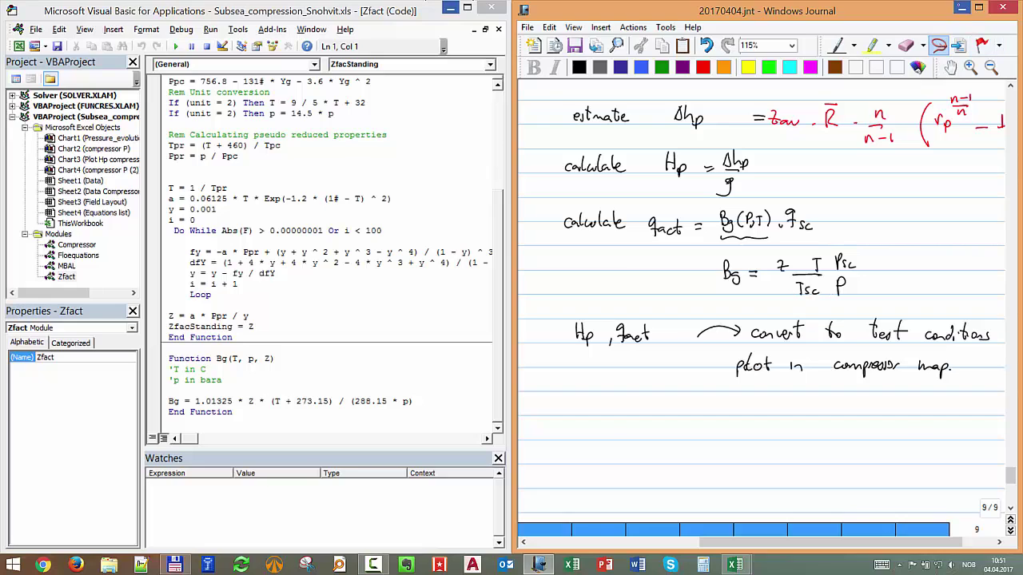
click(962, 7)
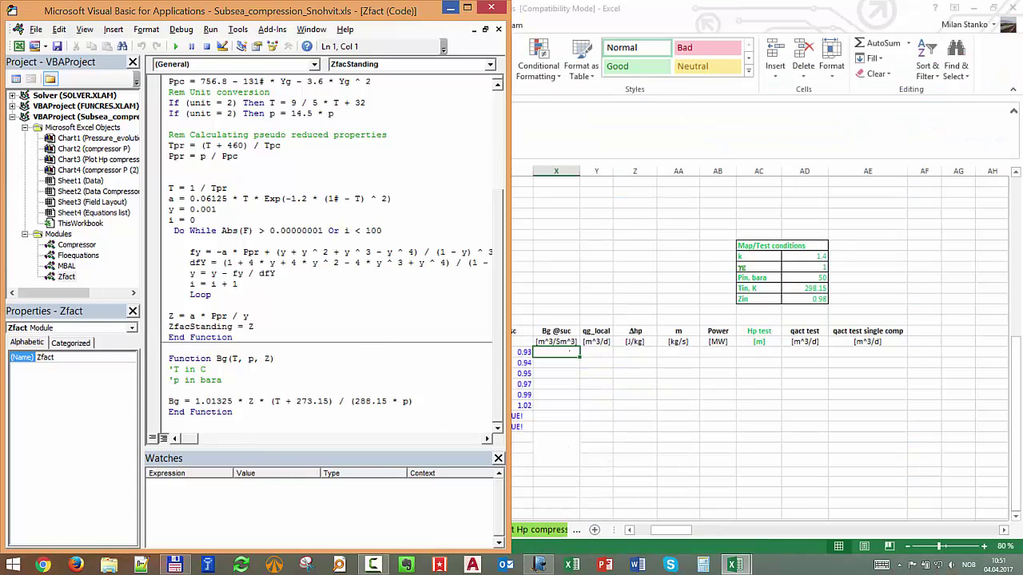
Return to the Excel workbook and enter =bg(P46,K46,V46) in X46 for Bg at suction.
key(alt+F11)
click(175, 111)
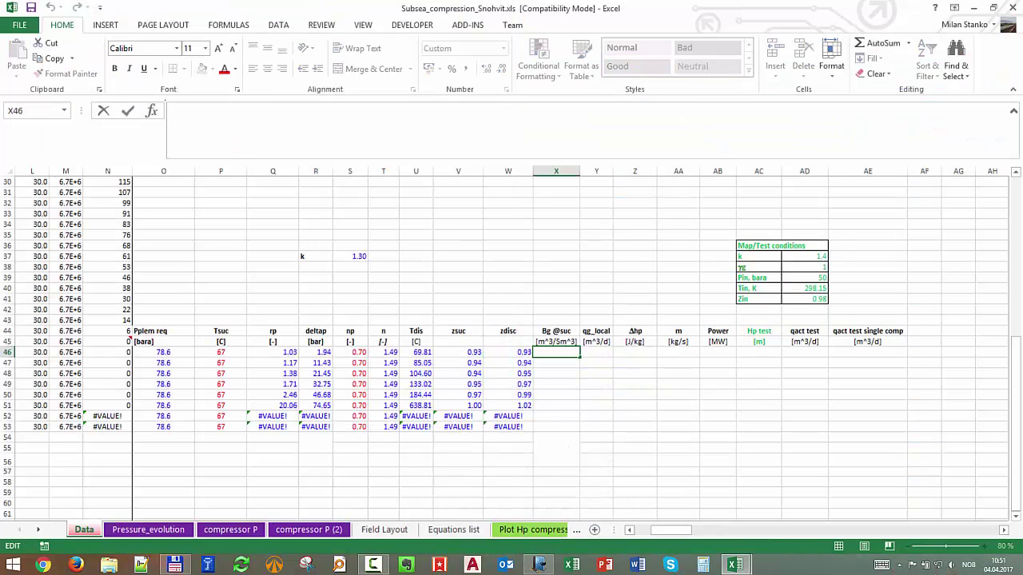
text(=bg()
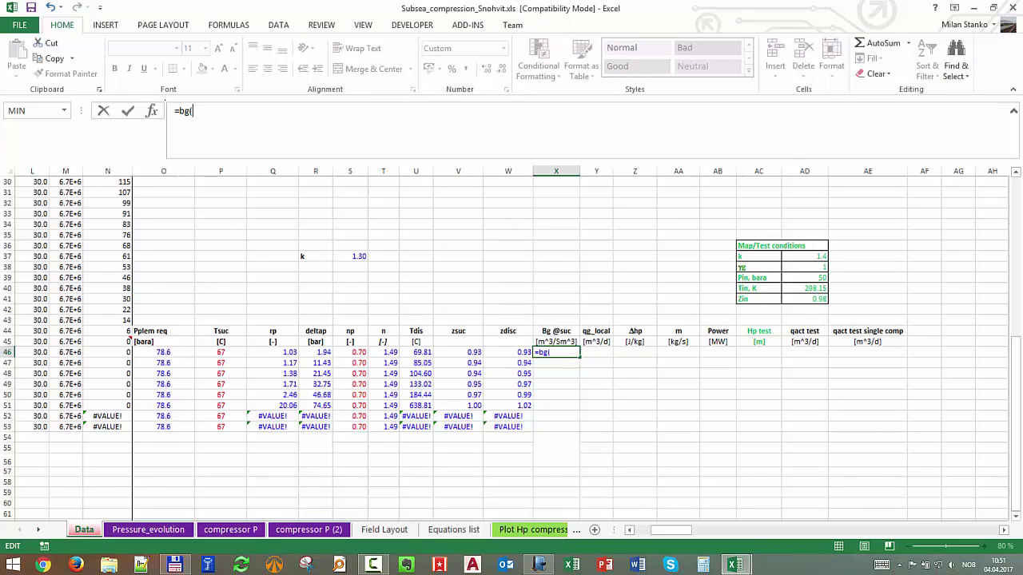
key(ctrl+a)
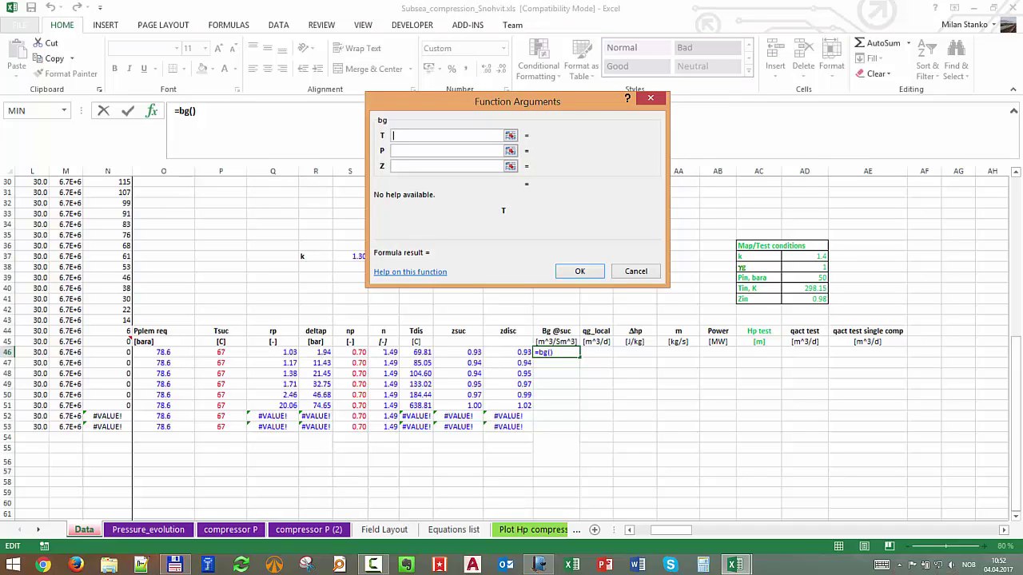
click(221, 352)
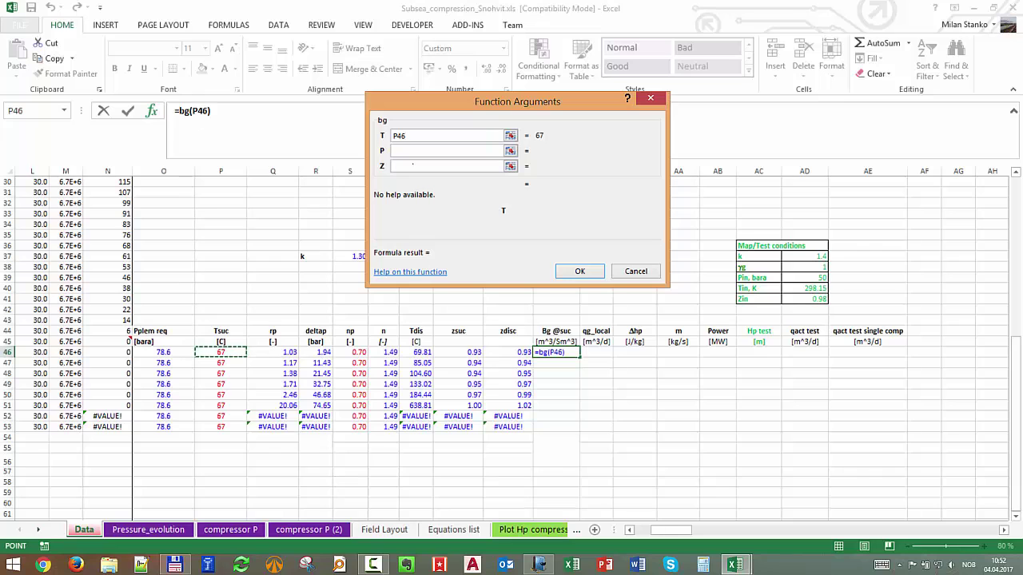
click(411, 150)
drag(32, 352, 14, 352)
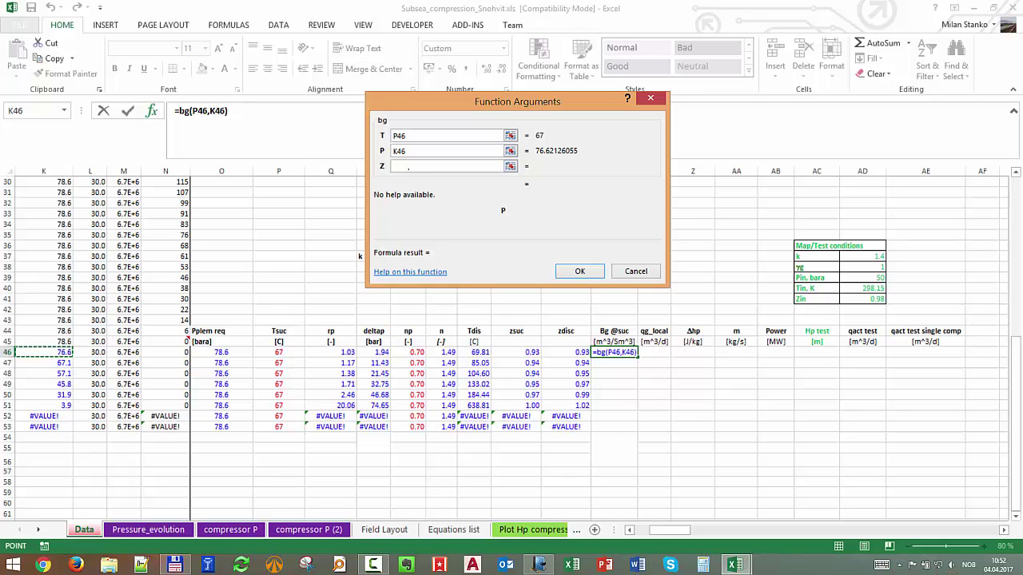
key(Tab)
click(517, 351)
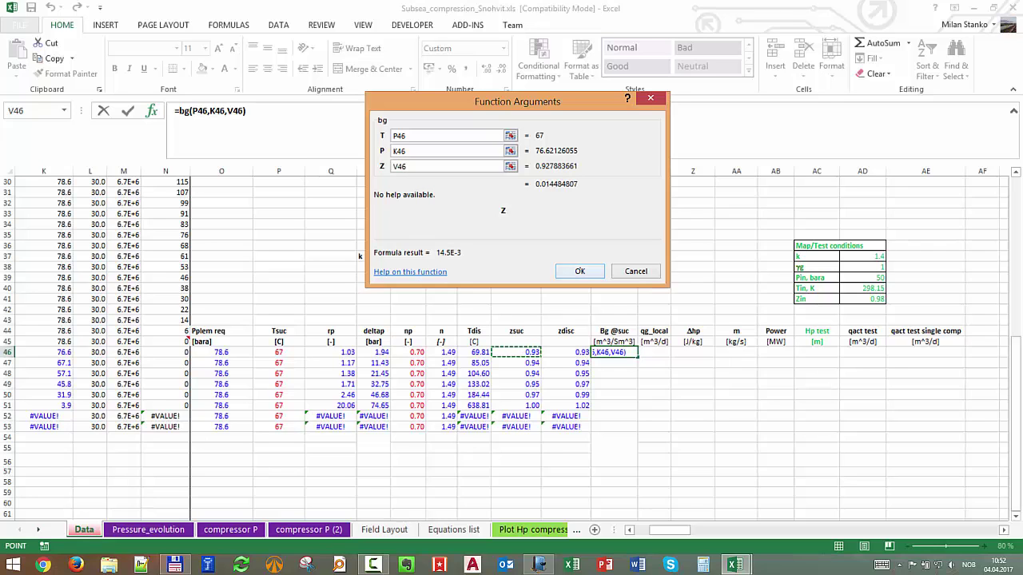
click(580, 271)
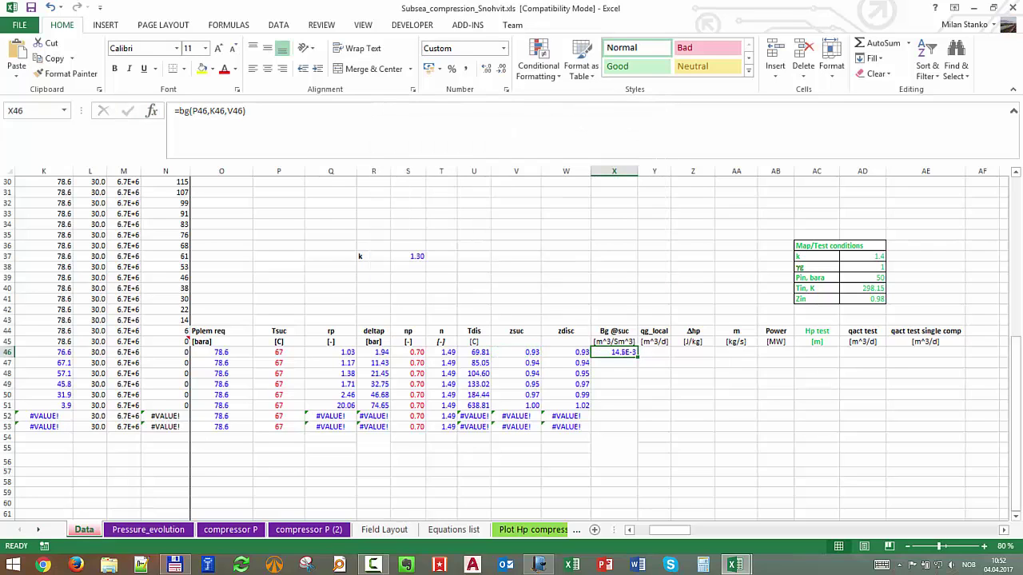
Check the Bg function in the Visual Basic editor, return to the workbook and fill the X46 formula down to X53.
click(733, 565)
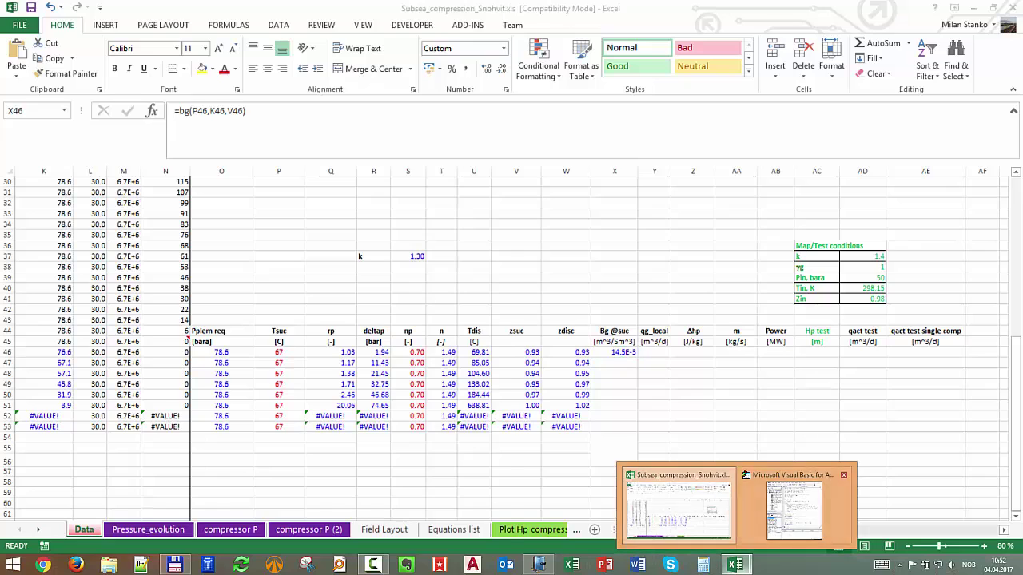
click(793, 507)
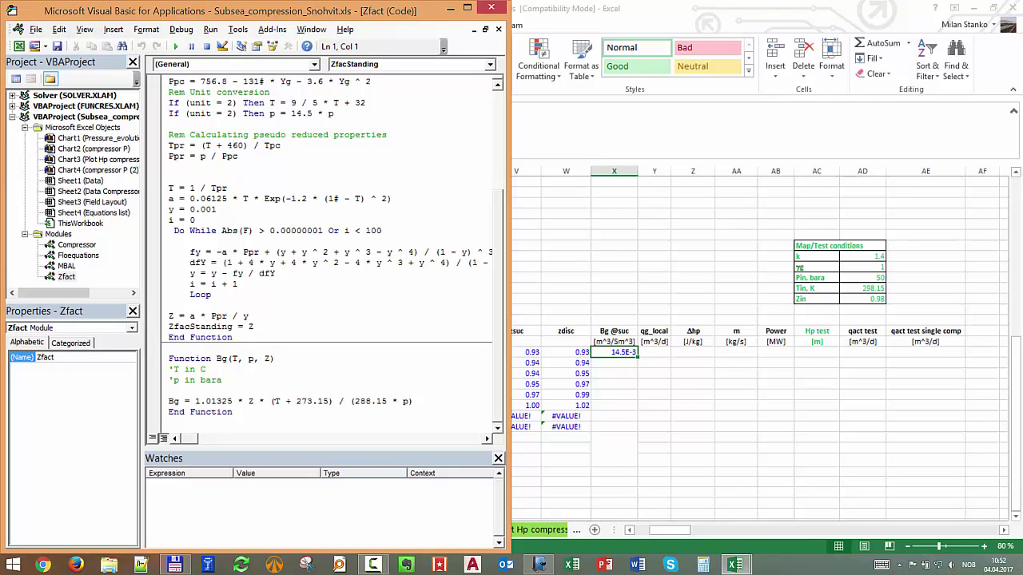
click(613, 394)
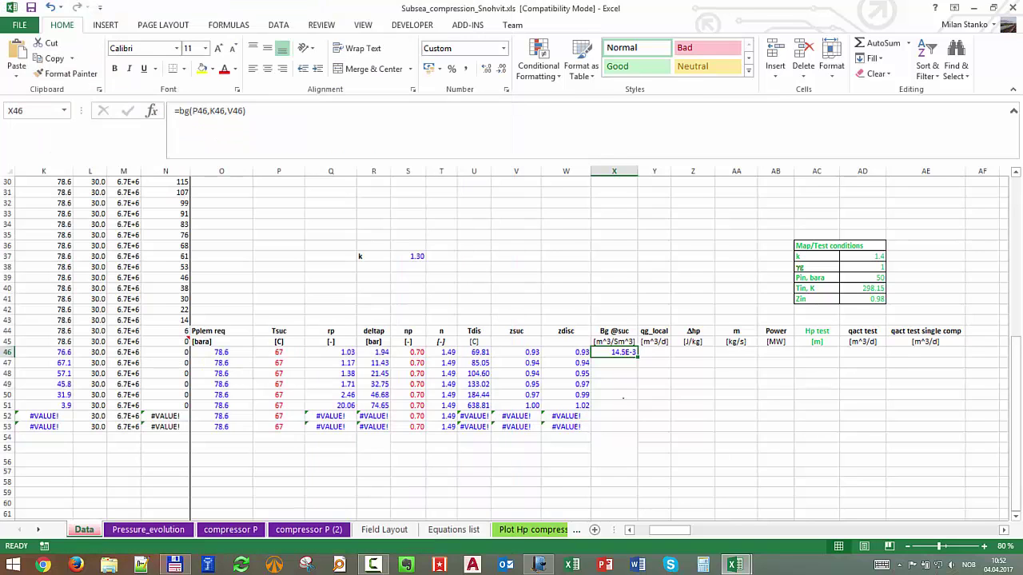
click(614, 352)
drag(637, 356, 637, 430)
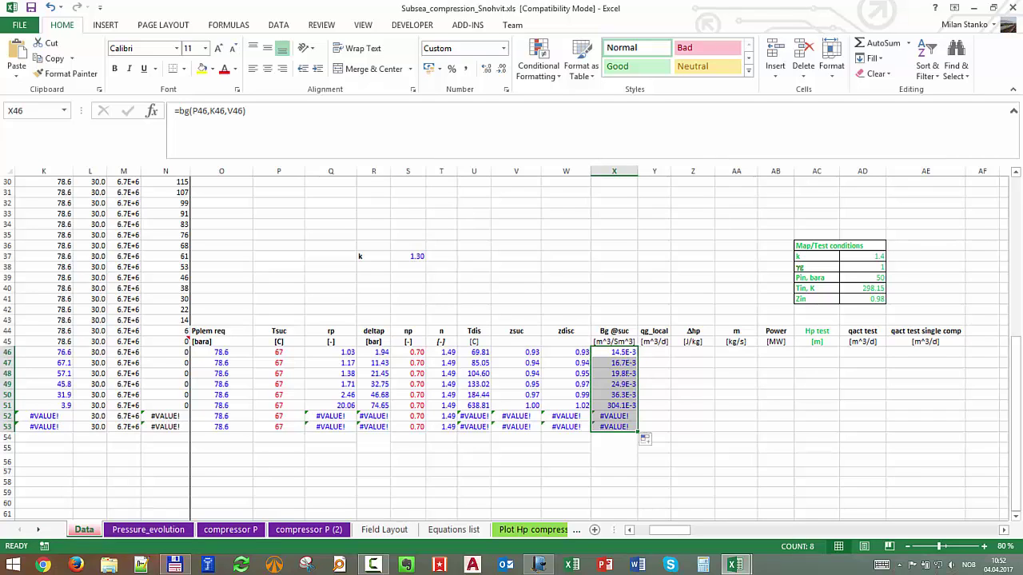
Enter =C46*X46 in Y46 for the local gas flow rate.
click(654, 352)
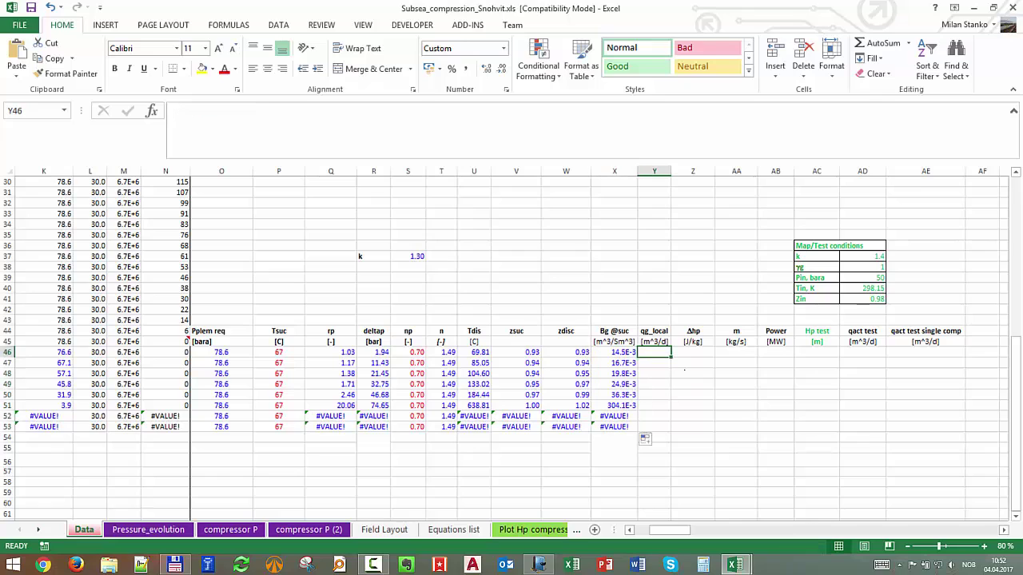
text(=)
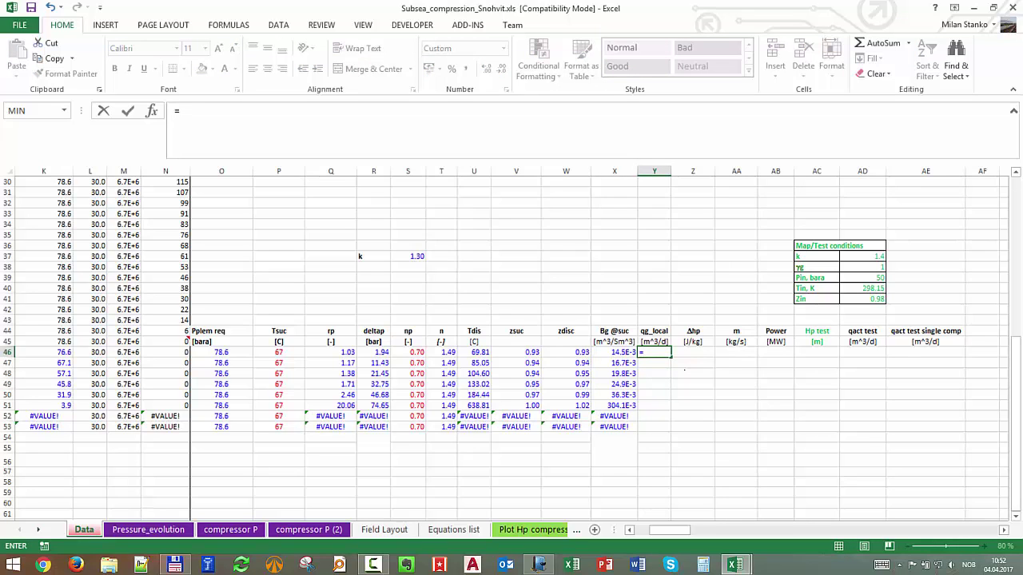
key(Left)
key(Left)
key(Left)
key(Left)
key(Left)
key(Left)
key(Left)
key(Left)
key(Left)
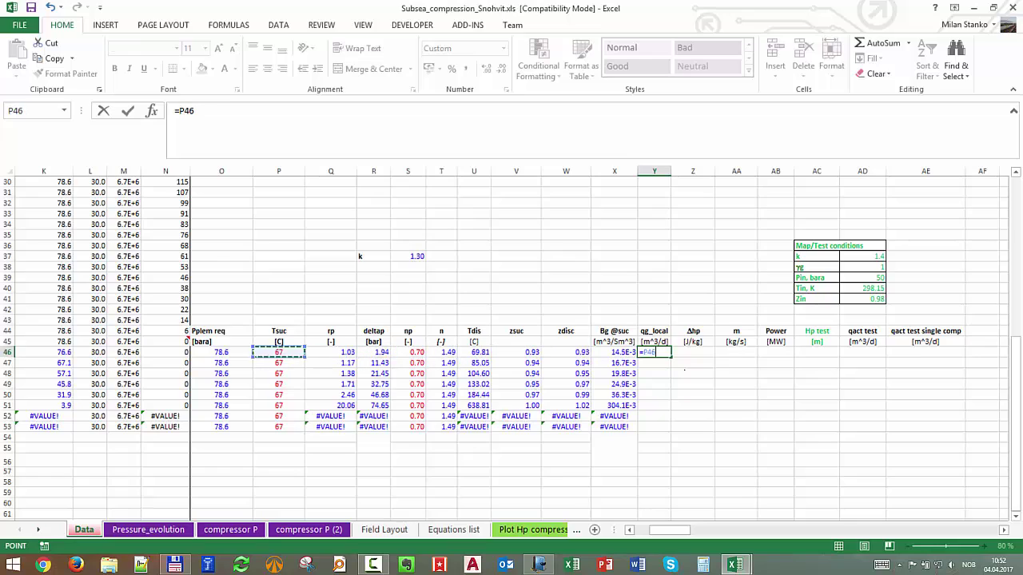
key(Left)
key(Left)
key(Left)
key(Left)
key(Left)
key(Left)
key(Left)
key(Left)
key(Left)
key(Left)
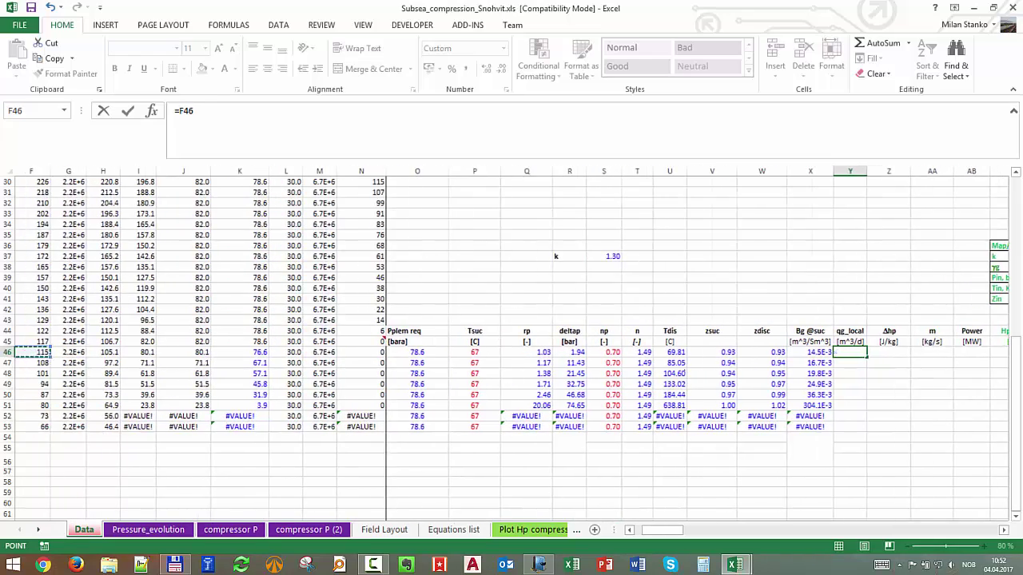
key(Left)
key(Left)
key(Left)
key(Left)
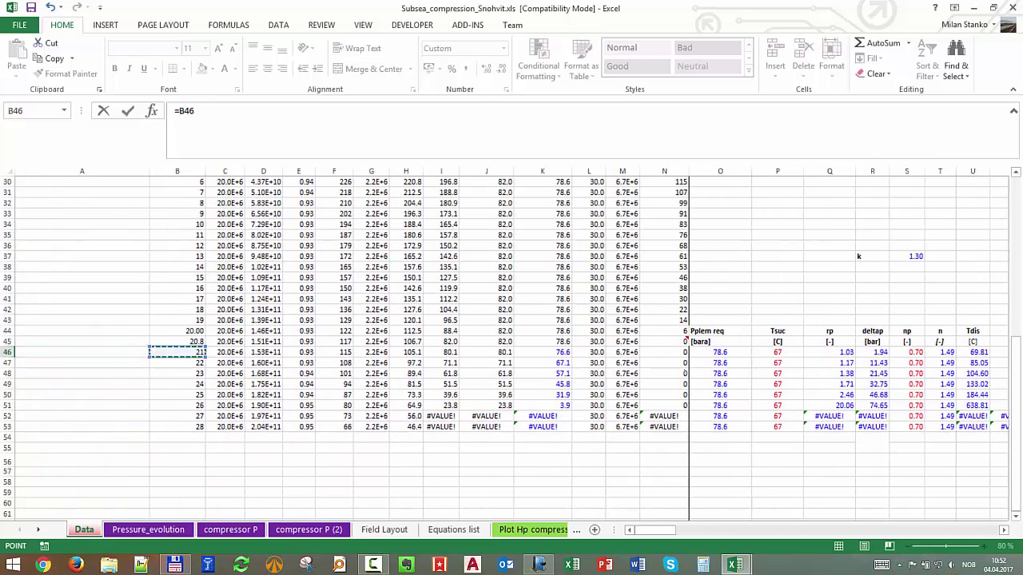
key(Right)
text(*)
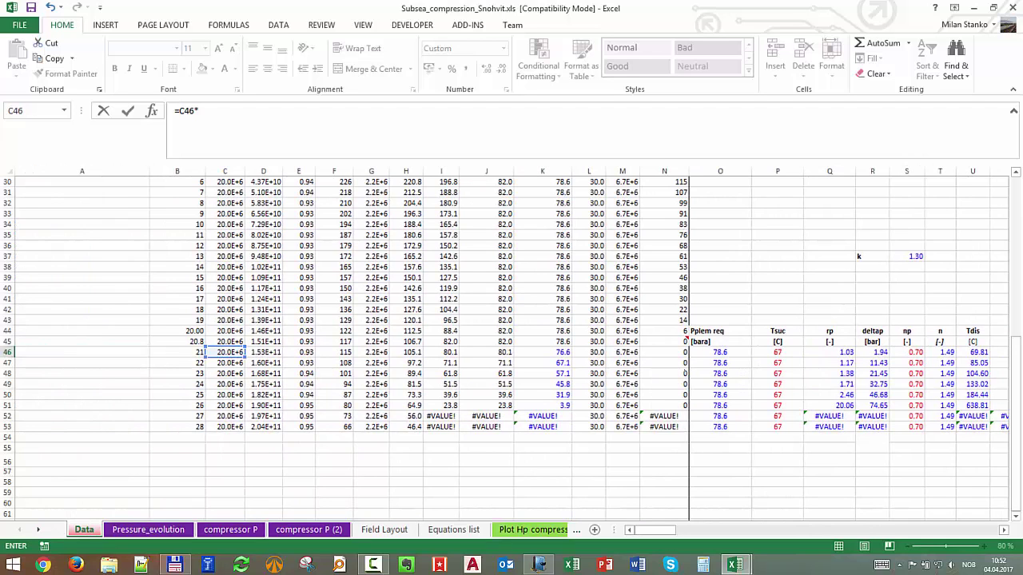
scroll(512, 343, right, 3)
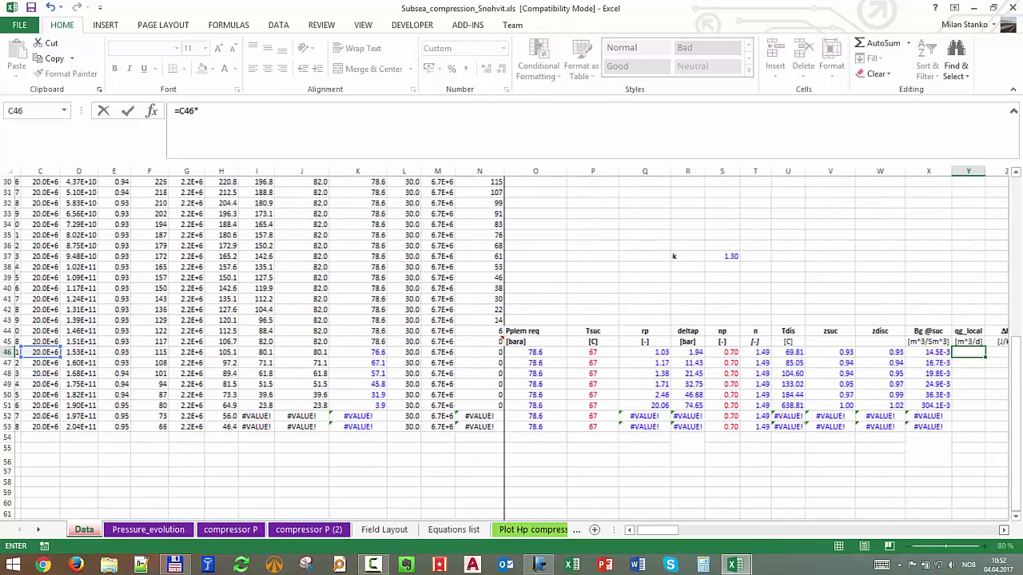
key(Left)
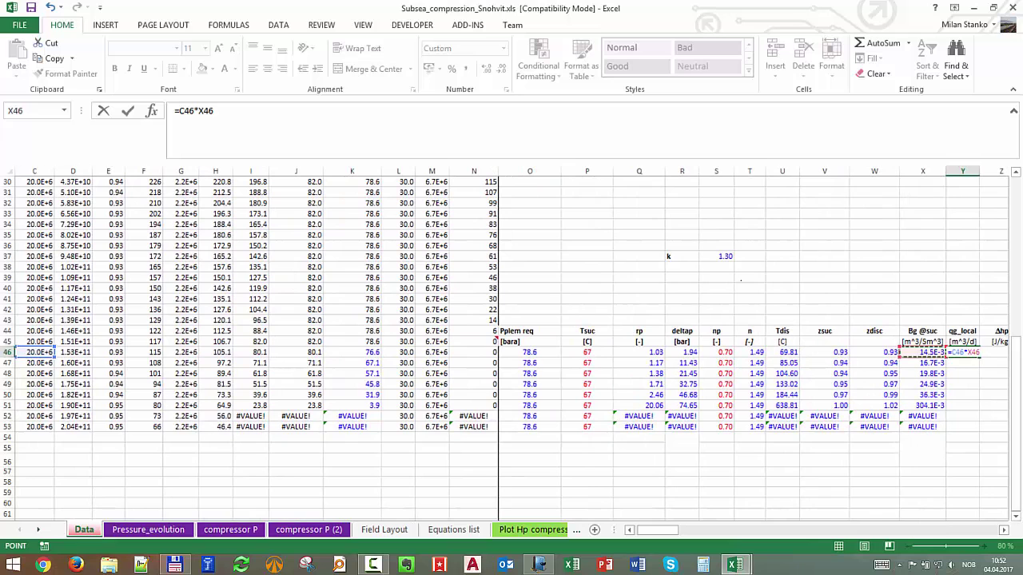
key(Return)
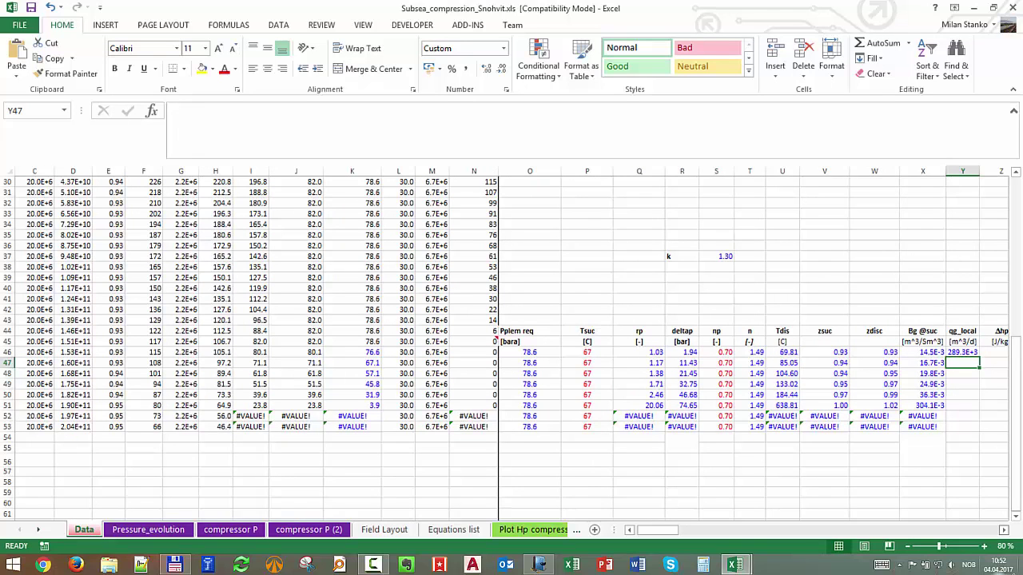
Fill the local gas flow formula from Y46 down to Y53.
scroll(511, 343, right, 7)
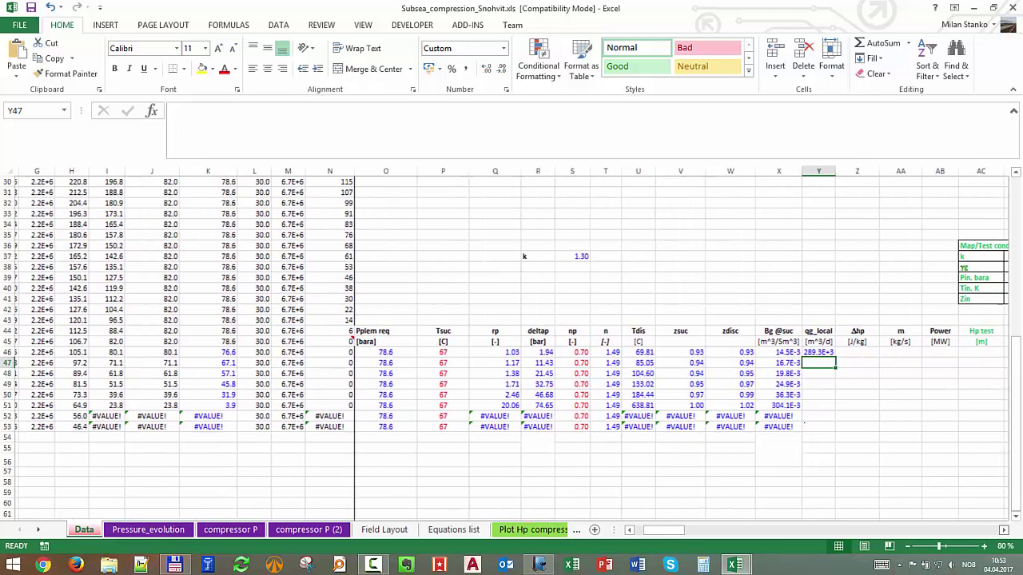
click(708, 352)
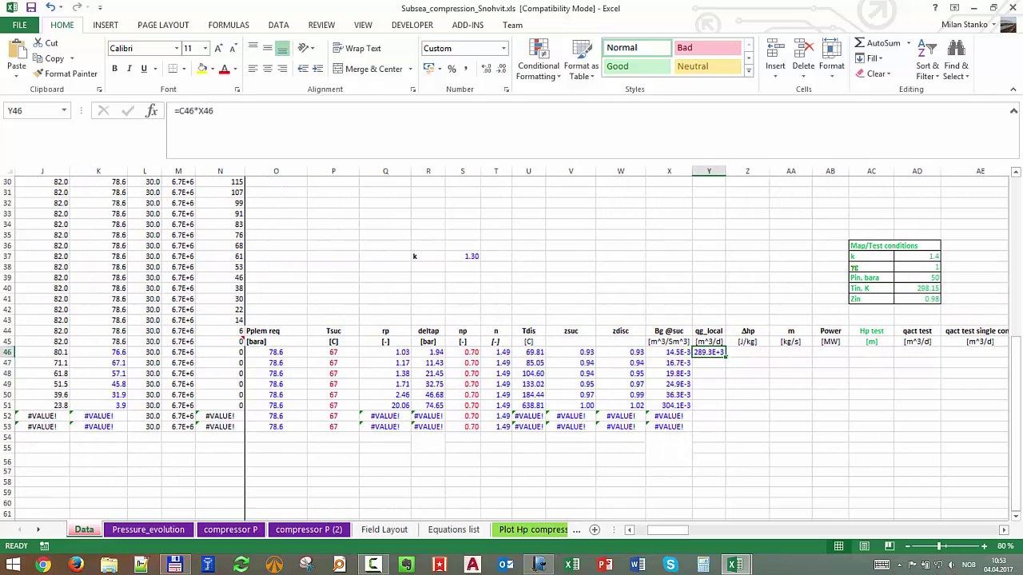
double_click(725, 358)
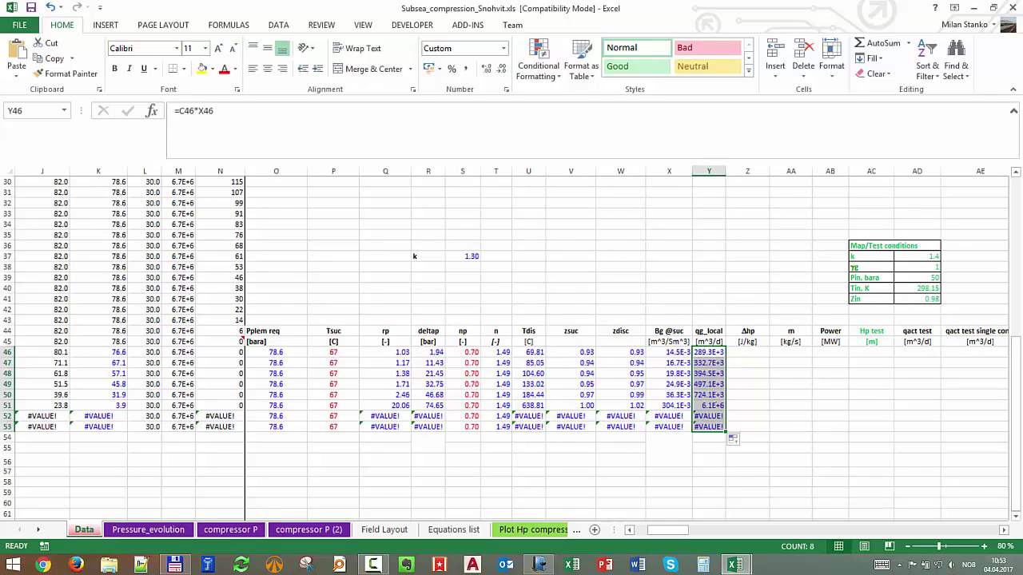
View the Plot Hp compressor chart and bring up the handwritten head and flow equations in Windows Journal.
click(533, 530)
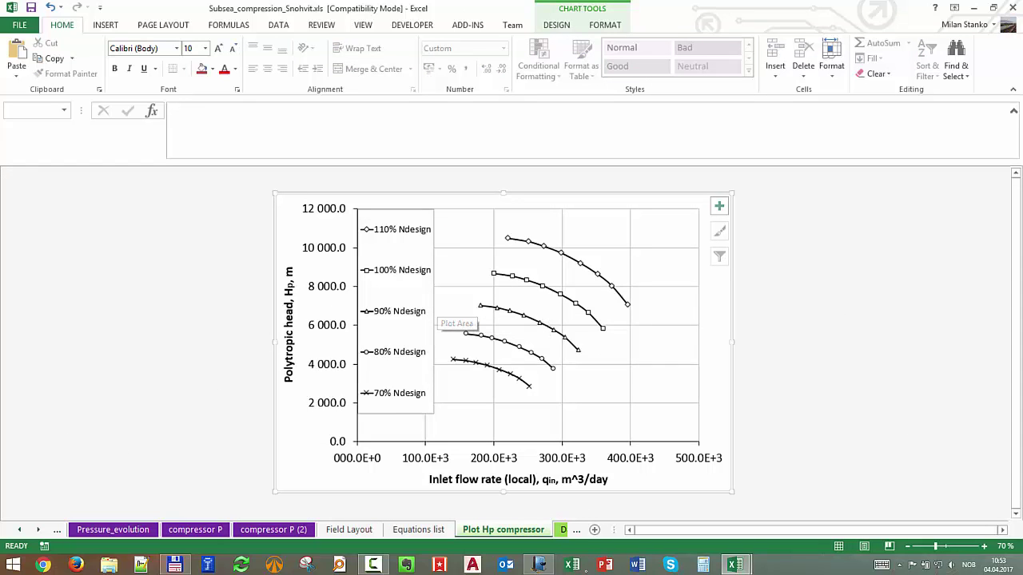
click(735, 565)
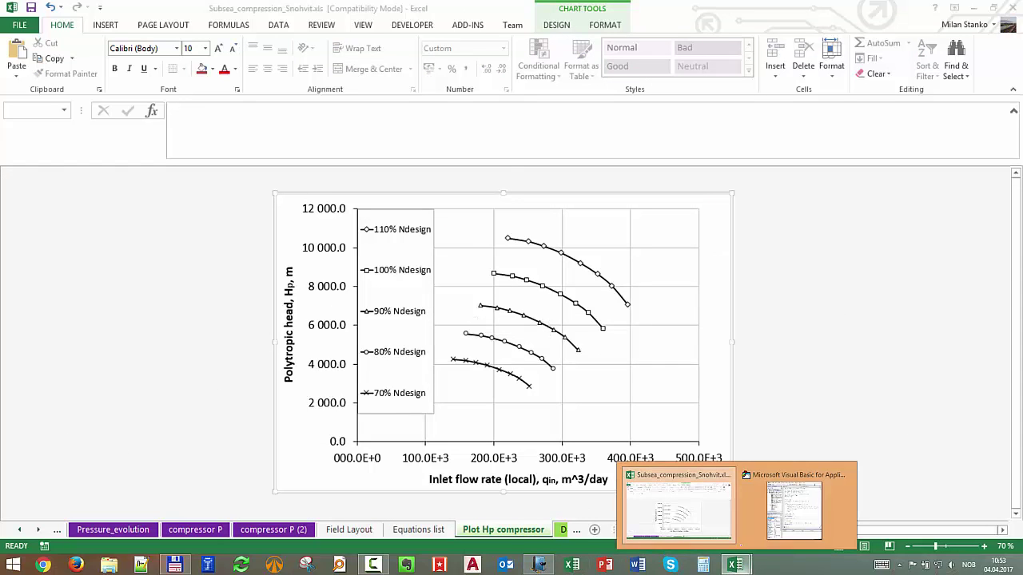
click(538, 565)
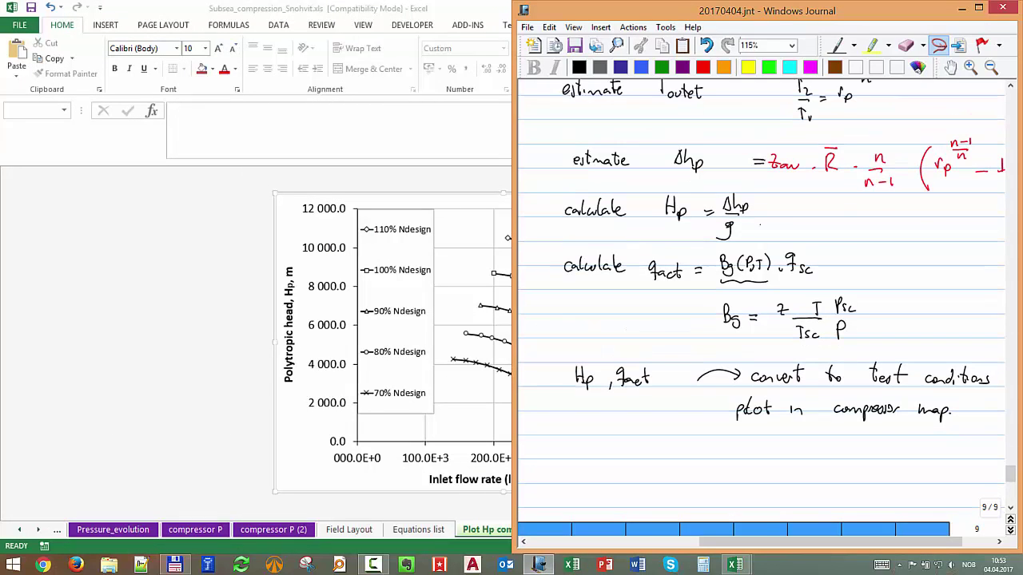
drag(827, 540, 875, 541)
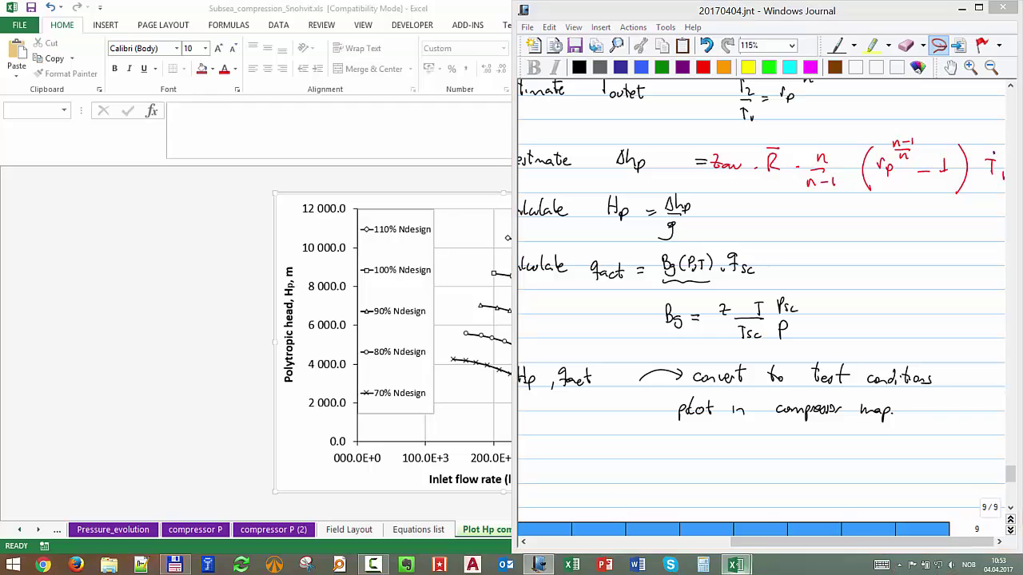
Switch to the Visual Basic editor, maximize it, review the Compressor module's functions and minimize it.
mouse_move(734, 564)
click(794, 511)
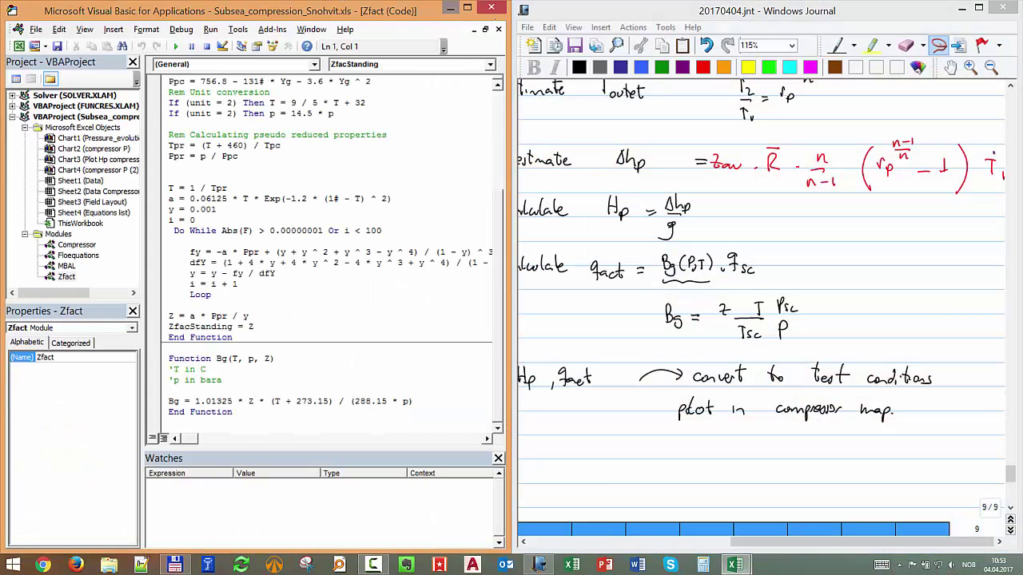
click(467, 7)
double_click(71, 239)
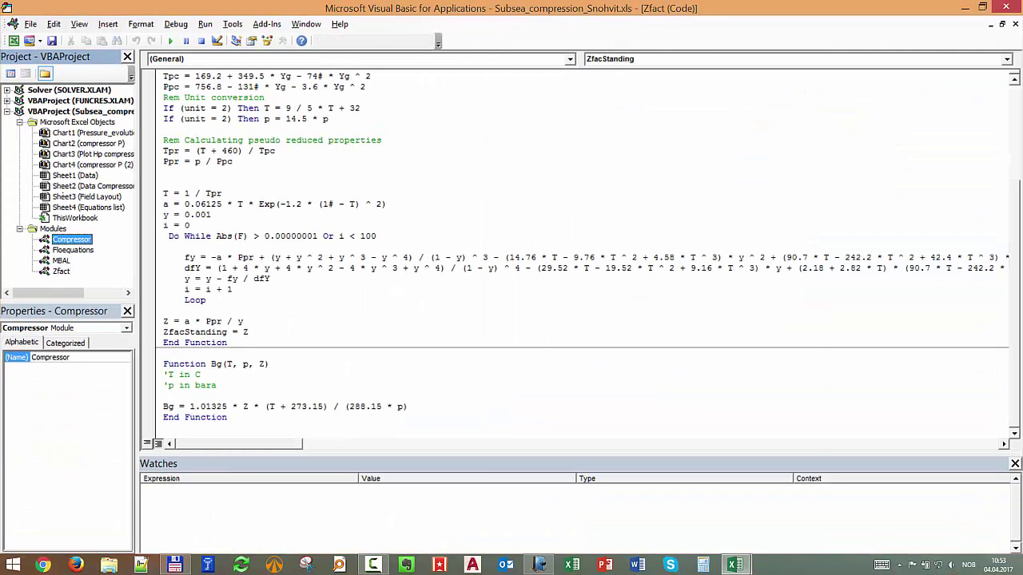
scroll(267, 278, down, 3)
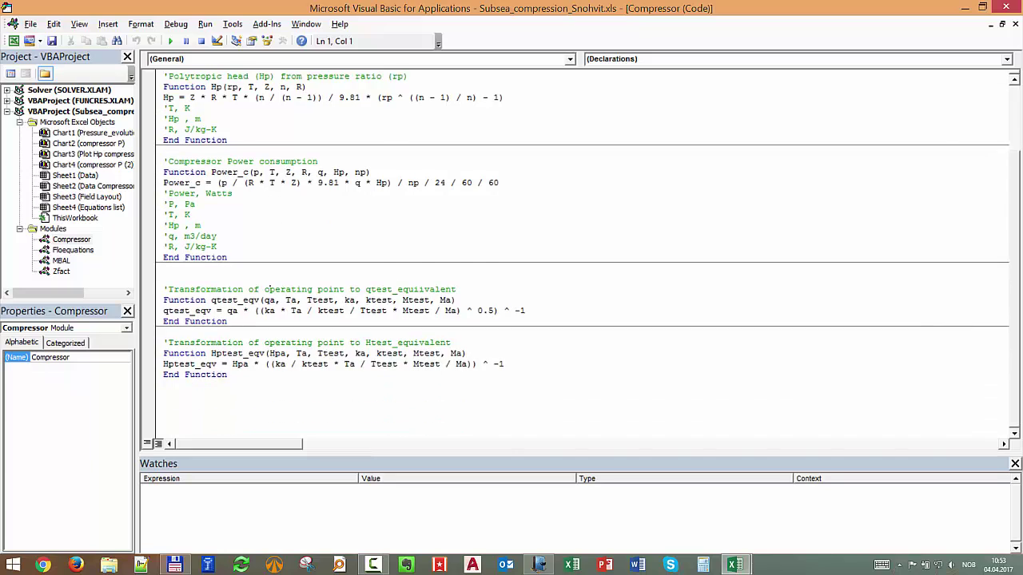
scroll(270, 285, up, 3)
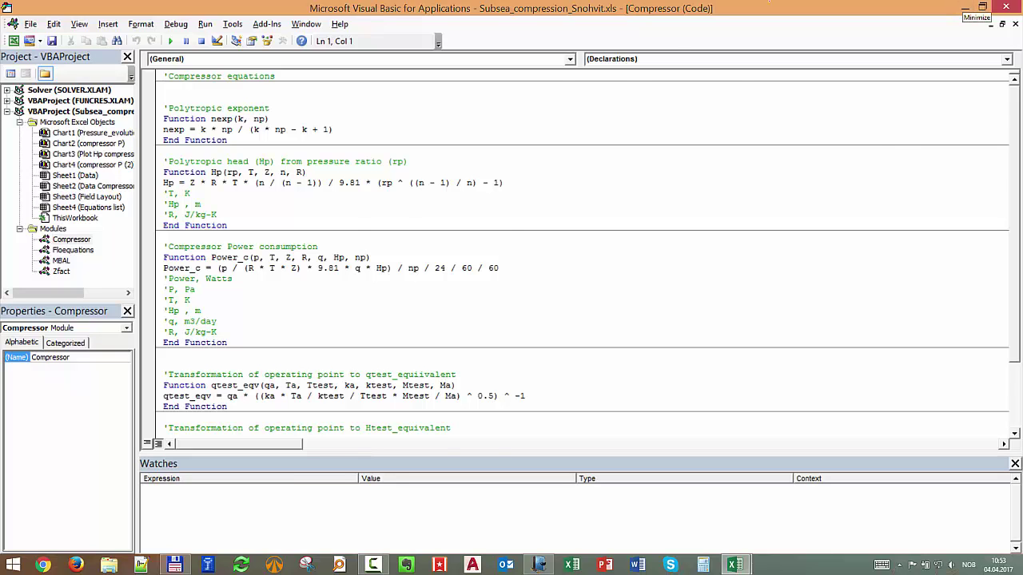
click(965, 8)
click(964, 8)
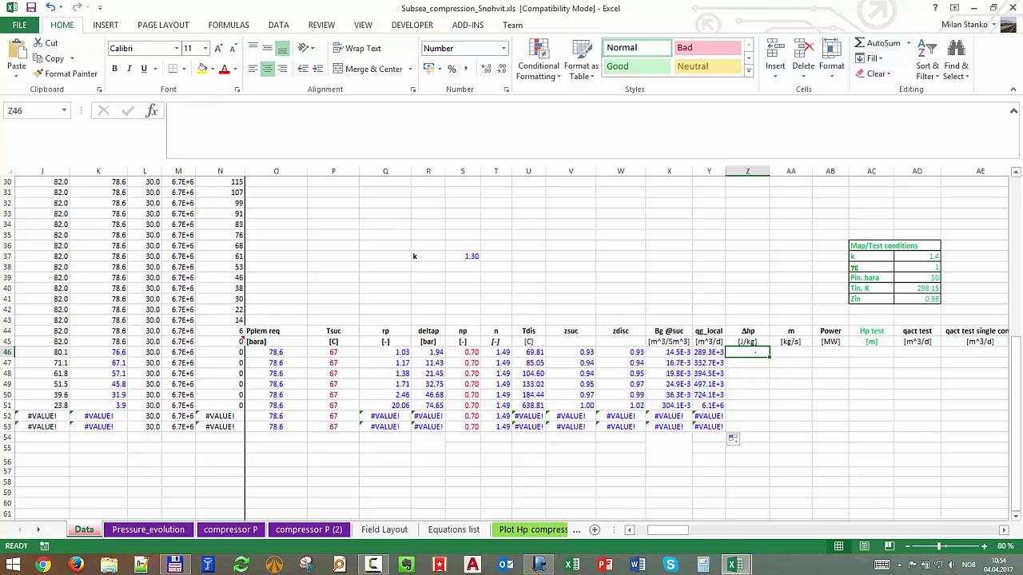
Consult the handwritten Δhp and Hp equations in Windows Journal and return to the Excel workbook.
click(540, 565)
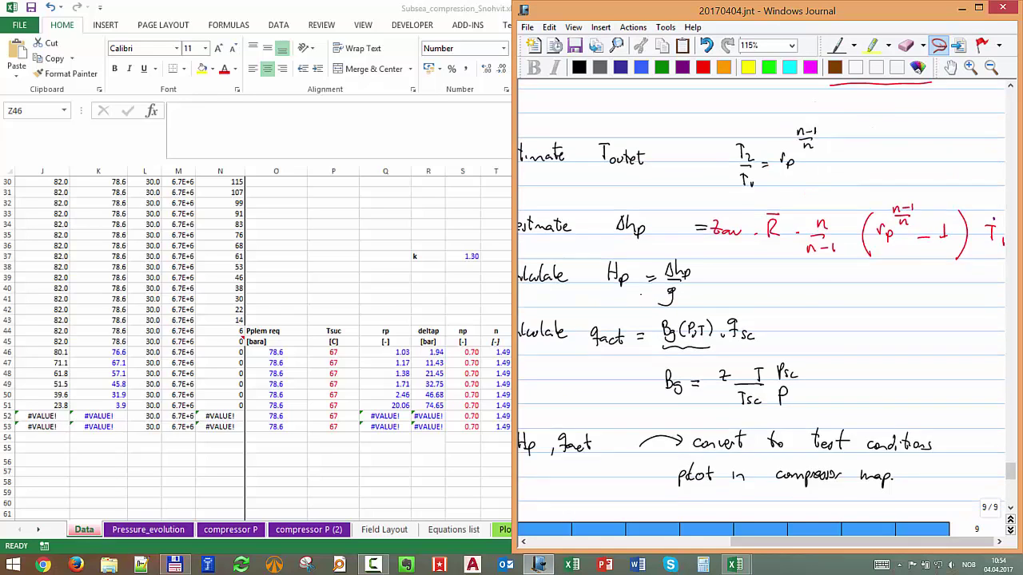
scroll(761, 301, up, 1)
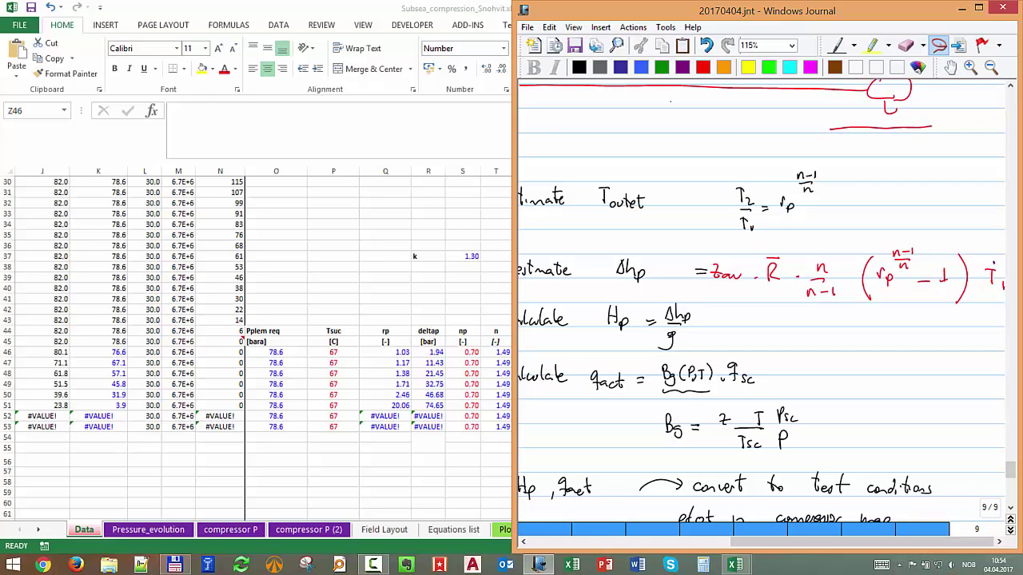
key(alt+Tab)
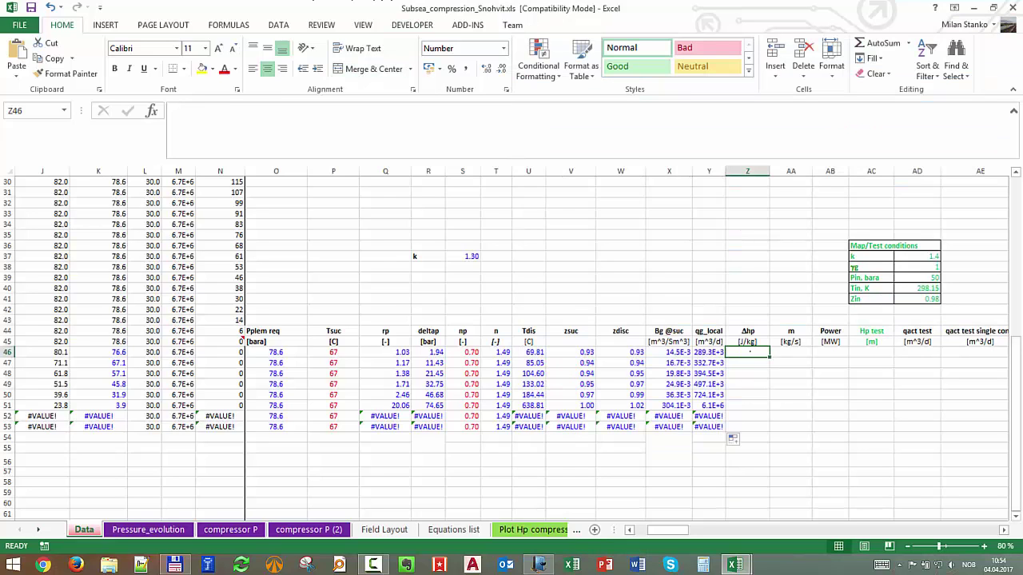
Start the Δhp formula in Z46 with the Hp function, using Q46 for Rp and P46 for T.
text(=)
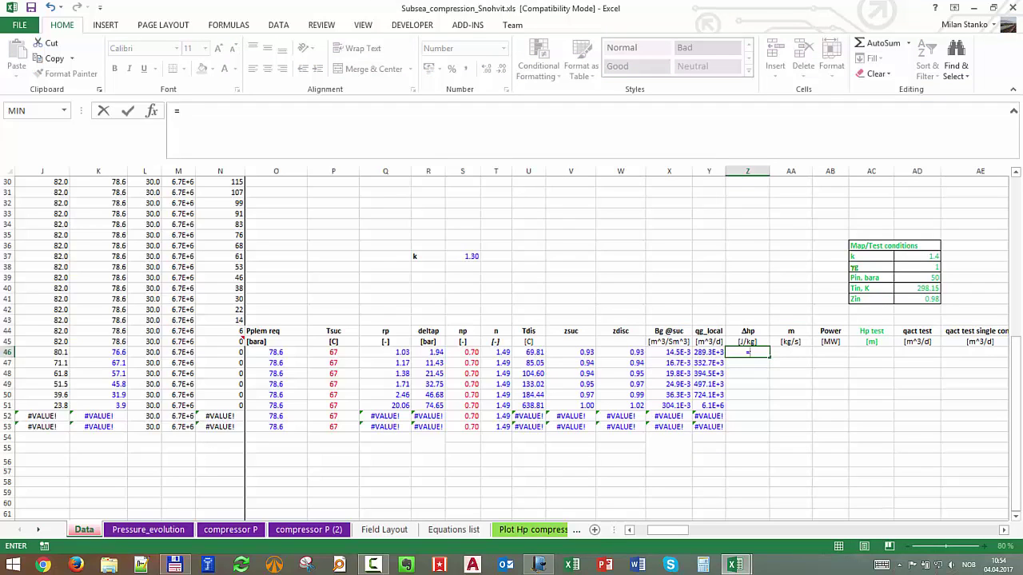
text(hp)
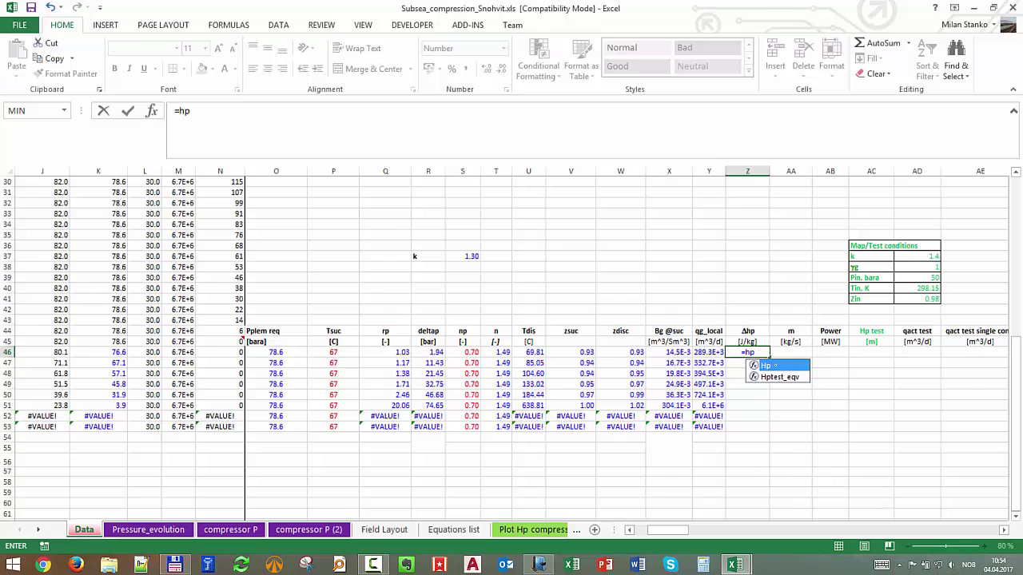
key(Tab)
key(ctrl+a)
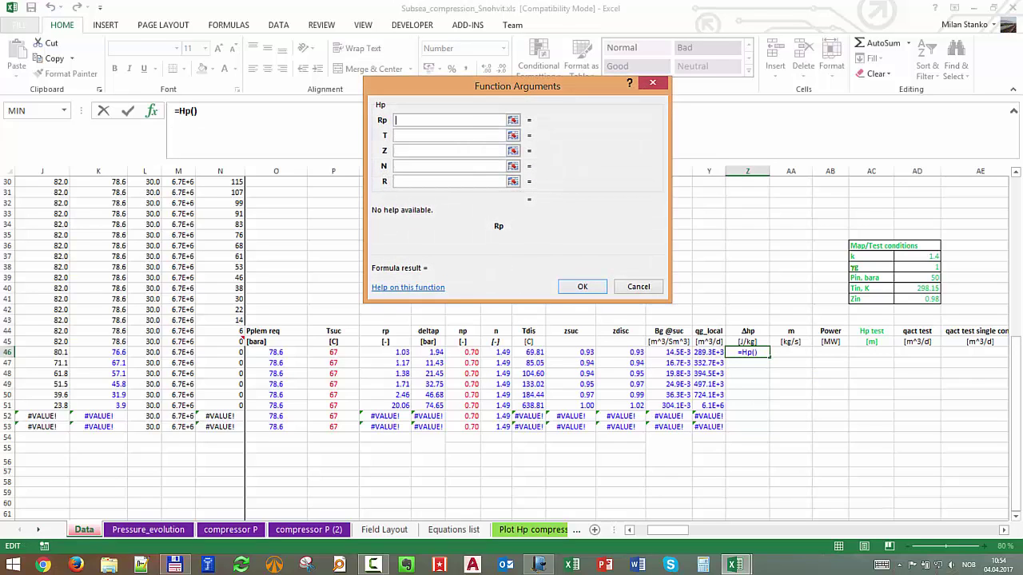
click(385, 351)
key(Tab)
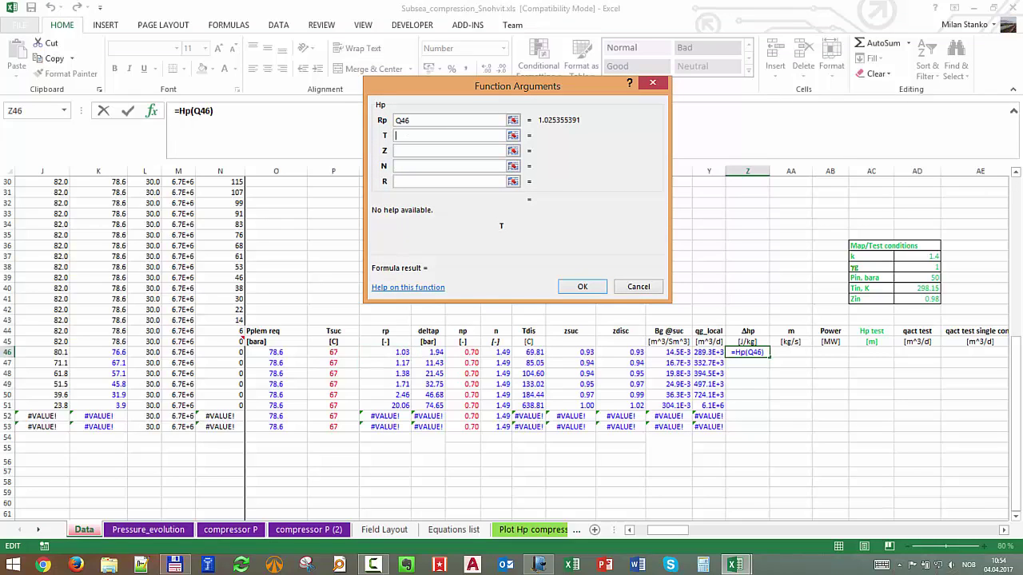
click(333, 352)
key(Tab)
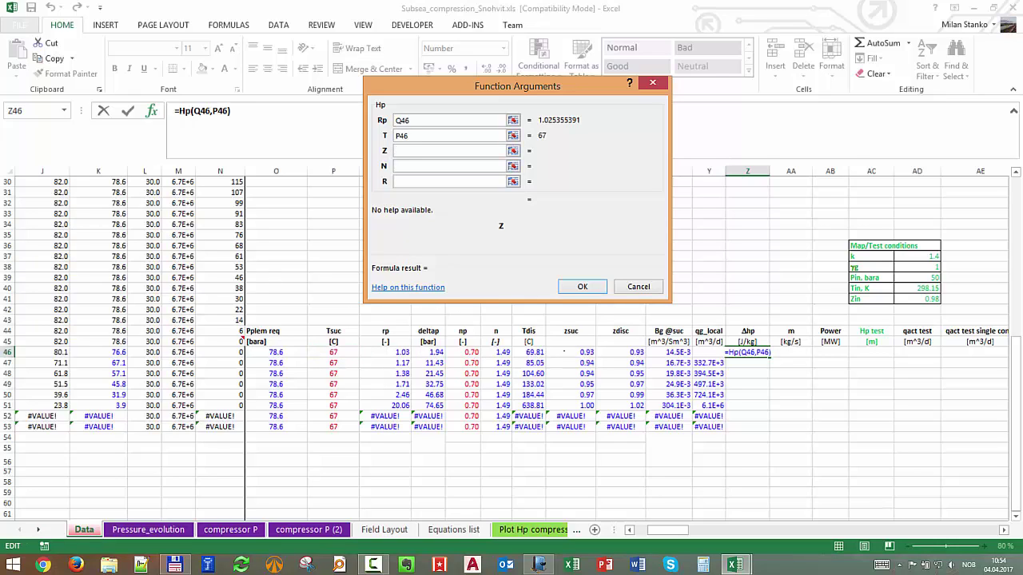
Set the Hp function's Z argument to the average of the suction and discharge z factors, (V46+W46)/2.
click(571, 351)
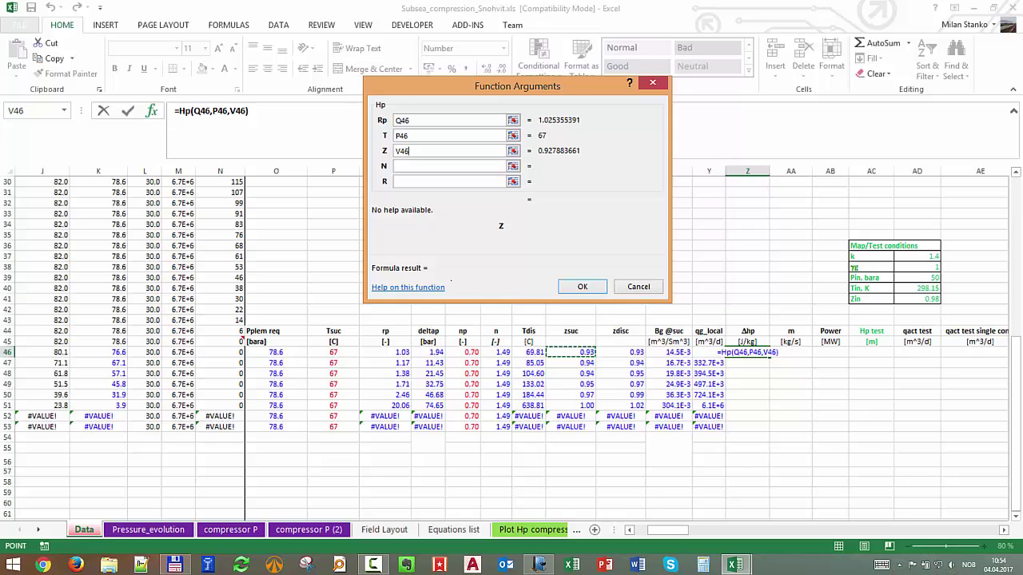
text(+)
click(620, 352)
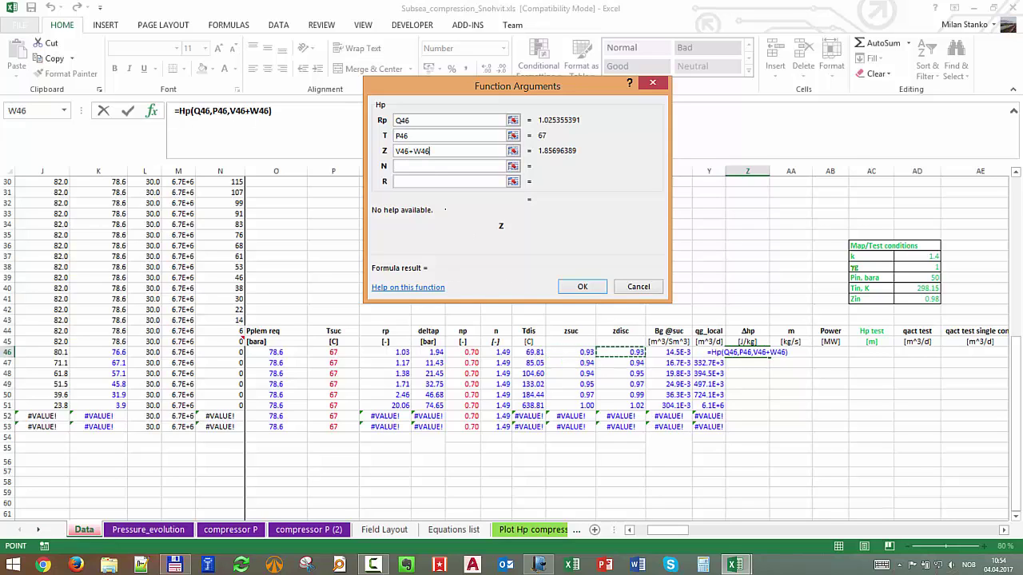
text())
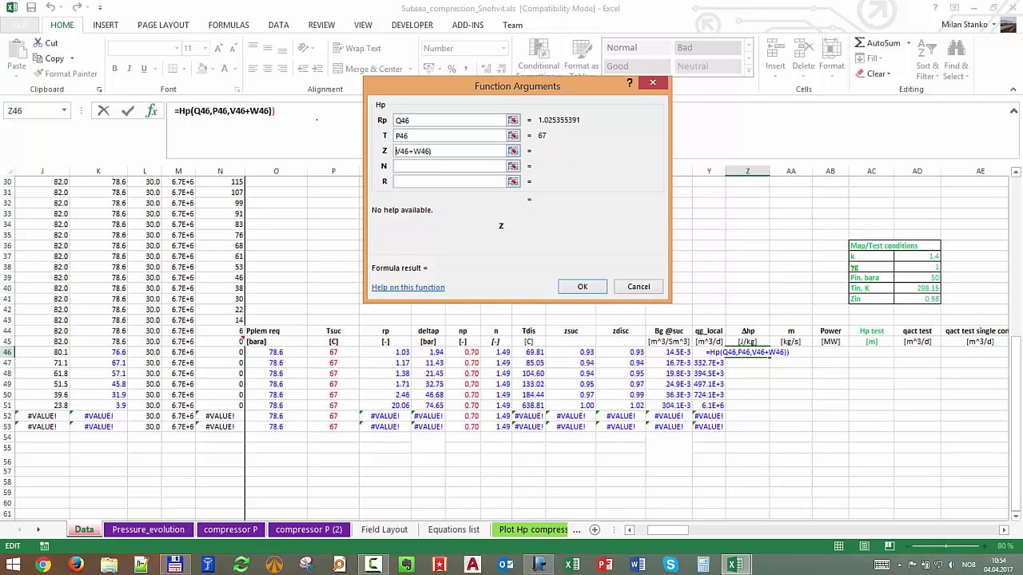
text(()
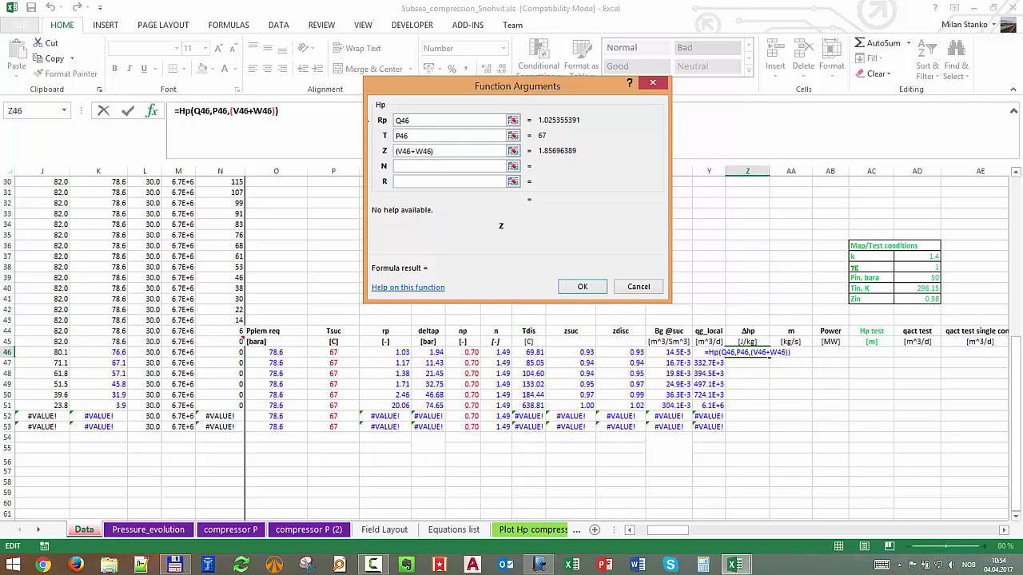
text(/2)
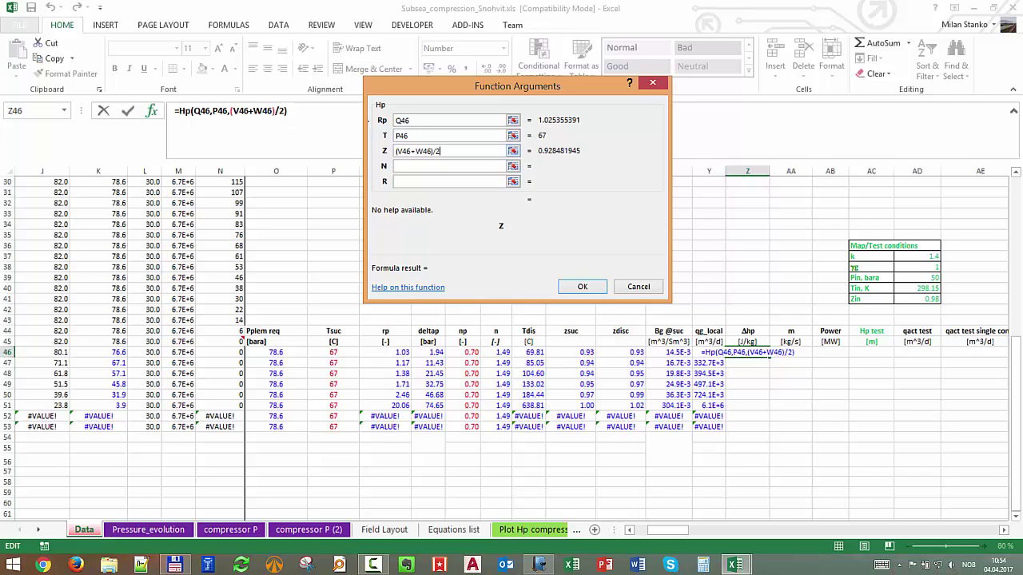
Complete the Hp function with T46 for N and 8314/$B$14 for R, and fill the formula from Z46 down to Z53.
key(Tab)
click(491, 352)
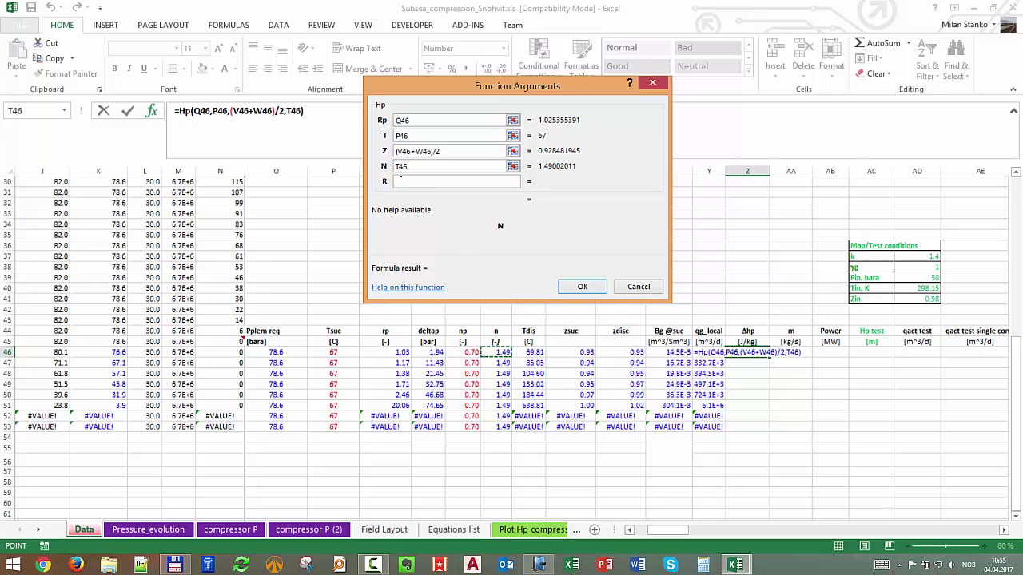
key(Tab)
text(83)
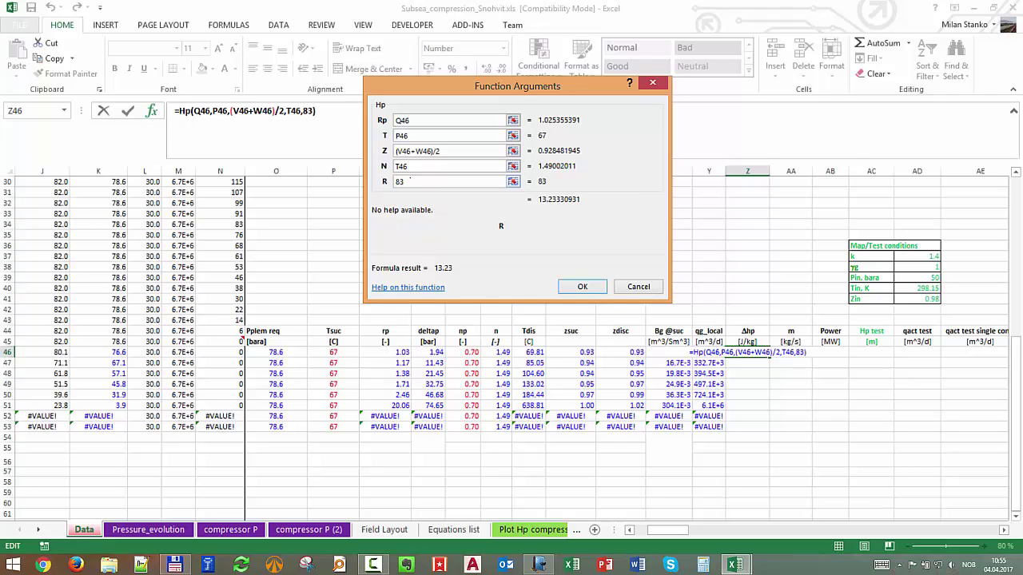
text(14/)
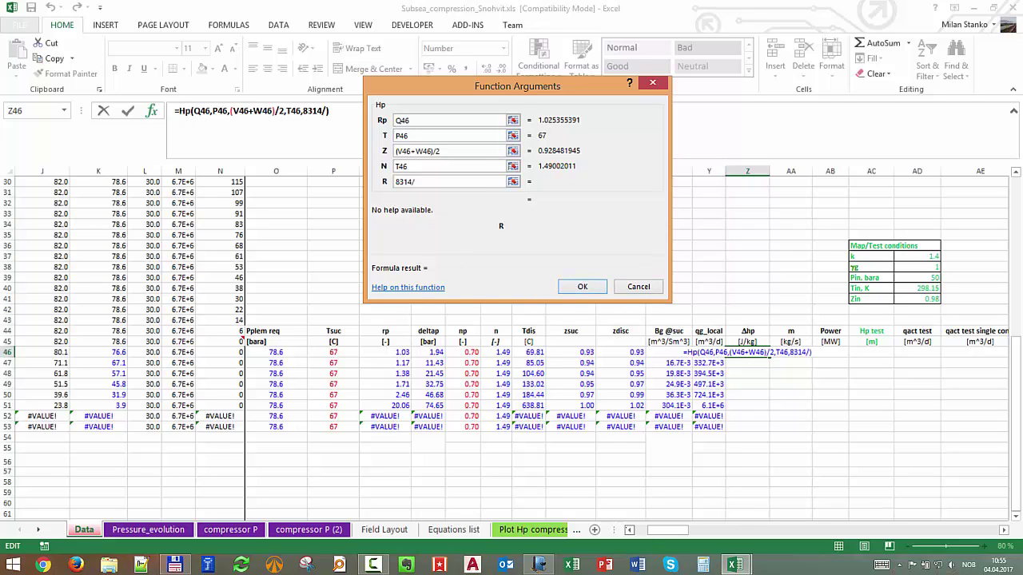
scroll(511, 344, left, 5)
scroll(511, 343, left, 2)
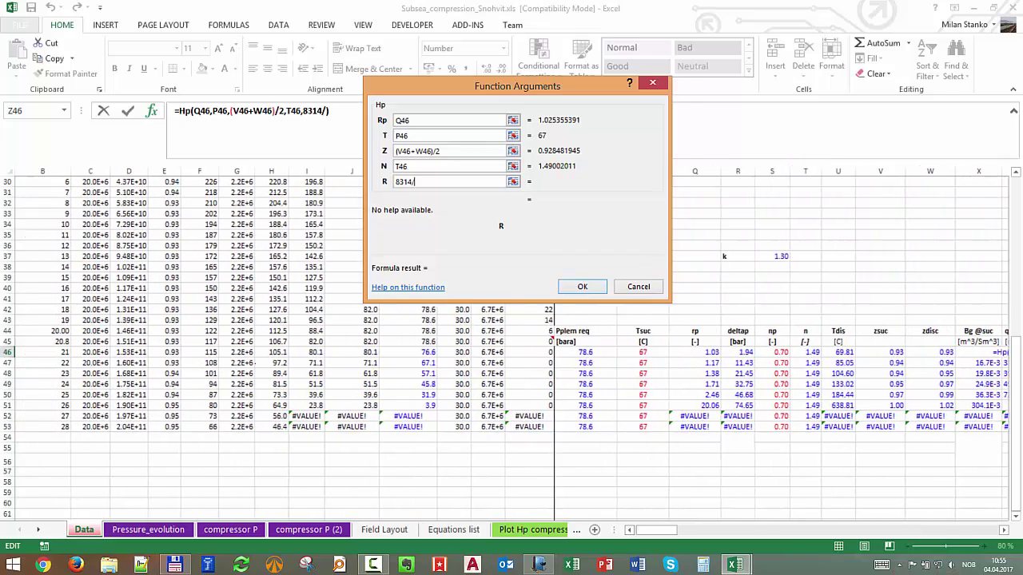
scroll(511, 344, up, 7)
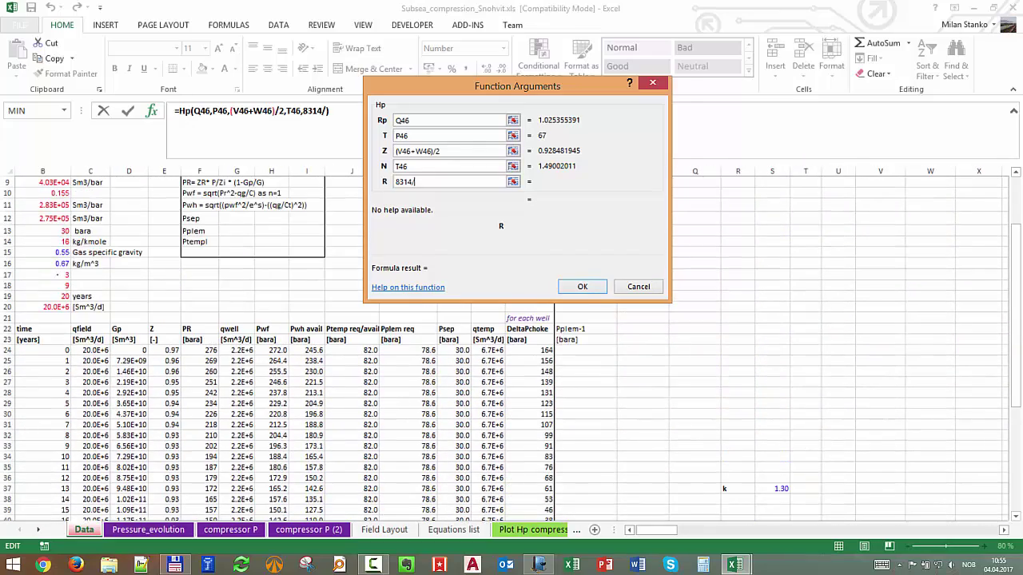
drag(655, 530, 638, 529)
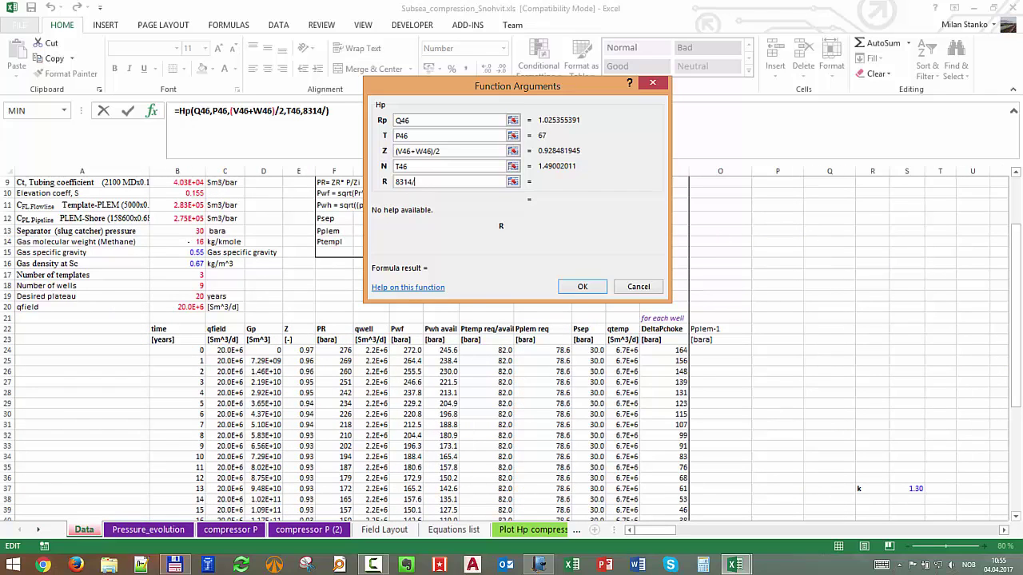
click(178, 241)
key(F4)
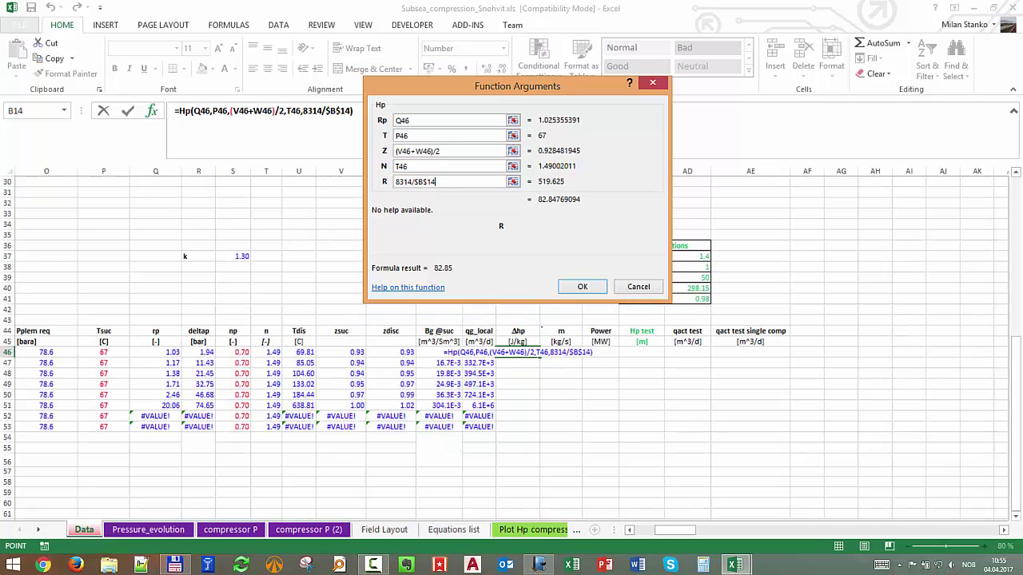
click(583, 286)
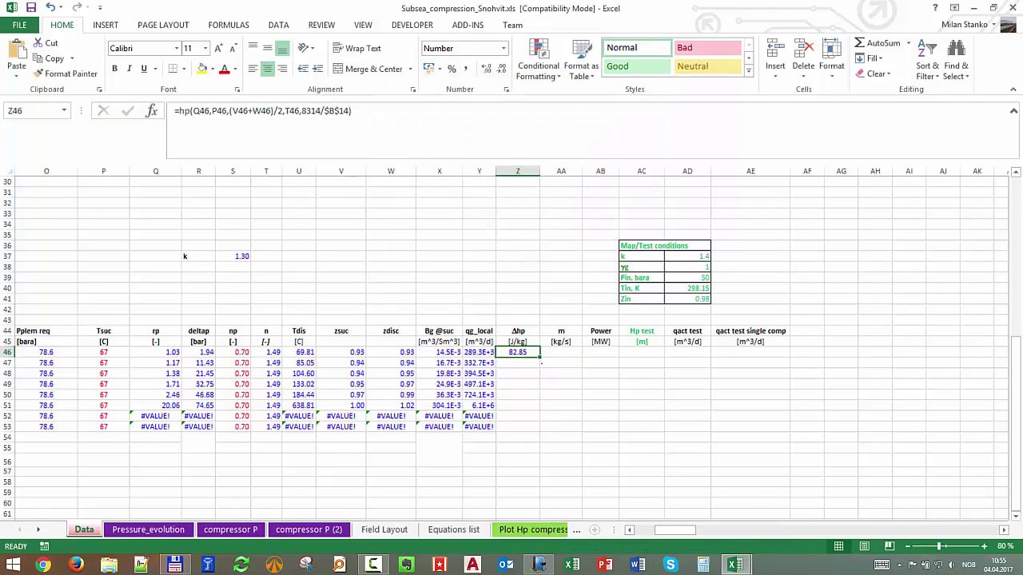
drag(540, 356, 540, 432)
Multiply the Δhp formula in Z46 by 9.81 and fill it down to Z53 again.
click(518, 352)
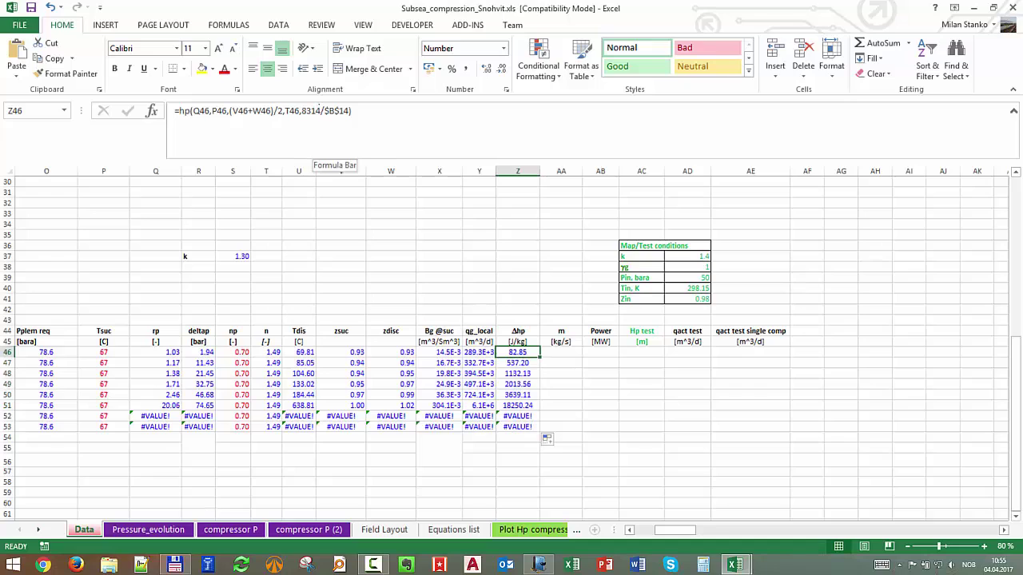
click(323, 150)
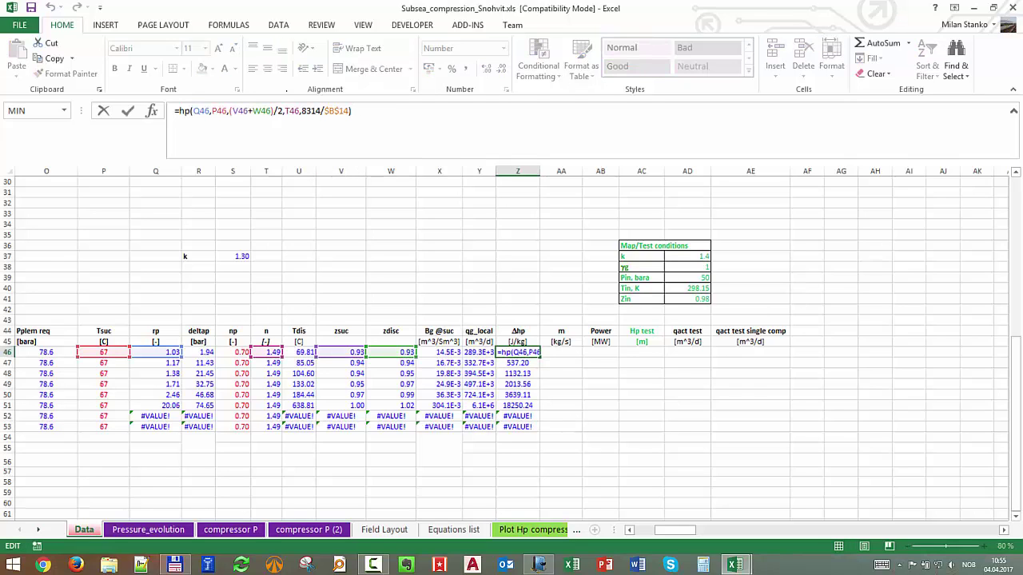
text(*9.81)
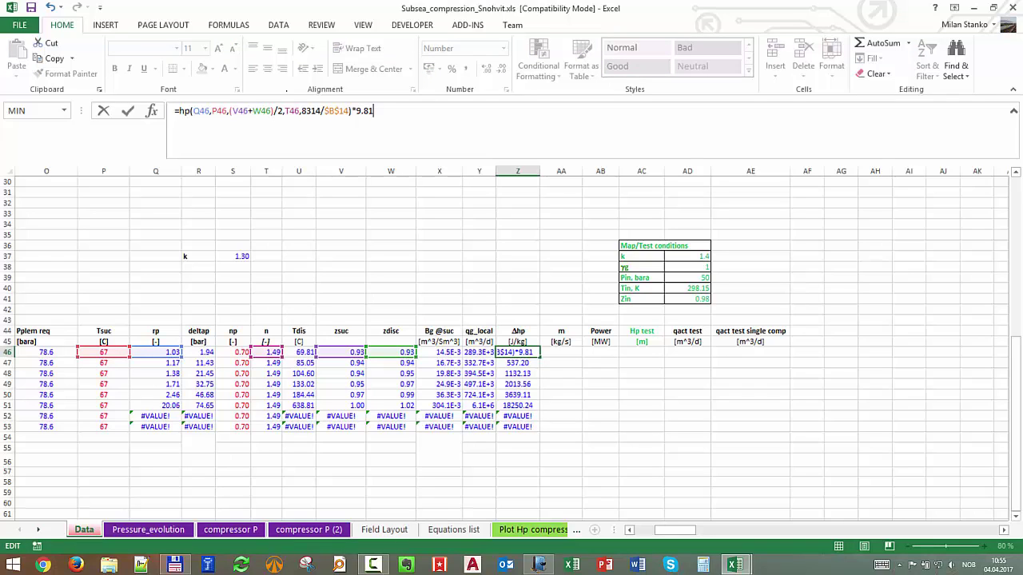
key(Return)
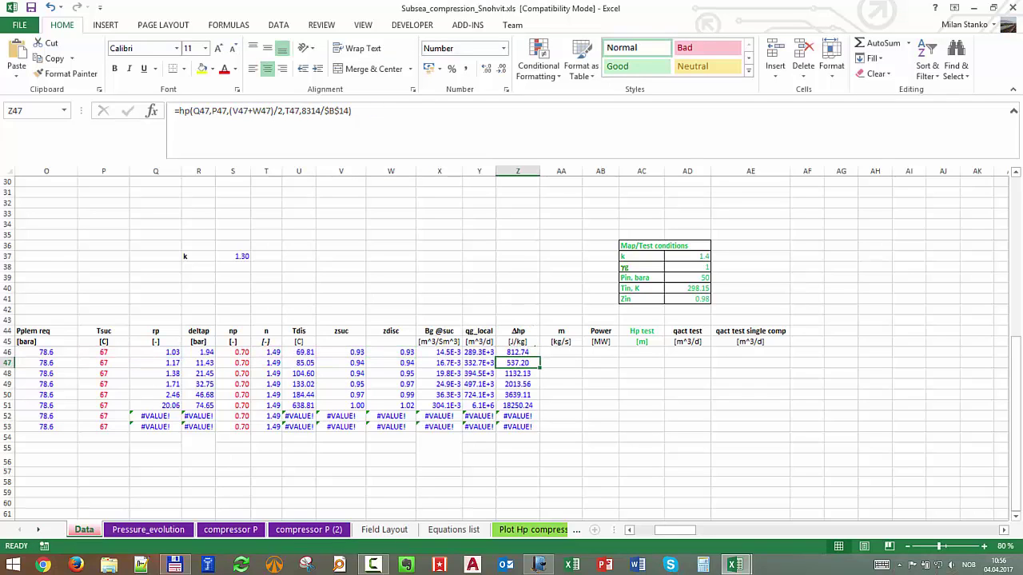
click(527, 352)
drag(539, 357, 539, 431)
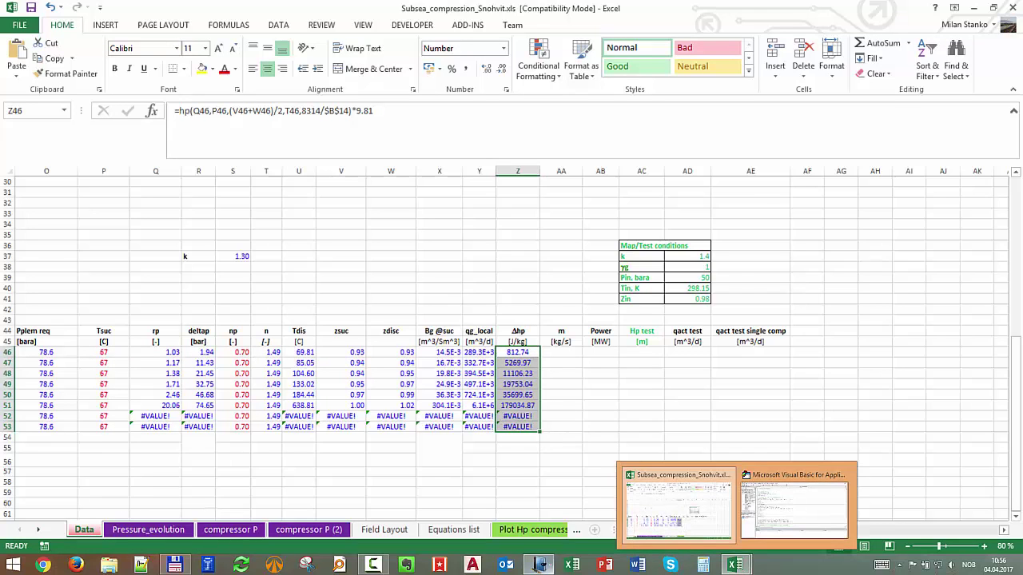
Switch to Windows Journal and handwrite the Δhp unit check in black below the equation, reducing 8314 J/(kmol K) over kg/kmol times K to J/kg.
click(538, 565)
click(978, 8)
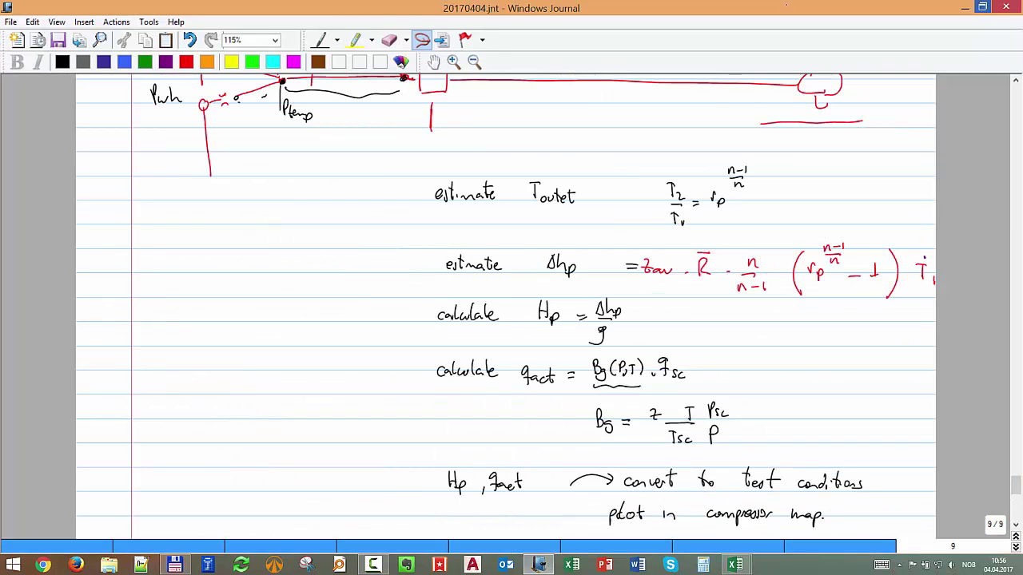
scroll(506, 301, down, 1)
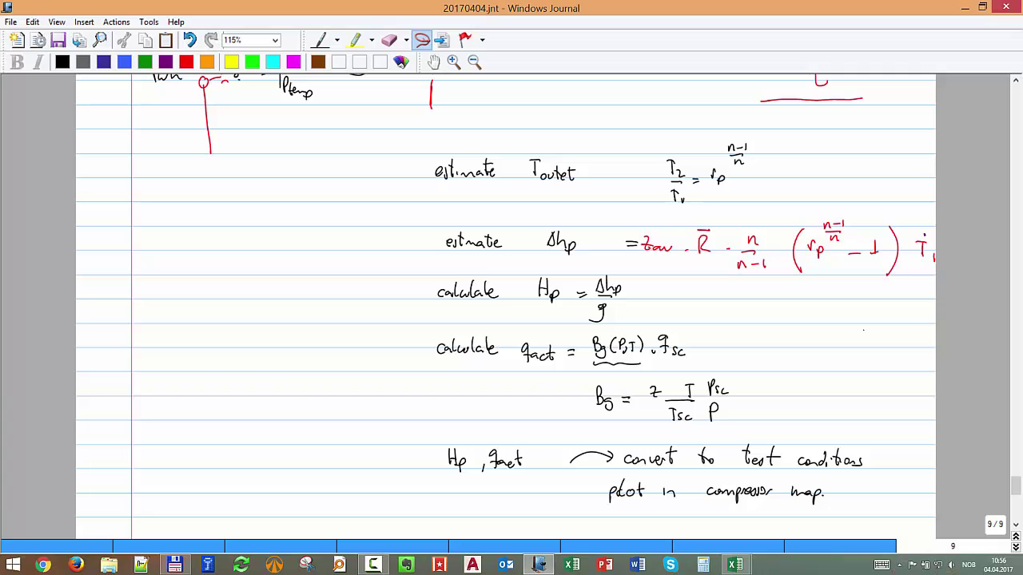
click(320, 39)
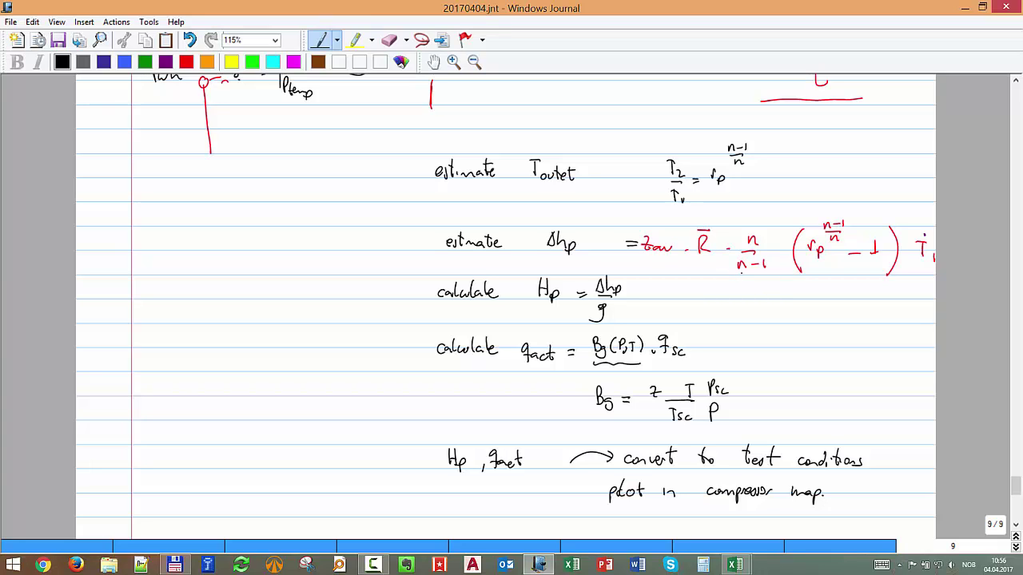
drag(788, 294, 802, 305)
mouse_move(812, 294)
mouse_down()
mouse_move(814, 304)
mouse_move(836, 307)
mouse_up()
mouse_move(834, 294)
mouse_down()
mouse_move(849, 293)
mouse_move(847, 309)
mouse_move(826, 328)
mouse_move(842, 328)
mouse_up()
drag(845, 322, 878, 328)
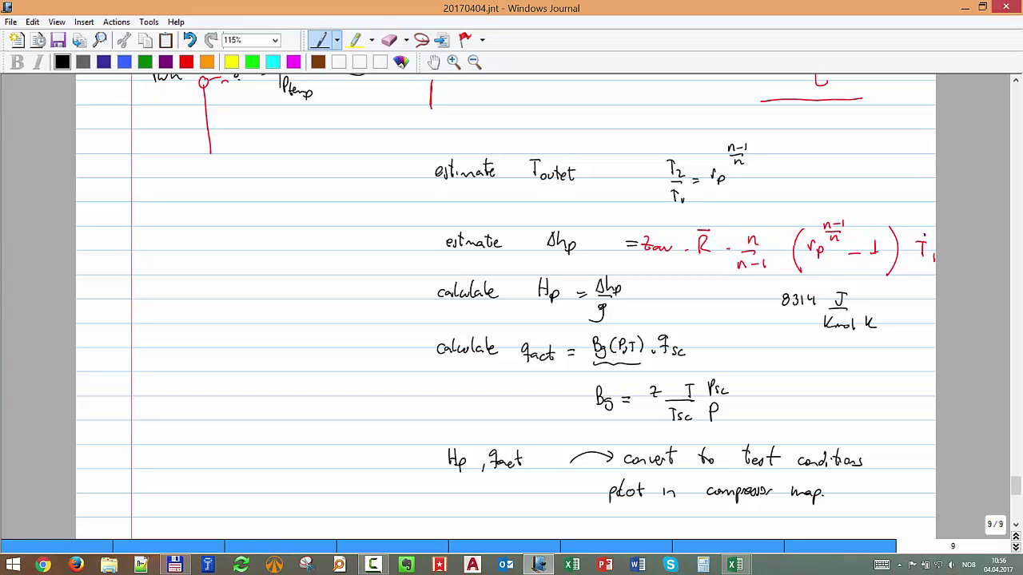
mouse_move(782, 312)
mouse_down()
mouse_move(810, 311)
mouse_move(796, 346)
mouse_move(815, 351)
mouse_move(810, 335)
mouse_move(844, 316)
mouse_up()
mouse_move(897, 294)
mouse_down()
mouse_move(902, 308)
mouse_move(871, 315)
mouse_move(876, 382)
mouse_up()
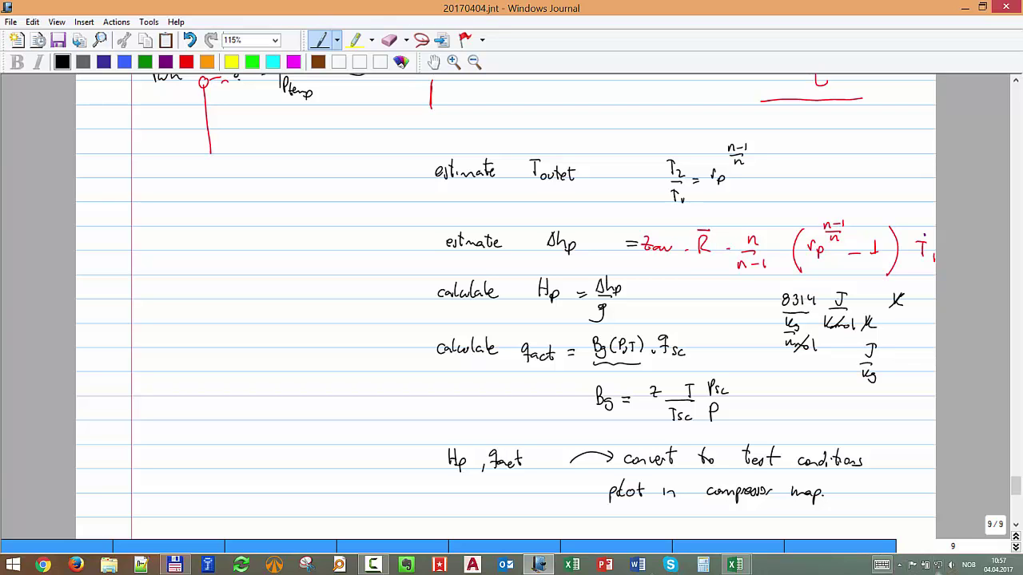
Return to the Excel workbook, select the first mass flow cell AA46, and examine the gas density at Sc formula in B16.
mouse_move(735, 565)
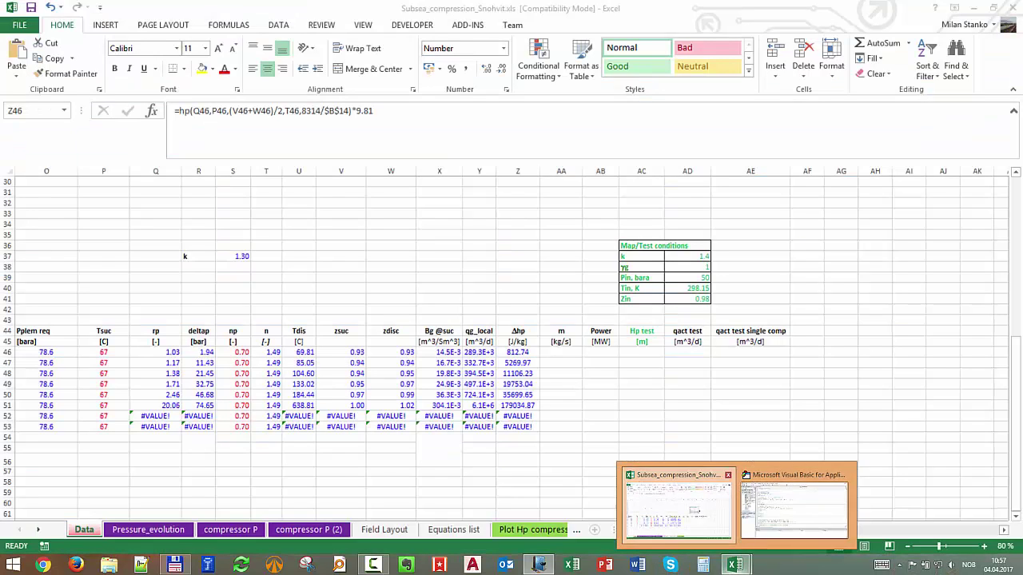
click(675, 503)
click(566, 352)
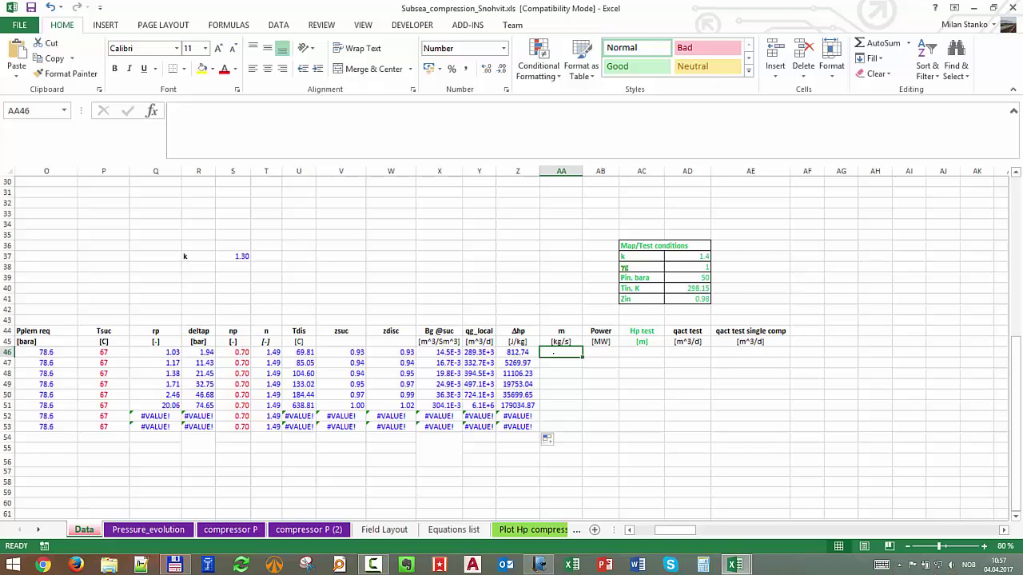
drag(675, 530, 657, 530)
scroll(479, 344, up, 5)
scroll(479, 344, up, 4)
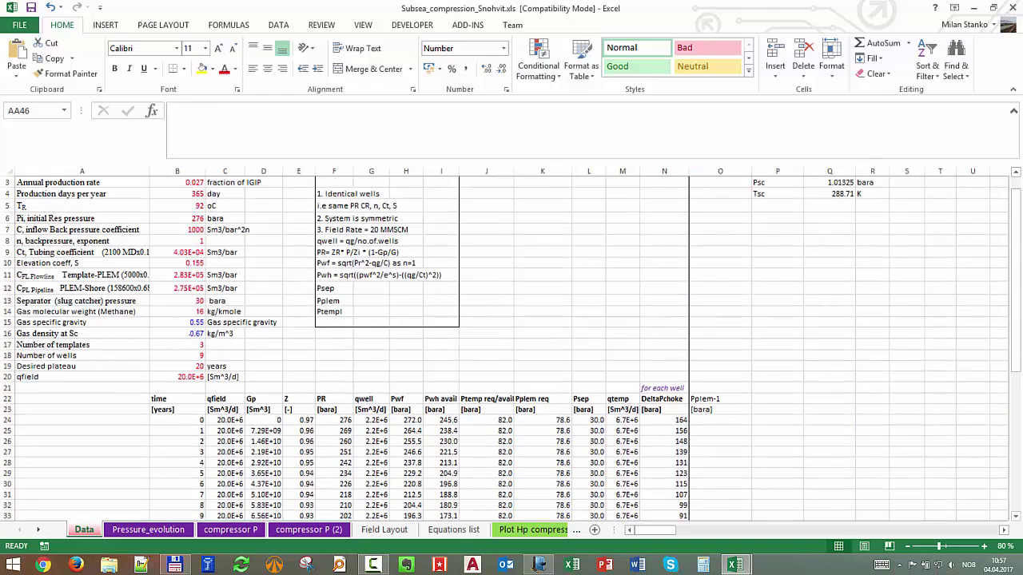
click(177, 333)
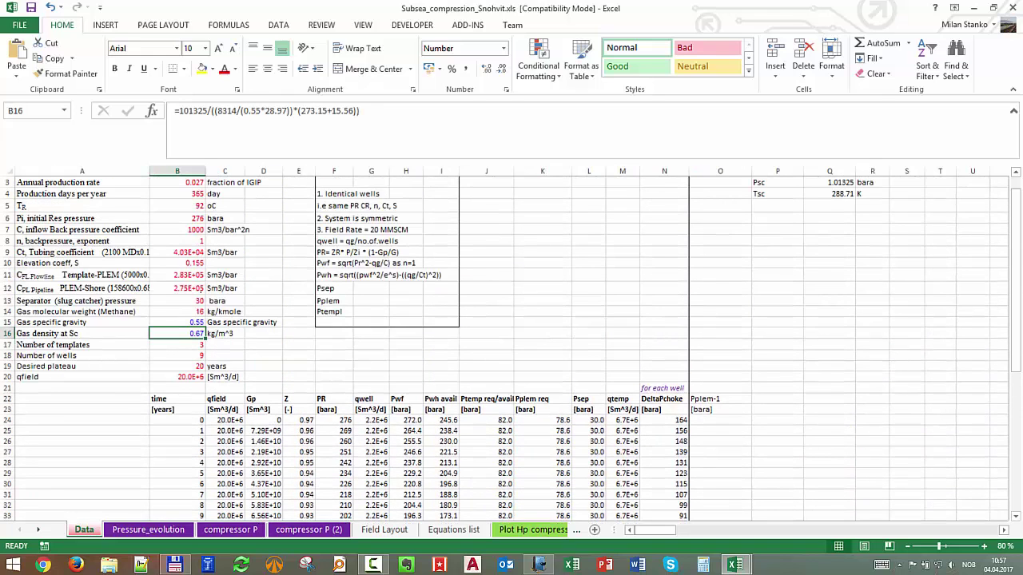
click(240, 150)
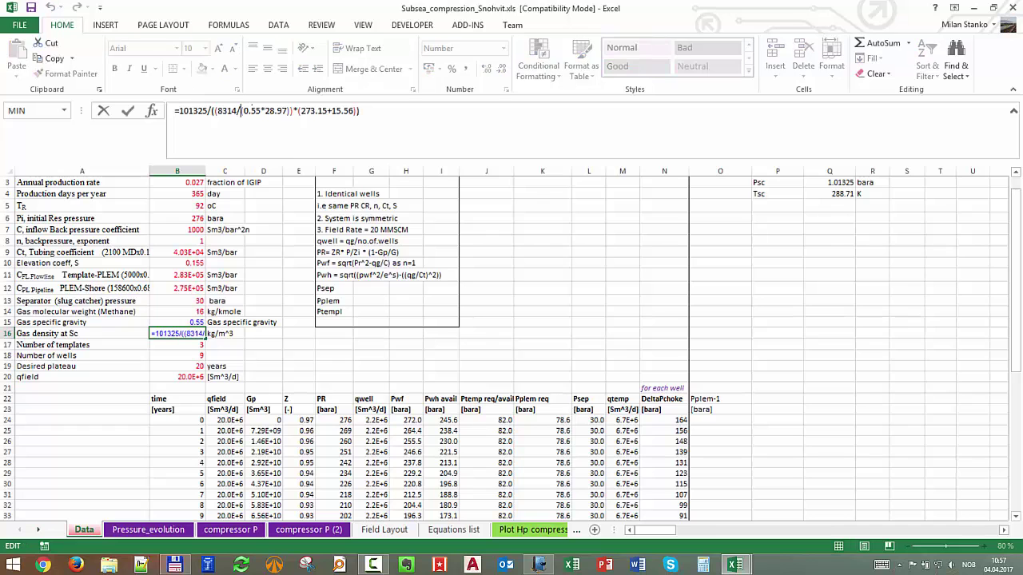
key(Escape)
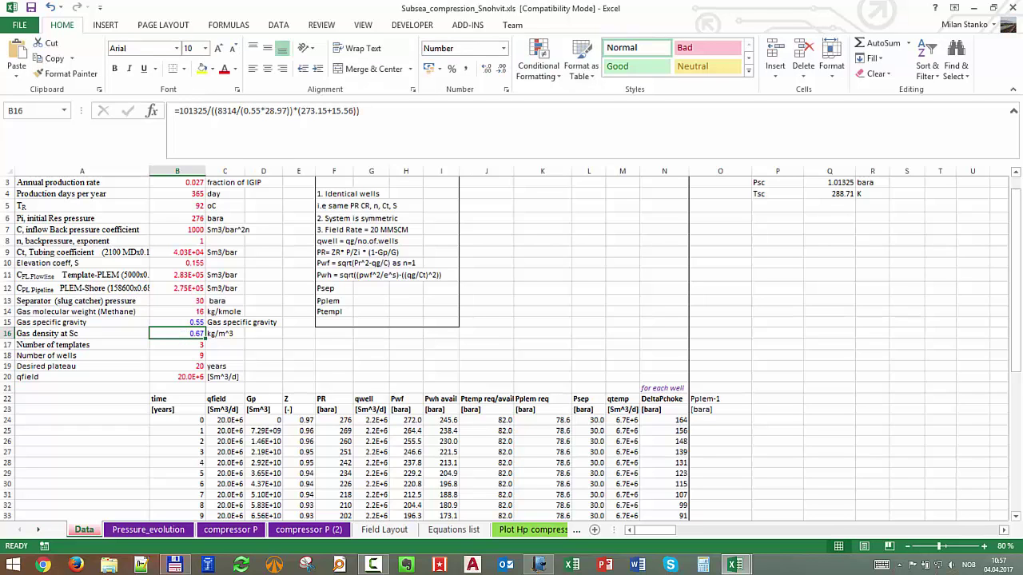
scroll(511, 349, down, 9)
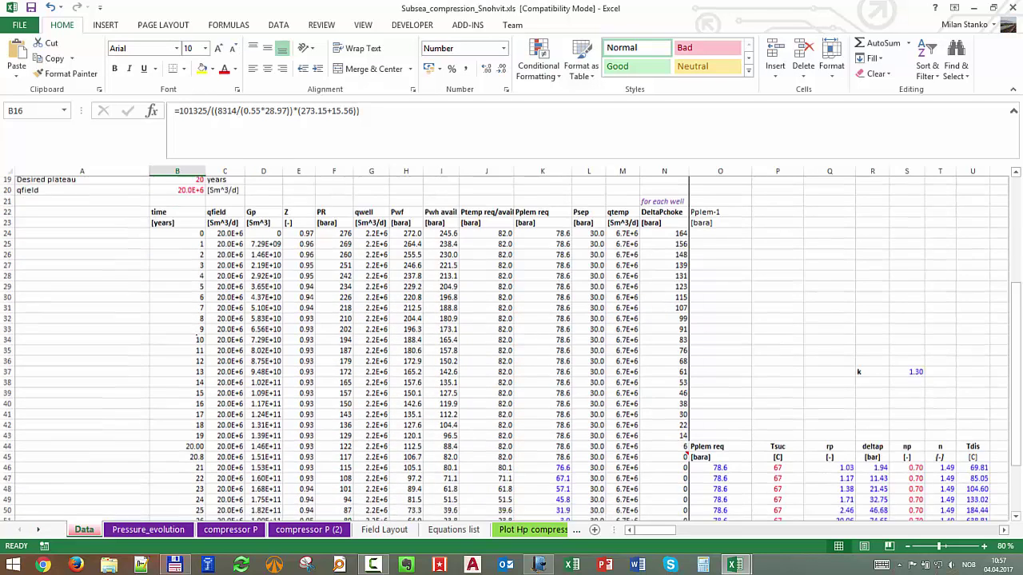
Start the mass flow formula in AA46 by multiplying the field rate C46 by the gas density as the fixed reference $B$16.
drag(651, 530, 679, 530)
click(390, 352)
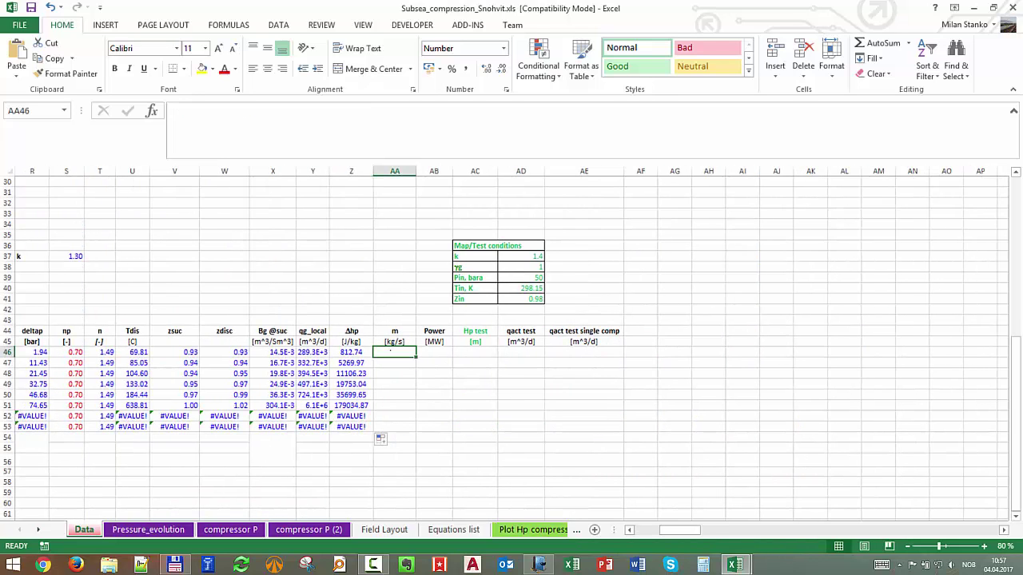
text(=)
key(Left)
key(Left)
key(Left)
key(Left)
key(Left)
key(Left)
key(Left)
key(Left)
key(Left)
key(Left)
key(Left)
key(Left)
key(Left)
key(Left)
key(Left)
key(Left)
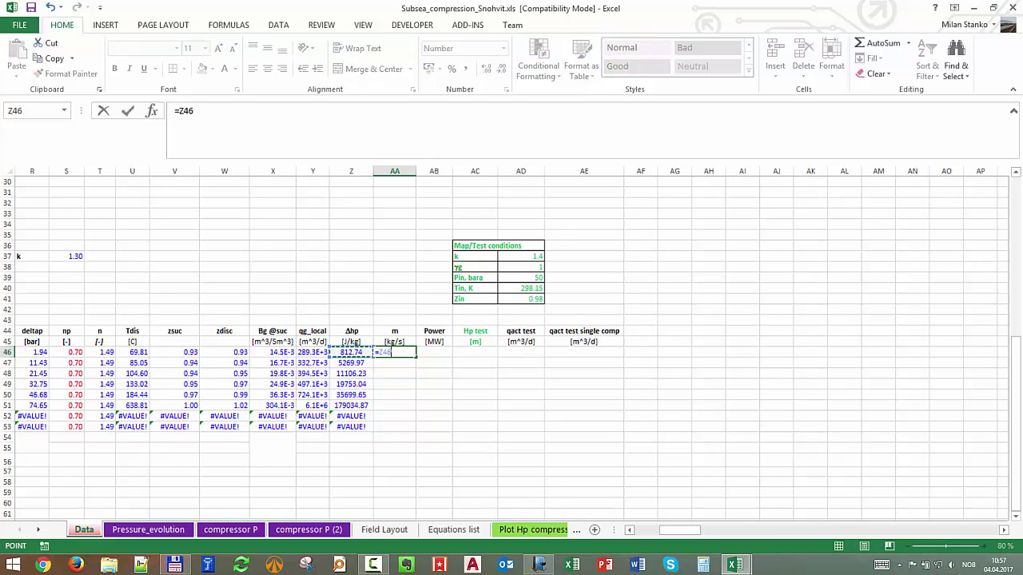
key(Left)
key(Left)
key(Left)
key(Left)
key(Left)
key(Left)
key(Left)
key(Left)
key(Left)
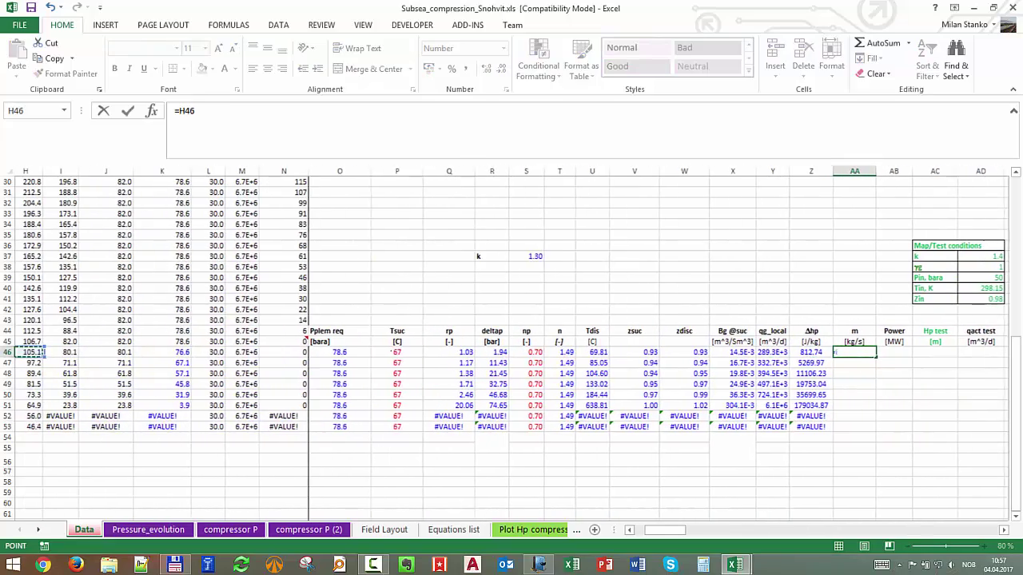
key(Right)
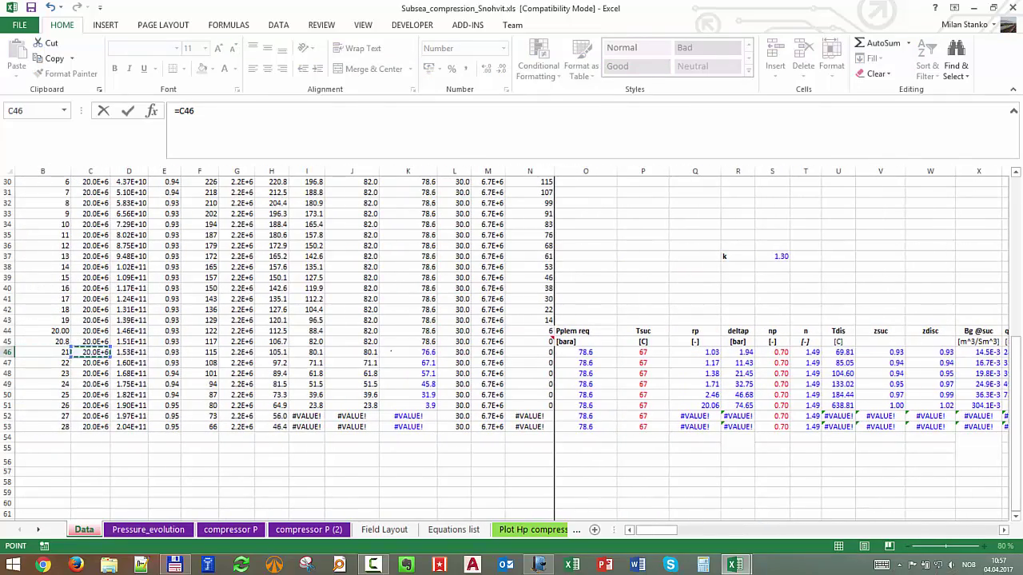
text(*)
scroll(511, 344, up, 7)
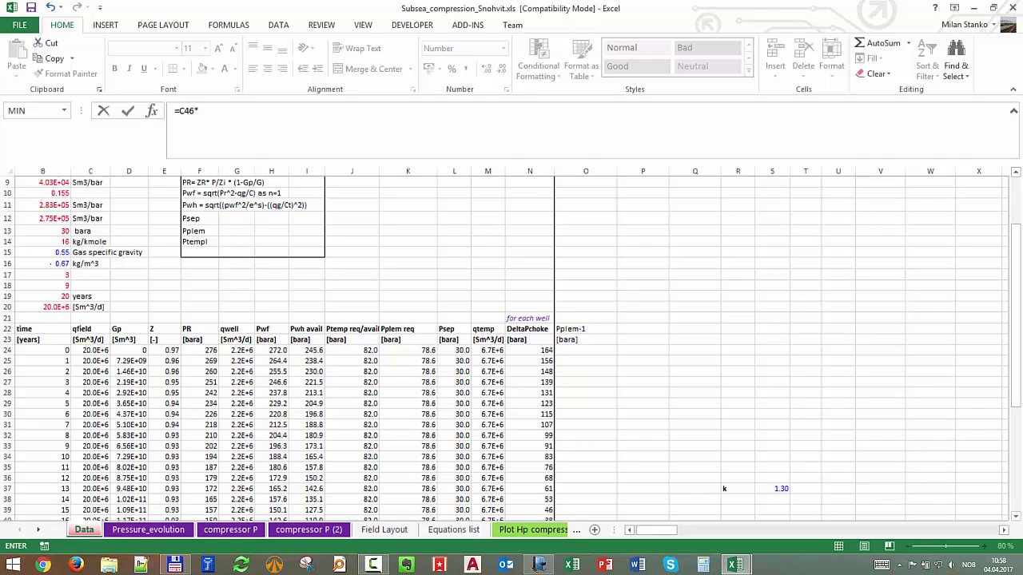
click(51, 264)
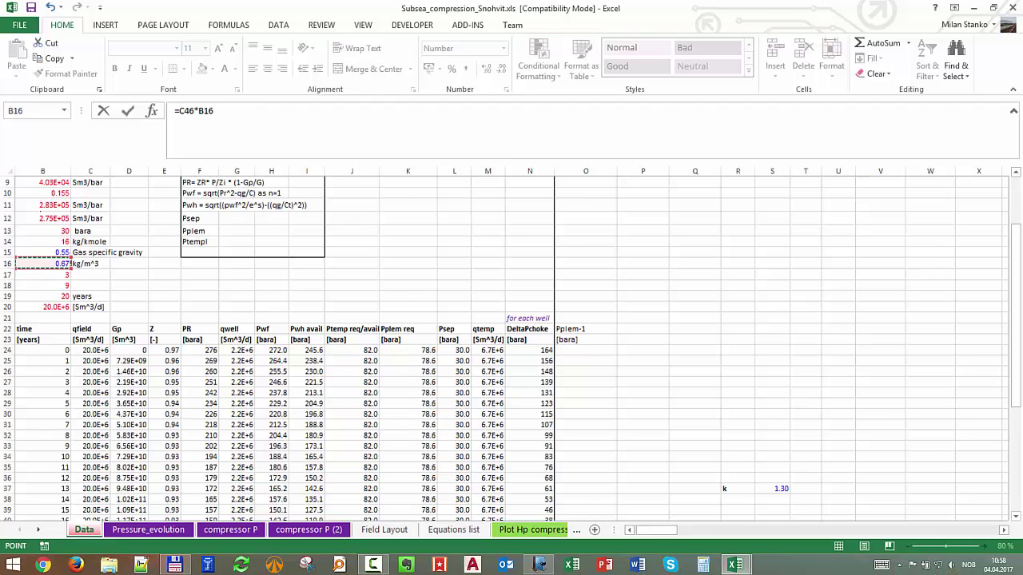
key(F4)
Divide the mass flow formula in AA46 by (24*3600) and fill it down to AA53.
click(236, 110)
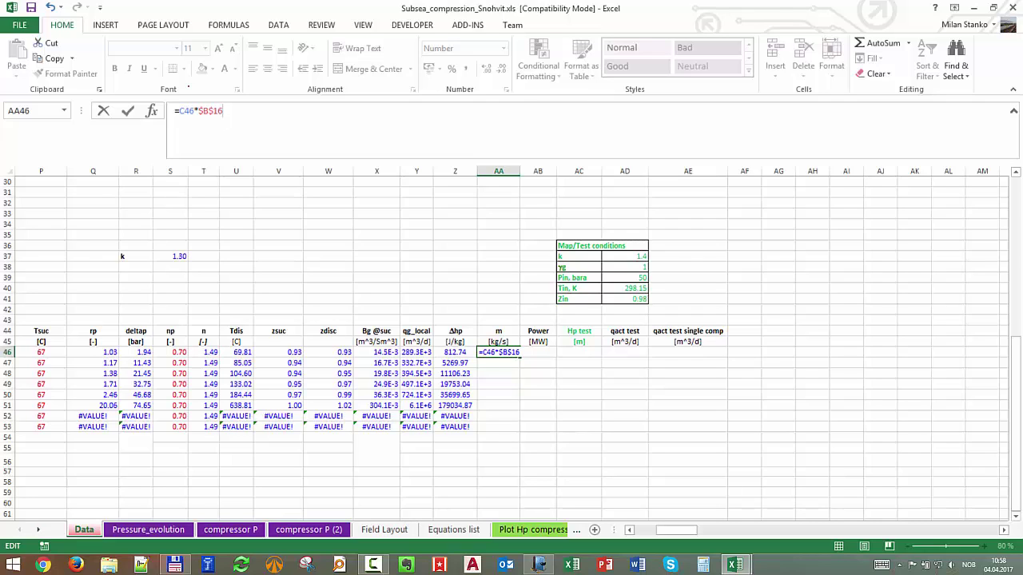
text(/(24*3600))
key(Return)
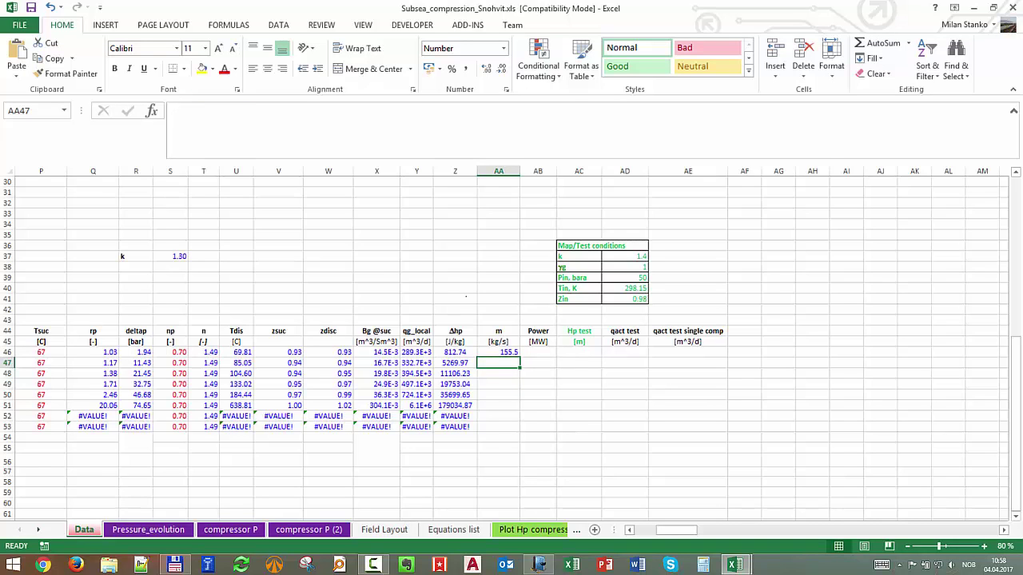
click(499, 352)
double_click(520, 357)
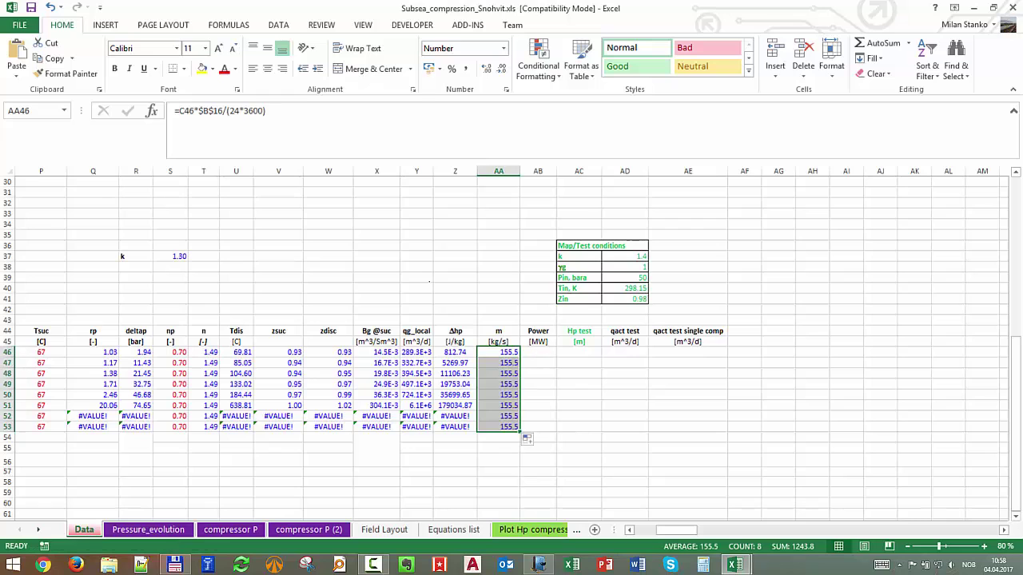
Select the first power cell AB46 and examine the Power_c function in the workbook's Compressor code module.
key(Right)
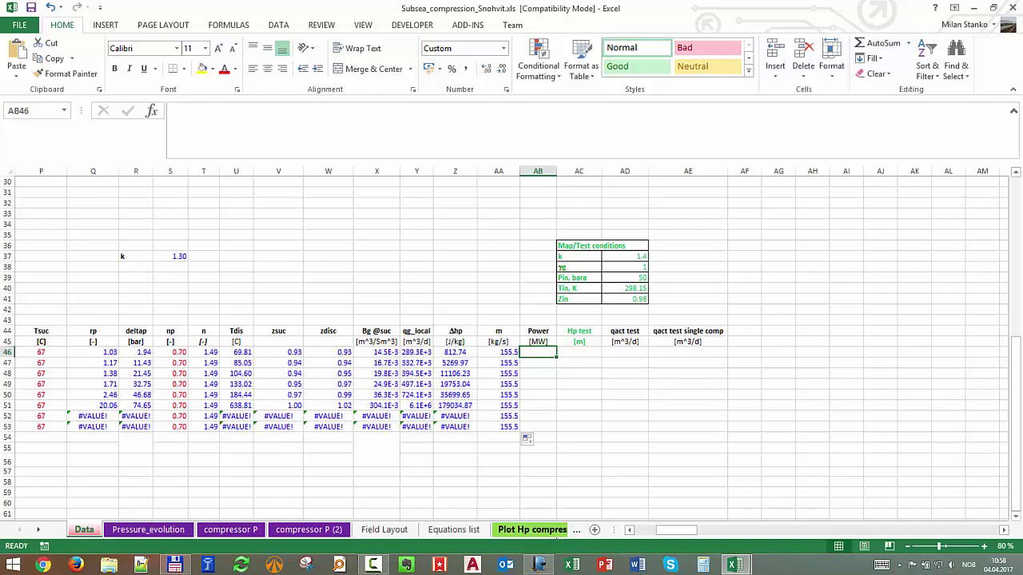
key(alt+F11)
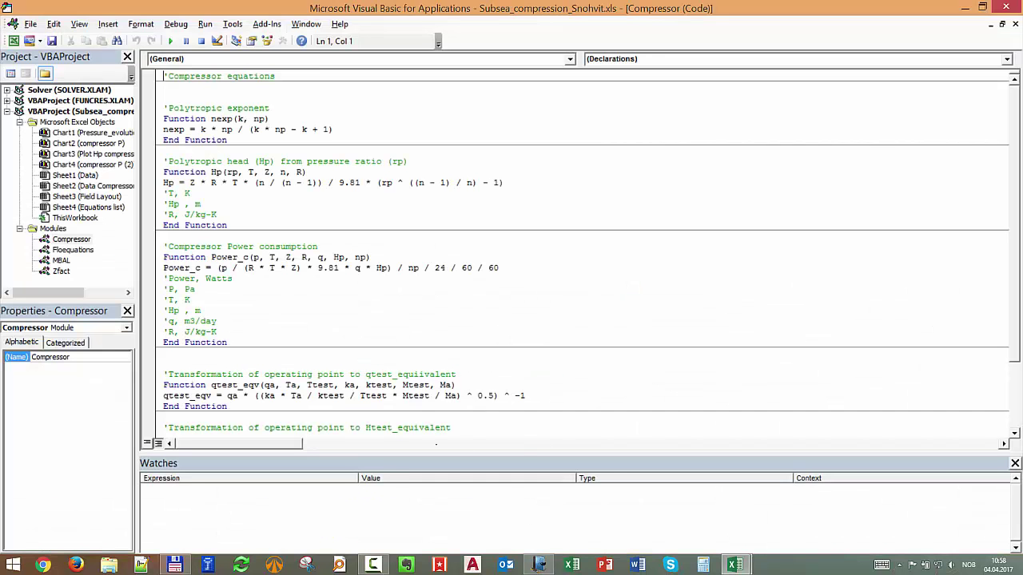
click(321, 310)
scroll(212, 304, down, 2)
scroll(212, 304, up, 1)
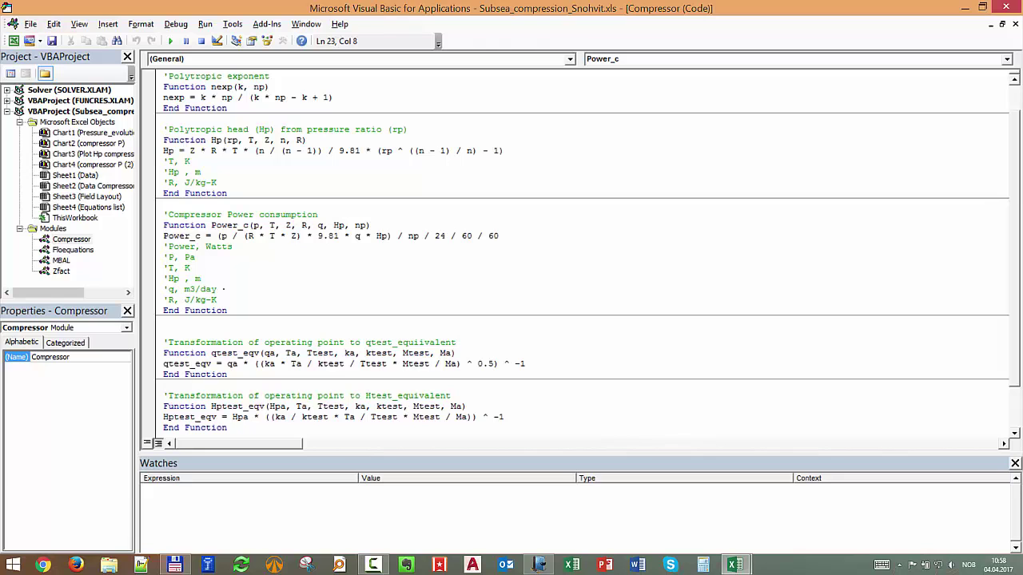
click(959, 6)
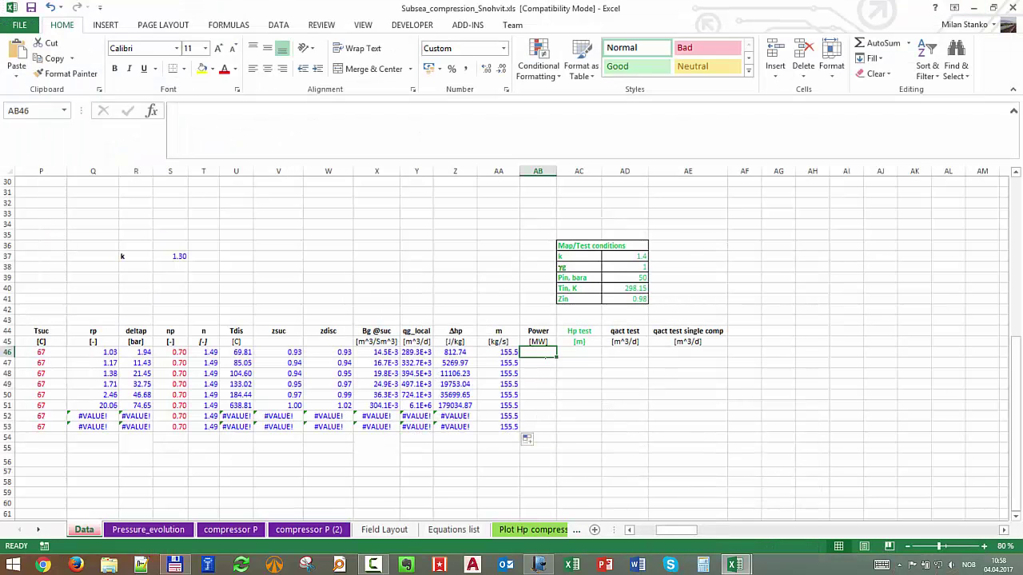
Enter the power formula =AA46*Z46/(S46*0.95) in AB46 and fill it down to AB53.
text(=)
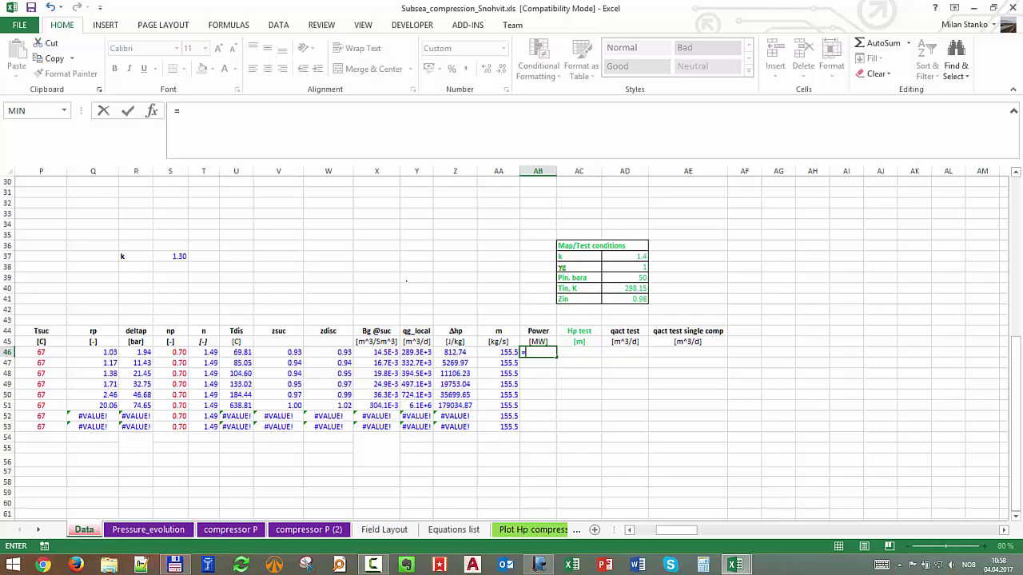
key(Left)
text(*)
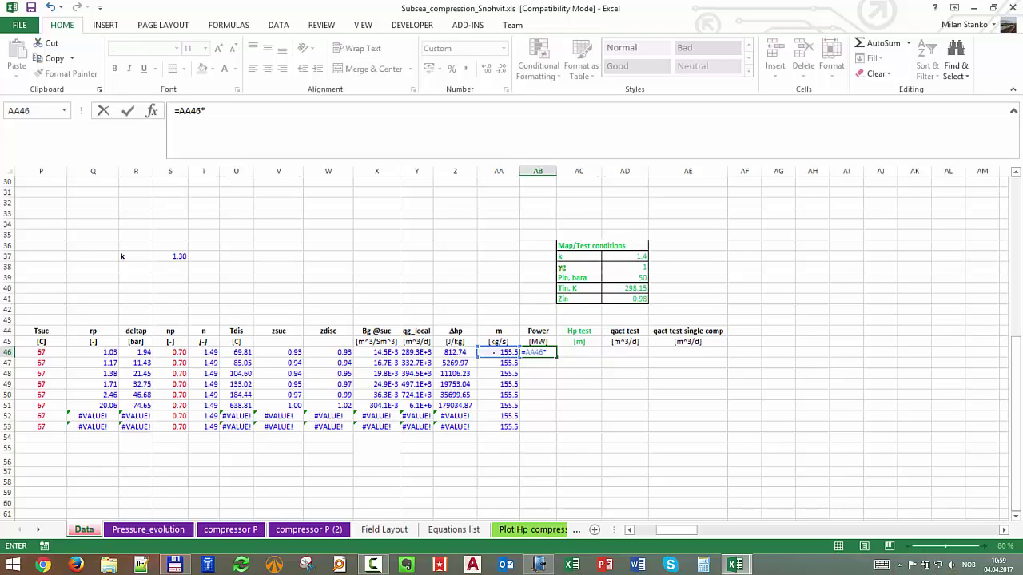
key(Left)
key(Left)
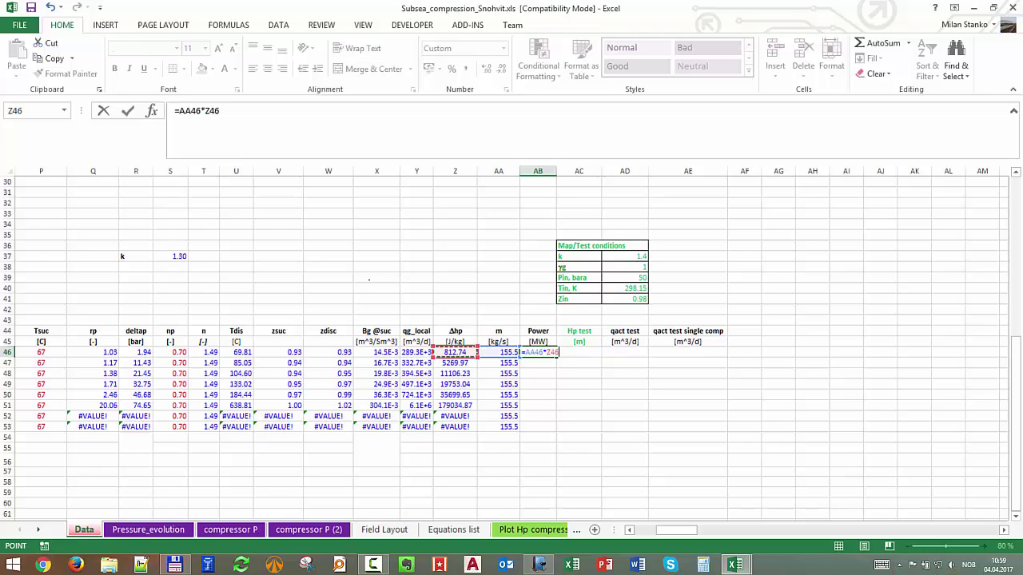
text(/()
click(170, 352)
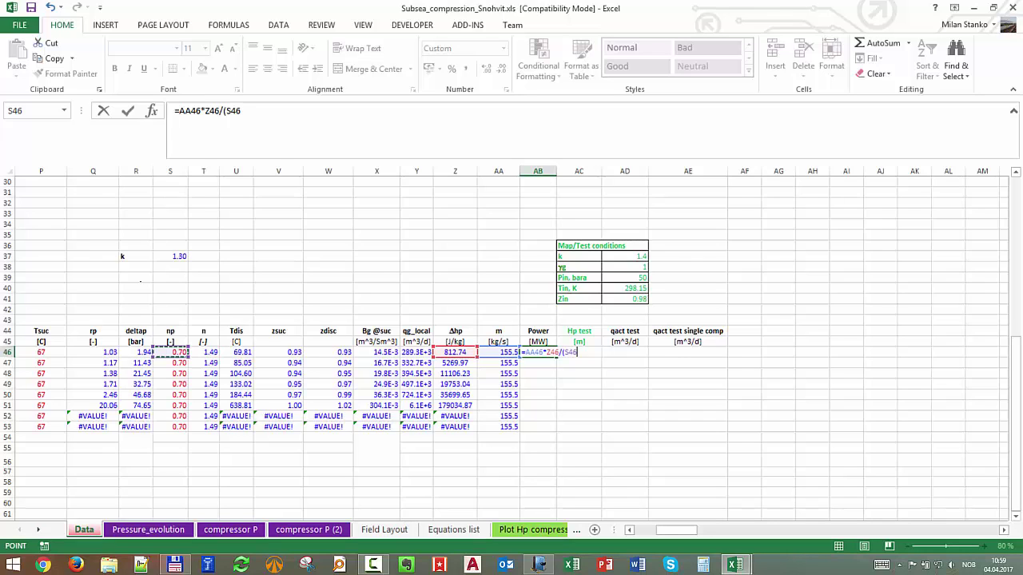
text(*0.95))
key(Return)
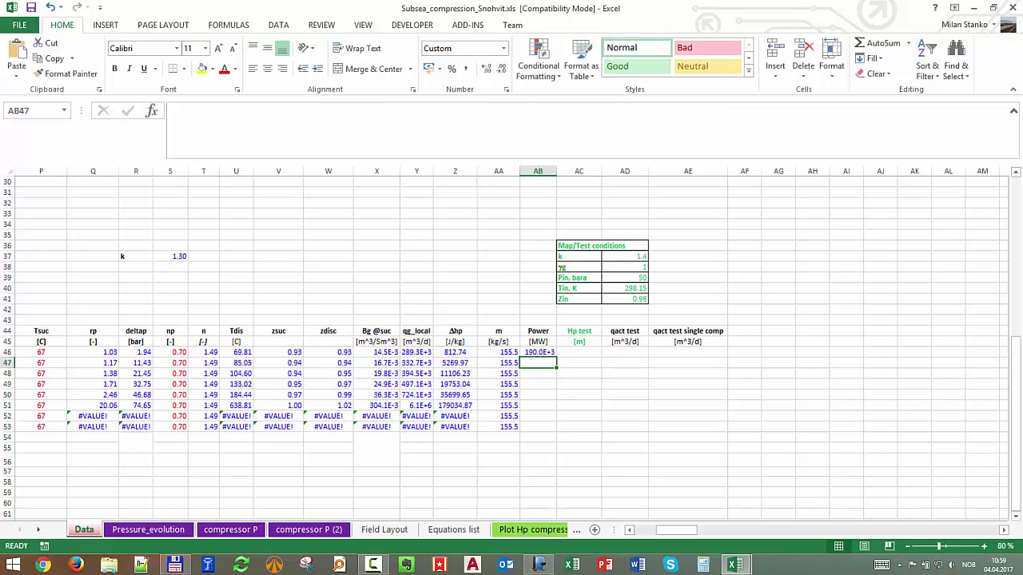
click(538, 352)
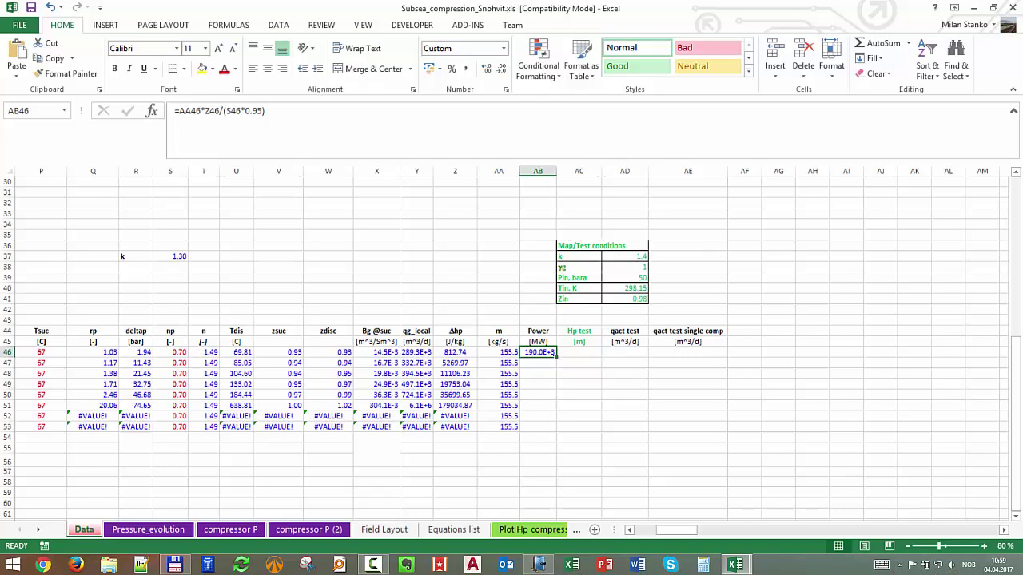
double_click(557, 357)
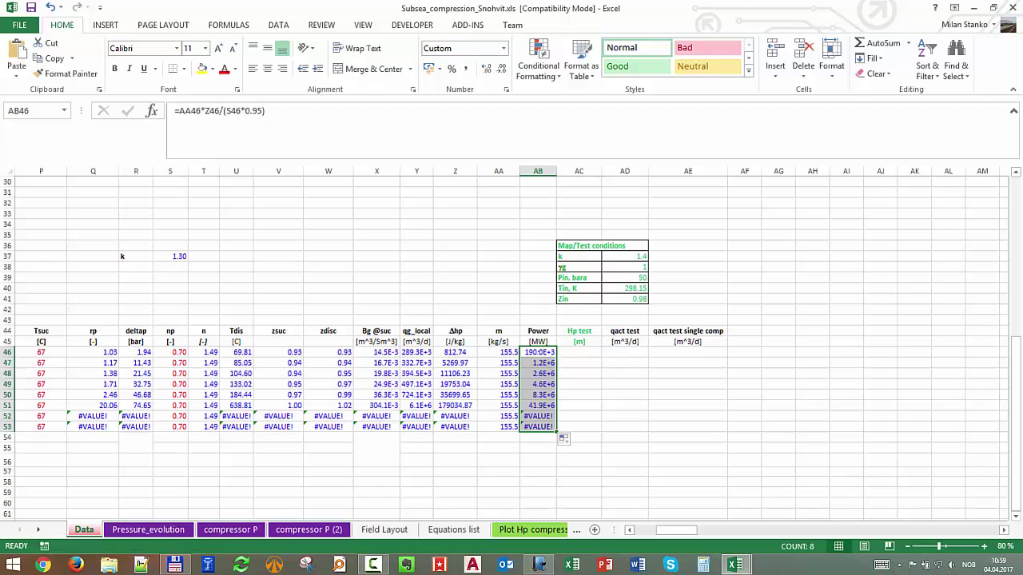
Divide the power formula in AB46 by 1e6 to convert it to MW and fill it down to AB53 again.
click(537, 351)
click(276, 111)
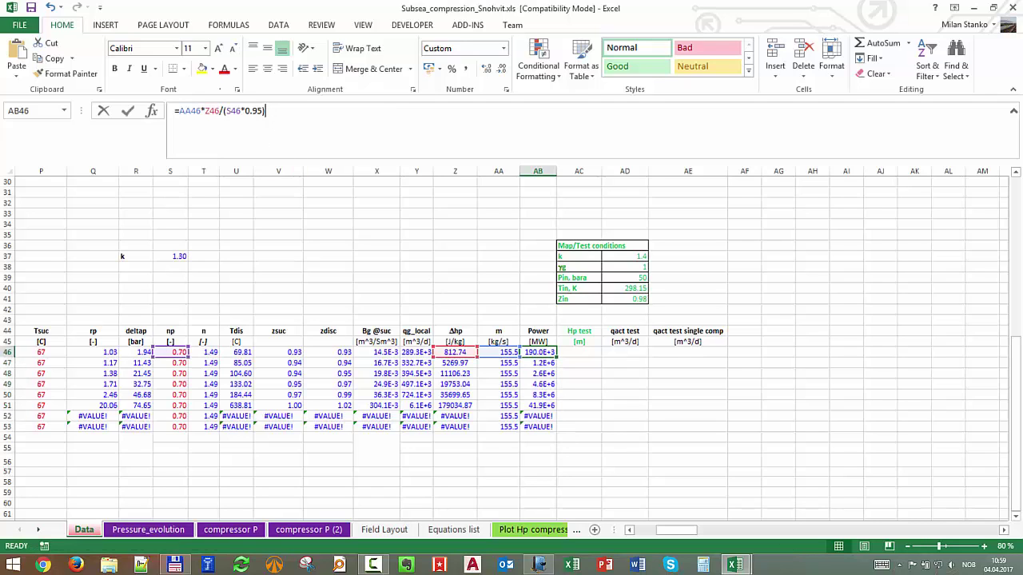
text(/)
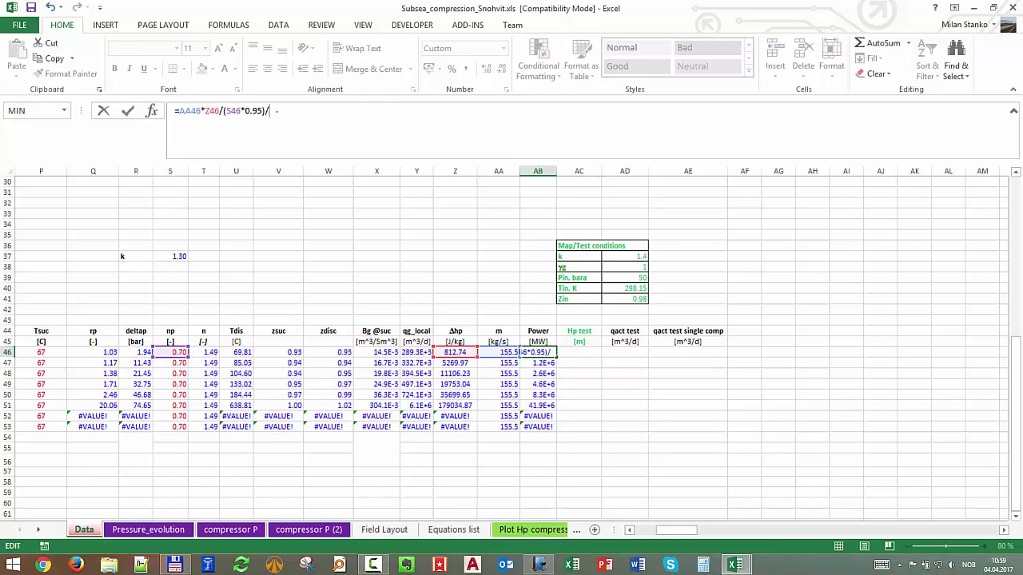
text(1e6)
key(Return)
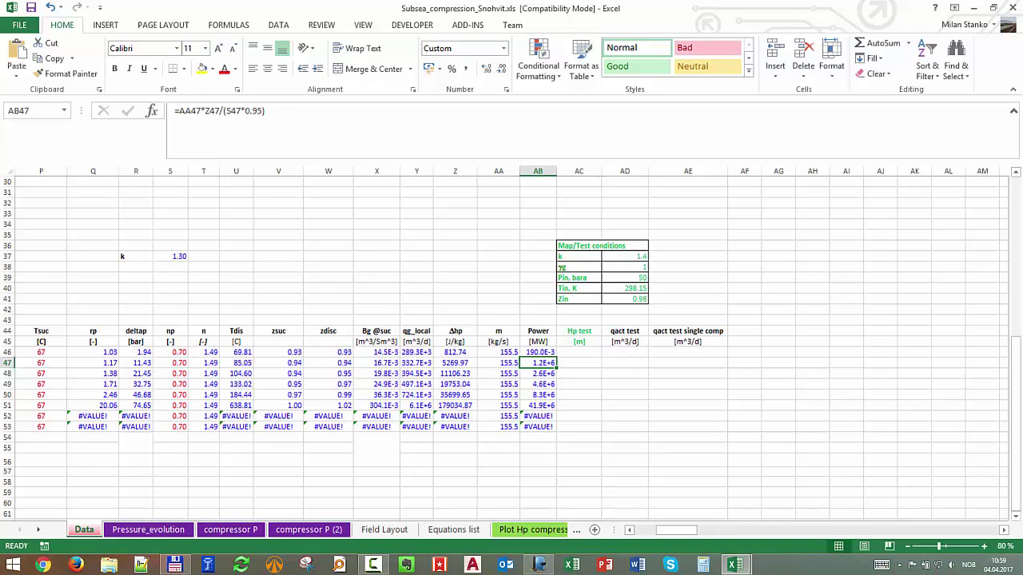
click(538, 351)
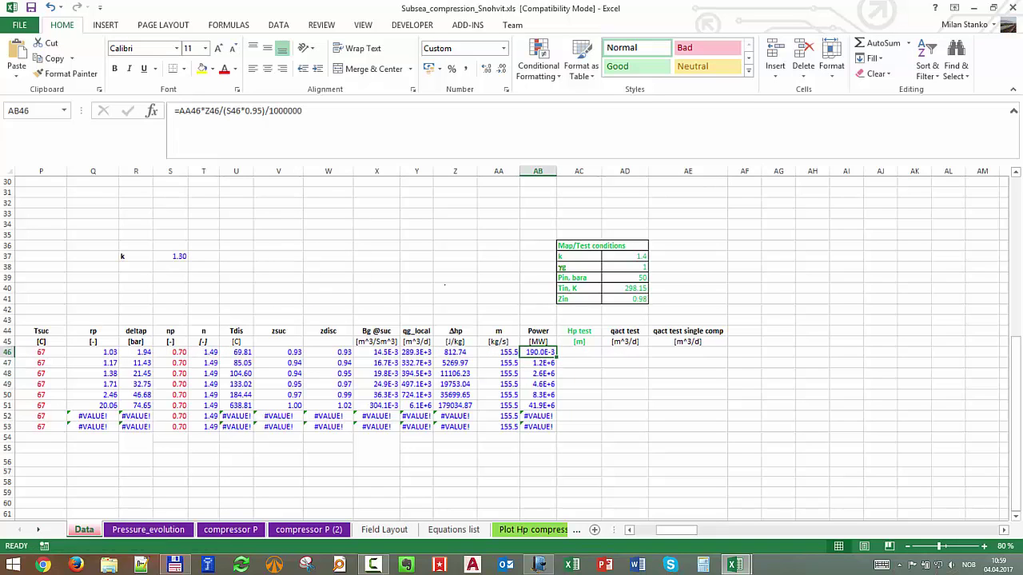
double_click(556, 358)
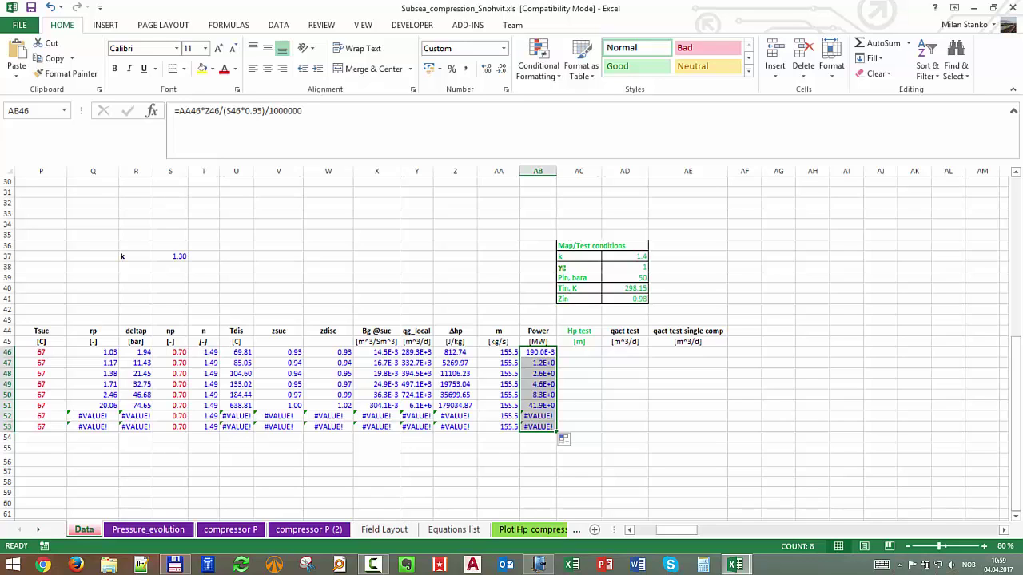
Switch to Windows Journal, mark the 11 MW power limit in the compressor constraints with a short pen stroke, and return to Excel cell AB51.
click(539, 565)
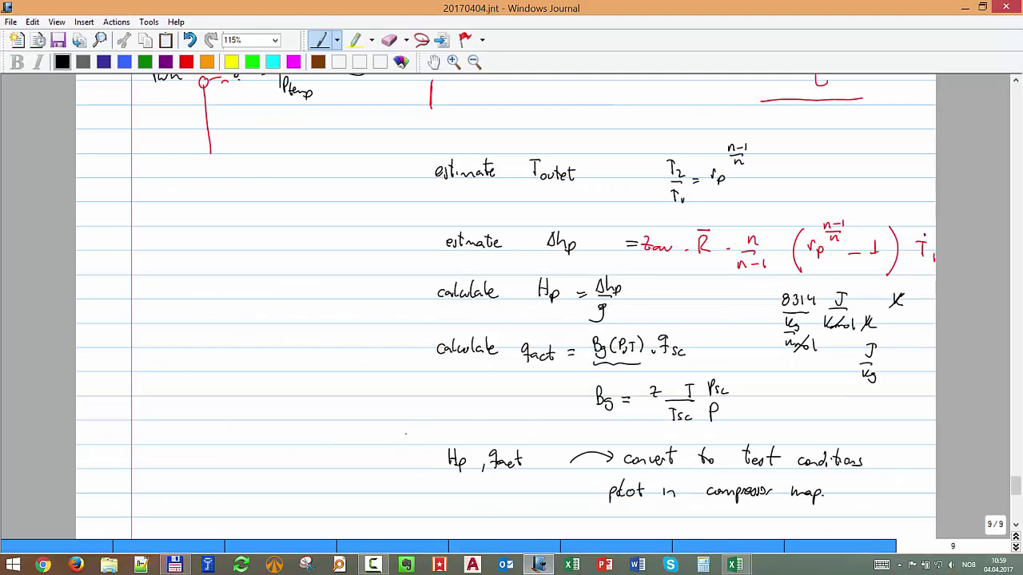
scroll(402, 421, up, 2)
scroll(403, 421, down, 3)
scroll(403, 421, up, 6)
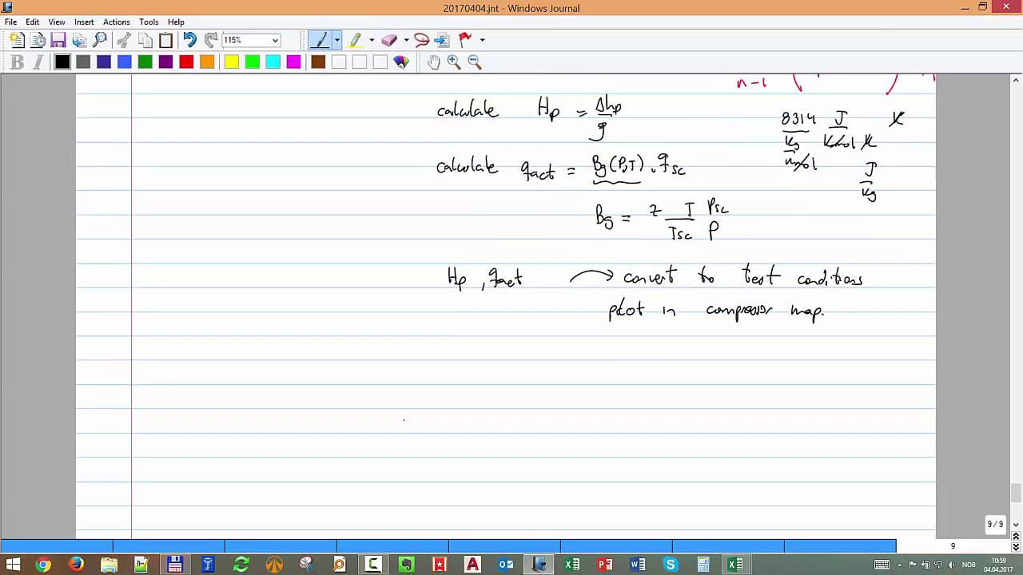
scroll(402, 415, up, 5)
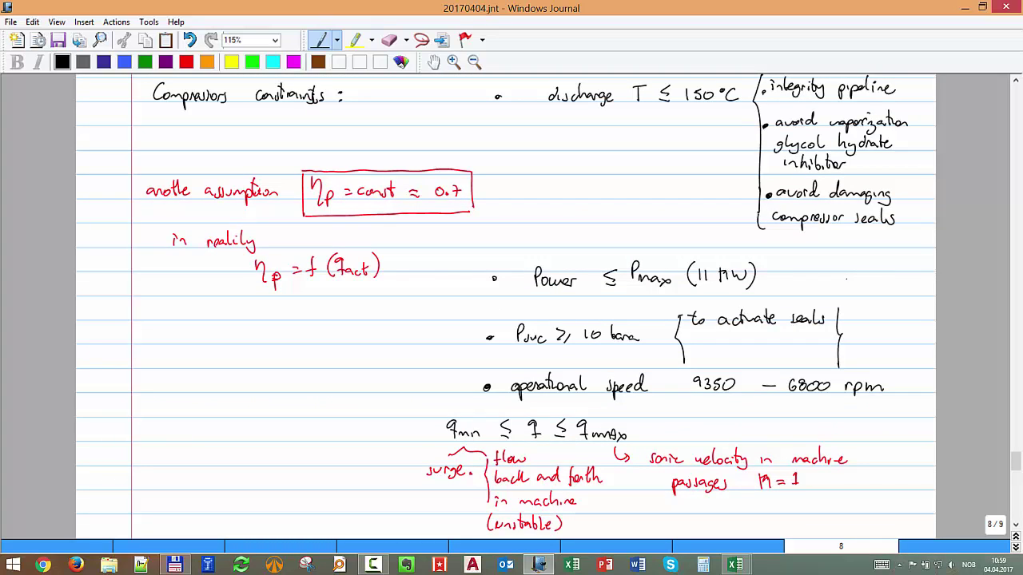
drag(753, 264, 759, 254)
key(alt+Tab)
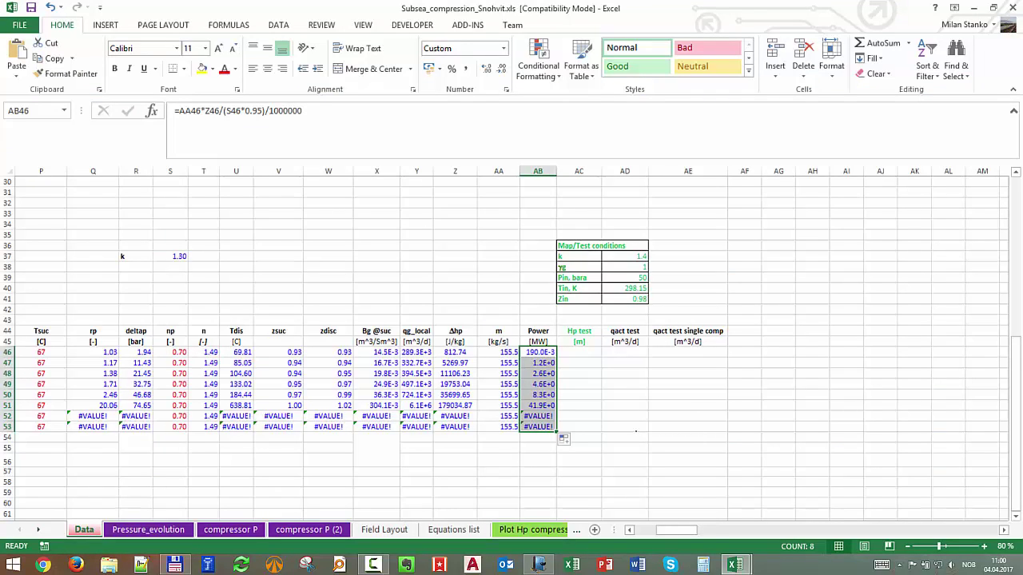
click(538, 405)
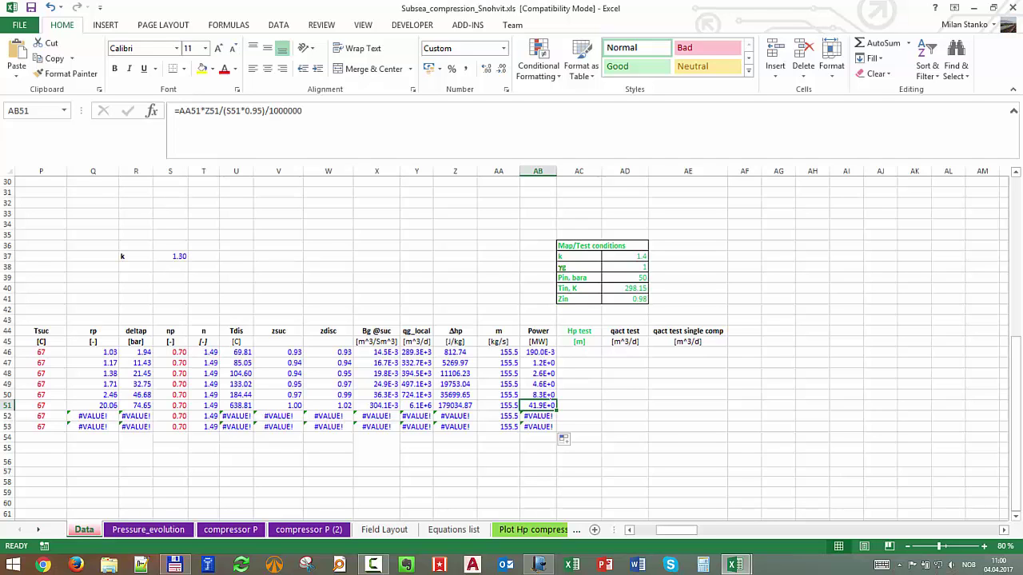
Switch to Windows Journal to review the notes on converting Hp and qact to test conditions, and return to the Excel workbook.
click(539, 565)
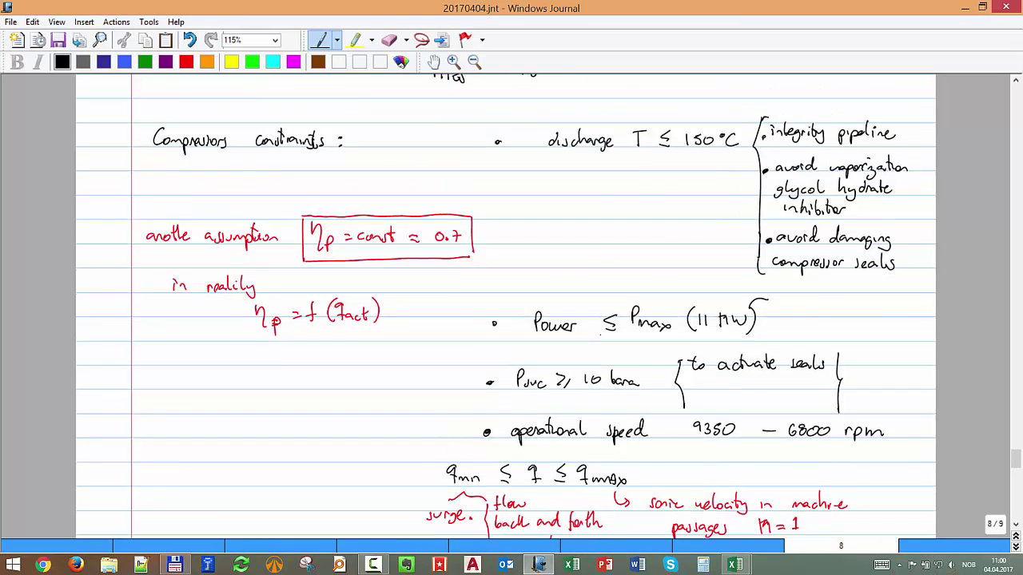
scroll(512, 304, down, 10)
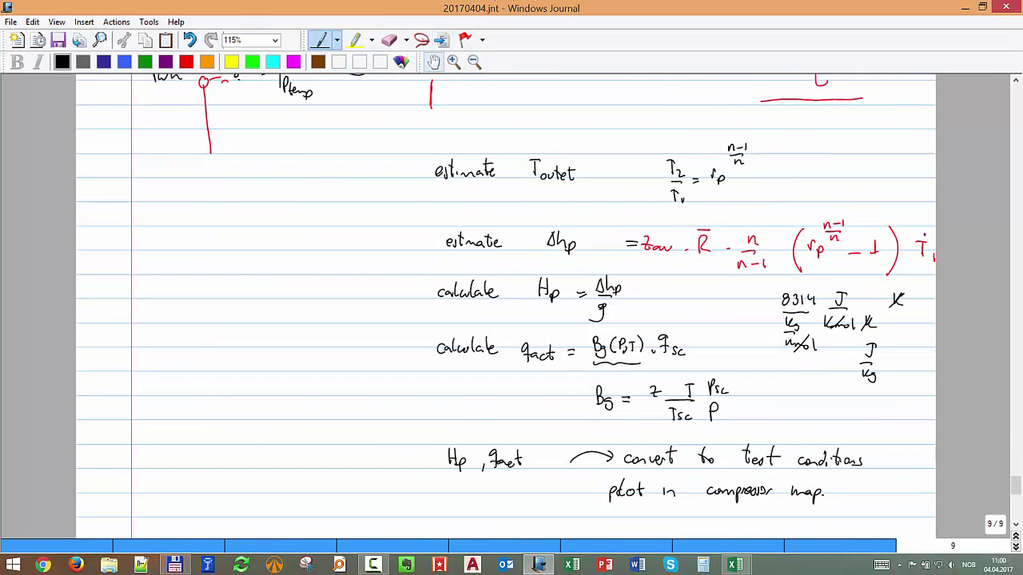
click(433, 62)
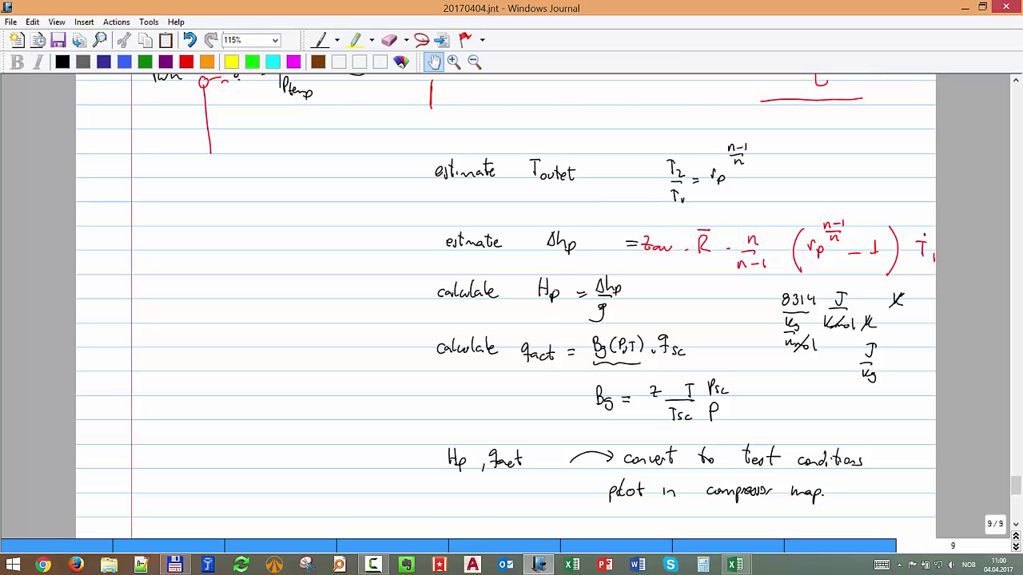
scroll(546, 318, down, 3)
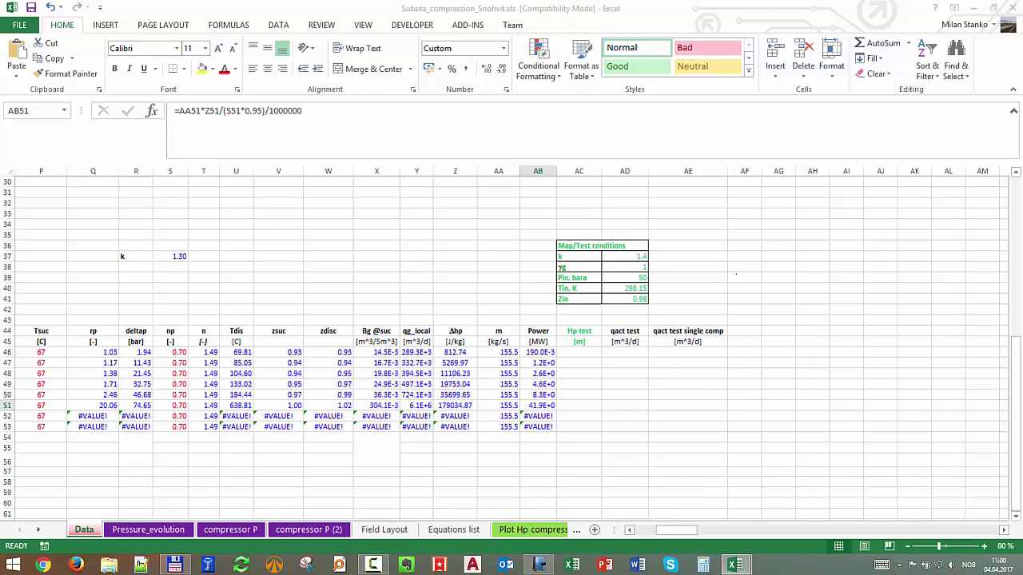
click(964, 8)
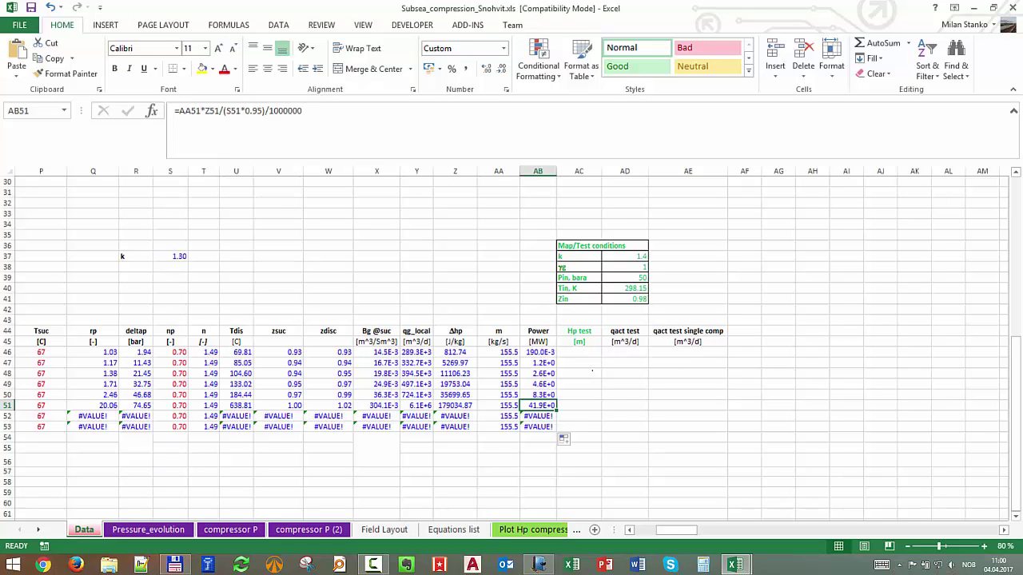
Select AC46, examine the test-condition conversion functions in the Compressor module of the VBA editor, and return to the worksheet.
click(587, 352)
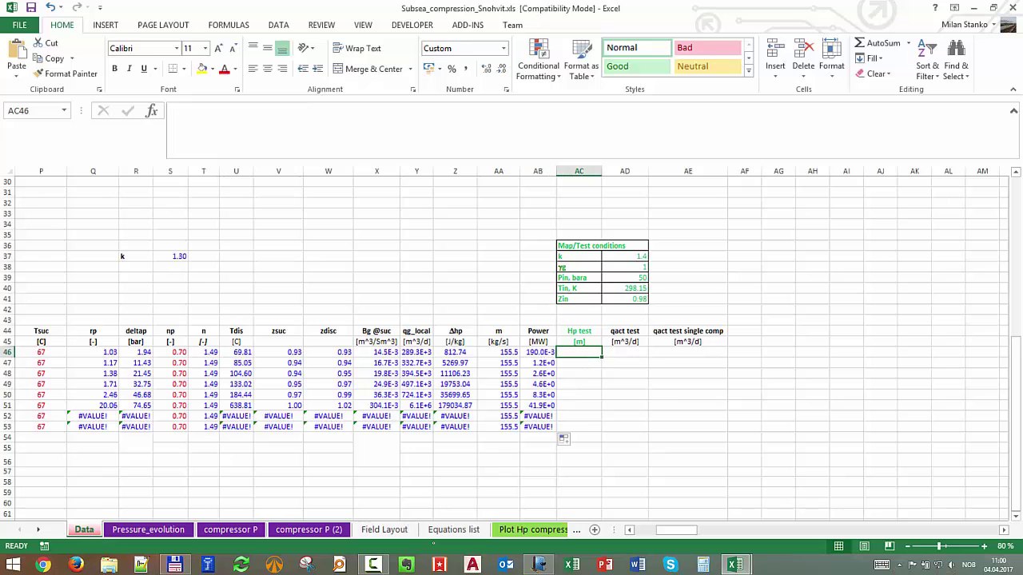
key(alt+F11)
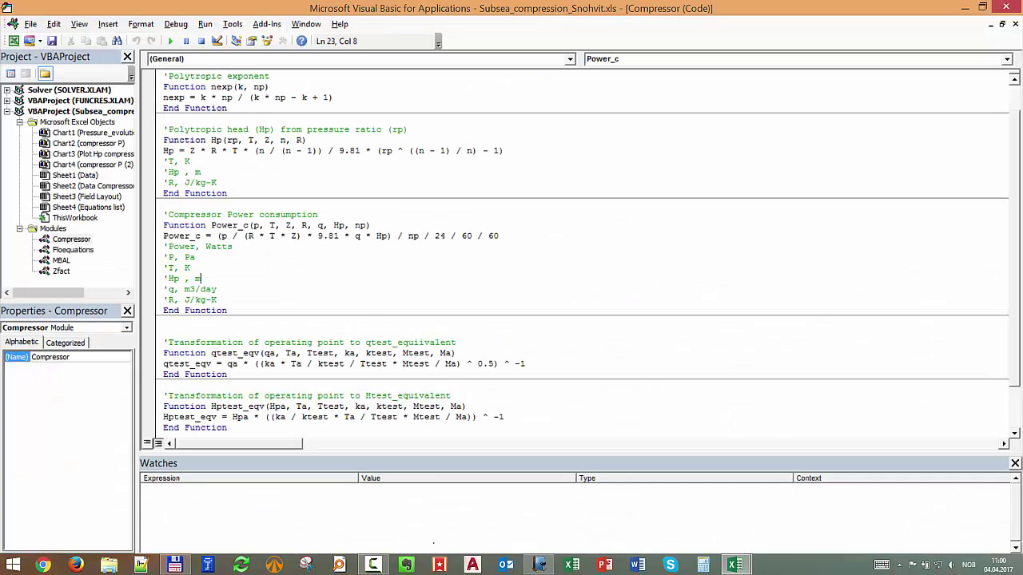
scroll(583, 252, down, 2)
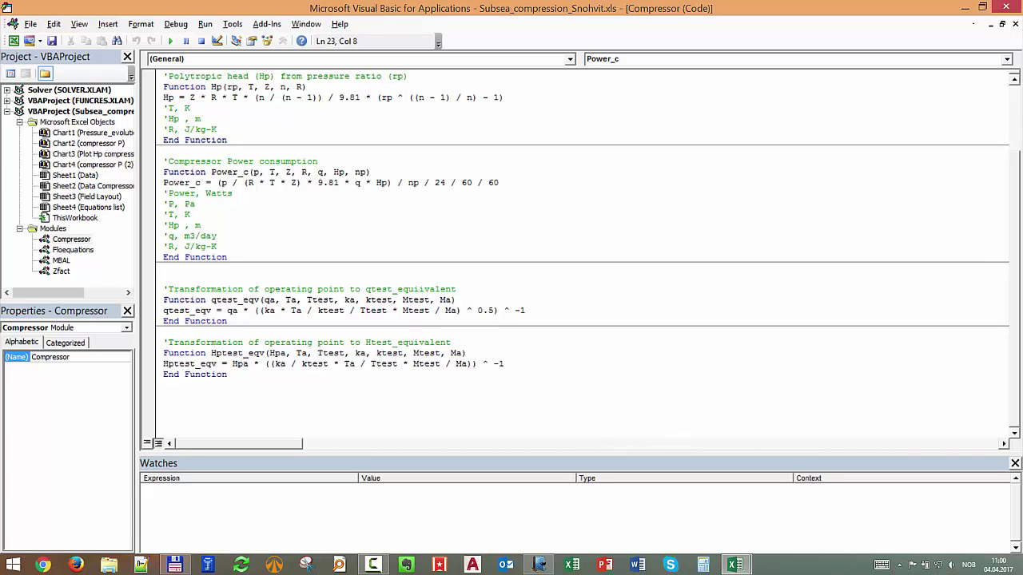
click(964, 7)
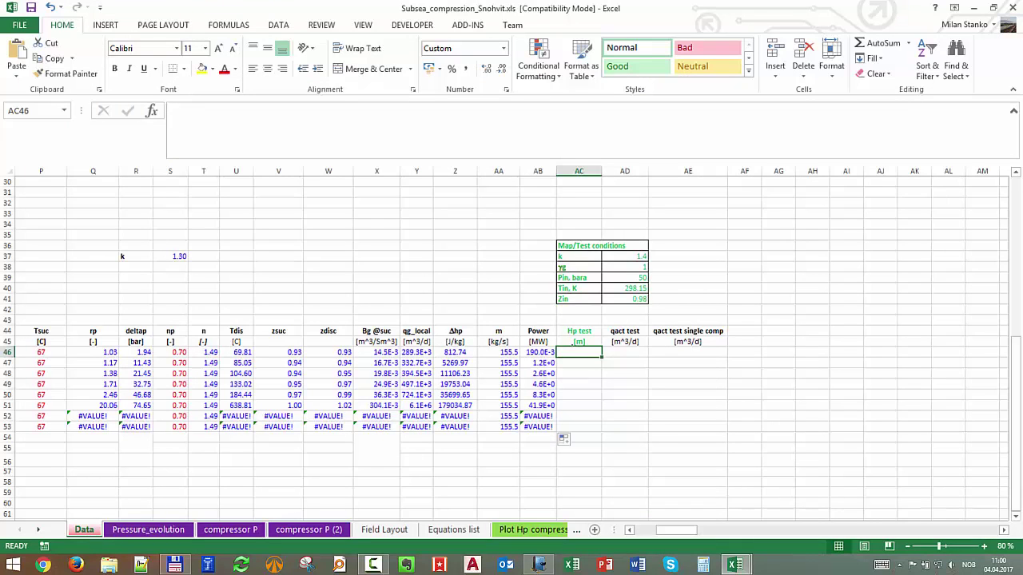
text(=)
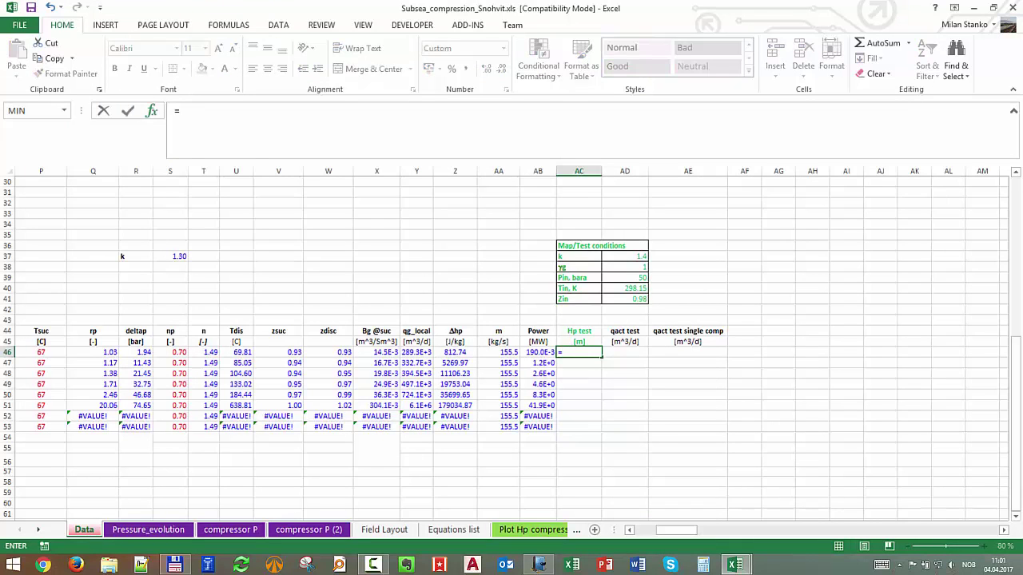
key(shift+F3)
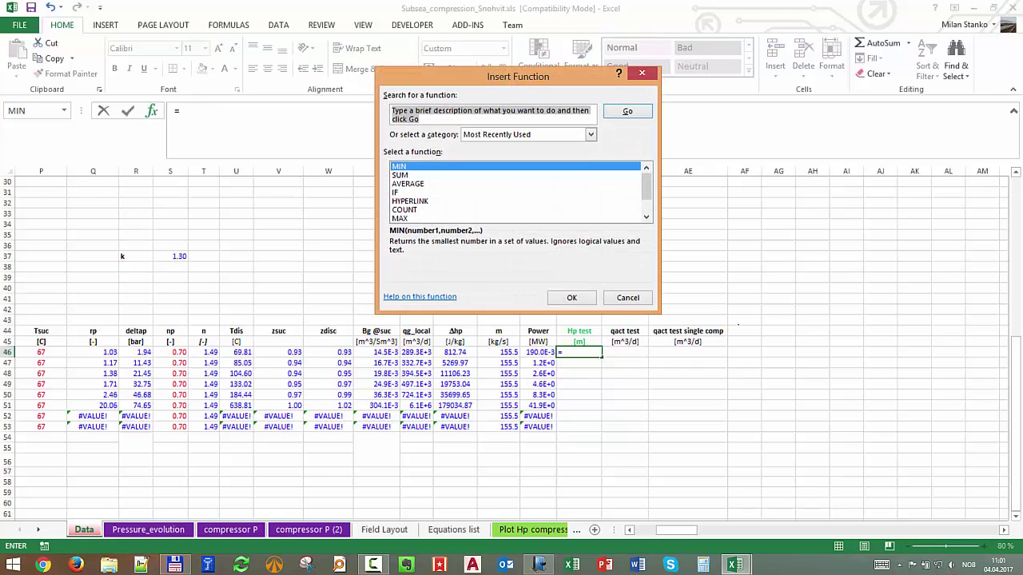
key(Escape)
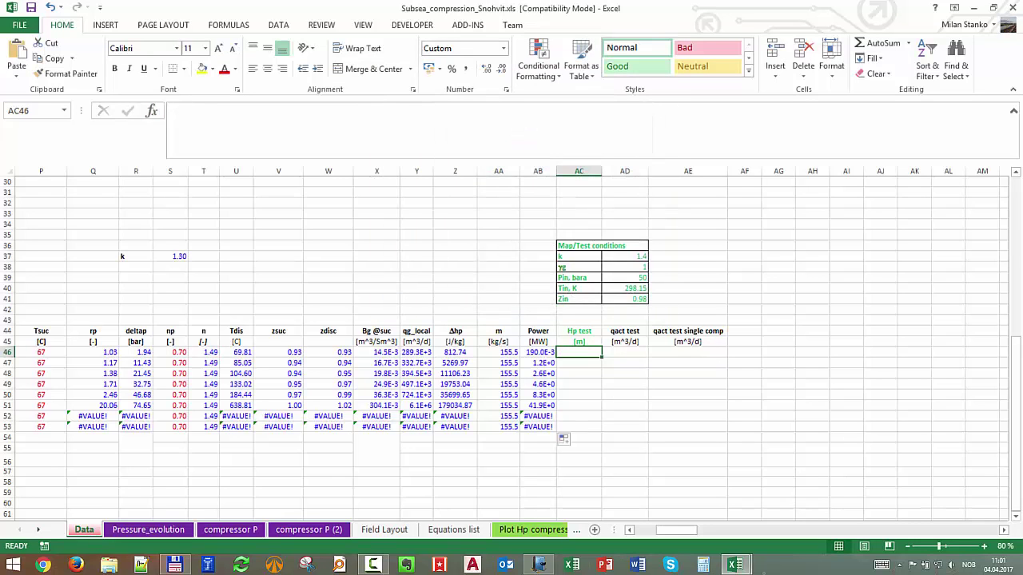
Recheck the head conversion function in the VBA editor and return to the Data worksheet.
mouse_move(734, 565)
click(794, 503)
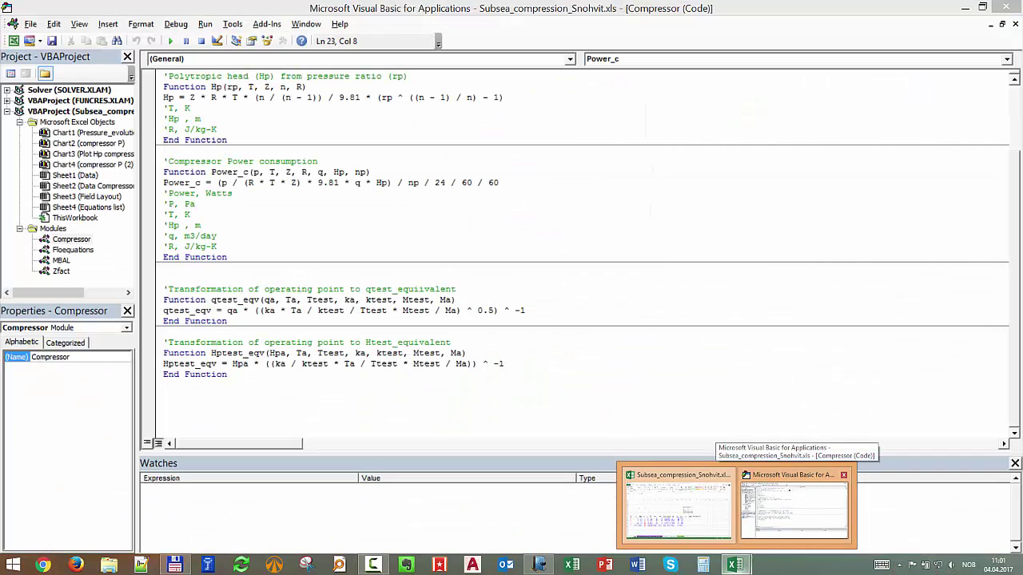
click(678, 504)
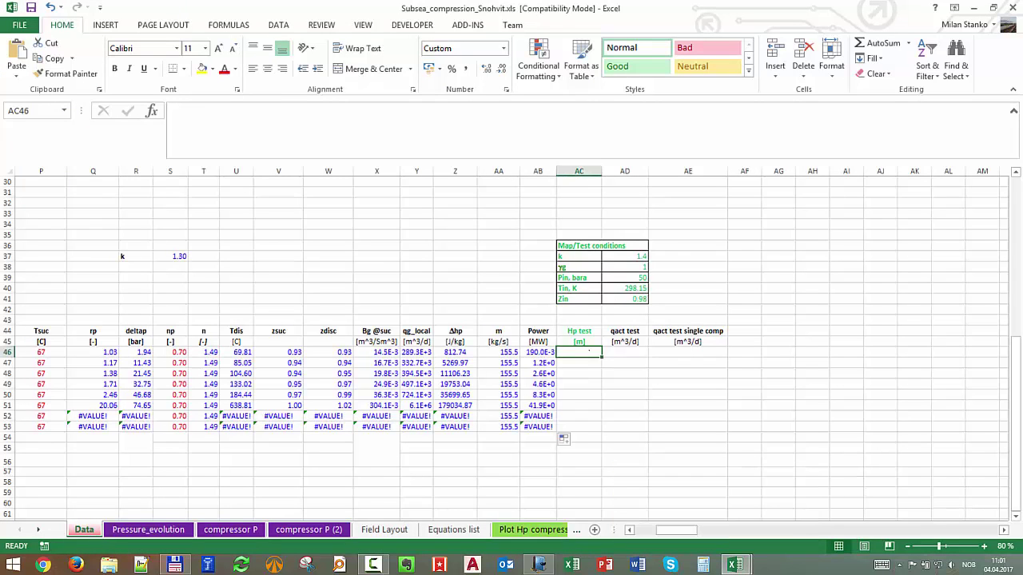
Start an Hptest_eqv formula in AC46 with function arguments Hpa as Z46/9.81 and Ta as P46+273.15.
text(=hptest)
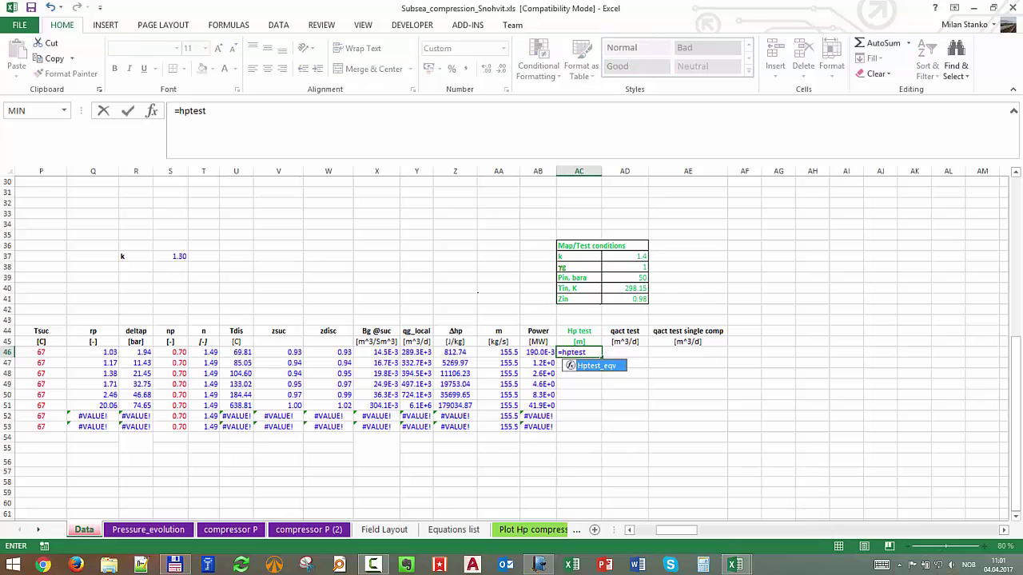
key(Tab)
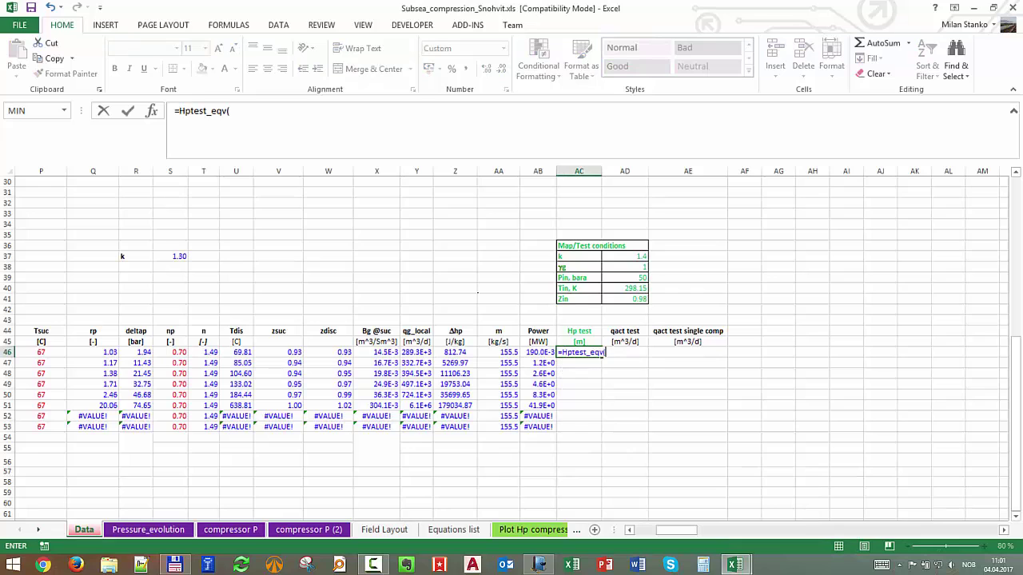
key(ctrl+a)
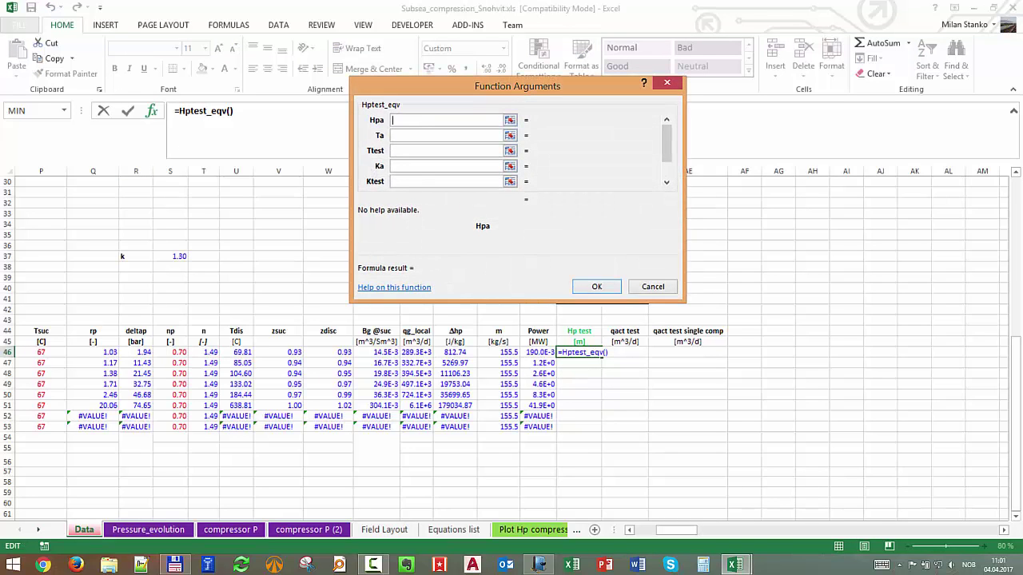
click(456, 352)
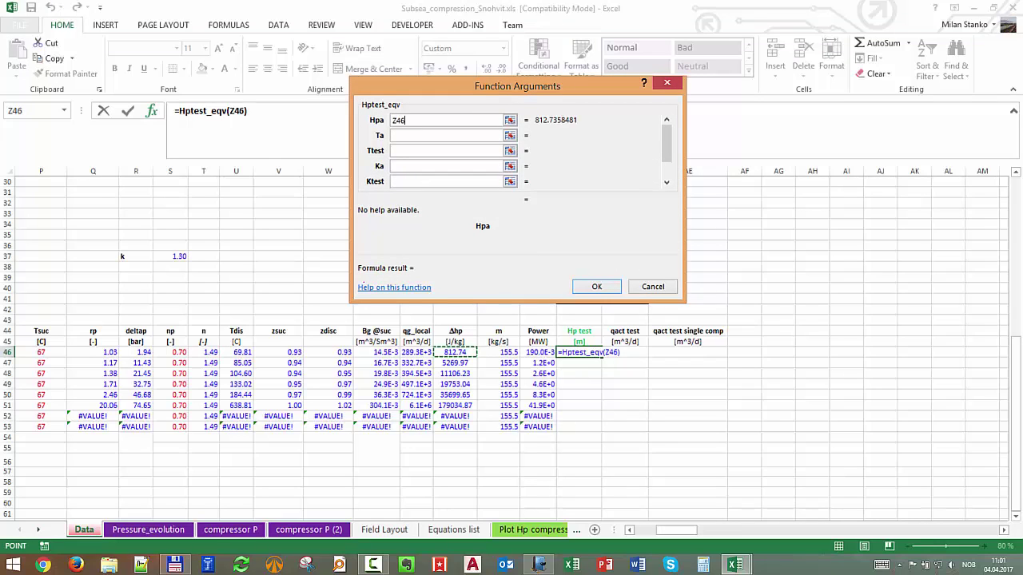
text(/9.81)
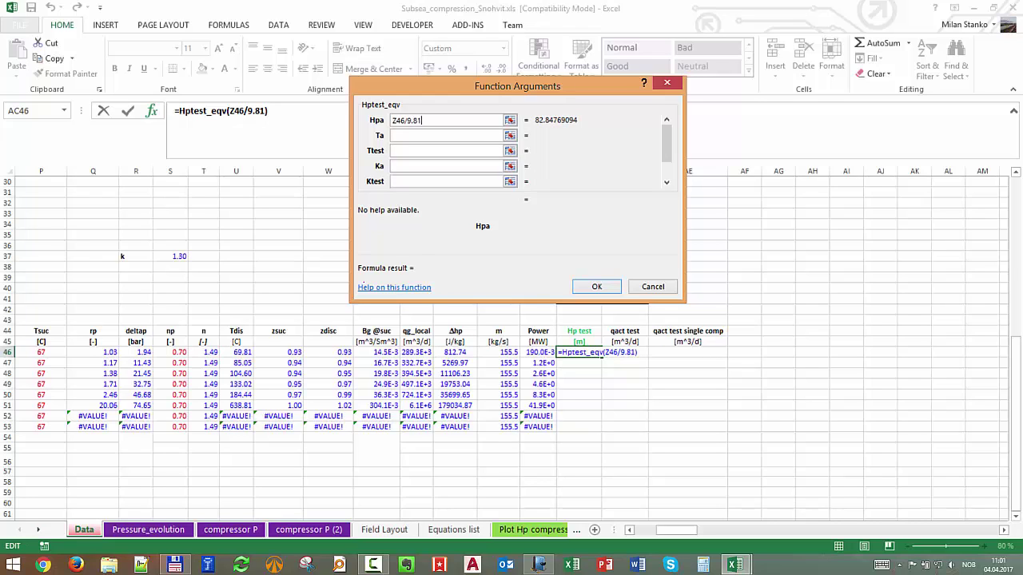
click(416, 138)
click(41, 352)
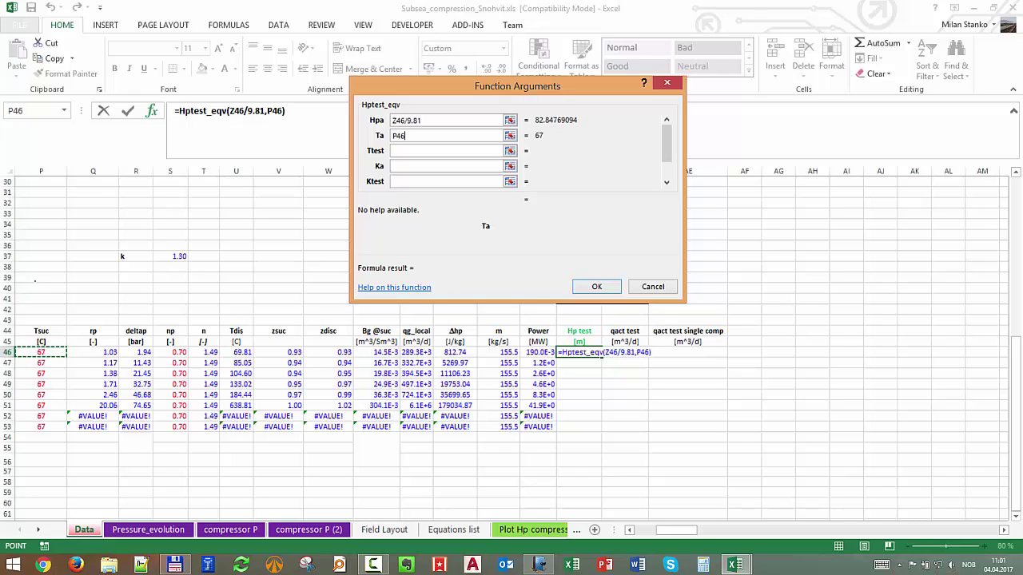
text(+273.15)
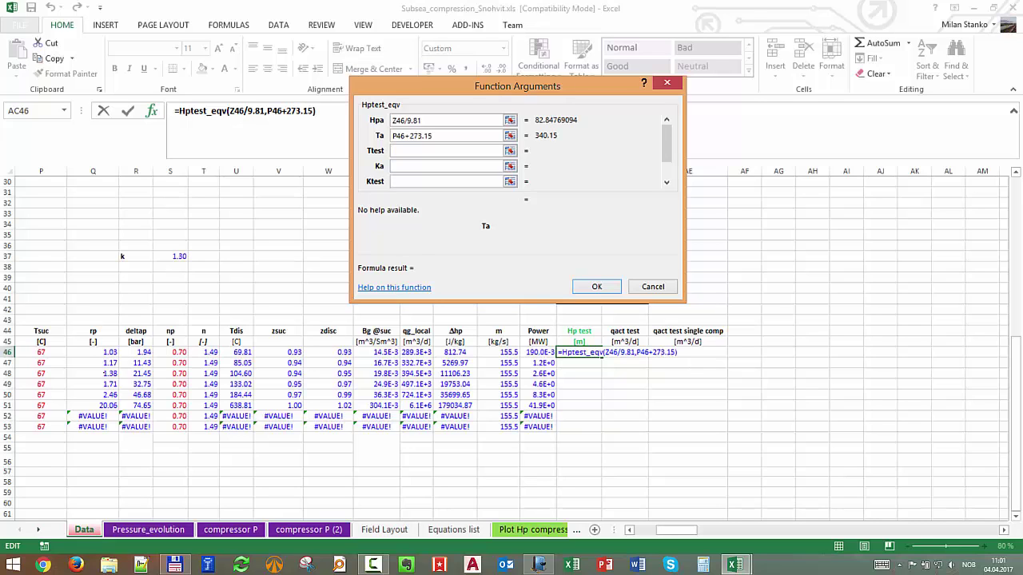
Move the arguments dialog clear of the data and set Ttest to the absolute reference $AD$40.
key(Tab)
drag(579, 91, 879, 52)
scroll(127, 225, up, 10)
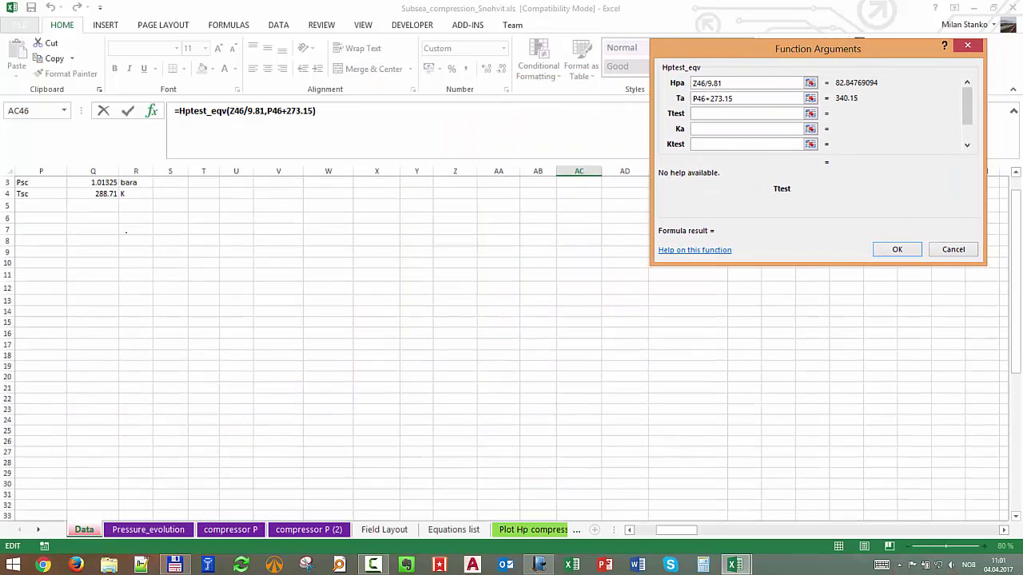
scroll(119, 246, down, 7)
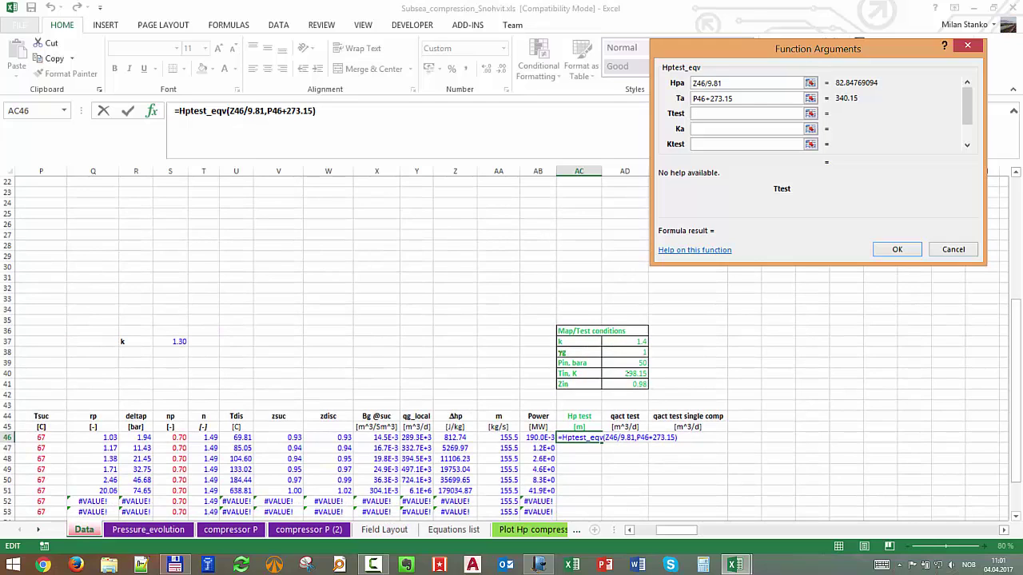
click(625, 373)
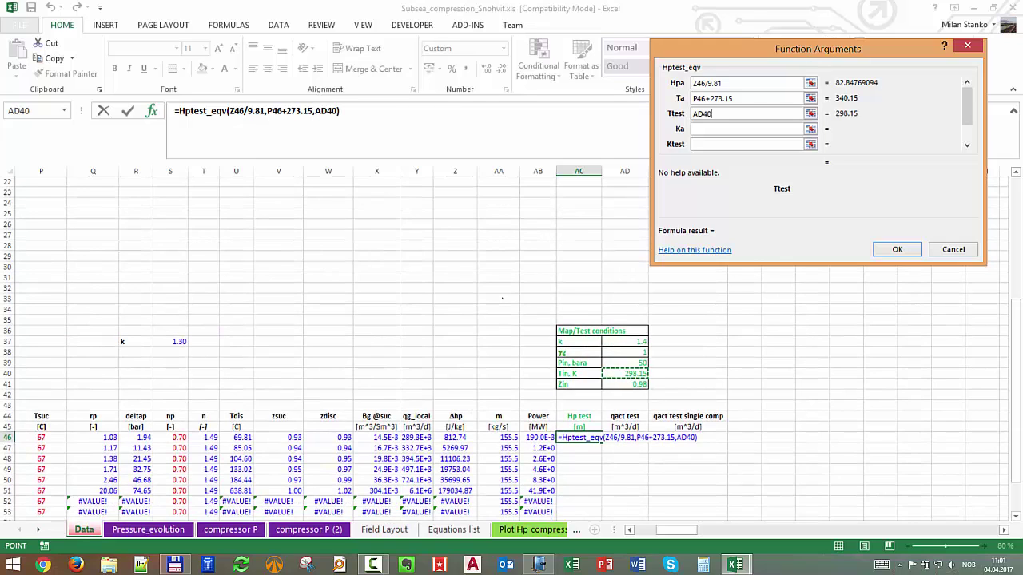
key(F4)
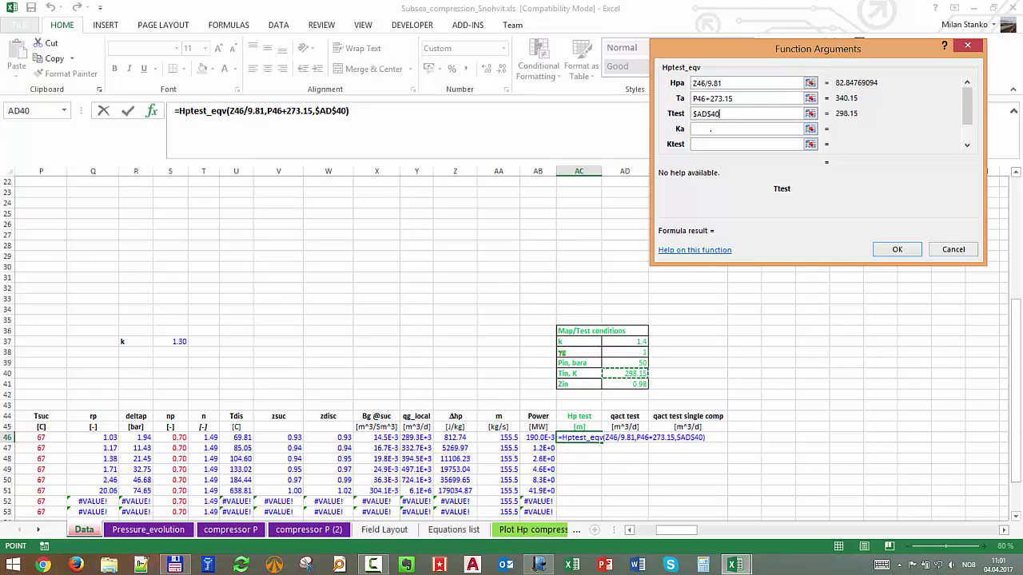
Set the Ka argument to $S$37 and the Ktest argument to $AD$37 as absolute references.
key(Tab)
click(171, 342)
key(F4)
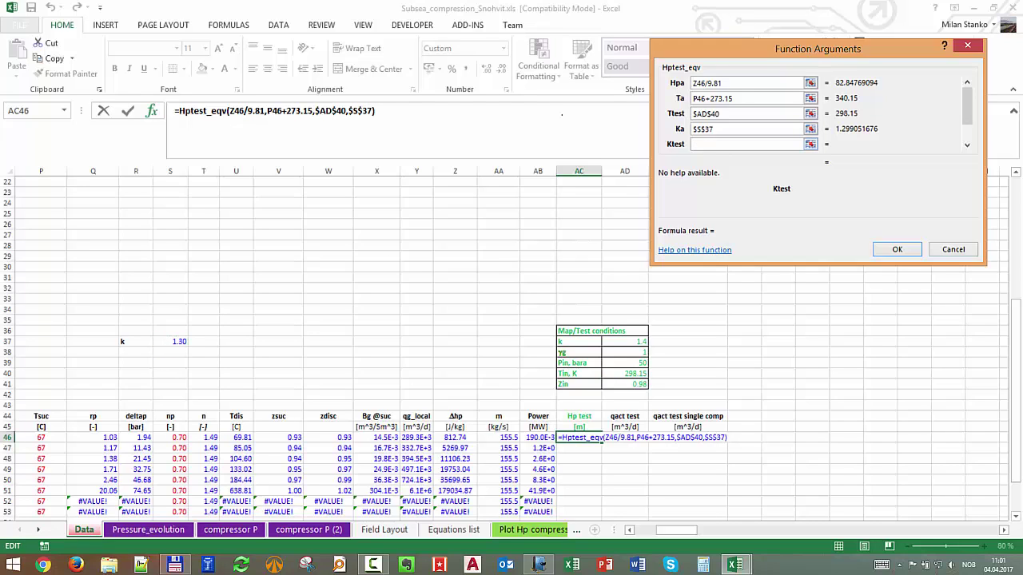
click(629, 341)
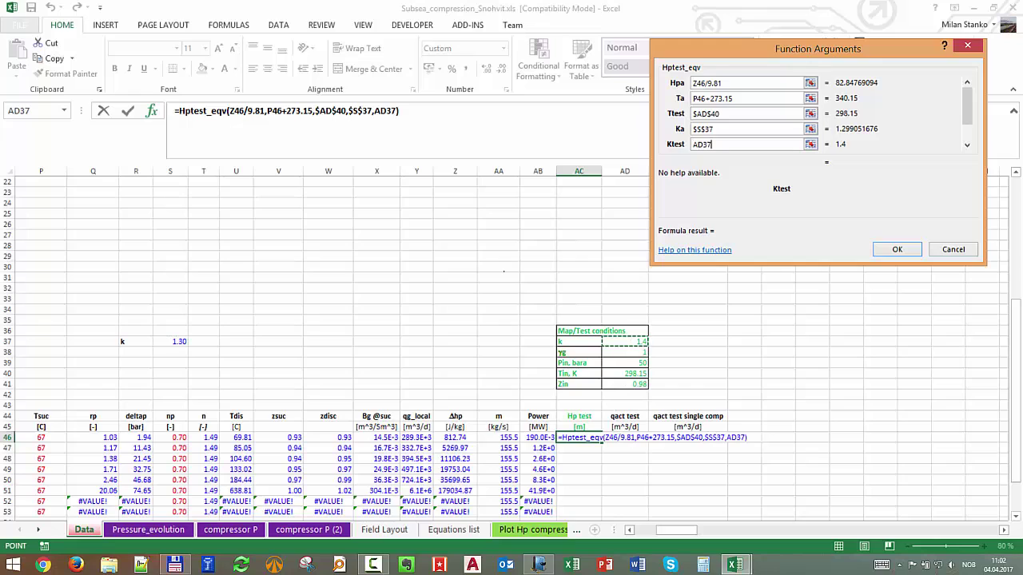
key(F4)
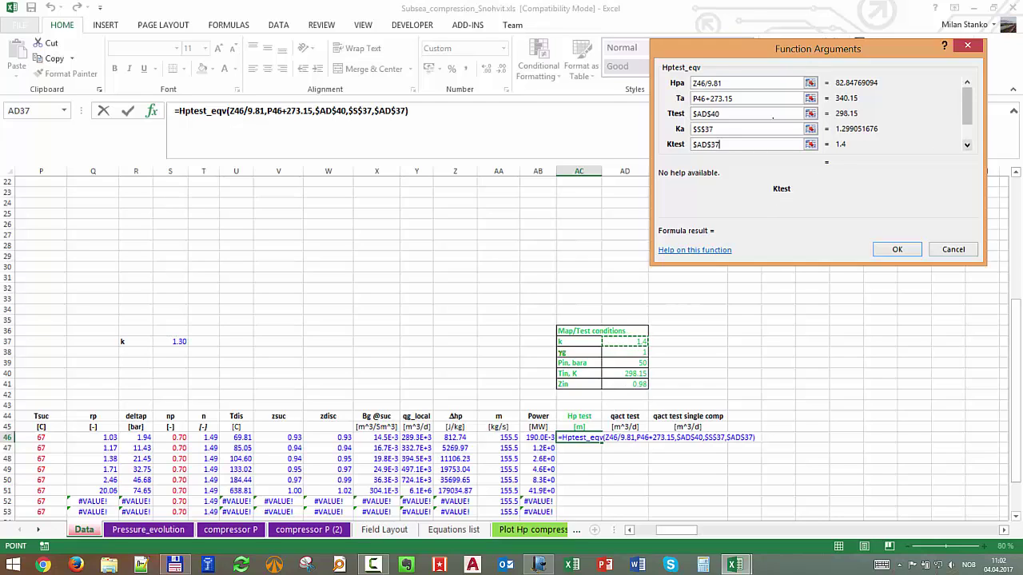
Set Mtest to 28.97 and Ma to the gas molecular weight cell as absolute reference $B$14.
key(Tab)
key(Tab)
key(shift+Tab)
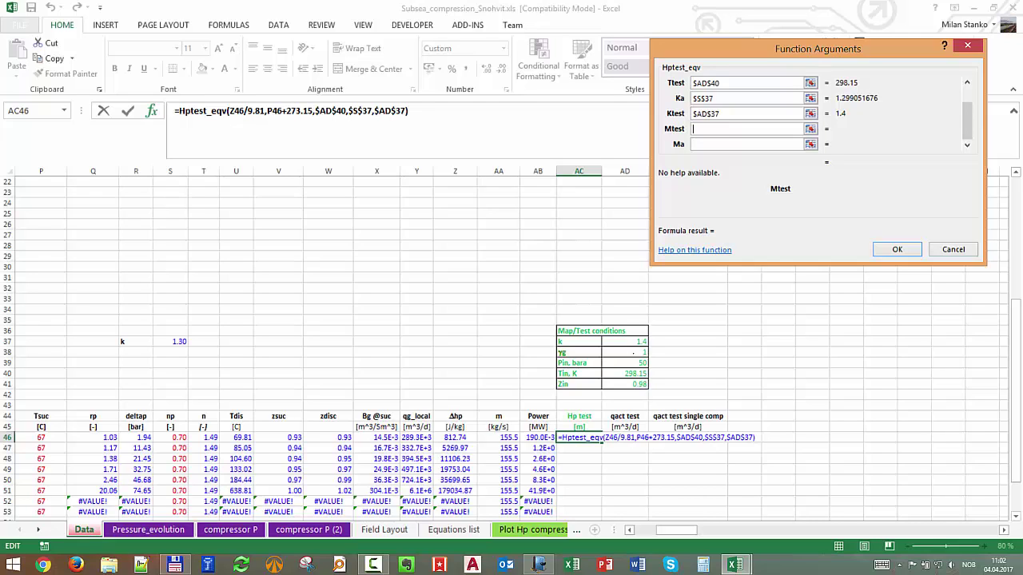
text(28.97)
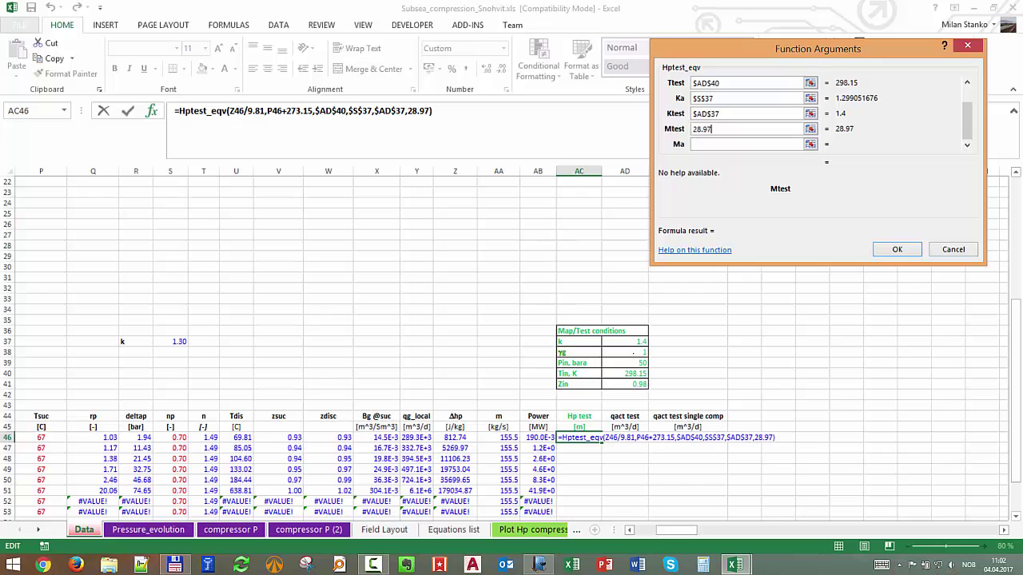
key(Tab)
drag(676, 530, 639, 530)
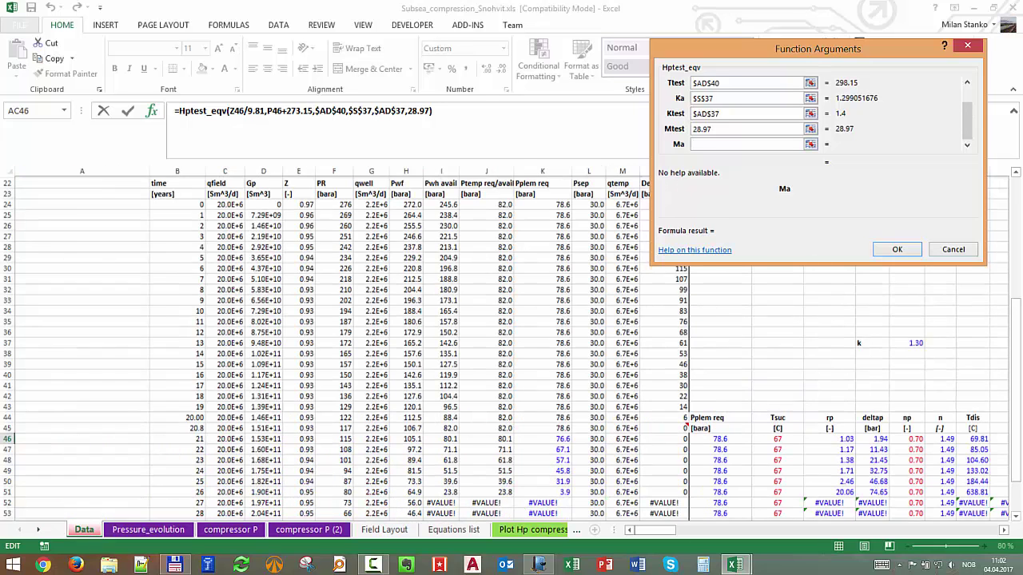
scroll(400, 320, up, 6)
click(177, 300)
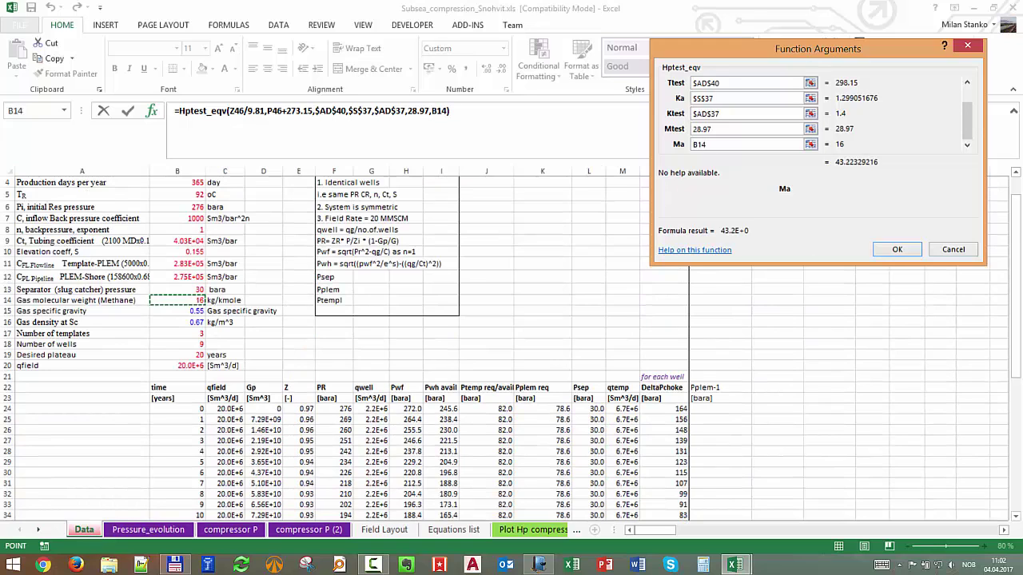
key(F4)
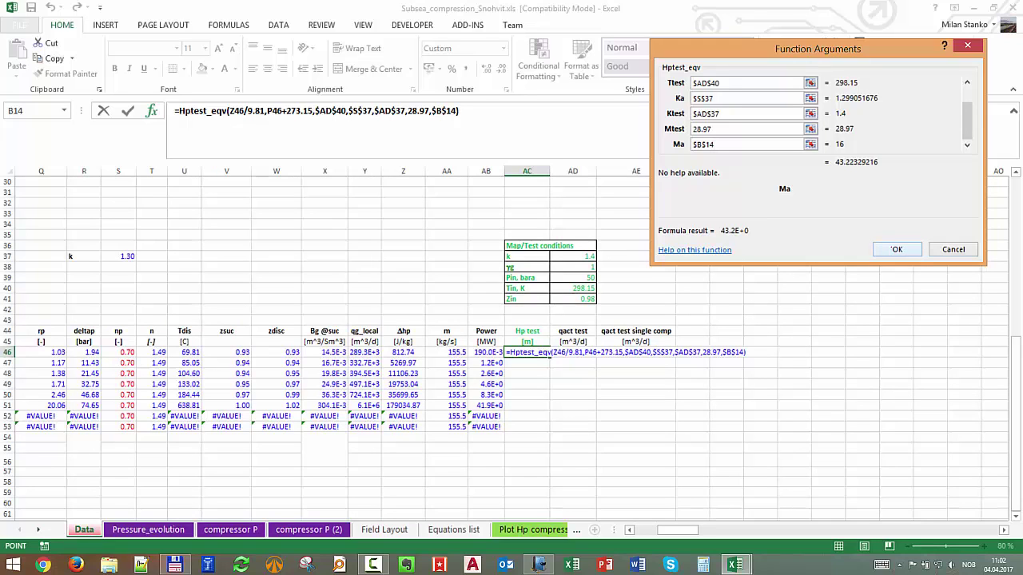
Check the function arguments, accept the Hptest_eqv formula in AC46 and fill it down to AC53.
scroll(774, 98, up, 2)
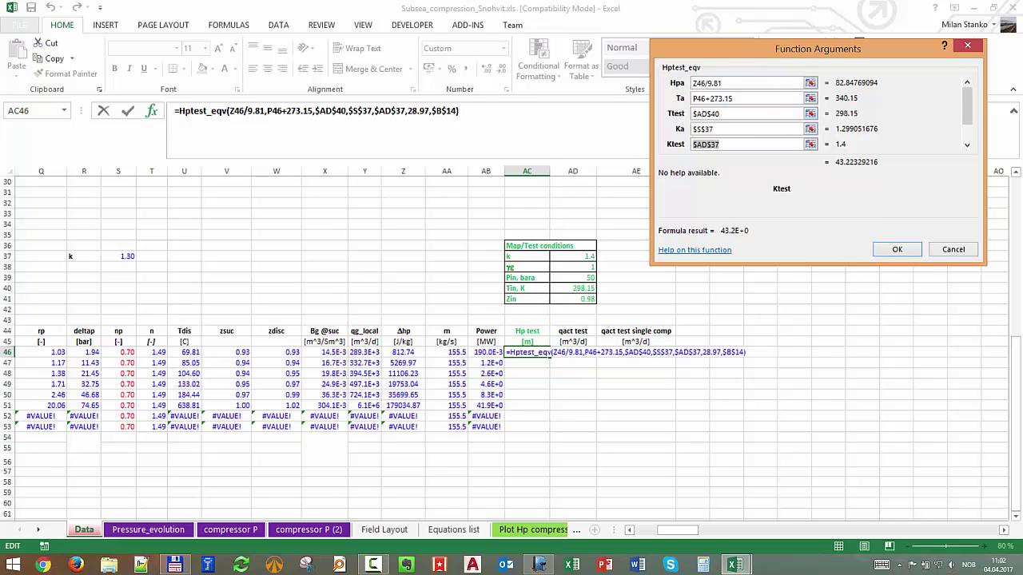
scroll(776, 114, down, 2)
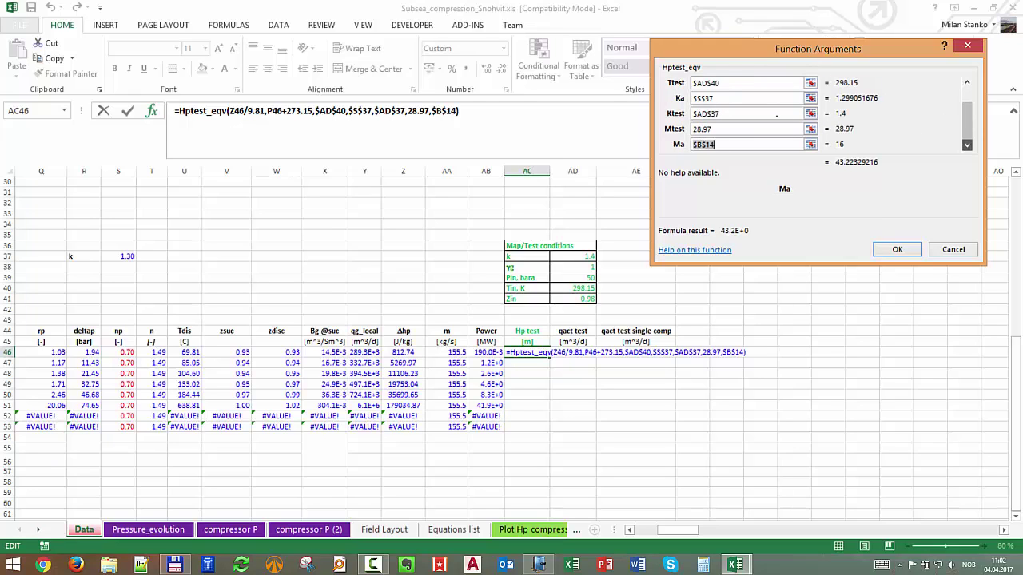
click(897, 249)
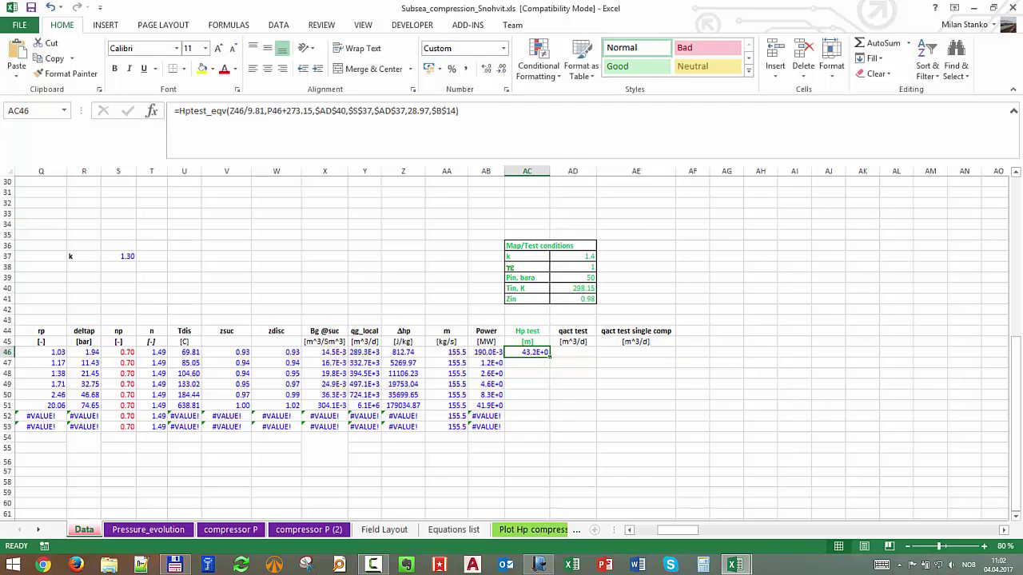
double_click(550, 356)
Examine the qtest_eqv function in the VBA editor, and return to the worksheet with AD46 selected.
click(732, 565)
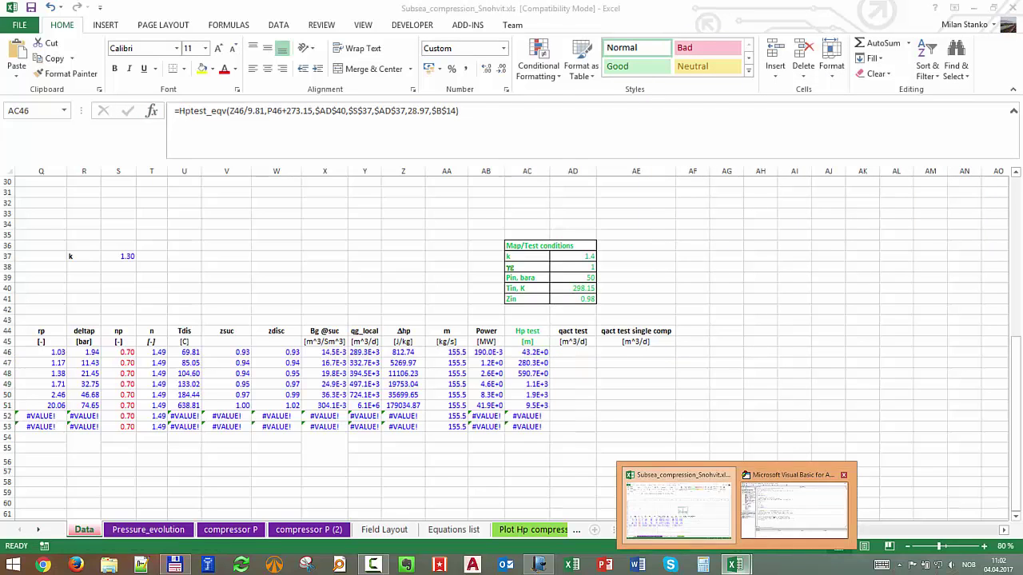
click(794, 500)
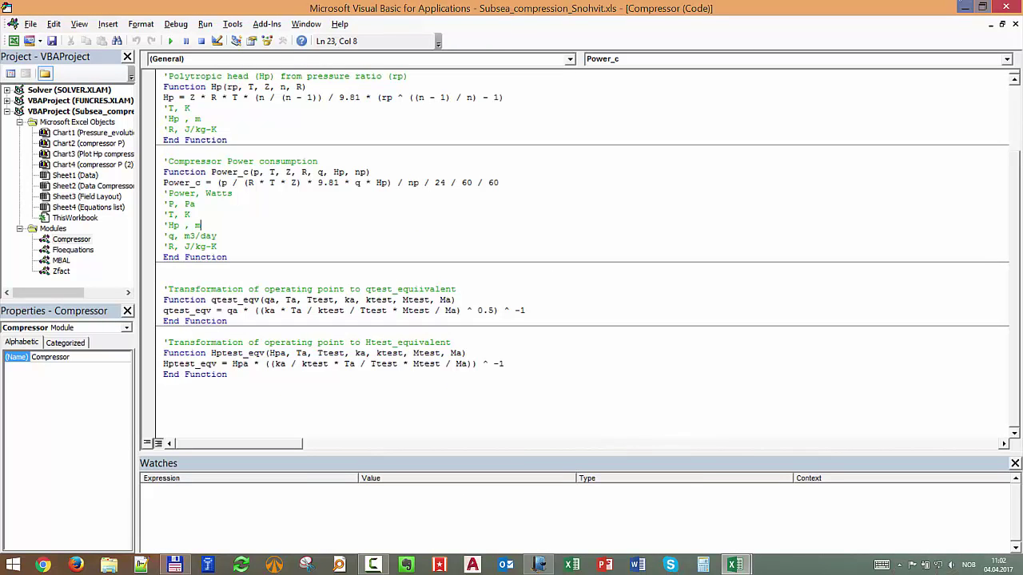
click(964, 7)
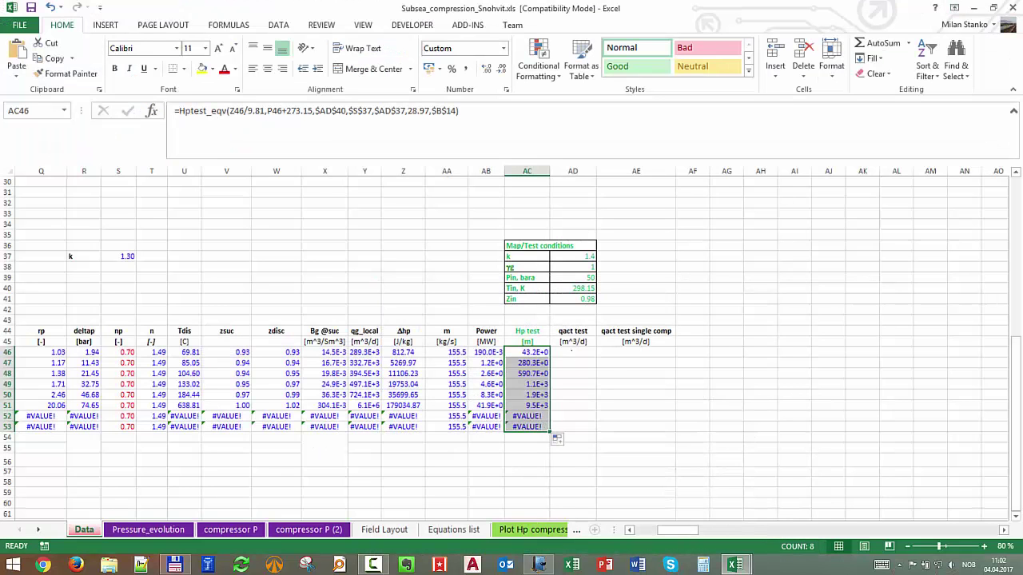
click(565, 352)
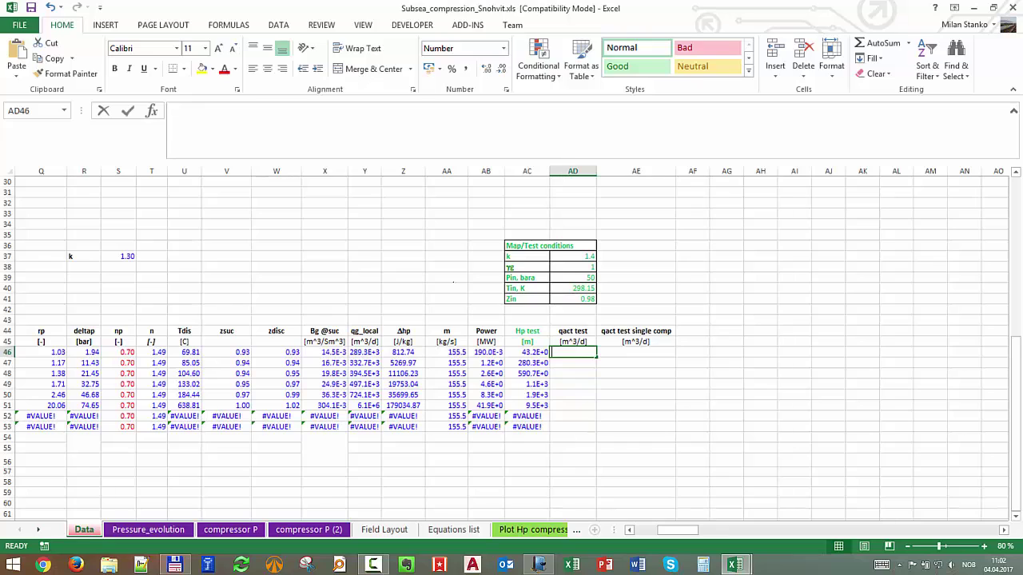
Start a qtest_eqv formula in AD46 with Qa set to Y46 and Ta set to P46+273.15.
text(=q)
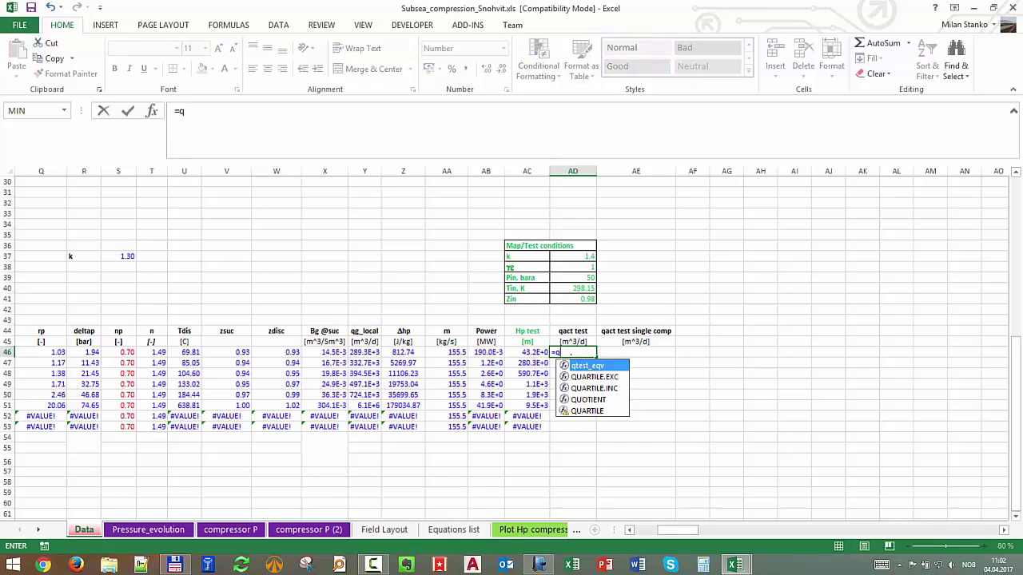
key(Tab)
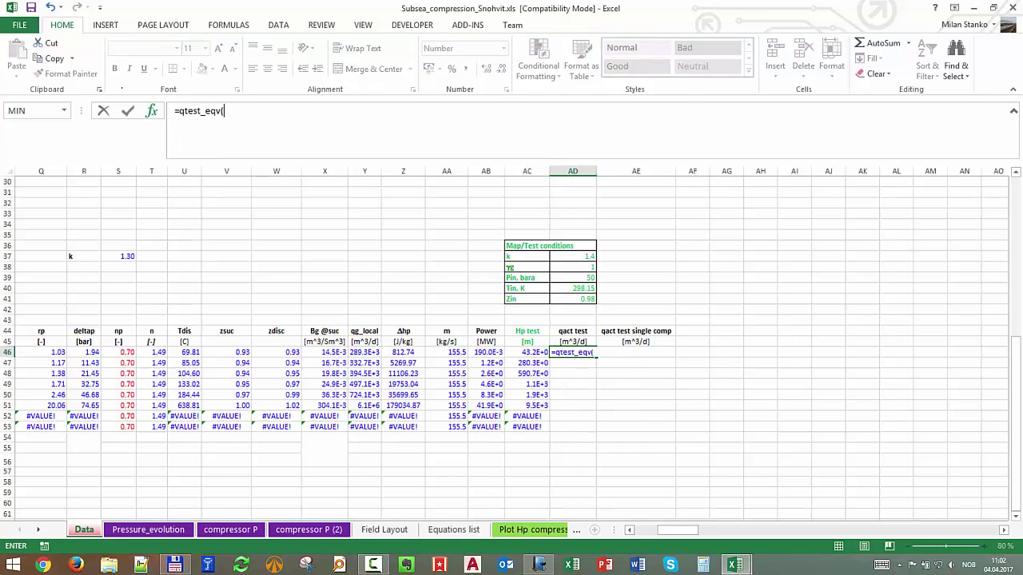
key(ctrl+a)
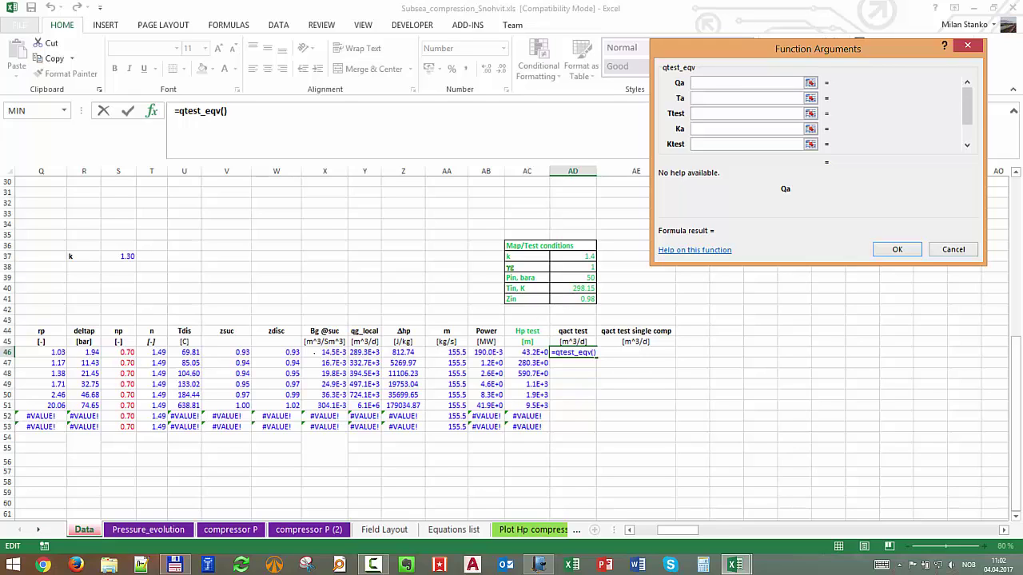
click(365, 353)
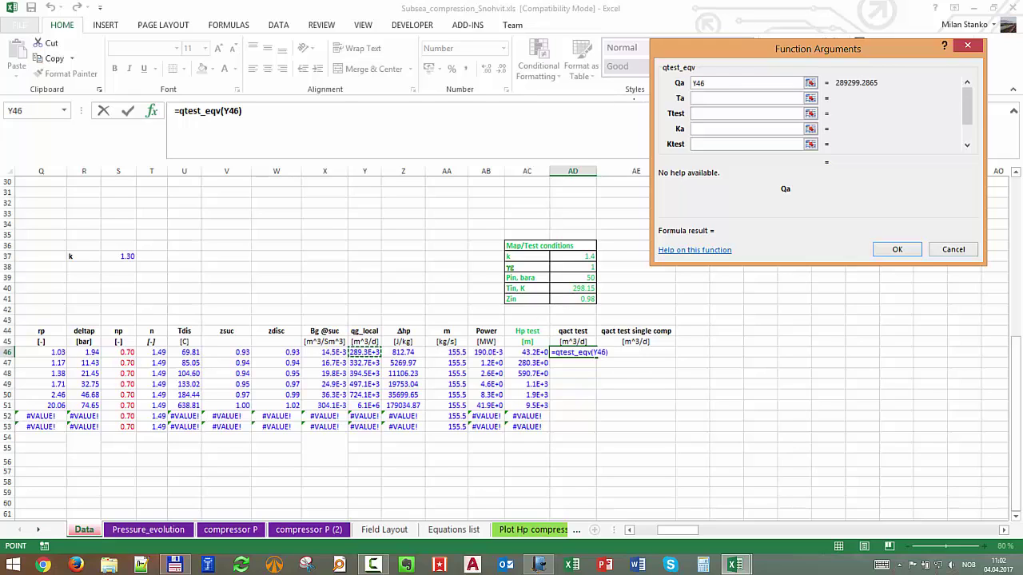
key(Tab)
click(52, 352)
key(Left)
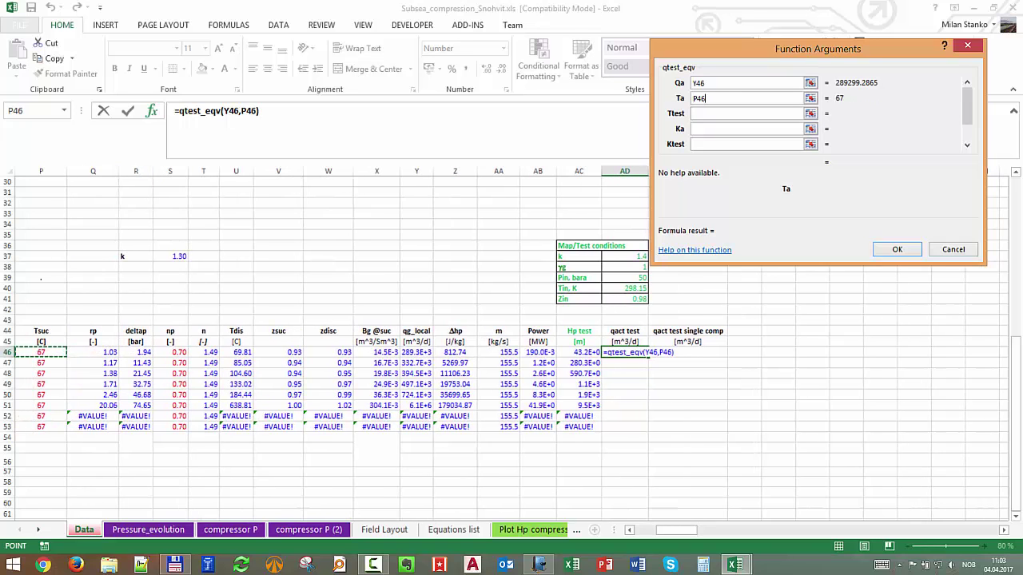
text(+2)
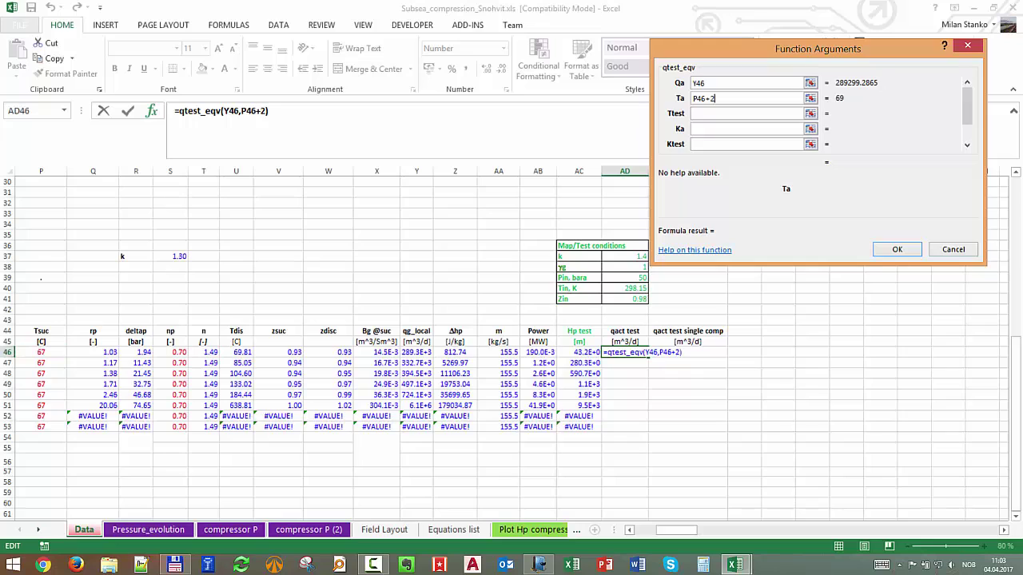
text(73.15)
Set Ttest to $AD$40, Ka to $S$37 and Ktest to $AD$37 as absolute references.
click(731, 113)
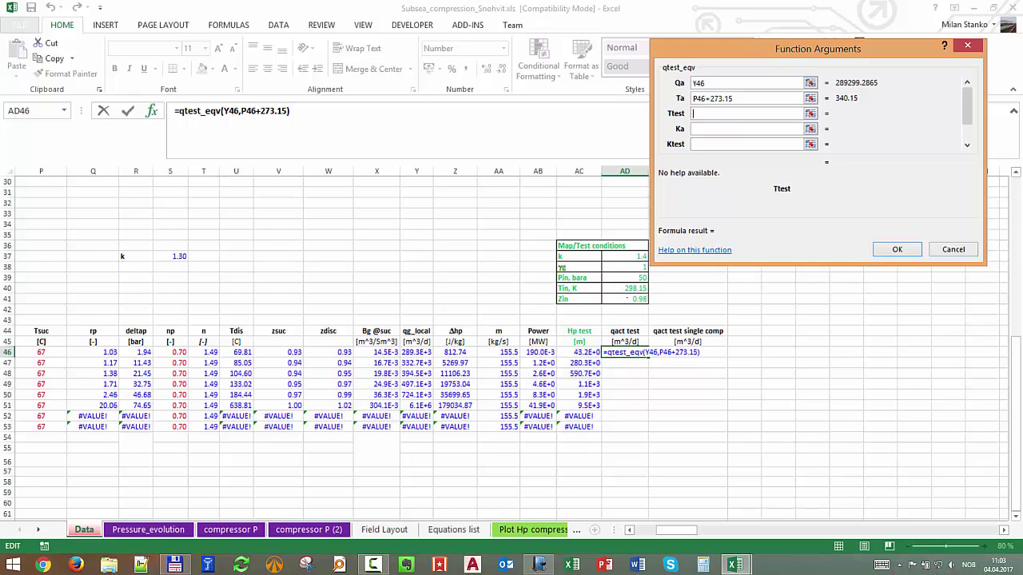
click(624, 288)
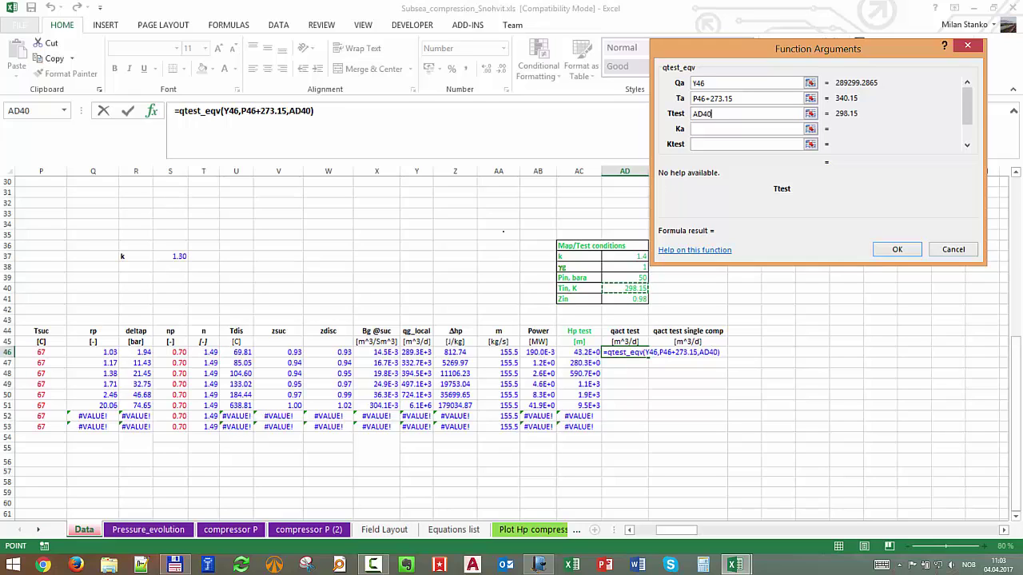
key(F4)
key(Tab)
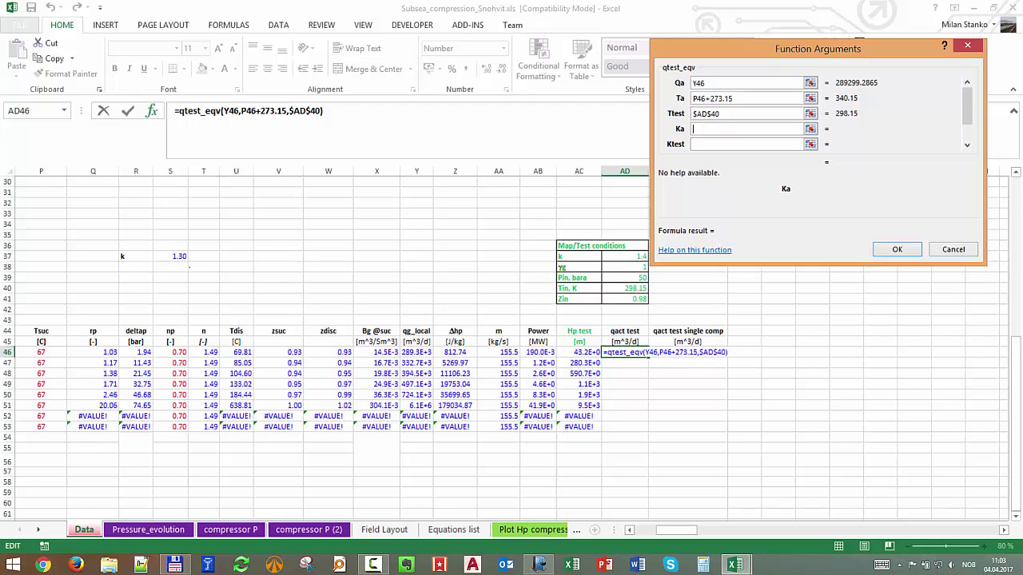
click(170, 256)
key(F4)
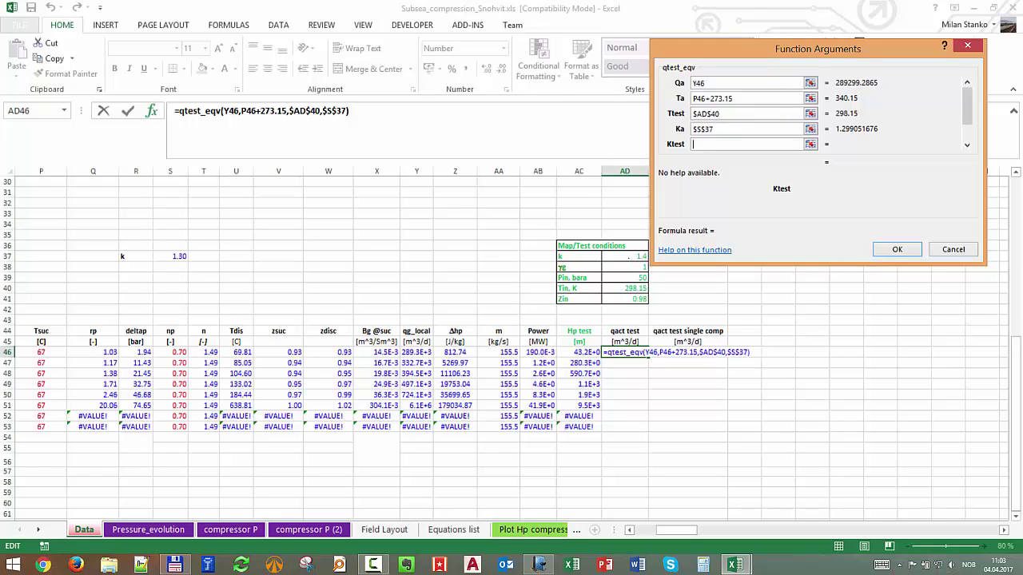
click(611, 256)
key(F4)
key(Tab)
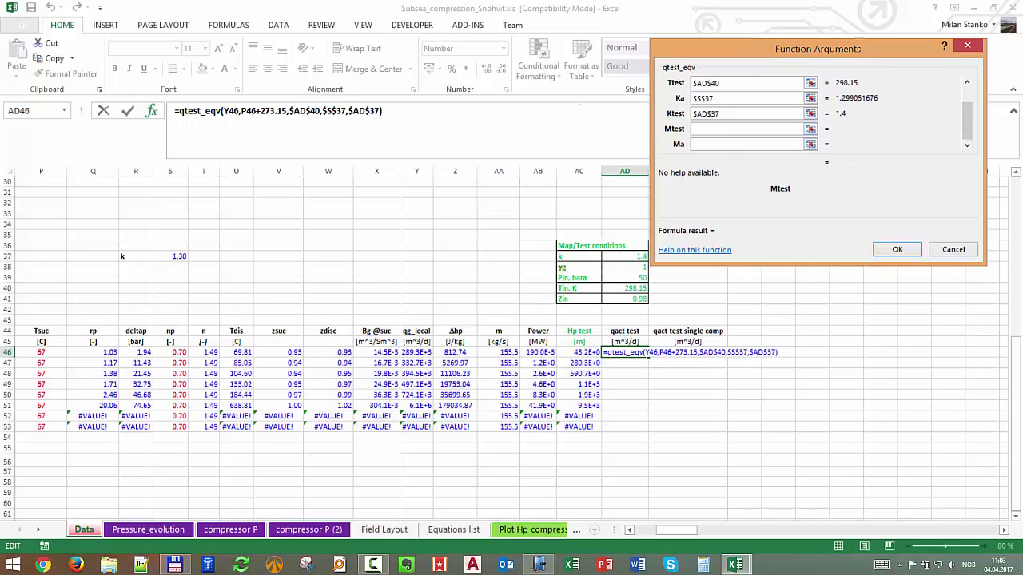
Complete qtest_eqv with Mtest 28.97 and Ma as the gas molecular weight $B$14, and fill the formula down to AD53.
text(28.97)
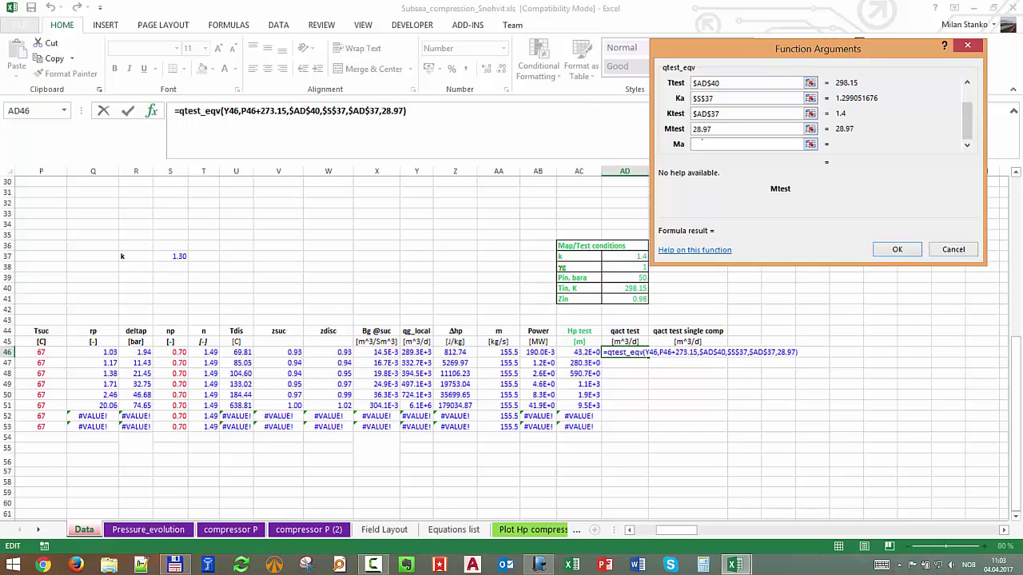
key(Tab)
drag(676, 530, 656, 530)
scroll(343, 344, up, 8)
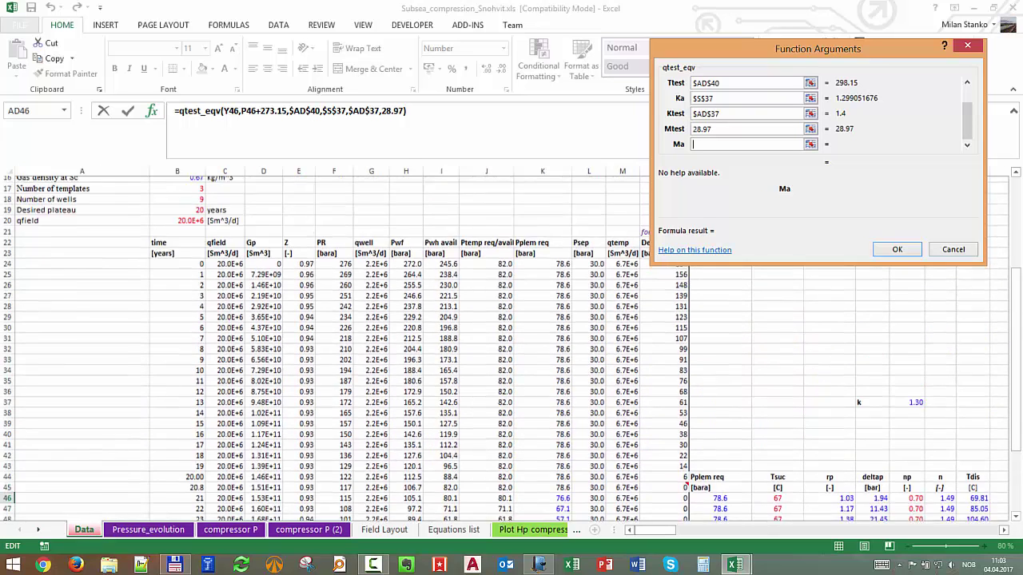
click(180, 275)
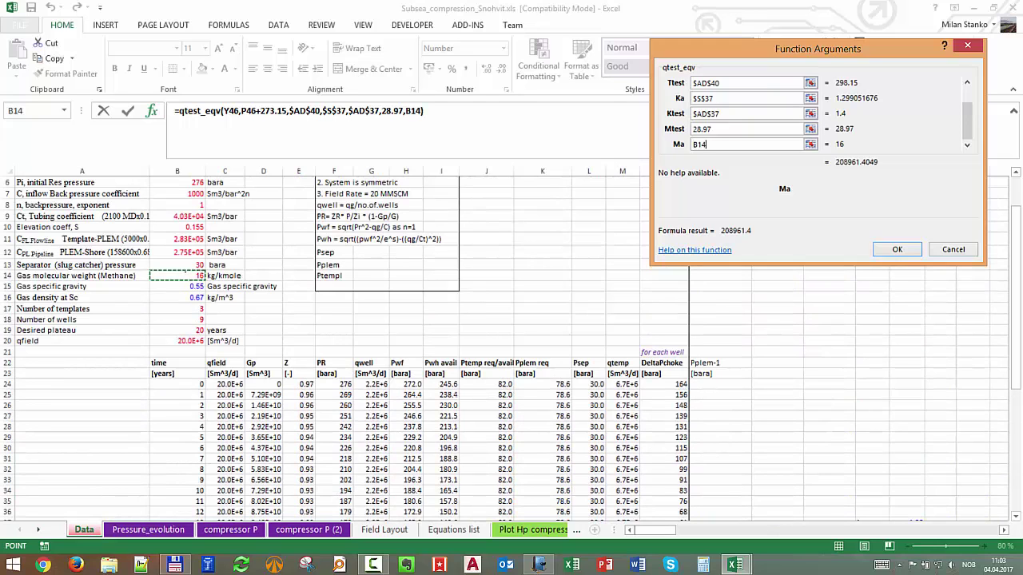
key(F4)
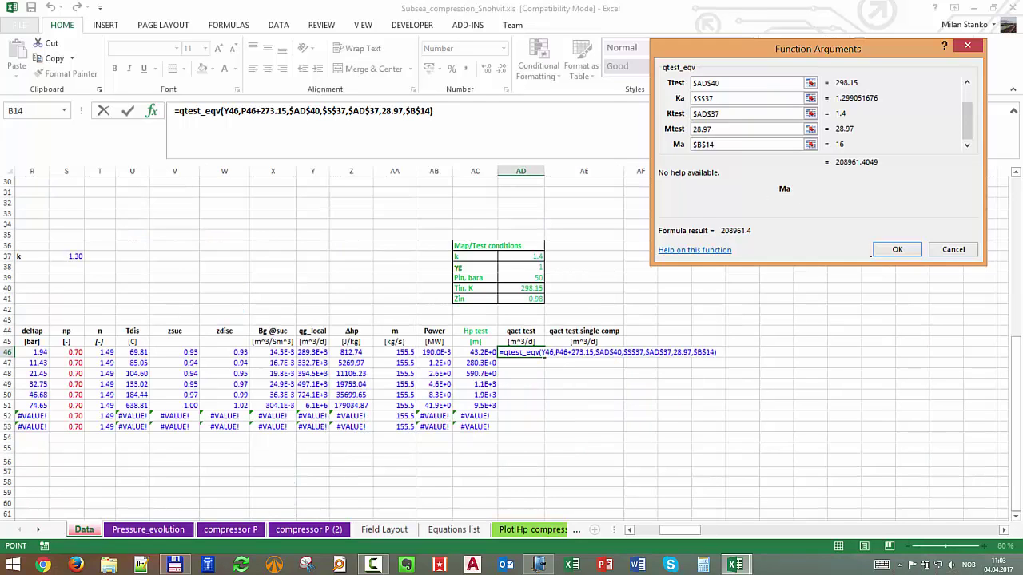
click(896, 249)
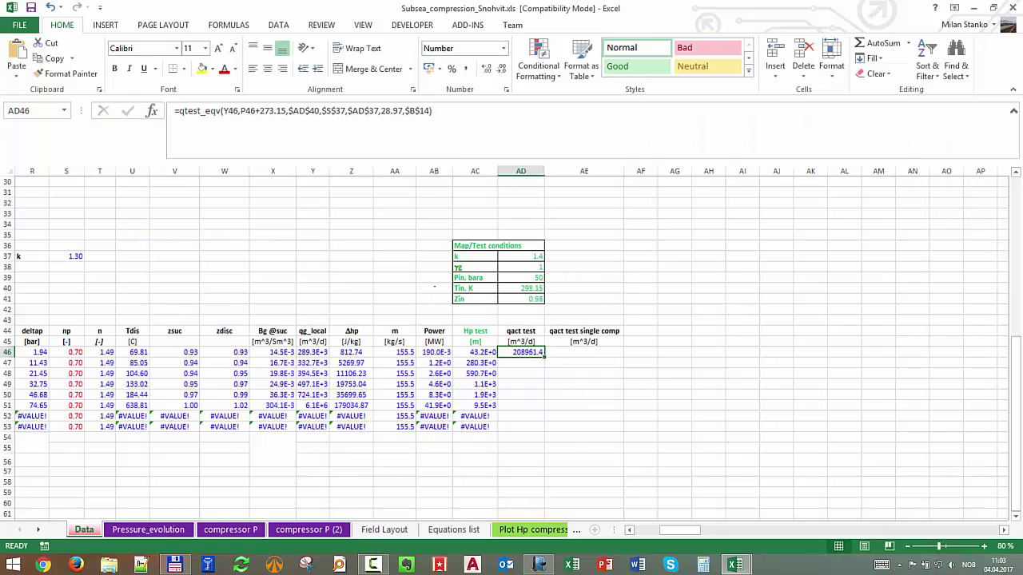
double_click(544, 357)
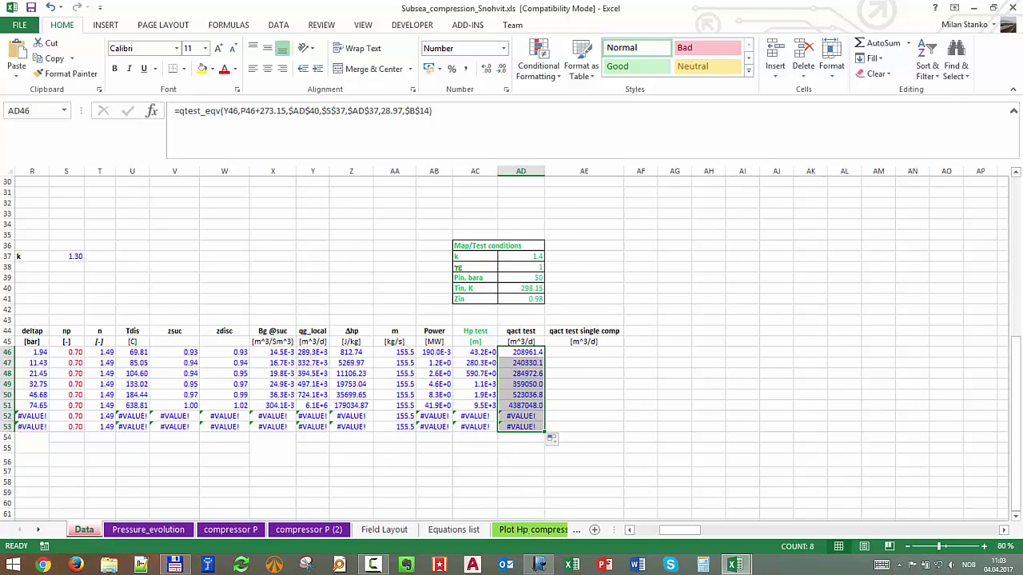
Add a series to the Plot Hp compressor chart with the qact test range Data!$AD$46:$AD$53 as its X values.
click(533, 530)
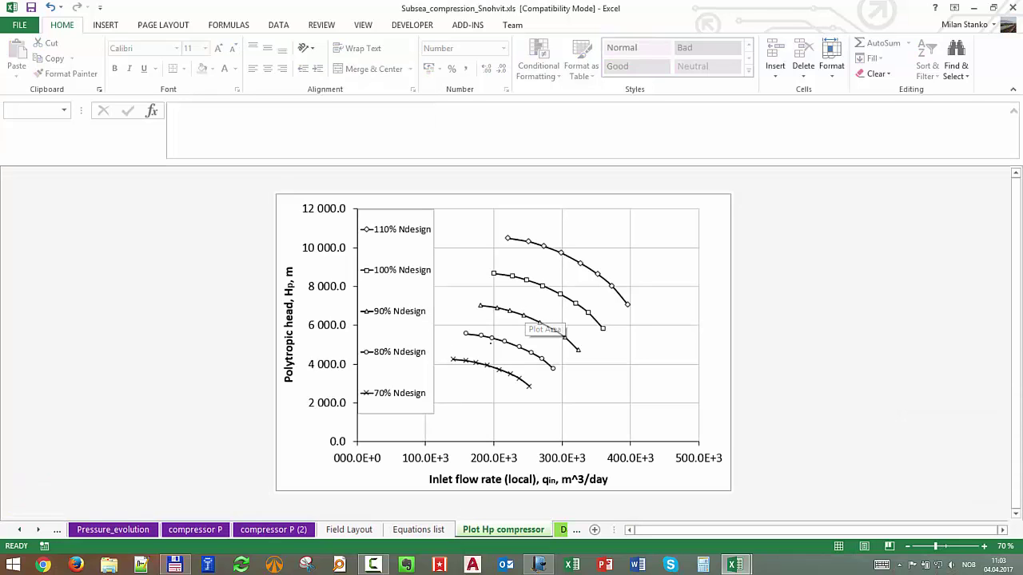
right_click(460, 263)
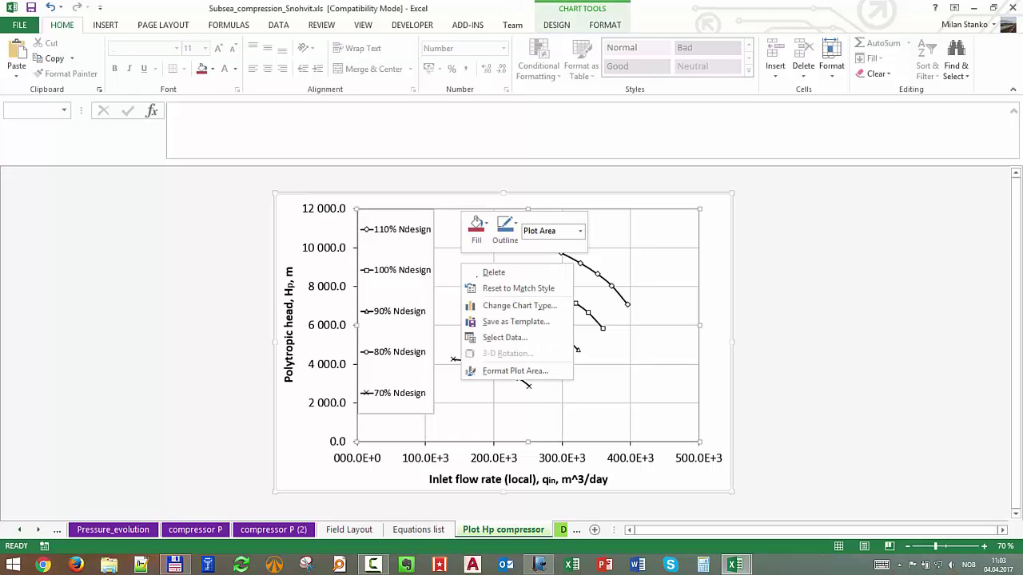
click(496, 335)
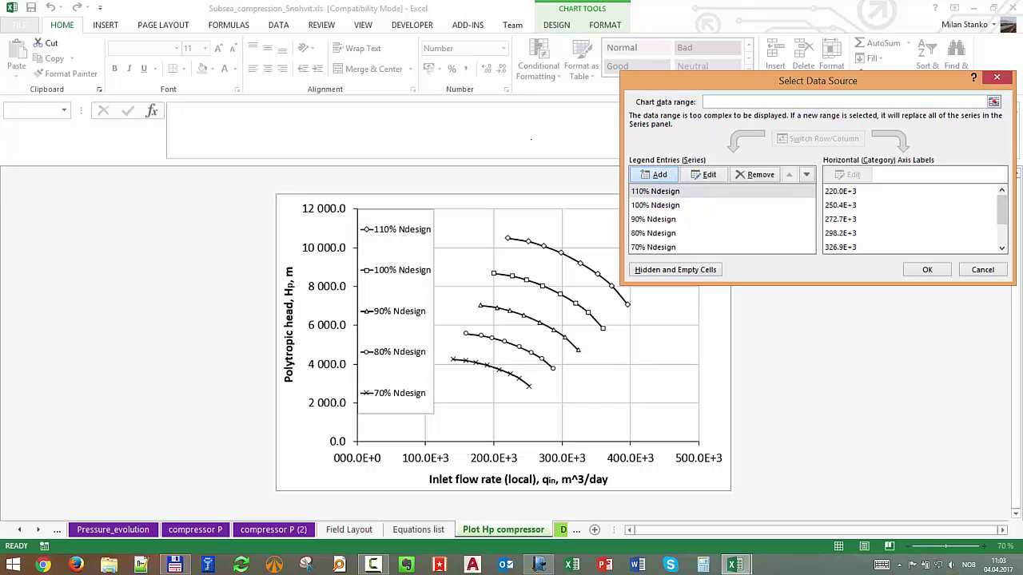
click(653, 174)
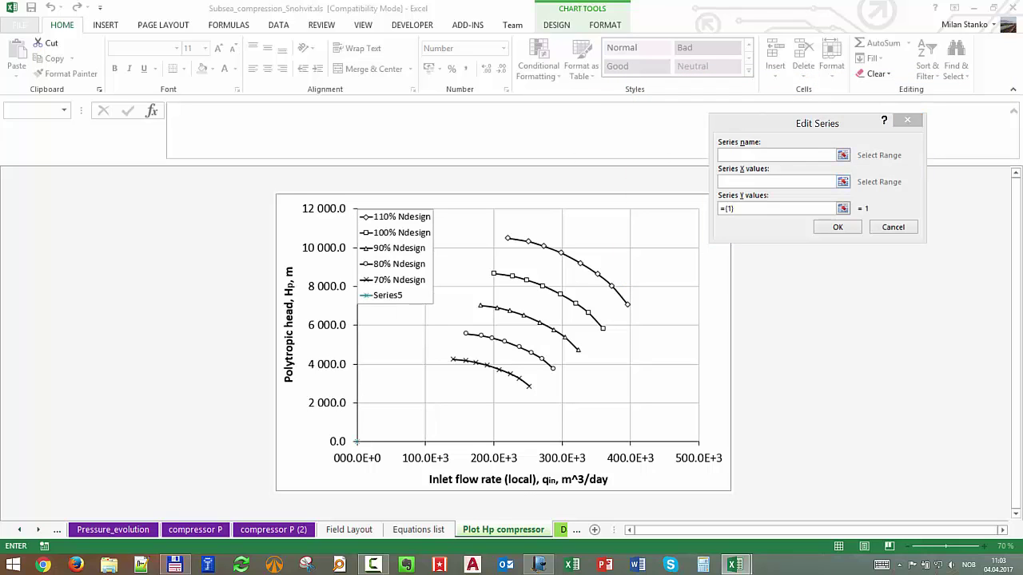
click(842, 155)
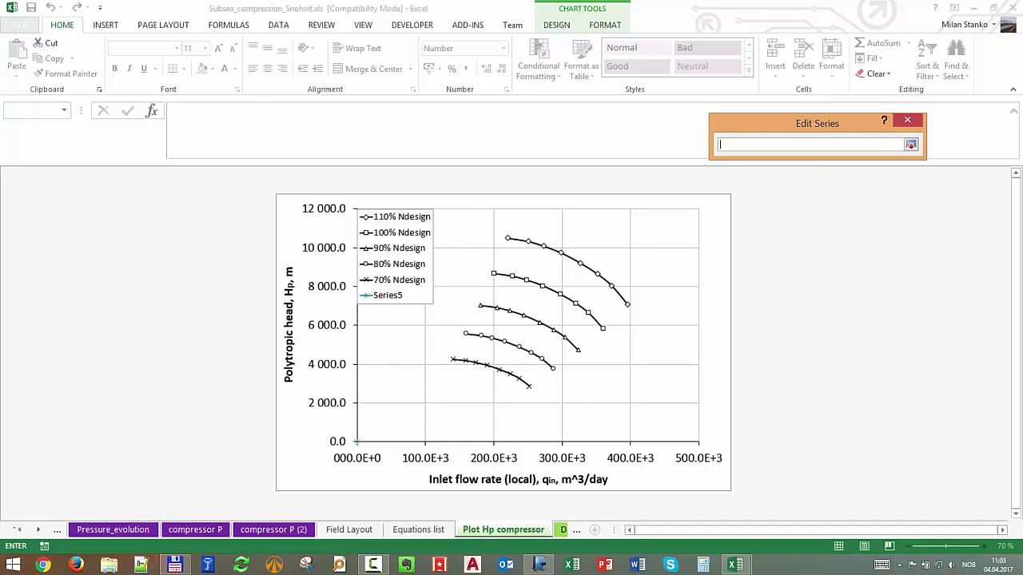
click(17, 529)
click(84, 529)
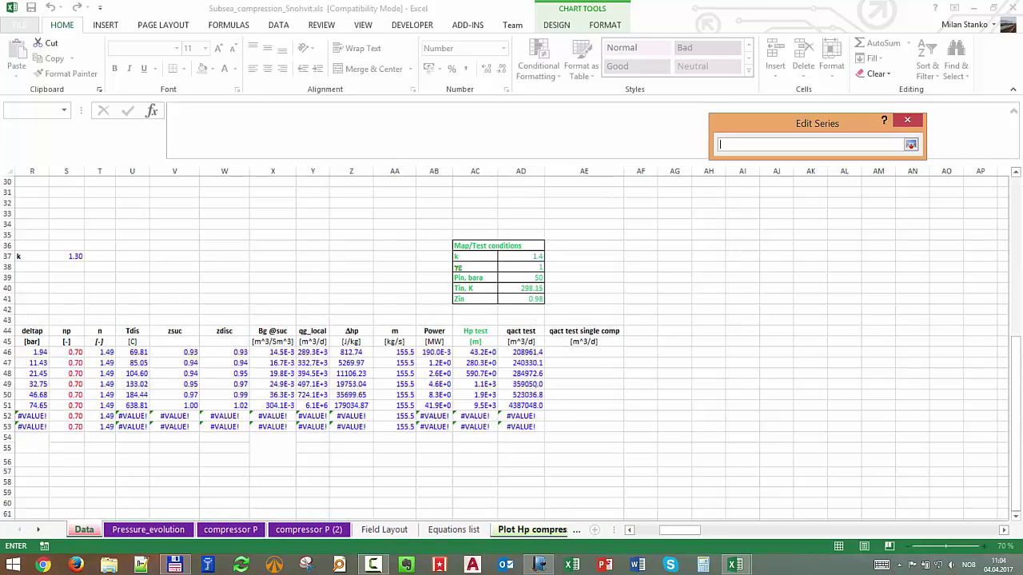
drag(521, 352, 523, 426)
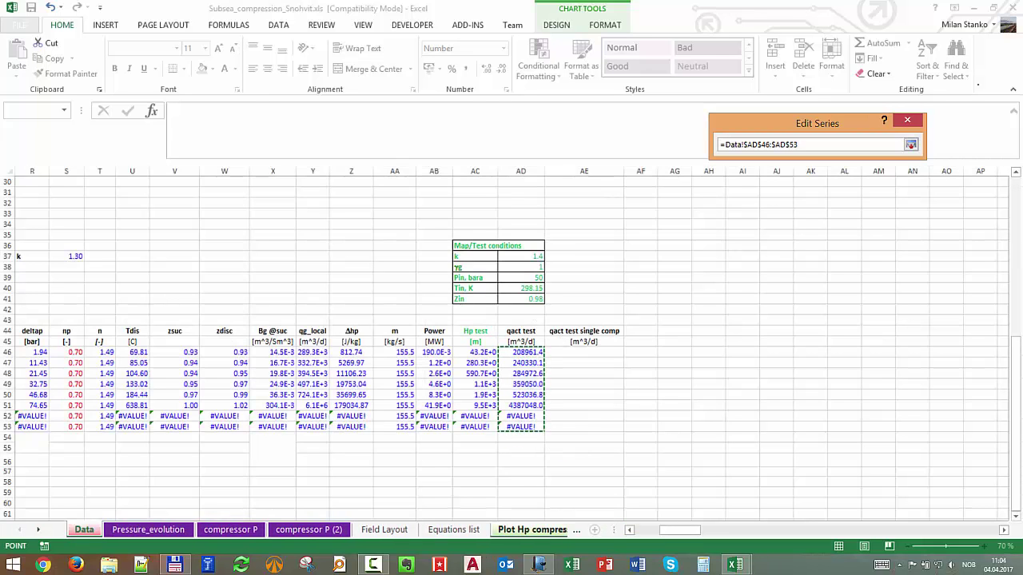
click(911, 145)
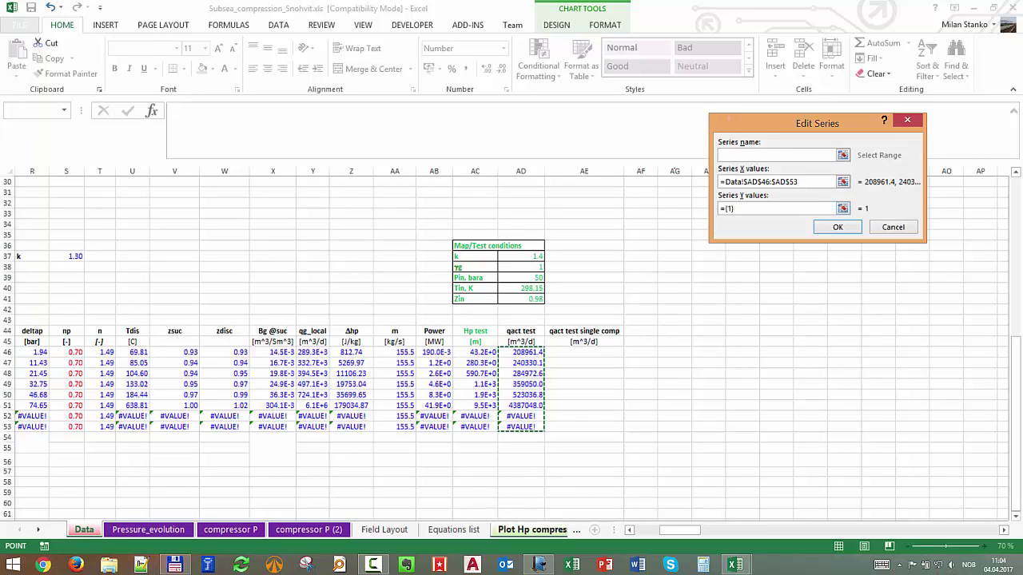
Try the Hp test range Data!$AC$46:$AC$53 as the series Y values, and discard the chart data changes after viewing the plot.
drag(474, 352, 476, 430)
click(911, 145)
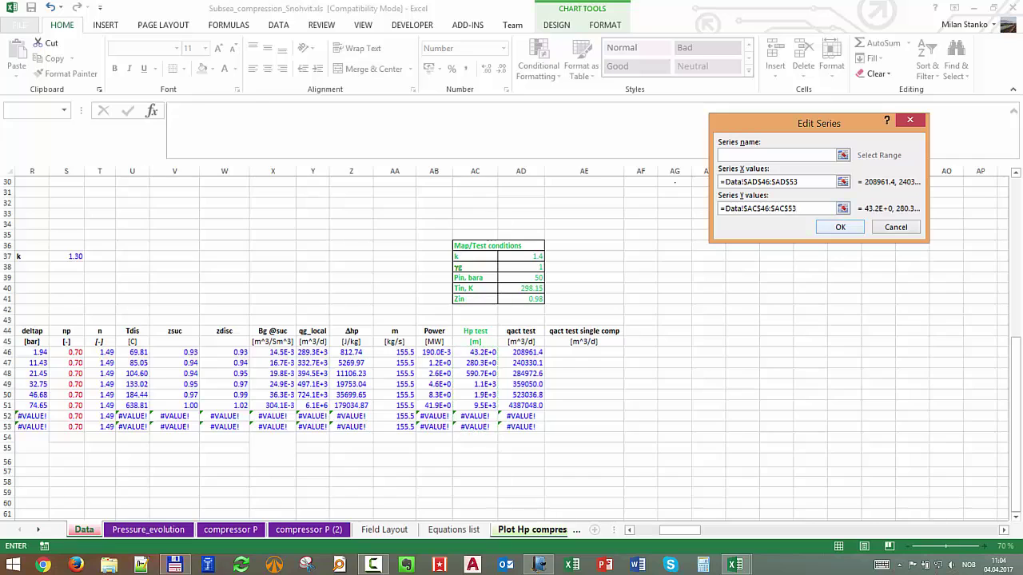
click(839, 226)
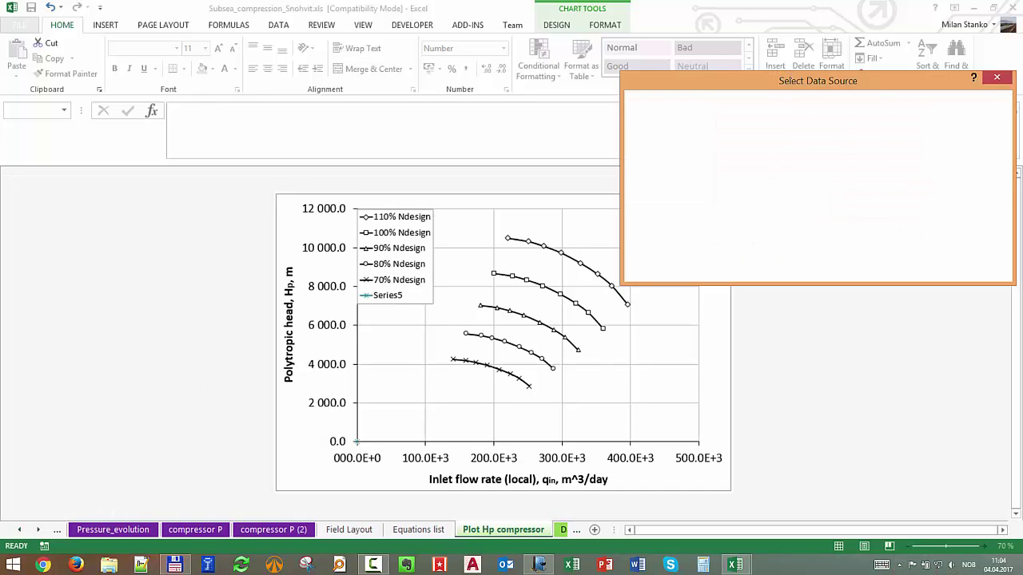
drag(799, 80, 248, 34)
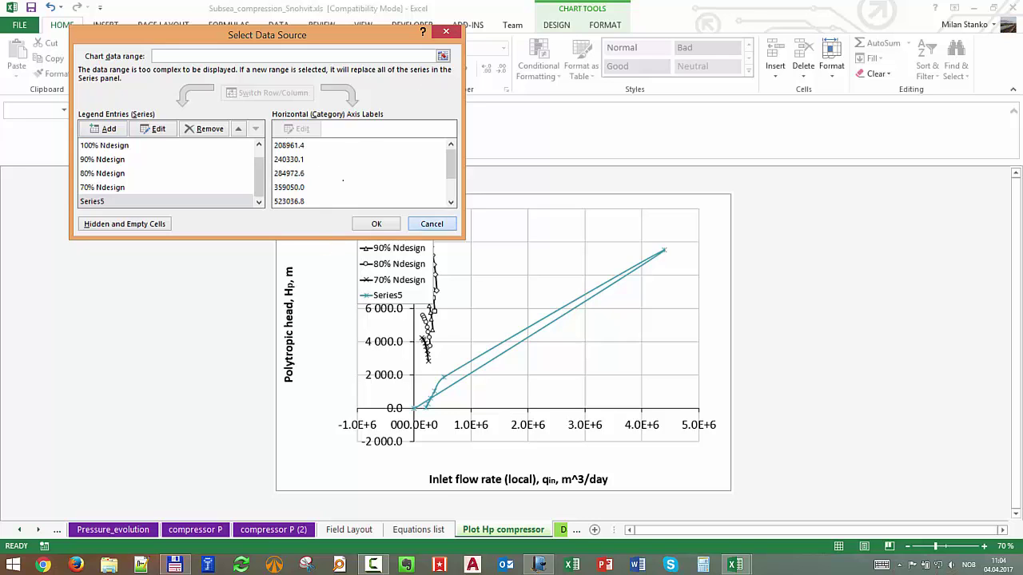
click(432, 223)
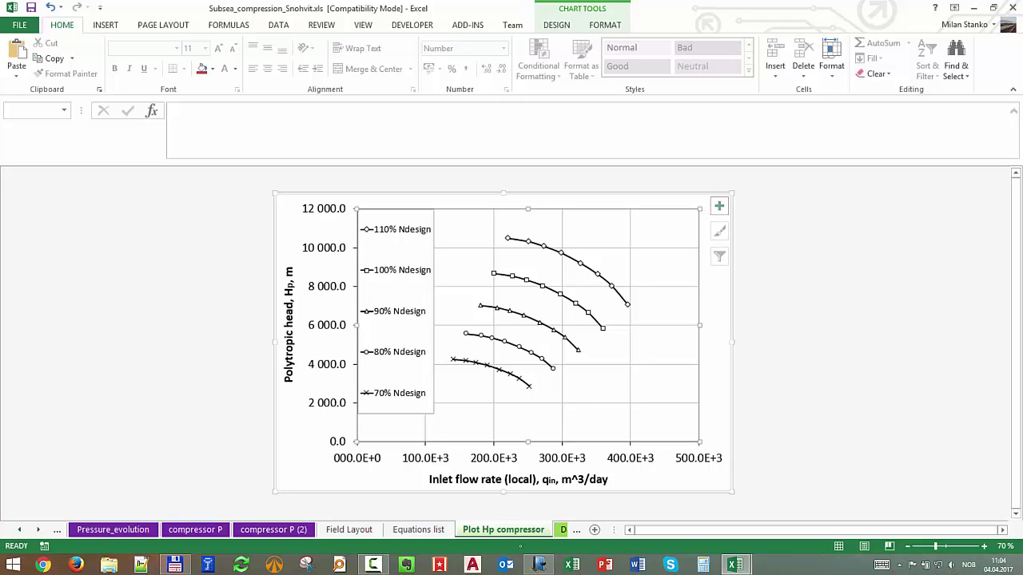
Go back to the Data sheet and check the Hp test and qact test columns against the compressor map.
click(563, 530)
click(407, 529)
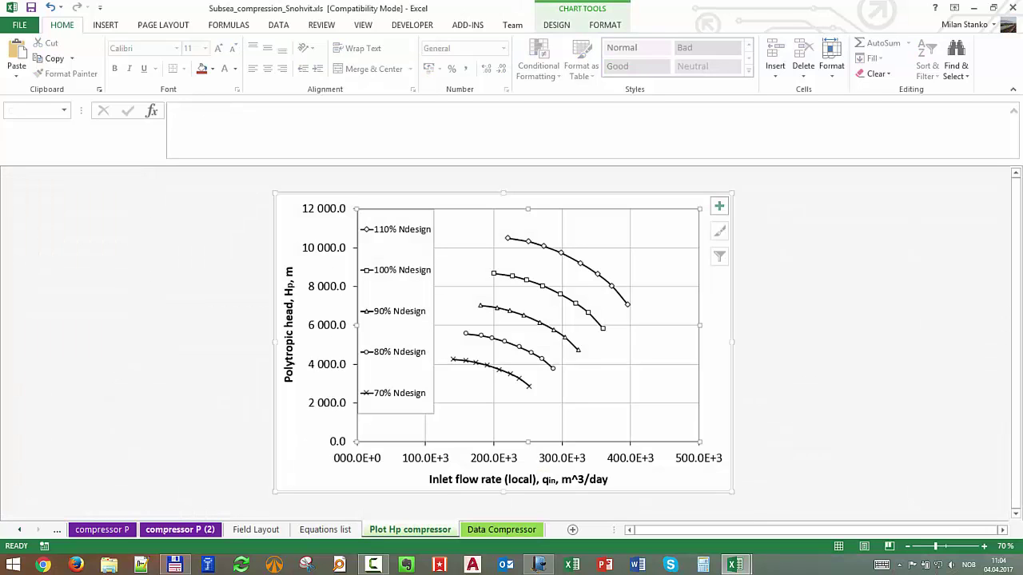
click(19, 529)
click(19, 530)
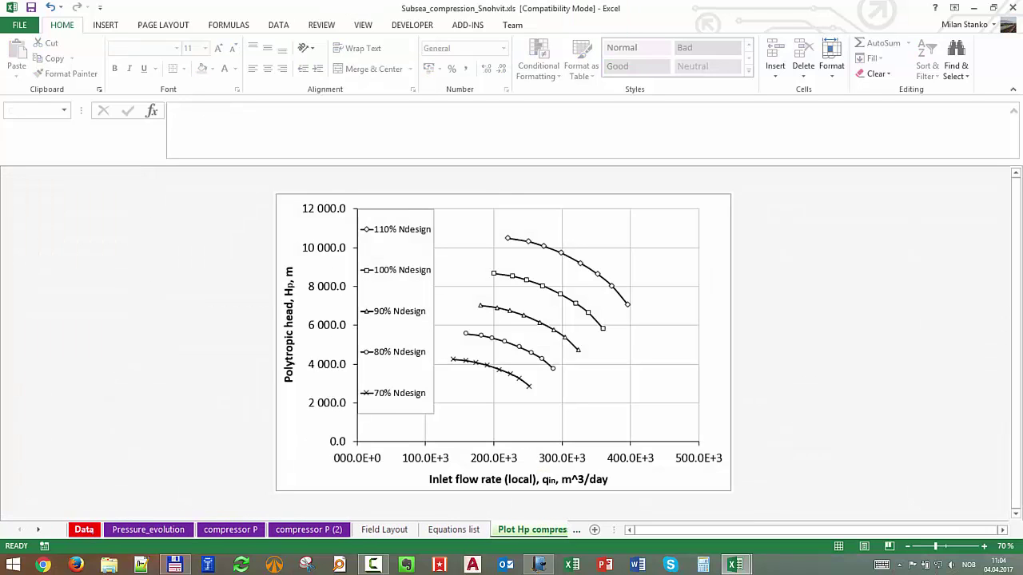
click(84, 529)
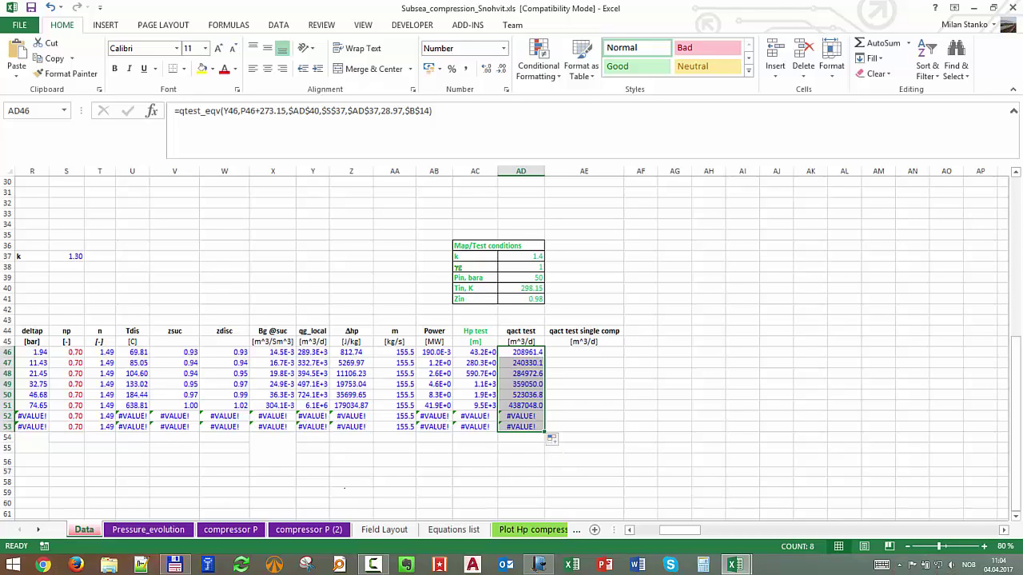
Go to the Plot Hp compressor chart and check the series listed in its data source without changing them.
click(533, 530)
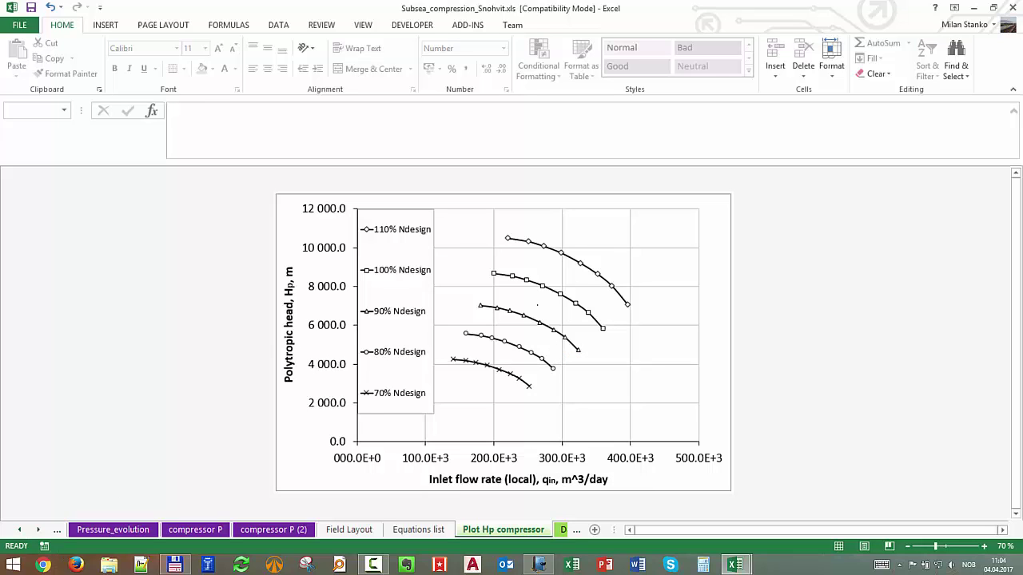
right_click(522, 336)
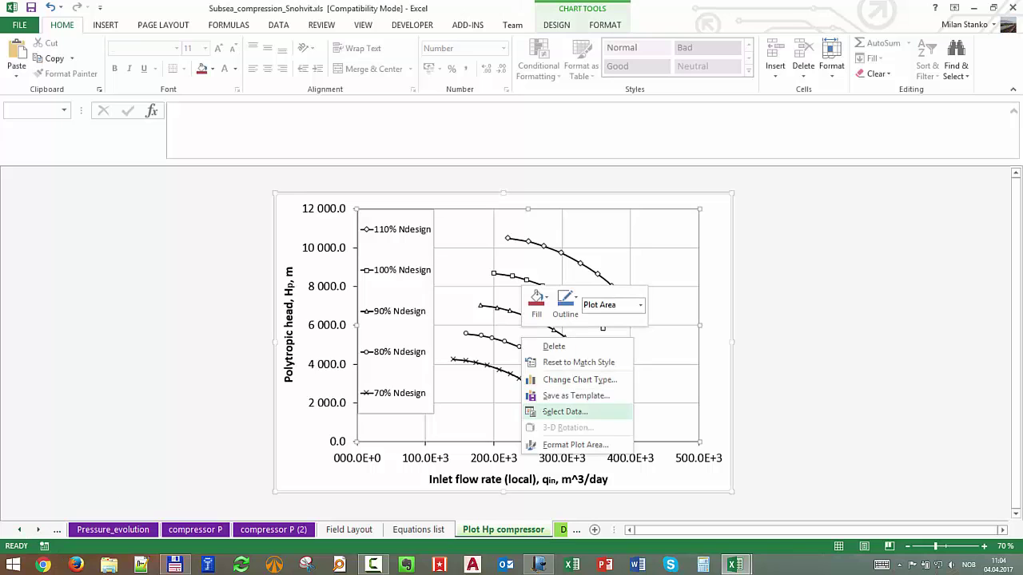
click(564, 411)
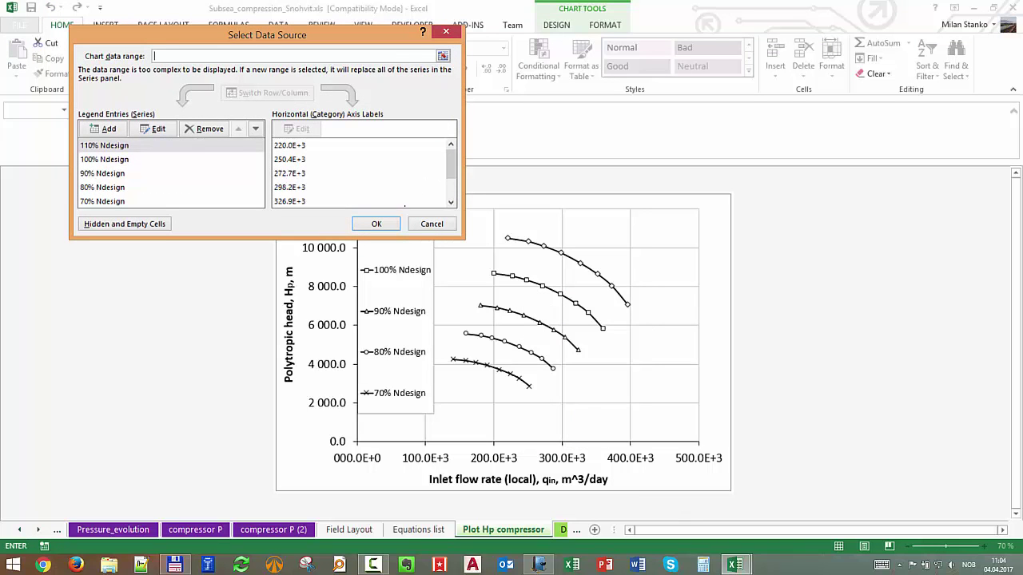
click(432, 224)
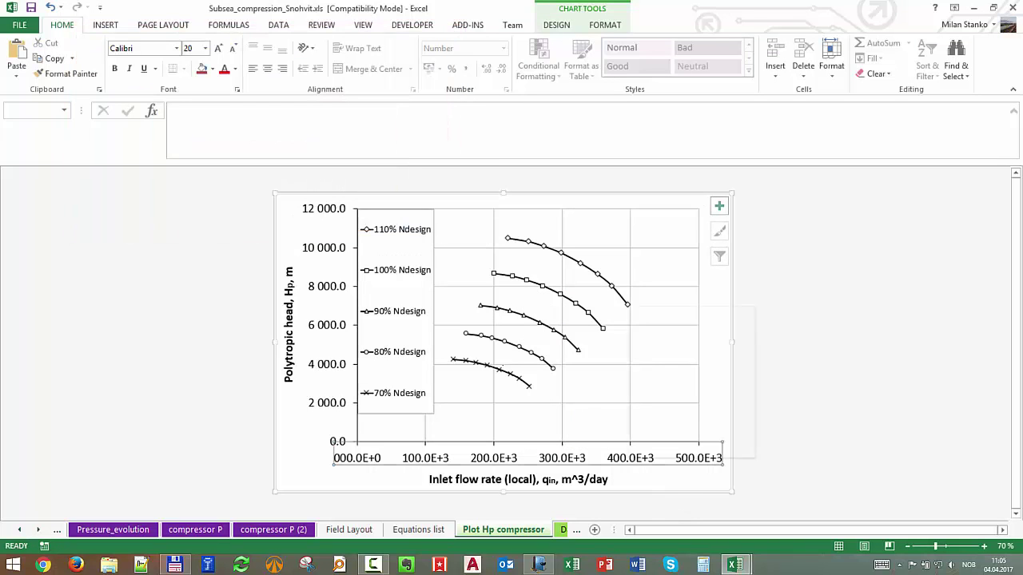
Check the bounds and units of the compressor chart's inlet flow rate axis in the axis formatting options.
right_click(631, 460)
click(660, 448)
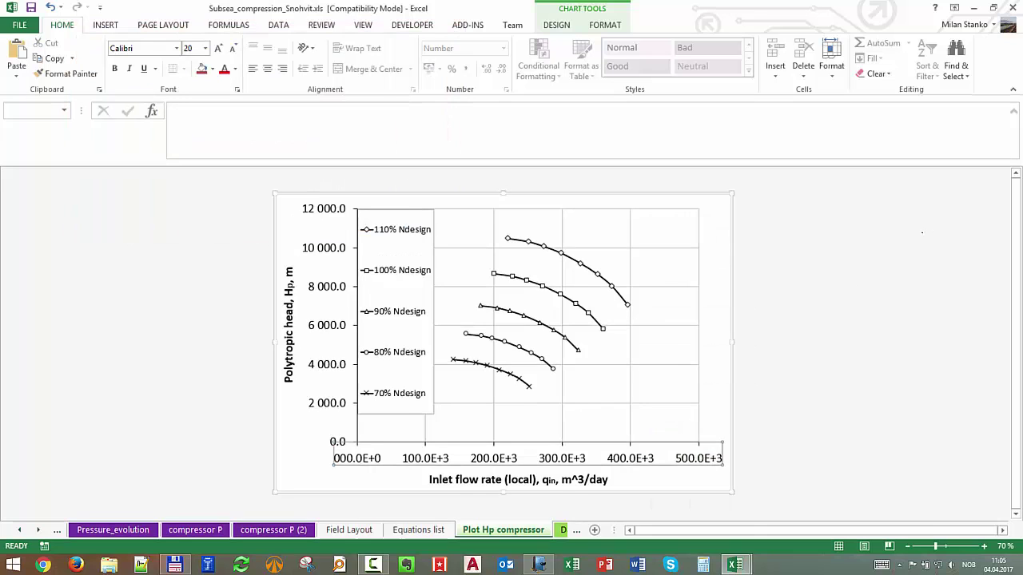
click(949, 308)
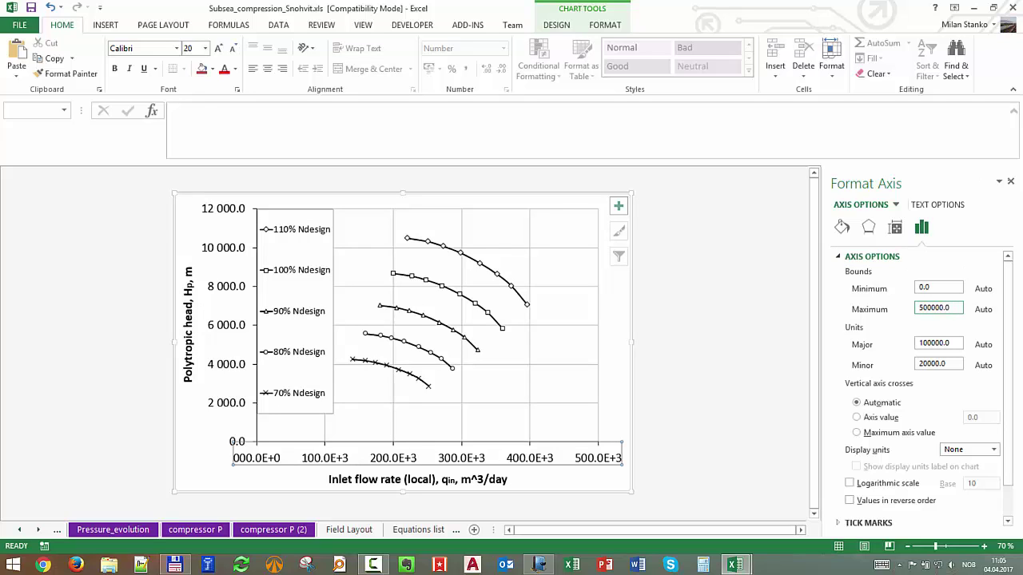
click(1010, 181)
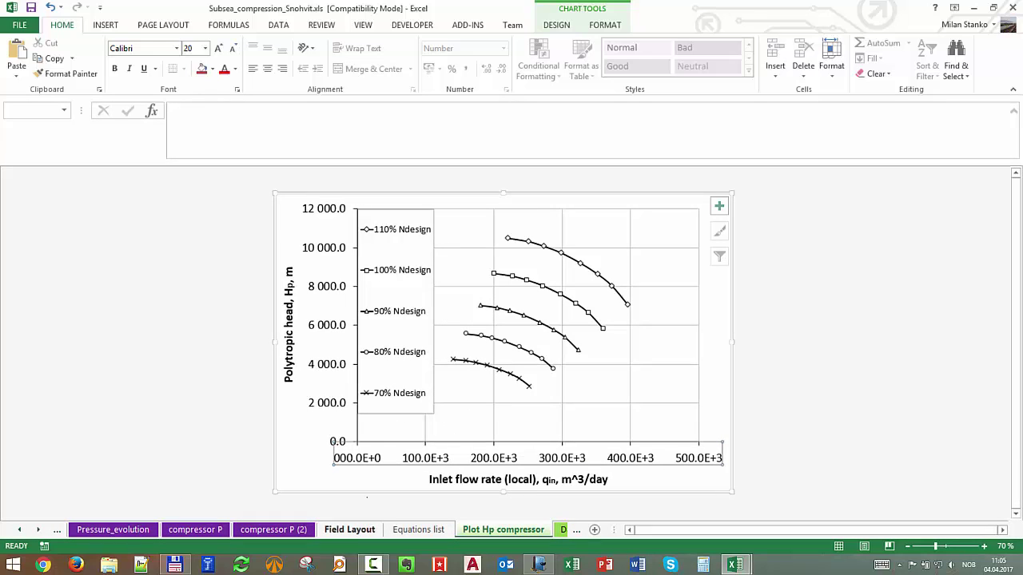
Review the compressor chart's data source once more and return to the Data sheet's test-condition columns.
right_click(663, 272)
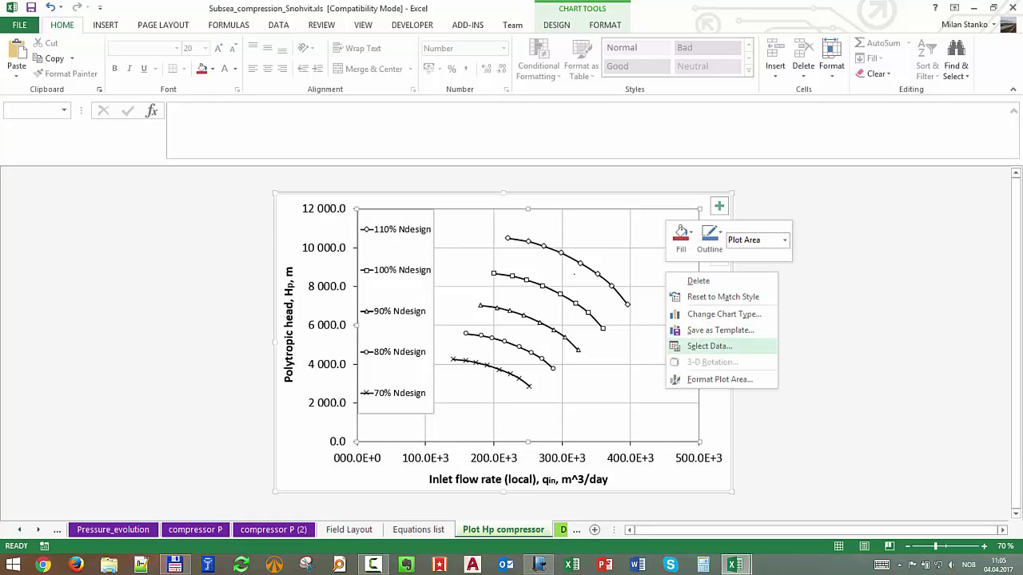
click(727, 345)
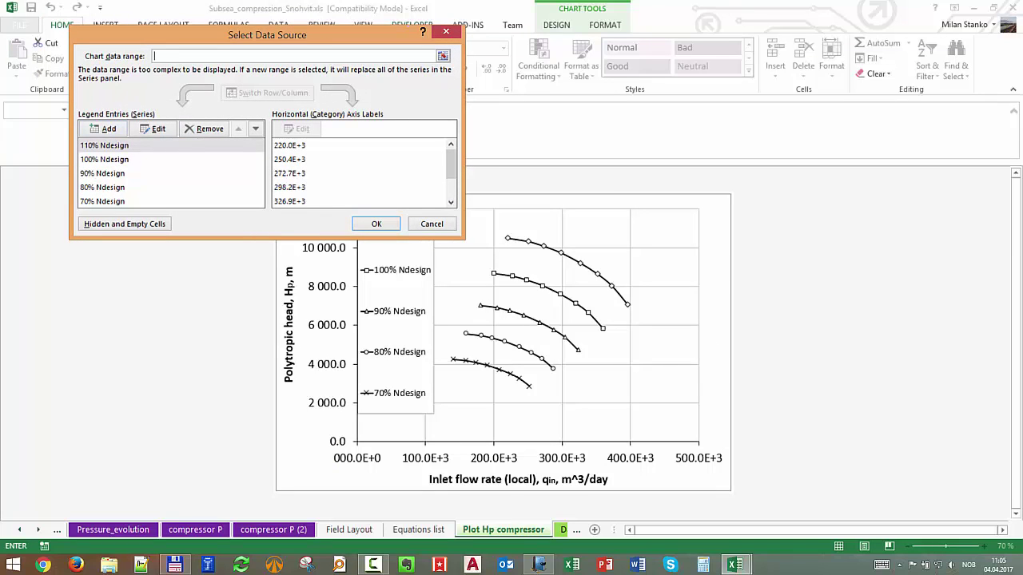
click(445, 31)
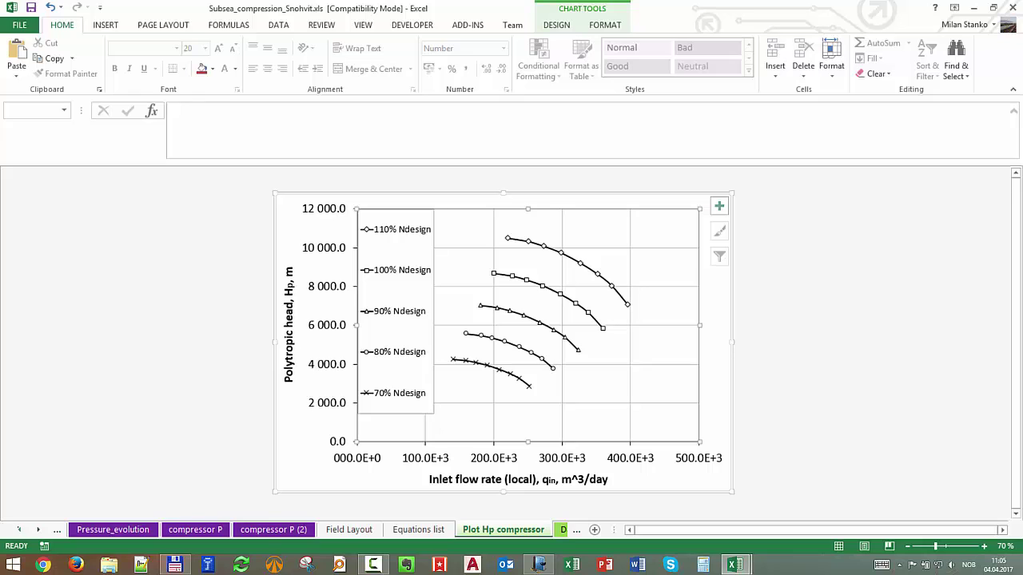
key(Delete)
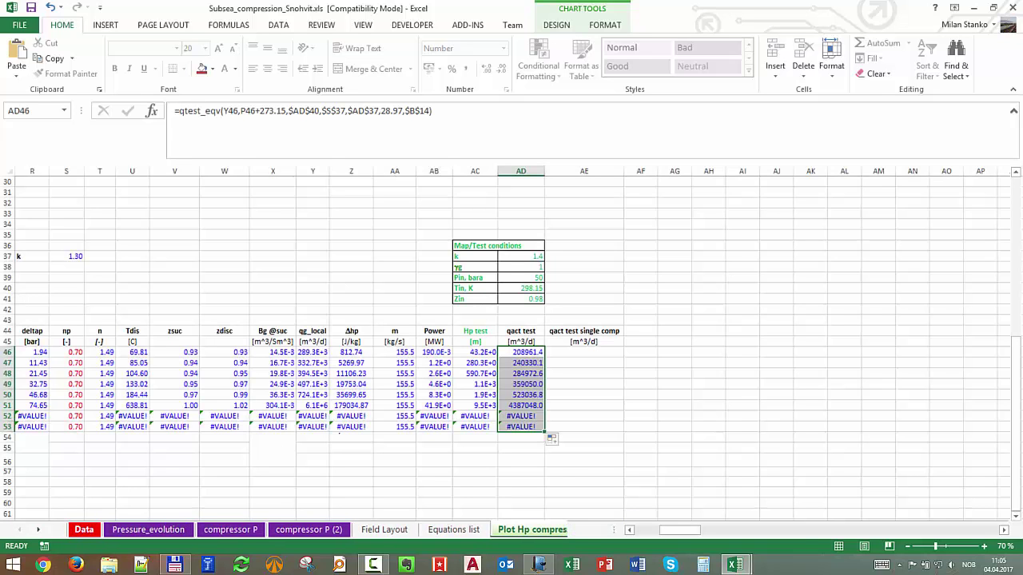